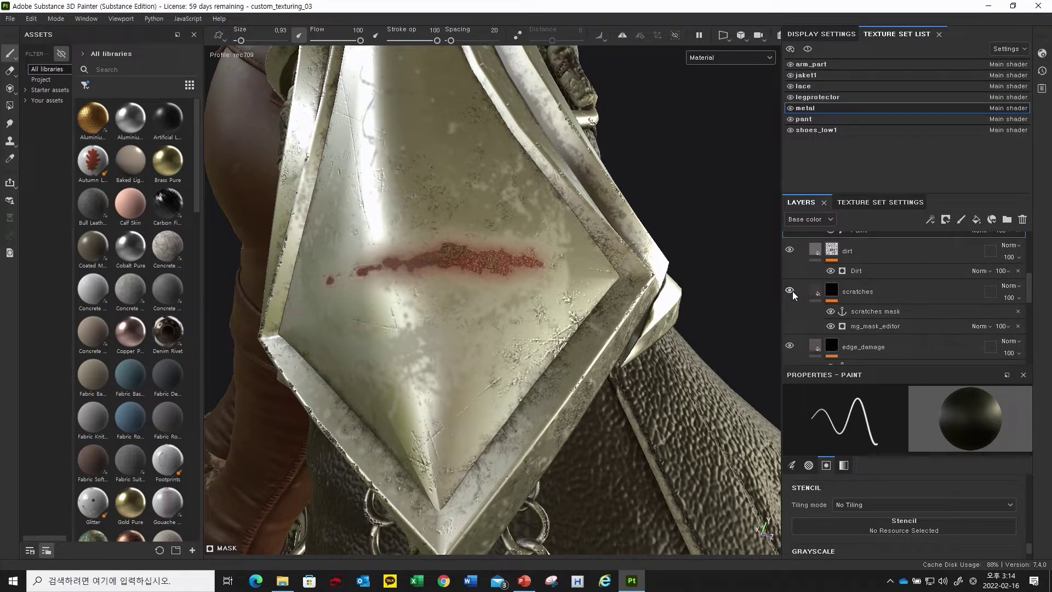
- Toggle the dirt layer's visibility to compare its effect on the metal plate and inspect the plate from several angles
click(789, 283)
click(790, 283)
click(790, 284)
click(789, 284)
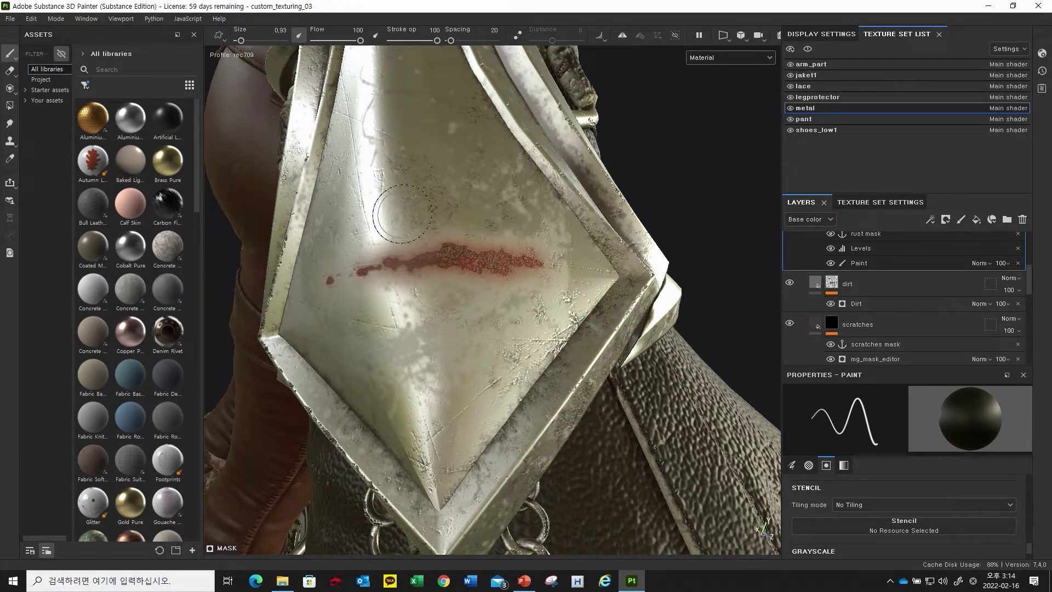
alt+drag(392, 203, 342, 203)
click(790, 284)
click(789, 284)
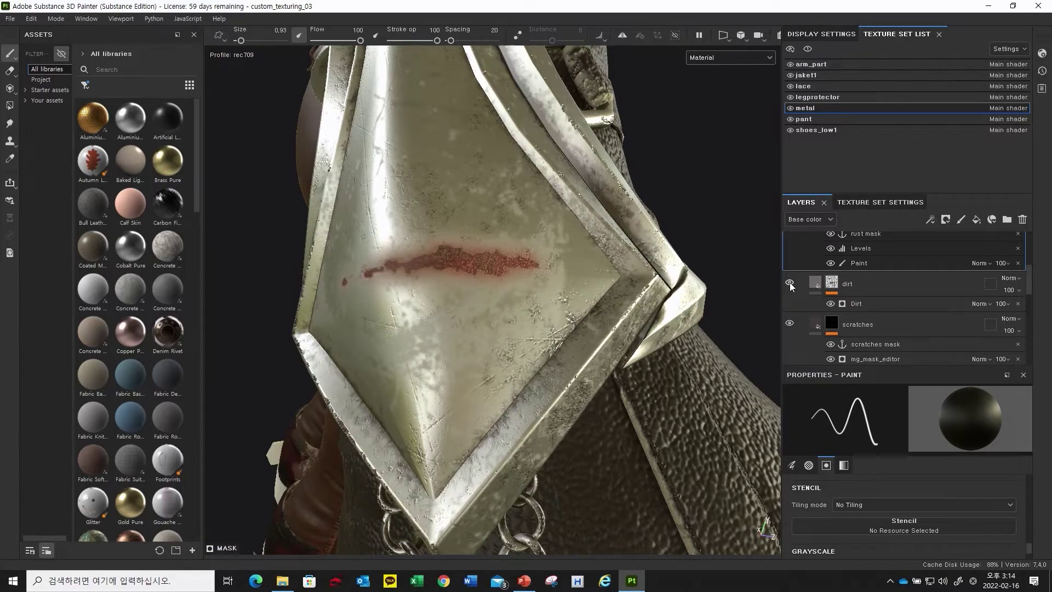
mouse_move(616, 235)
alt+mouse_down()
mouse_move(581, 307)
mouse_move(521, 317)
mouse_move(418, 301)
mouse_move(446, 281)
mouse_move(342, 284)
alt+mouse_up()
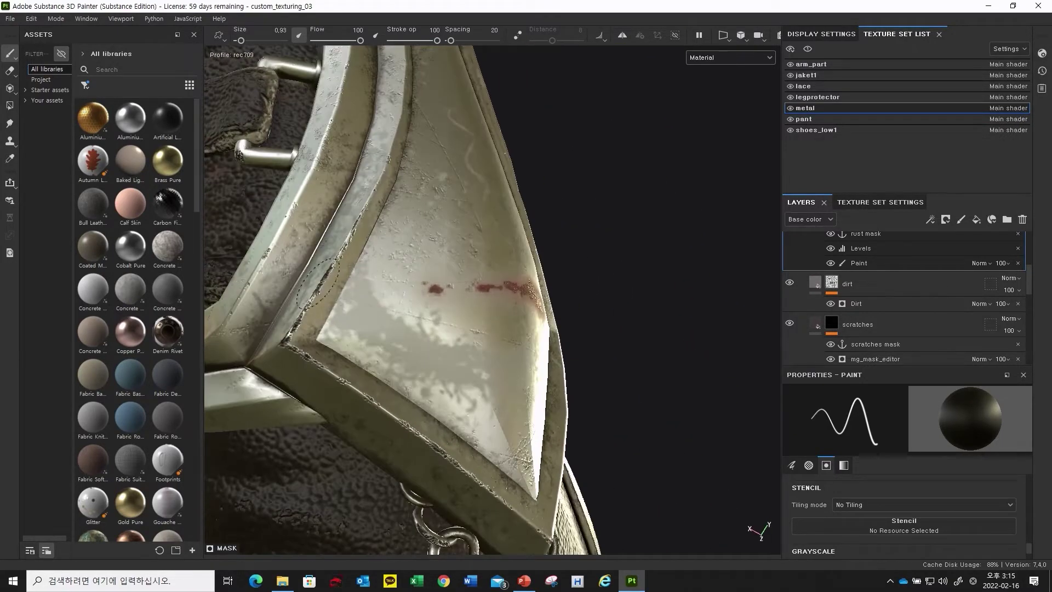
mouse_move(357, 352)
alt+mouse_down()
mouse_move(406, 312)
mouse_move(438, 263)
alt+mouse_up()
mouse_move(470, 318)
alt+mouse_down()
mouse_move(487, 302)
mouse_move(439, 329)
mouse_move(510, 288)
alt+mouse_up()
scroll(881, 283, up, 1)
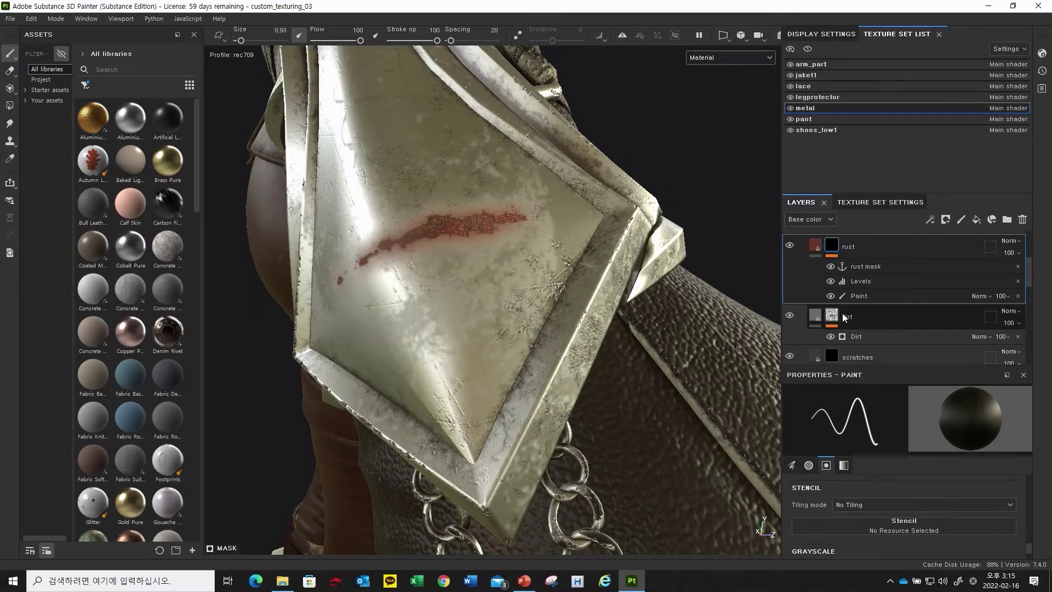
- Hide the rust layer and Fill layer 2 in the metal folder
scroll(844, 288, up, 1)
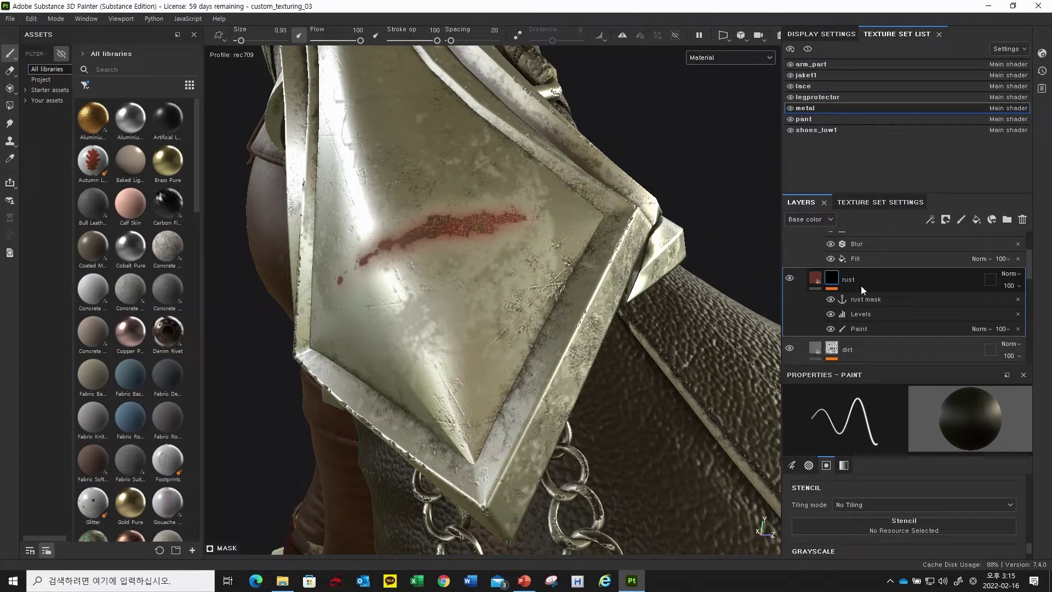
alt+drag(554, 286, 525, 307)
scroll(841, 298, up, 1)
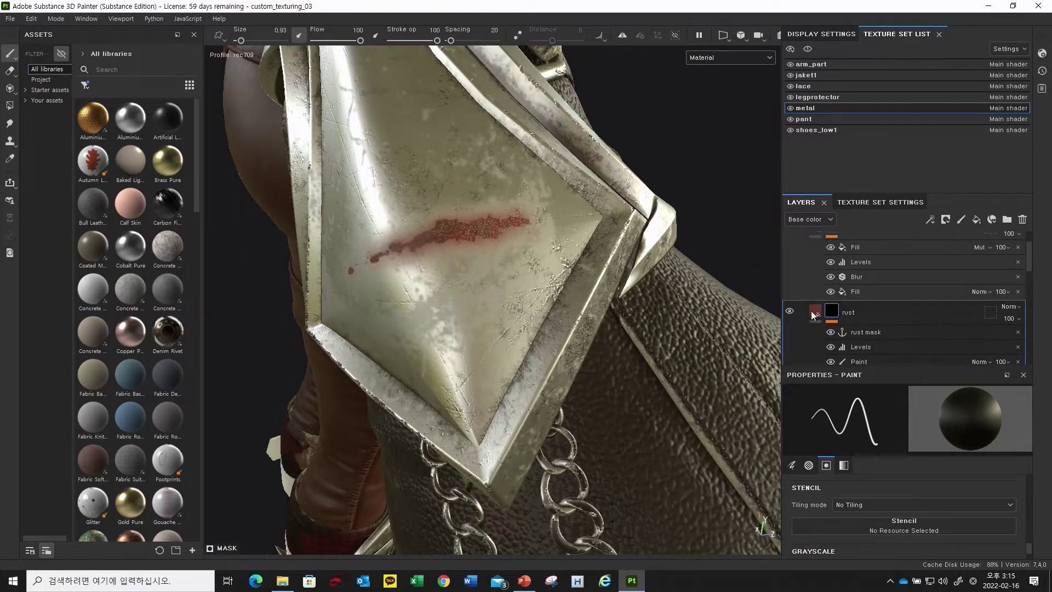
alt+drag(414, 270, 422, 277)
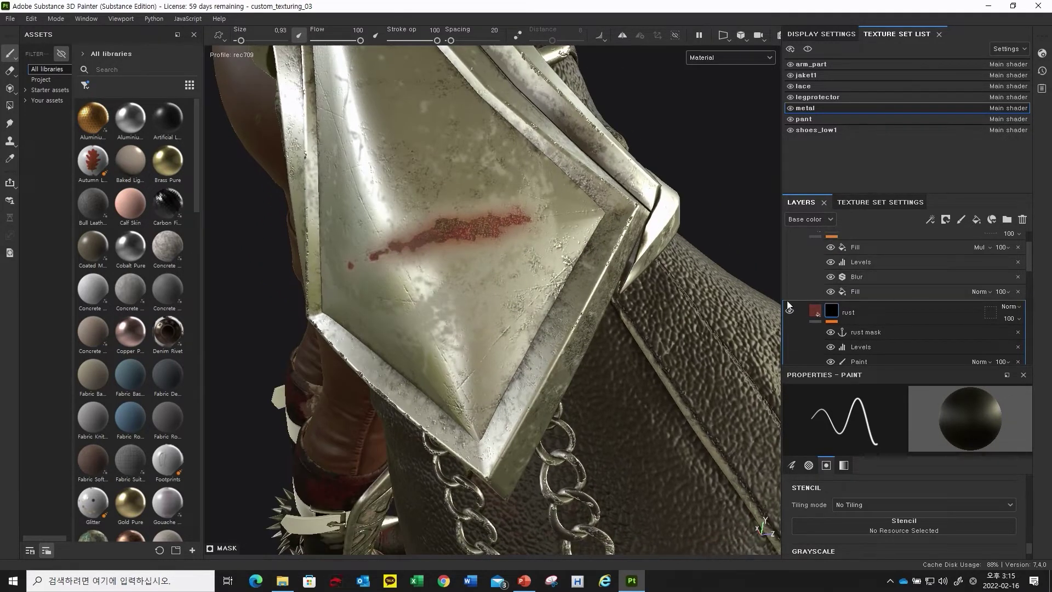
scroll(804, 294, down, 2)
scroll(801, 271, up, 1)
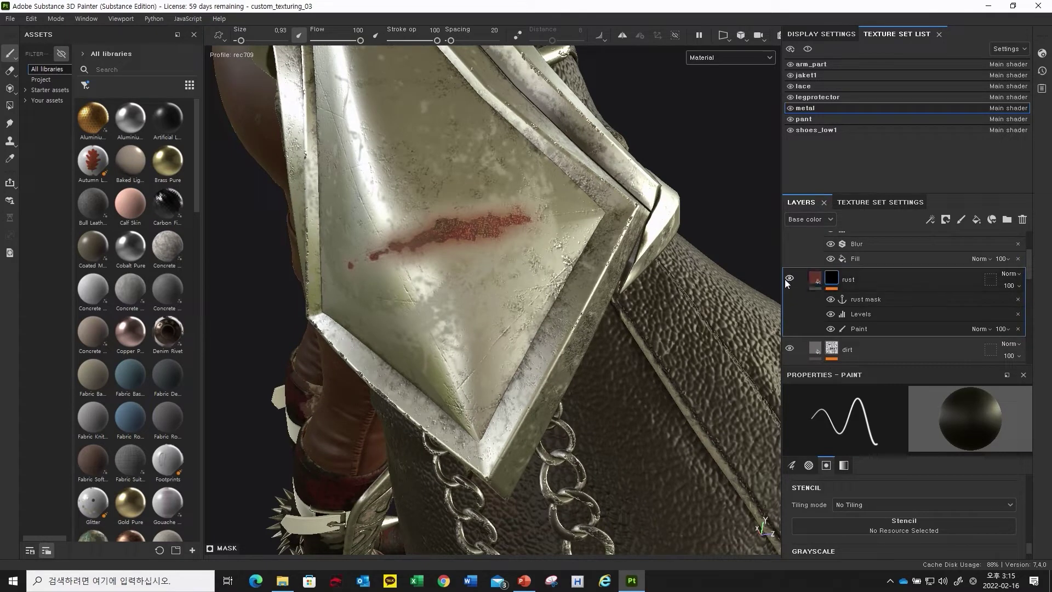
click(788, 278)
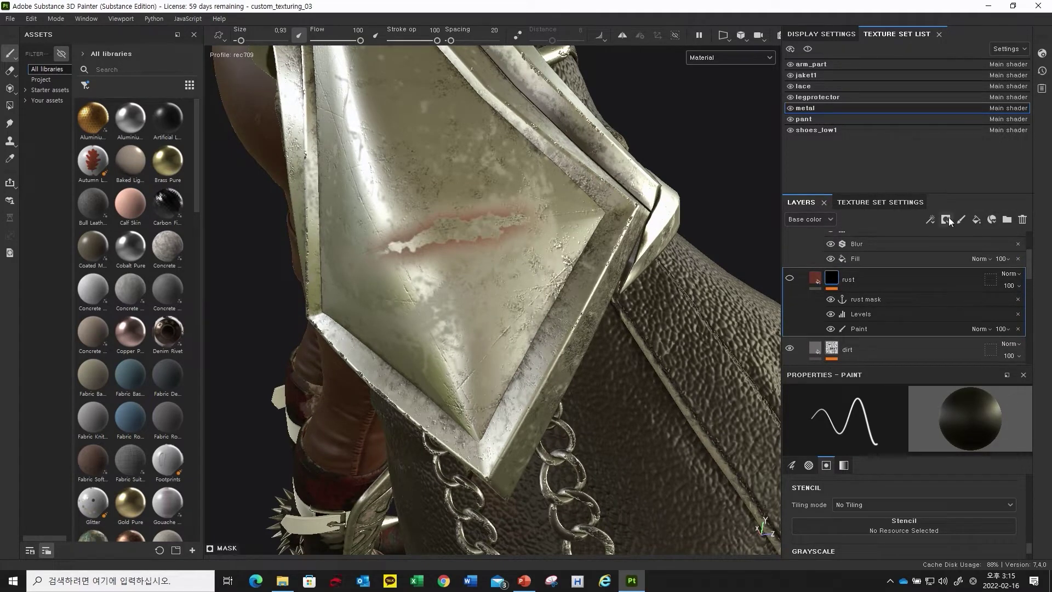
alt+drag(502, 223, 485, 226)
scroll(788, 274, up, 2)
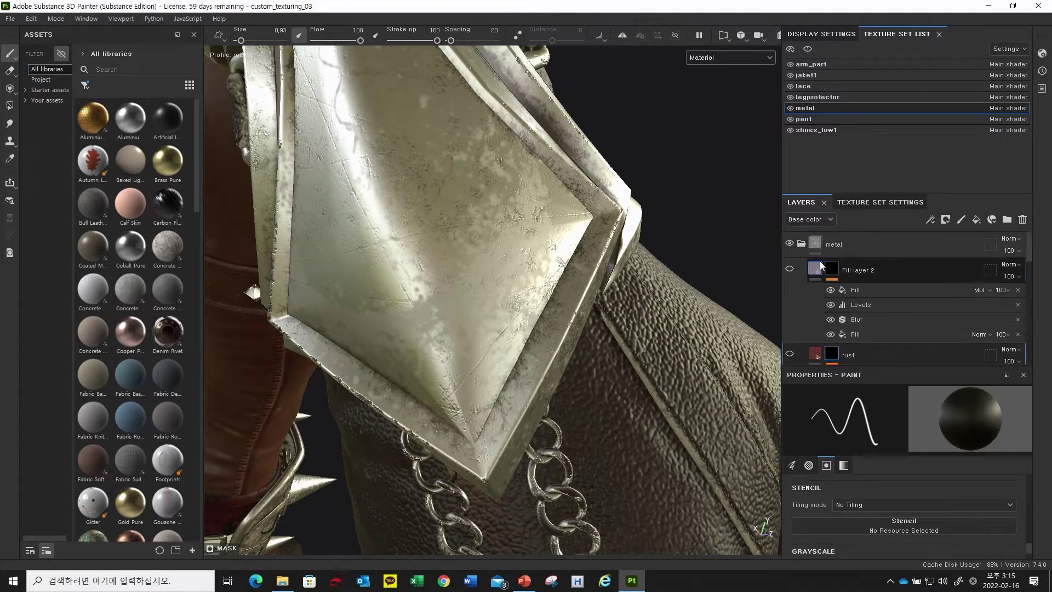
- Add a new fill layer directly above Fill layer 2 in the metal folder
click(916, 261)
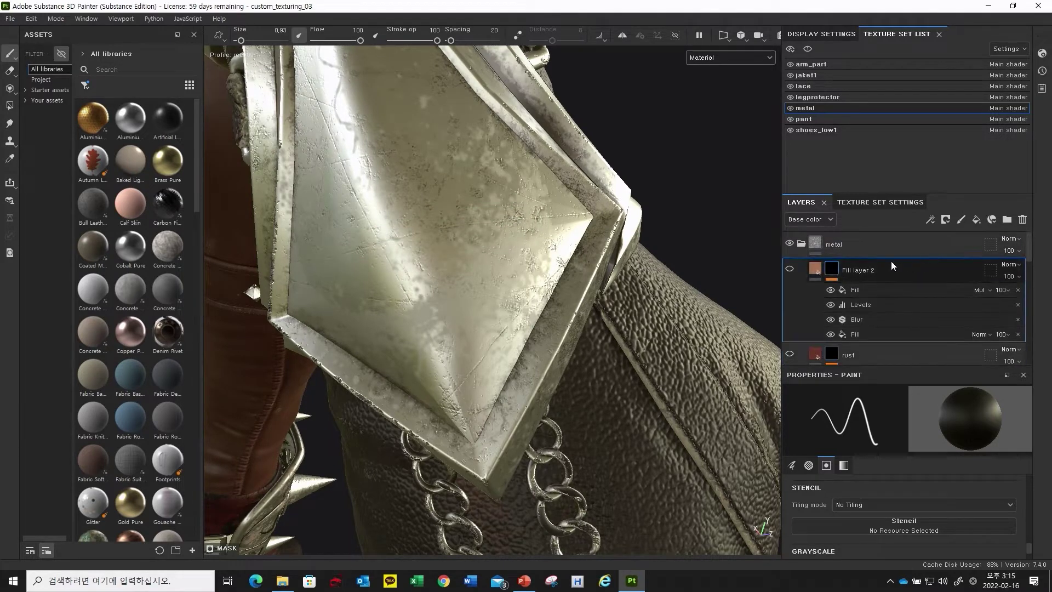
click(976, 220)
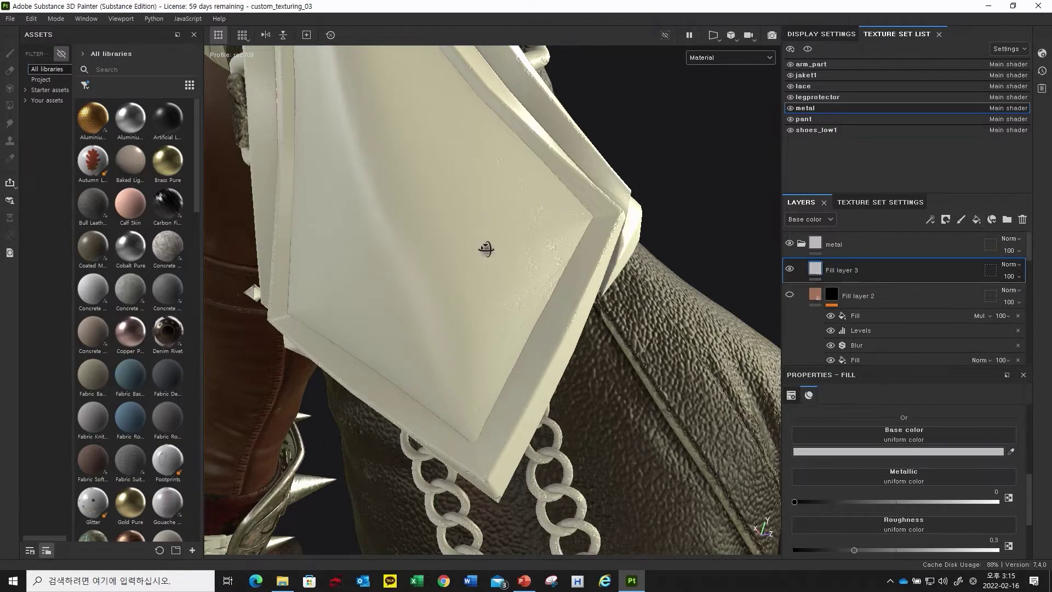
alt+drag(490, 249, 453, 245)
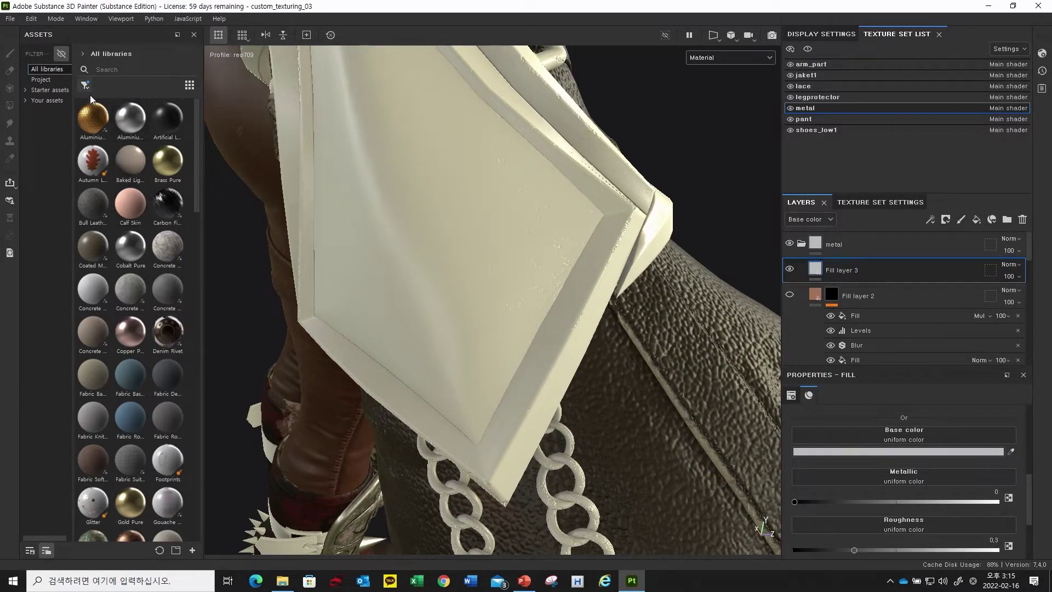
- Search the material assets for "rust"
scroll(115, 500, down, 8)
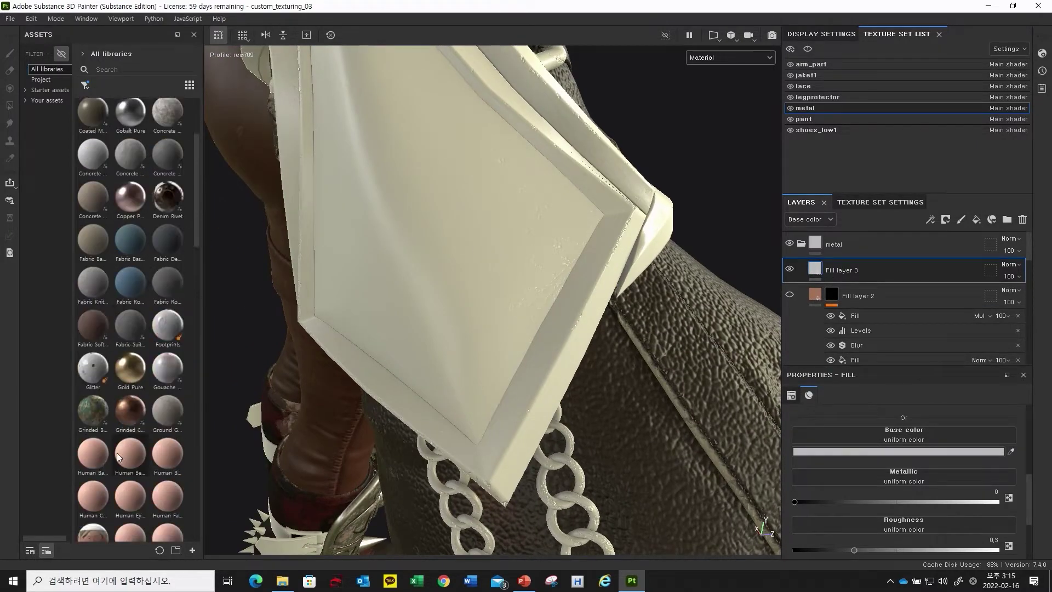
click(137, 68)
text(r)
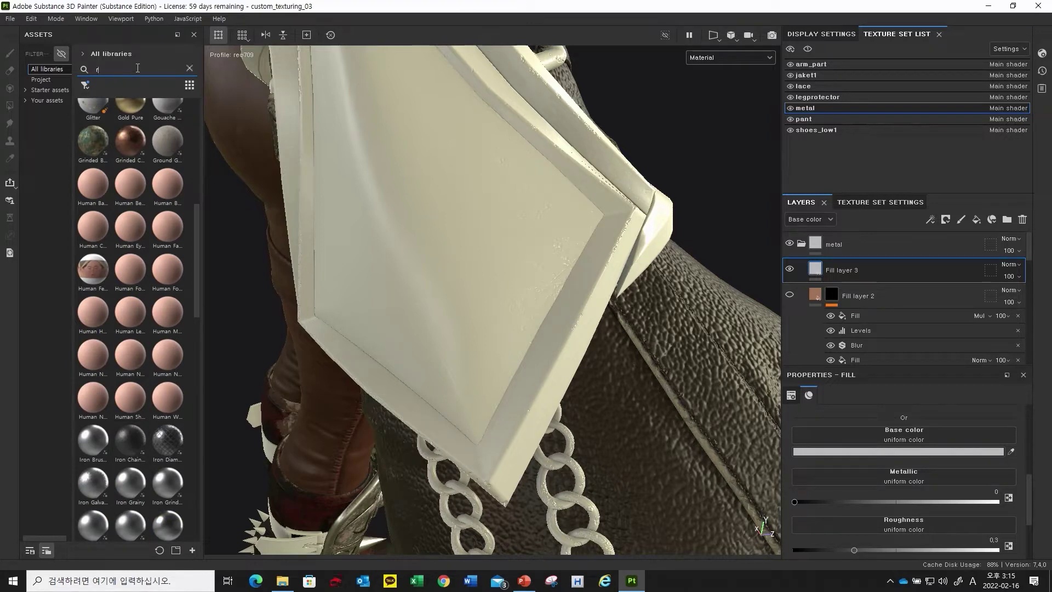
text(ust)
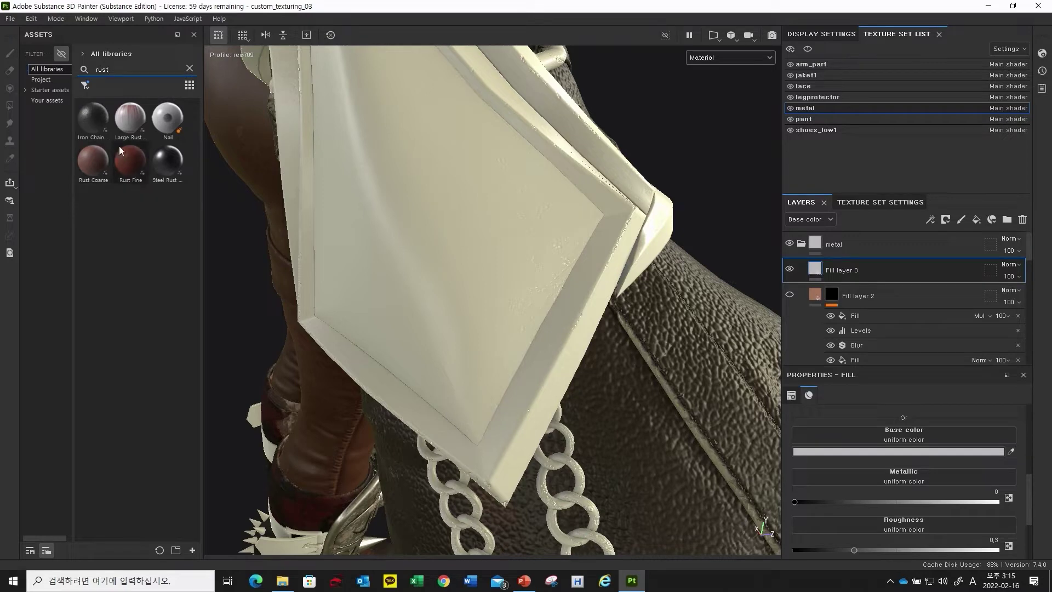
- Add a fill effect to the content of Fill layer 3
click(820, 270)
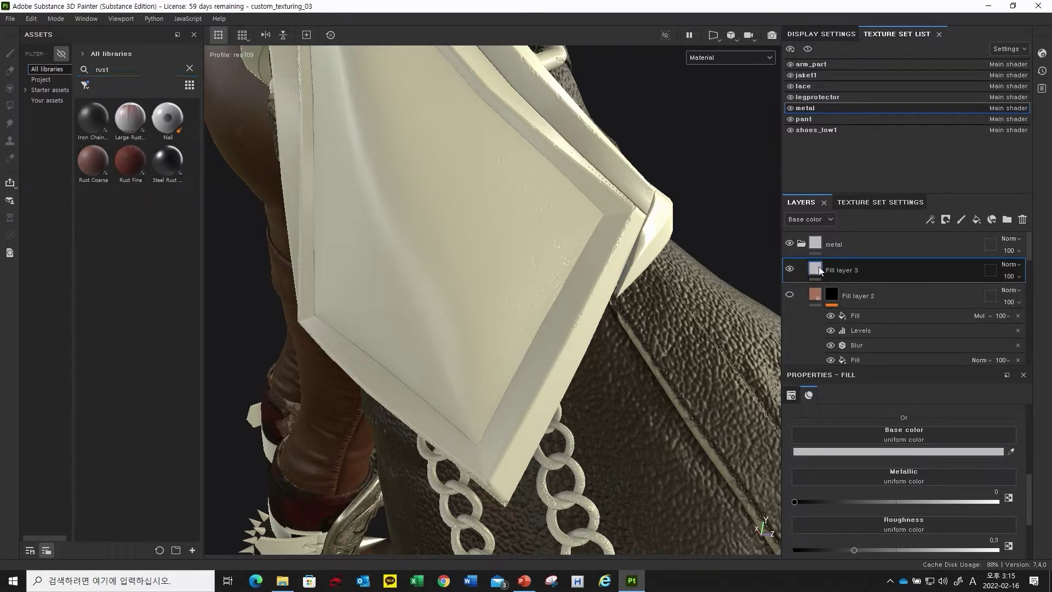
right_click(818, 269)
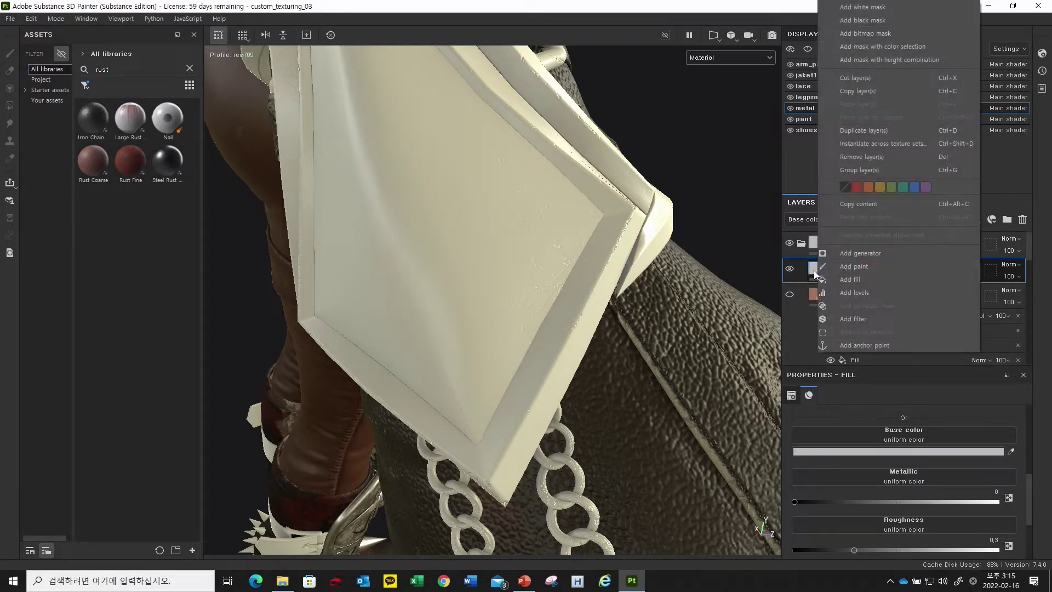
click(828, 270)
right_click(827, 269)
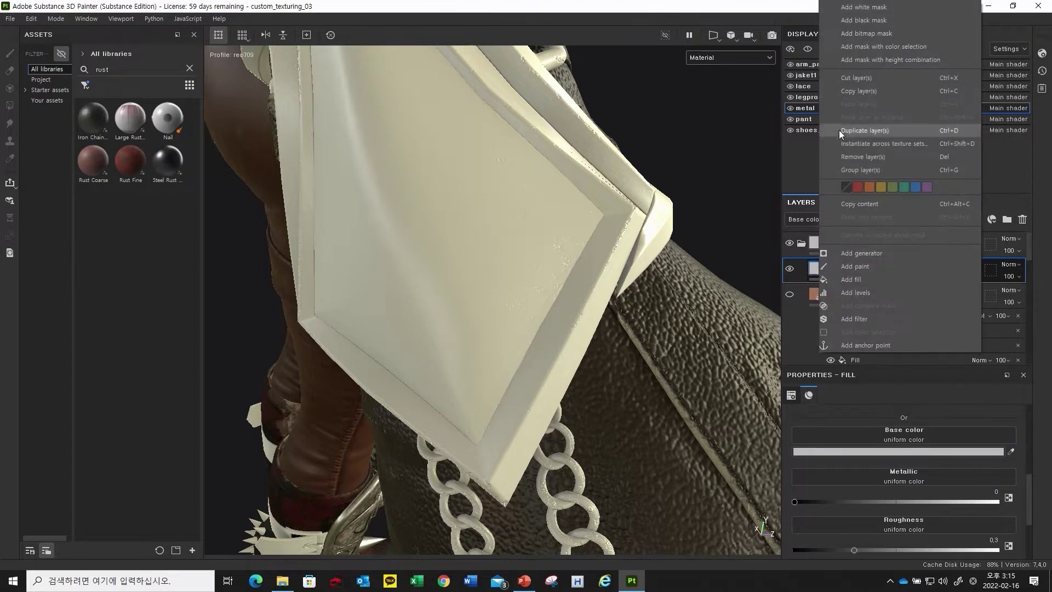
click(873, 280)
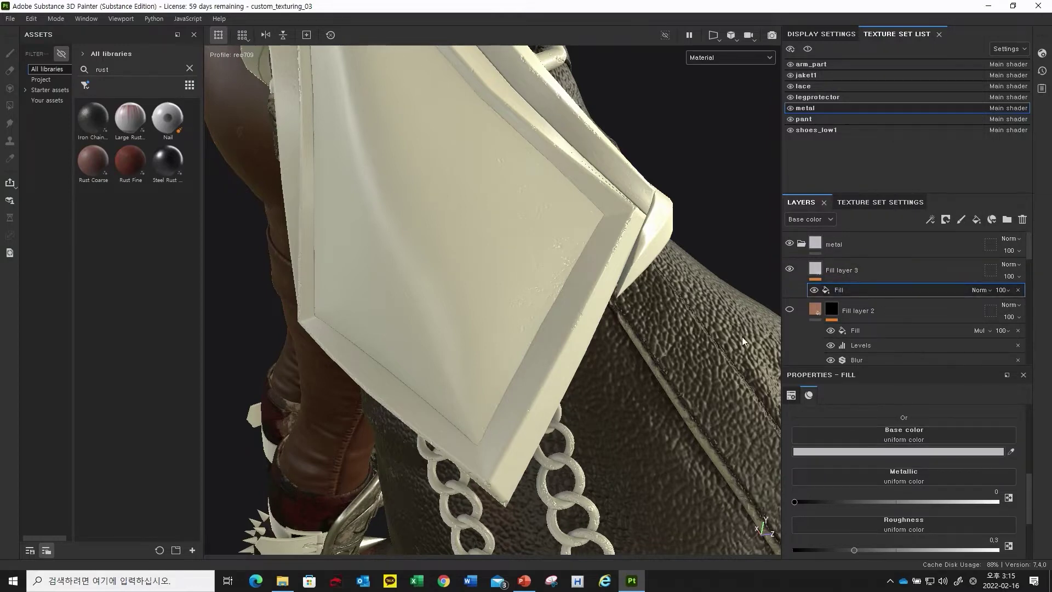
- Apply the Rust Fine material to the fill effect of Fill layer 3 and check it on the armour
click(133, 163)
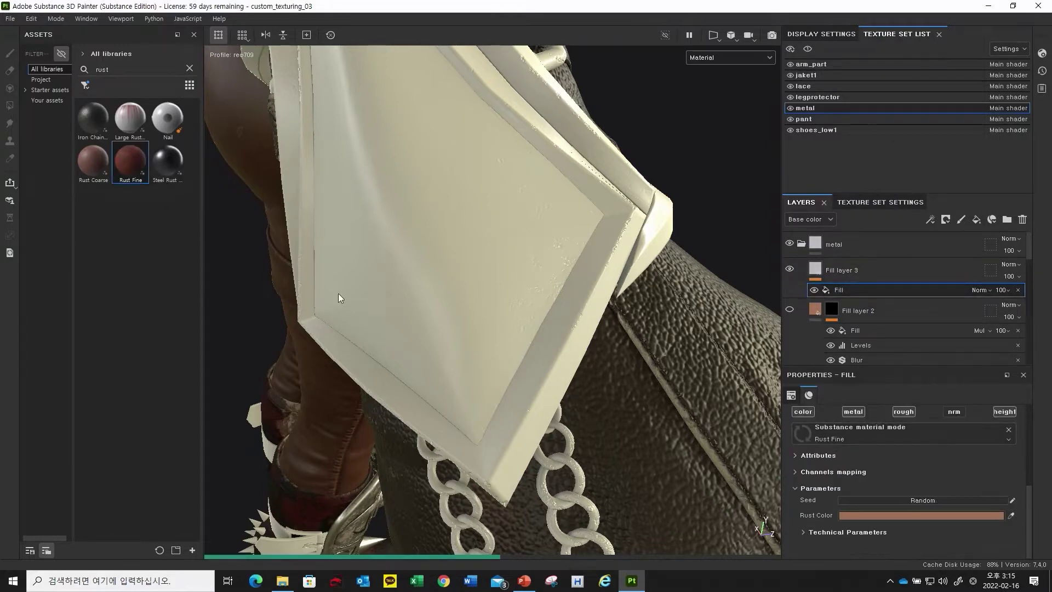
alt+right_drag(439, 253, 480, 250)
alt+drag(479, 249, 467, 286)
alt+right_drag(467, 286, 502, 260)
alt+drag(503, 260, 404, 284)
alt+right_drag(404, 284, 399, 283)
alt+drag(399, 283, 502, 274)
- Add a black mask to Fill layer 3 and put a paint effect on that mask
click(823, 269)
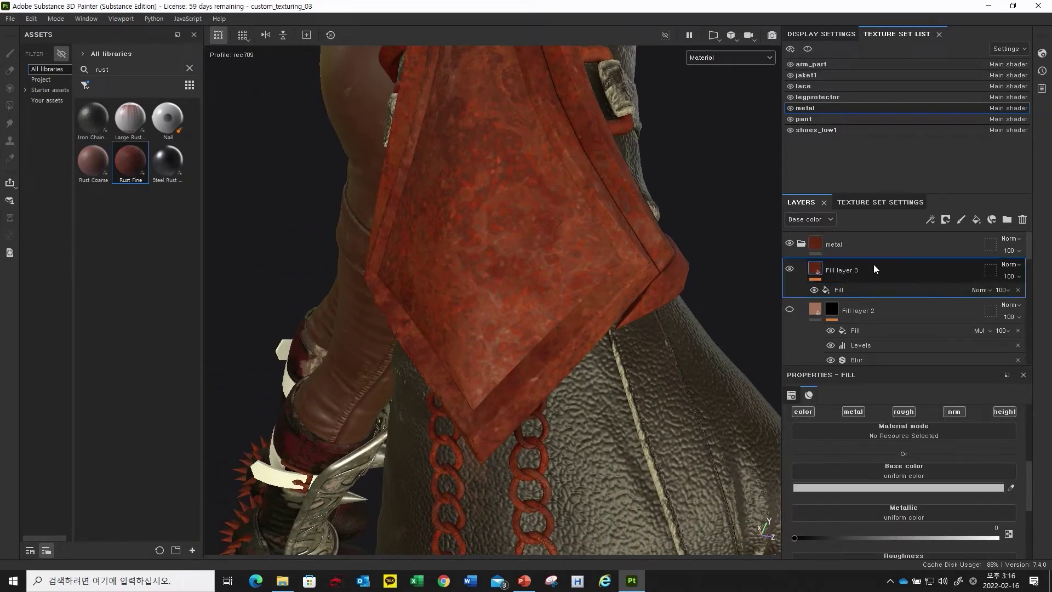
right_click(818, 274)
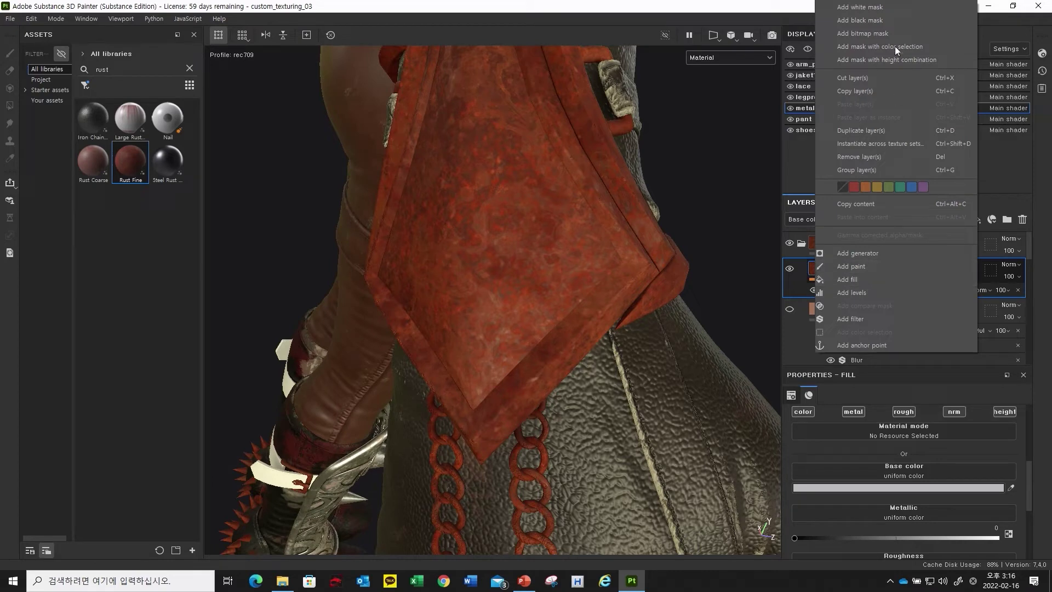
click(877, 20)
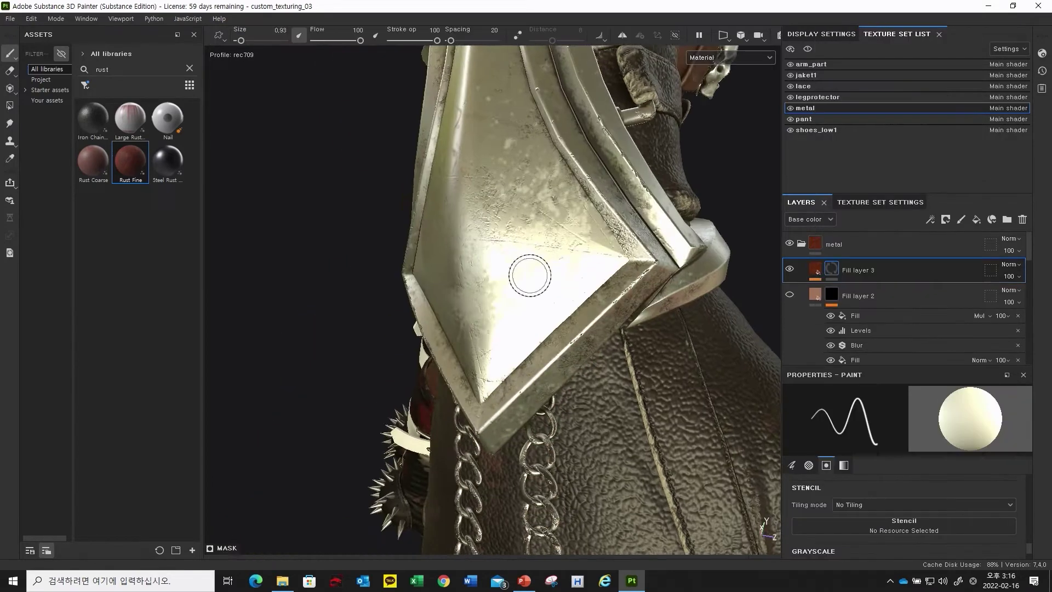
alt+drag(548, 282, 542, 285)
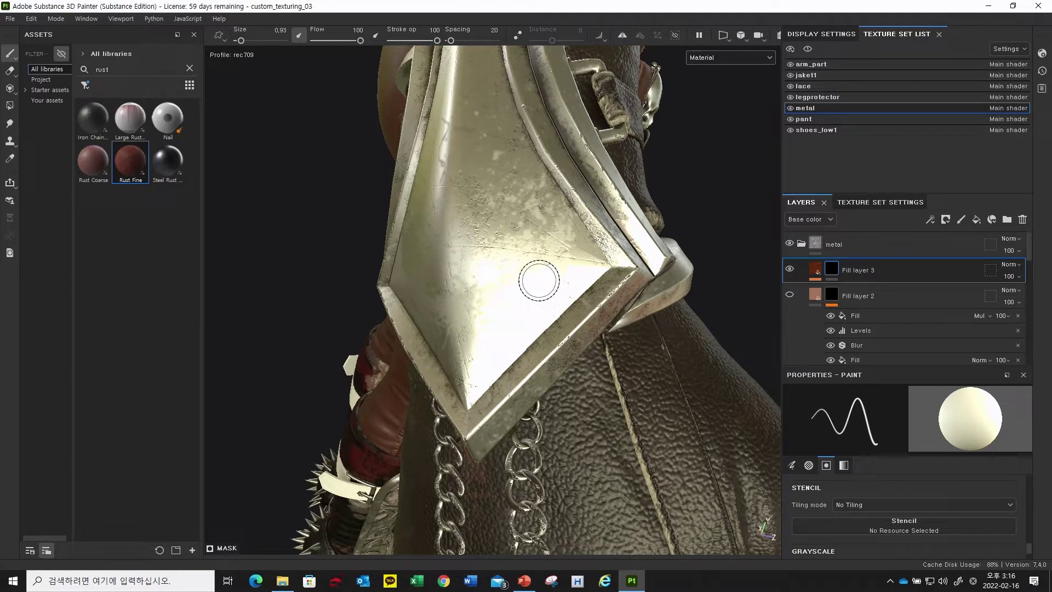
alt+drag(527, 273, 584, 301)
alt+drag(502, 244, 526, 260)
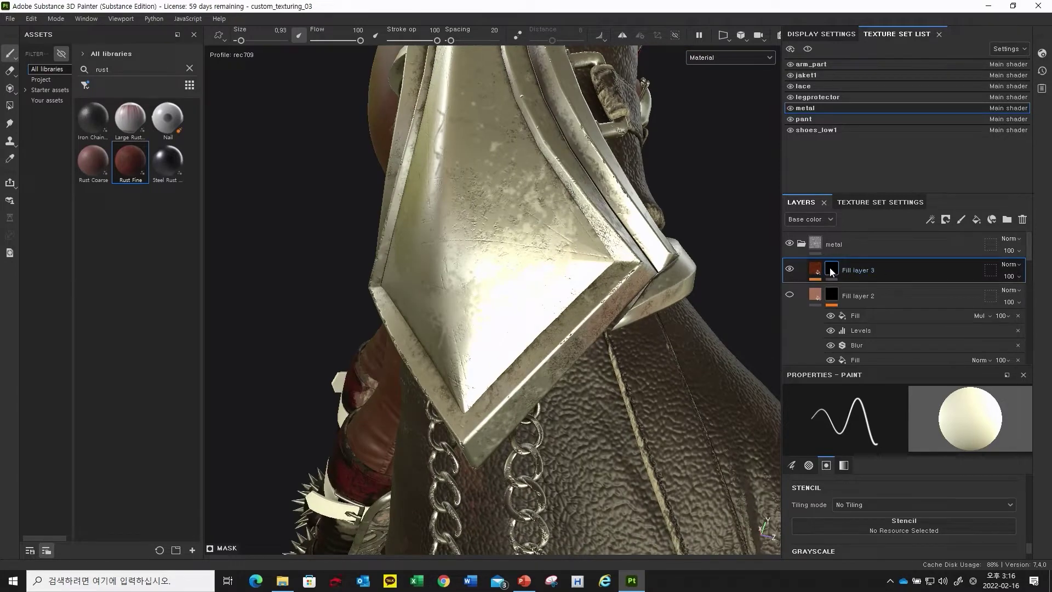
alt+drag(428, 249, 411, 235)
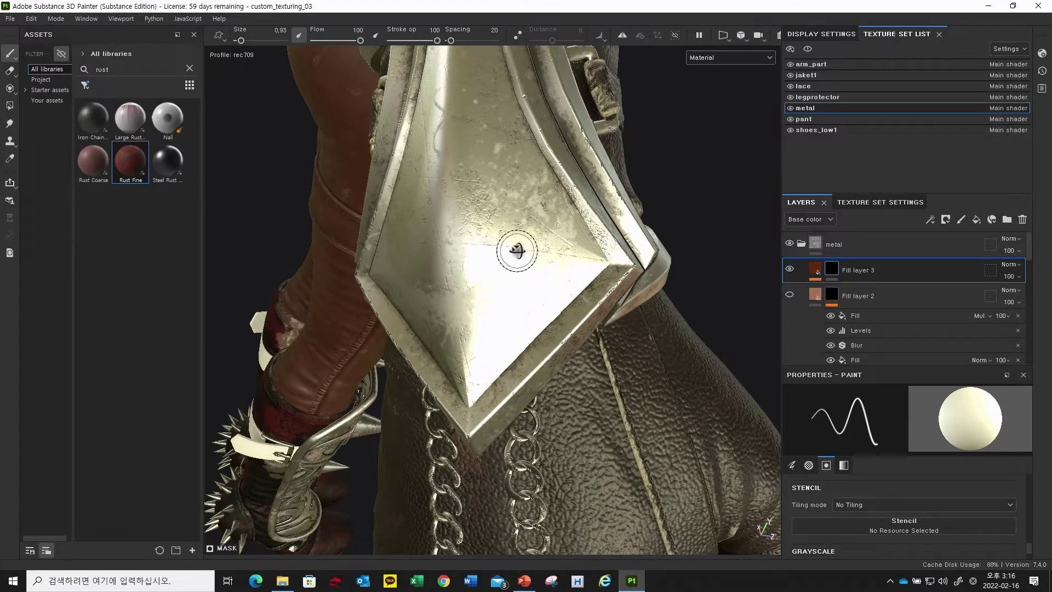
alt+drag(517, 251, 545, 254)
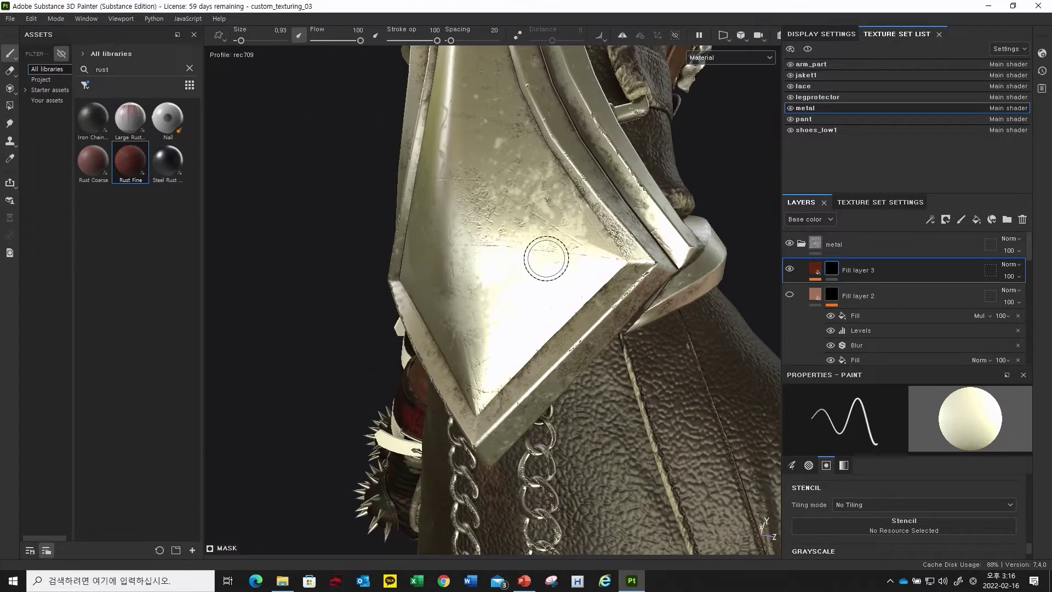
right_click(833, 267)
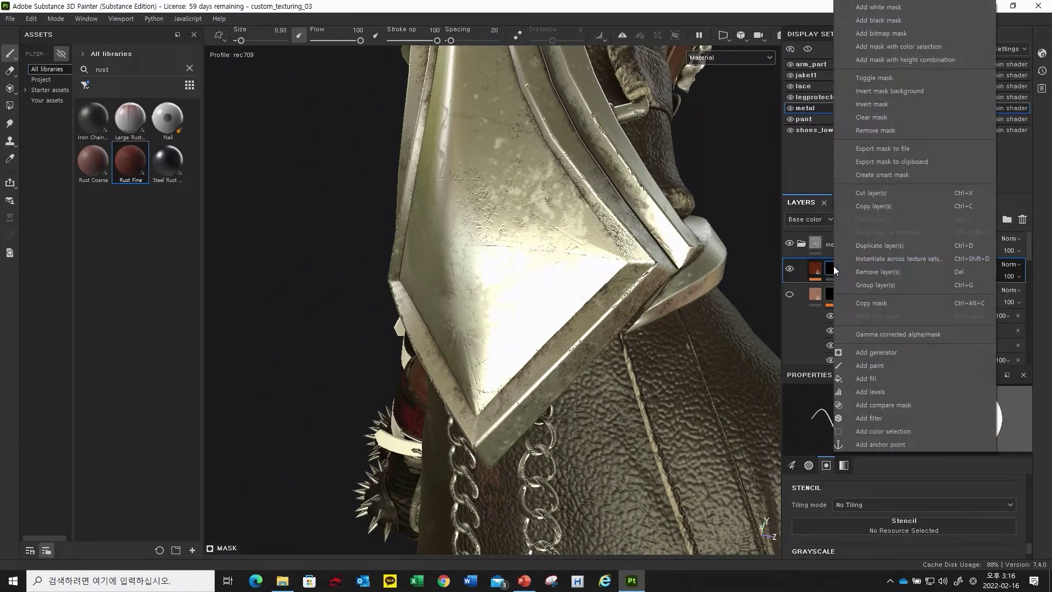
click(886, 364)
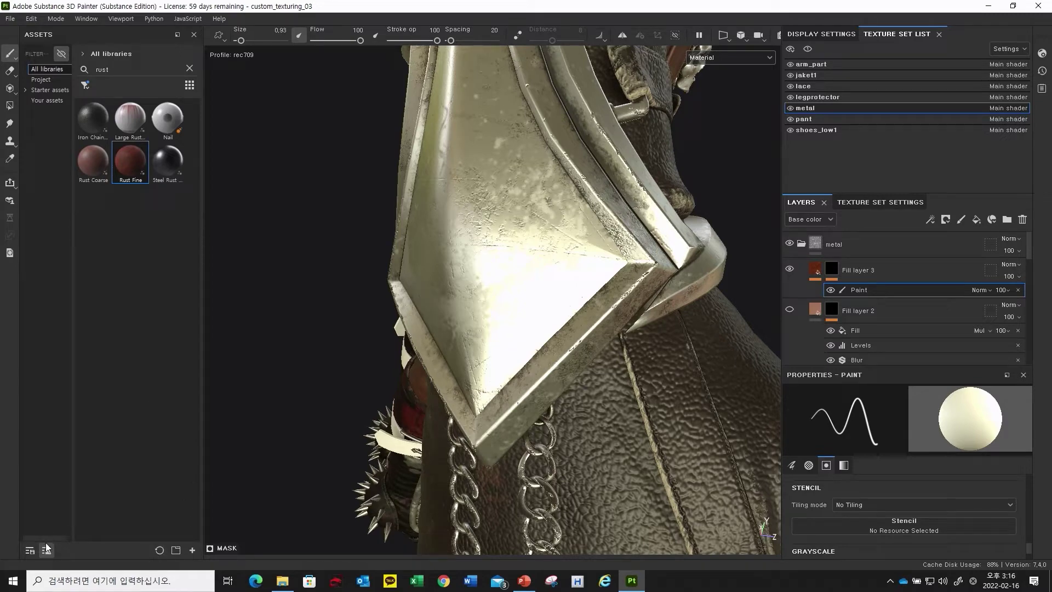
- Show the saved searches, filter the assets to Alphas only and clear the rust search term
click(30, 550)
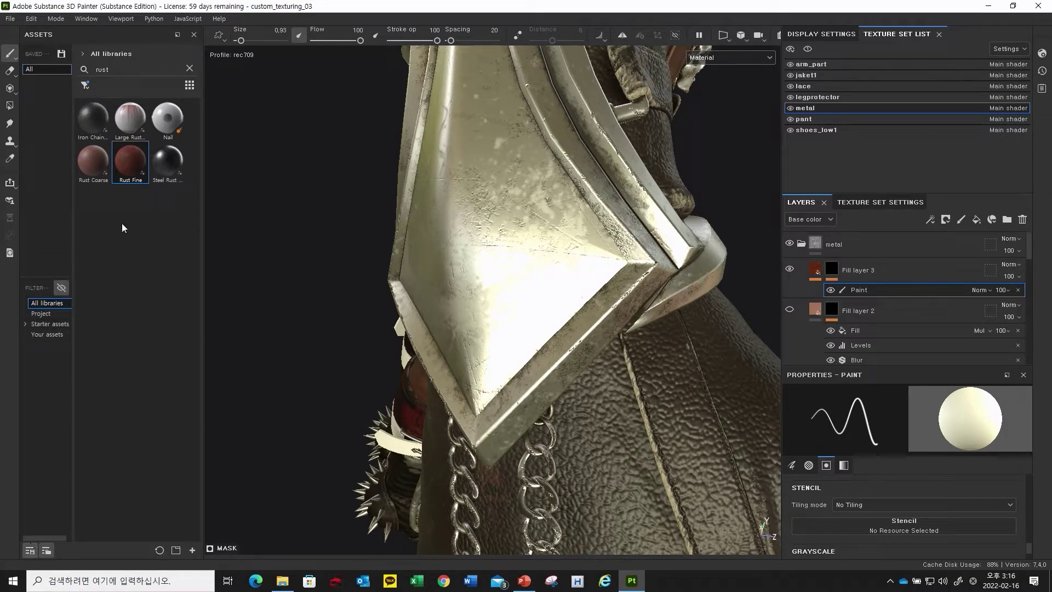
click(85, 86)
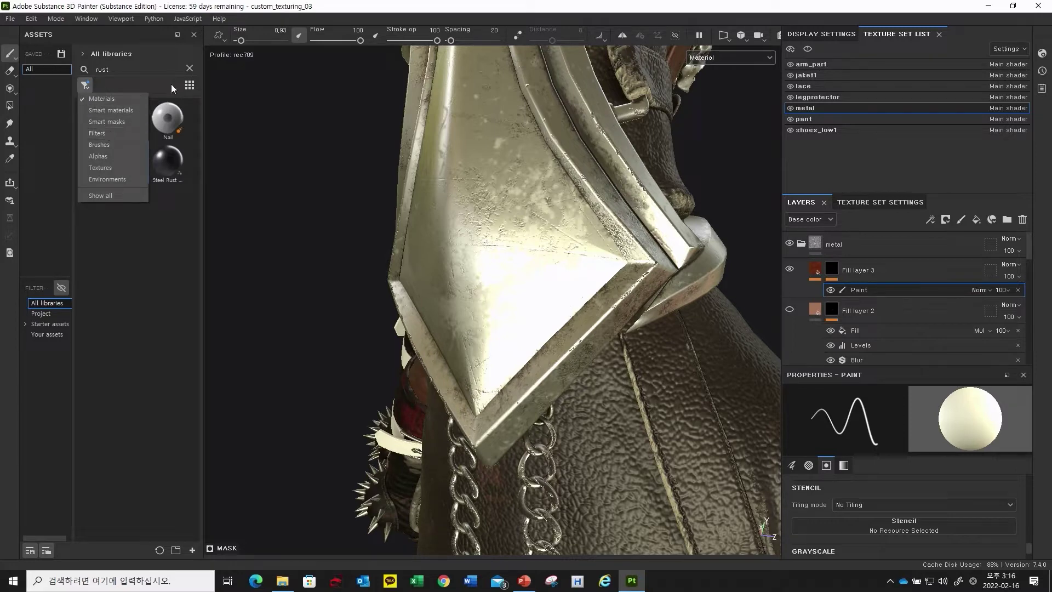
click(108, 156)
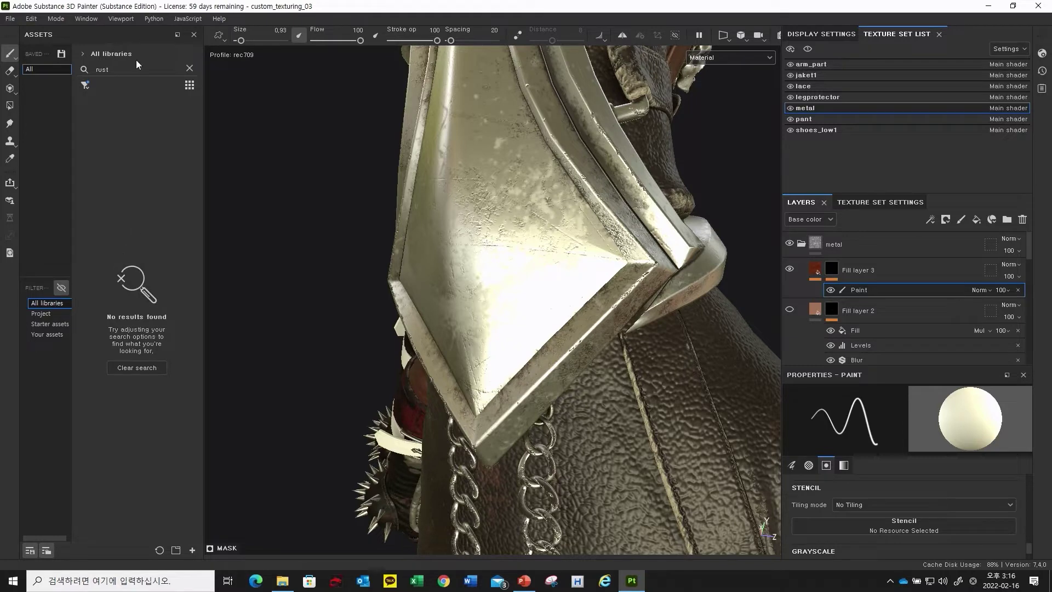
click(188, 68)
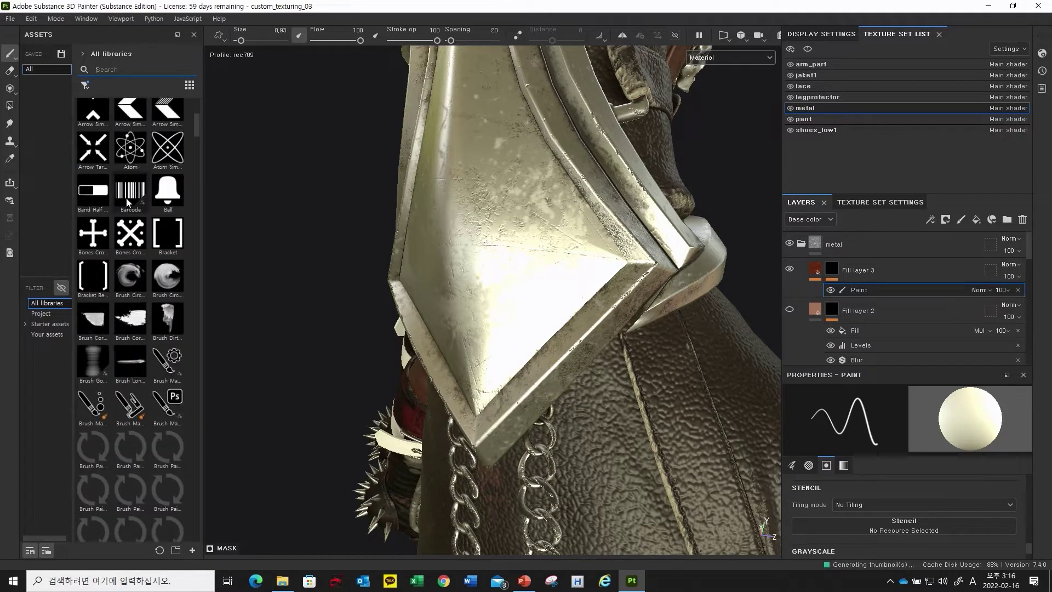
- Widen the asset browser to four columns of alphas and choose the Diagonal alpha for the mask brush
scroll(143, 268, down, 8)
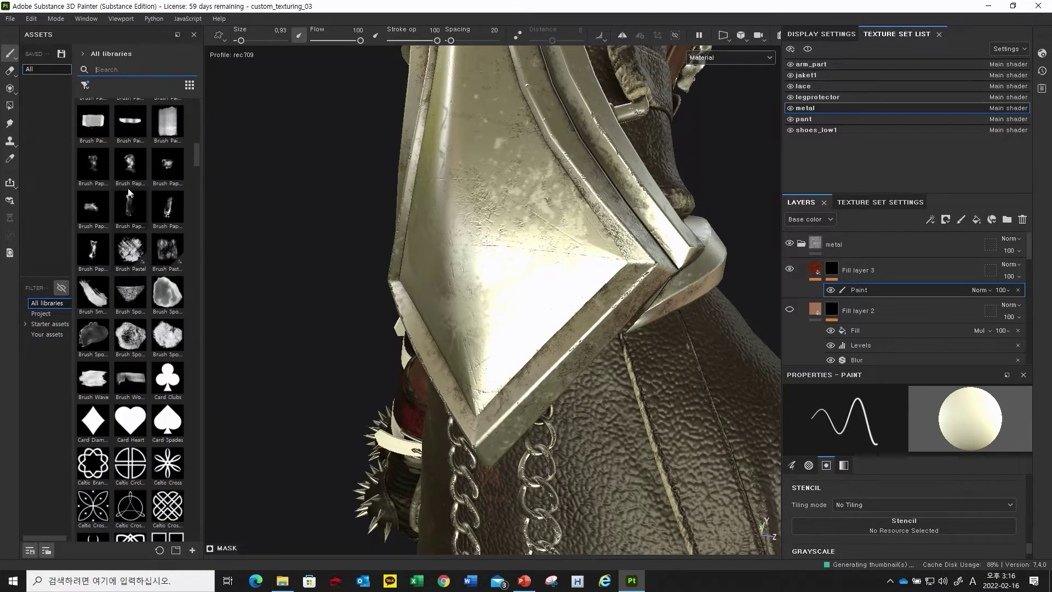
scroll(165, 242, down, 3)
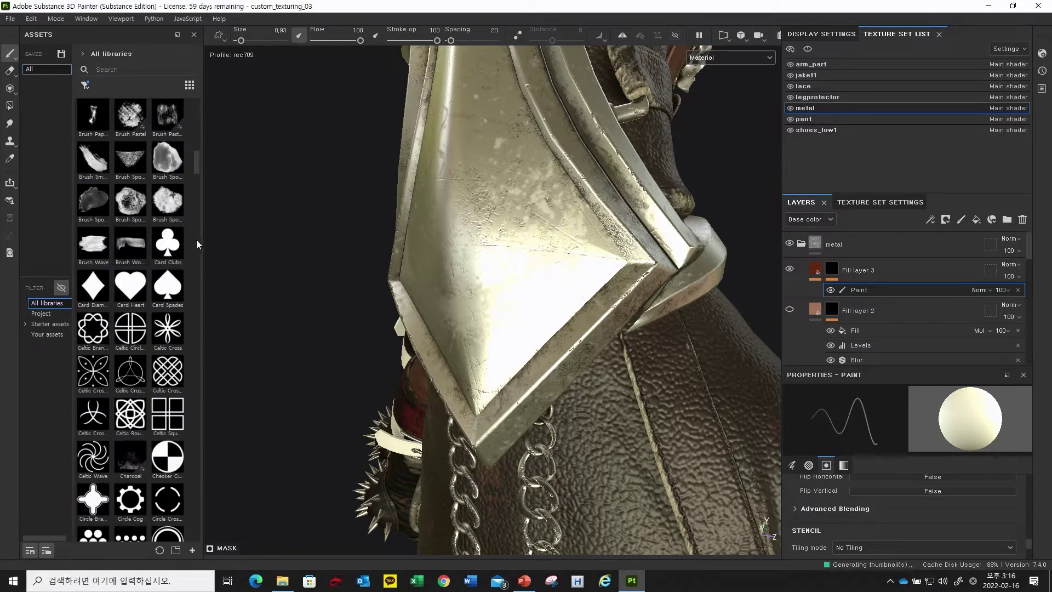
drag(204, 238, 275, 237)
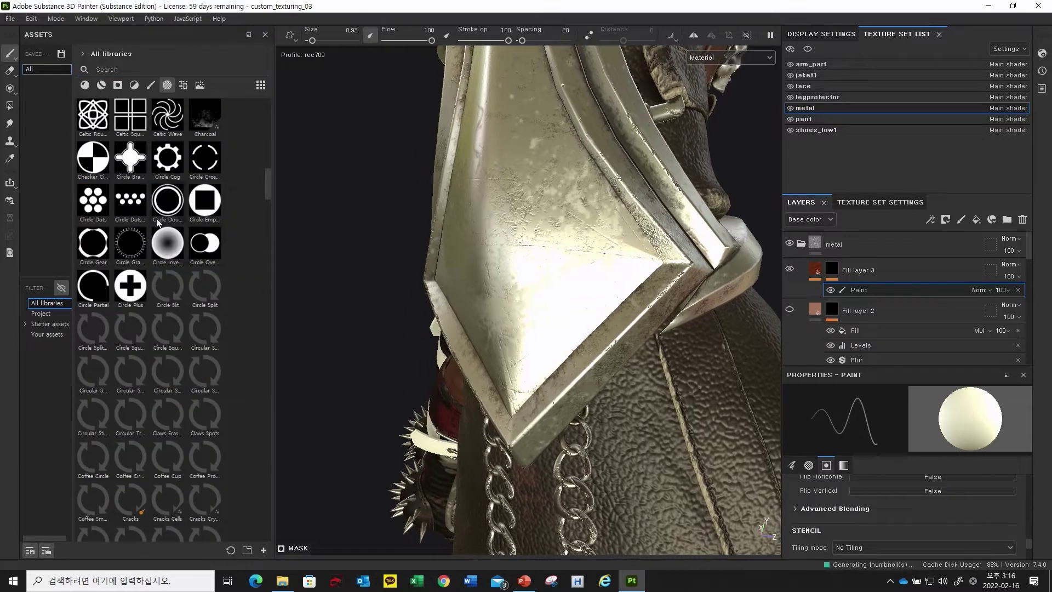
scroll(138, 252, down, 6)
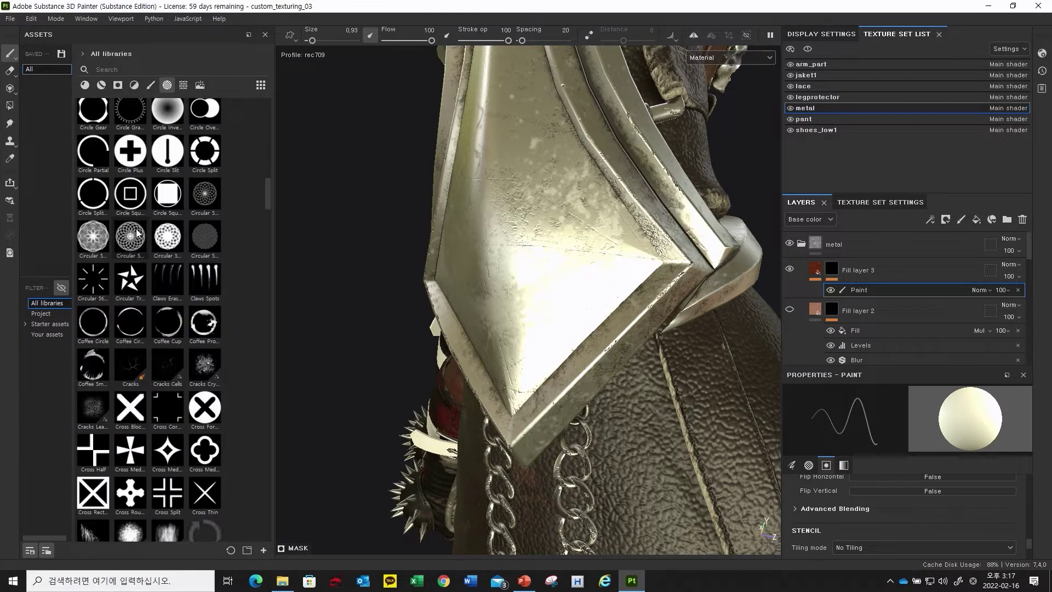
scroll(128, 310, down, 3)
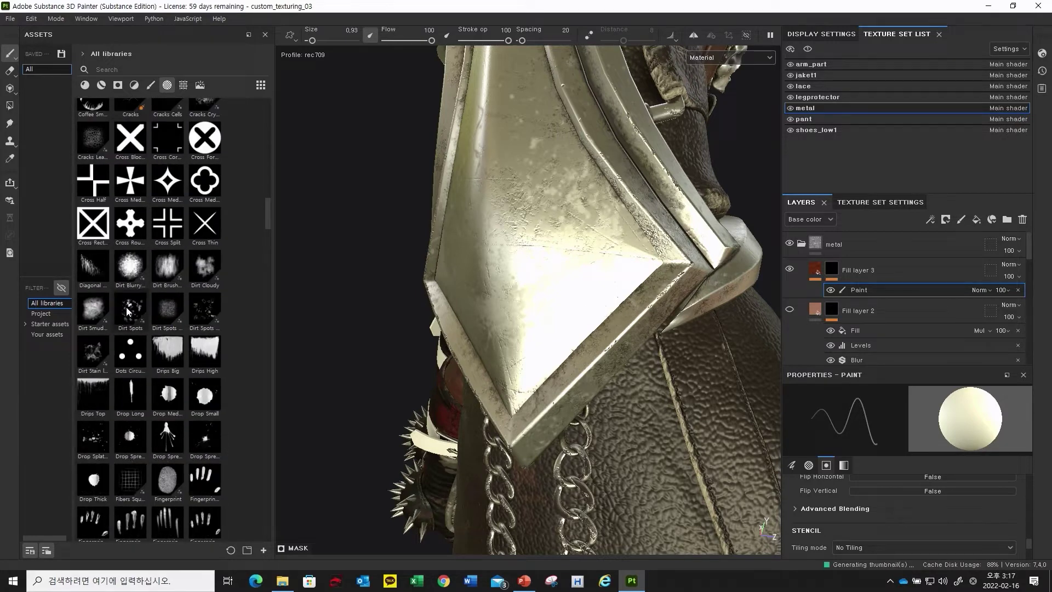
click(98, 275)
- Change the brush alpha to the Dirt Blurry texture and enlarge the brush to 3.13 over the pointed armour plate
scroll(130, 299, down, 3)
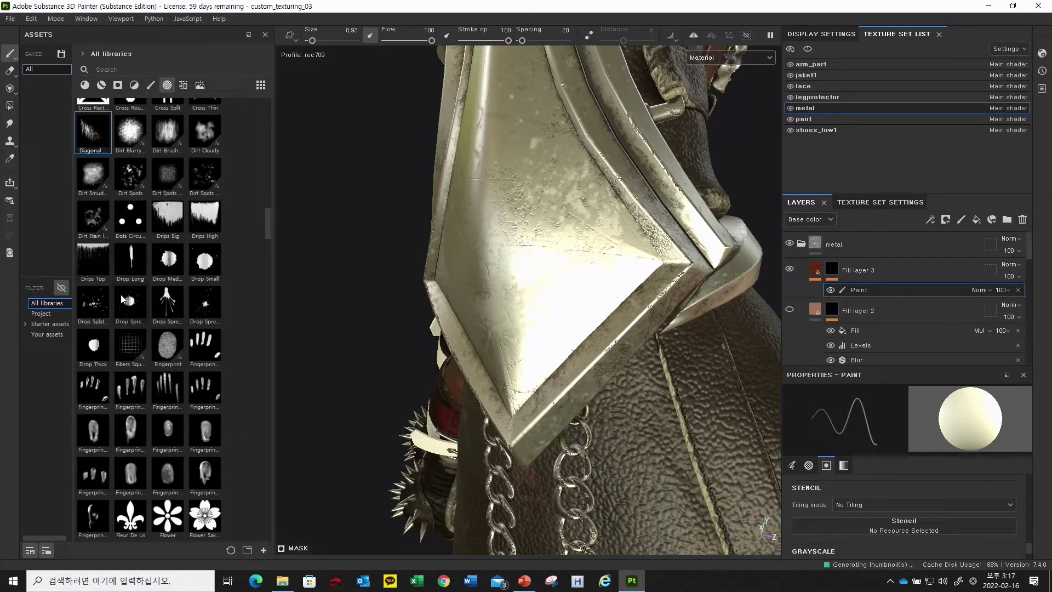
scroll(114, 317, down, 3)
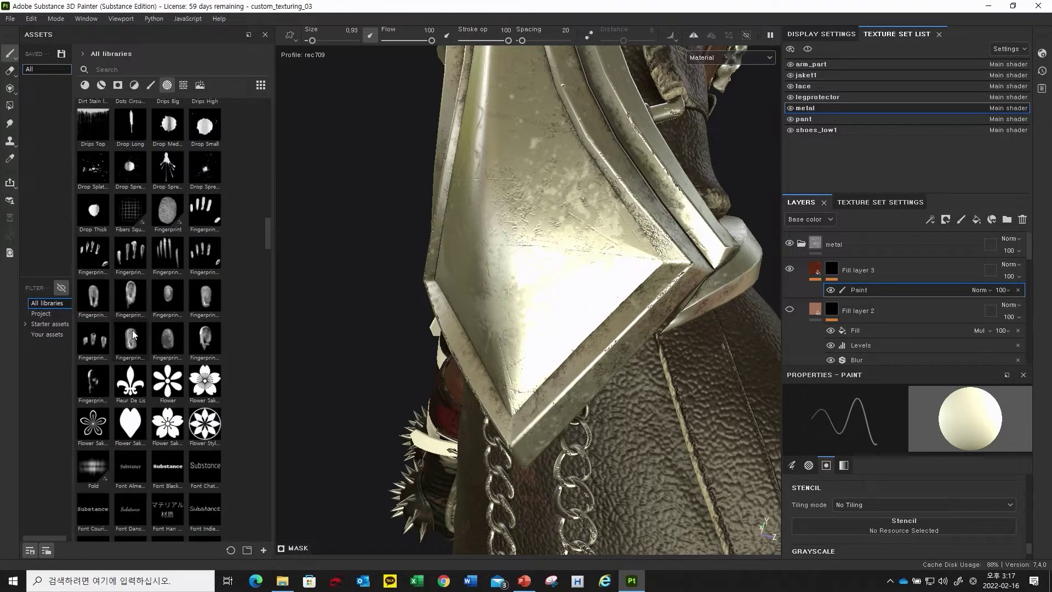
scroll(131, 307, up, 3)
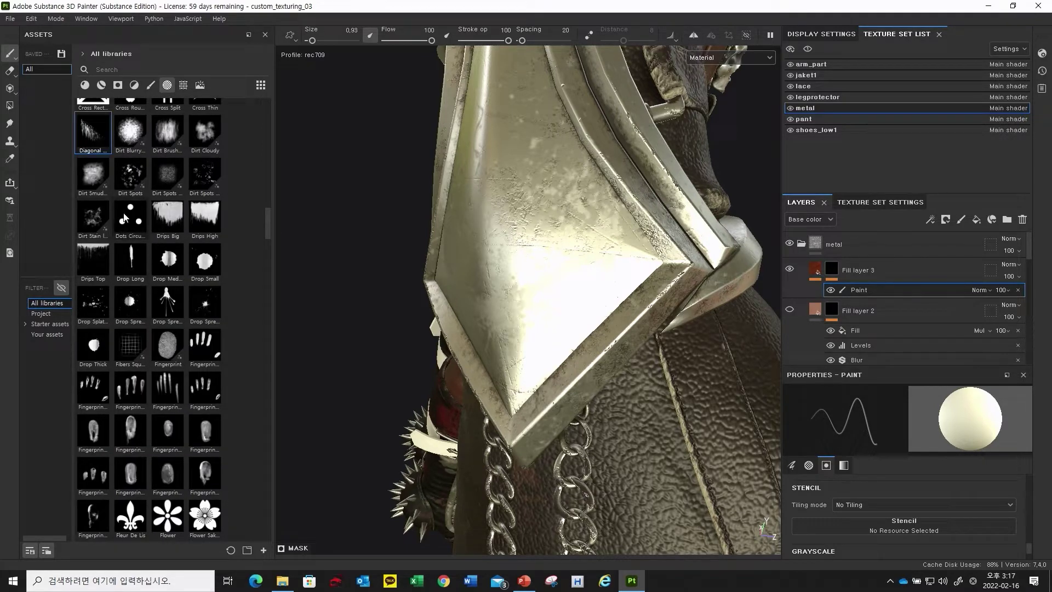
scroll(123, 218, up, 3)
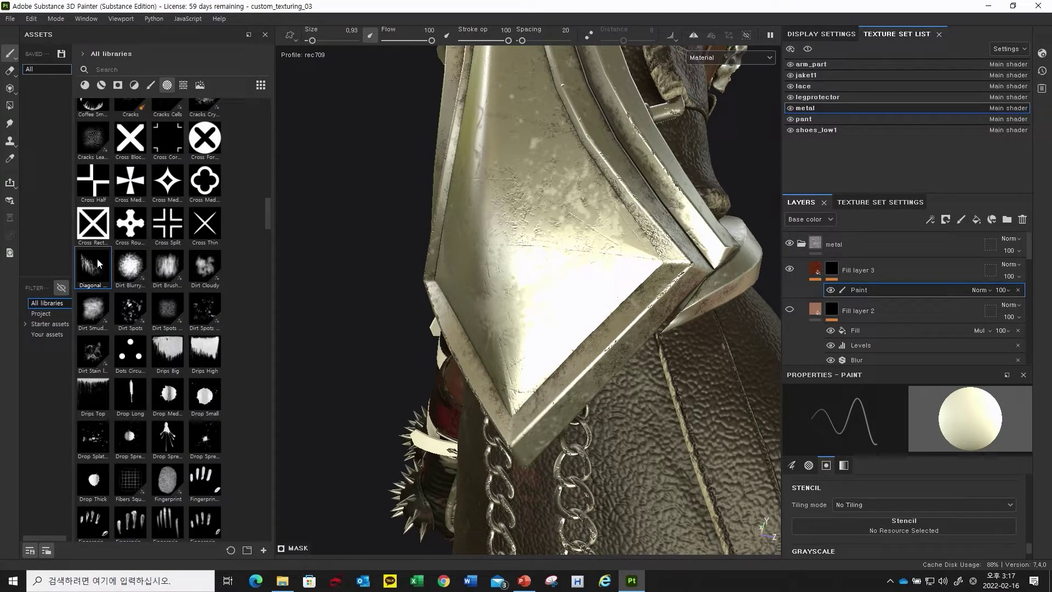
alt+drag(500, 246, 541, 245)
alt+right_drag(541, 245, 565, 237)
click(124, 266)
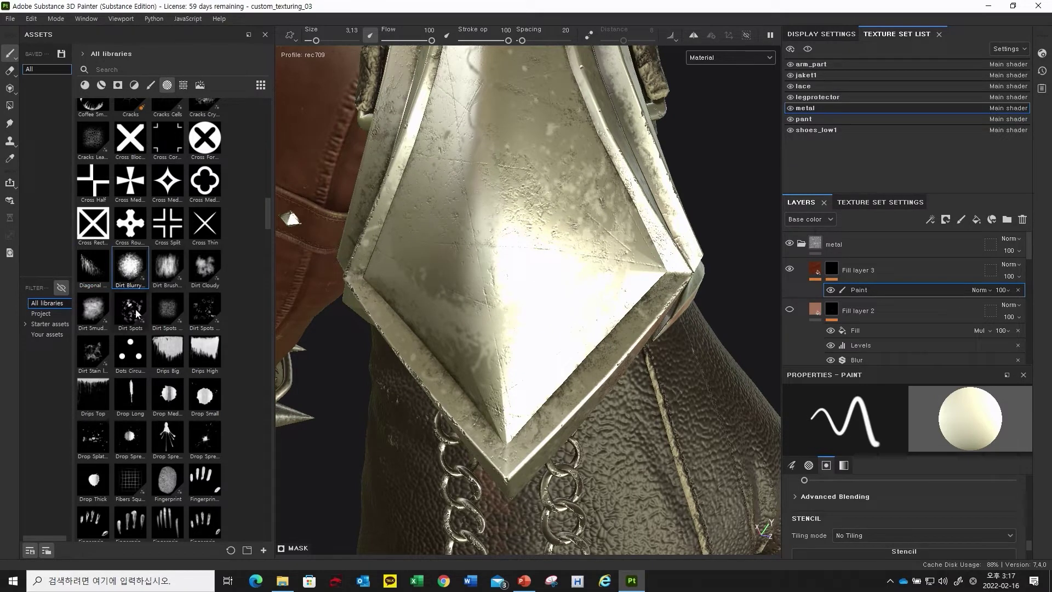
- Try the "Cracks Cry..." alpha with a test stamp in the middle of the armour plate
scroll(187, 252, up, 3)
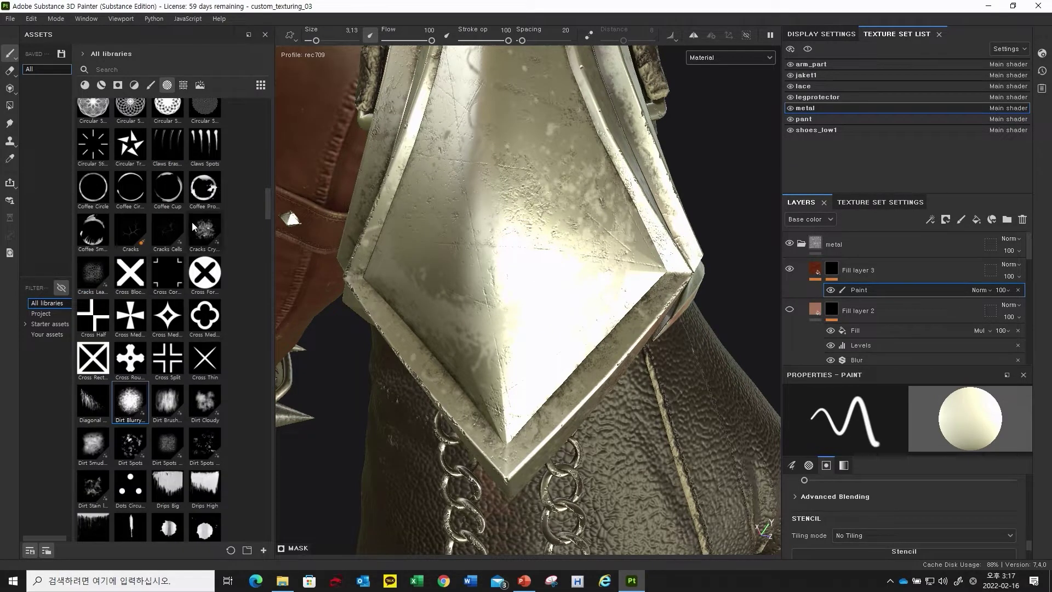
click(206, 233)
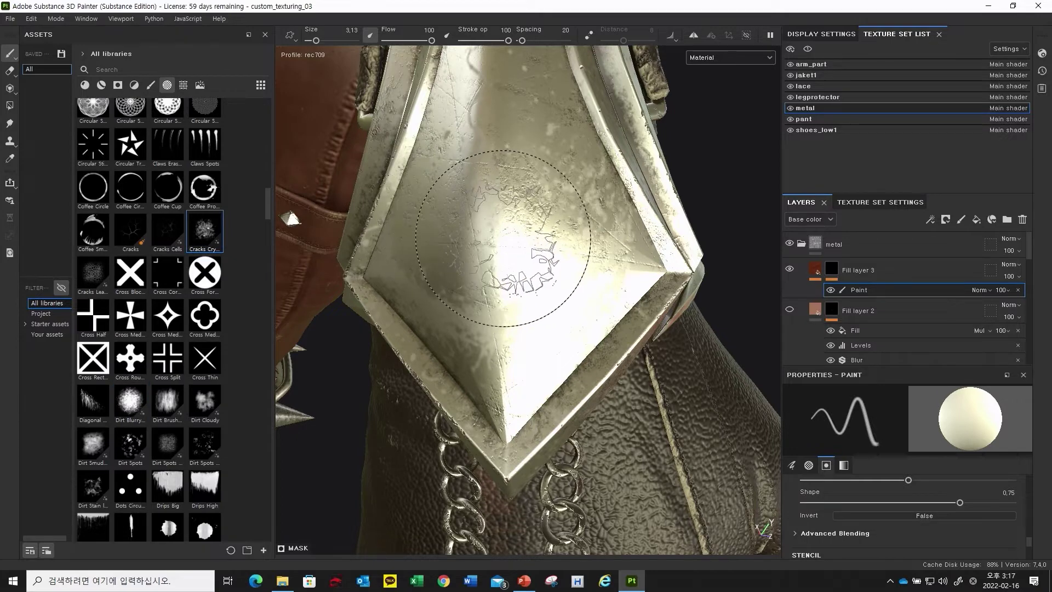
mouse_move(568, 225)
alt+mouse_down()
mouse_move(503, 223)
mouse_move(594, 283)
mouse_move(649, 280)
alt+mouse_up()
scroll(889, 475, down, 6)
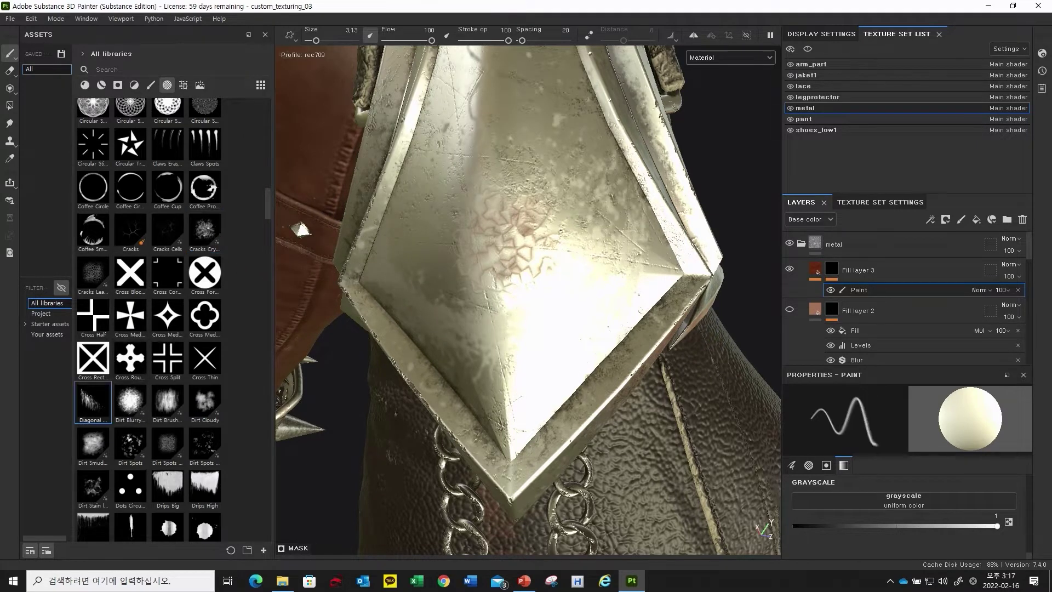
- Choose a thin horizontal brush-paint streak alpha for painting the mask of Fill layer 3
scroll(160, 271, up, 5)
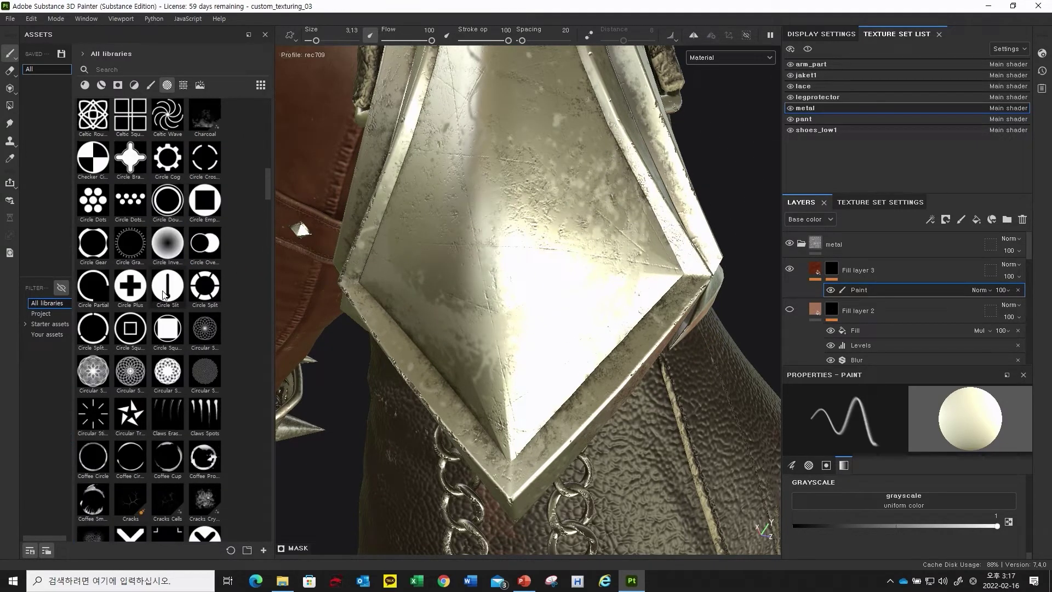
scroll(178, 350, up, 3)
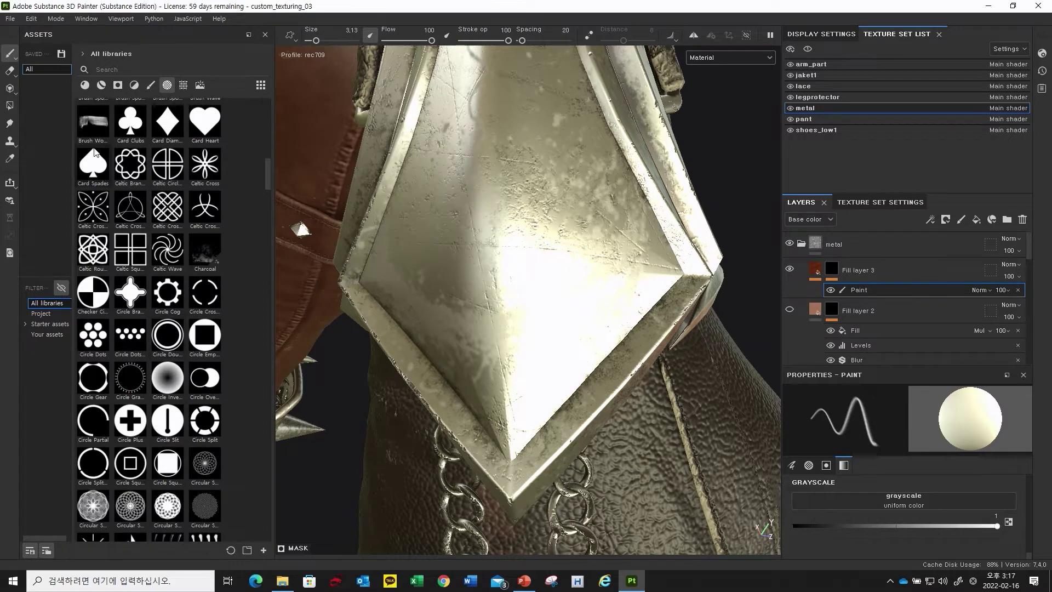
scroll(155, 188, up, 3)
scroll(132, 151, up, 3)
click(93, 134)
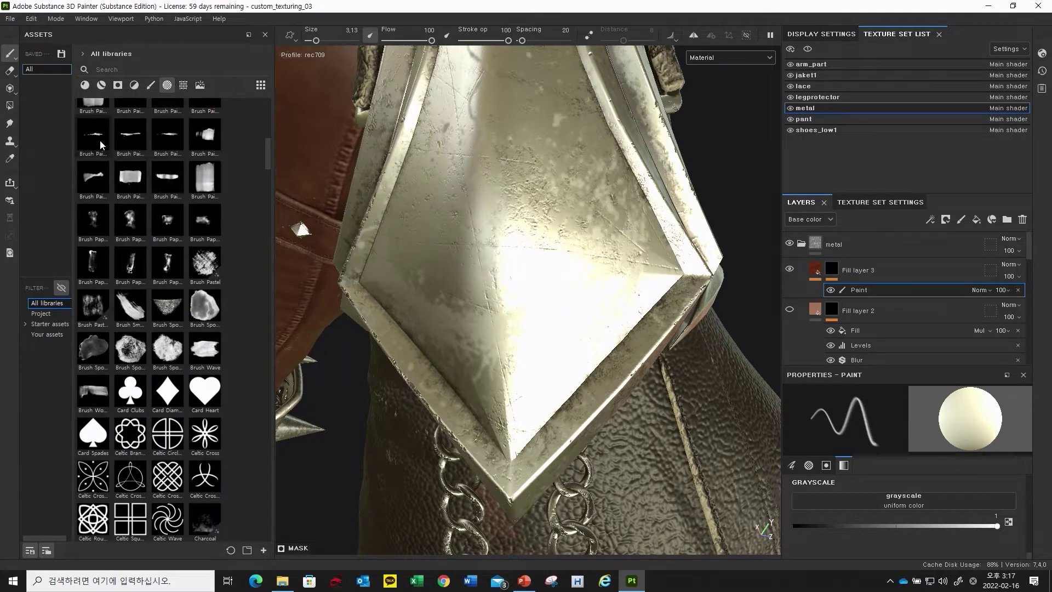
- Enlarge the brush to 5.62 and stamp a single horizontal rust streak across the middle of the armour plate
click(507, 246)
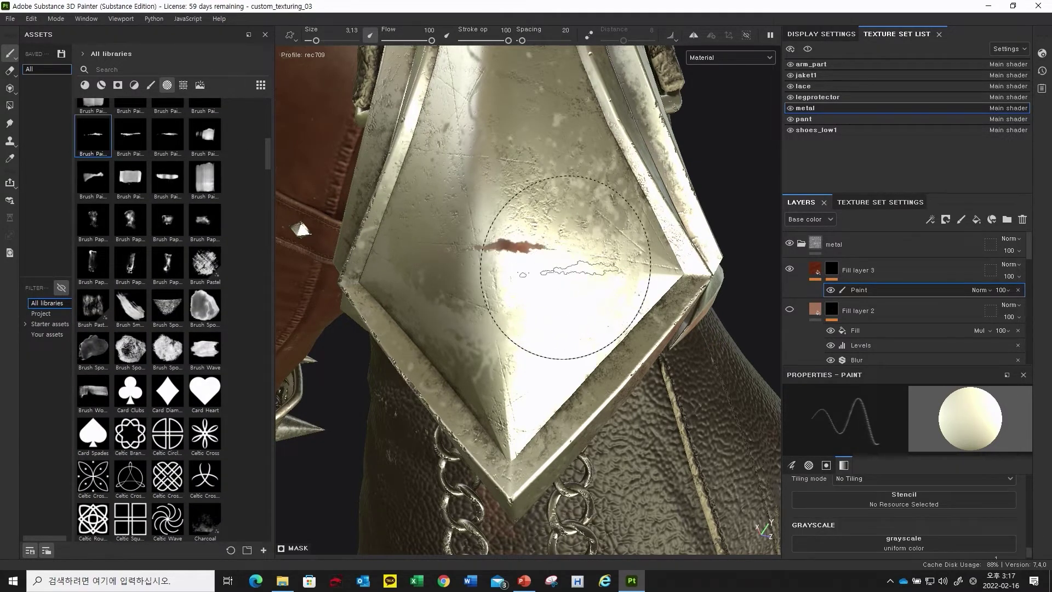
key(ctrl+z)
ctrl+right_drag(502, 238, 529, 237)
mouse_move(502, 238)
alt+mouse_down()
mouse_move(594, 271)
mouse_move(483, 242)
alt+mouse_up()
scroll(932, 502, down, 2)
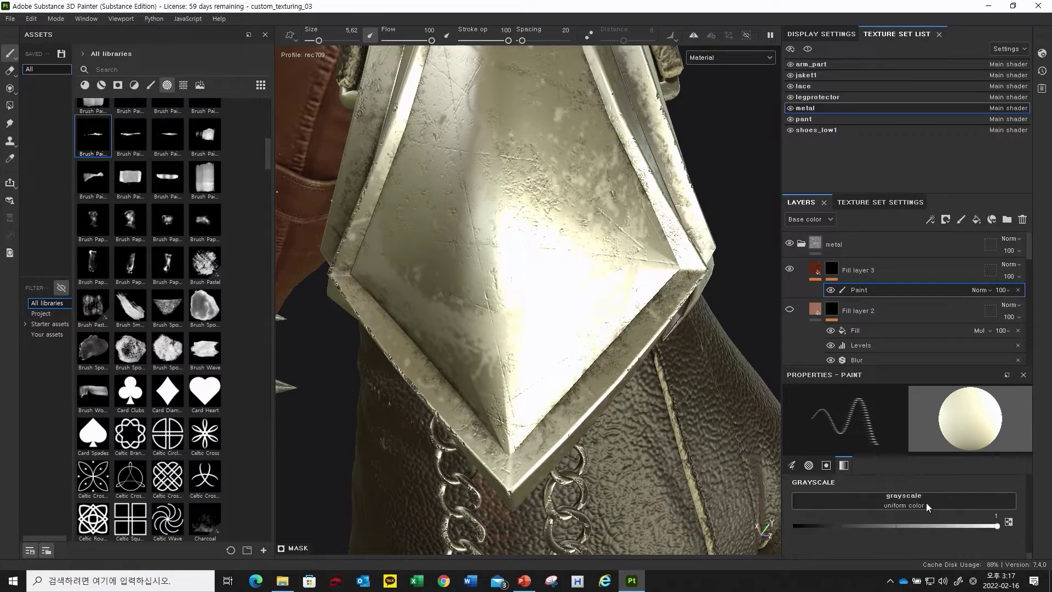
click(523, 230)
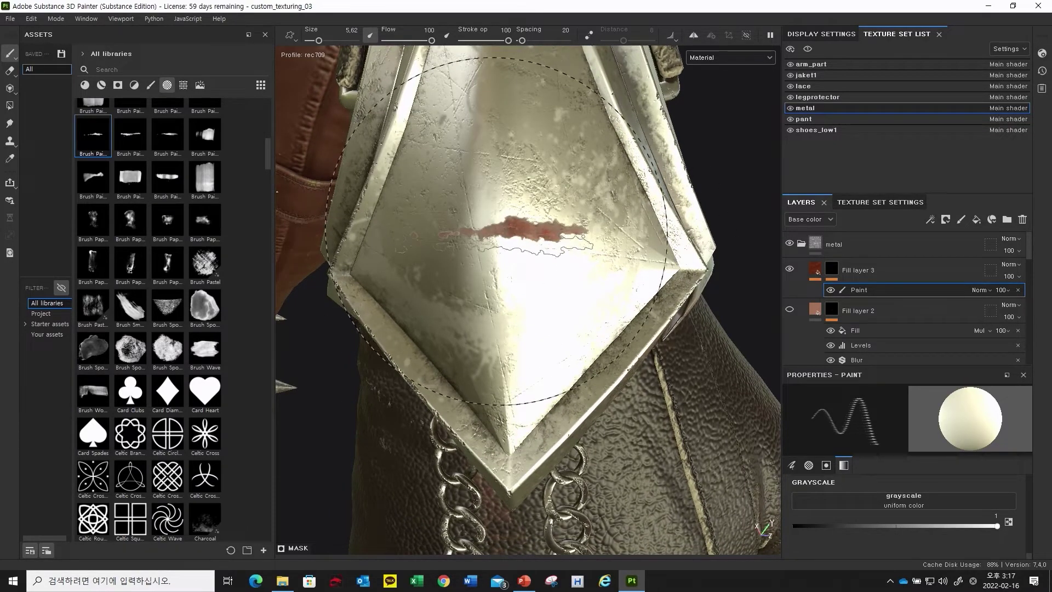
- Examine the rust streak up close on the plate and review the layers below Fill layer 3
alt+right_drag(538, 246, 593, 251)
mouse_move(593, 251)
alt+mouse_down()
mouse_move(564, 263)
mouse_move(477, 242)
alt+mouse_up()
alt+right_drag(477, 242, 493, 263)
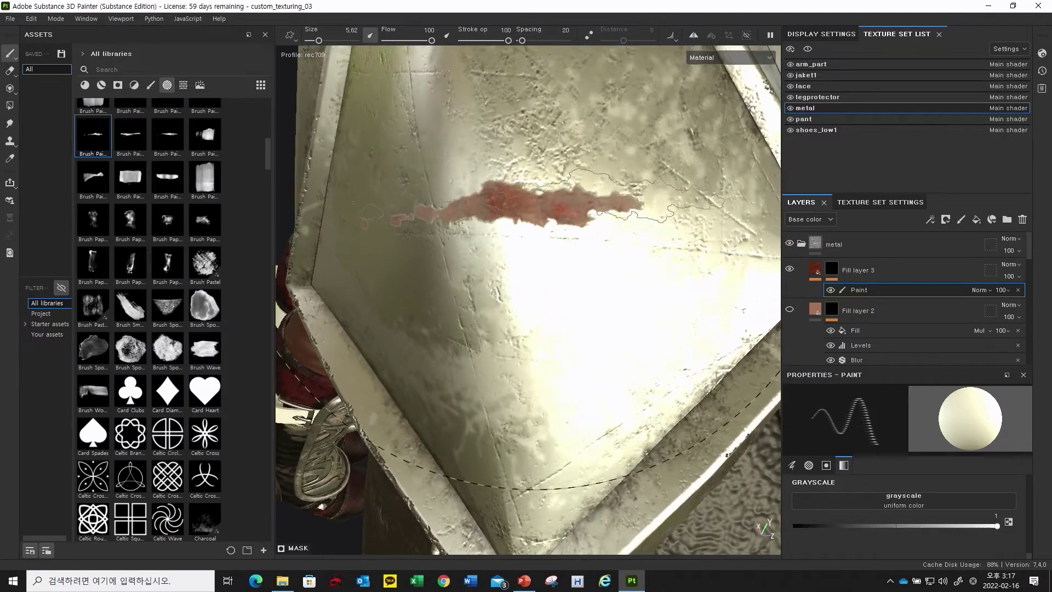
alt+right_drag(518, 208, 524, 213)
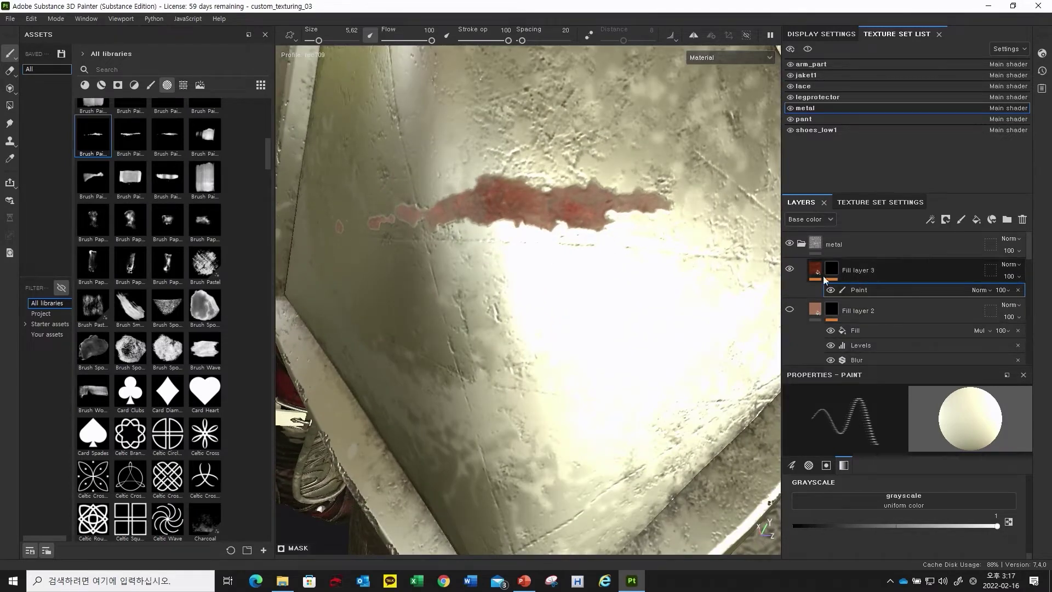
mouse_move(554, 192)
alt+mouse_down()
mouse_move(548, 200)
mouse_move(561, 208)
alt+mouse_up()
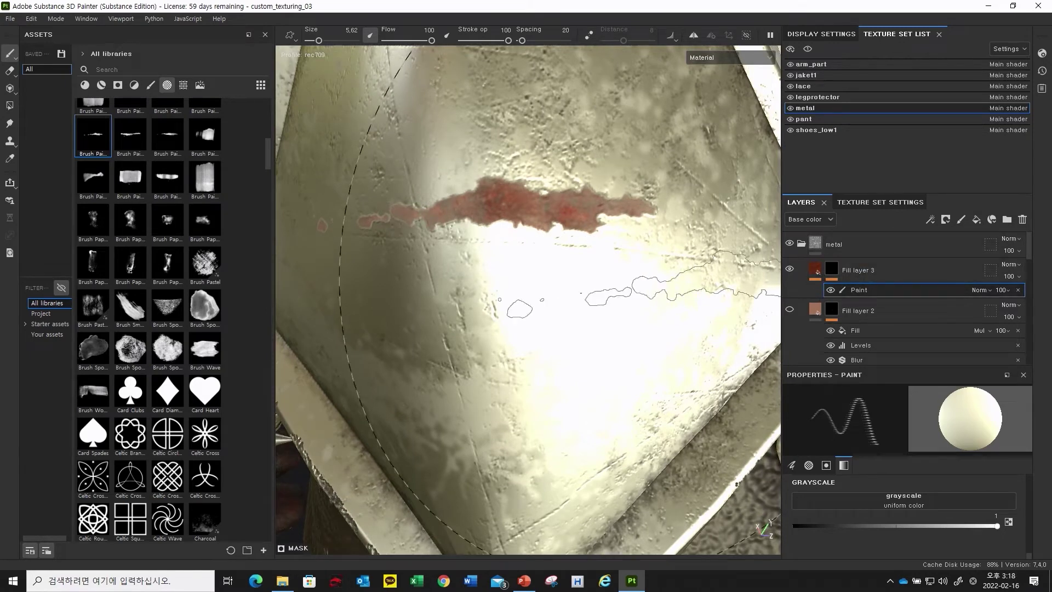
alt+drag(592, 213, 581, 225)
scroll(886, 329, down, 3)
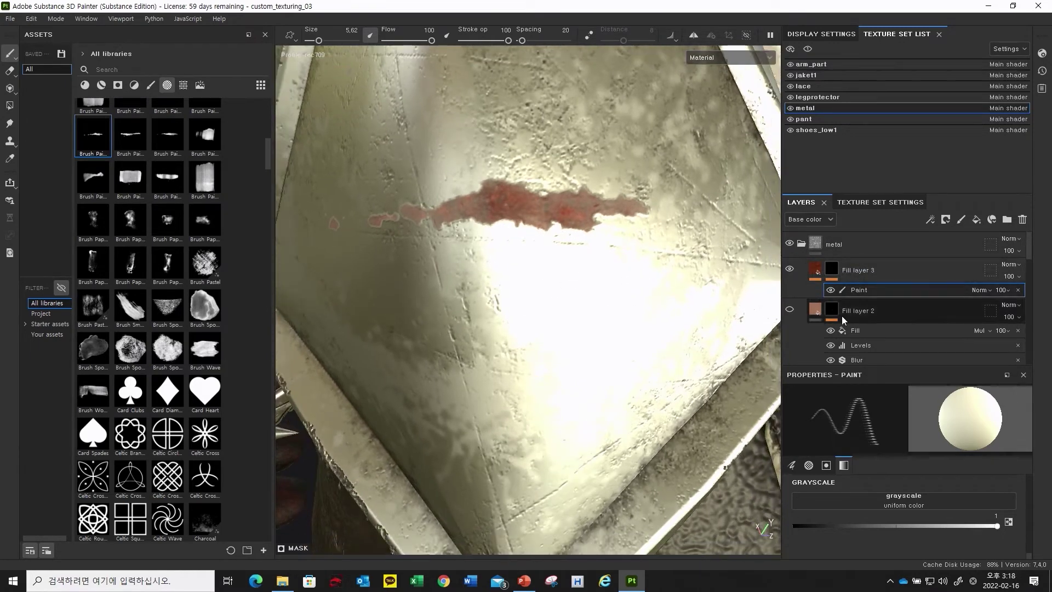
scroll(823, 321, down, 1)
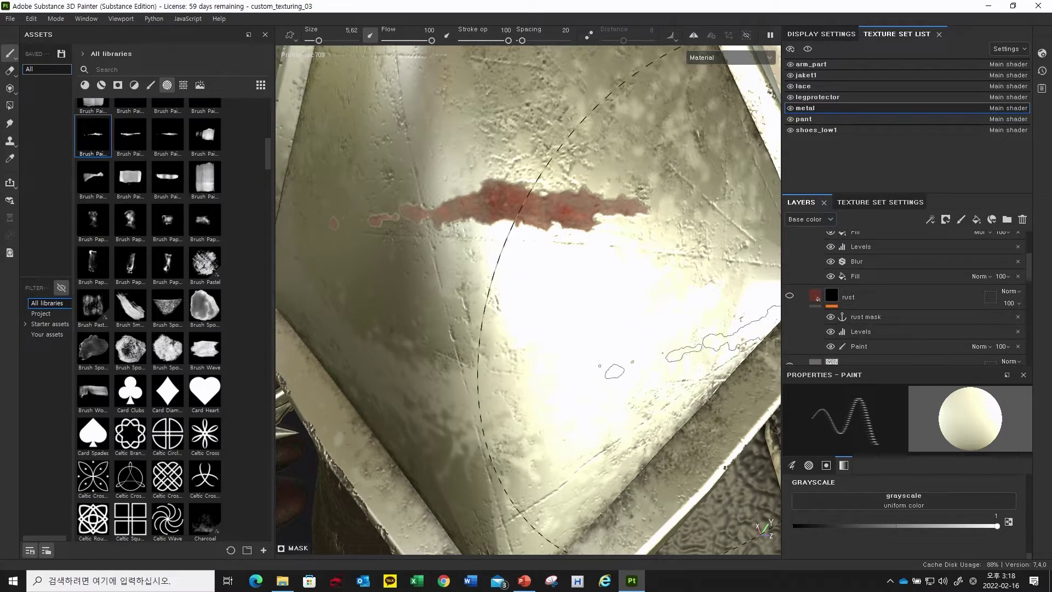
scroll(883, 270, up, 2)
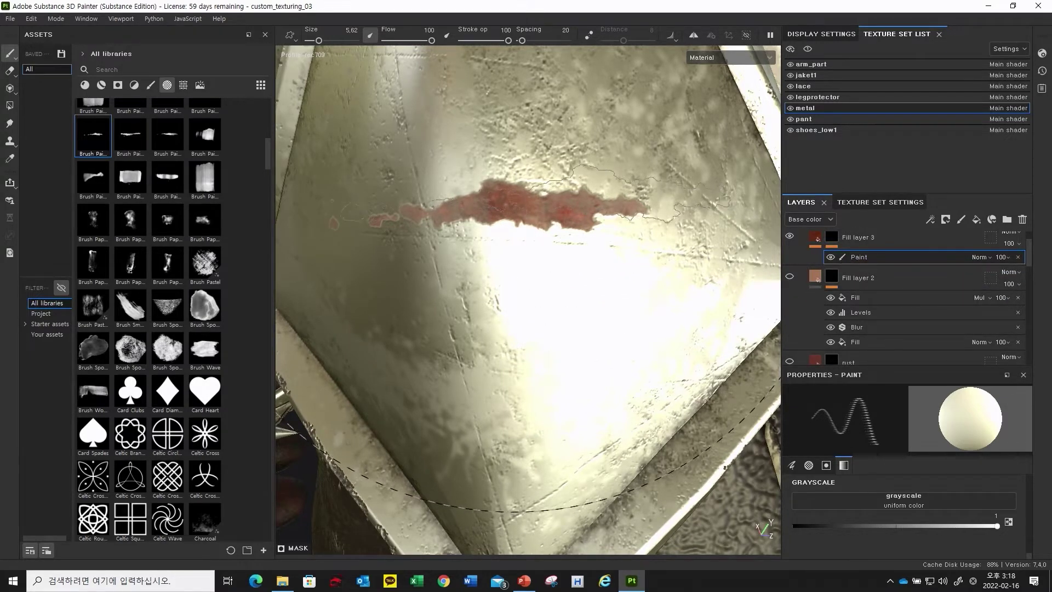
- Add a levels effect to the mask of Fill layer 3 and tighten its input range to sharpen the streak's edges
right_click(862, 257)
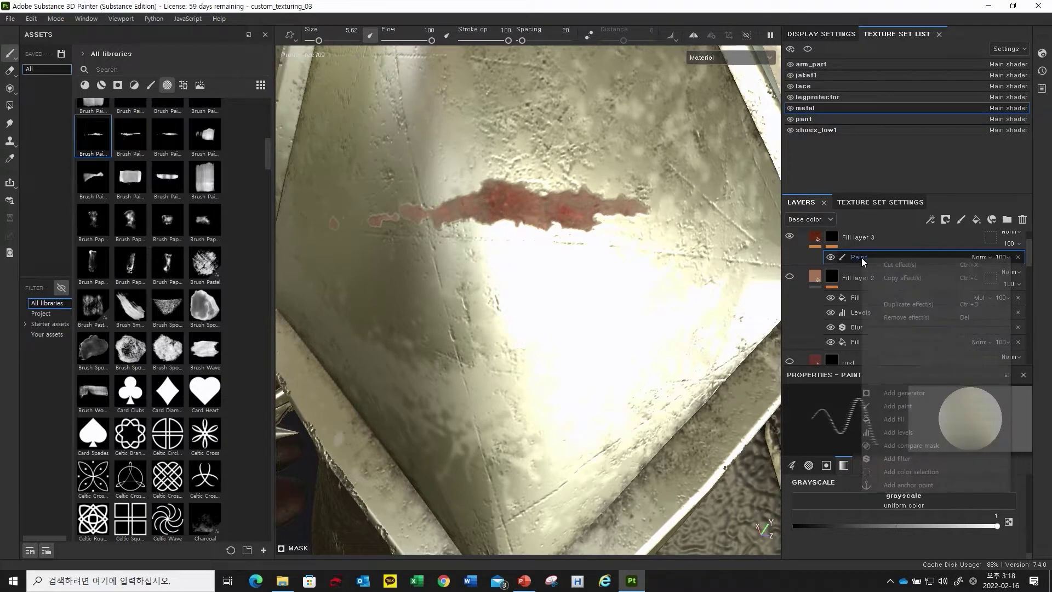
click(834, 234)
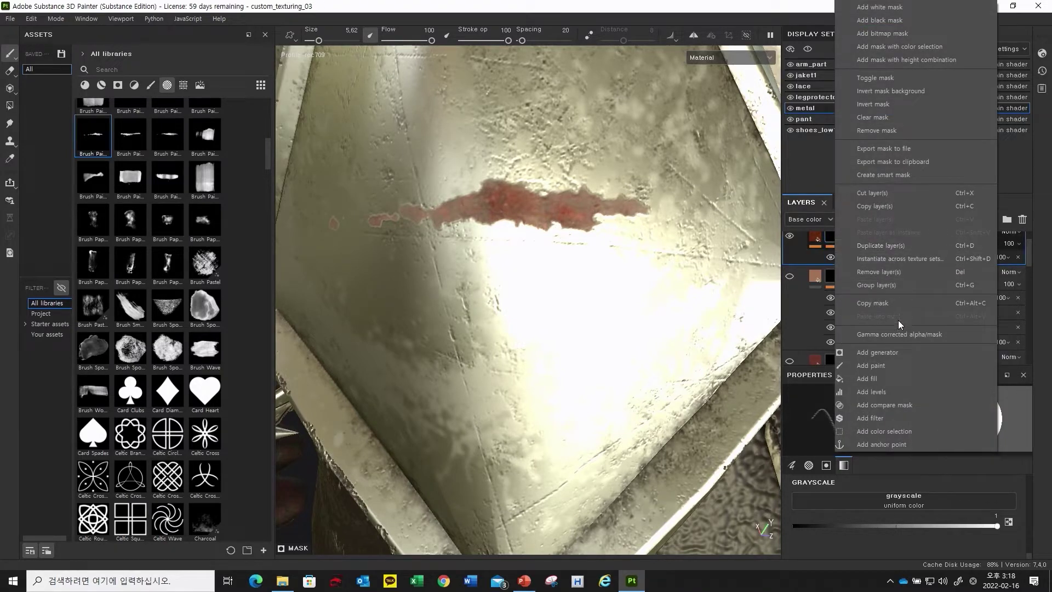
click(873, 392)
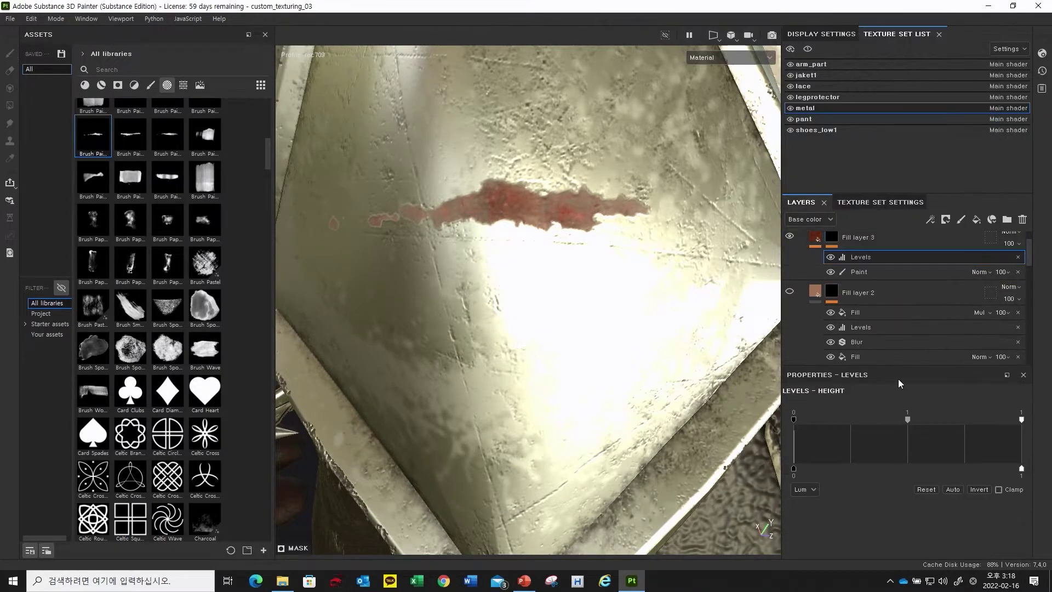
drag(794, 420, 817, 420)
mouse_move(882, 419)
mouse_down()
mouse_move(843, 422)
mouse_move(938, 416)
mouse_move(847, 429)
mouse_up()
alt+drag(594, 313, 564, 310)
- Set the Height Range to 0.07 and the Height Position to 0.51 for the Rust Fine fill of Fill layer 3
click(815, 237)
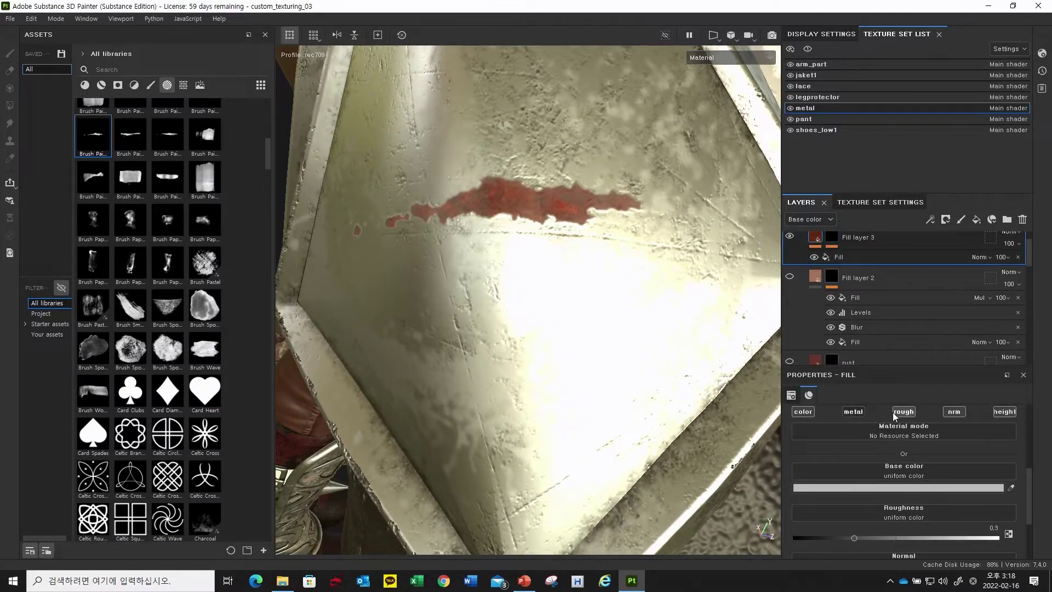
click(863, 259)
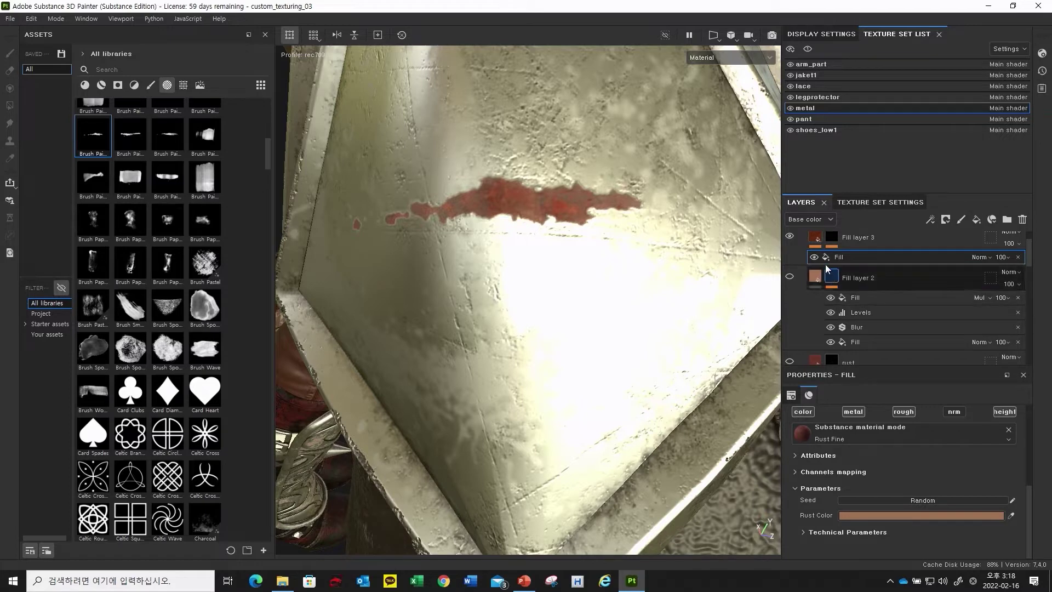
click(839, 532)
scroll(839, 521, down, 2)
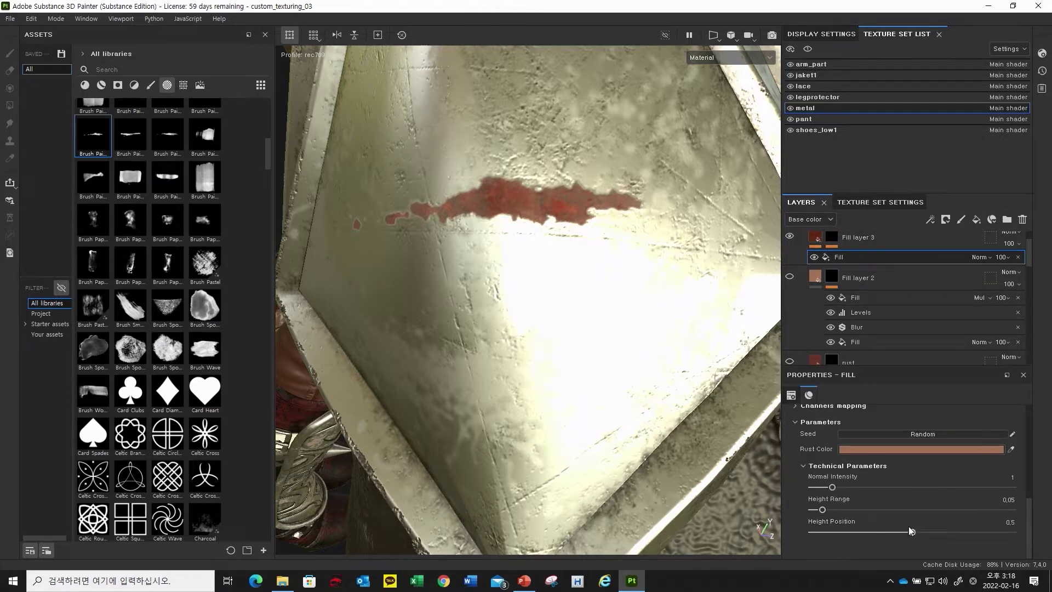
mouse_move(912, 533)
mouse_down()
mouse_move(930, 532)
mouse_move(916, 532)
mouse_up()
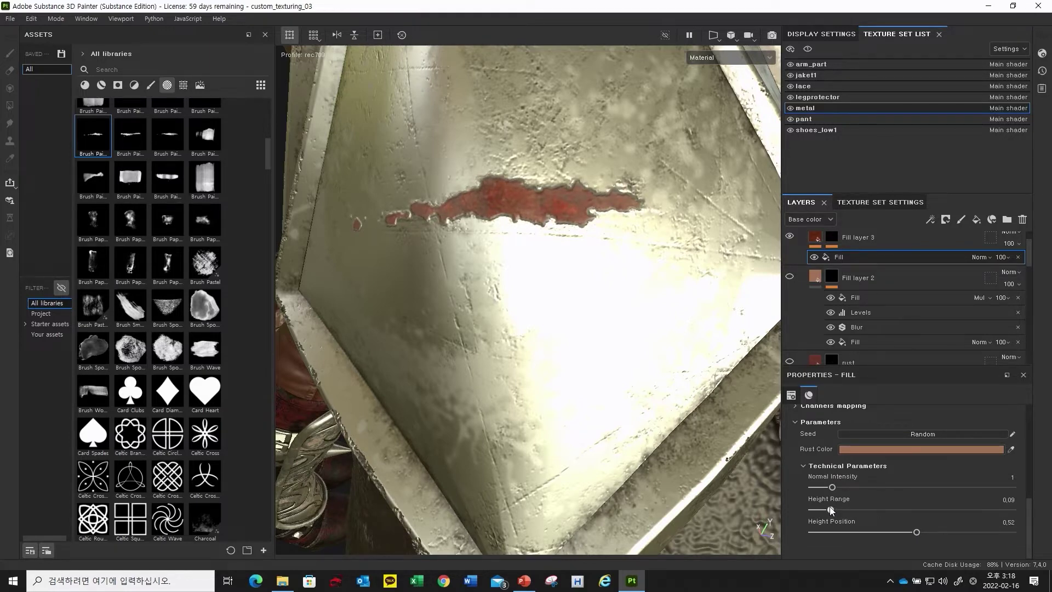
drag(821, 510, 827, 509)
drag(917, 532, 914, 533)
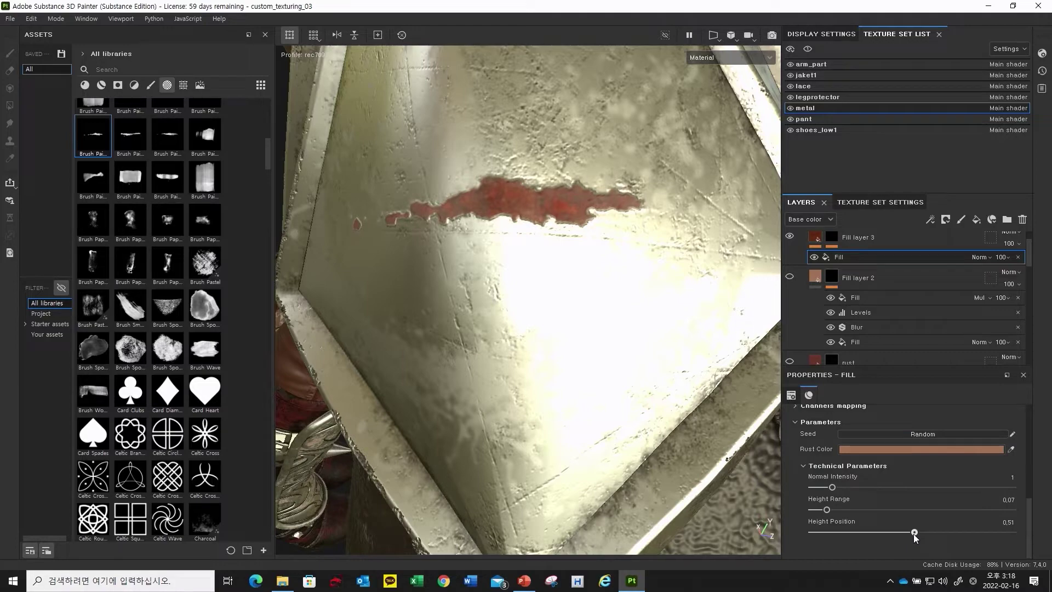
- Examine the relief around the rust streak's edges and review the mask effects of Fill layer 3 and the layers below
alt+drag(514, 235, 510, 265)
alt+right_drag(510, 265, 489, 264)
scroll(839, 257, up, 1)
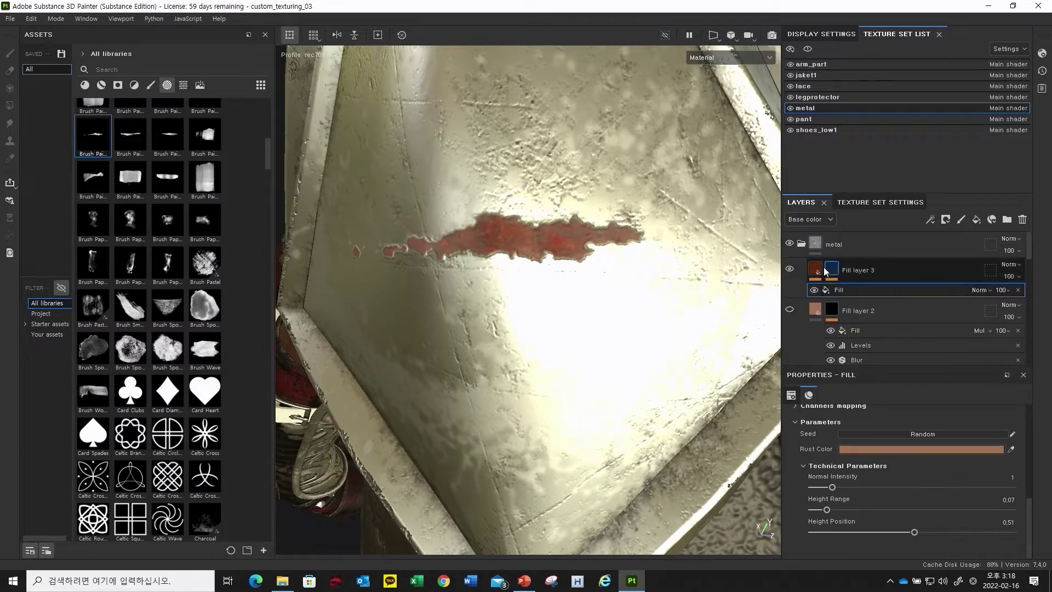
click(831, 270)
click(855, 290)
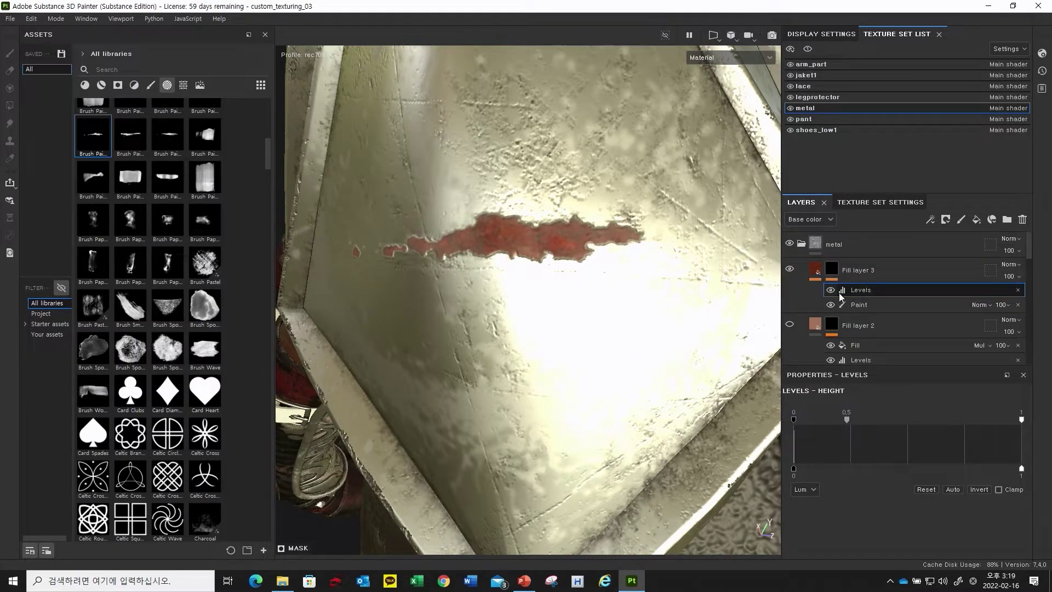
alt+drag(538, 224, 657, 275)
scroll(867, 357, down, 3)
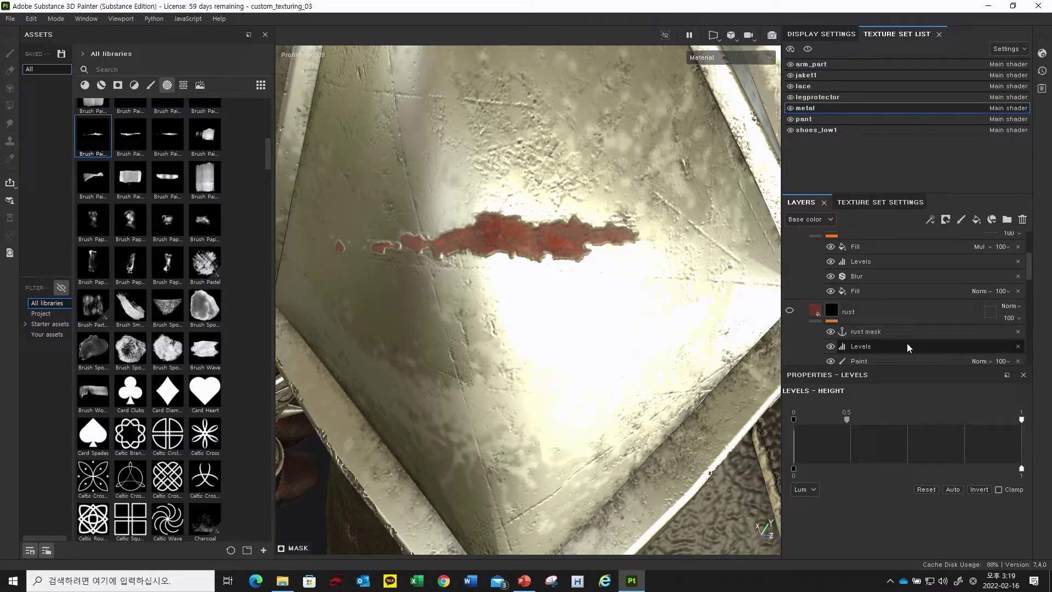
scroll(907, 343, up, 3)
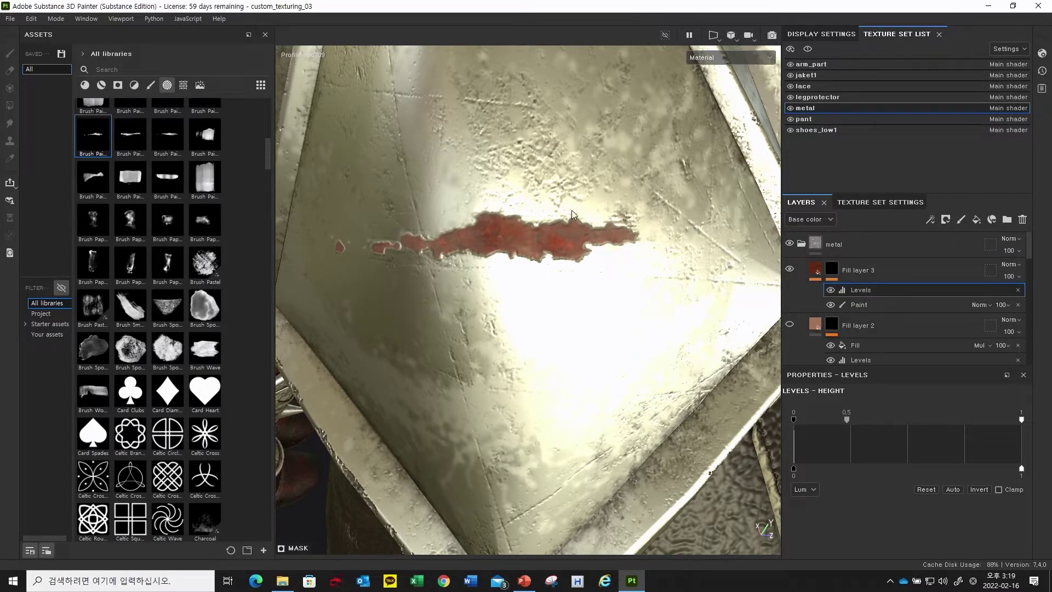
alt+drag(550, 248, 543, 243)
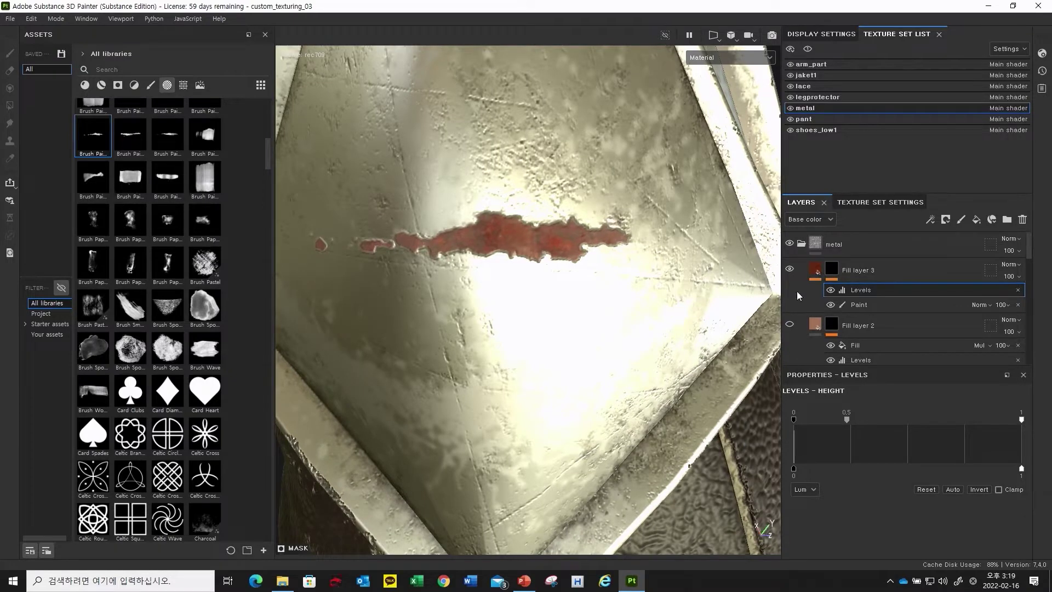
- Add an anchor point above the Levels effect in the mask of Fill layer 3
scroll(890, 334, down, 1)
scroll(872, 336, up, 1)
right_click(862, 289)
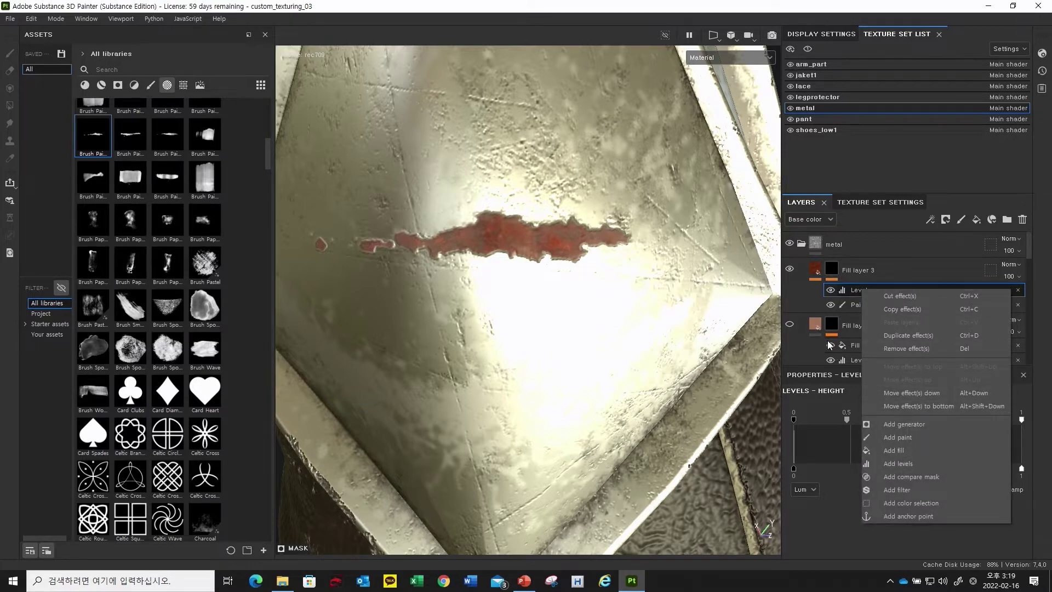
right_click(855, 289)
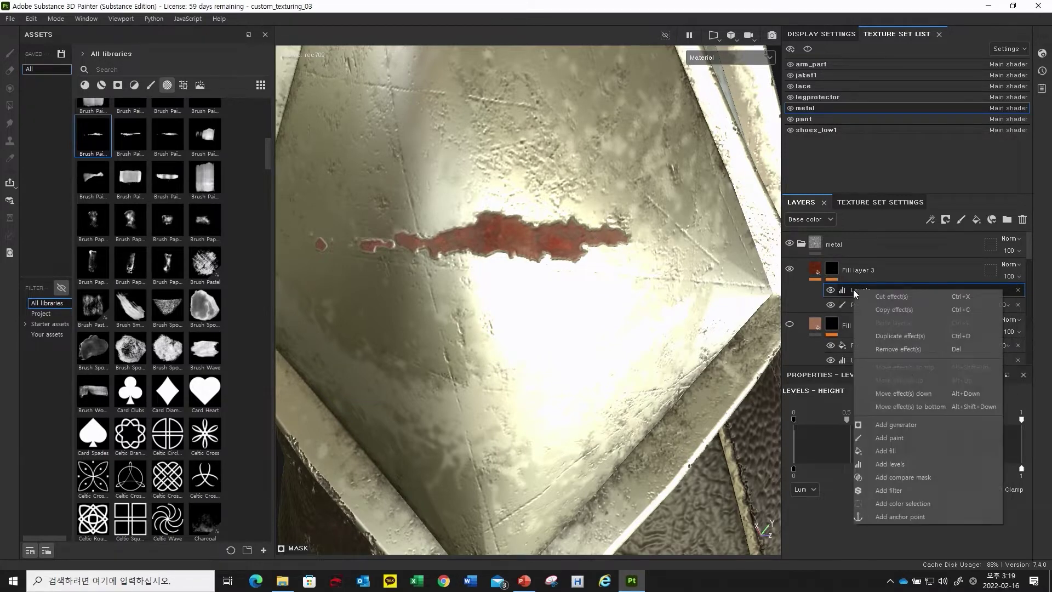
click(915, 516)
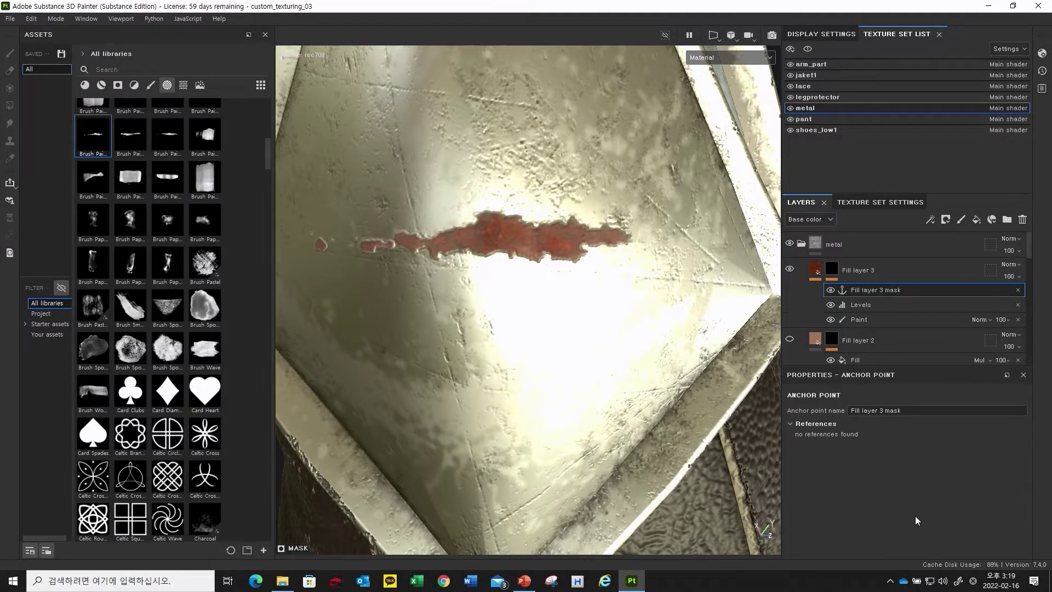
- Rename Fill layer 3 as rust01
double_click(862, 270)
click(887, 270)
drag(875, 270, 845, 269)
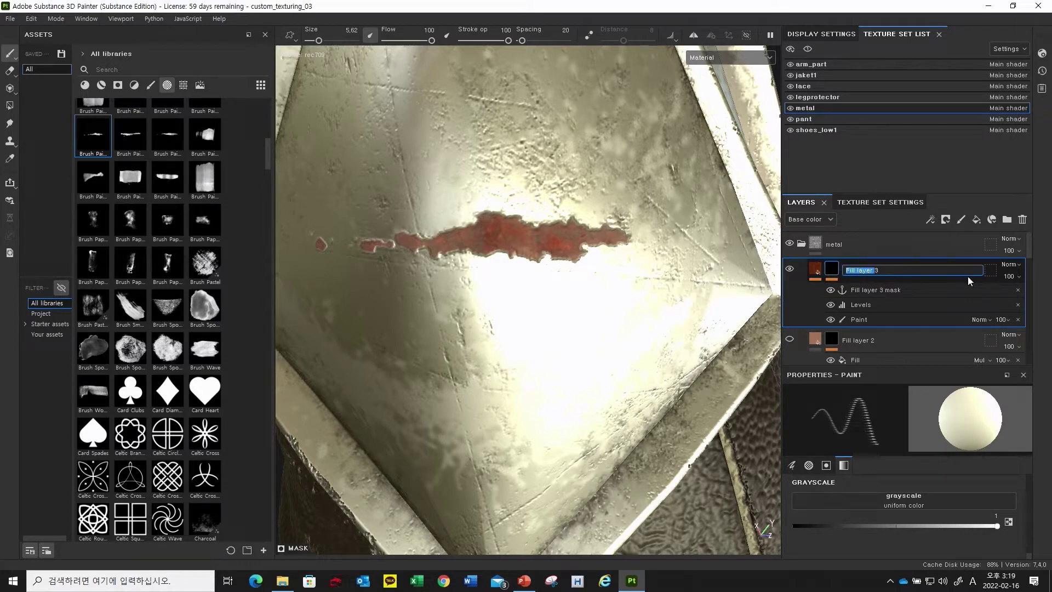
text(rust)
key(Delete)
text(01)
key(Return)
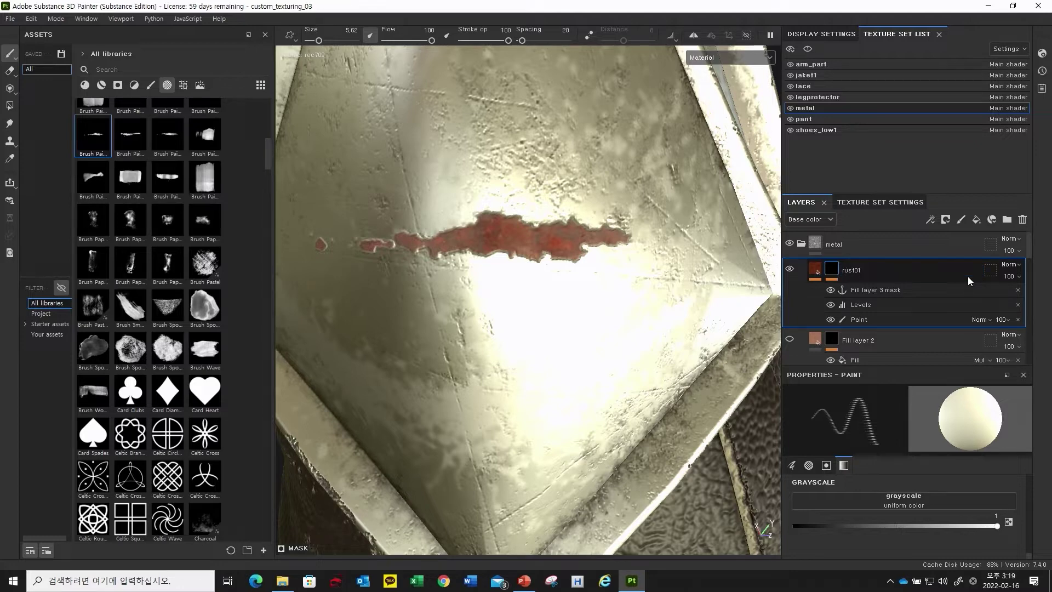
- Delete the anchor point carrying the old layer name and add a new one above the Levels effect in the rust01 mask
click(896, 289)
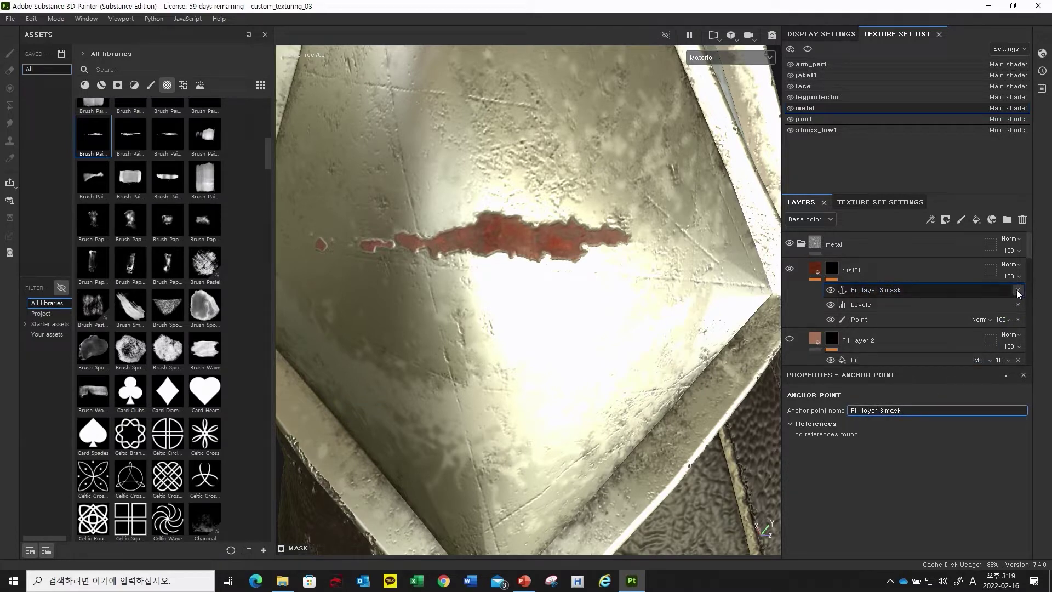
drag(904, 412, 848, 411)
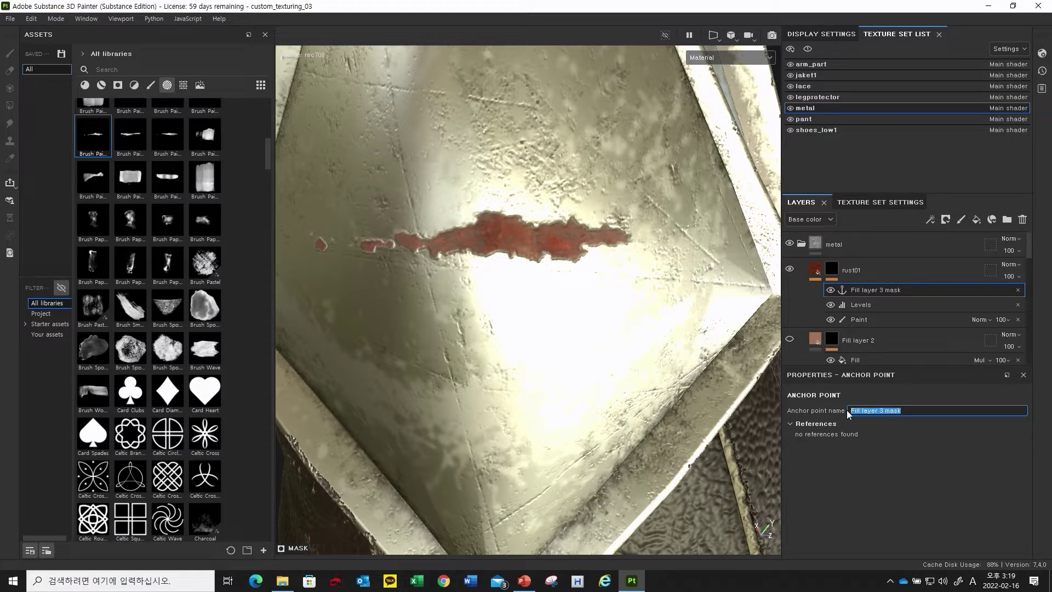
text(rust01 anchor)
key(Return)
key(Delete)
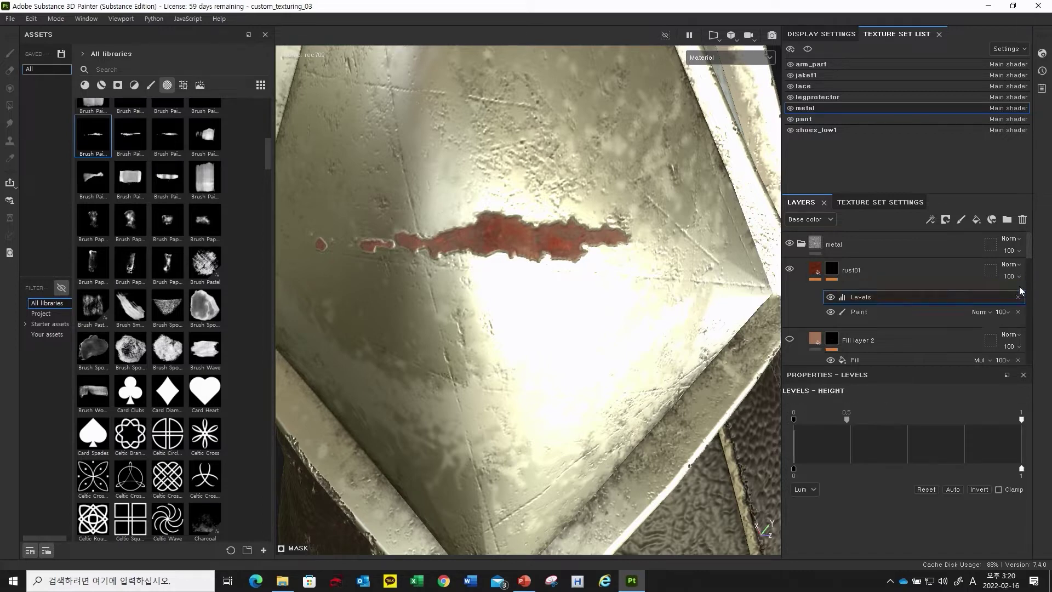
right_click(857, 291)
click(919, 514)
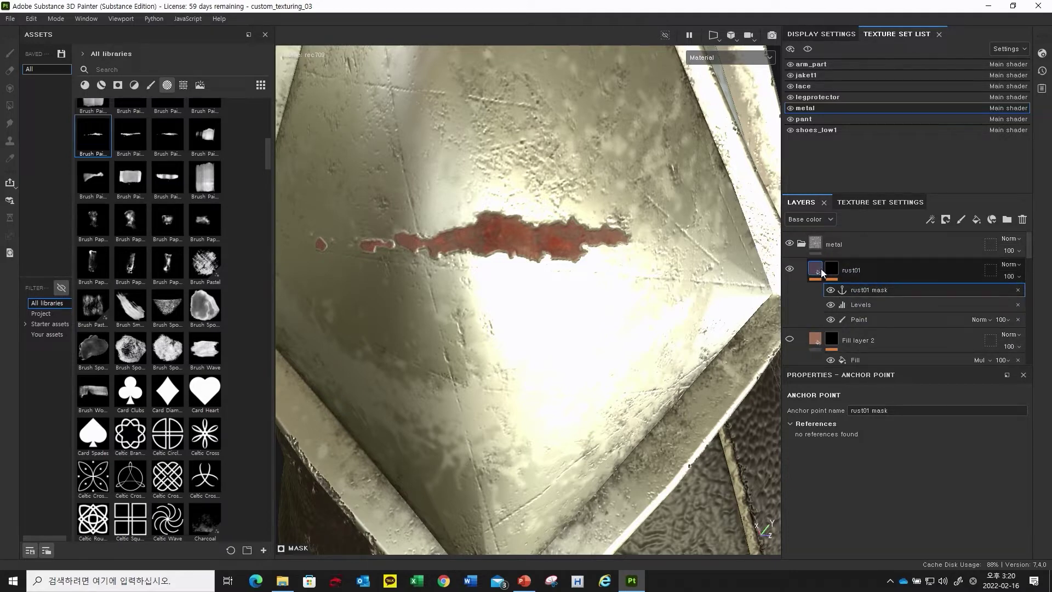
- Add a new fill layer directly above rust01
click(845, 268)
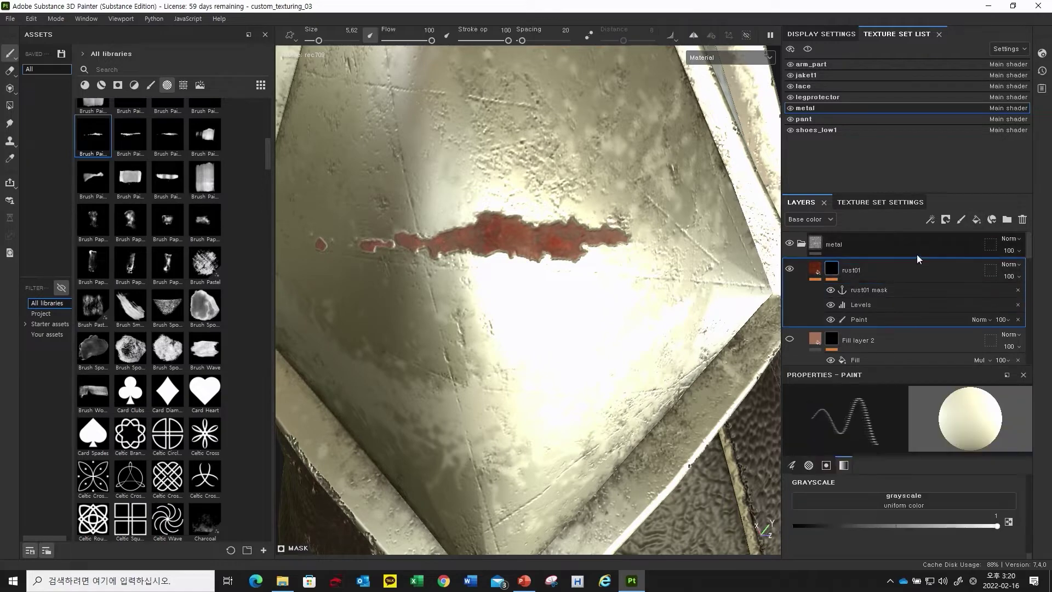
click(977, 220)
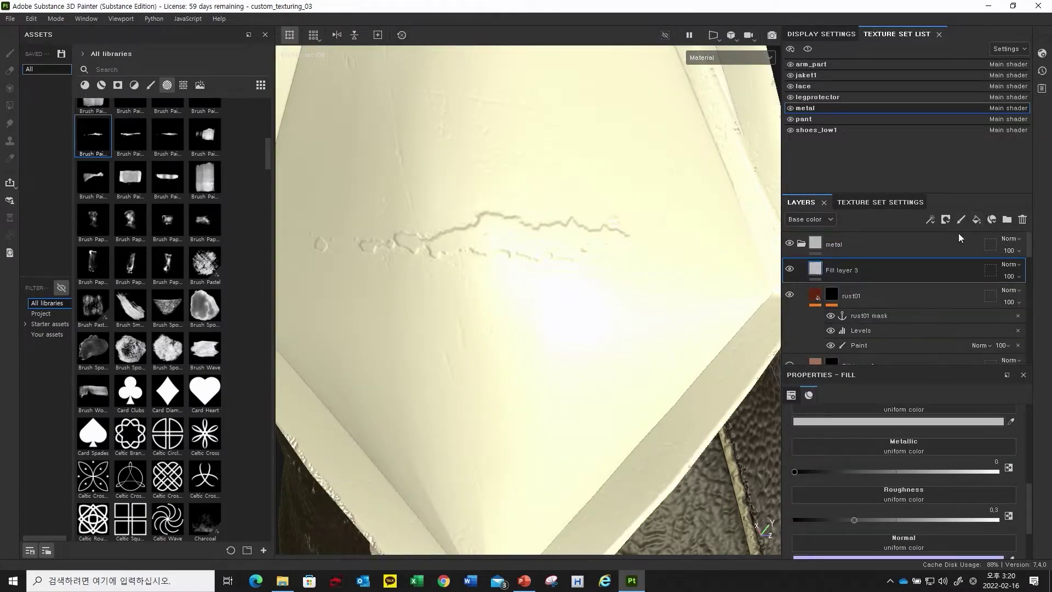
alt+drag(615, 288, 559, 278)
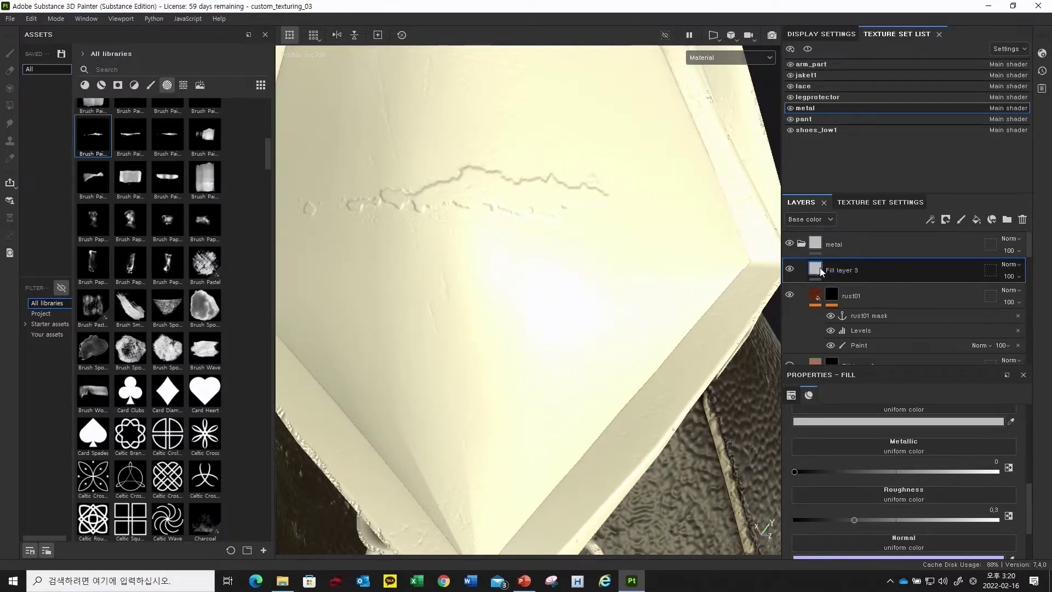
right_click(818, 269)
click(714, 261)
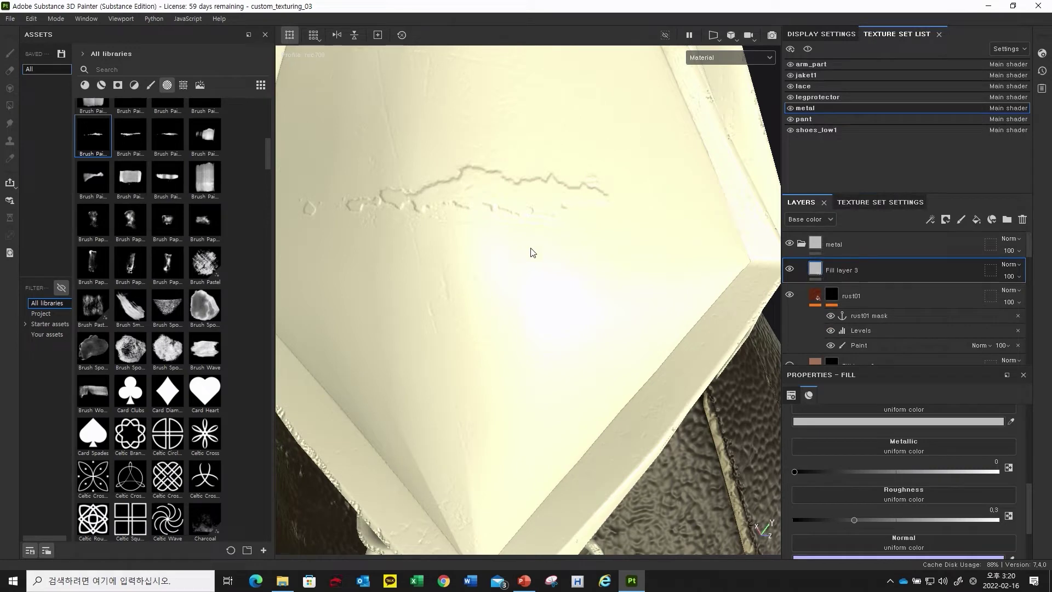
scroll(817, 307, down, 1)
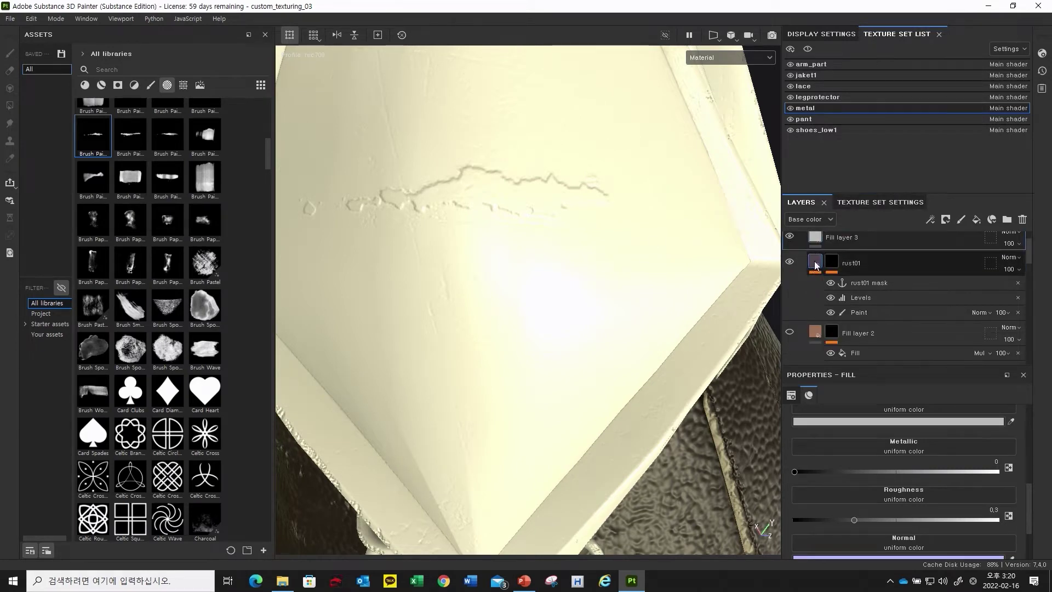
scroll(826, 290, up, 1)
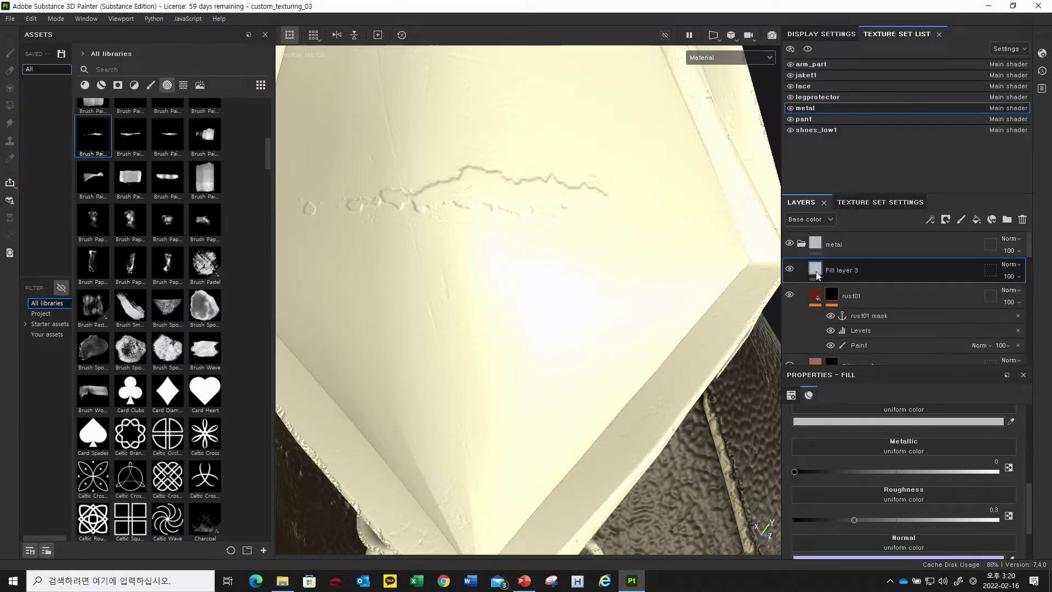
mouse_move(817, 272)
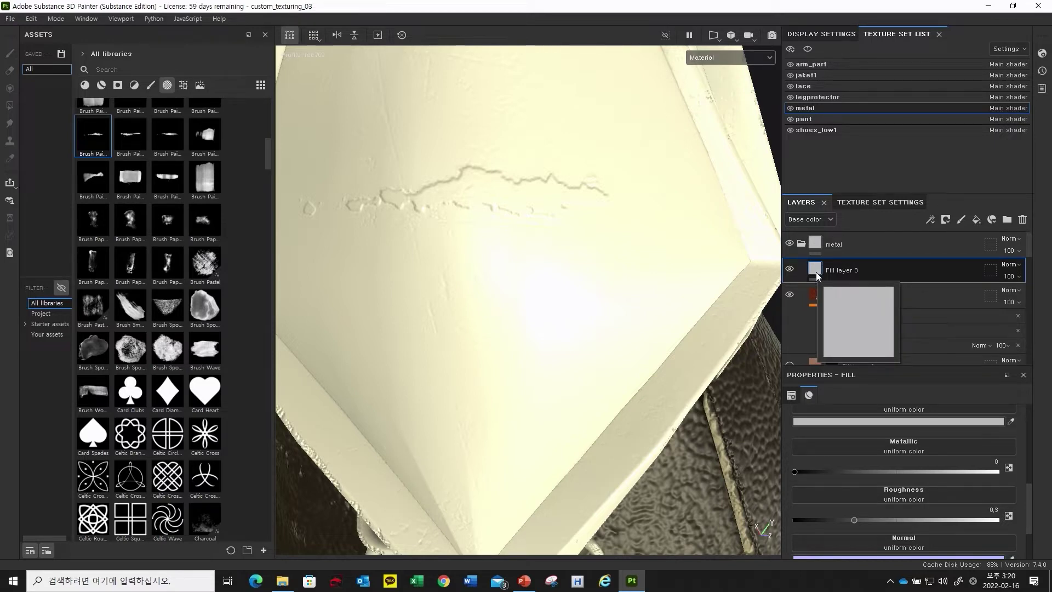
alt+middle_drag(434, 216, 430, 226)
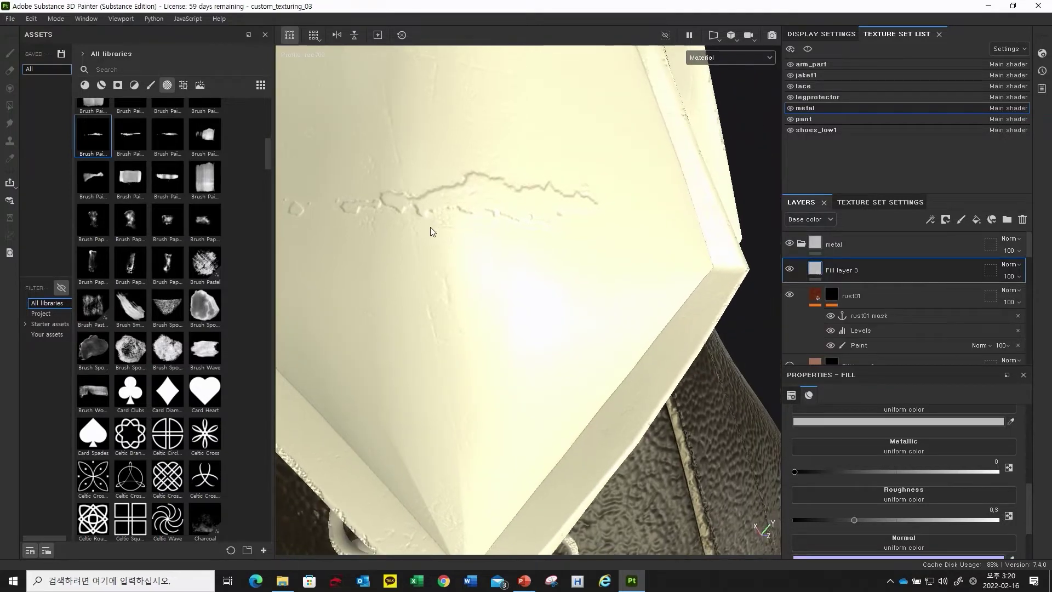
alt+drag(429, 227, 435, 239)
alt+middle_drag(434, 240, 463, 251)
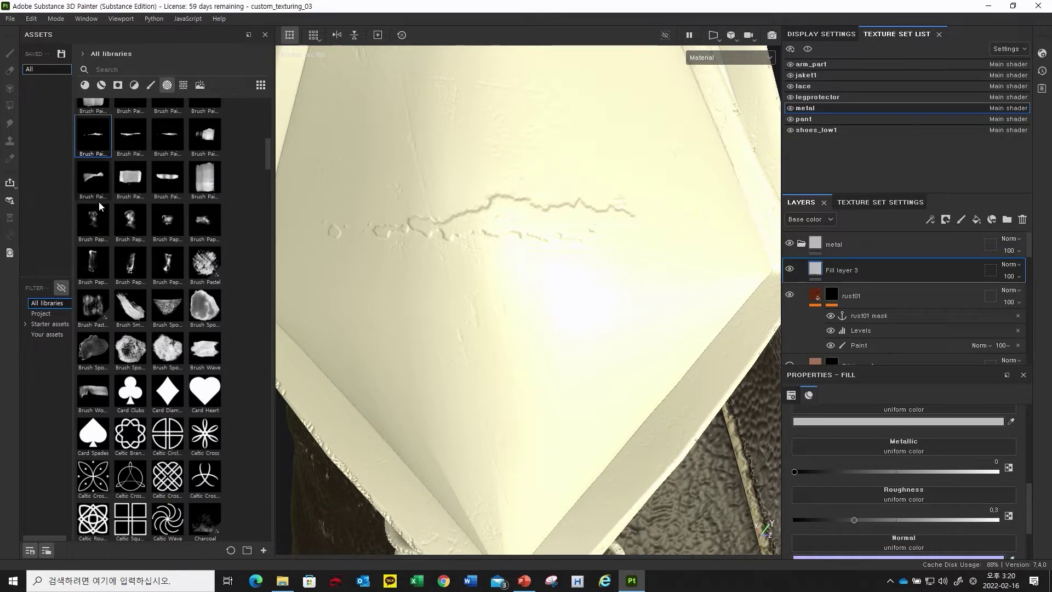
- Search the material library for "rust" and try to apply Rust Coarse directly to the new fill layer
scroll(99, 201, up, 5)
click(134, 70)
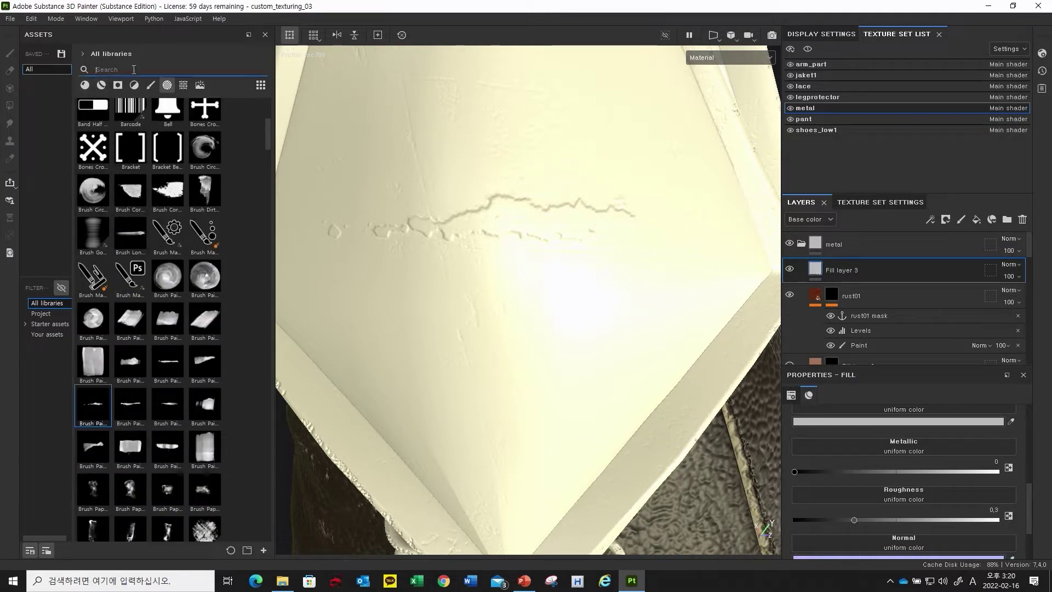
click(85, 85)
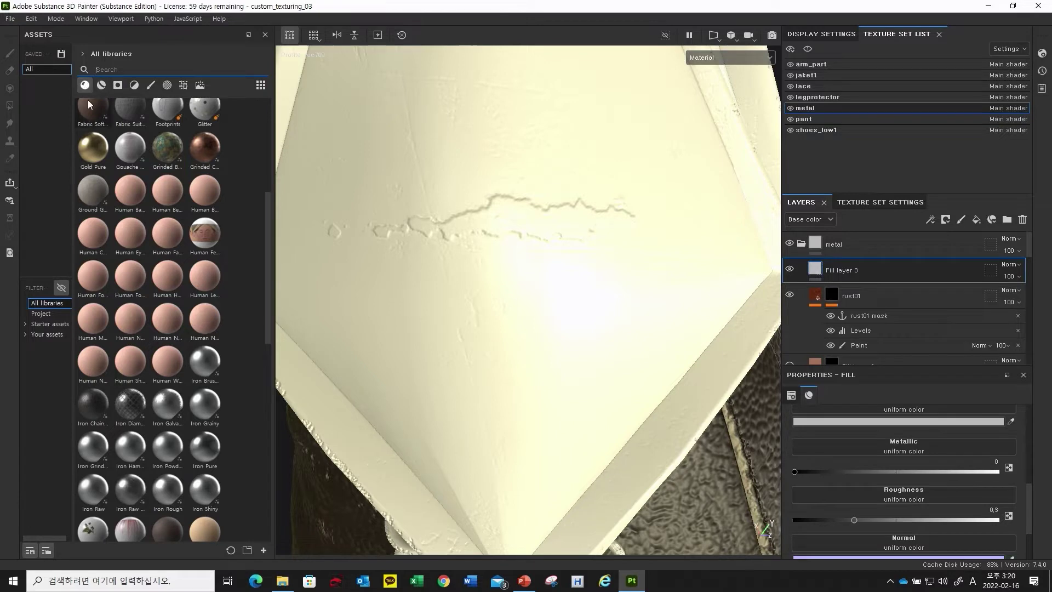
text(rustt)
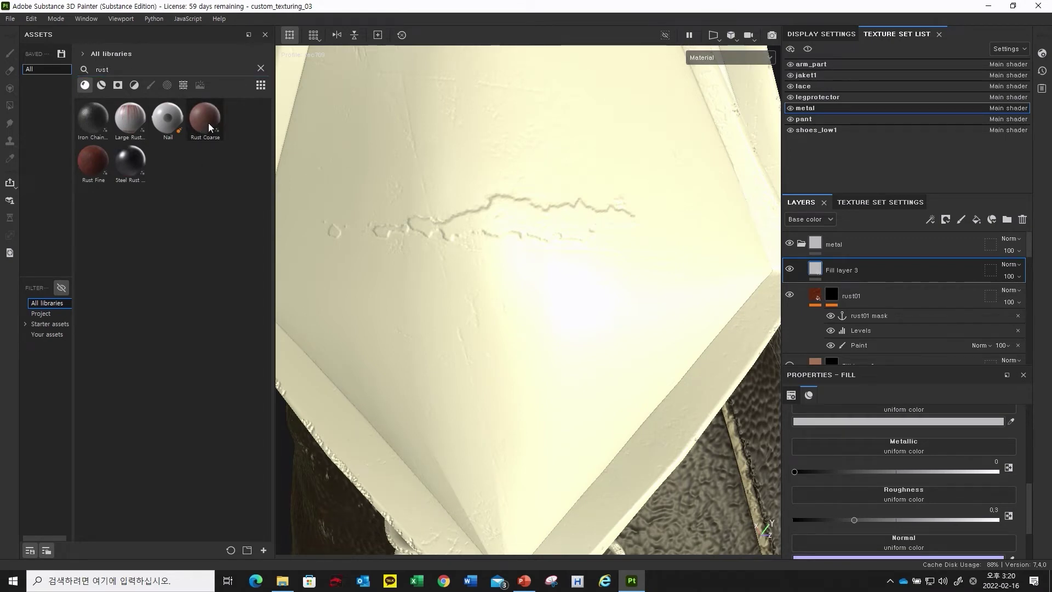
drag(203, 119, 793, 264)
- Add a fill effect to the new Fill layer 3 and assign the Rust Coarse material to it
right_click(815, 267)
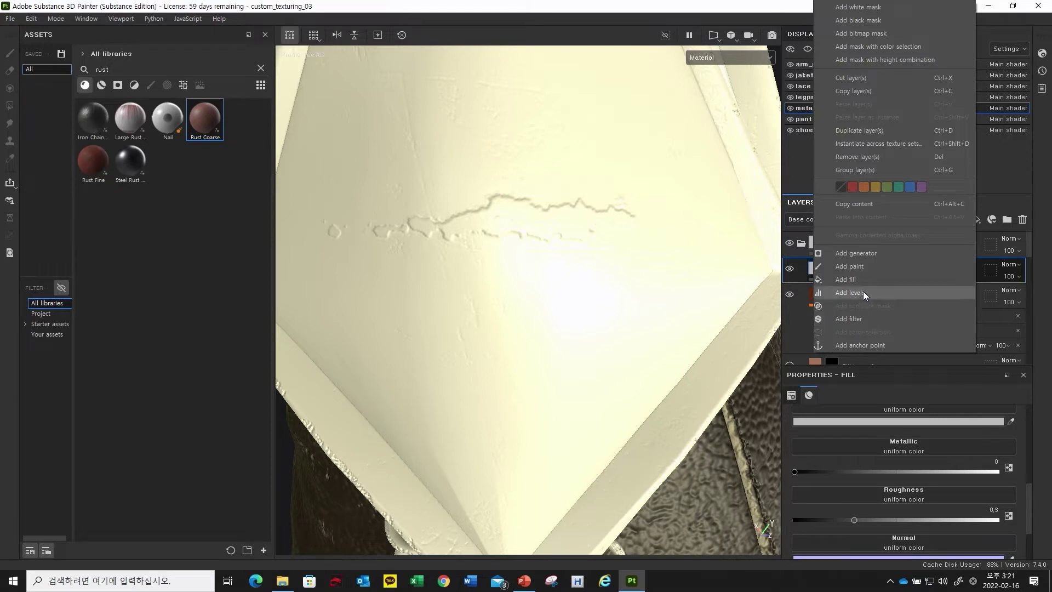
click(856, 280)
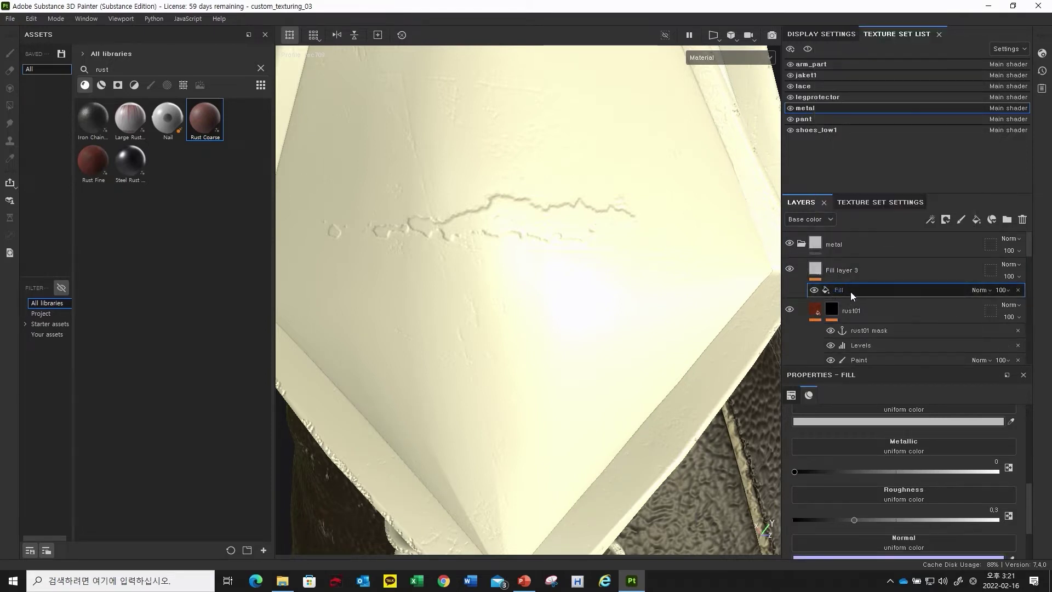
scroll(935, 405, up, 3)
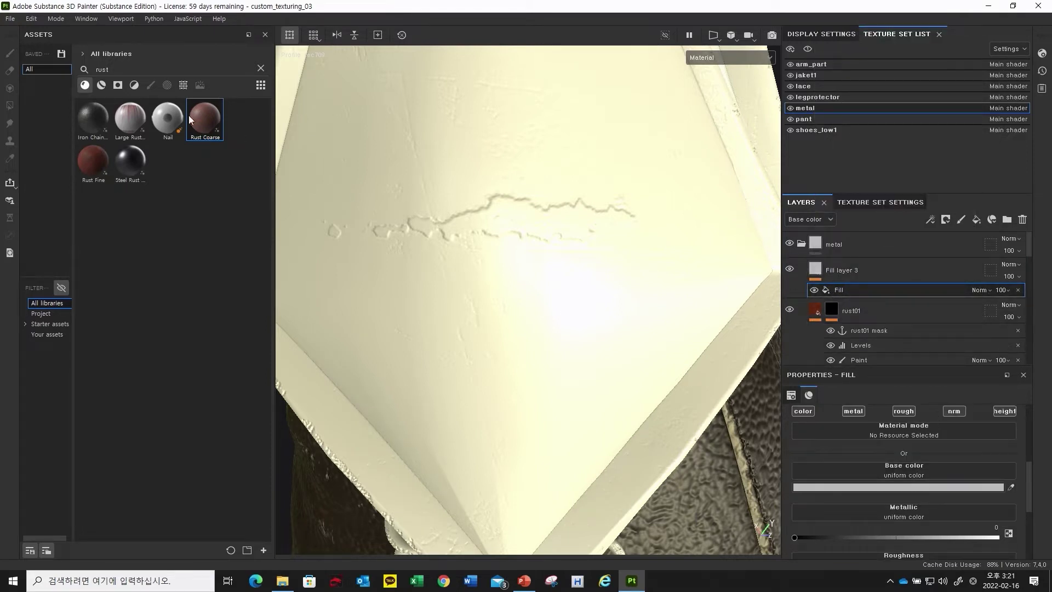
drag(203, 123, 900, 431)
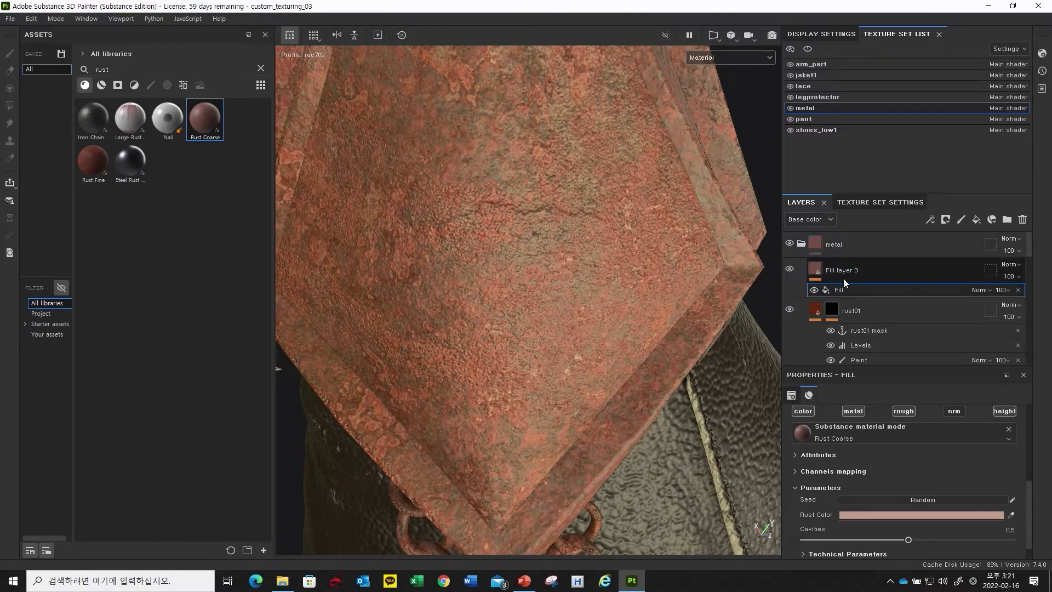
- Give Fill layer 3 a black mask and add a fill effect to that mask
right_click(820, 274)
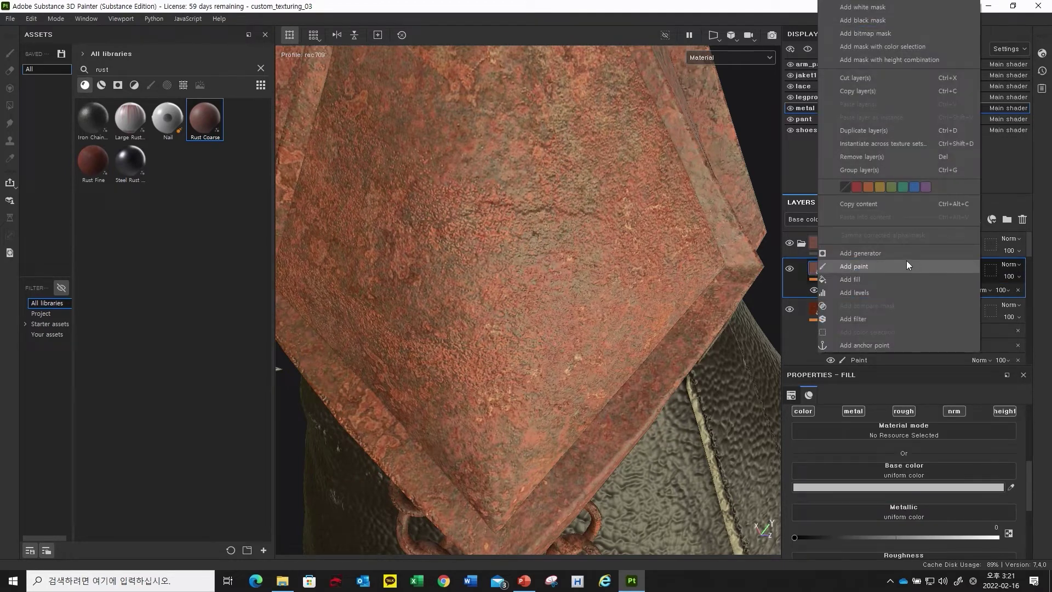
click(873, 279)
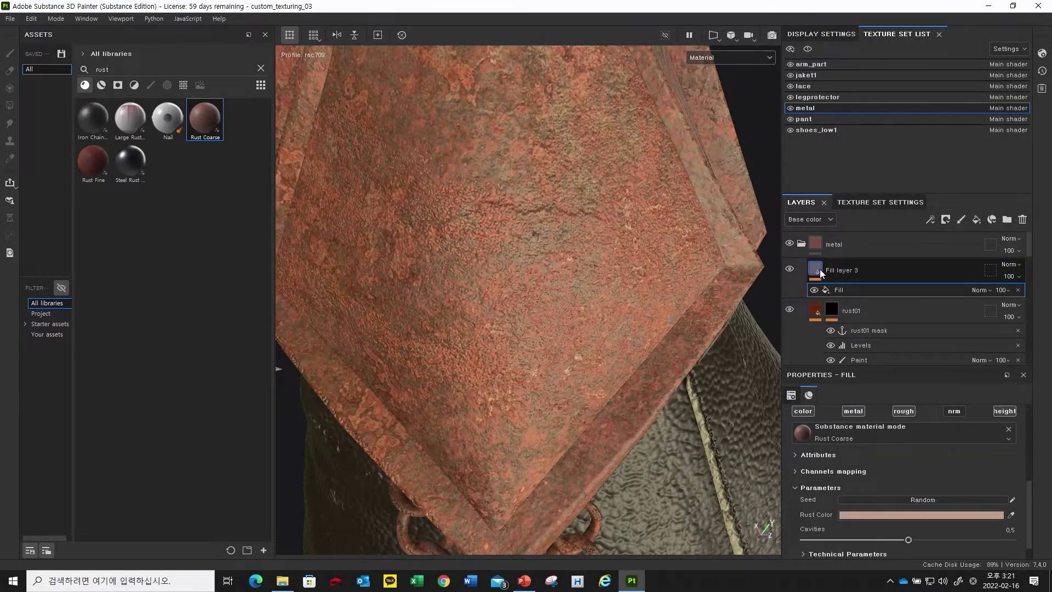
right_click(820, 268)
click(880, 21)
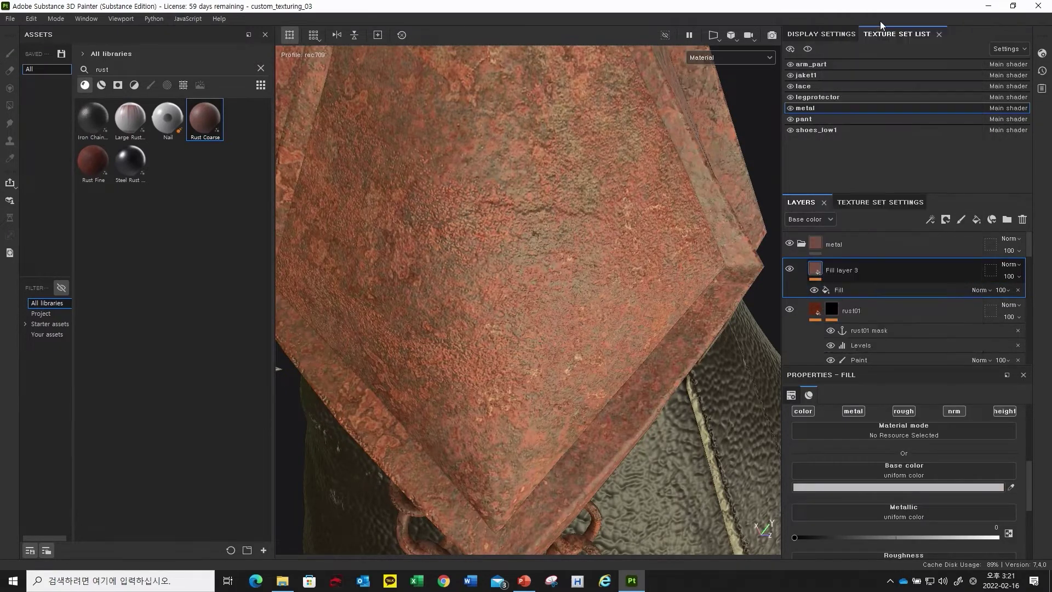
right_click(833, 267)
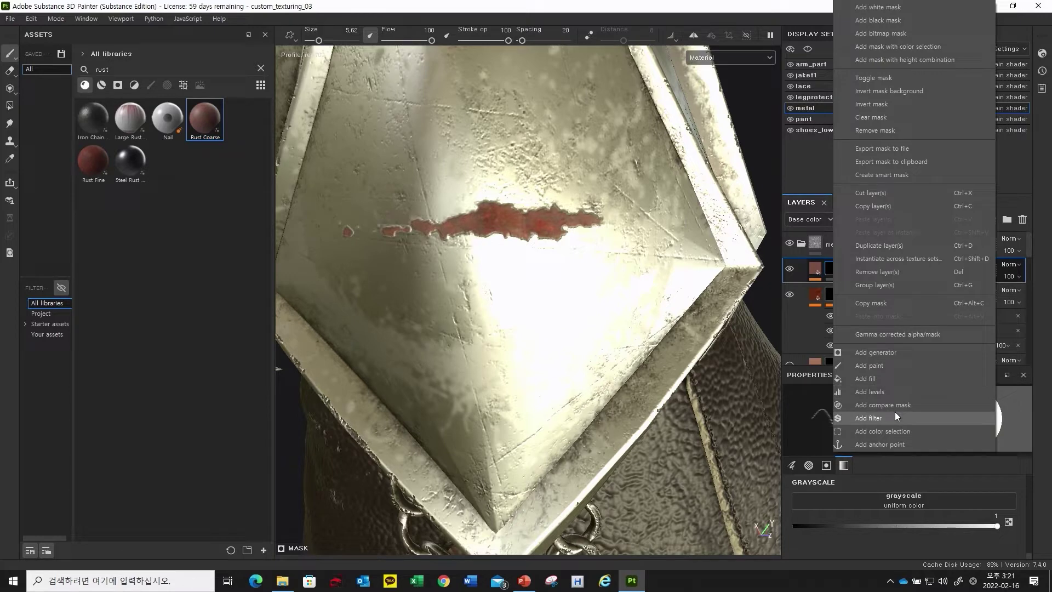
click(893, 382)
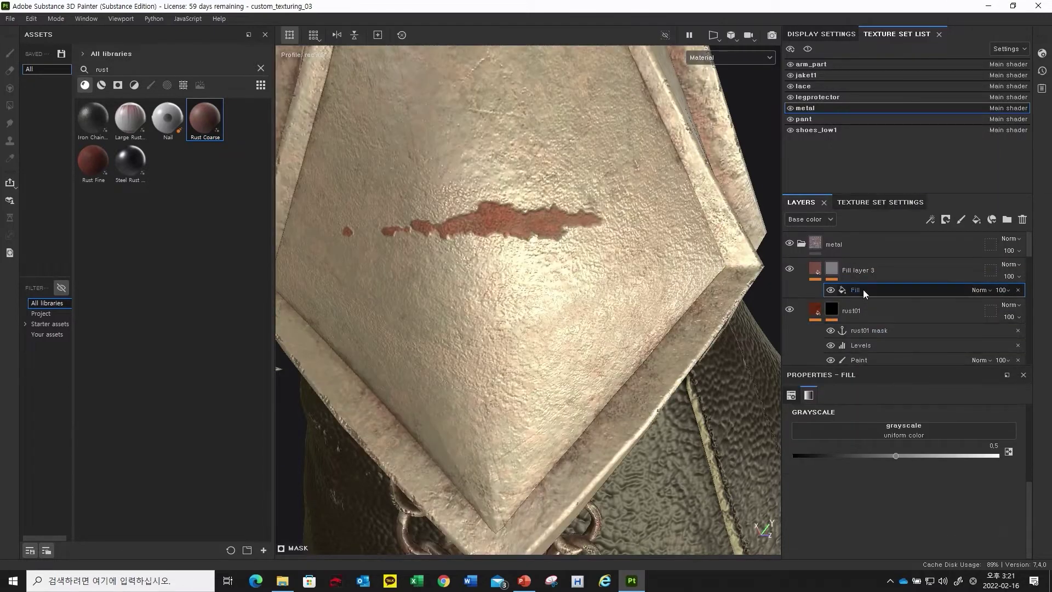
- Assign the rust01 mask anchor point as the grayscale source of the fill effect in Fill layer 3's mask
alt+drag(567, 275, 547, 280)
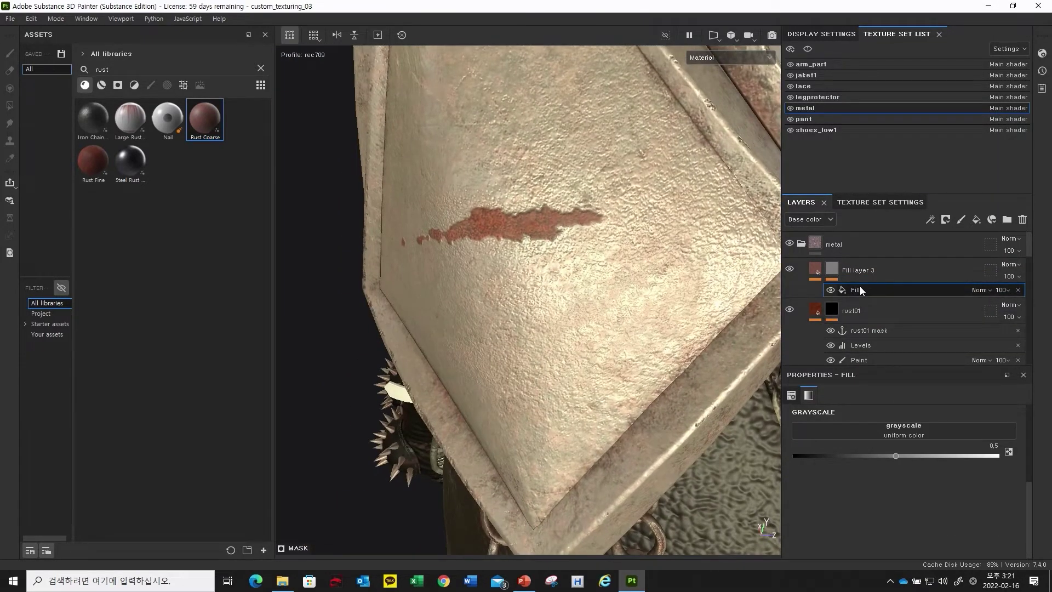
click(908, 432)
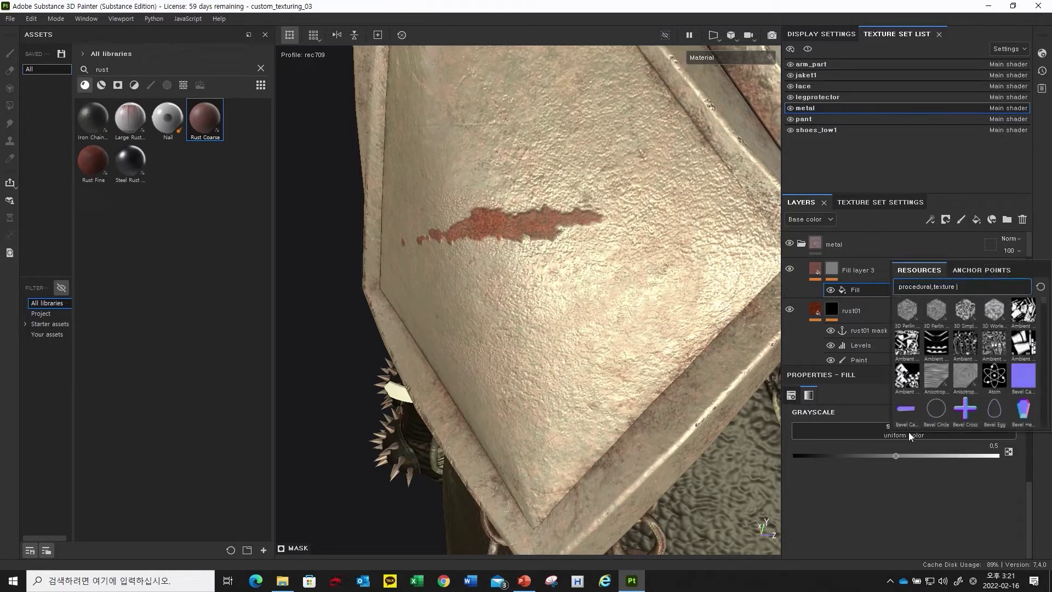
click(966, 269)
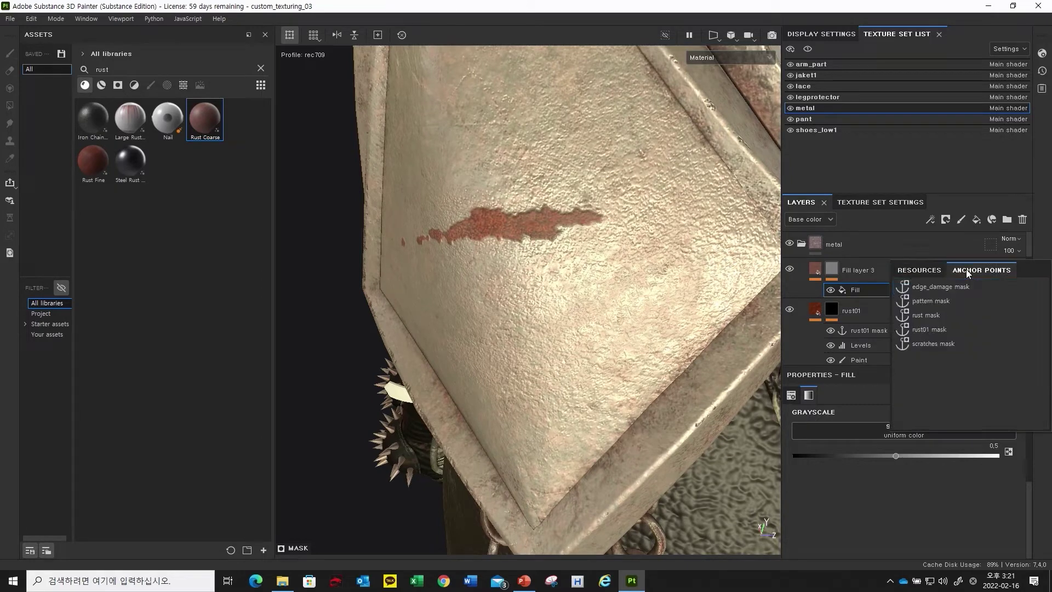
click(933, 330)
alt+drag(493, 249, 517, 282)
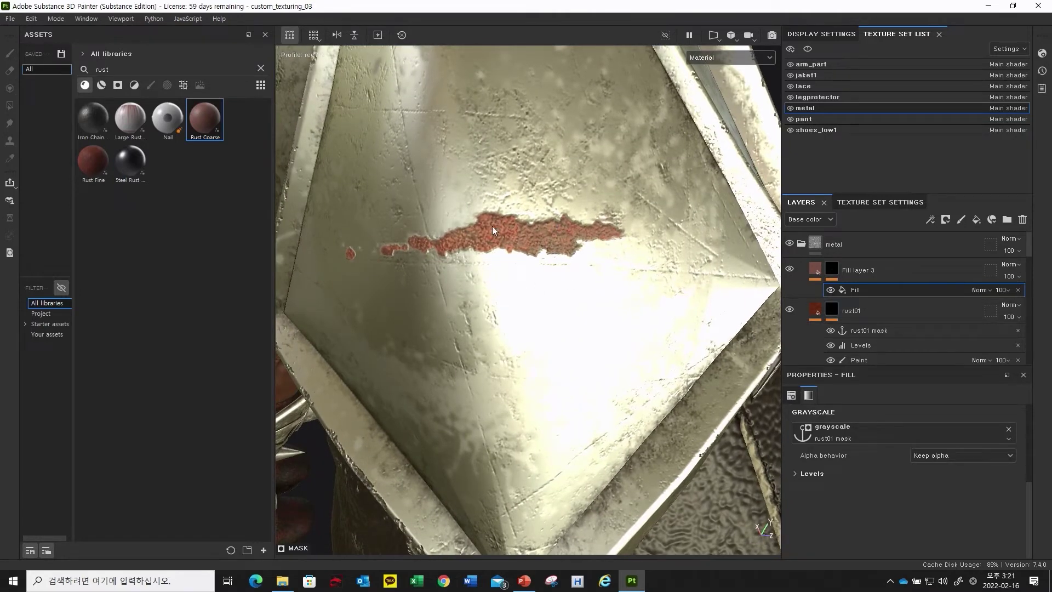
click(832, 269)
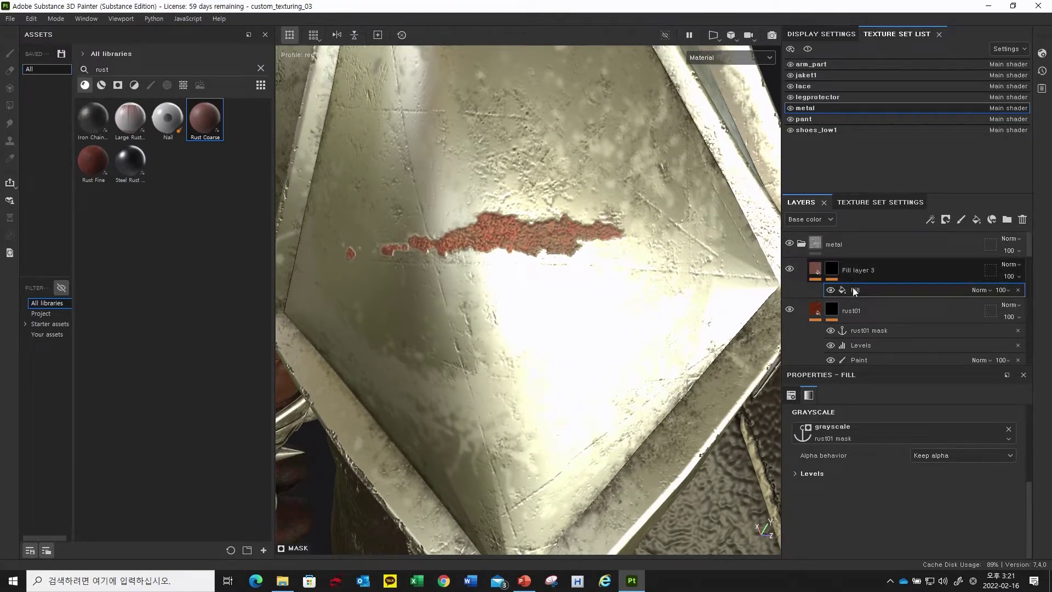
scroll(866, 289, down, 1)
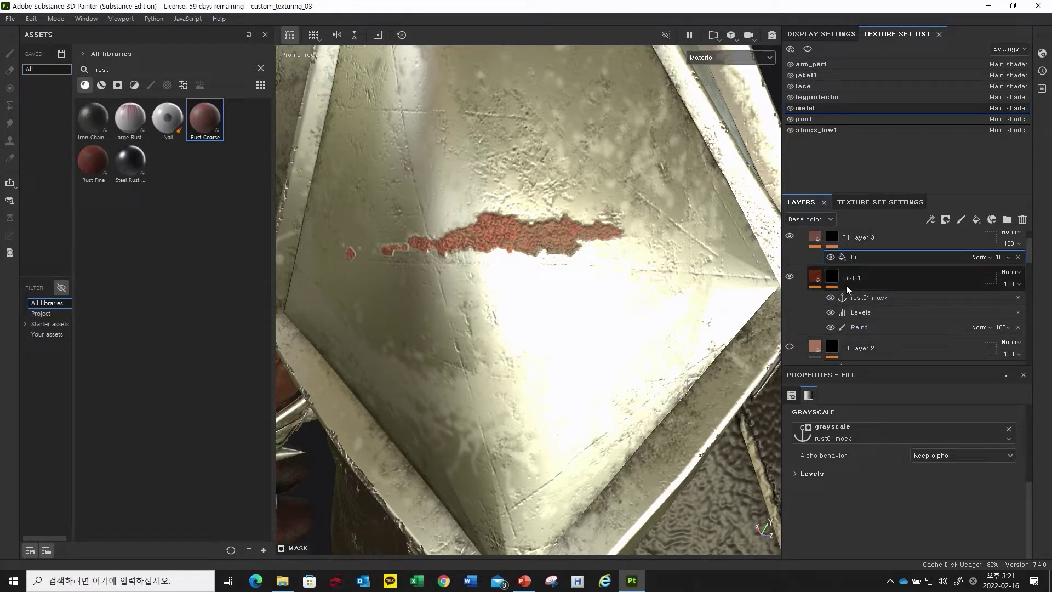
scroll(867, 290, up, 1)
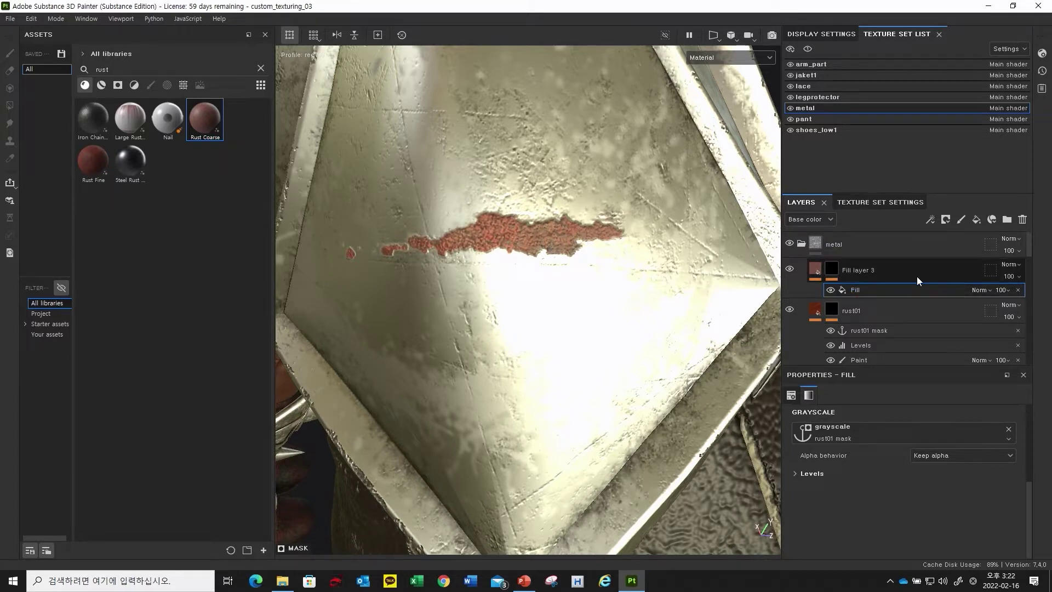
- Add a Blur filter above the fill effect in Fill layer 3's mask and set its Blur Intensity to 0.9
right_click(855, 289)
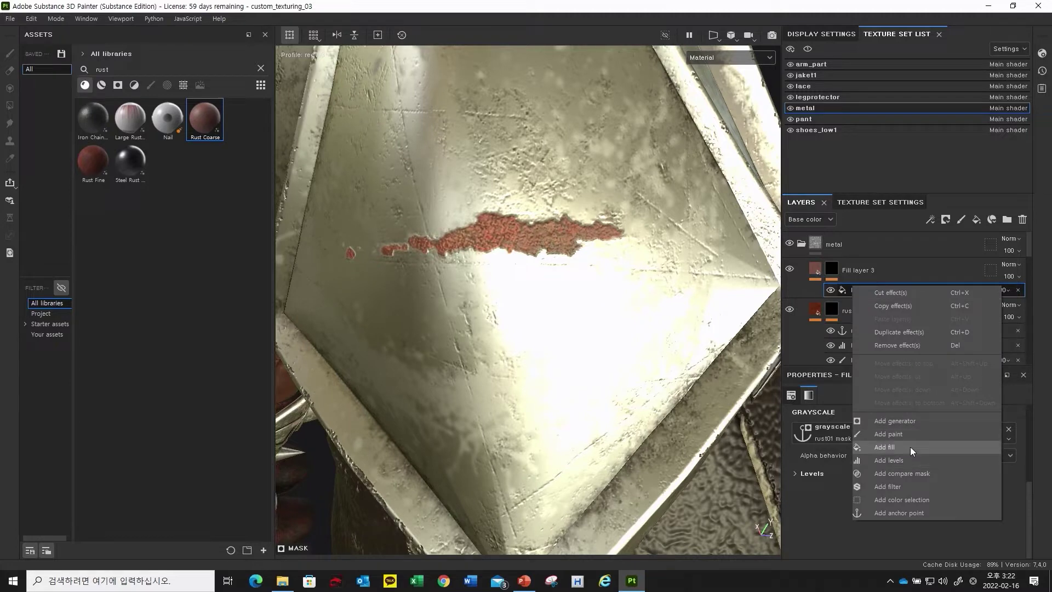
click(911, 486)
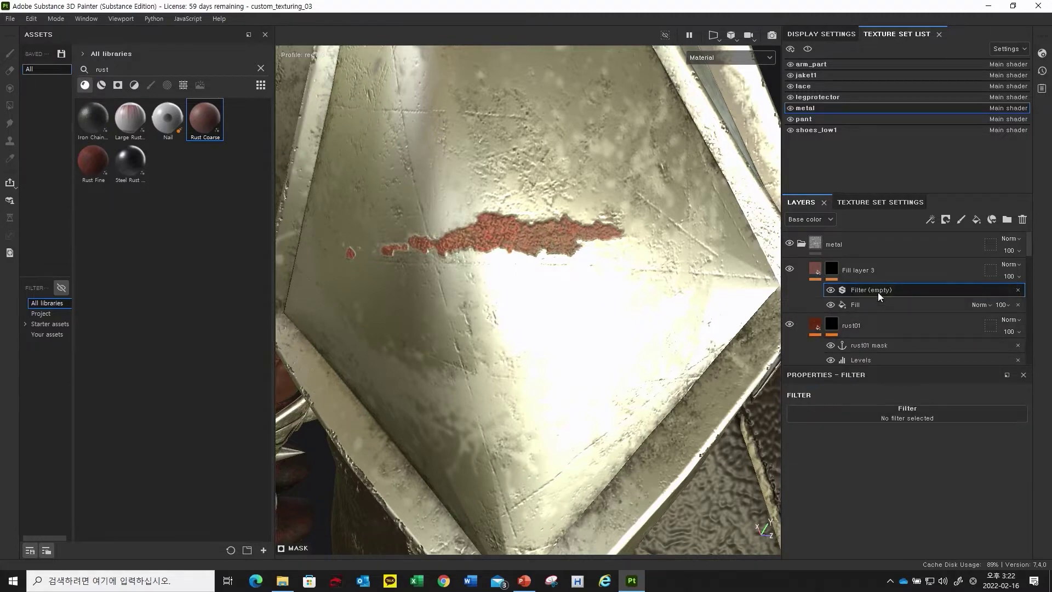
click(921, 412)
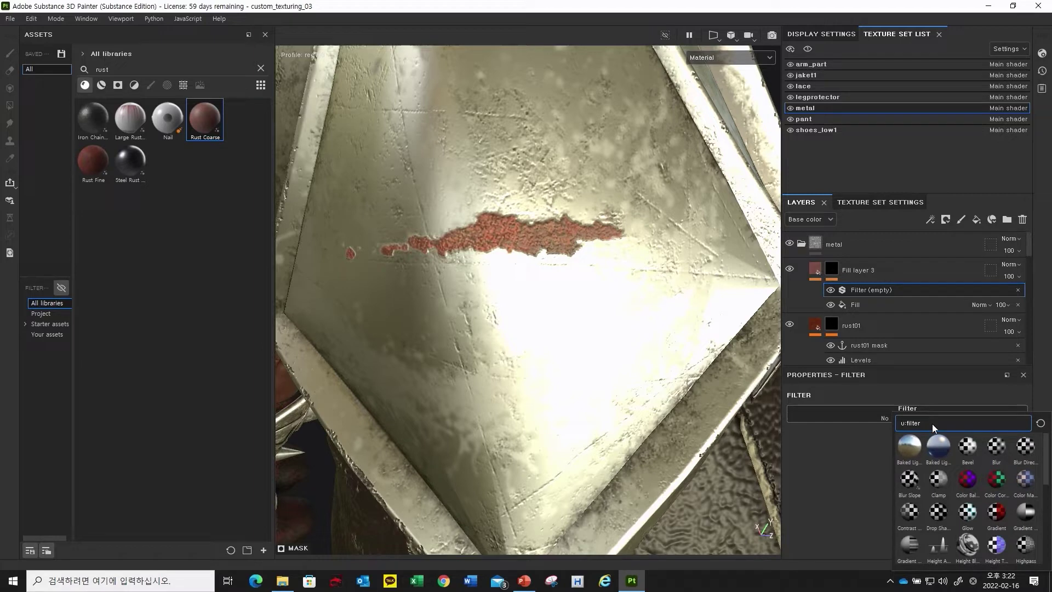
click(994, 454)
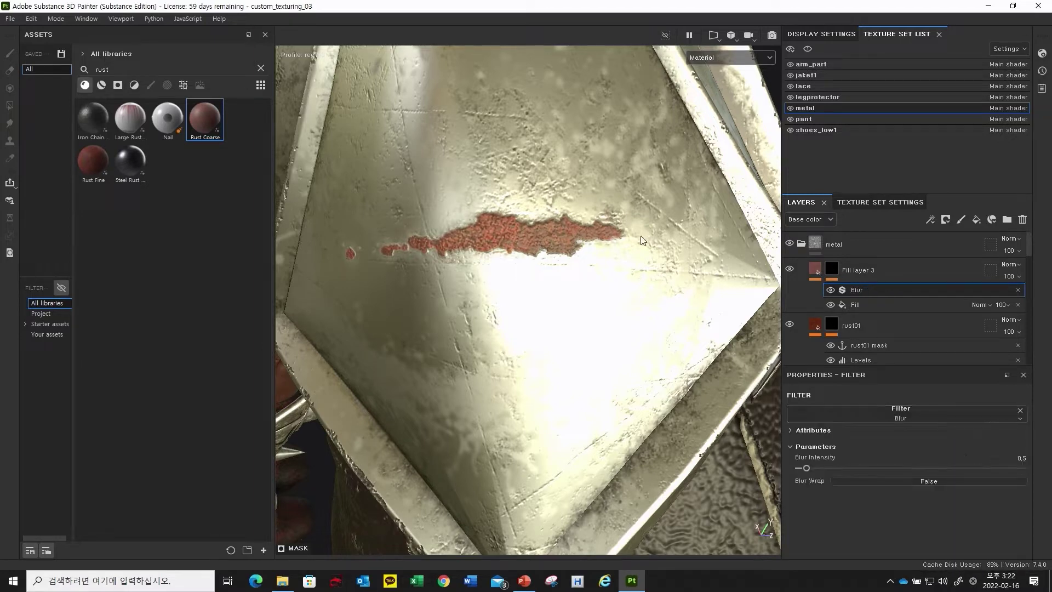
drag(807, 468, 814, 469)
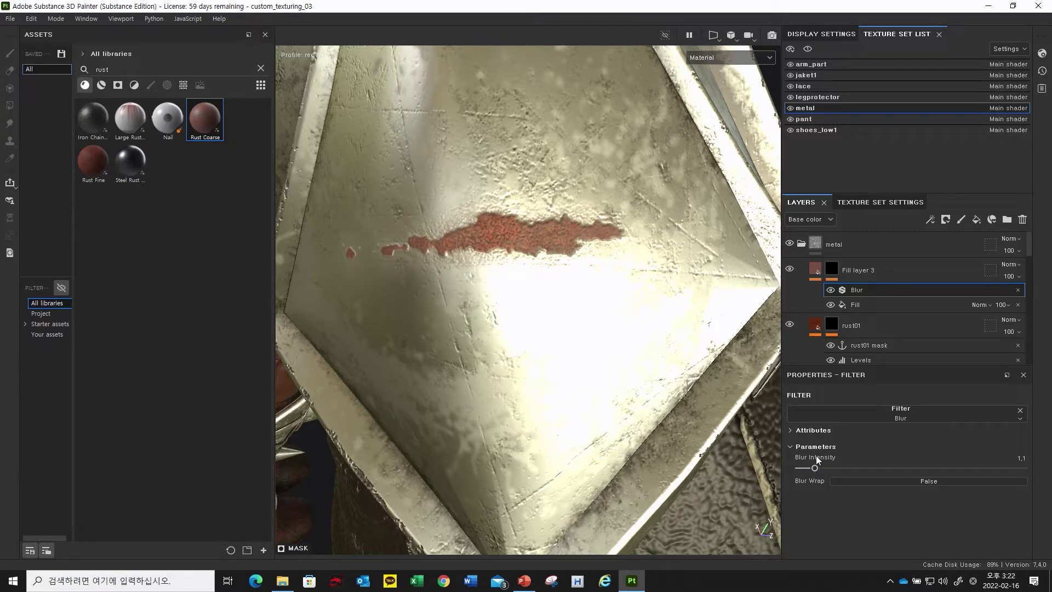
drag(805, 467, 811, 470)
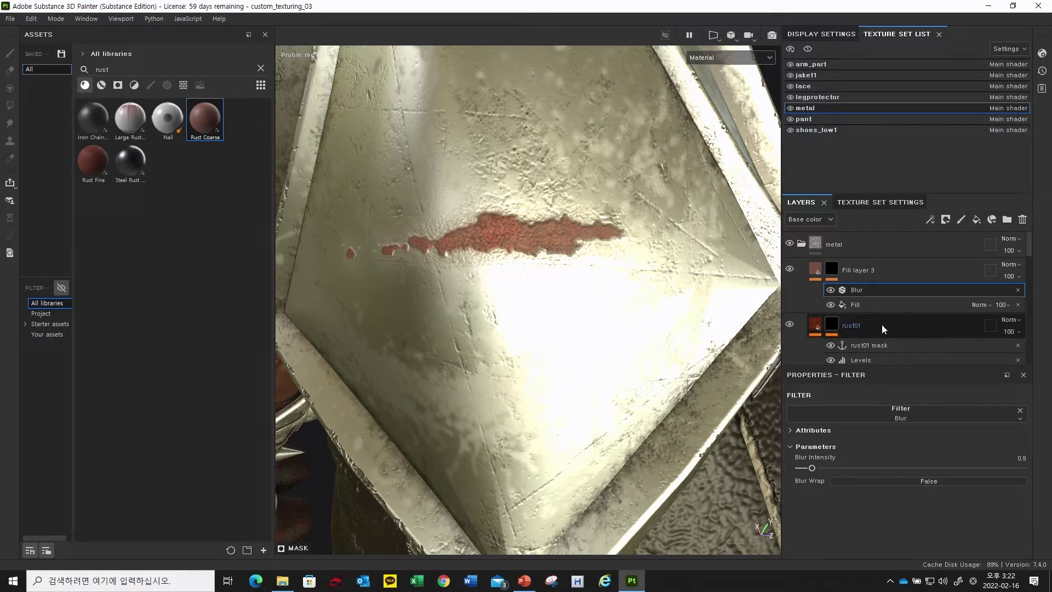
- Switch the viewport to display the Mask channel and reduce the Blur Intensity of Fill layer 3's mask to 0.63
scroll(882, 312, down, 2)
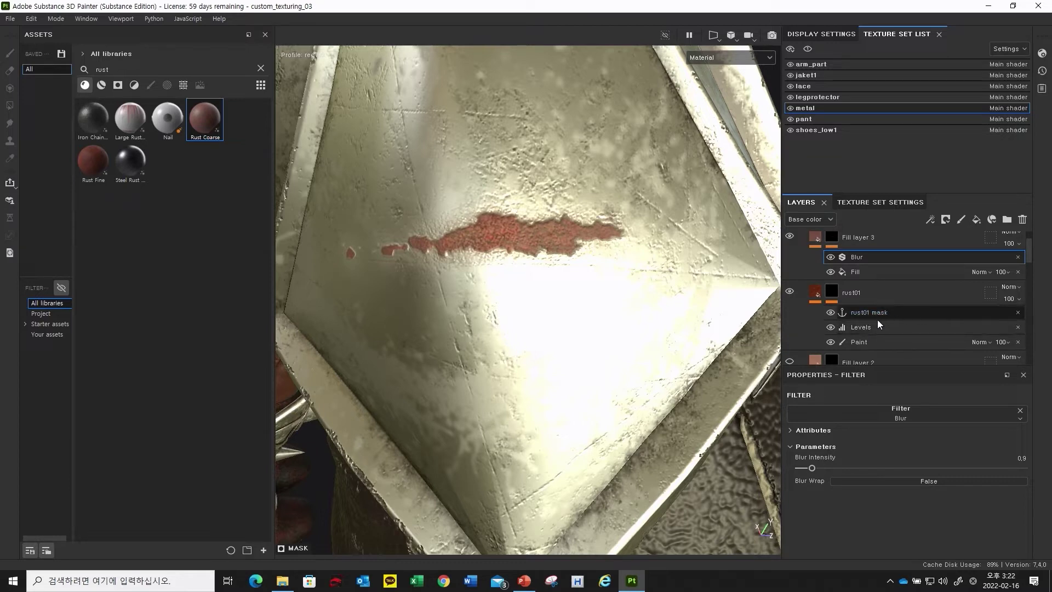
scroll(877, 320, up, 1)
scroll(877, 317, down, 1)
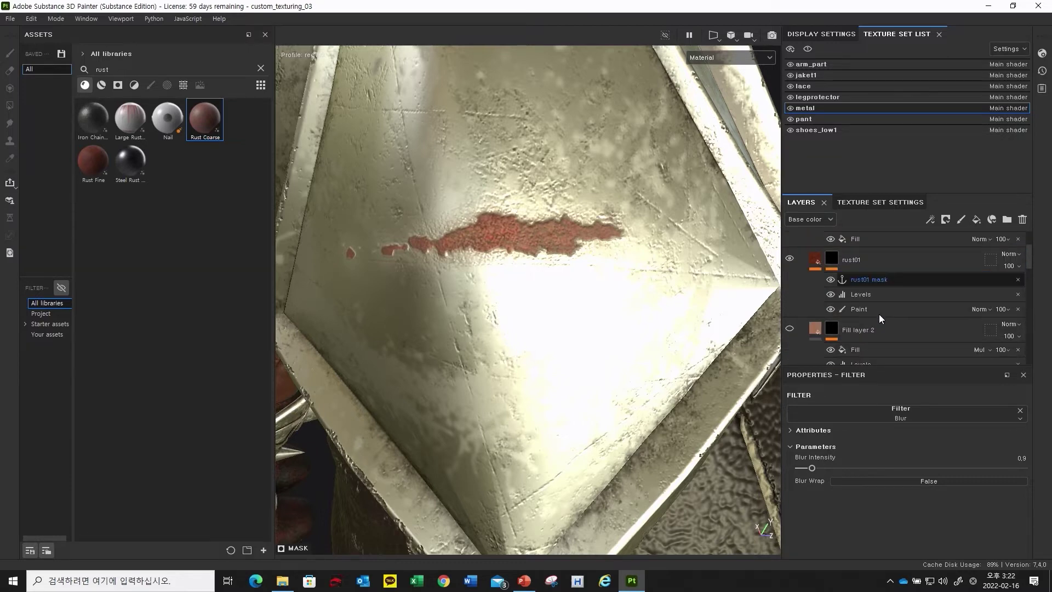
scroll(879, 314, down, 1)
scroll(874, 317, up, 1)
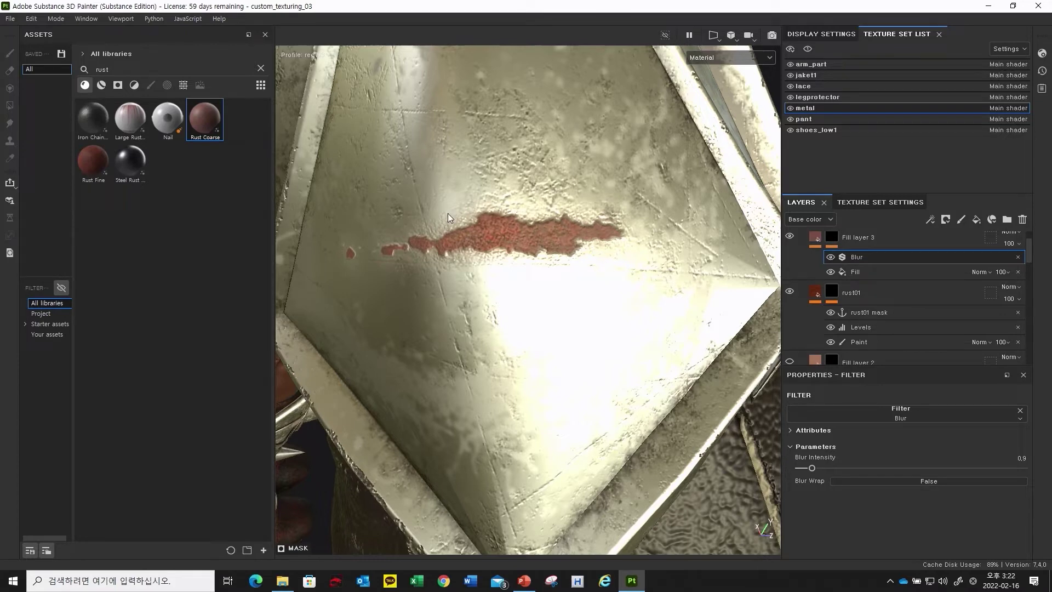
click(726, 56)
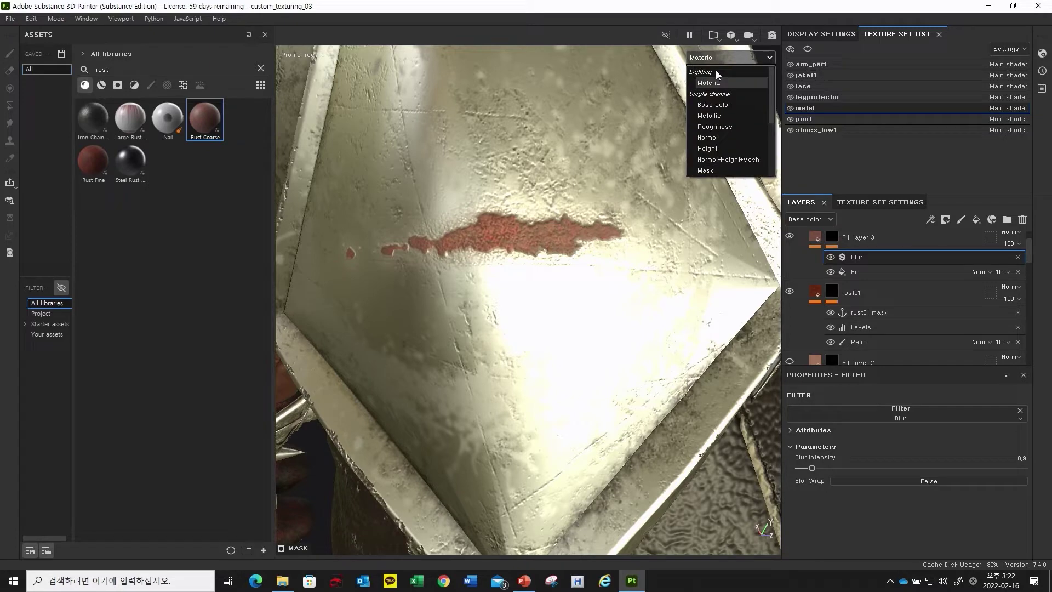
click(707, 170)
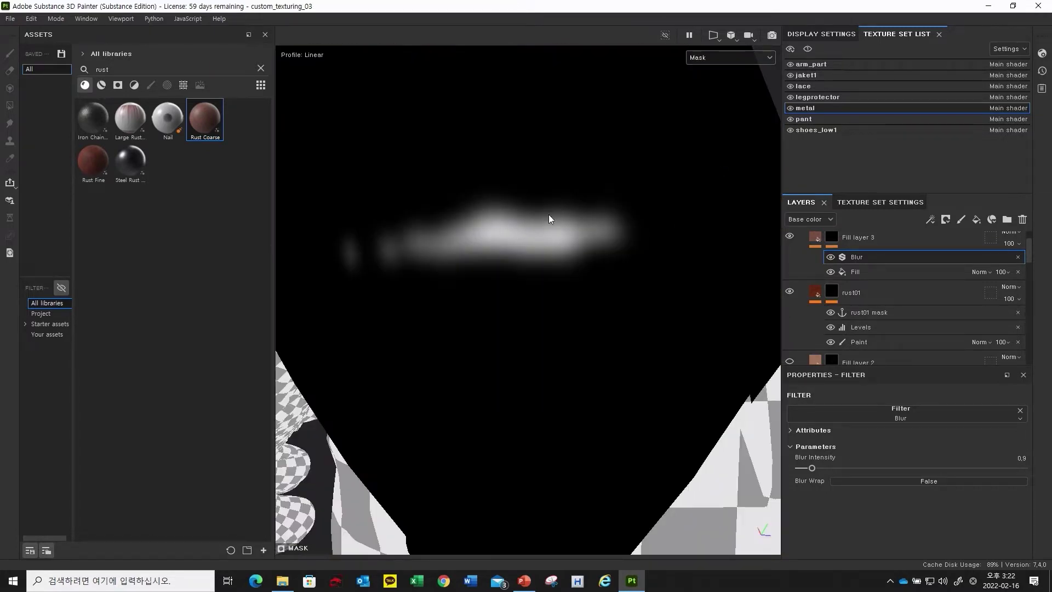
drag(812, 468, 808, 468)
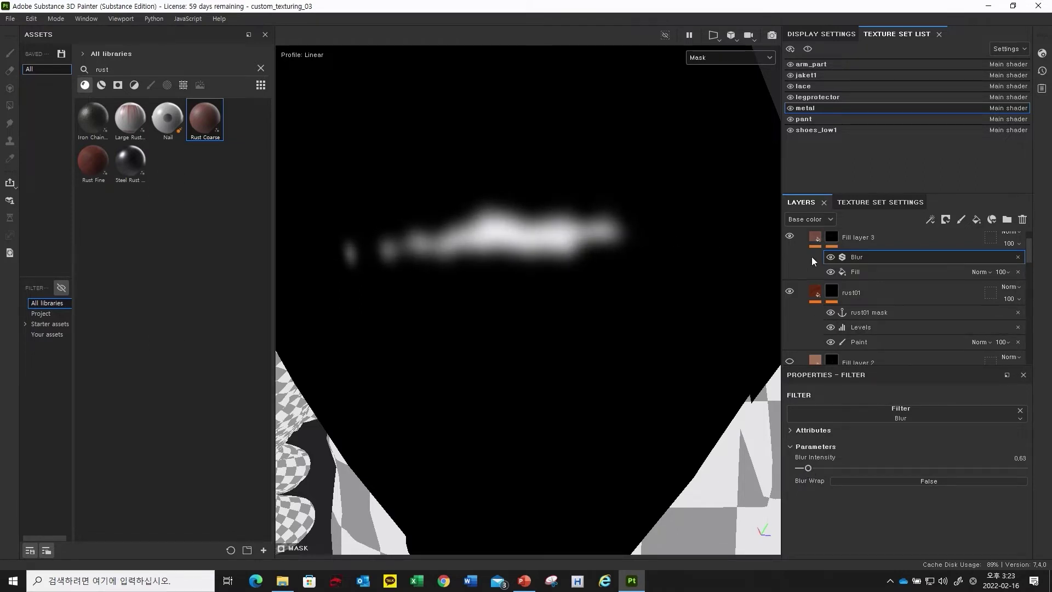
right_click(866, 257)
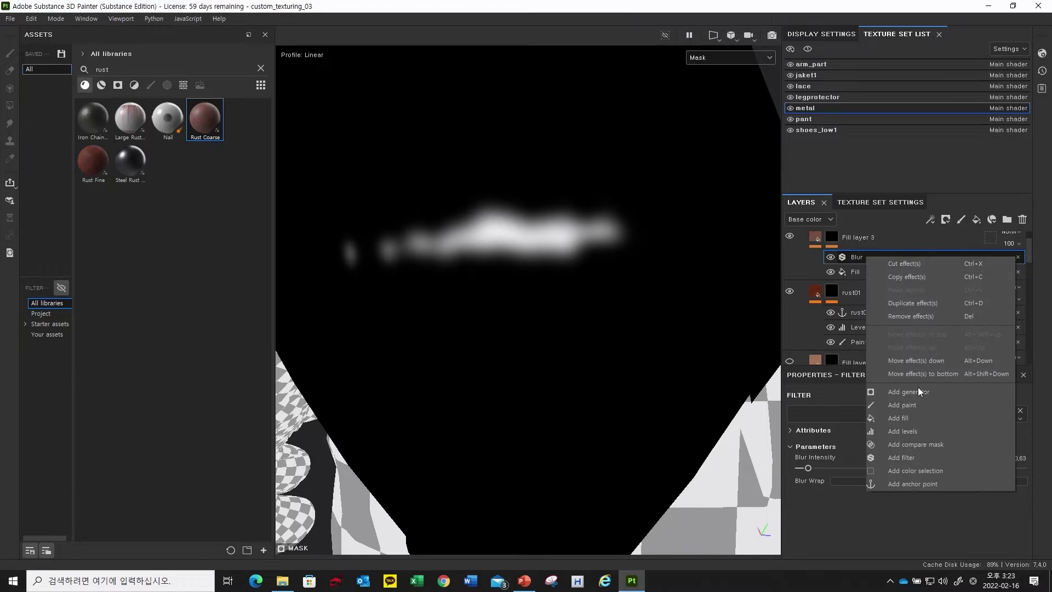
click(920, 458)
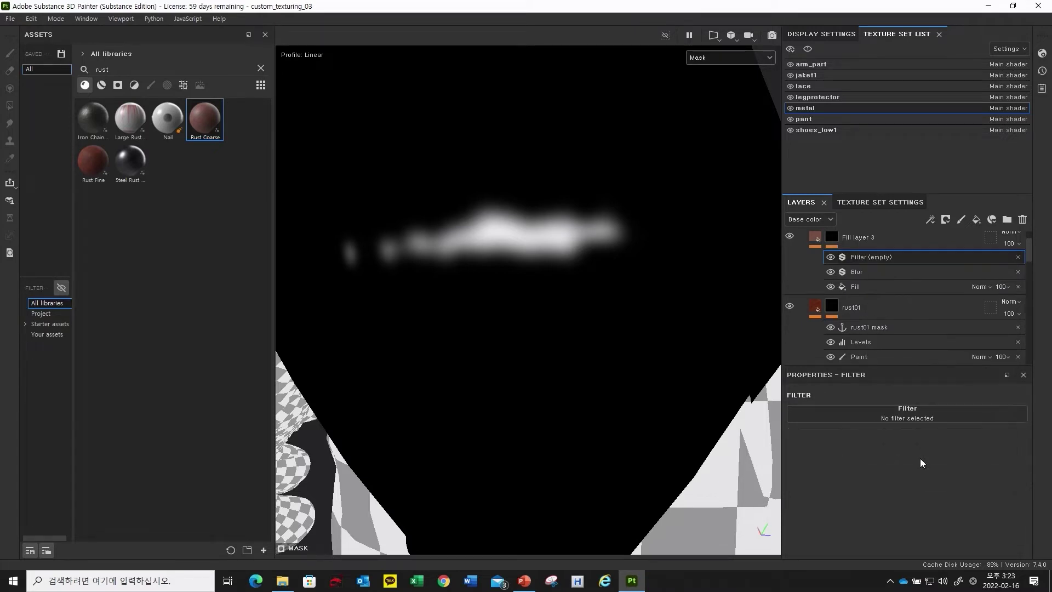
click(912, 409)
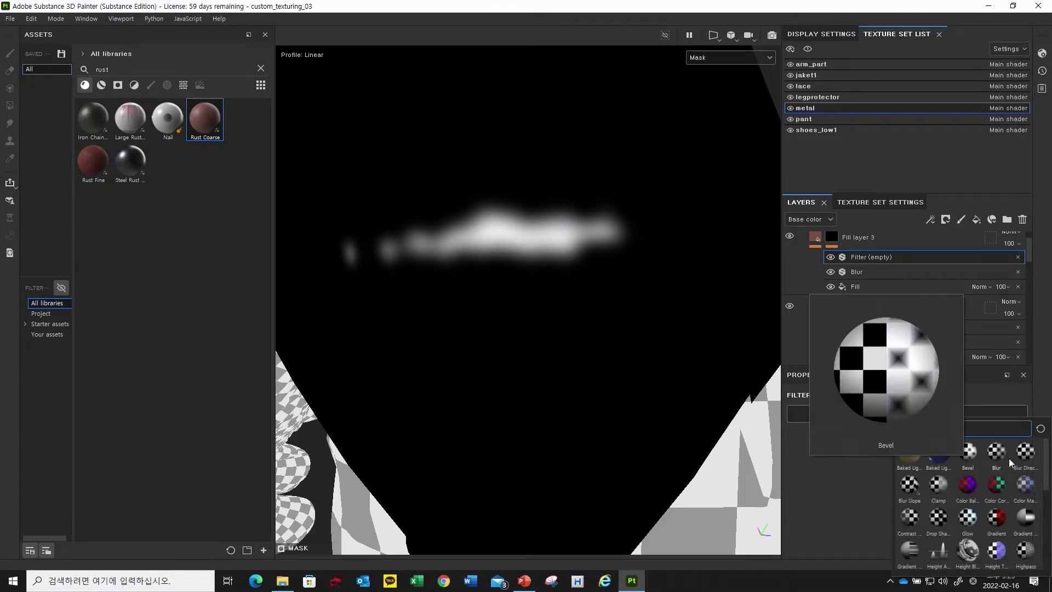
right_click(872, 256)
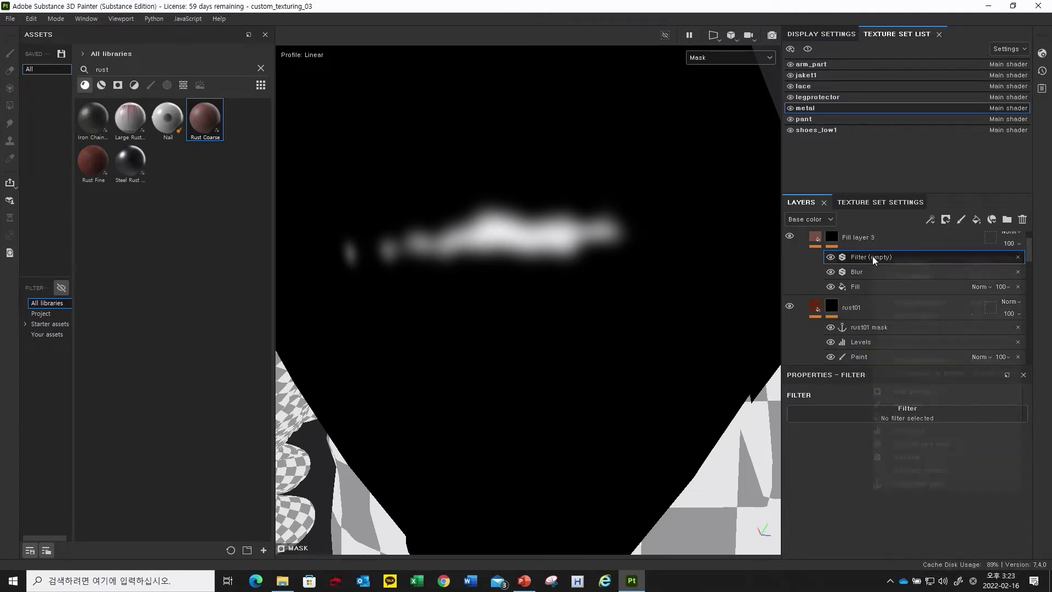
click(882, 257)
click(1018, 256)
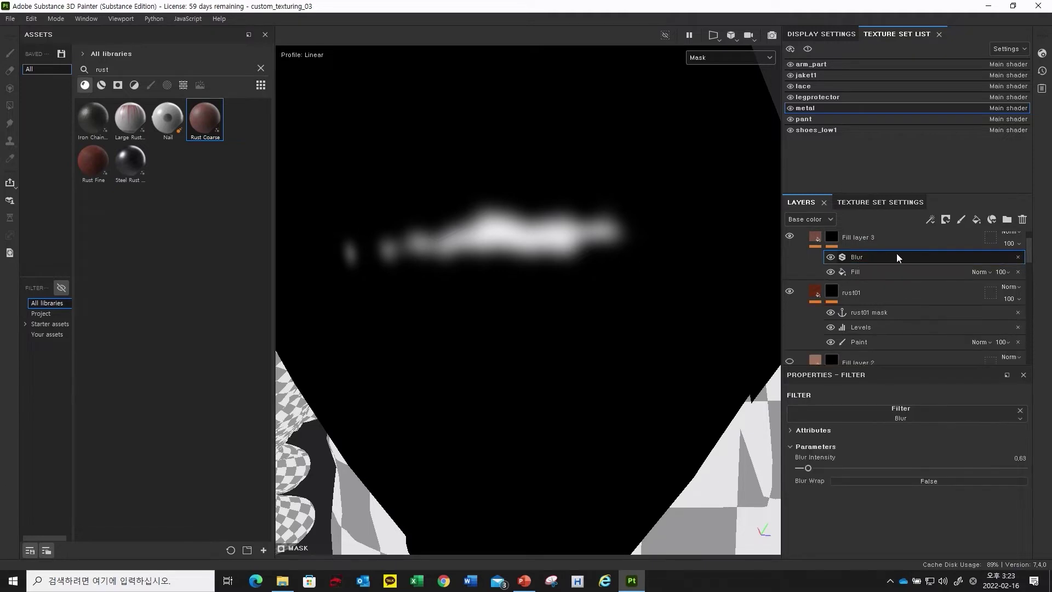
- Add a Levels effect above Blur, lower its midtone, and set input white to 0.995 and output white to about 0.925
right_click(877, 258)
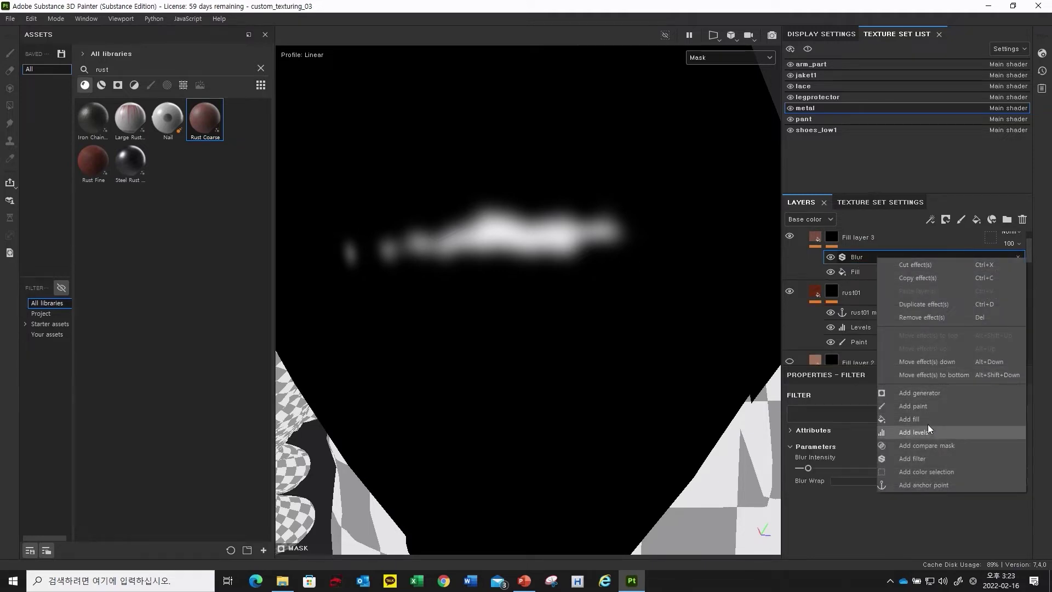
key(Escape)
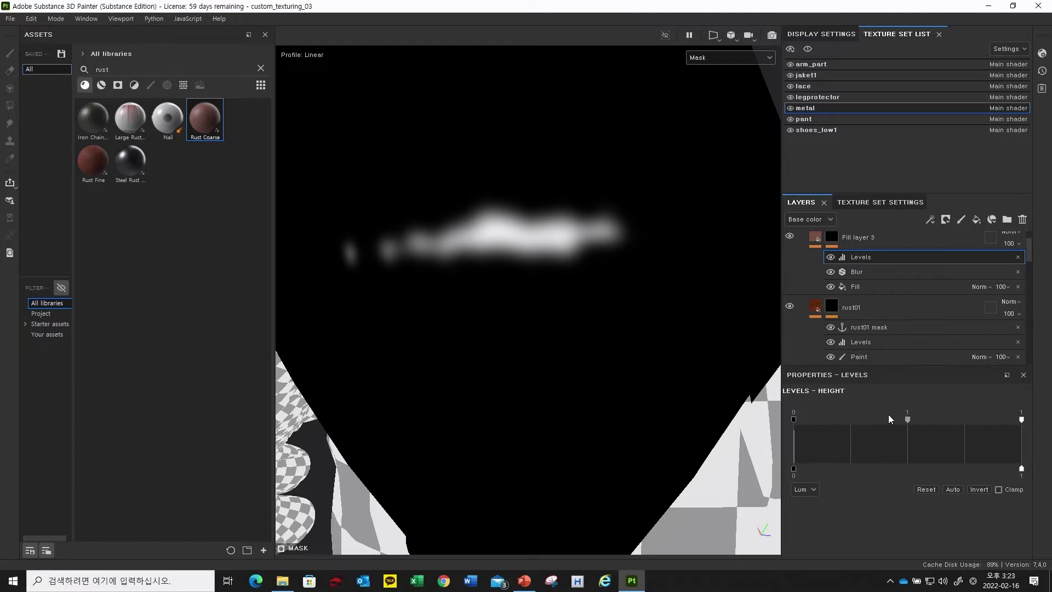
drag(794, 419, 764, 418)
drag(908, 420, 877, 423)
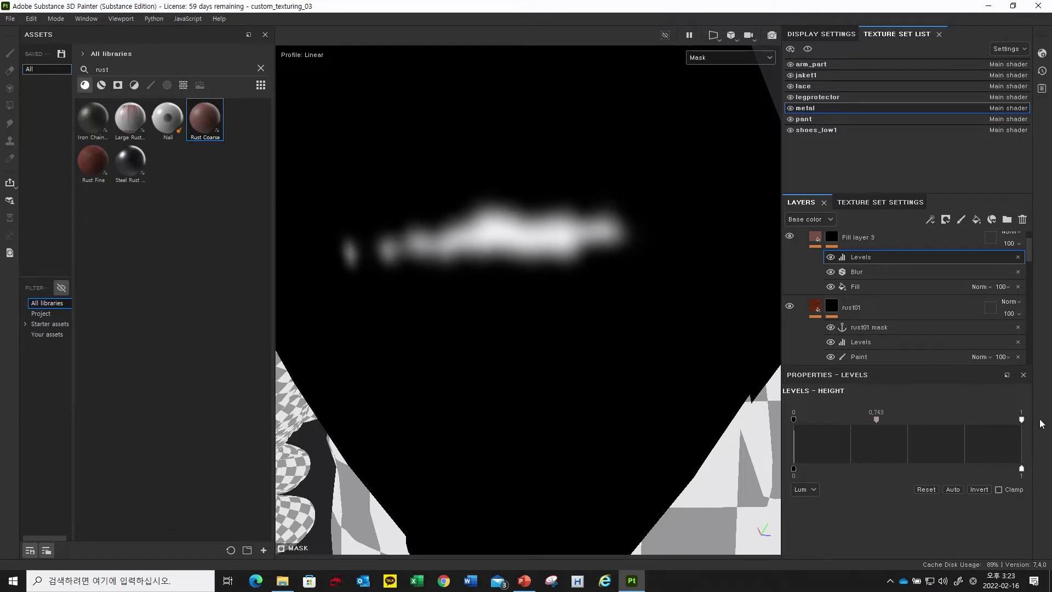
mouse_move(1021, 421)
mouse_down()
mouse_move(971, 424)
mouse_move(1021, 422)
mouse_up()
drag(1023, 470, 1002, 477)
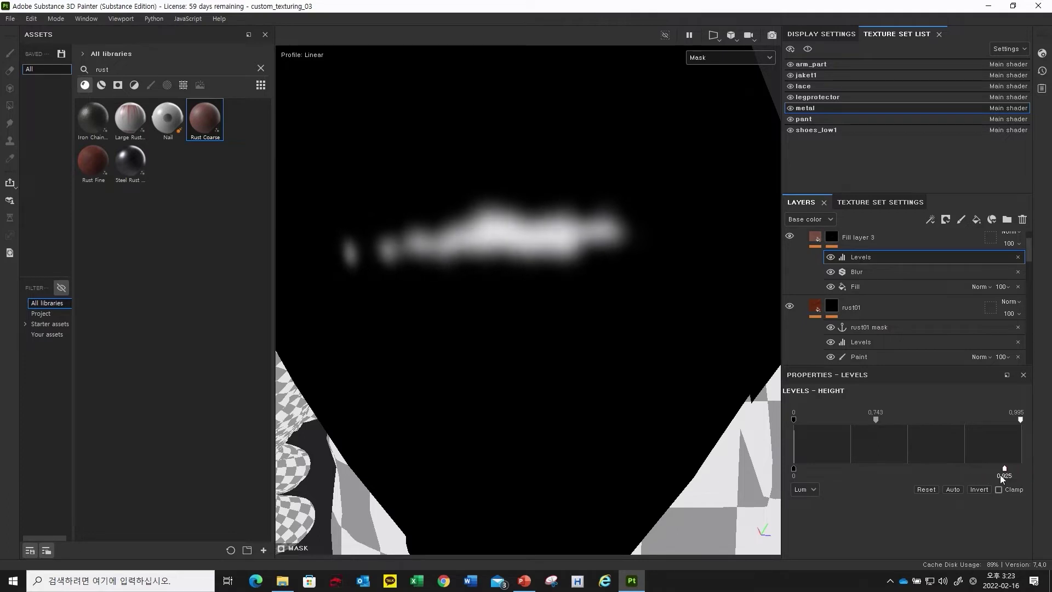
drag(875, 423, 861, 422)
- Raise the Blur Intensity of the filter below Levels in Fill layer 3's mask to 0.67
click(856, 272)
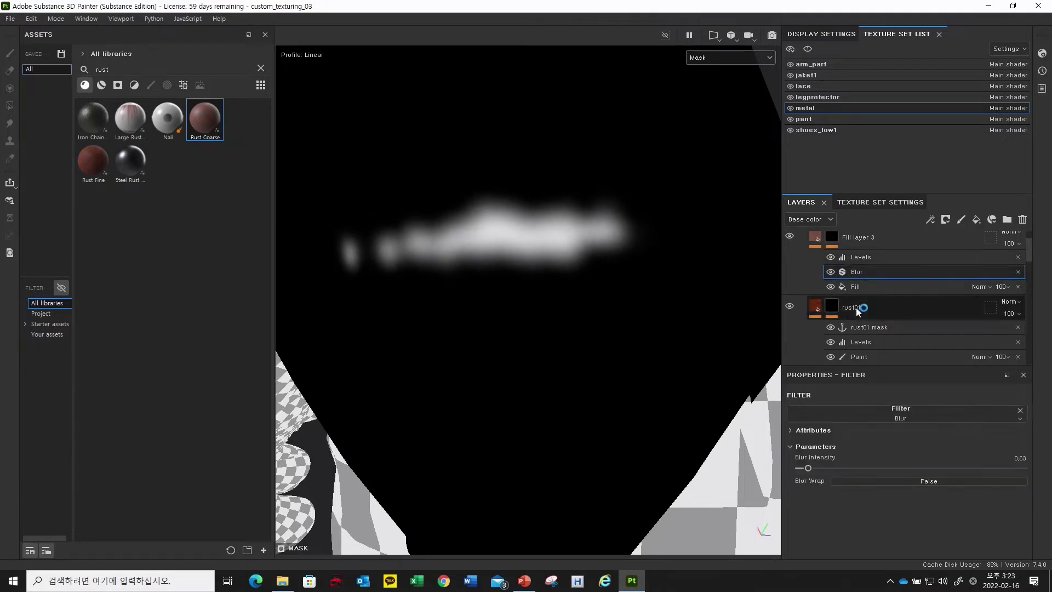
drag(810, 470, 811, 470)
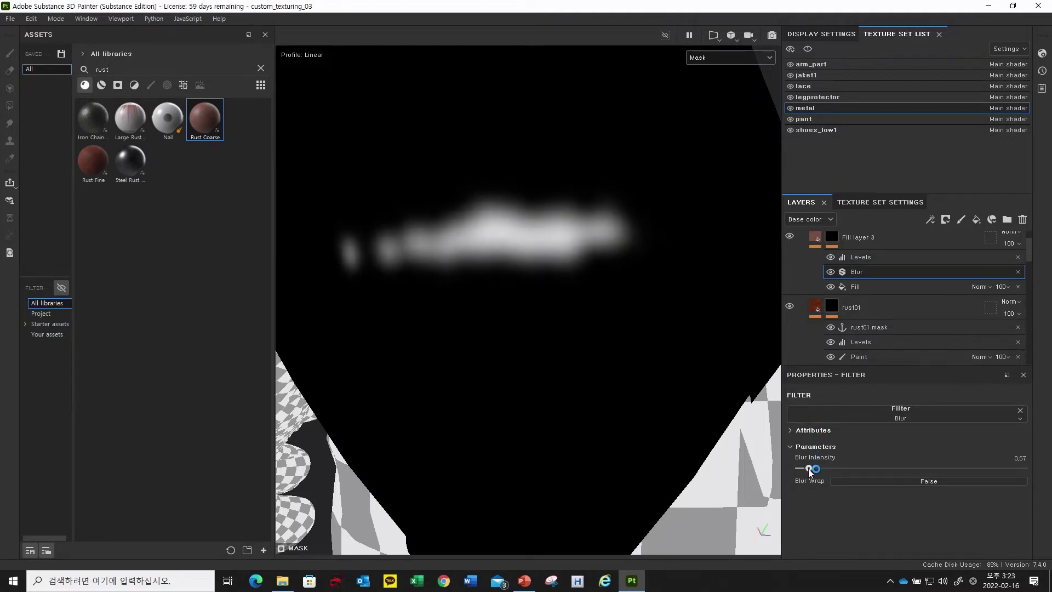
- Select the Levels effect in Fill layer 3's mask and switch the viewport back to Material display
click(862, 261)
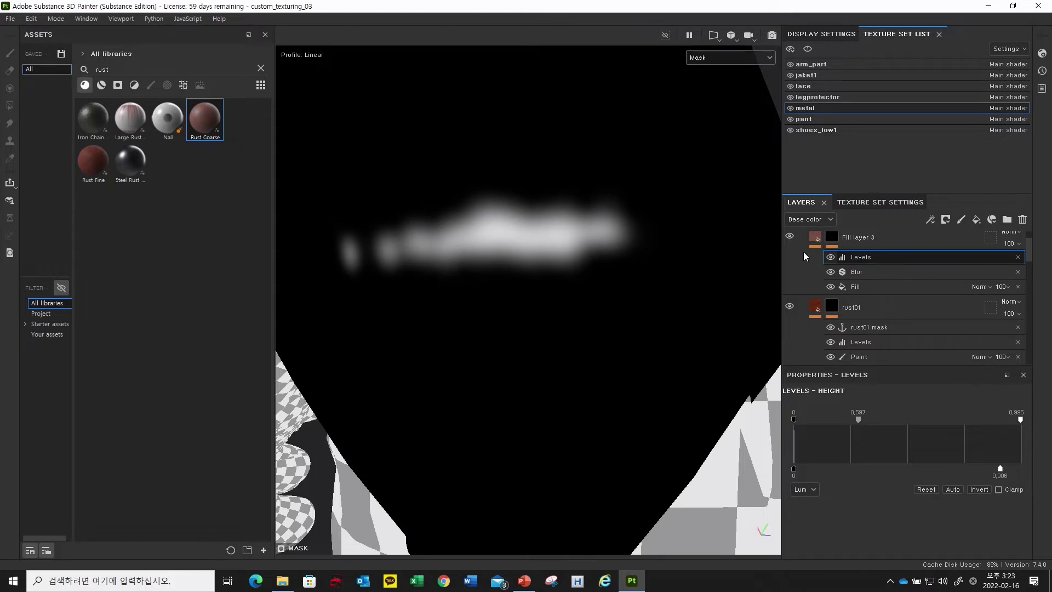
click(726, 60)
click(722, 80)
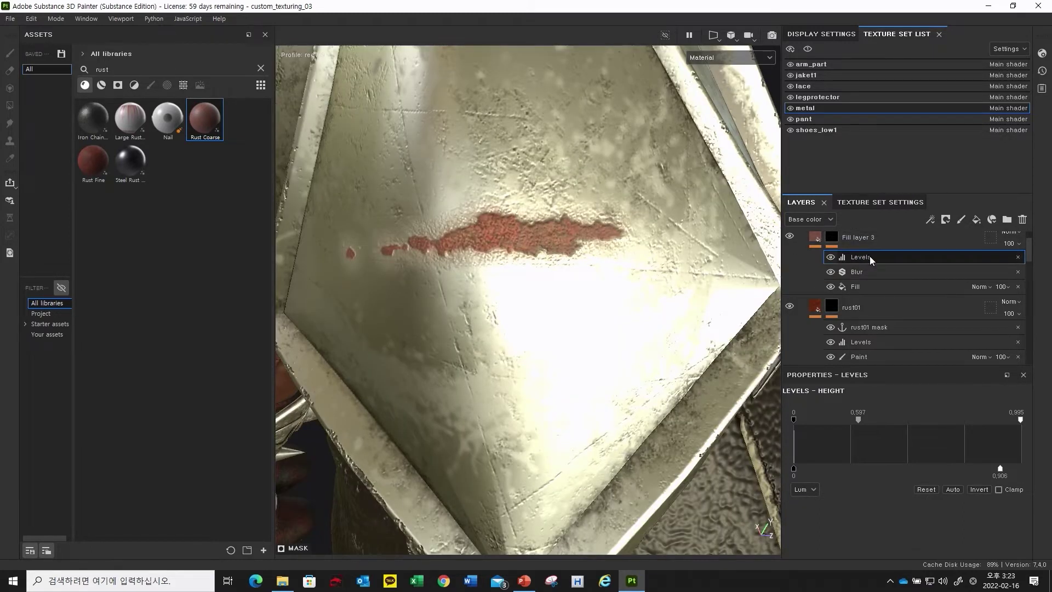
- Add a Fill effect above Levels in Fill layer 3's mask and use the rust01 mask anchor point as its grayscale source
right_click(870, 257)
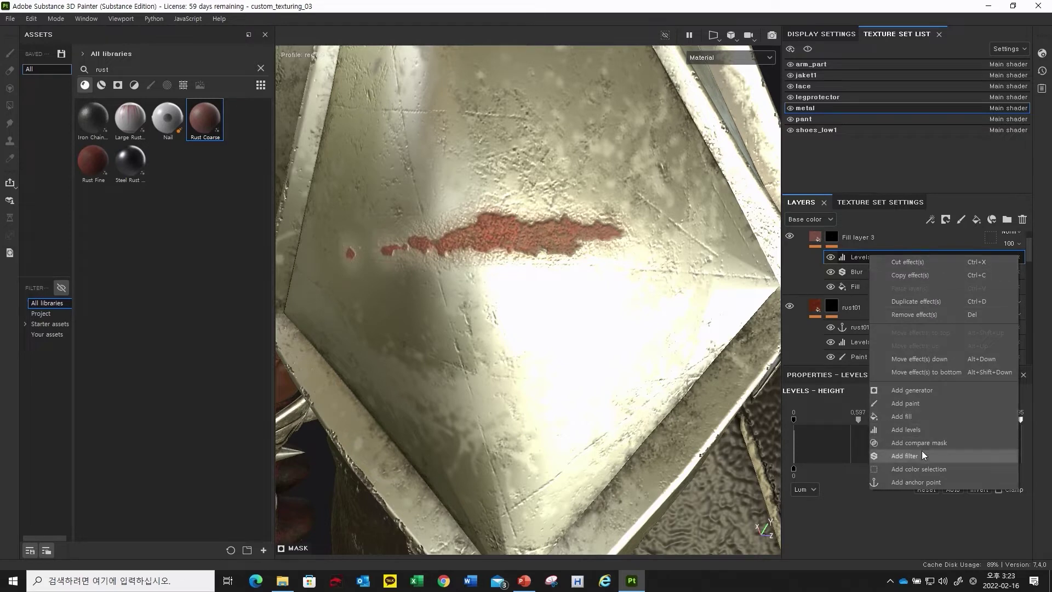
click(917, 417)
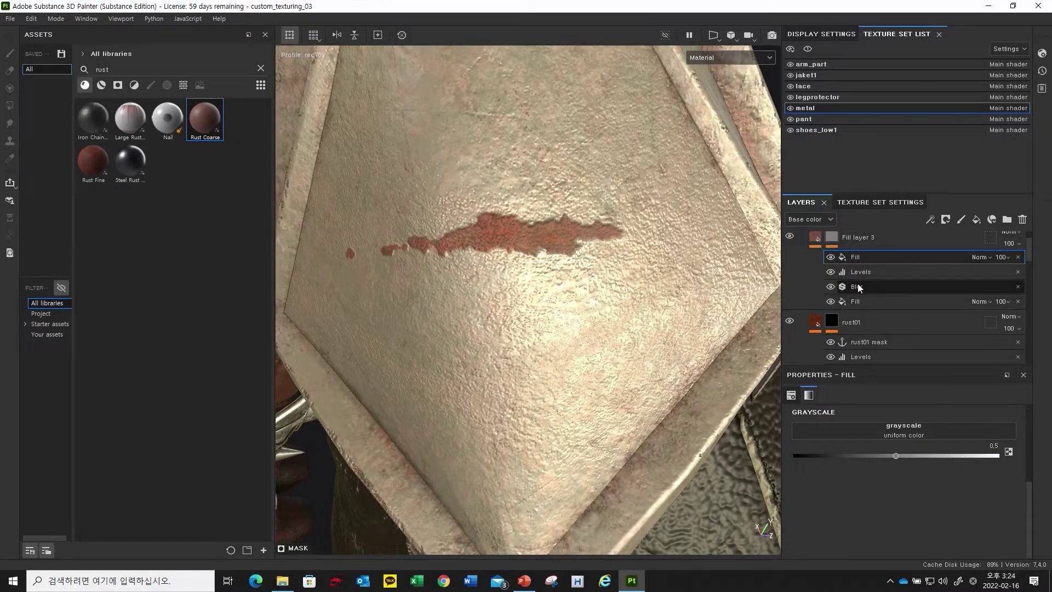
right_click(857, 256)
click(853, 258)
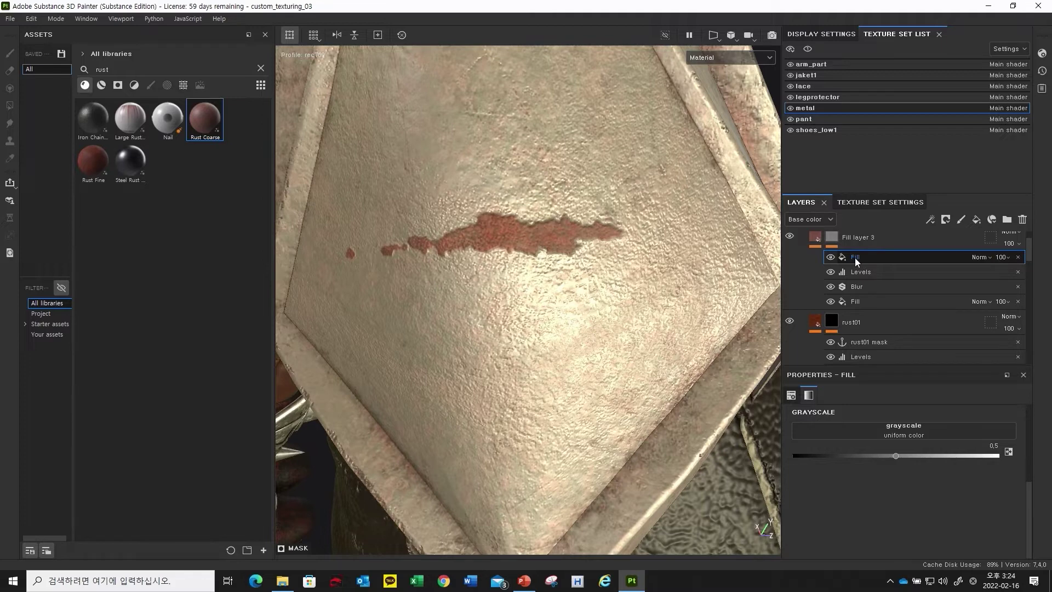
right_click(871, 258)
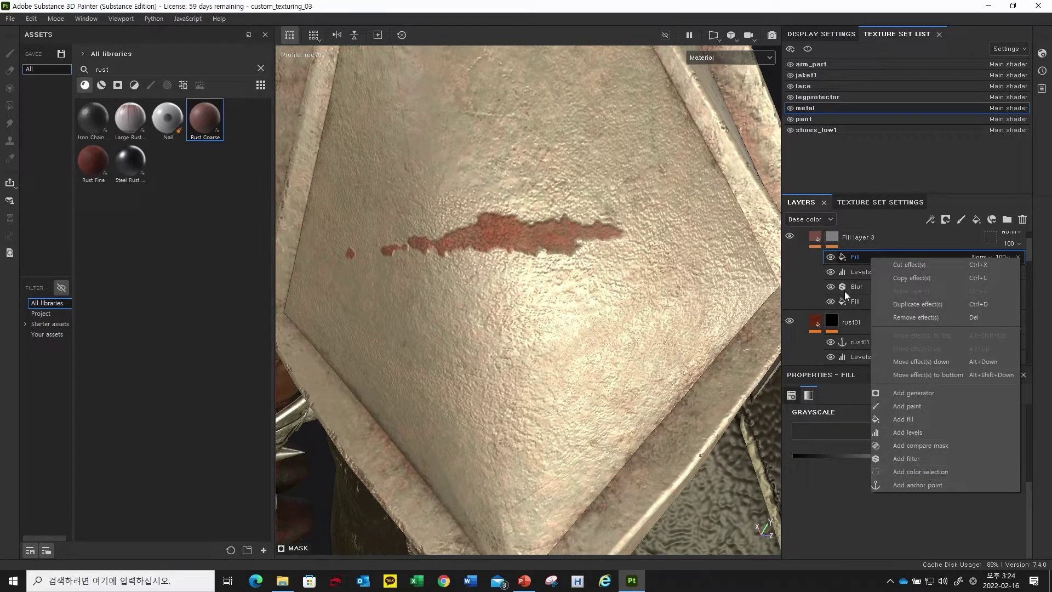
click(857, 257)
click(899, 431)
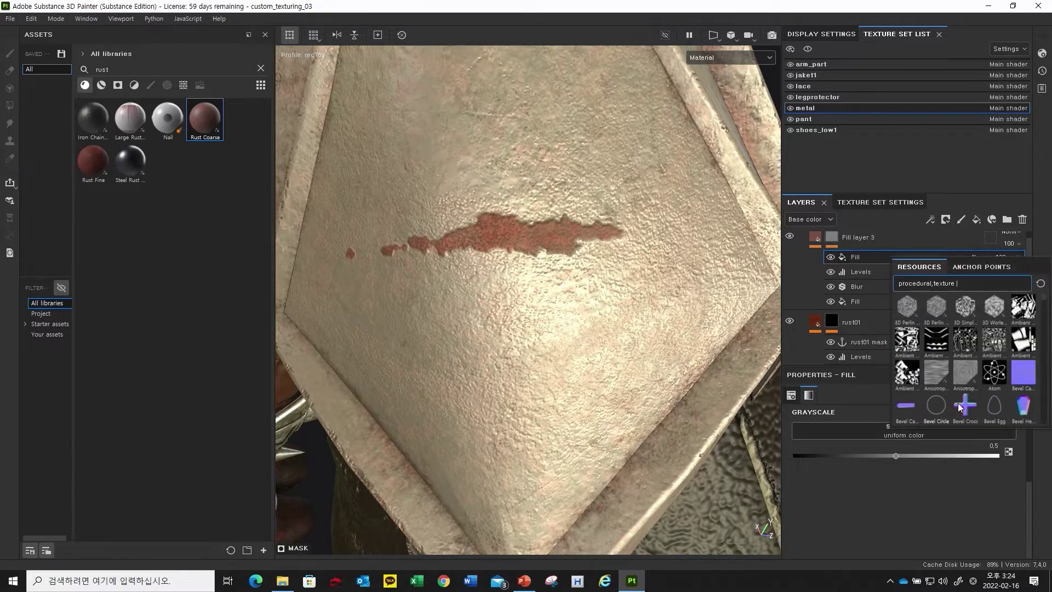
click(1011, 270)
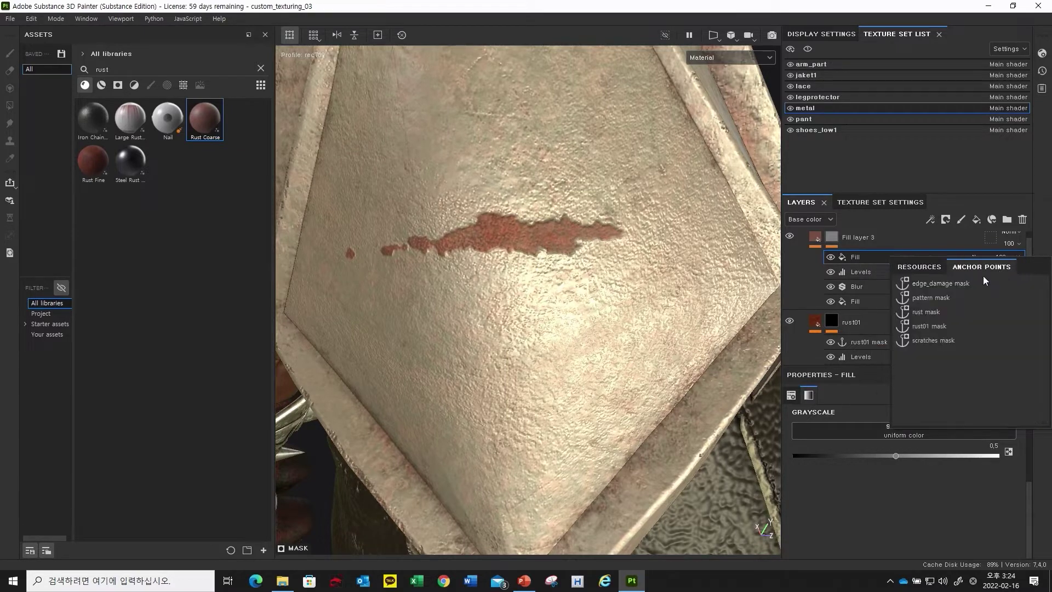
click(939, 326)
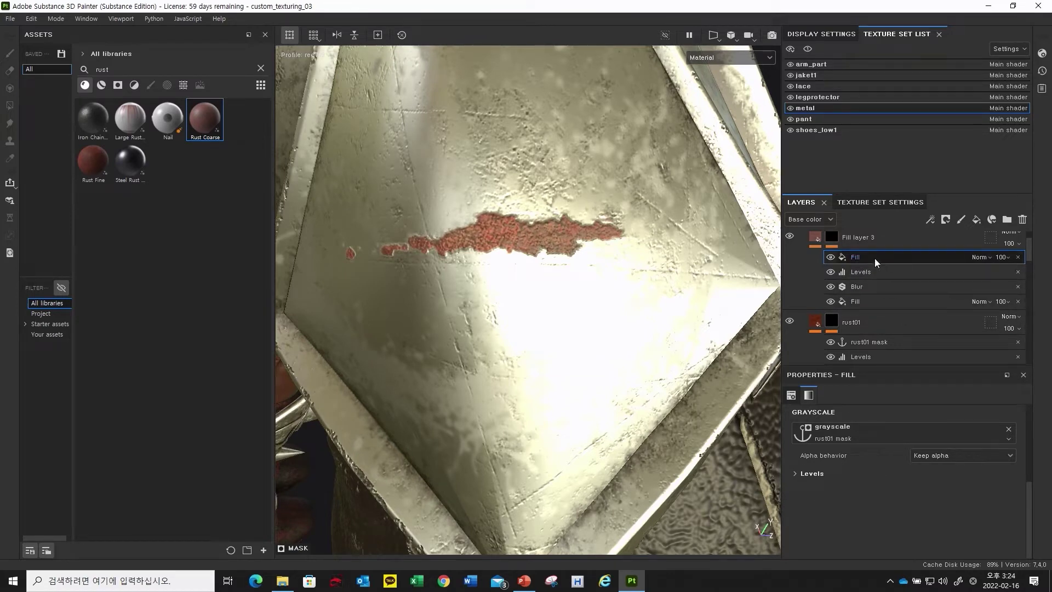
- Invert the Levels of the rust01 mask source in the top Fill effect of Fill layer 3's mask
click(798, 473)
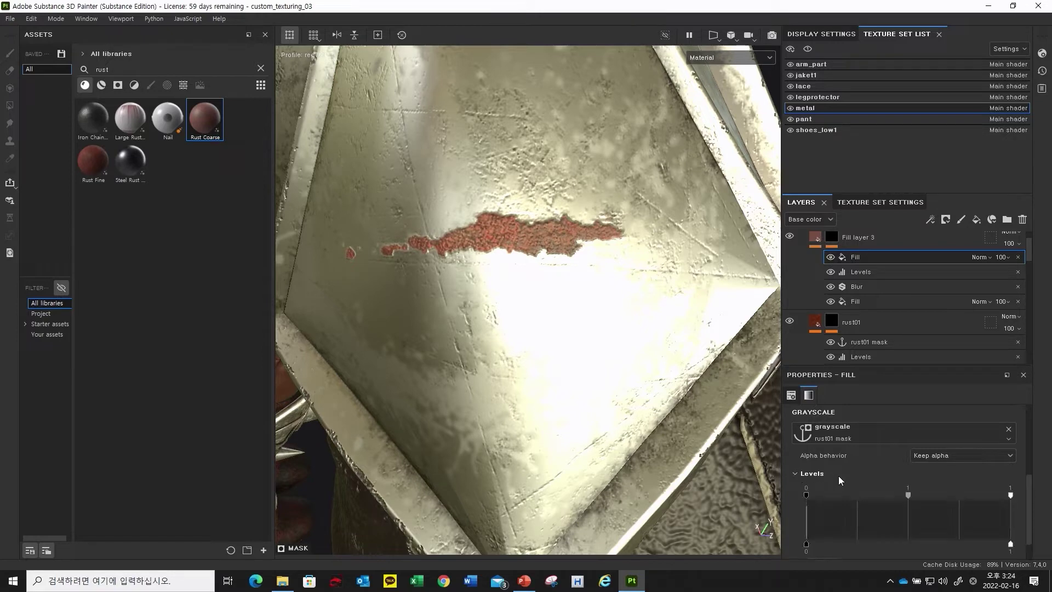
scroll(871, 485, down, 1)
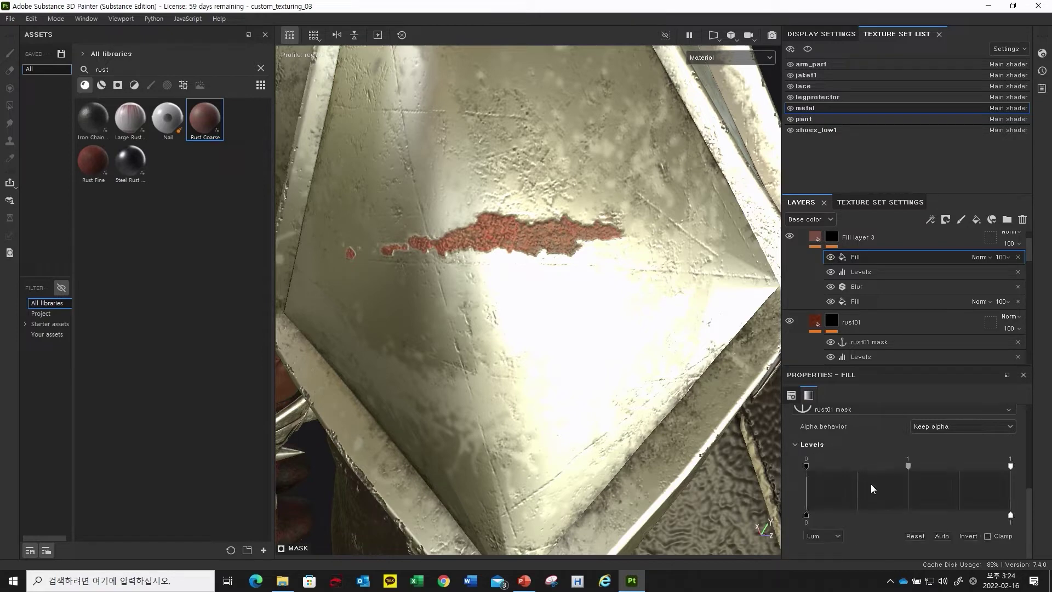
click(968, 536)
- Check the inverted mask in the viewport's Mask channel, then return to Material display
mouse_move(507, 242)
alt+mouse_down()
mouse_move(511, 250)
mouse_move(489, 248)
mouse_move(512, 249)
alt+mouse_up()
click(723, 58)
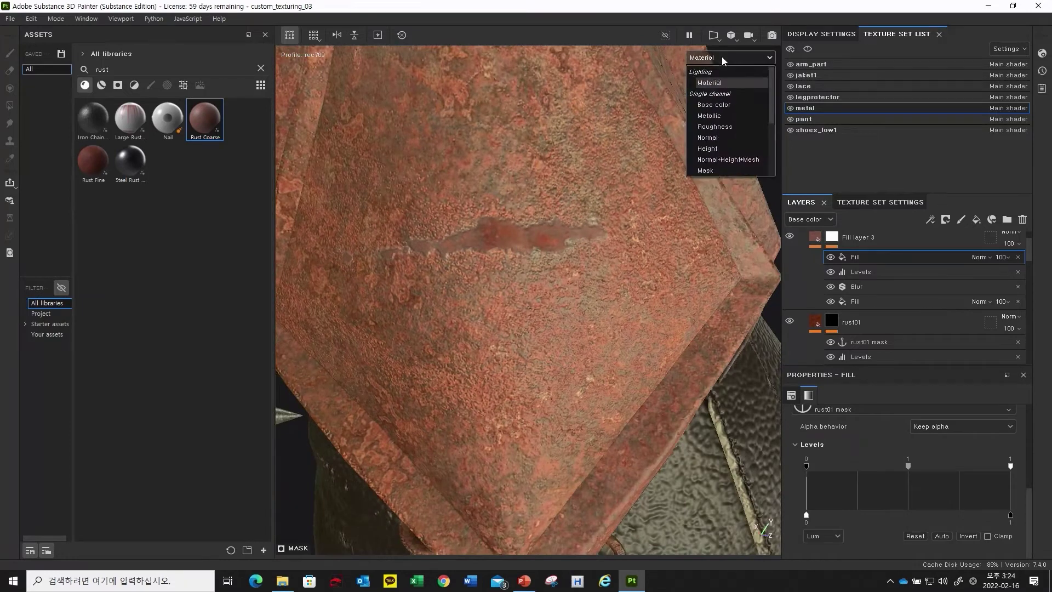
click(713, 155)
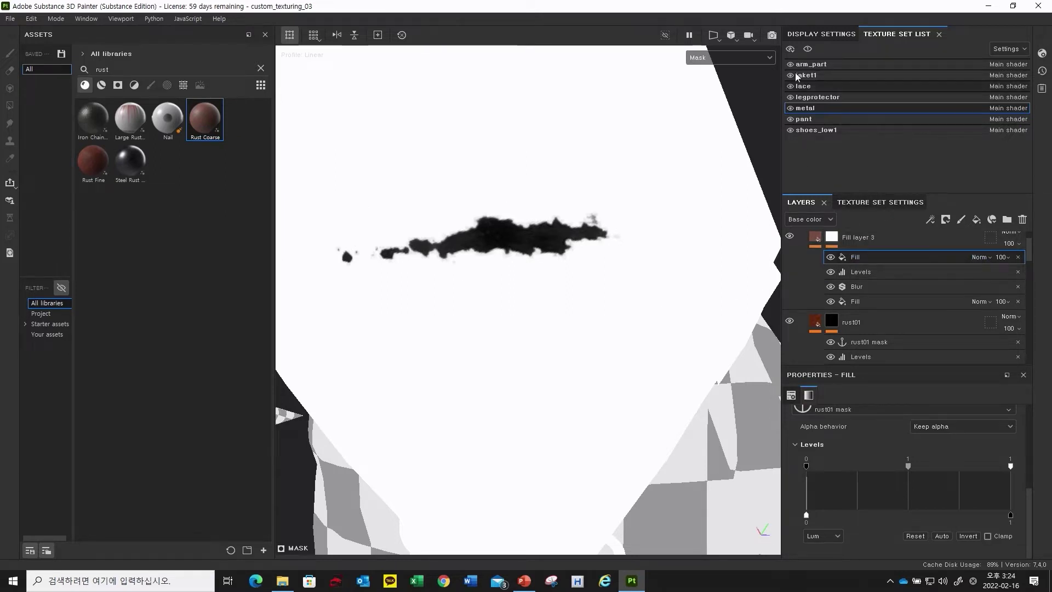
click(740, 57)
click(724, 78)
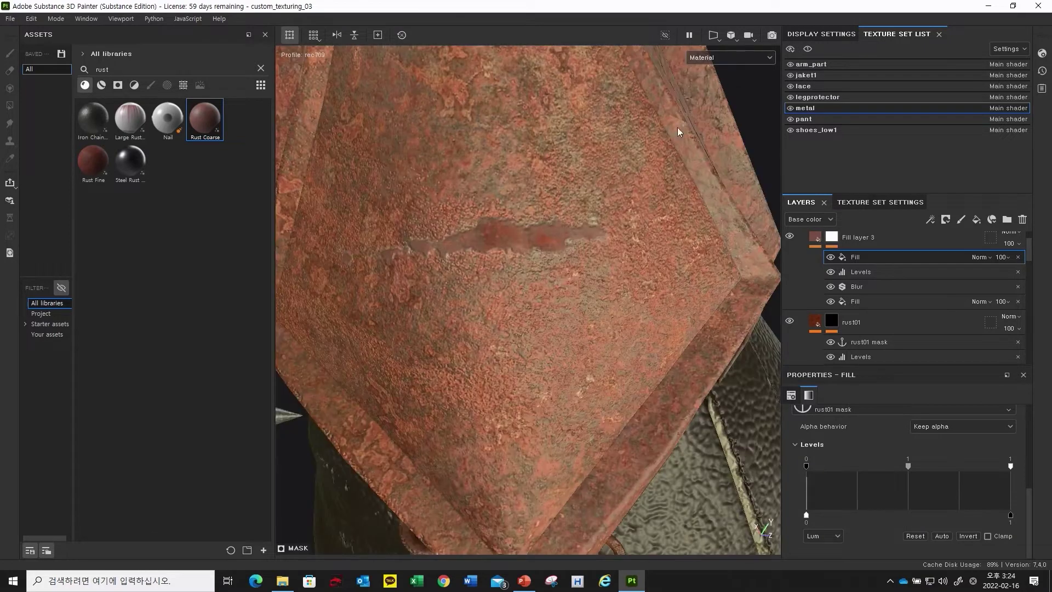
- Set the blending mode of the top Fill effect in Fill layer 3's mask to Multiply and check the rust edges on the armour plate
click(985, 258)
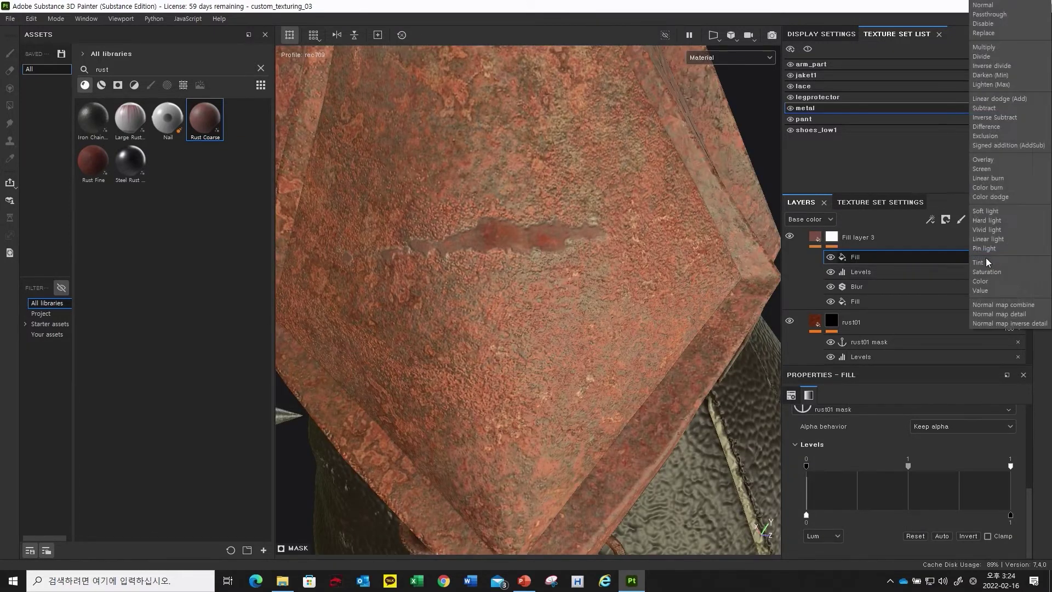
click(998, 48)
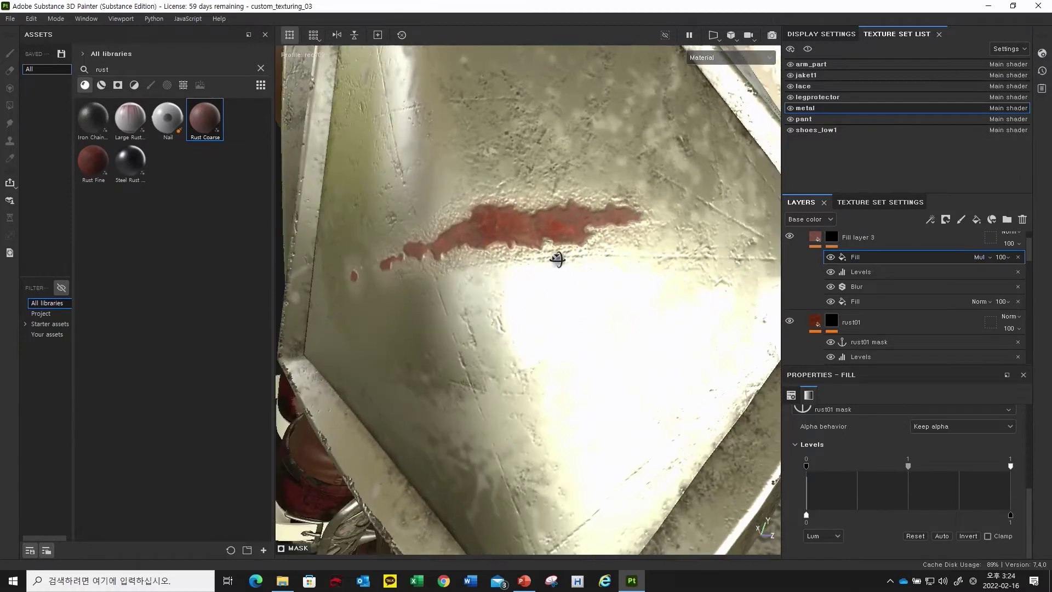
scroll(465, 273, up, 2)
alt+drag(460, 265, 473, 207)
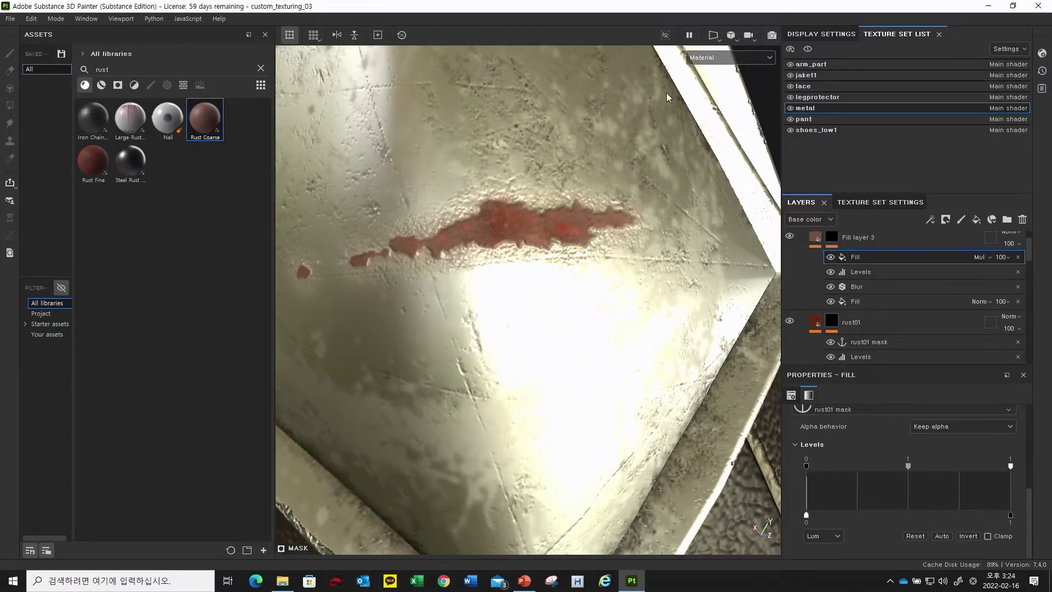
mouse_move(464, 220)
alt+mouse_down()
mouse_move(474, 214)
mouse_move(454, 216)
alt+mouse_up()
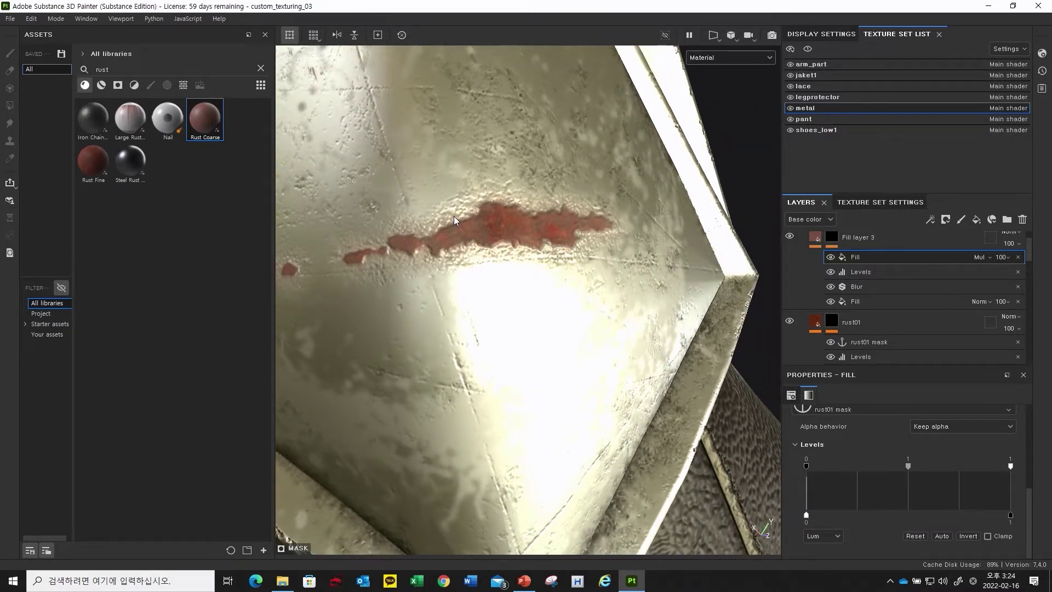
alt+drag(467, 168, 467, 221)
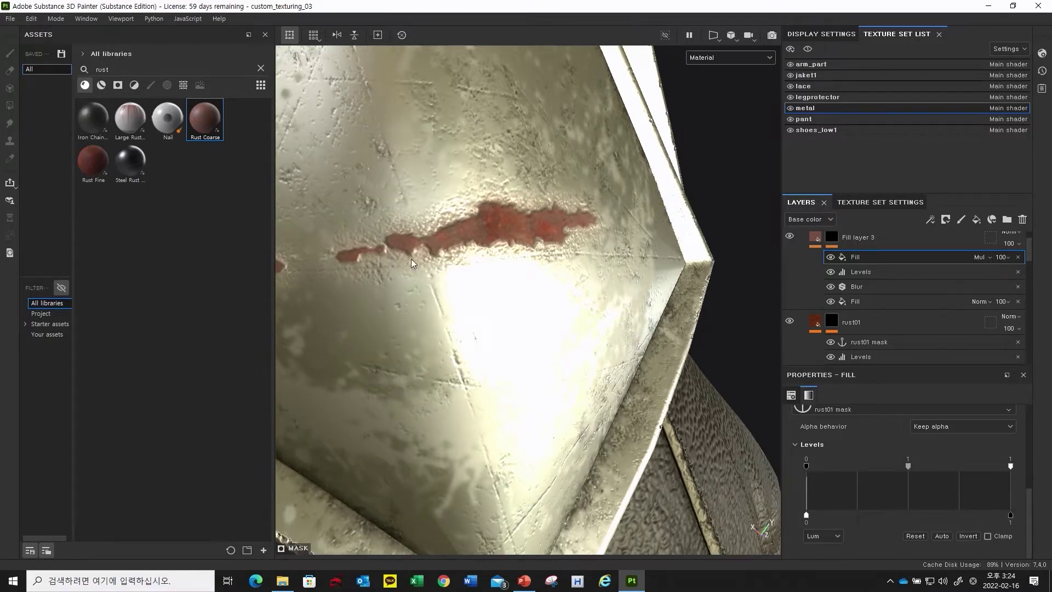
alt+drag(412, 263, 550, 267)
mouse_move(608, 237)
alt+mouse_down()
mouse_move(704, 255)
mouse_move(607, 265)
mouse_move(595, 285)
mouse_move(573, 277)
alt+mouse_up()
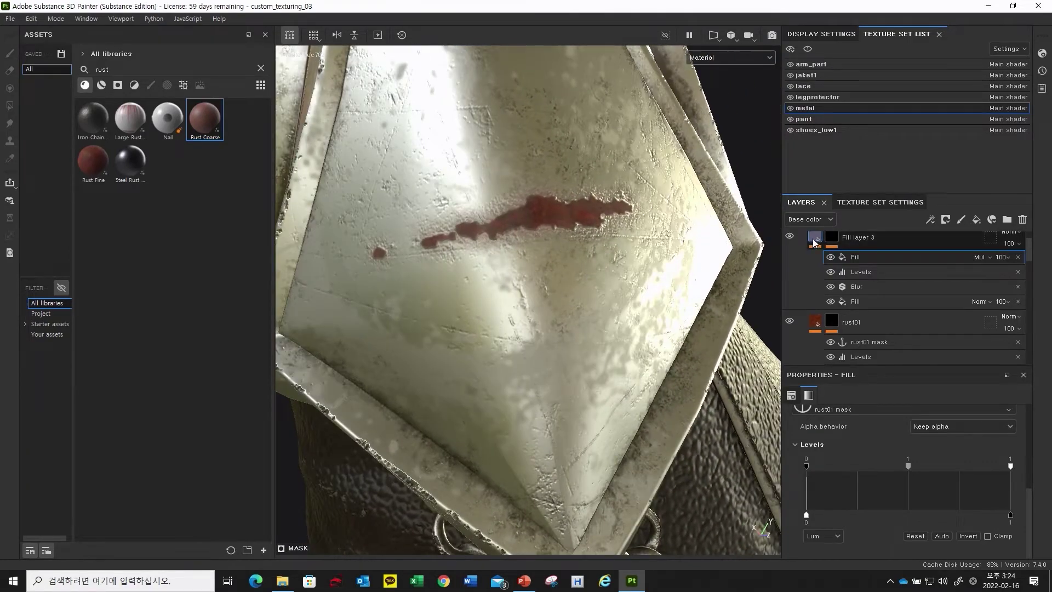
- Set the Rust Color of Fill layer 3's Rust Coarse material to the orange E48C5E
click(816, 237)
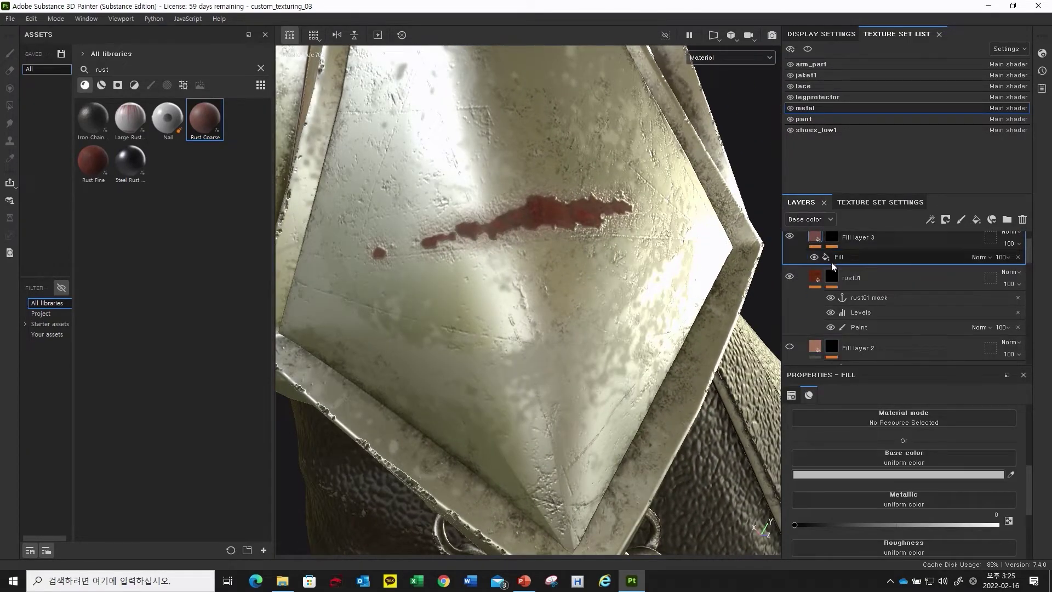
click(849, 257)
click(900, 502)
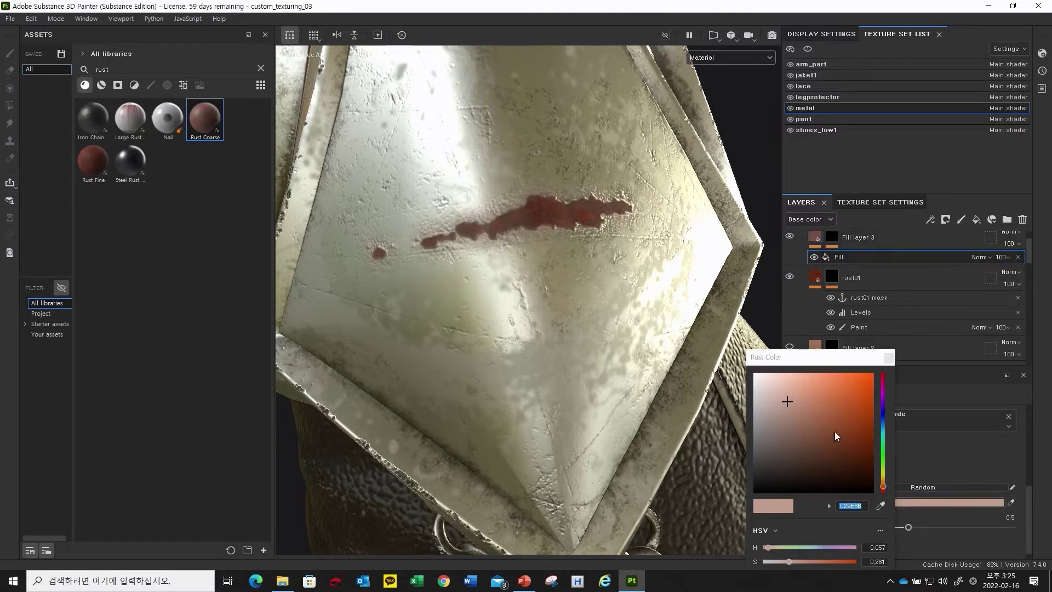
drag(802, 399, 824, 385)
alt+drag(611, 274, 587, 259)
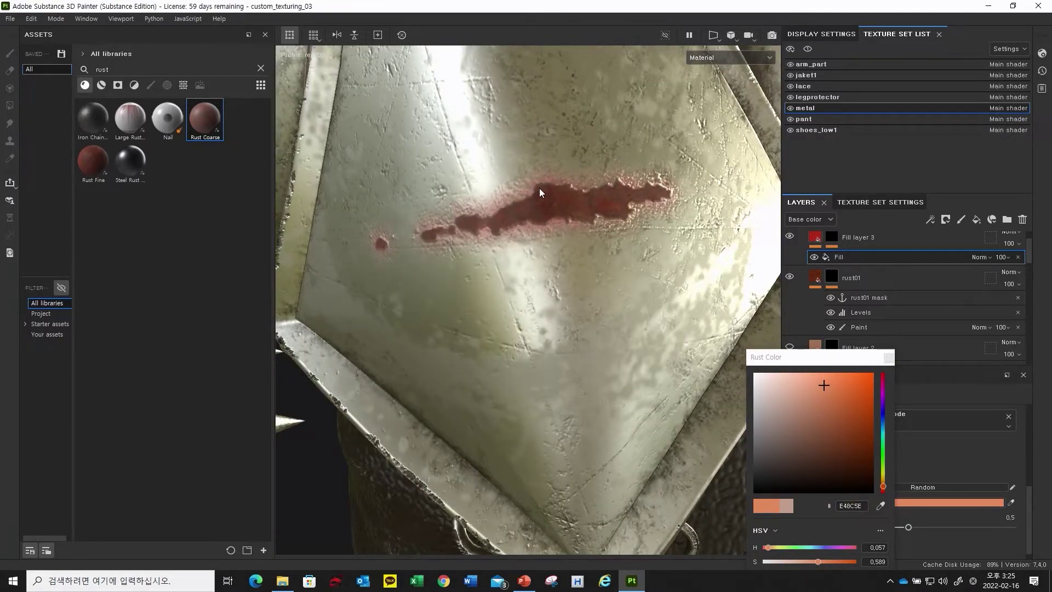
alt+drag(539, 192, 531, 197)
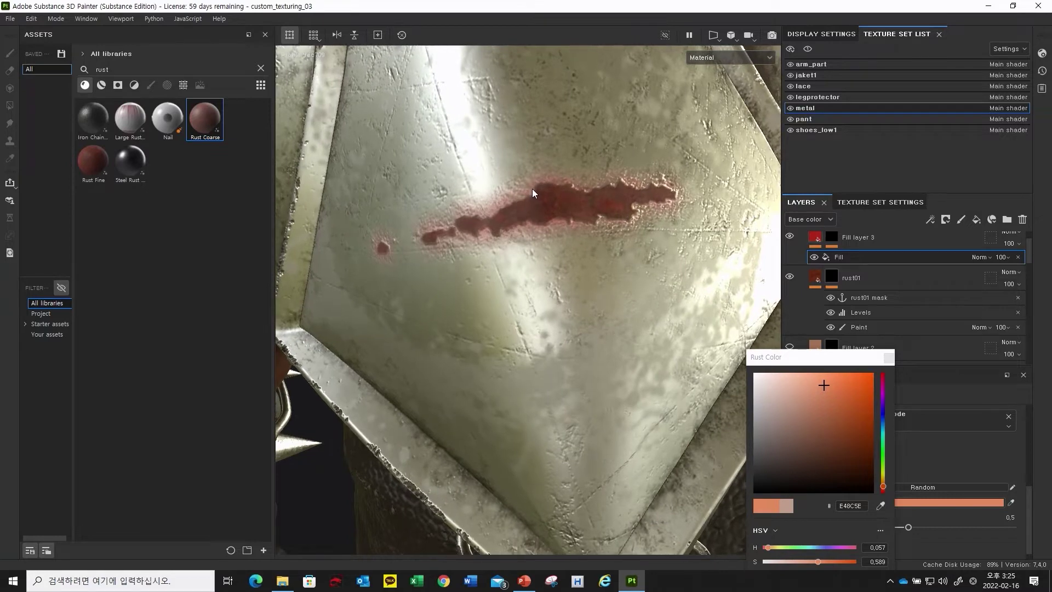
alt+drag(512, 228, 559, 337)
click(889, 357)
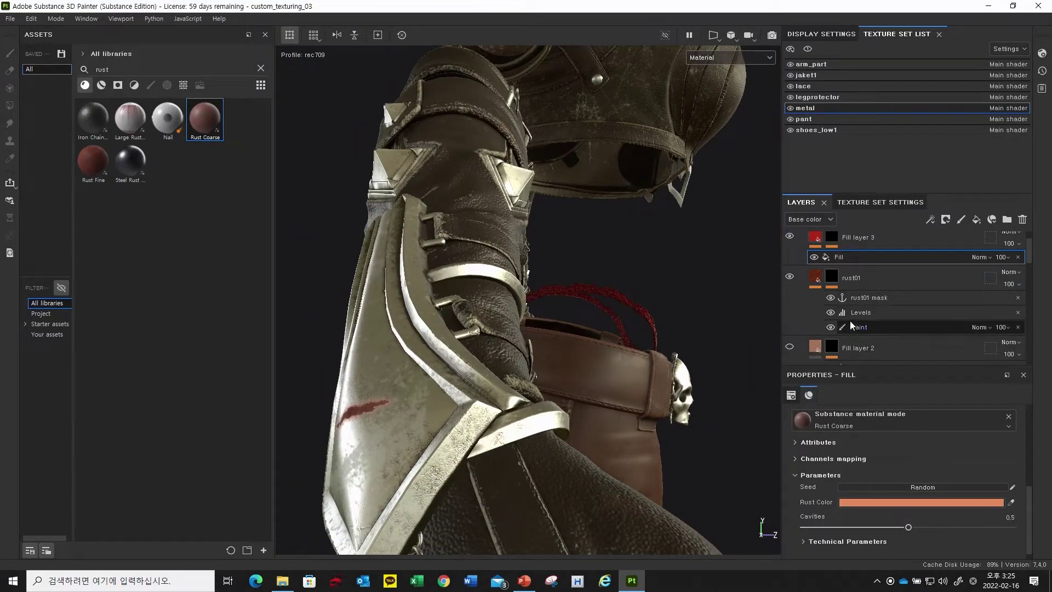
- Examine the Substance lettering on the jacket's worn leather and review the metal layer stack from the rust layers to edge_damage
scroll(844, 321, up, 2)
alt+drag(548, 340, 476, 321)
alt+right_drag(475, 319, 281, 368)
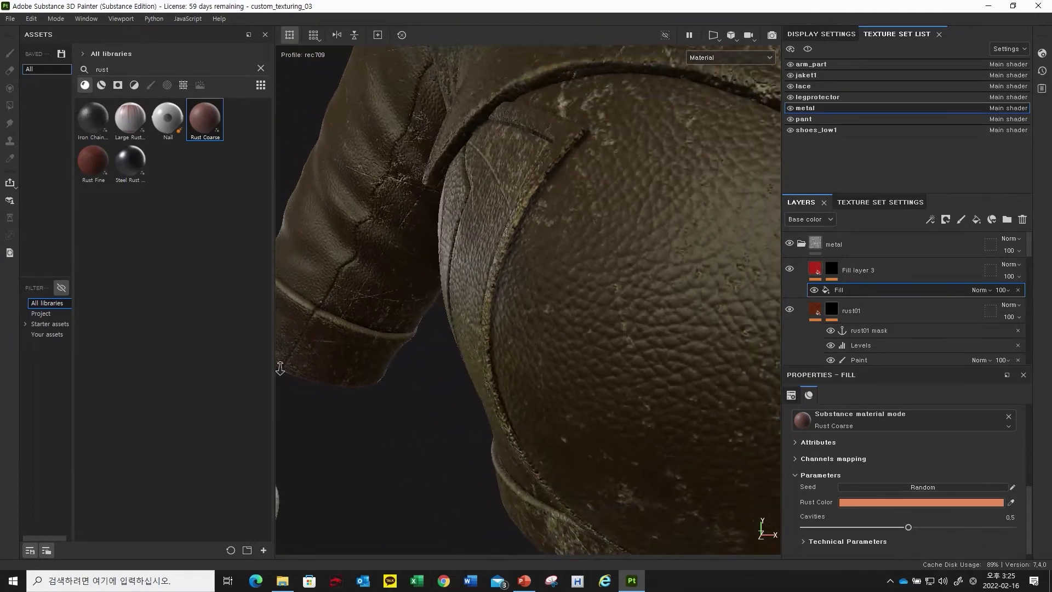
alt+drag(280, 367, 537, 274)
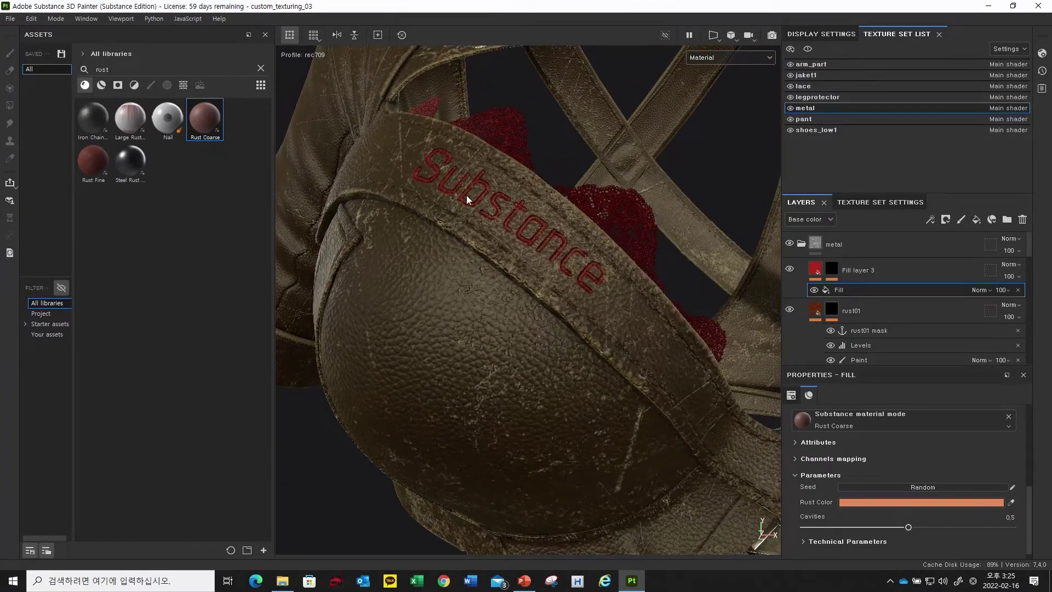
scroll(866, 299, down, 5)
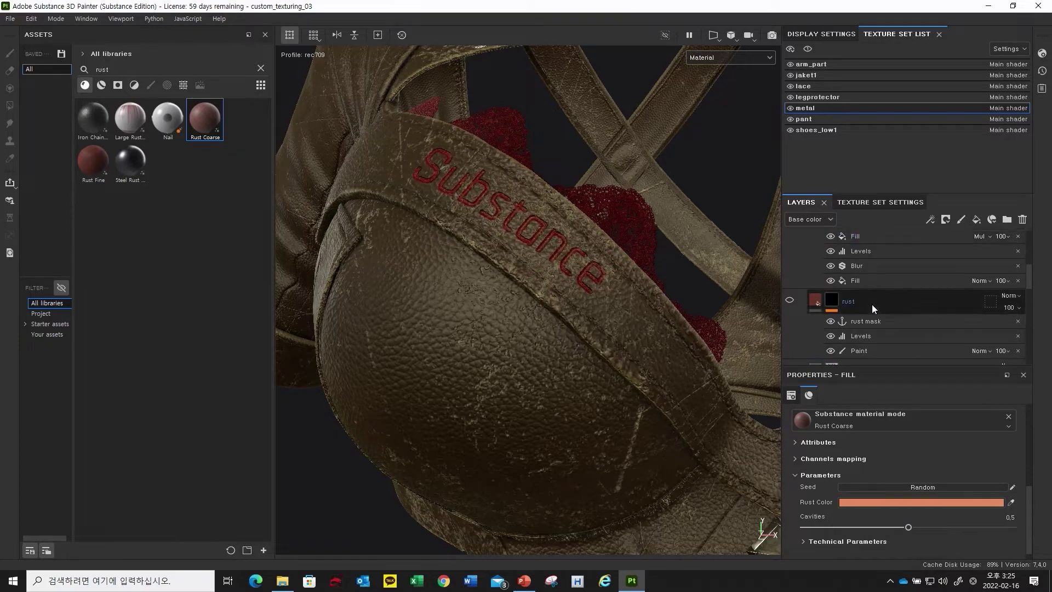
alt+drag(519, 212, 558, 242)
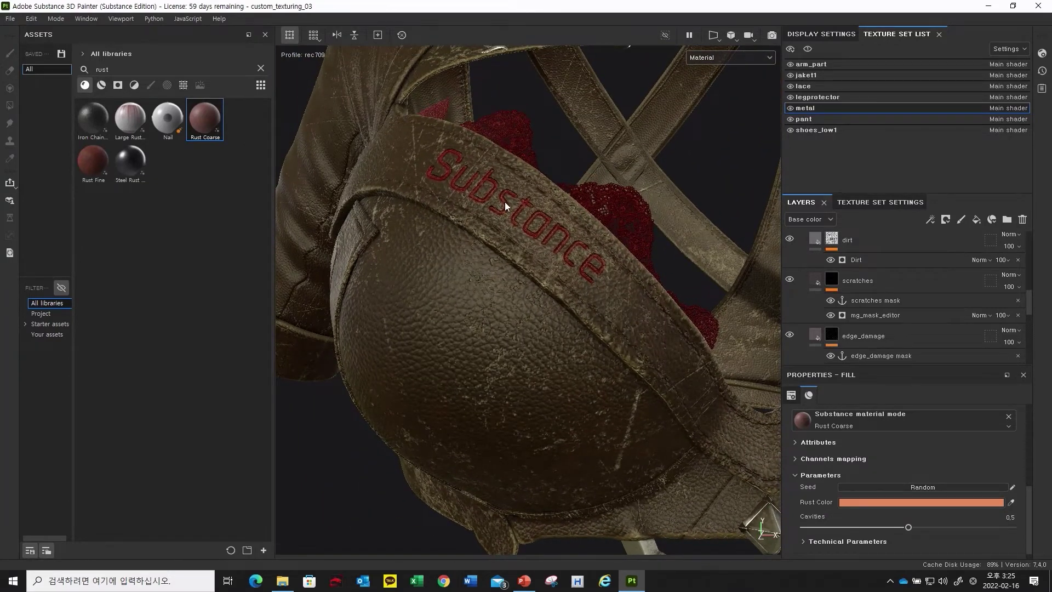
scroll(902, 328, down, 3)
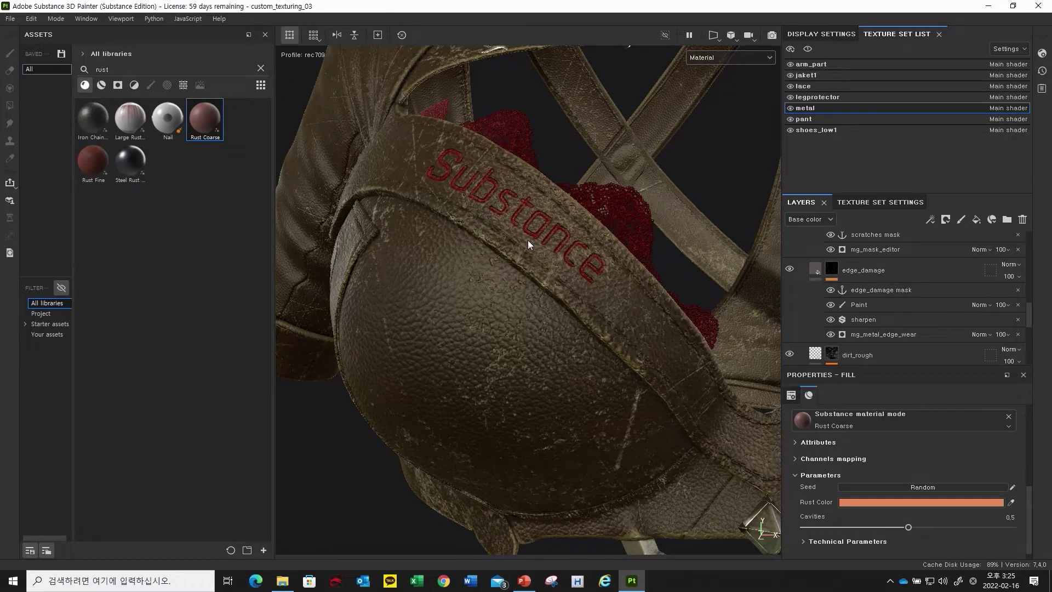
alt+drag(527, 240, 531, 238)
alt+drag(561, 277, 560, 310)
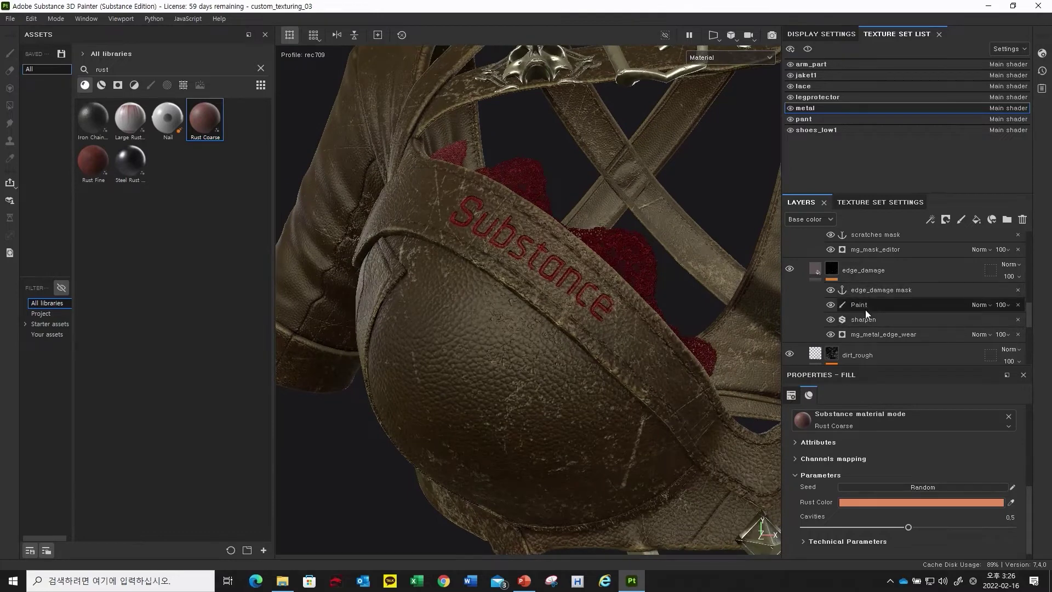
scroll(893, 307, down, 2)
scroll(888, 308, up, 2)
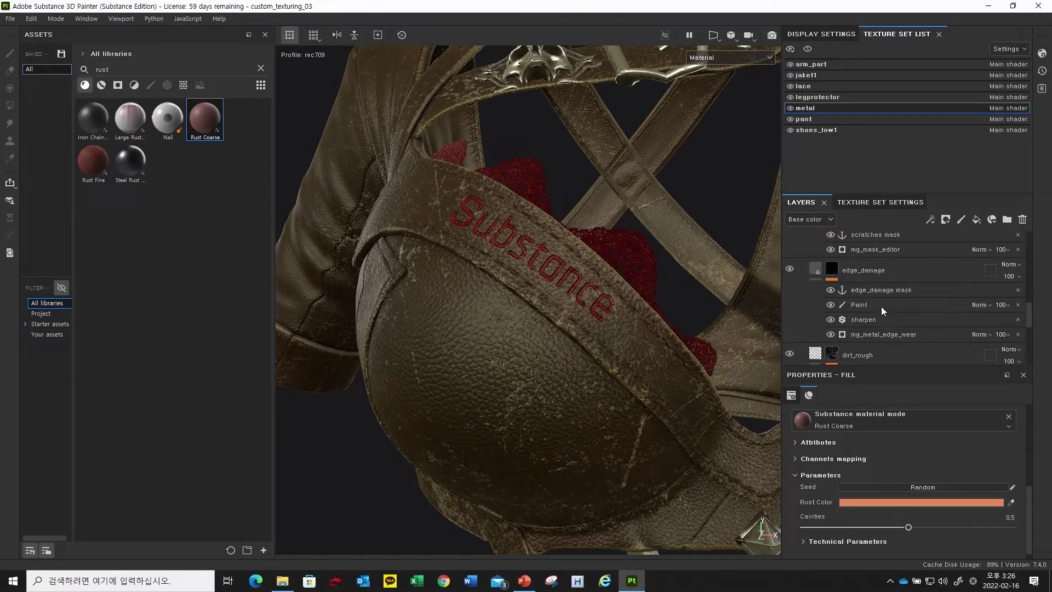
alt+drag(531, 318, 523, 299)
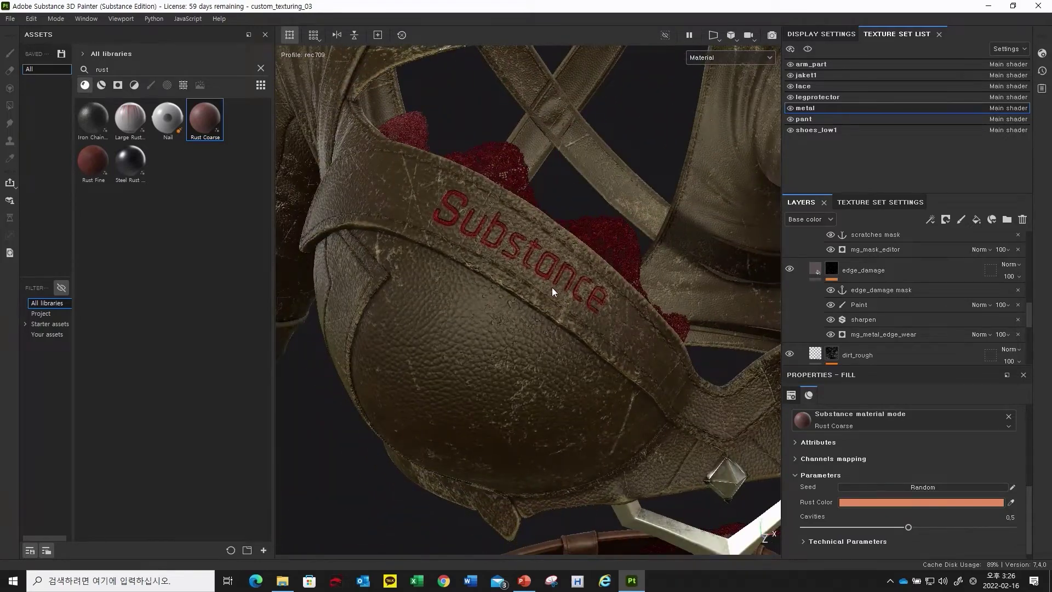
scroll(489, 245, up, 2)
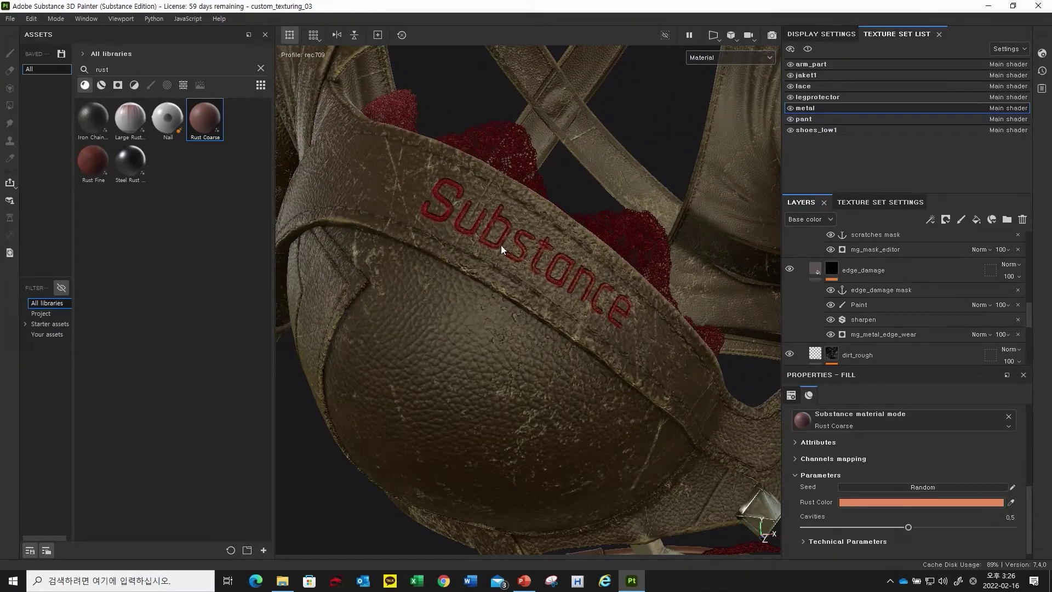
alt+drag(504, 221, 543, 316)
scroll(857, 313, up, 1)
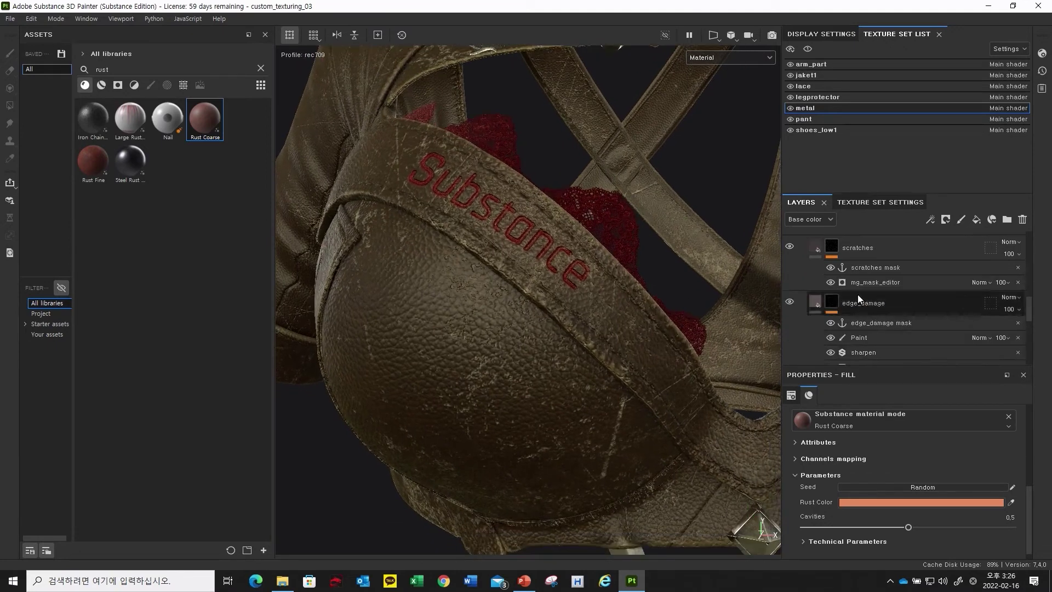
- Review the metal texture set's layer stack from edge_damage down to the base layer and back up to Fill layer 3
scroll(879, 311, down, 5)
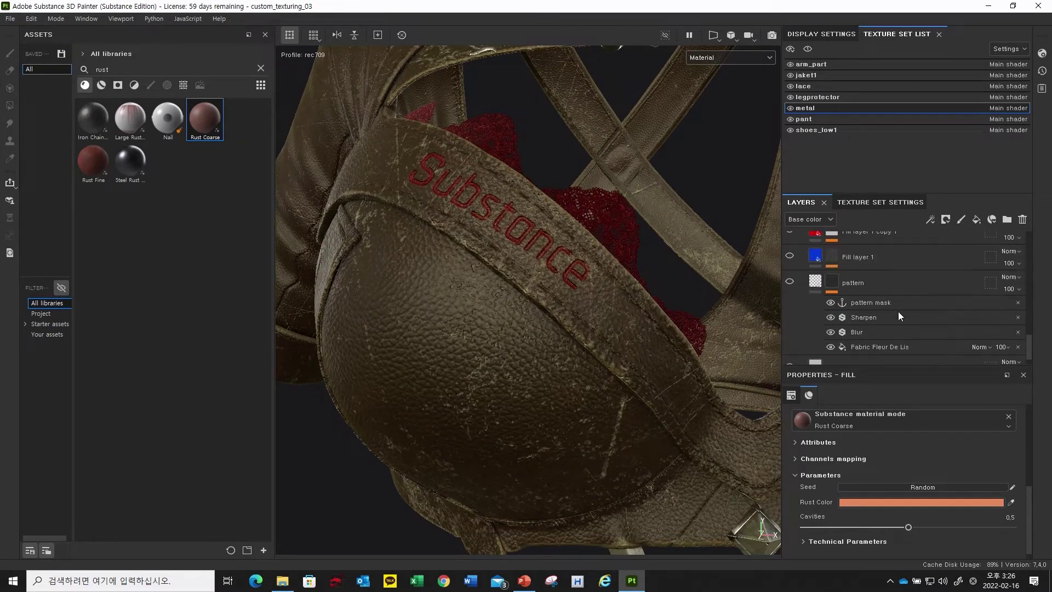
scroll(888, 313, up, 3)
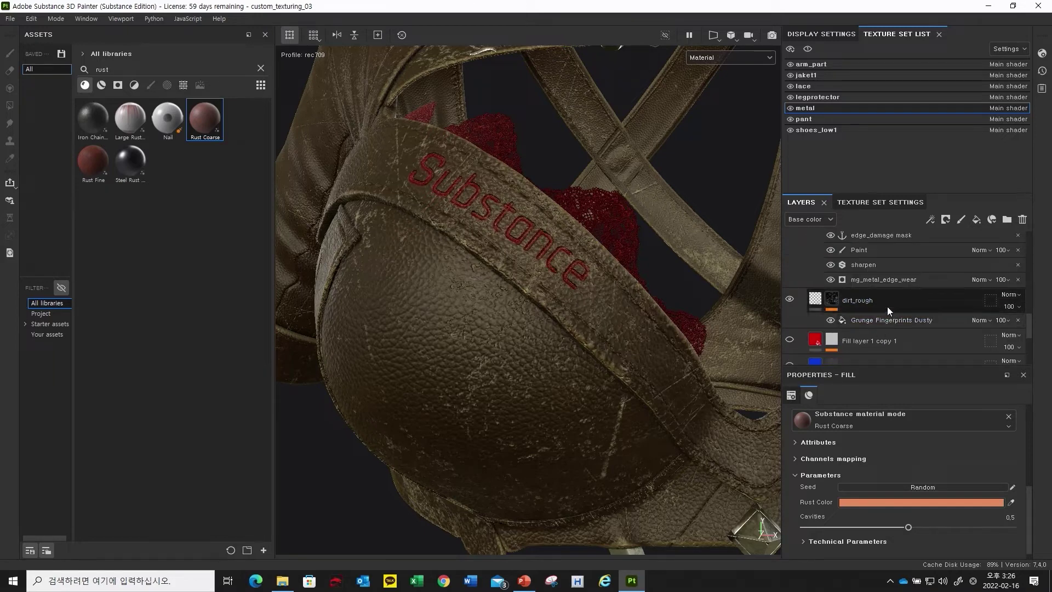
scroll(886, 308, up, 2)
scroll(881, 284, up, 1)
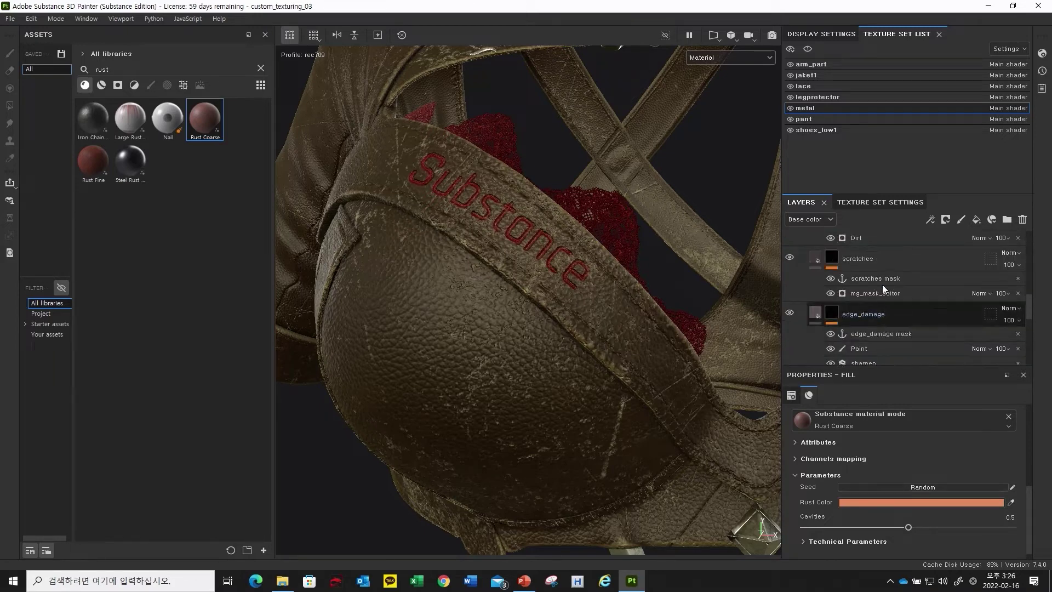
scroll(892, 295, down, 1)
scroll(890, 299, down, 3)
scroll(898, 308, down, 3)
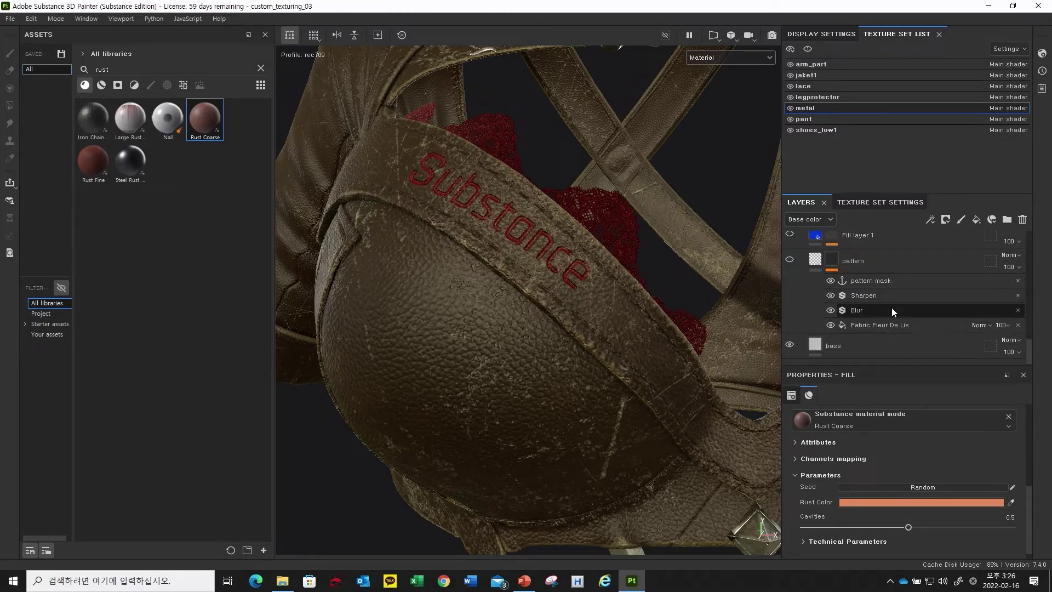
scroll(892, 311, up, 3)
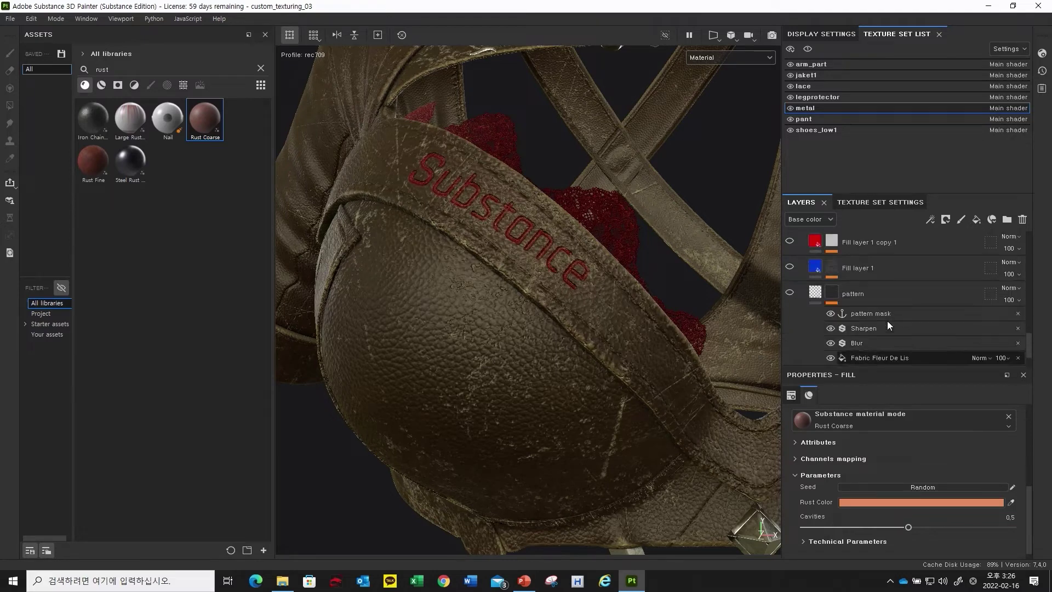
scroll(886, 304, up, 6)
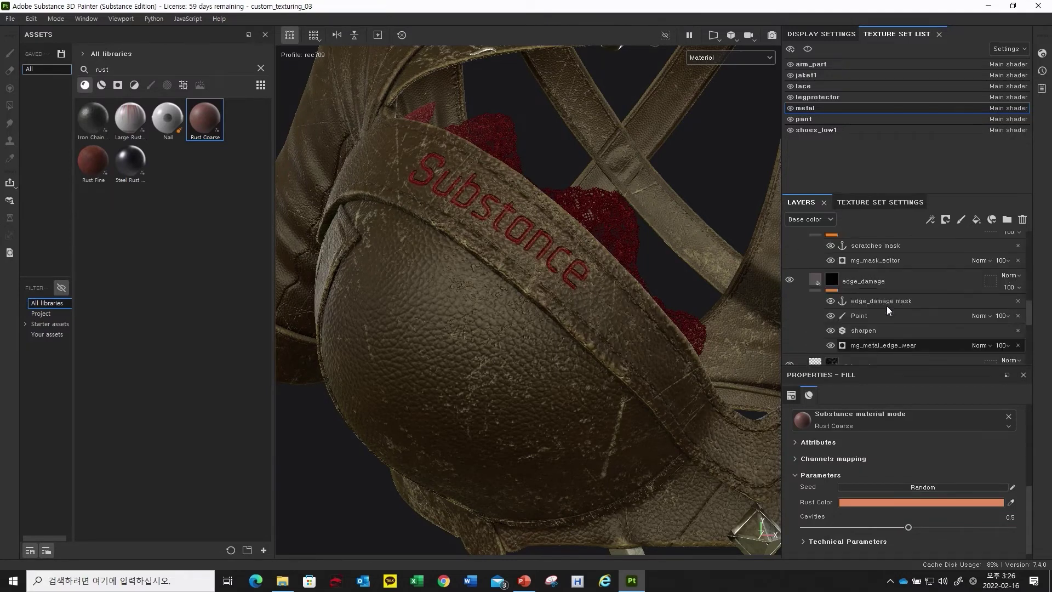
scroll(887, 304, up, 5)
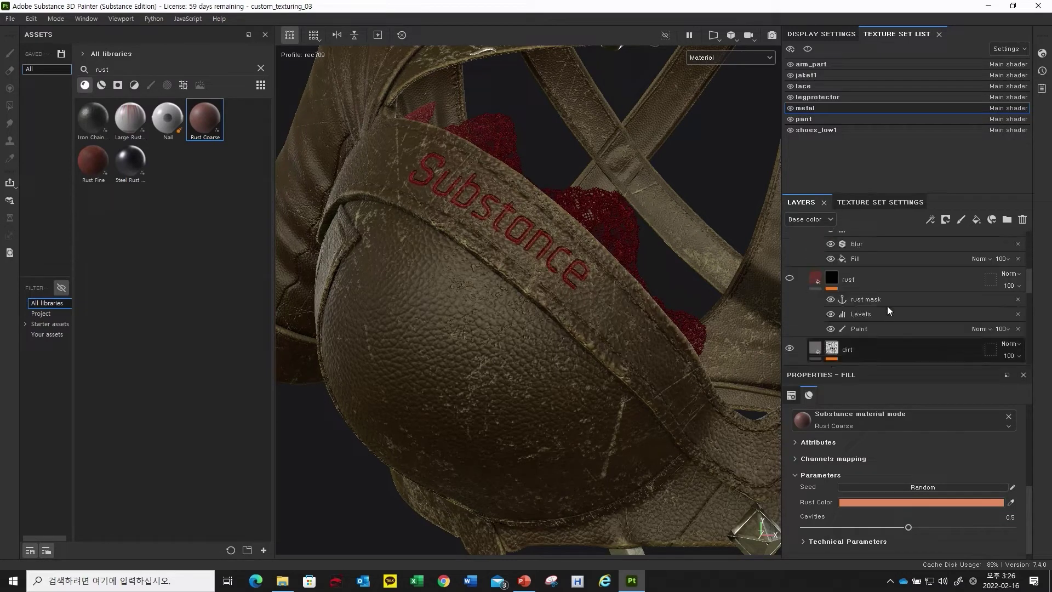
scroll(886, 306, up, 3)
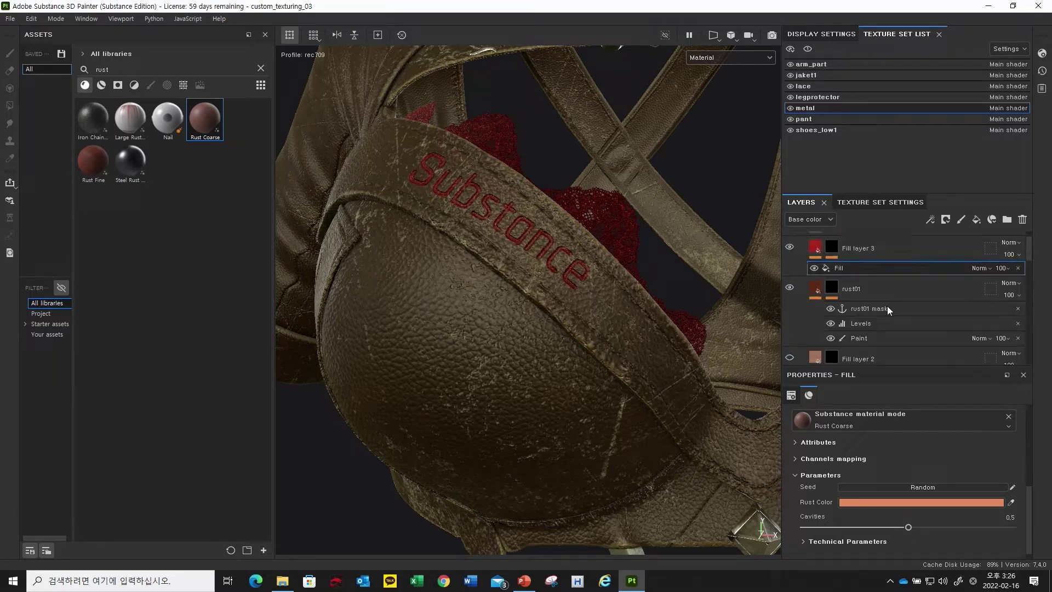
- Add a fill layer directly above the logo layer in the jaket1 texture set
click(814, 75)
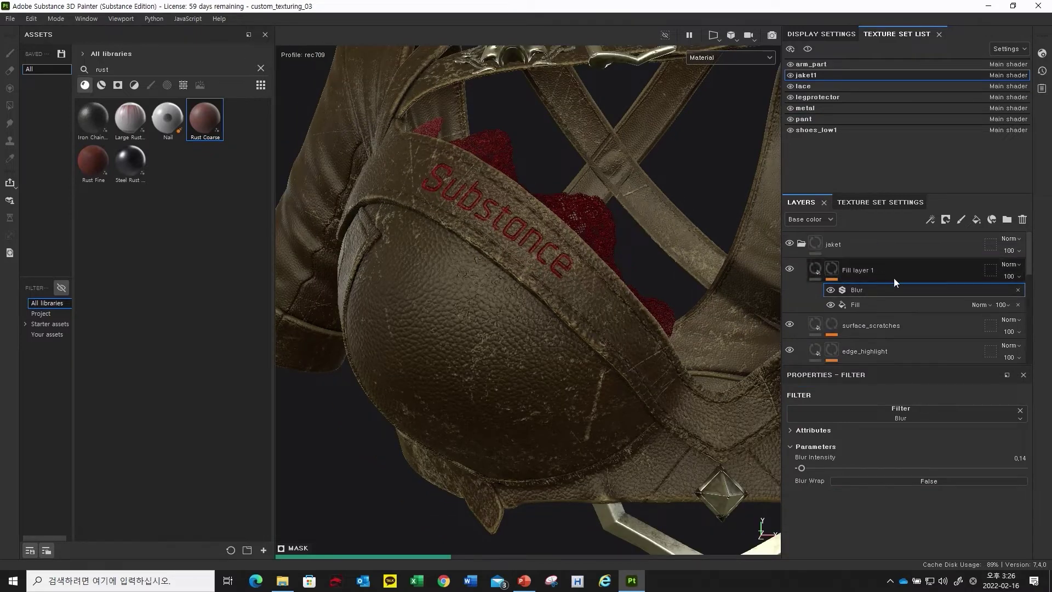
scroll(882, 282, down, 2)
scroll(886, 294, down, 1)
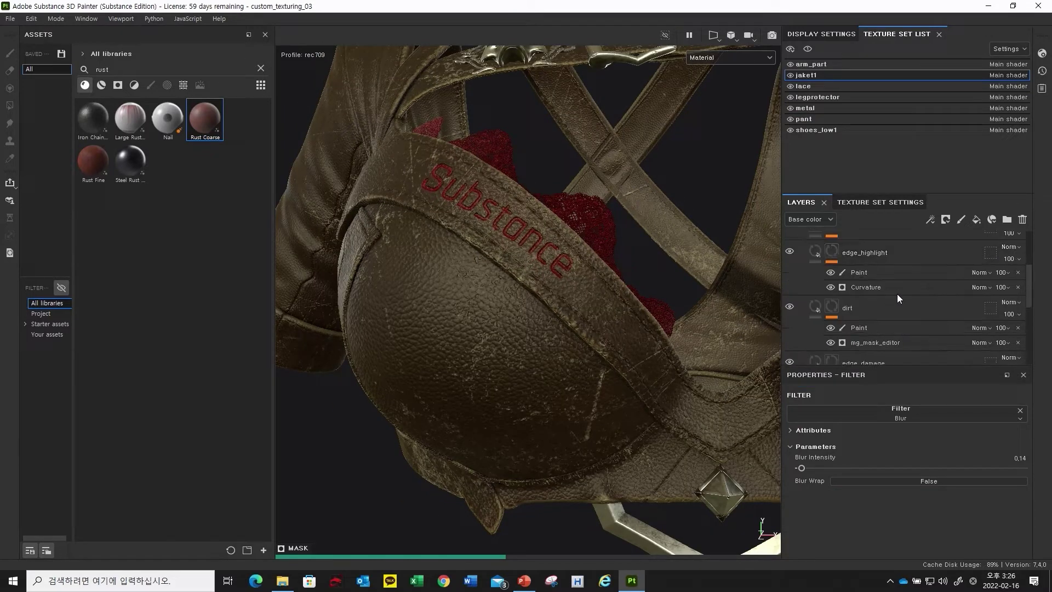
scroll(889, 312, down, 3)
scroll(883, 307, down, 2)
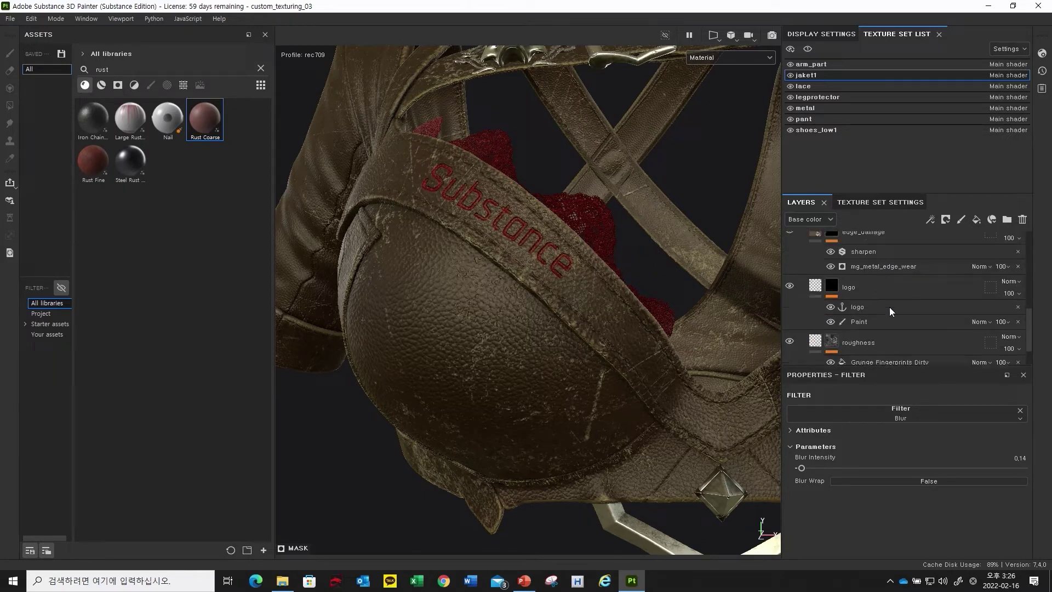
click(795, 259)
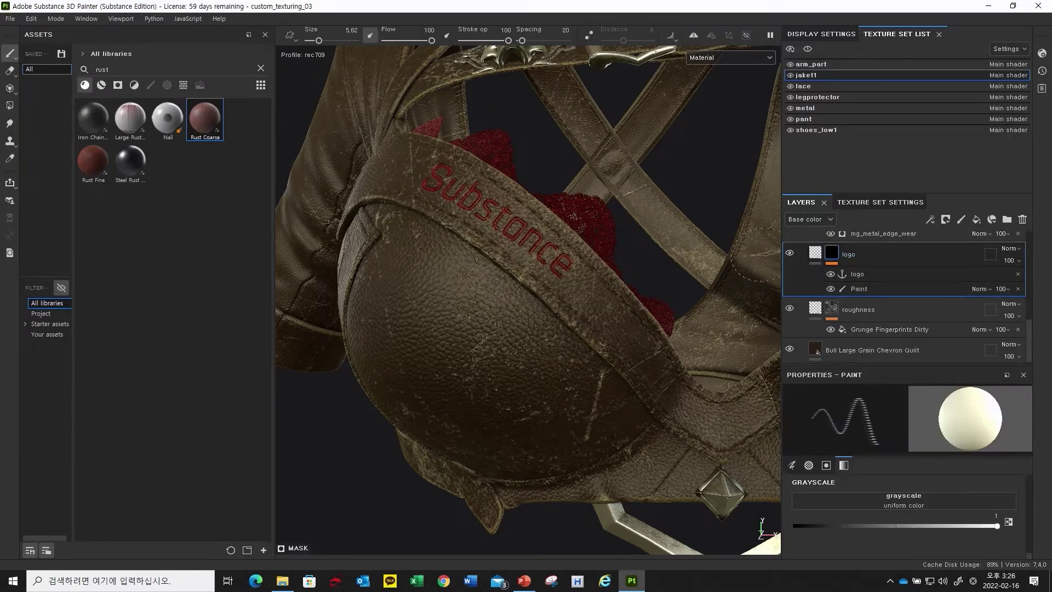
mouse_move(508, 279)
alt+mouse_down()
mouse_move(477, 296)
mouse_move(467, 287)
alt+mouse_up()
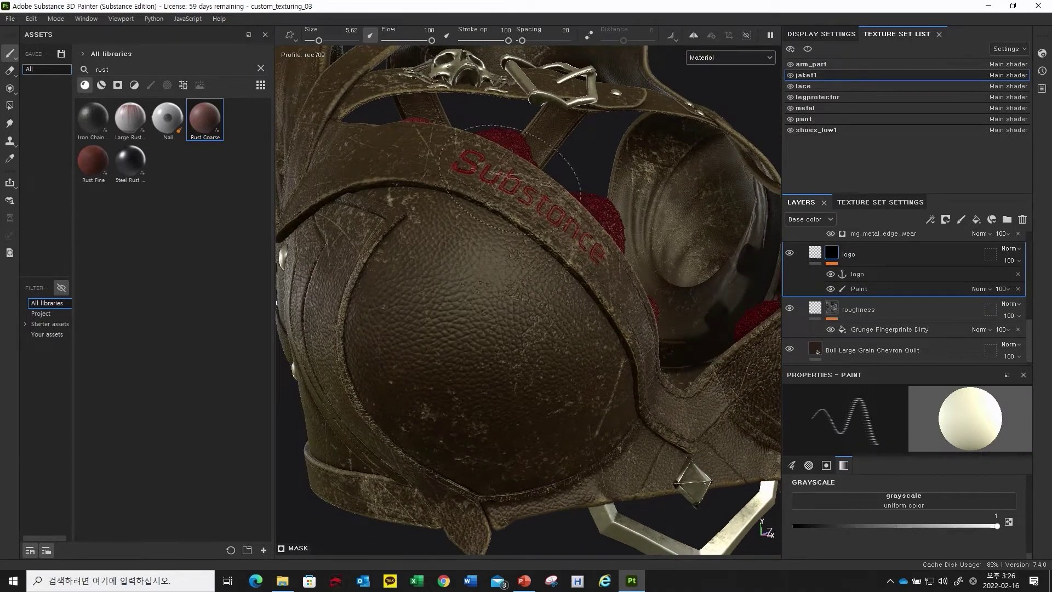
alt+drag(511, 179, 567, 183)
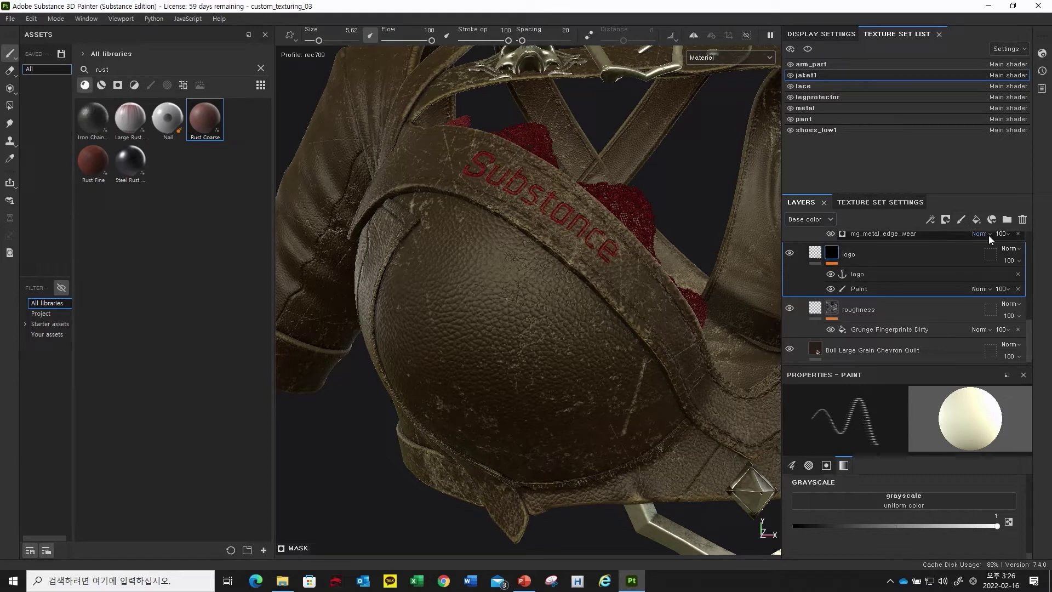
click(978, 220)
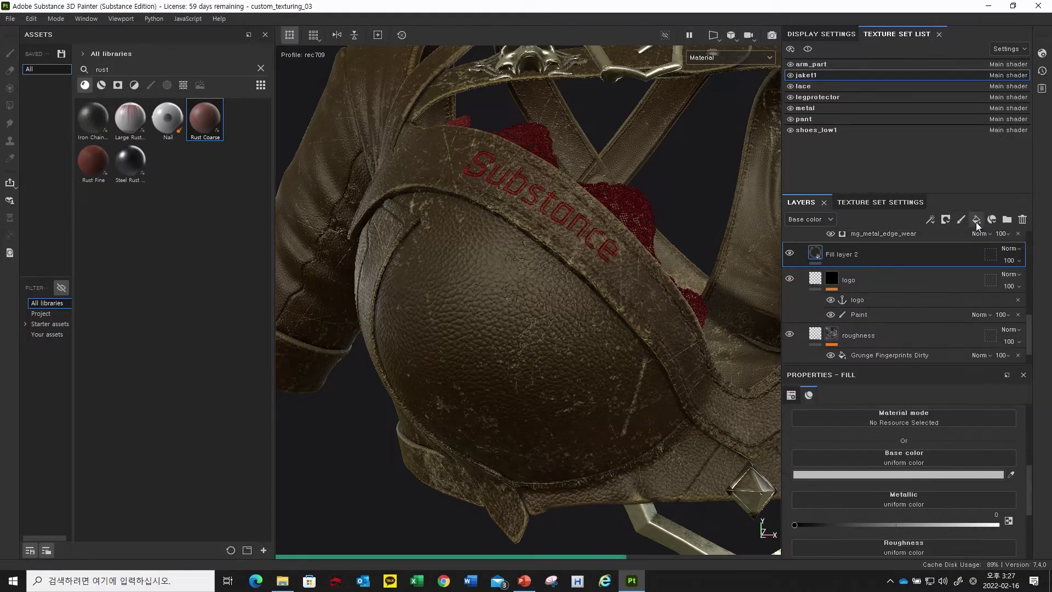
- Give the new Fill layer 2 a black mask and add a Paint effect to that mask
alt+drag(596, 277, 642, 278)
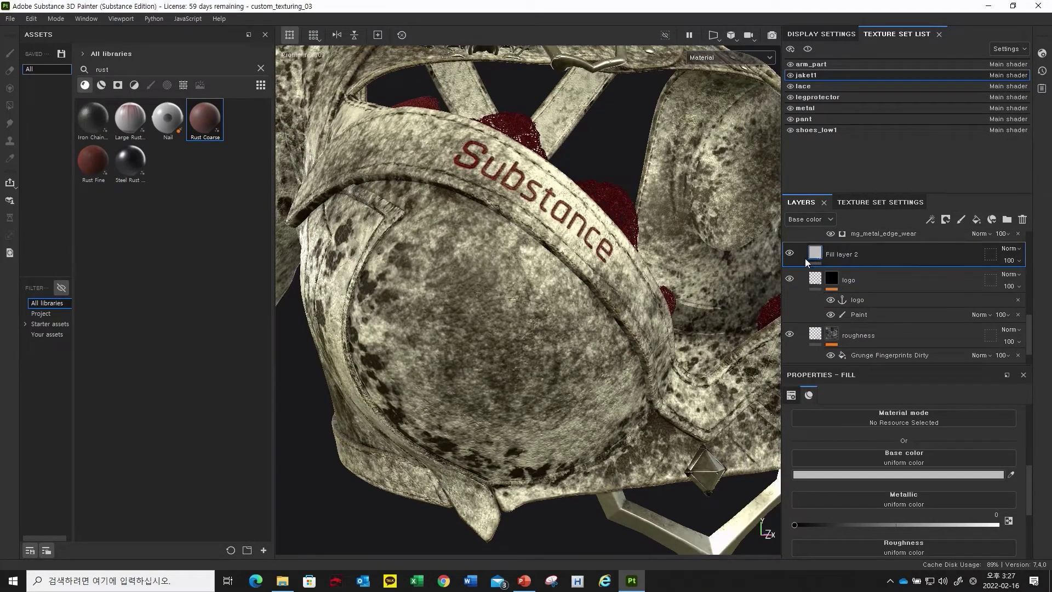
alt+drag(602, 307, 603, 317)
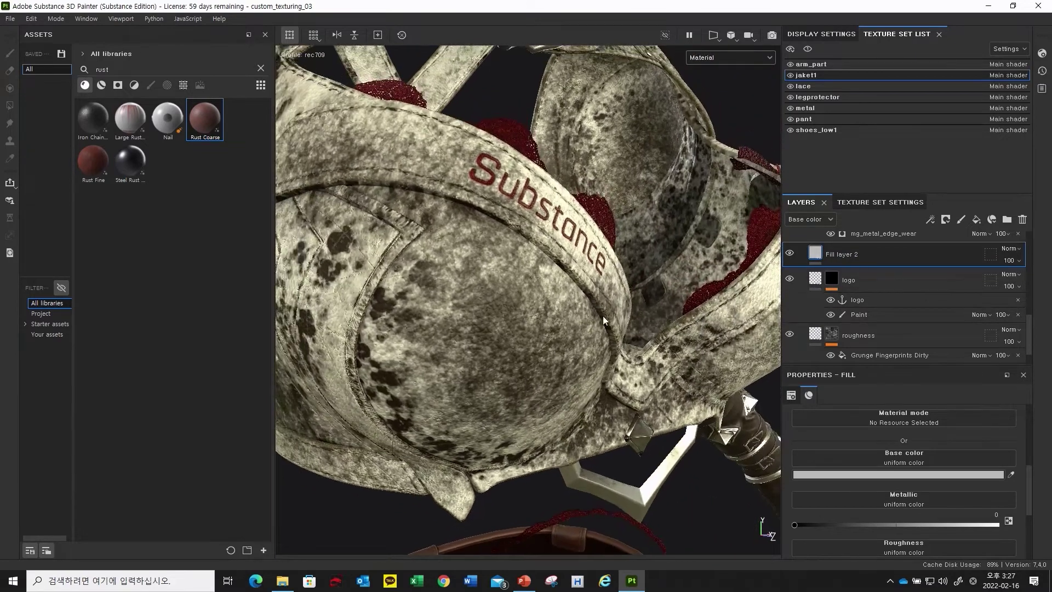
scroll(877, 282, up, 2)
scroll(820, 317, down, 2)
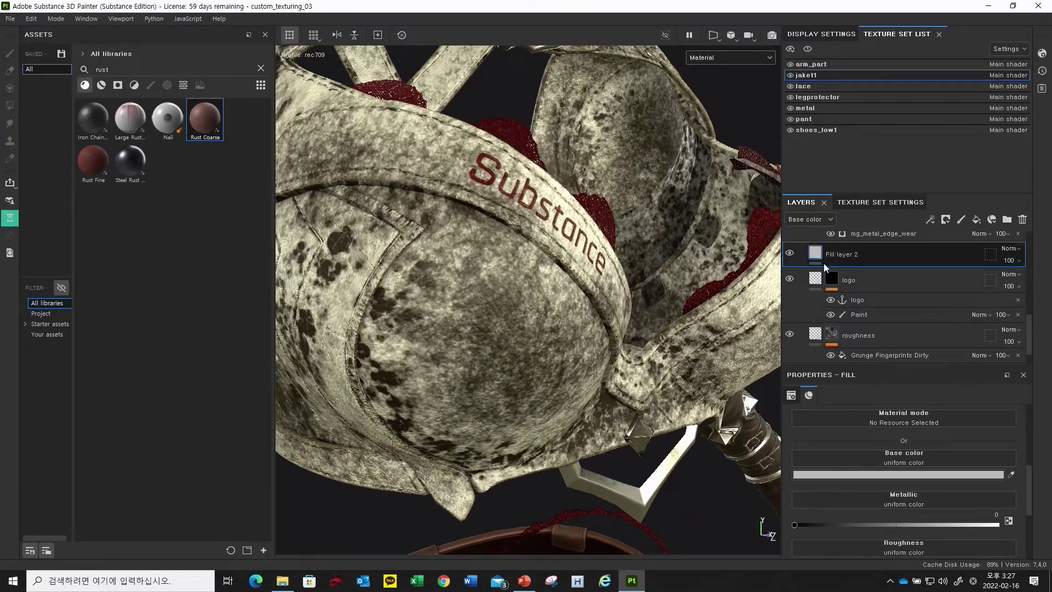
right_click(820, 252)
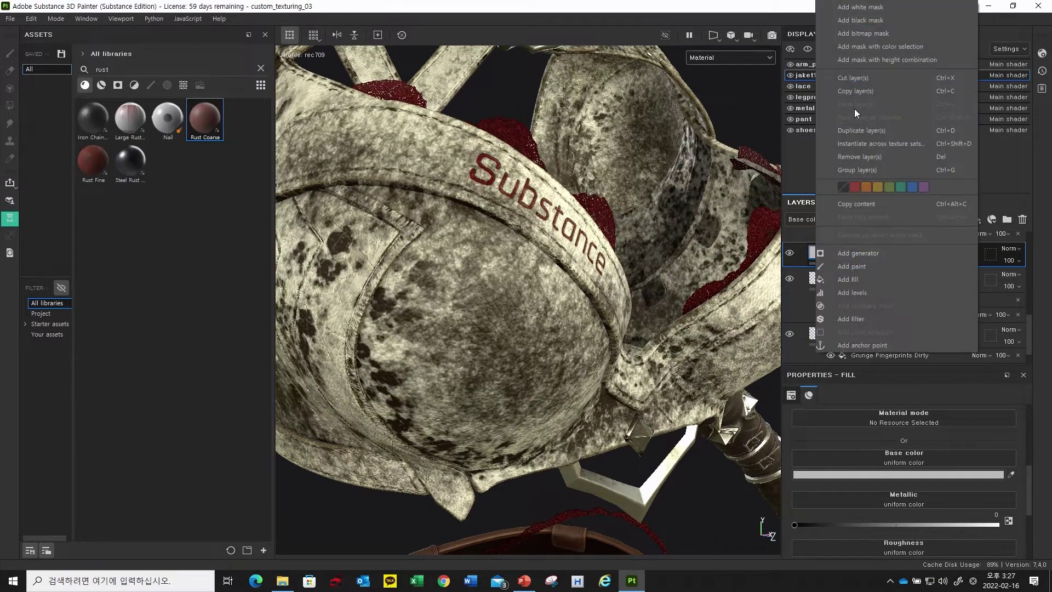
click(861, 20)
alt+drag(526, 285, 518, 299)
scroll(518, 286, up, 1)
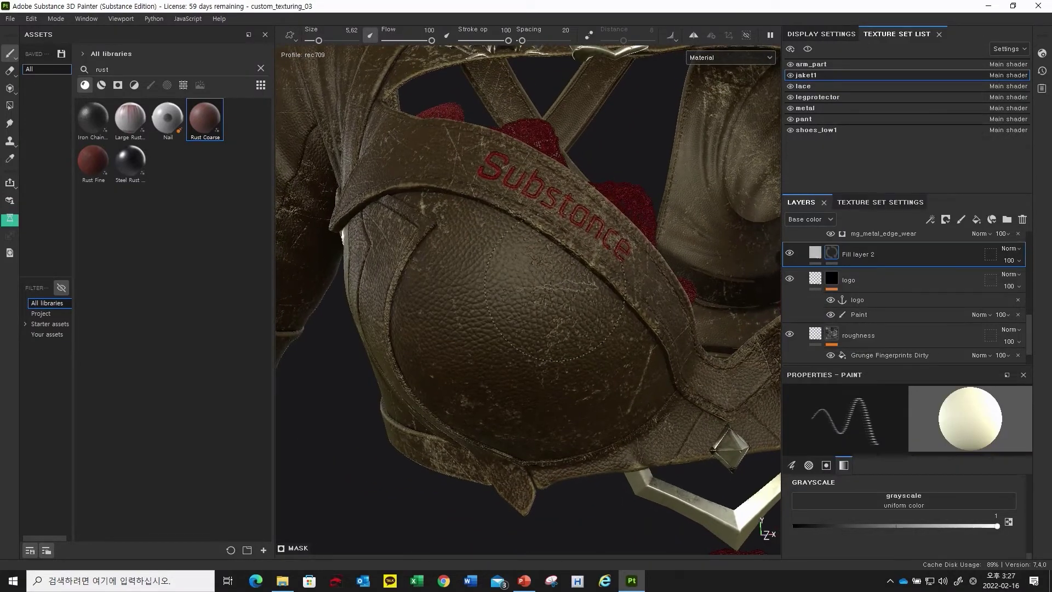
right_click(833, 255)
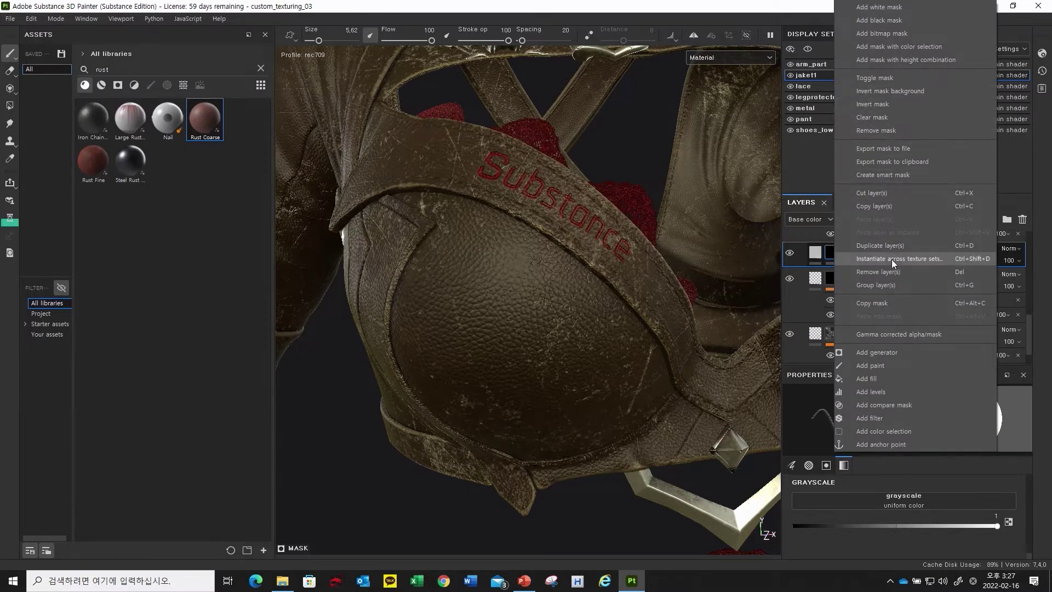
click(884, 365)
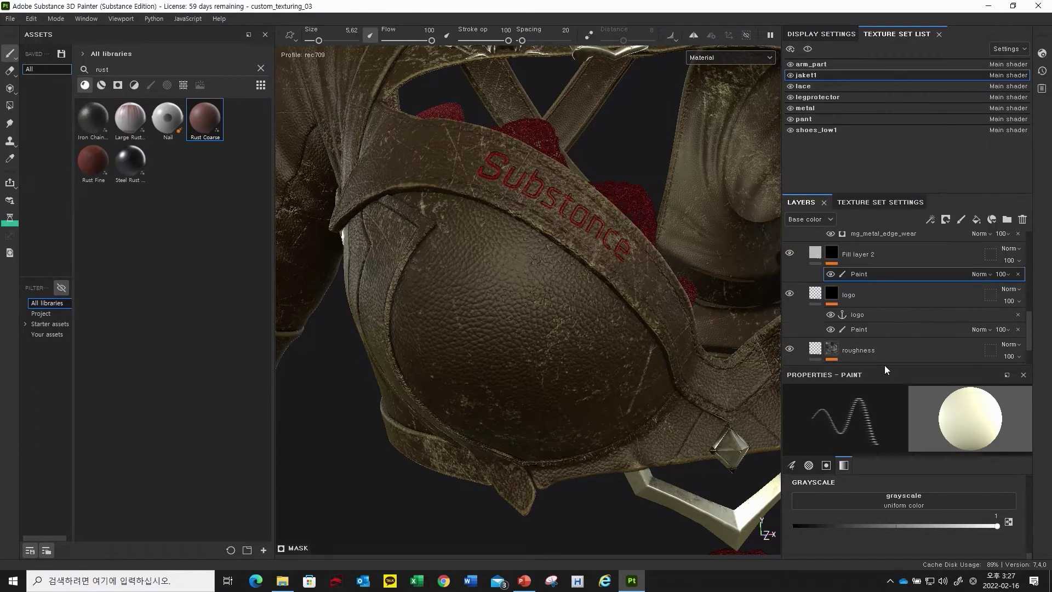
- Load the circled-cross alpha into the mask brush and line it up over the jacket's rounded leather cup
alt+drag(430, 280, 515, 307)
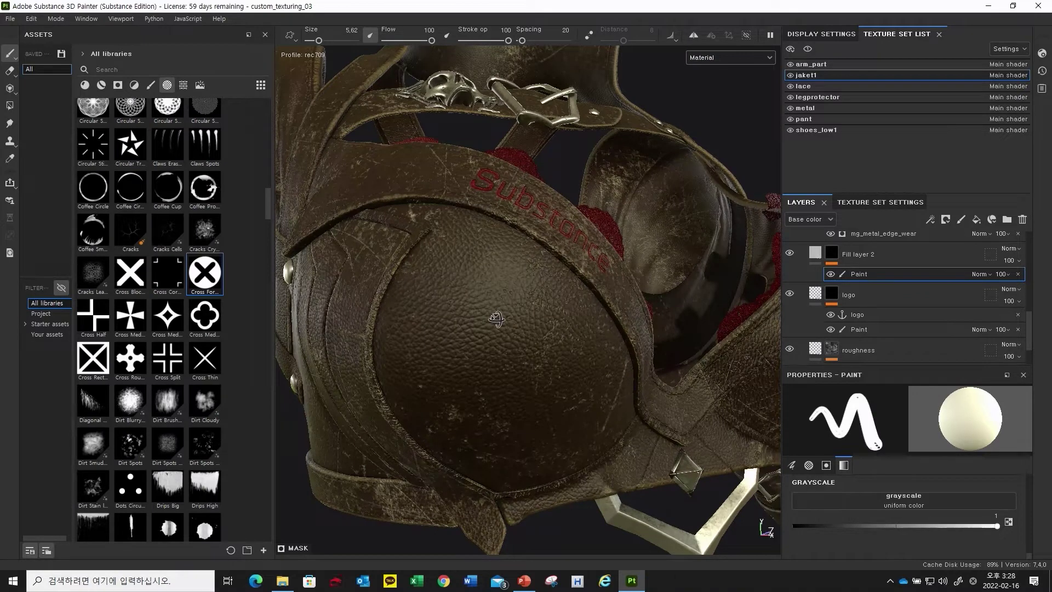
alt+drag(496, 319, 507, 324)
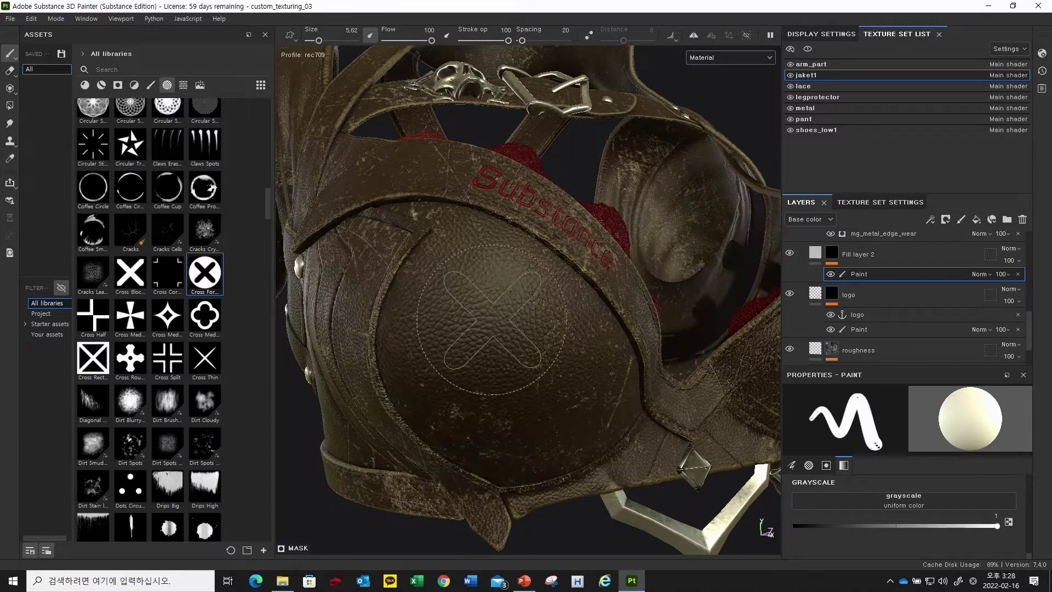
alt+drag(493, 320, 495, 319)
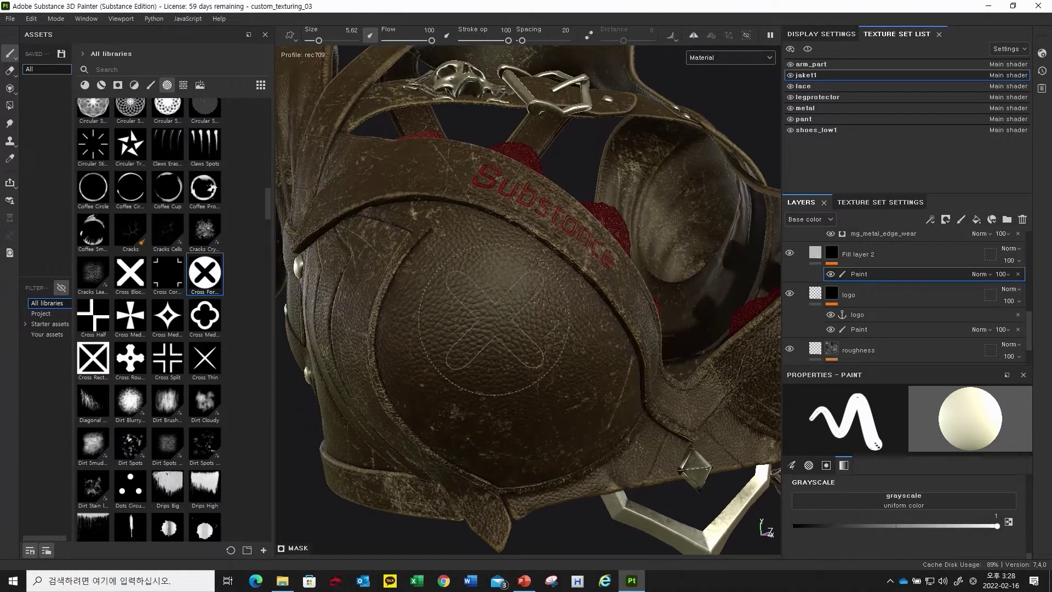
- Limit Fill layer 2 to the height channel and set its Height to -0.0769
click(817, 256)
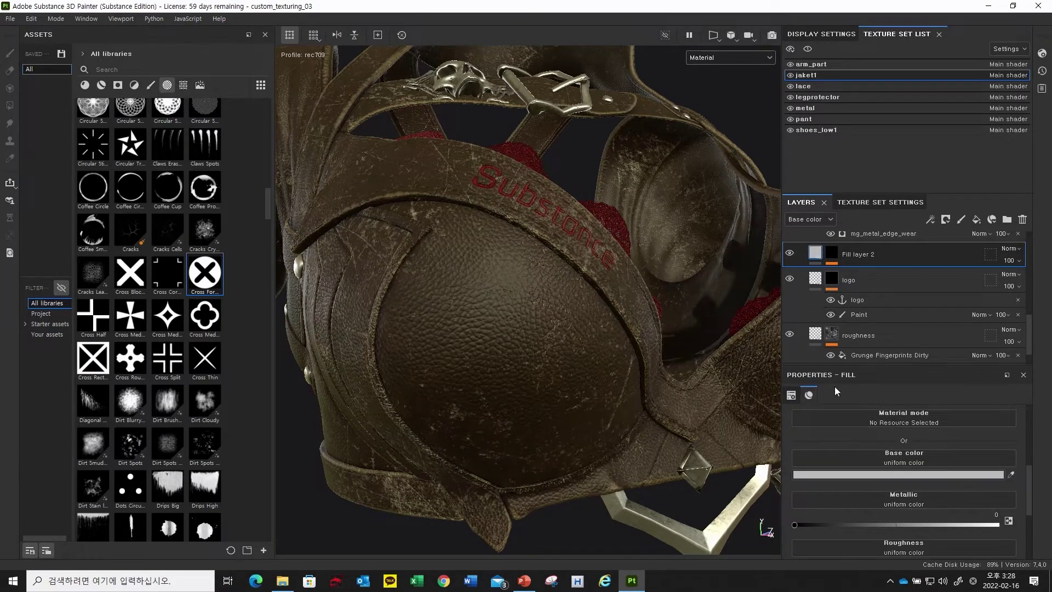
scroll(860, 422, up, 3)
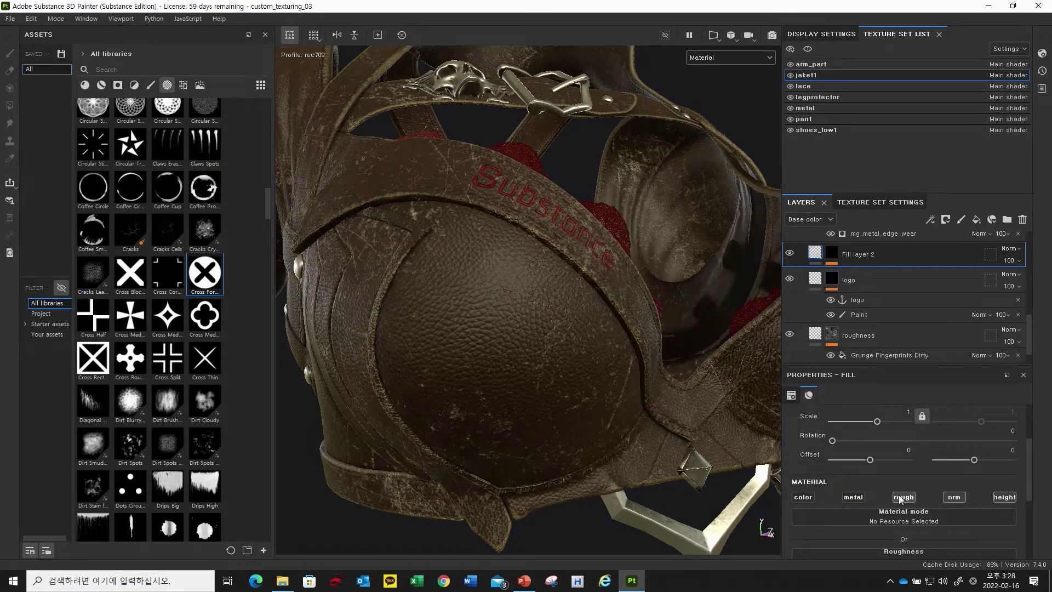
scroll(976, 500, down, 2)
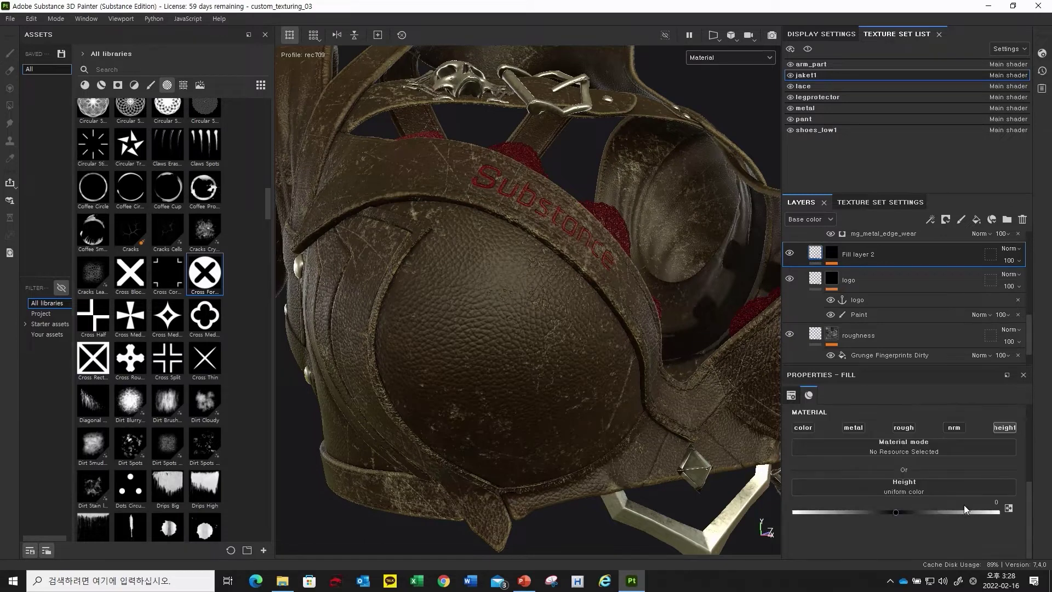
drag(893, 512, 889, 512)
- Stamp the circled-cross alpha once on the leather cup in the Paint effect of Fill layer 2's mask
click(828, 257)
click(850, 275)
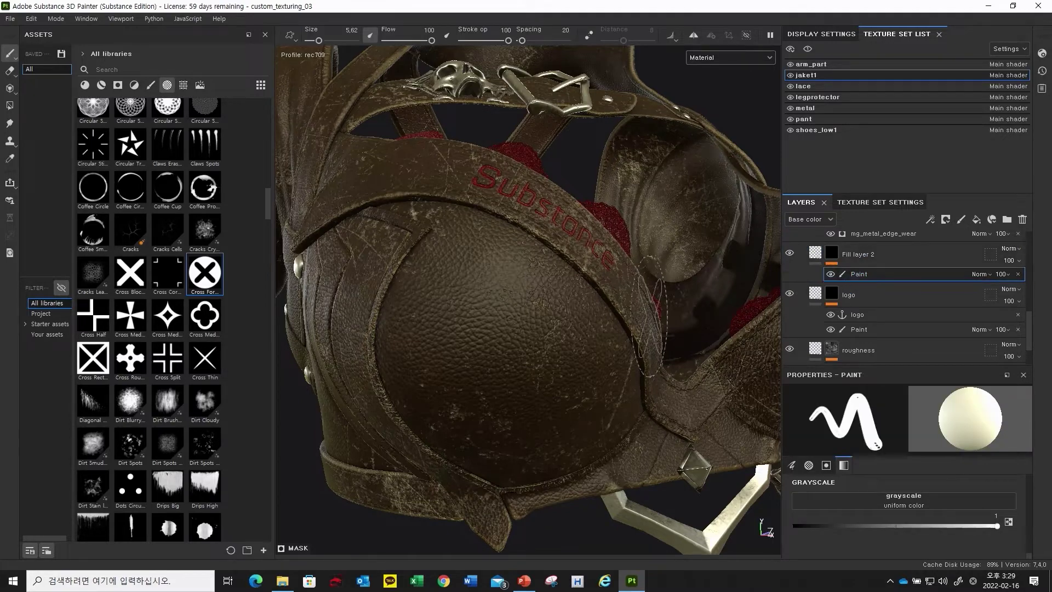
click(495, 334)
mouse_move(549, 318)
alt+mouse_down()
mouse_move(540, 324)
mouse_move(518, 307)
mouse_move(486, 329)
mouse_move(471, 323)
mouse_move(536, 315)
mouse_move(466, 321)
mouse_move(493, 329)
mouse_move(548, 280)
mouse_move(545, 288)
alt+mouse_up()
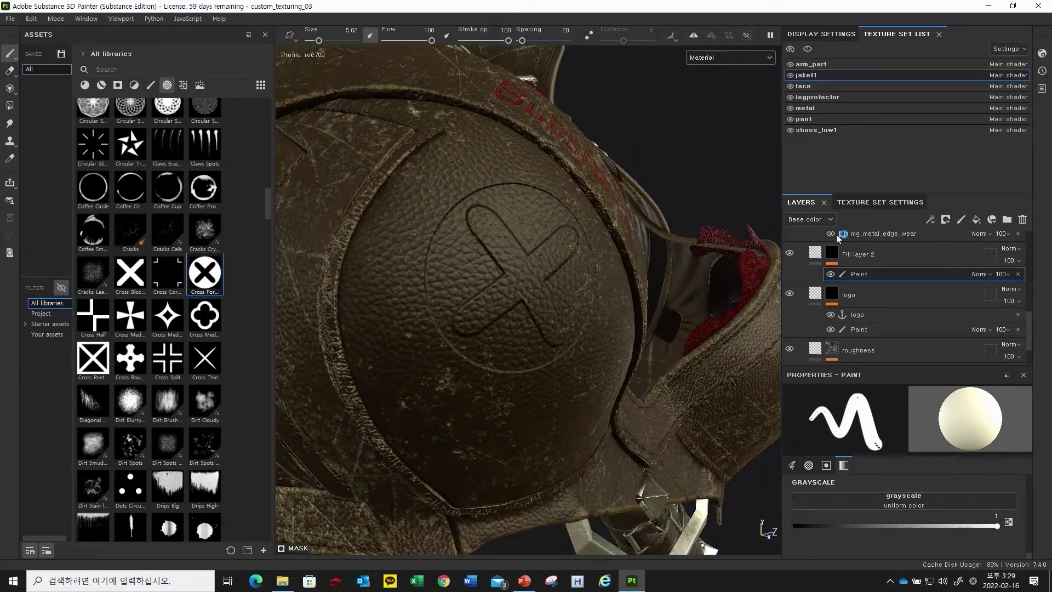
- Rename Fill layer 2 as logo2
click(862, 256)
double_click(864, 255)
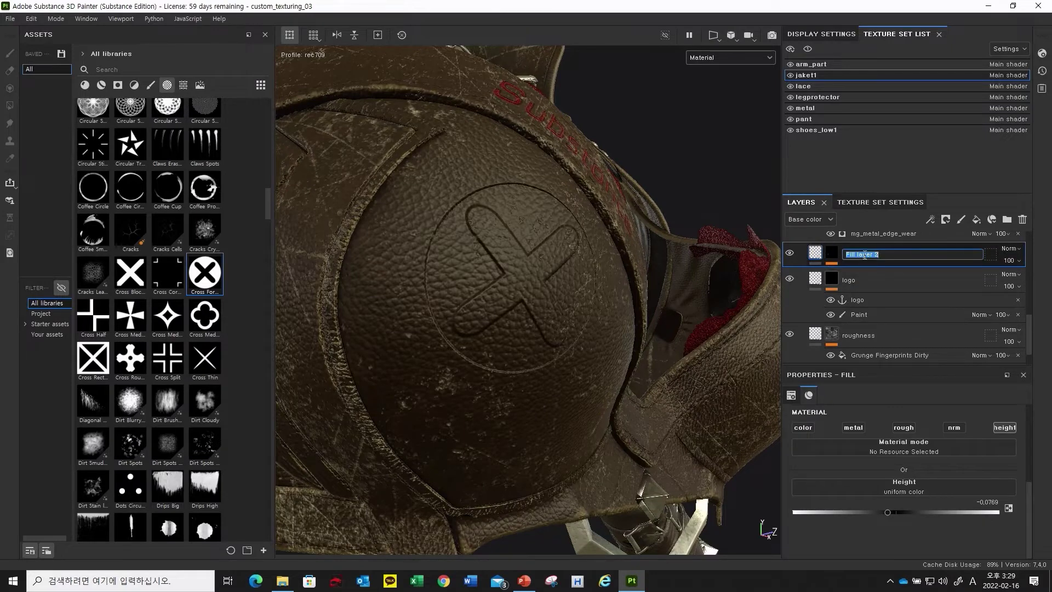
text(logo2)
key(Return)
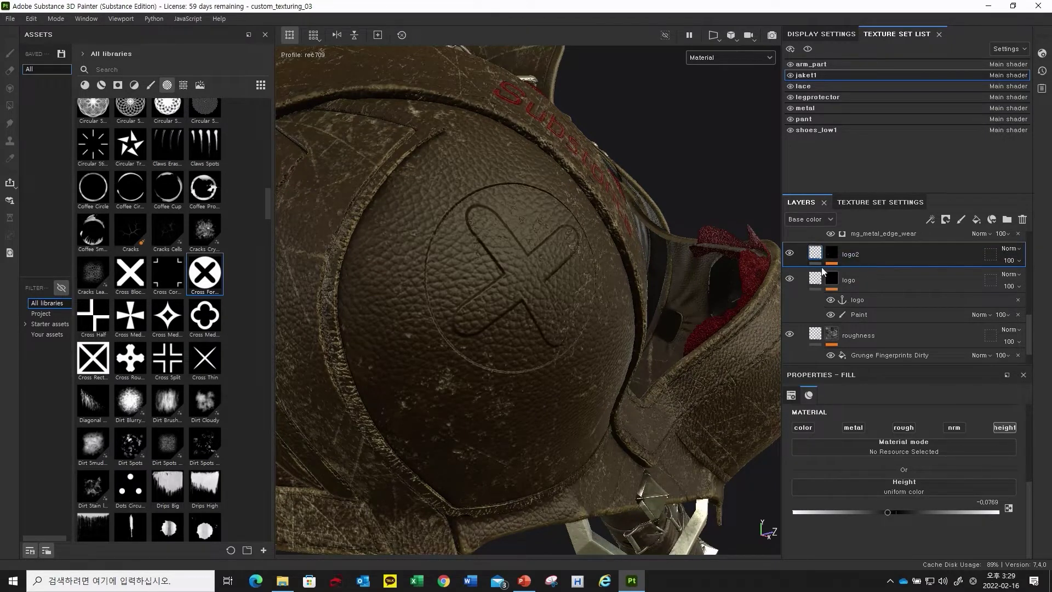
- Review the jacket layers above logo2 and inspect the stamped cross emblem on the leather up close
scroll(899, 344, up, 3)
scroll(885, 308, down, 5)
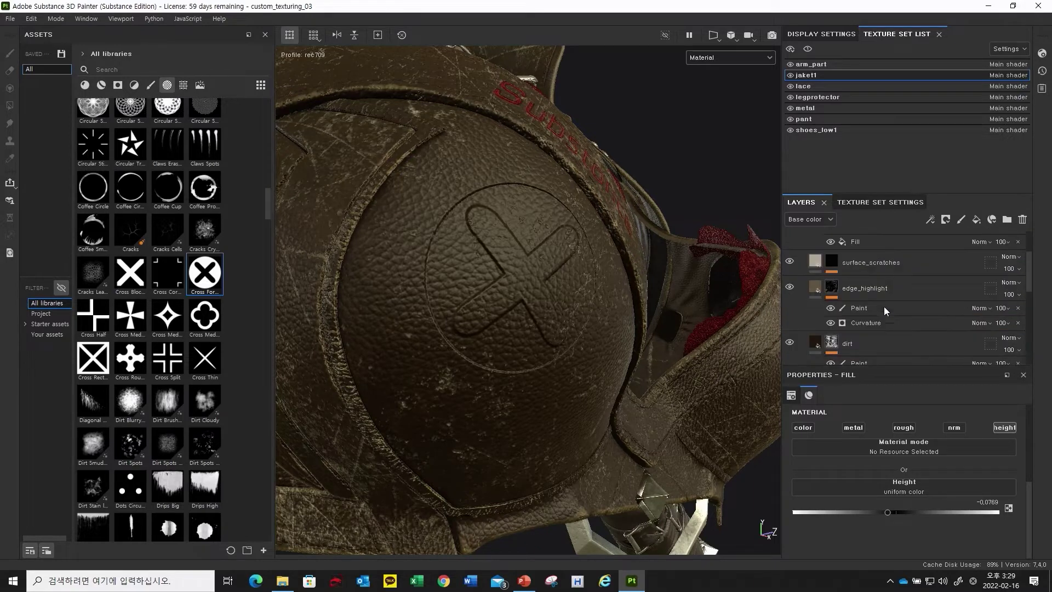
scroll(894, 311, up, 2)
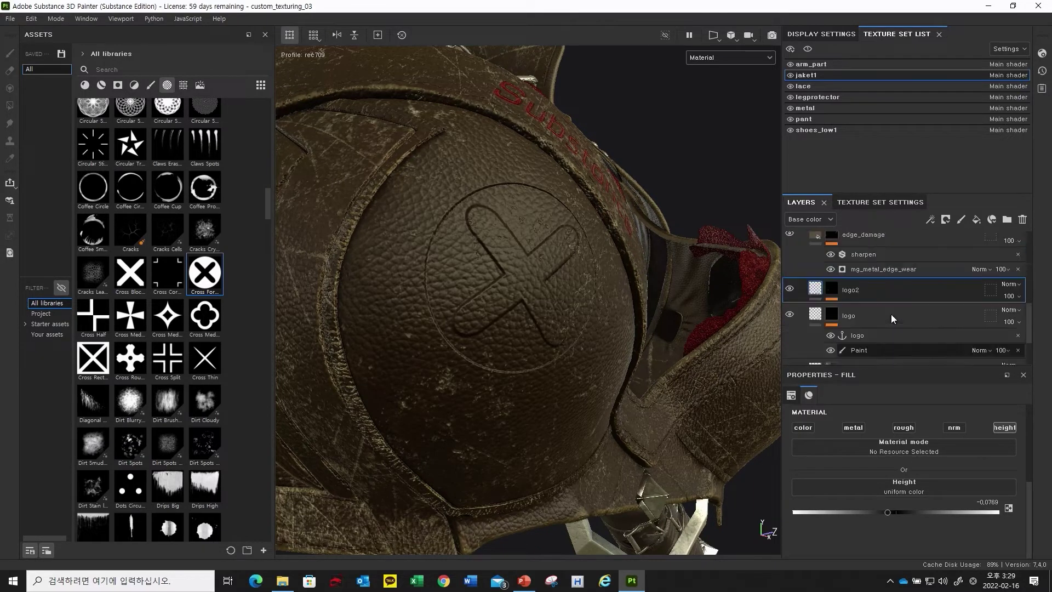
alt+drag(521, 282, 499, 338)
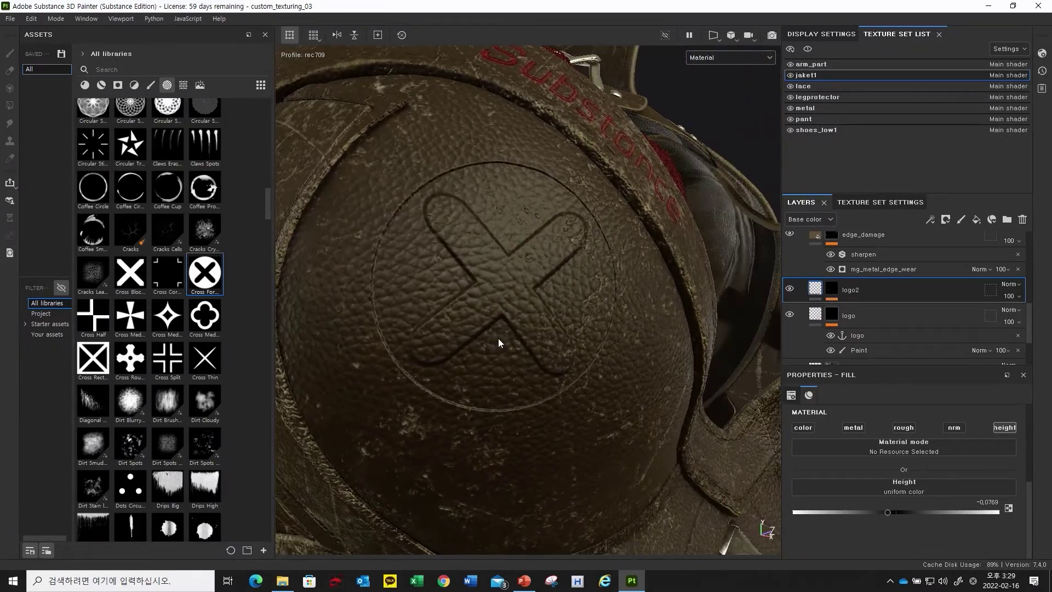
- Select the Paint effect in logo2's mask and inspect the cross emblem on the leather from several angles
click(835, 289)
click(866, 312)
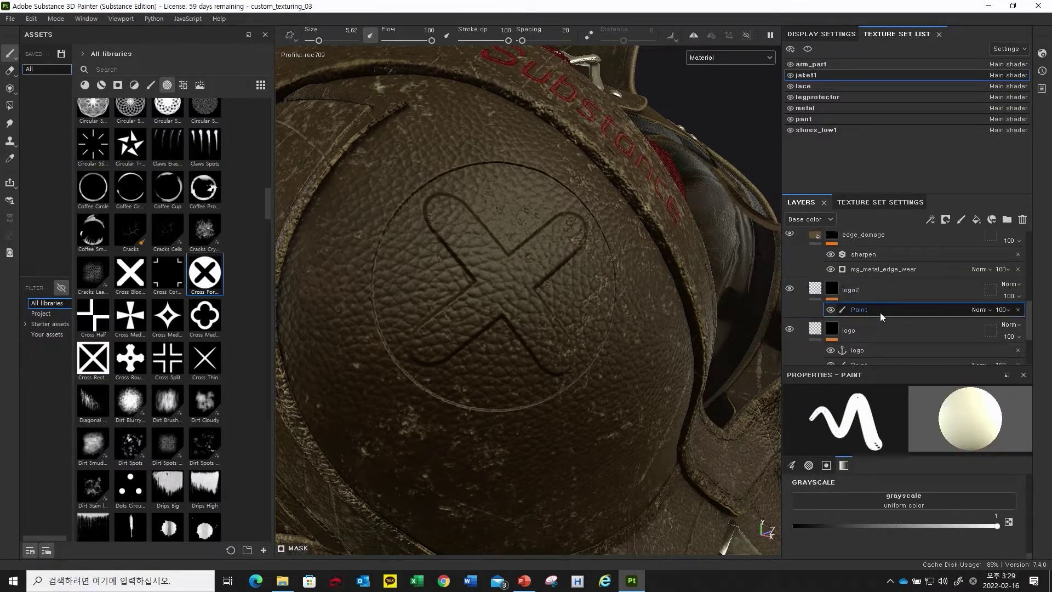
alt+drag(477, 285, 495, 293)
alt+drag(494, 378, 554, 383)
alt+drag(570, 249, 663, 244)
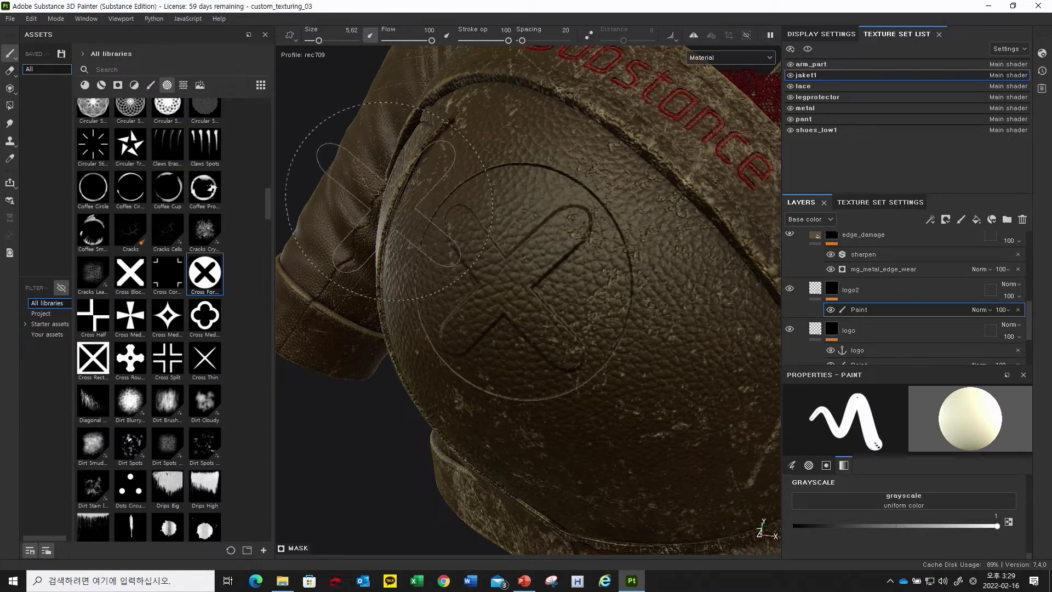
alt+drag(642, 159, 403, 153)
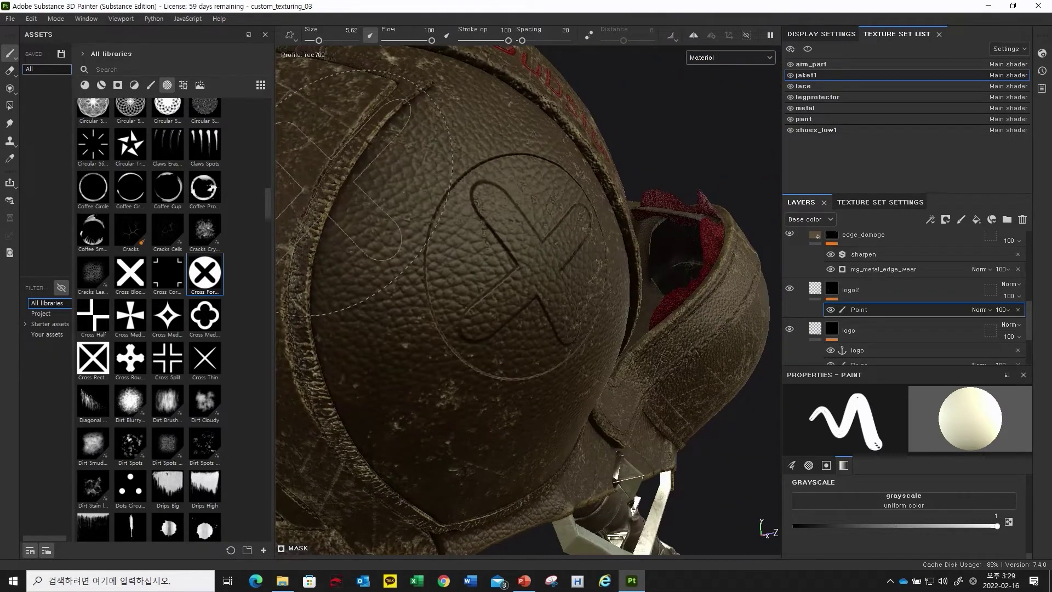
mouse_move(566, 333)
alt+mouse_down()
mouse_move(546, 335)
mouse_move(499, 237)
alt+mouse_up()
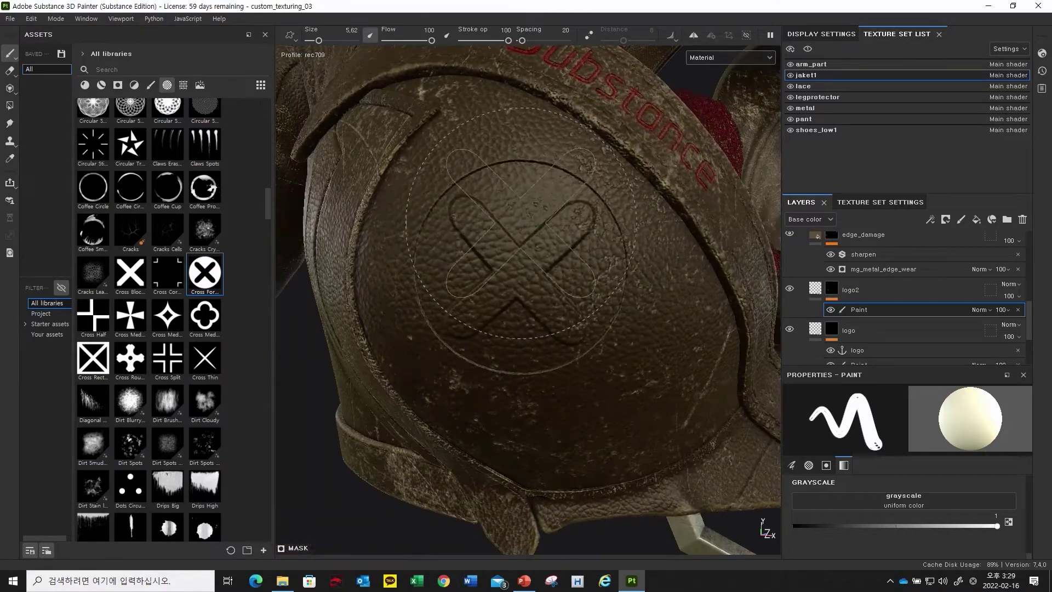
mouse_move(557, 254)
alt+mouse_down()
mouse_move(518, 201)
mouse_move(568, 248)
mouse_move(564, 276)
mouse_move(509, 290)
mouse_move(525, 266)
mouse_move(515, 241)
alt+mouse_up()
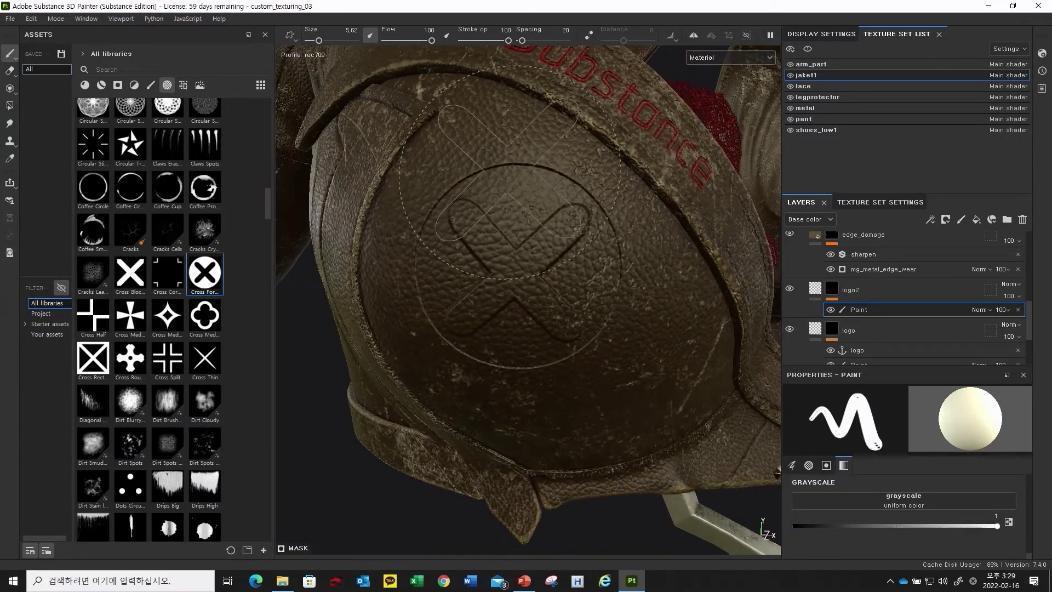
mouse_move(545, 307)
alt+mouse_down()
mouse_move(538, 280)
mouse_move(554, 277)
alt+mouse_up()
- Add an anchor point above the Paint effect in logo2's mask
scroll(877, 337, down, 1)
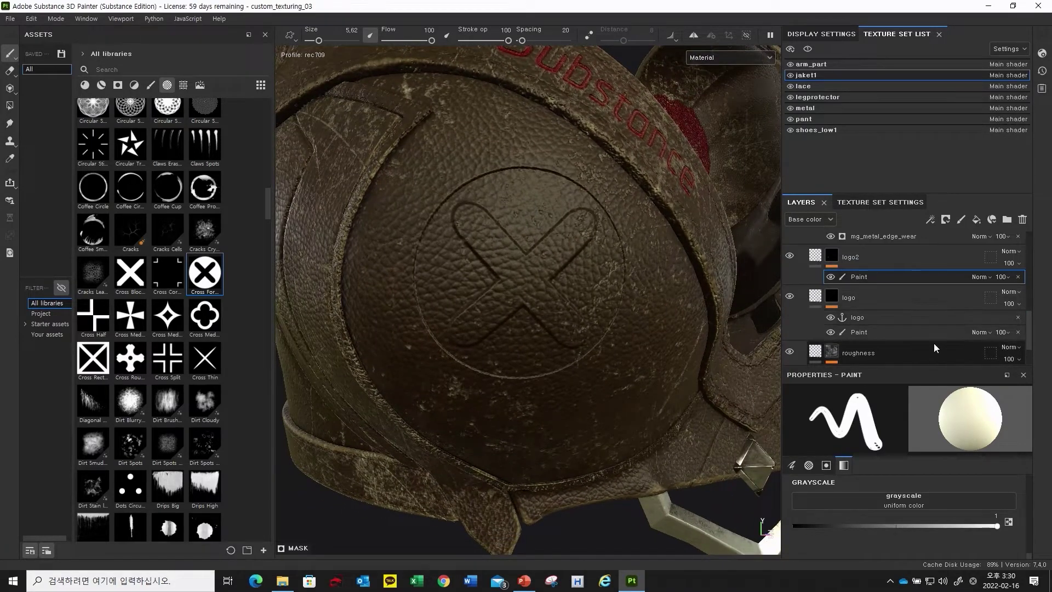
mouse_move(527, 269)
alt+mouse_down()
mouse_move(502, 262)
mouse_move(515, 263)
alt+mouse_up()
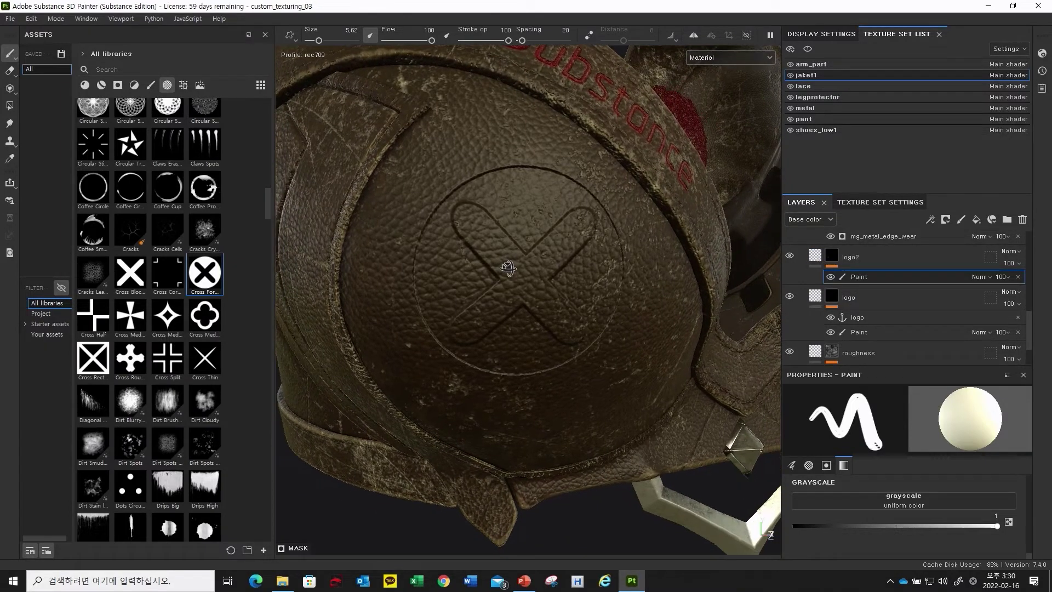
right_click(863, 277)
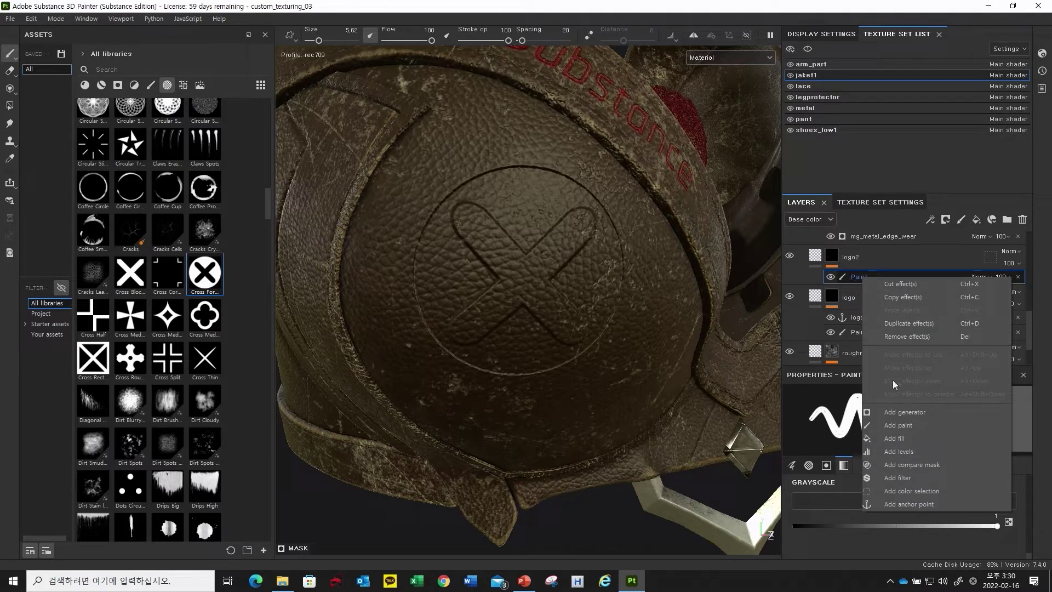
click(916, 504)
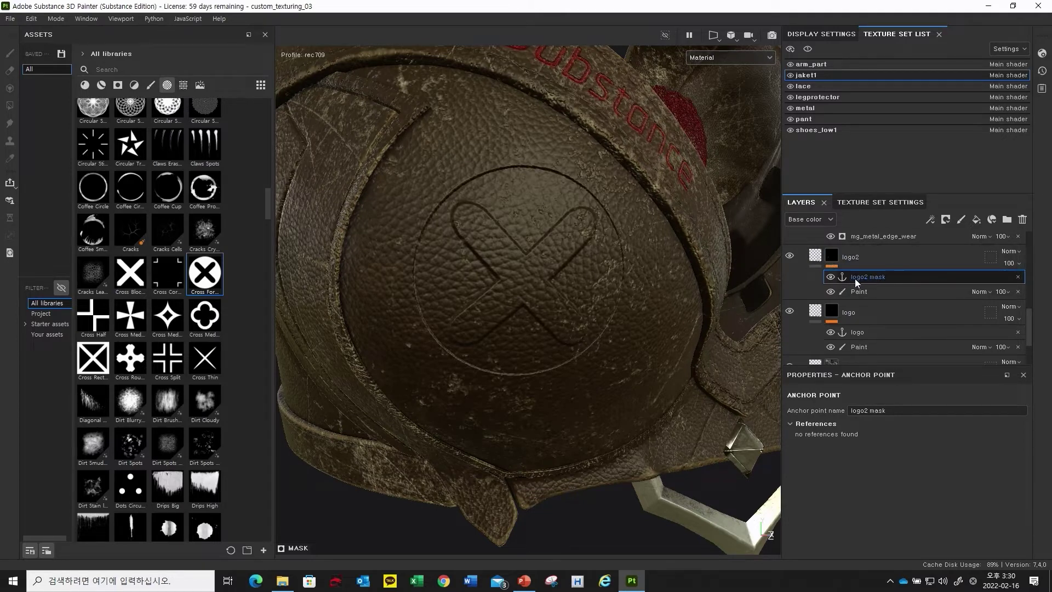
- Compare the leather with edge_damage hidden and shown, and review the parameters of its mg_metal_edge_wear generator
scroll(858, 277, up, 2)
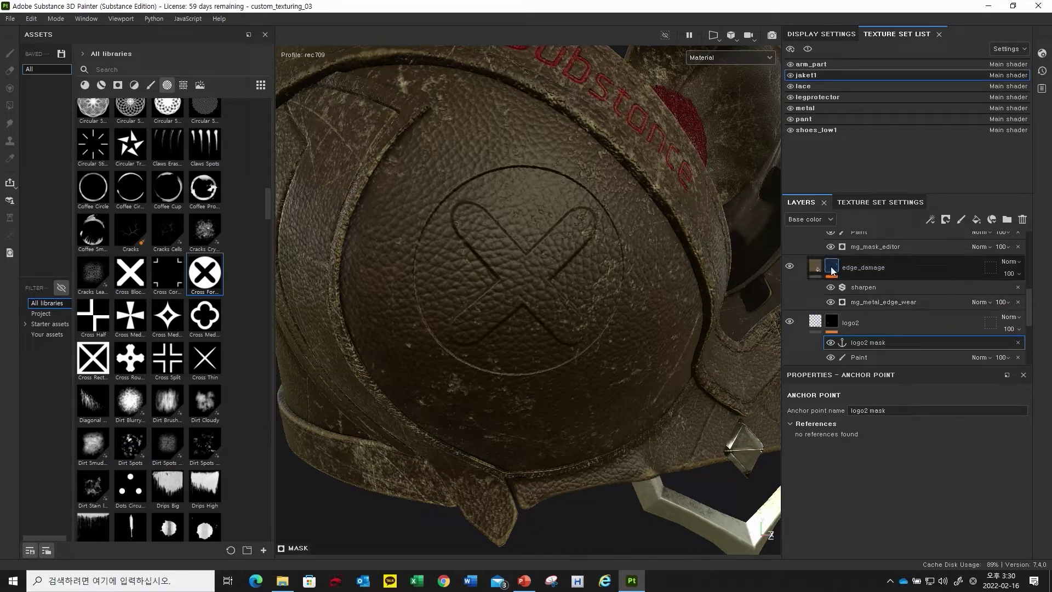
click(837, 268)
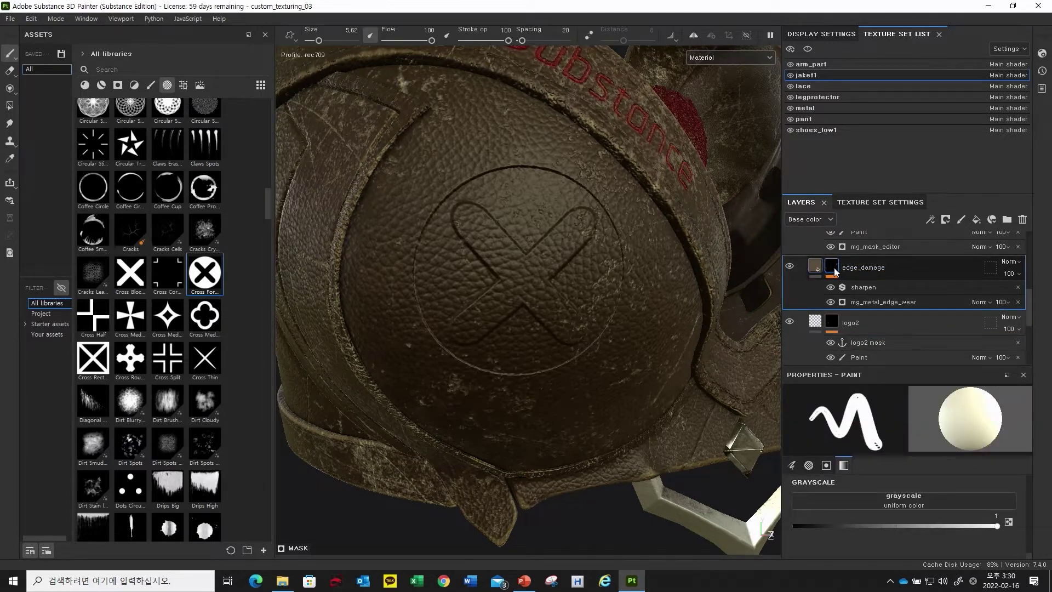
click(790, 266)
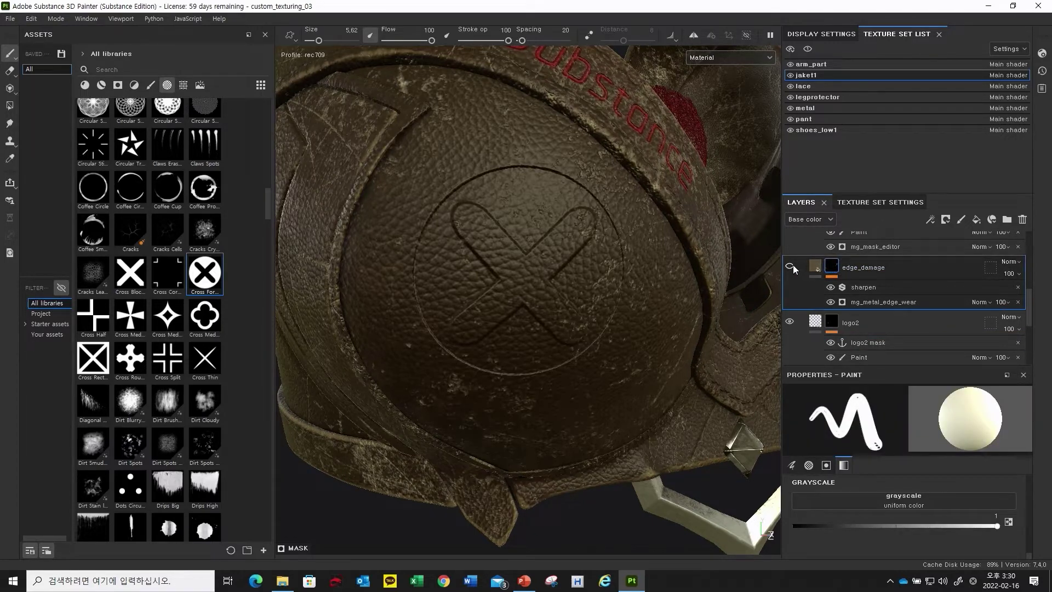
click(790, 267)
click(790, 267)
click(790, 267)
click(790, 268)
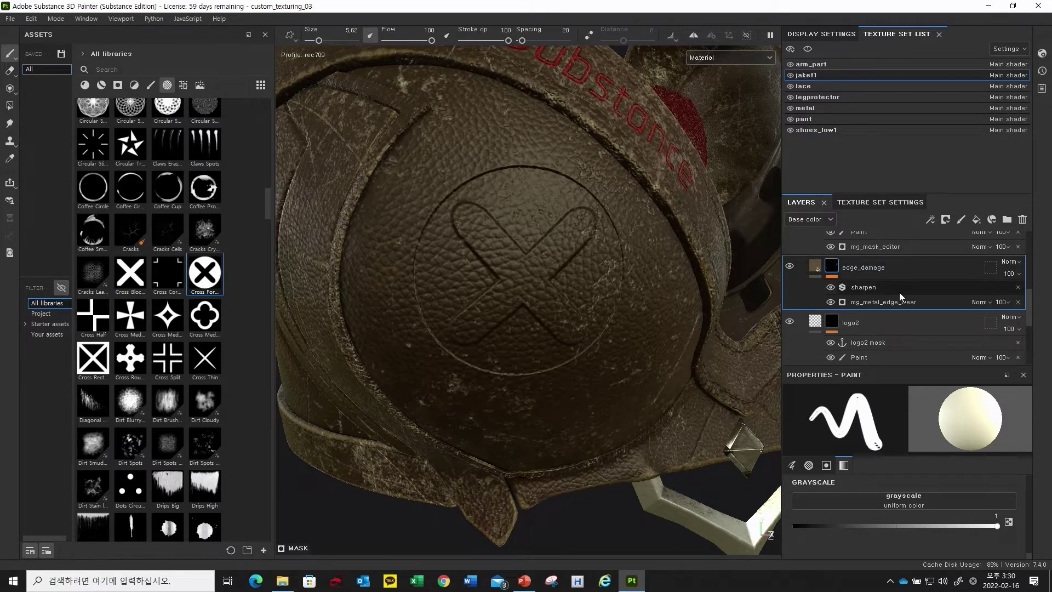
click(870, 301)
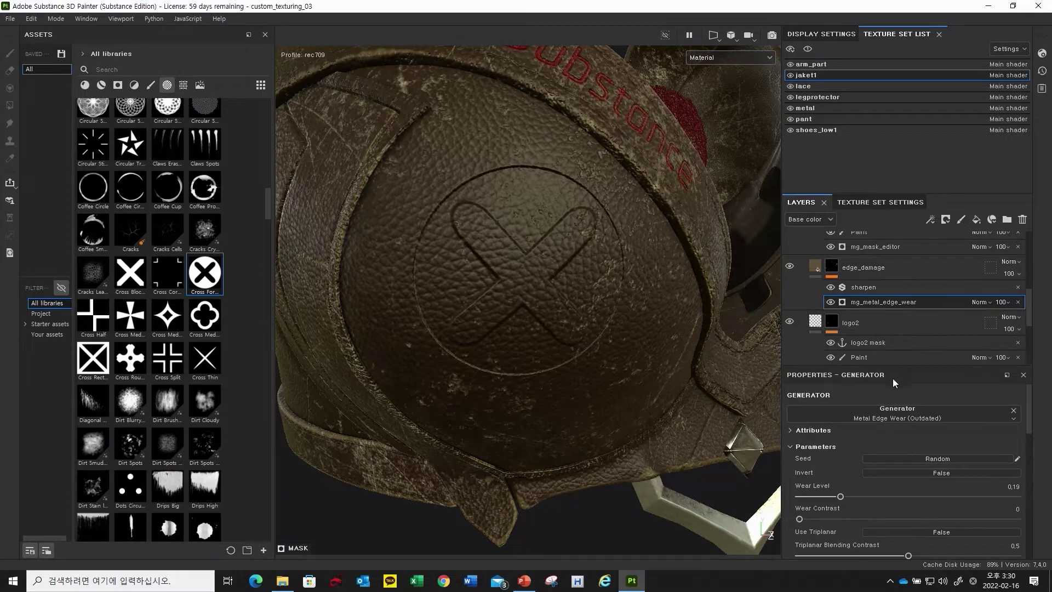
scroll(893, 432, down, 3)
scroll(893, 435, down, 2)
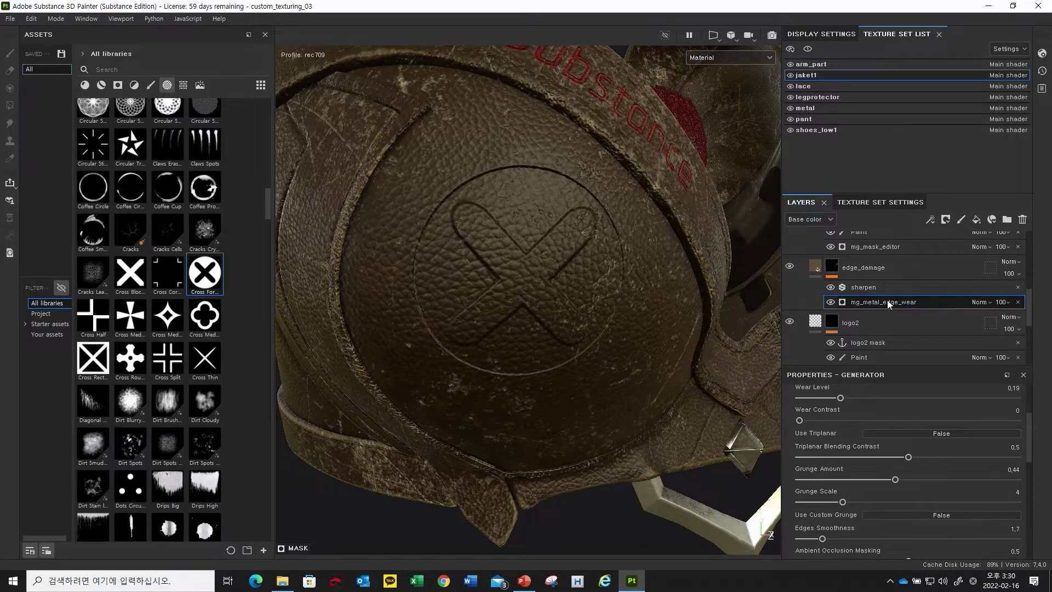
scroll(886, 426, up, 5)
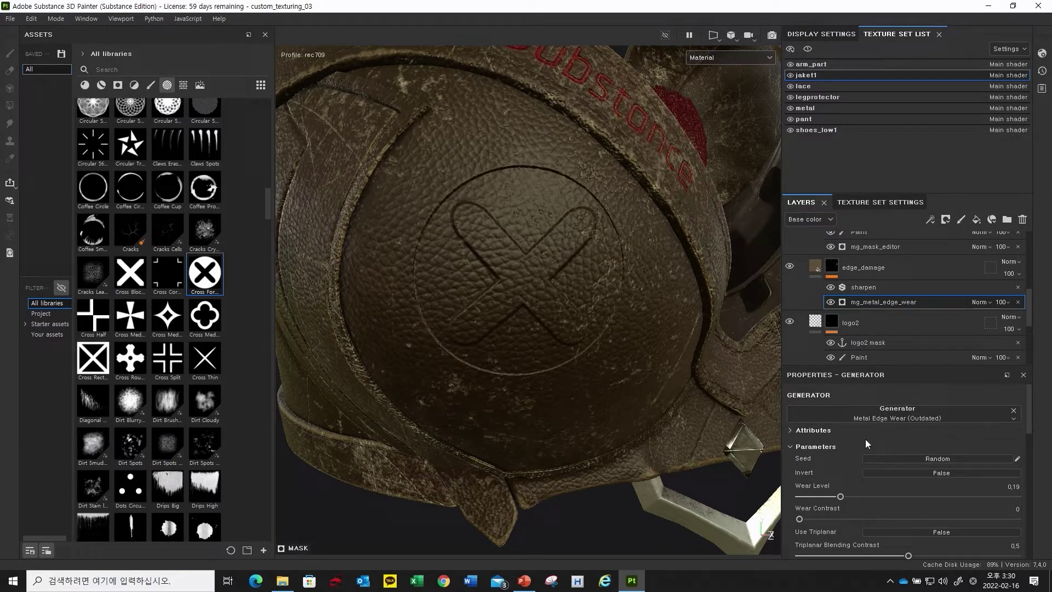
scroll(887, 451, down, 3)
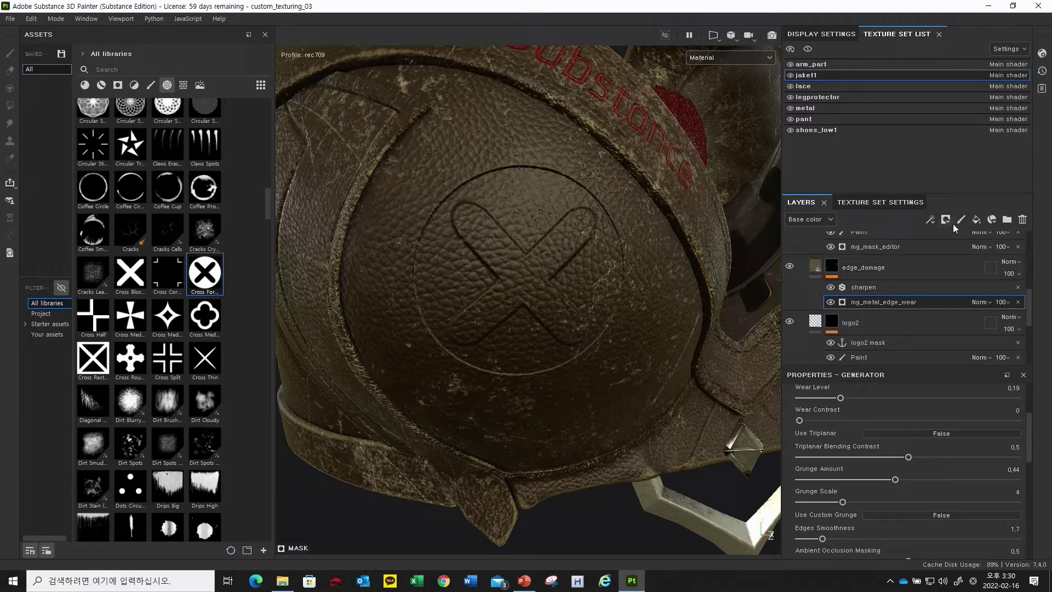
- Add a new fill layer and place it between the edge_damage and logo2 layers
click(976, 219)
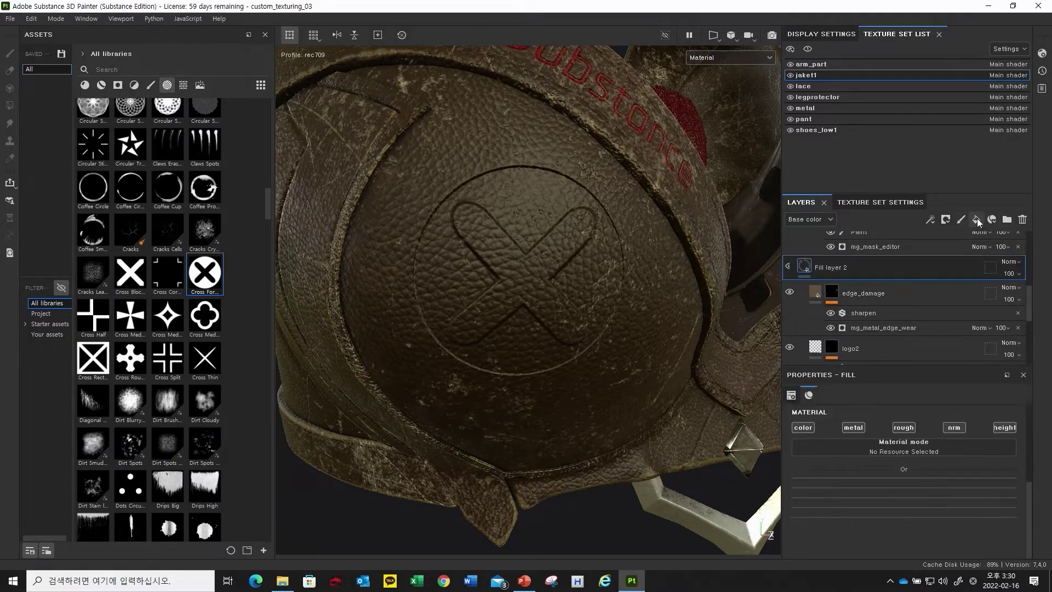
drag(816, 267, 823, 324)
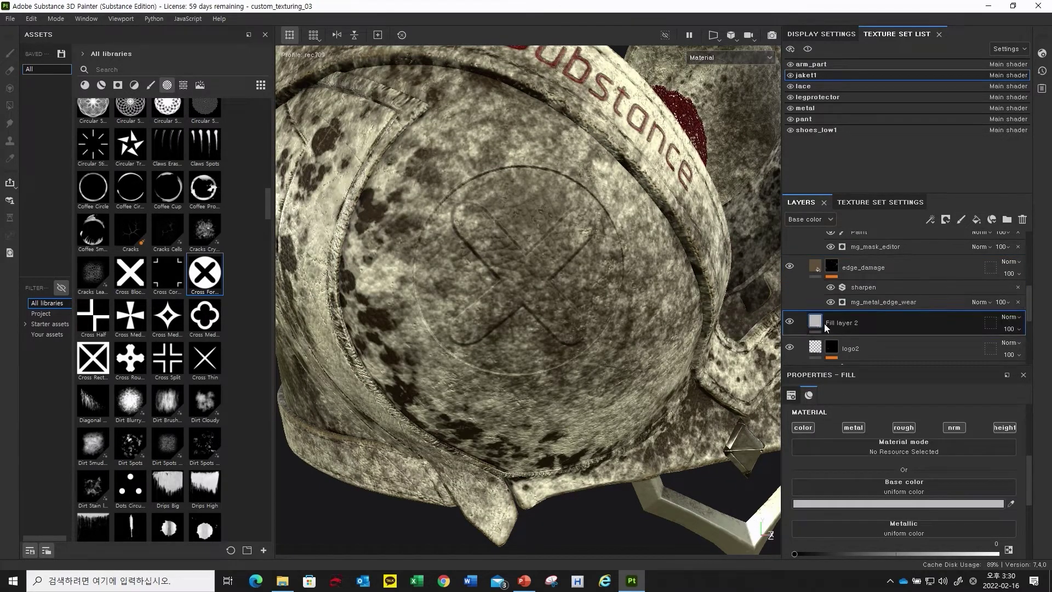
alt+drag(637, 290, 625, 323)
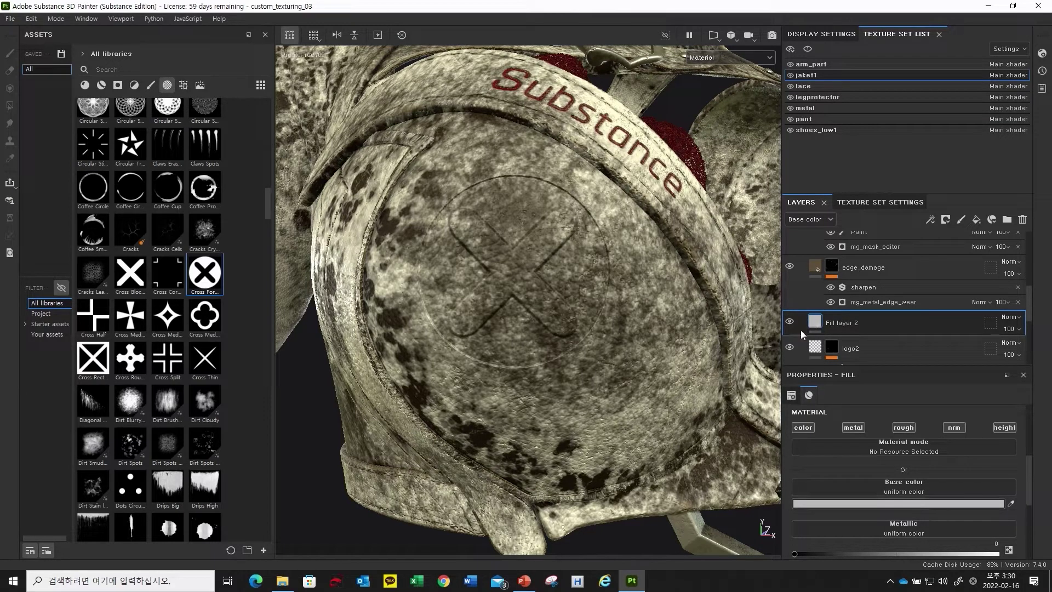
- Turn off the metal and nrm channels of Fill layer 2 and set its Roughness to 0.8833
click(853, 428)
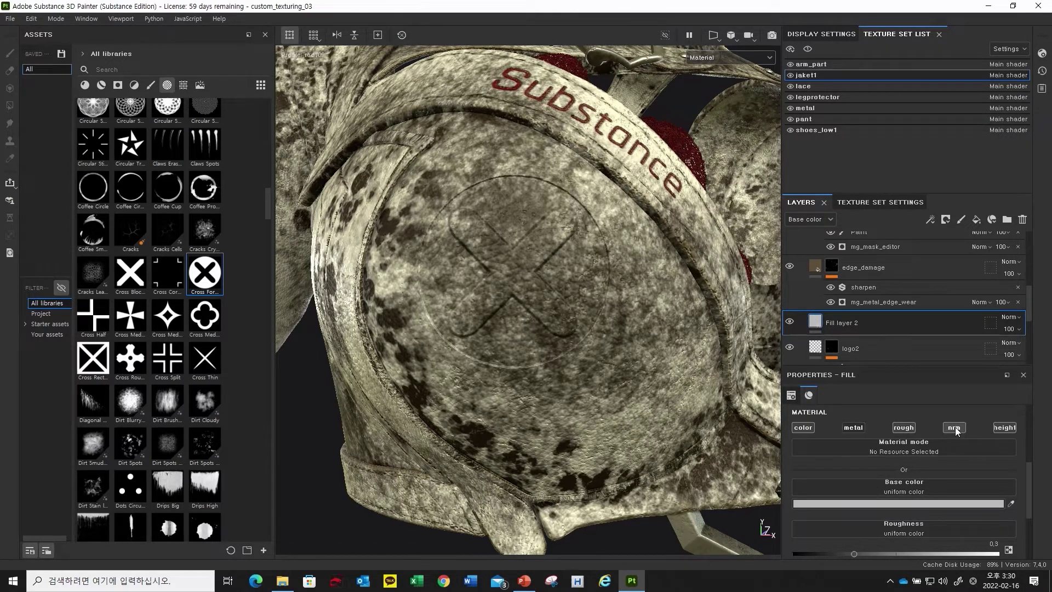
scroll(883, 450, down, 2)
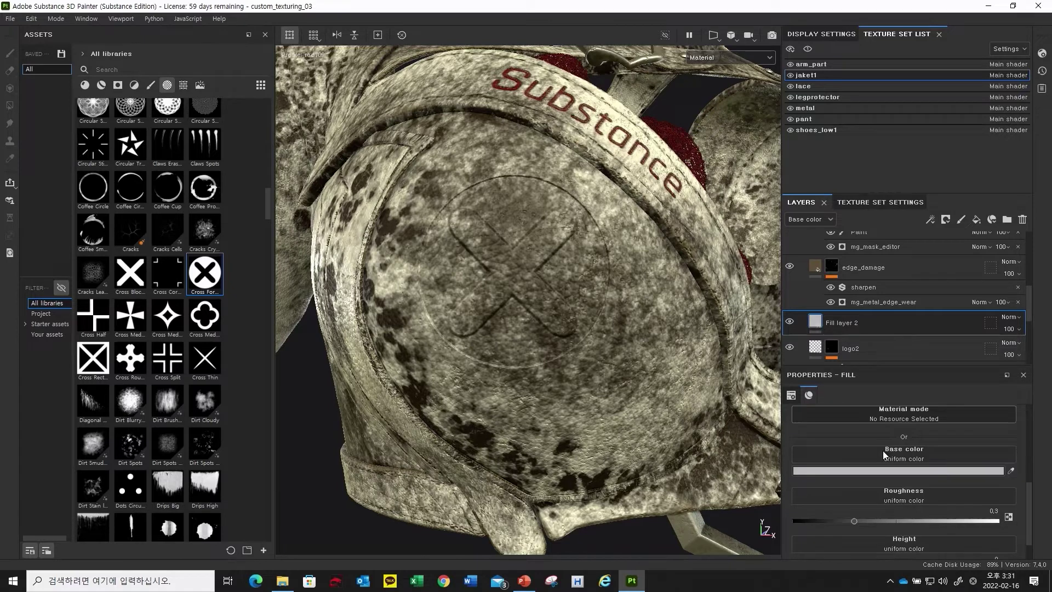
drag(855, 494, 975, 494)
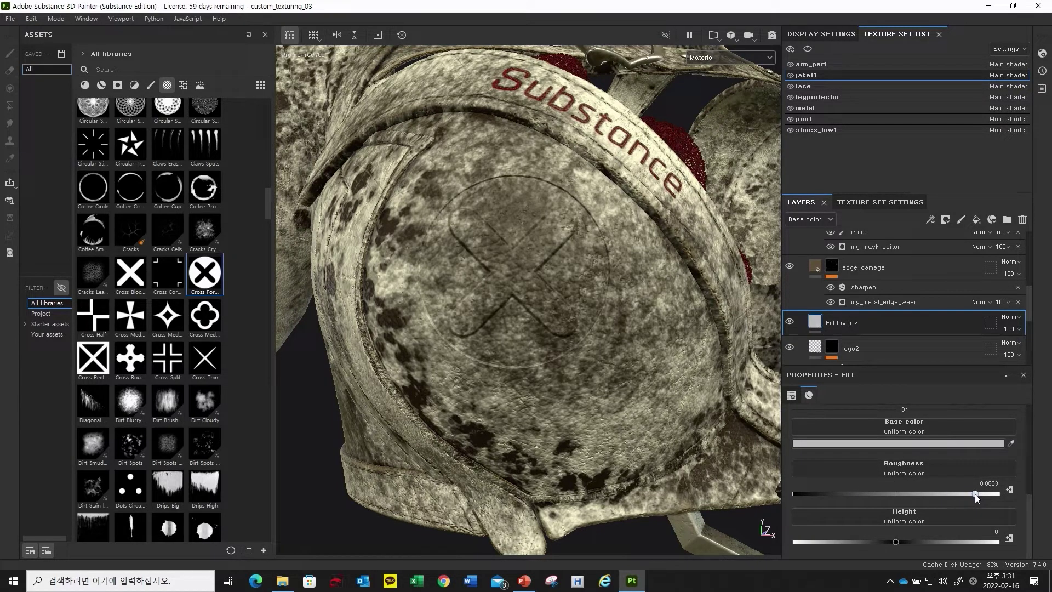
- Give Fill layer 2 a black mask and add a Metal Edge Wear generator to that mask
right_click(819, 323)
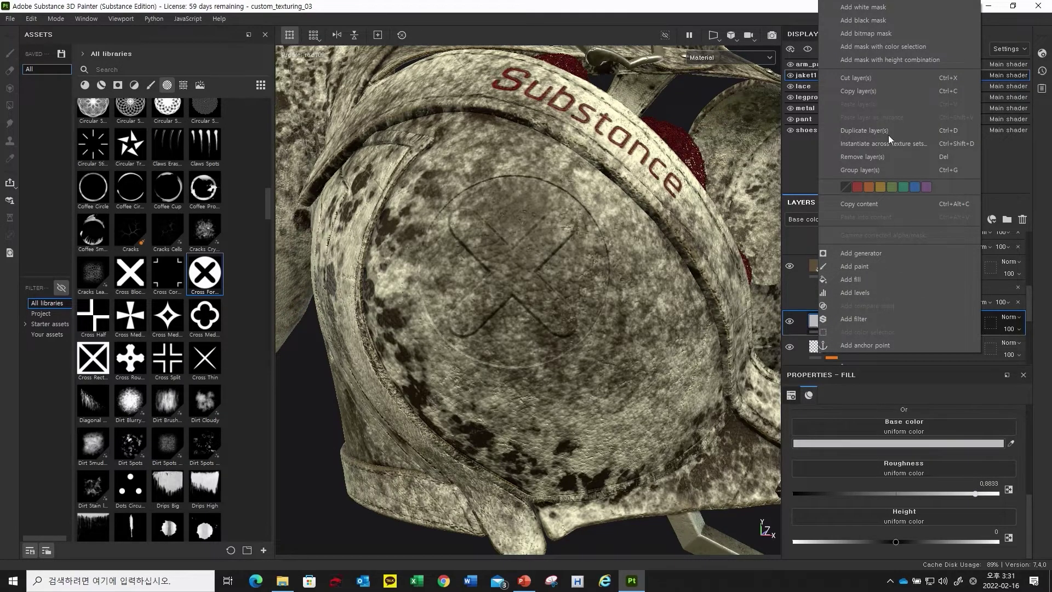
click(872, 21)
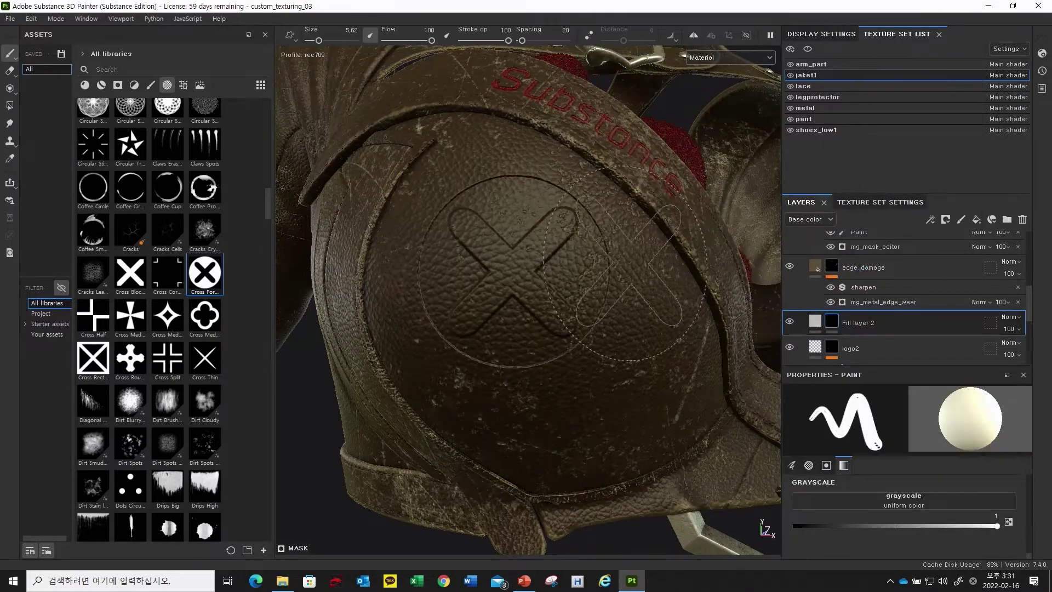
right_click(834, 321)
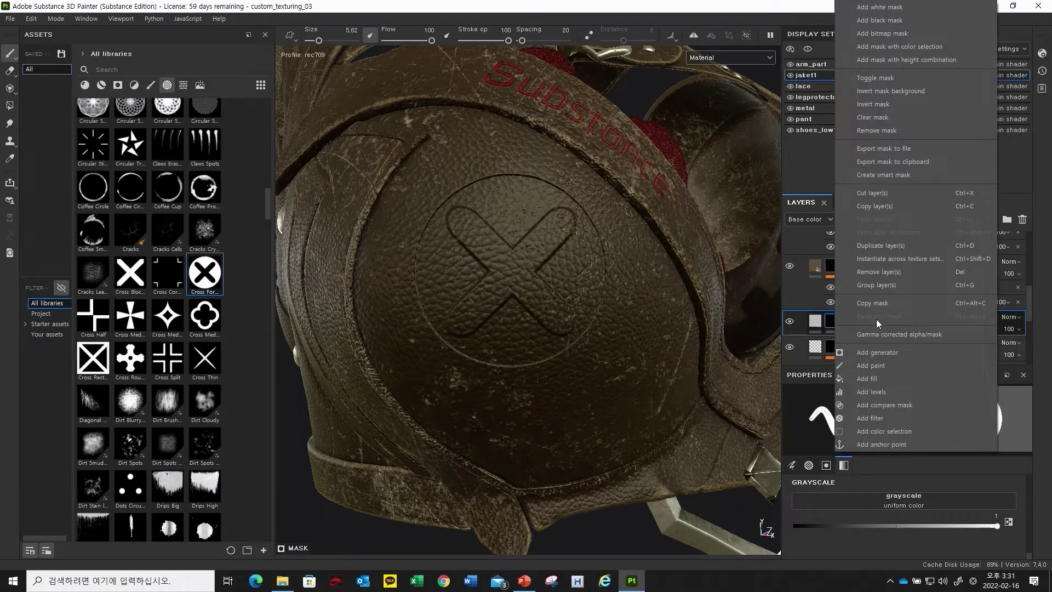
click(887, 353)
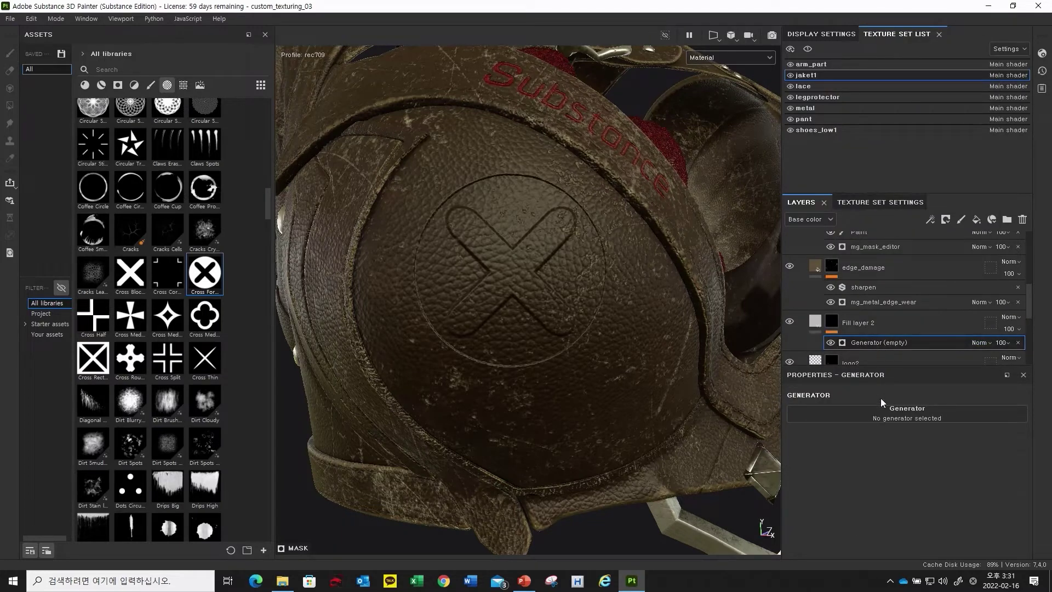
click(917, 413)
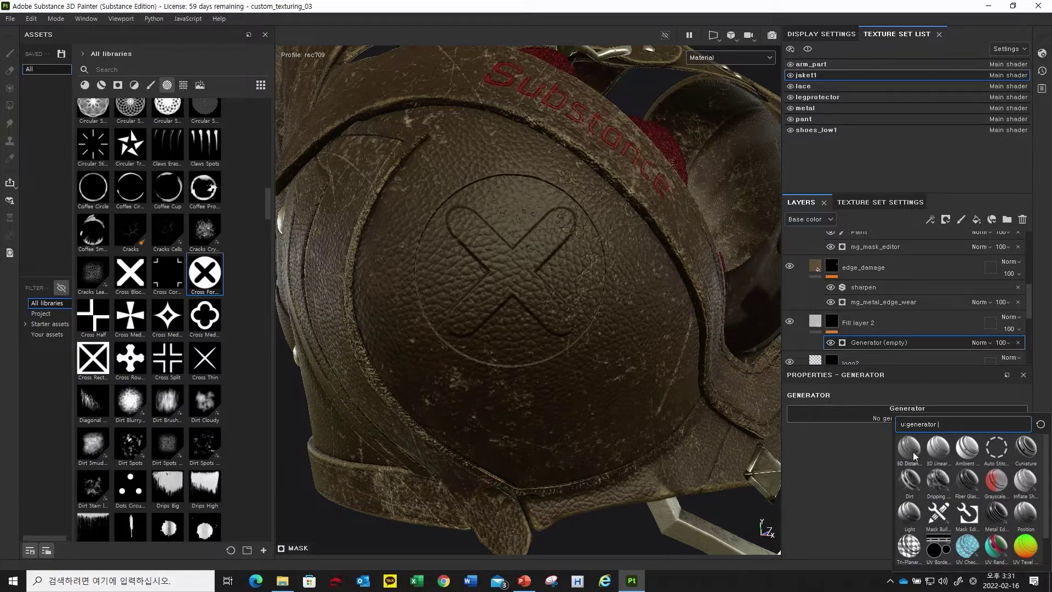
scroll(1000, 481, down, 1)
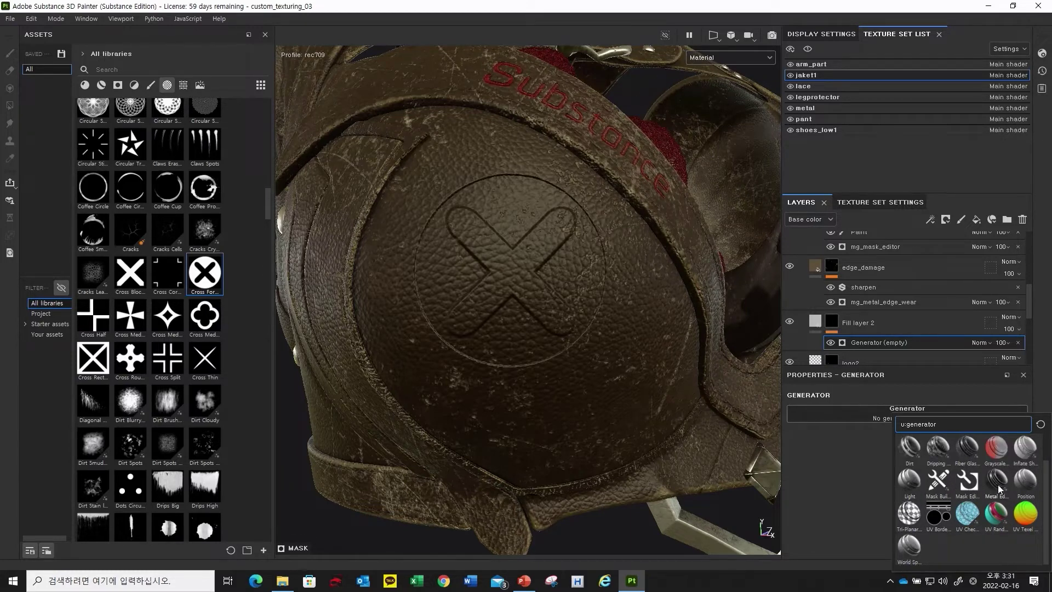
mouse_move(1001, 488)
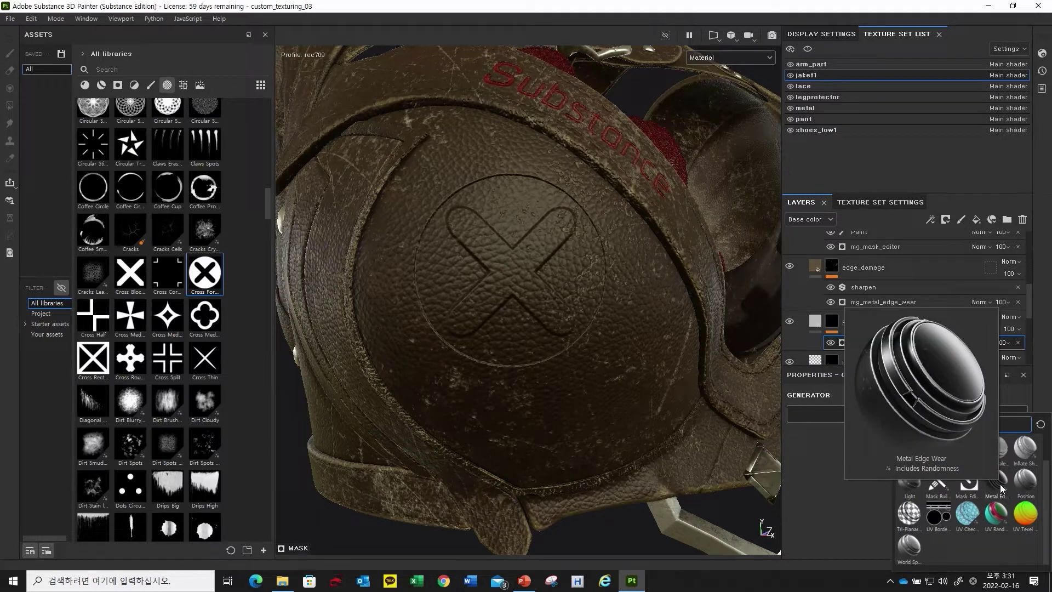
click(1001, 488)
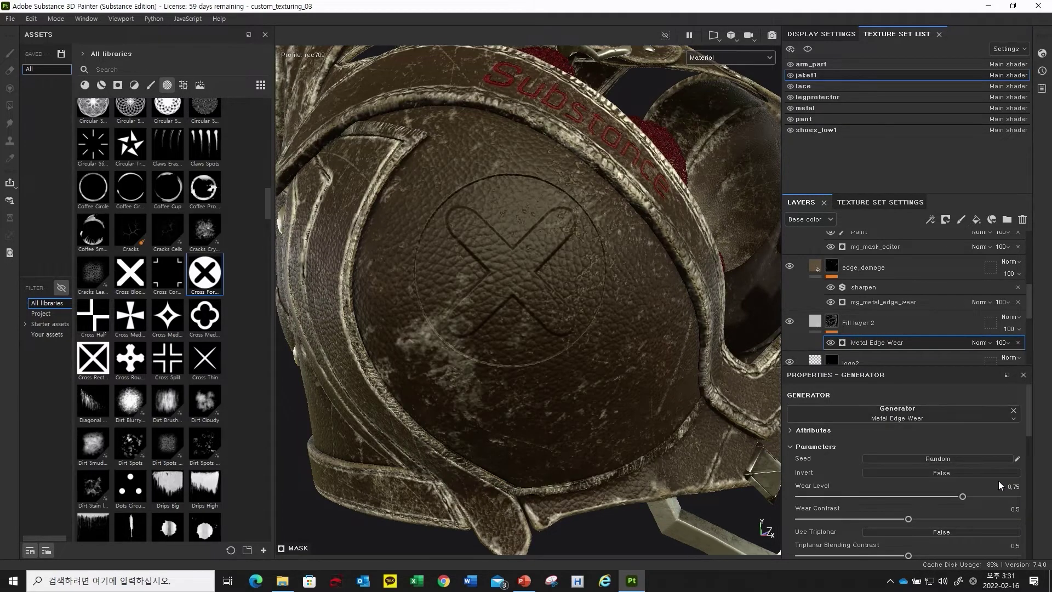
- Compare the leather with Fill layer 2 hidden and shown, and set the Metal Edge Wear generator's Wear Level to about 0.34
alt+drag(399, 286, 439, 296)
click(789, 322)
click(789, 323)
click(789, 322)
click(789, 323)
click(789, 322)
click(789, 322)
drag(963, 496, 872, 505)
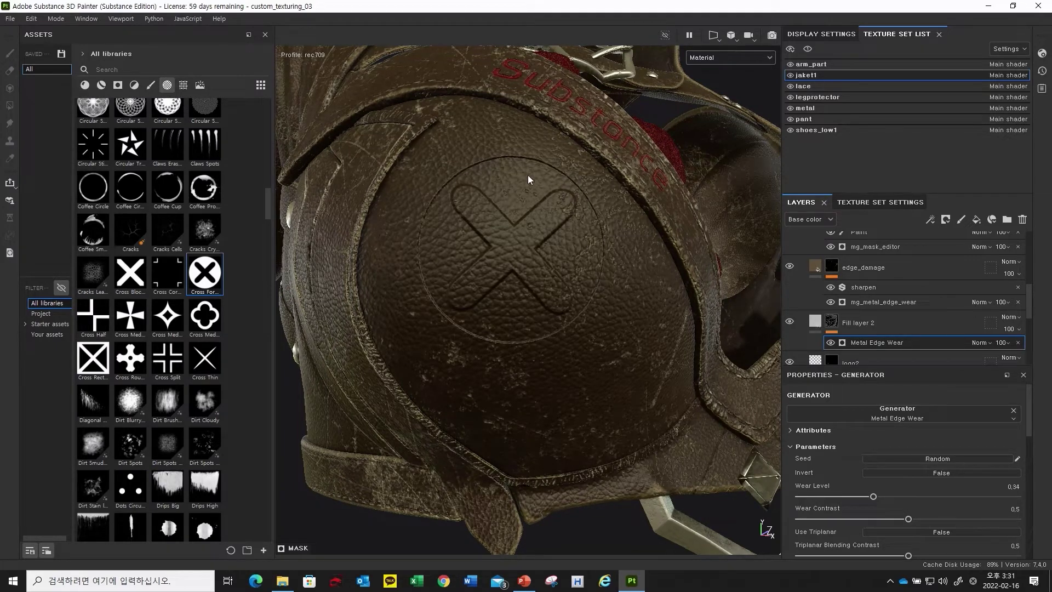
drag(924, 497, 875, 500)
- Turn on Micro Height in the Micro Details of Fill layer 2's Metal Edge Wear generator
scroll(847, 487, down, 5)
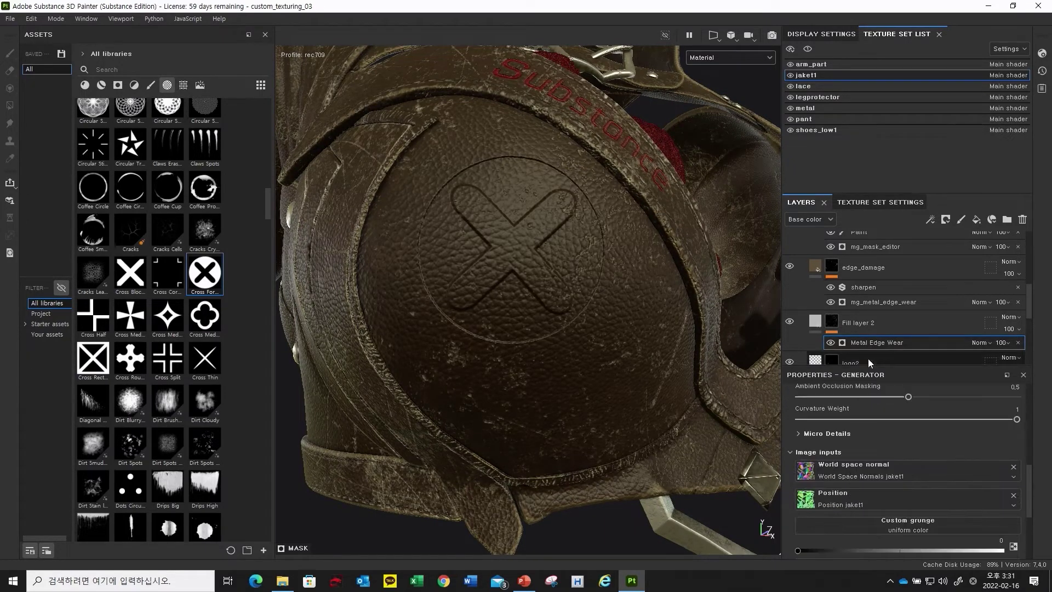
scroll(853, 459, down, 3)
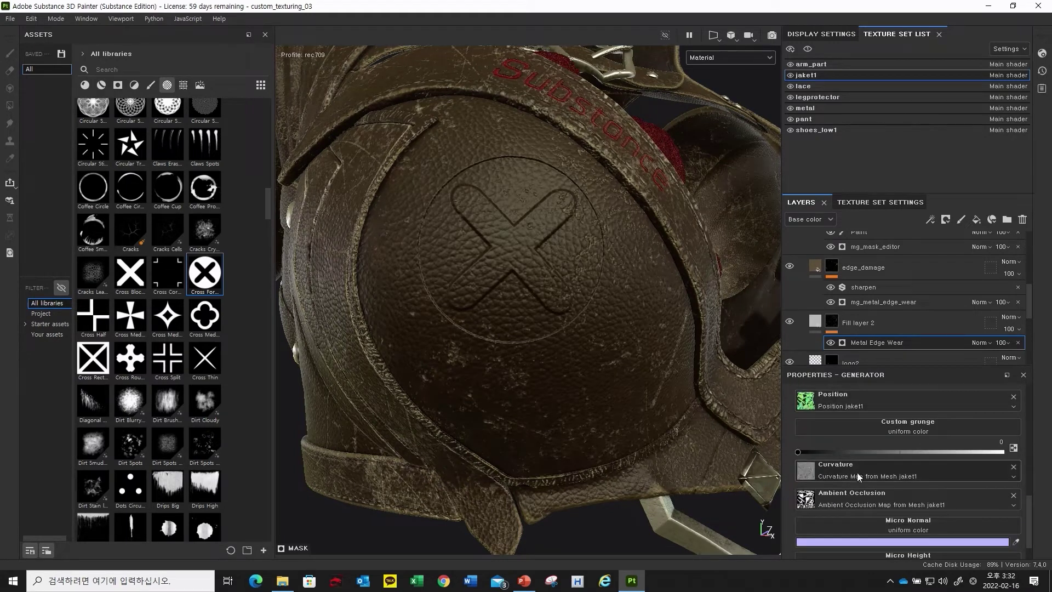
scroll(861, 489, down, 1)
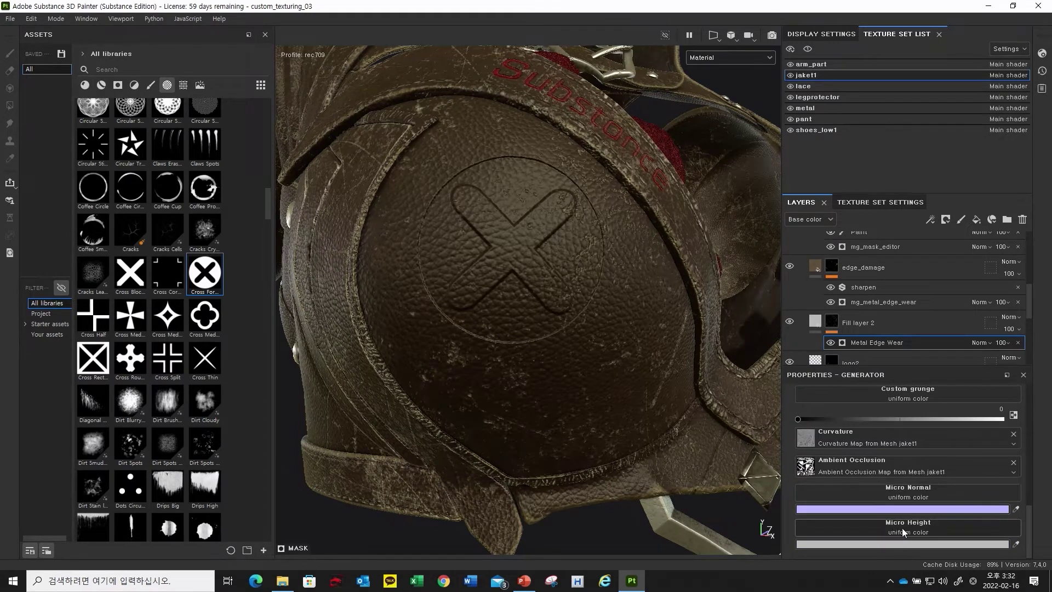
scroll(900, 528, up, 7)
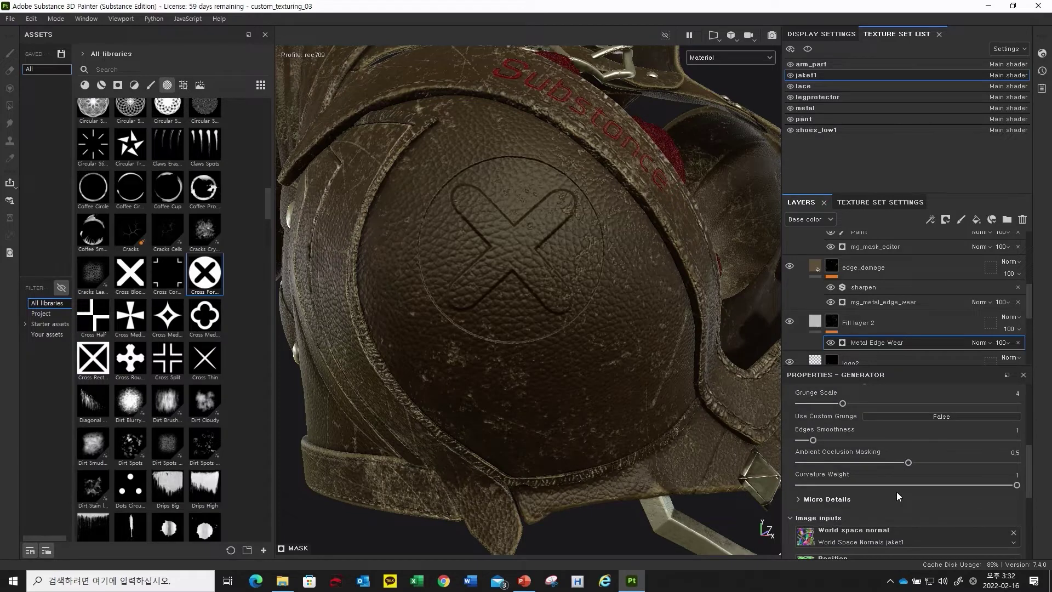
scroll(880, 482, down, 1)
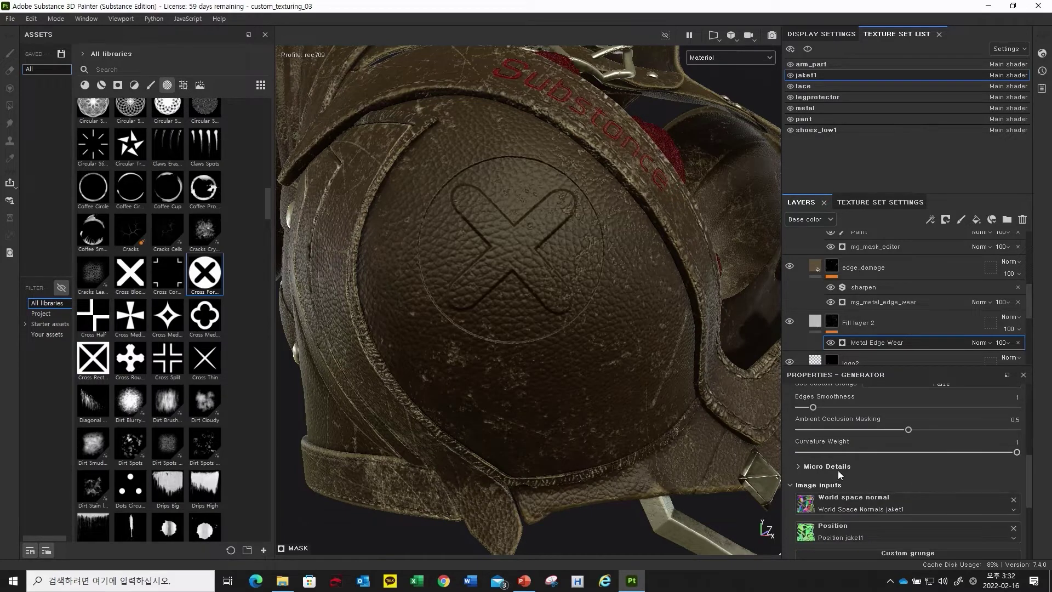
click(810, 466)
scroll(844, 464, down, 1)
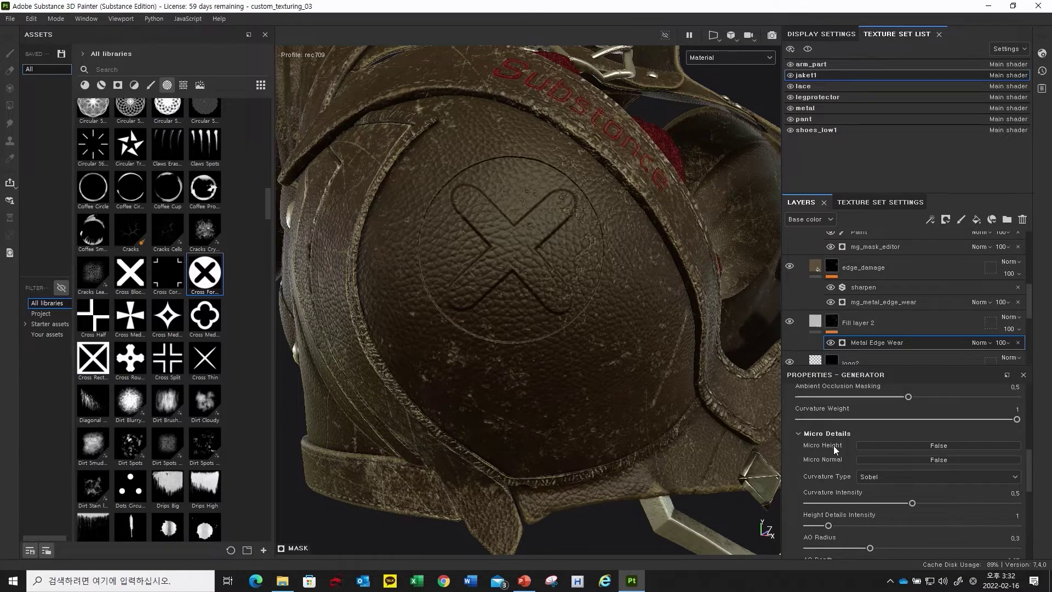
click(925, 445)
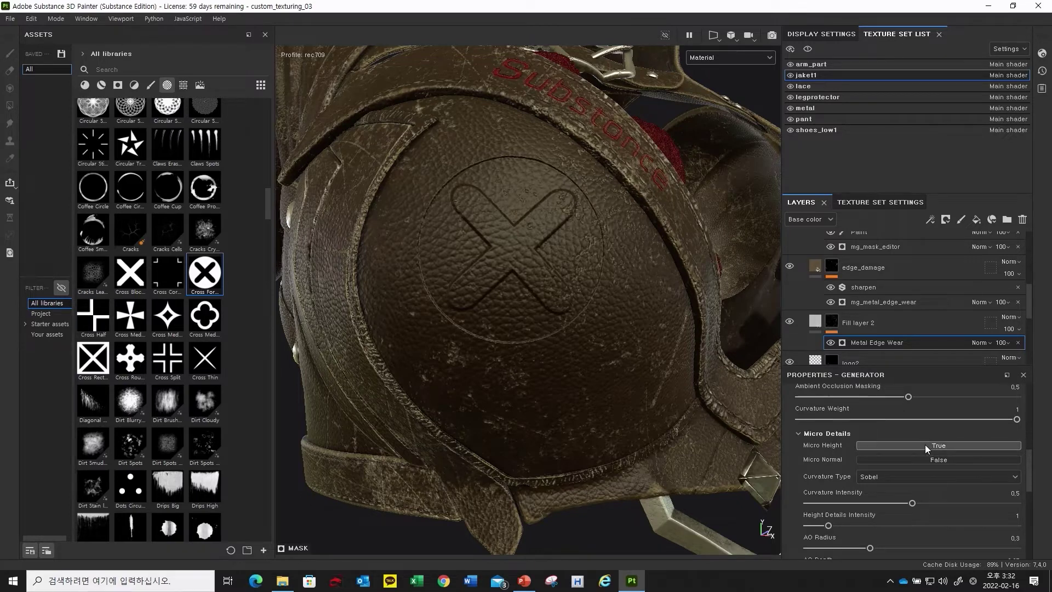
- Assign the logo2 mask anchor point to the Metal Edge Wear generator's Micro Height image input
scroll(832, 462, down, 5)
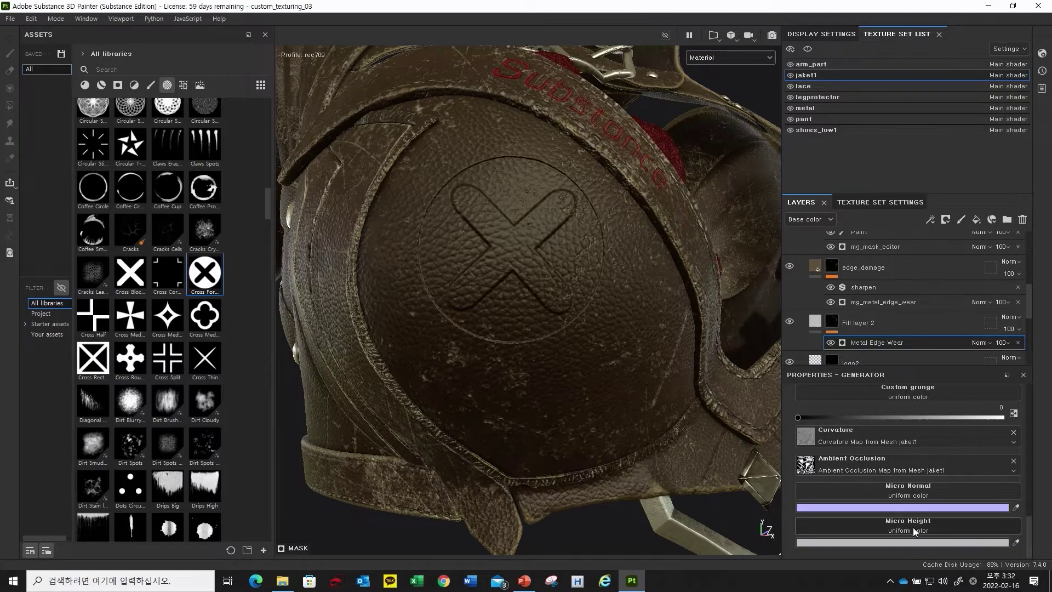
click(915, 526)
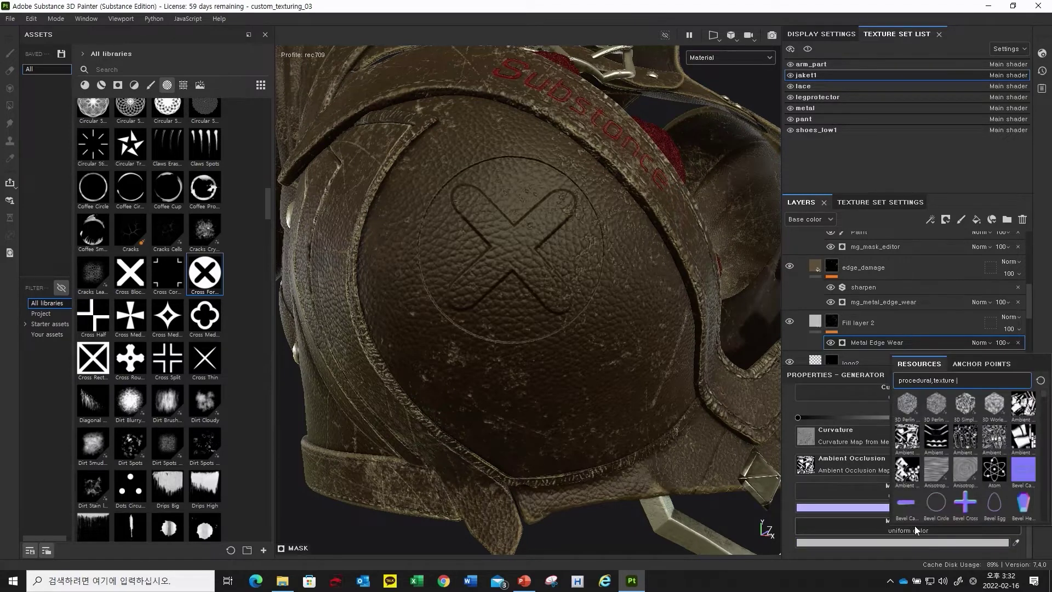
click(982, 364)
click(877, 524)
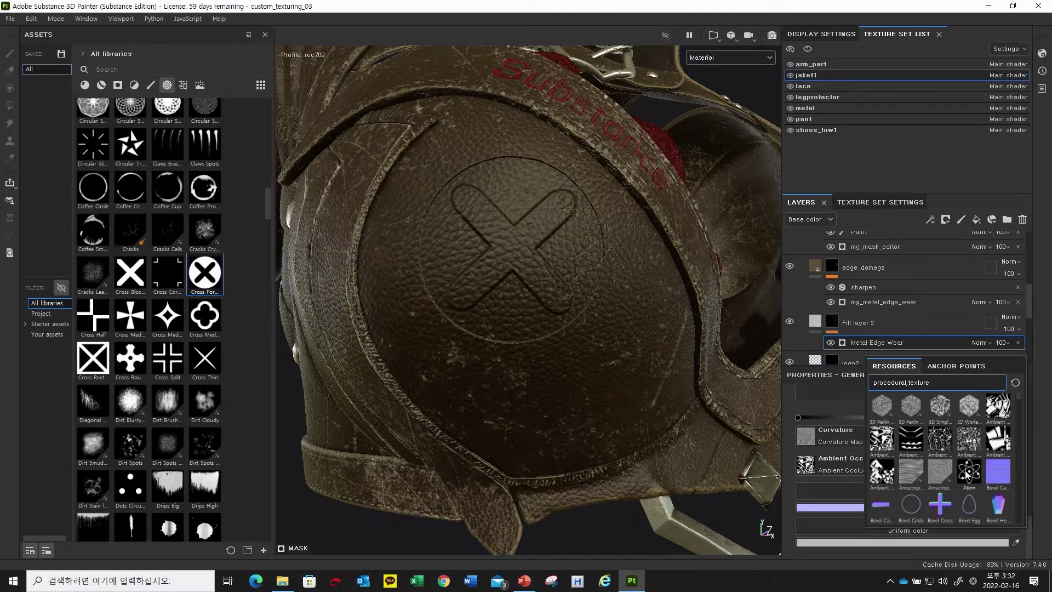
click(965, 366)
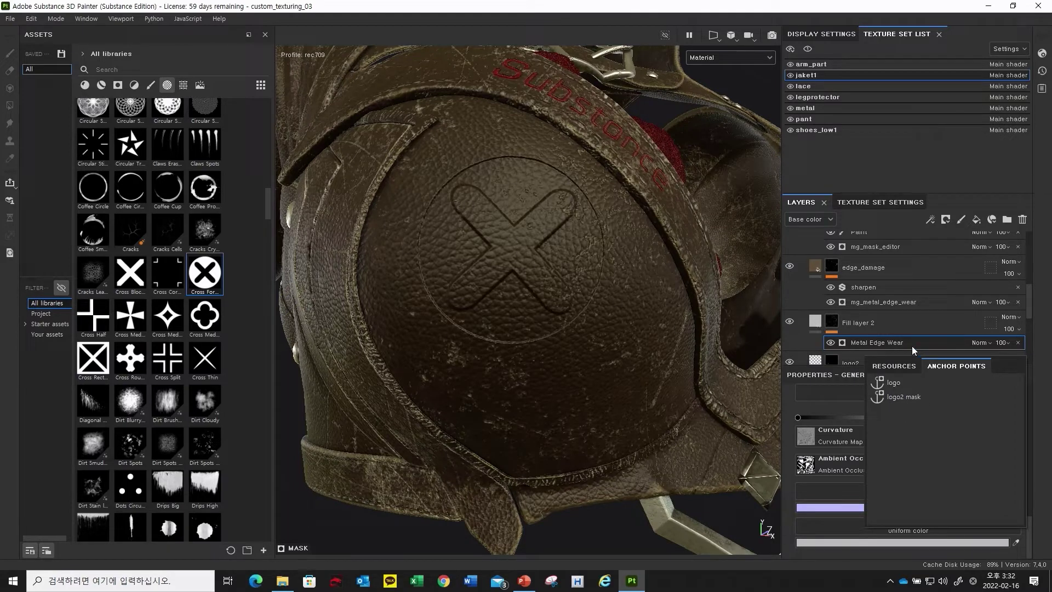
click(904, 397)
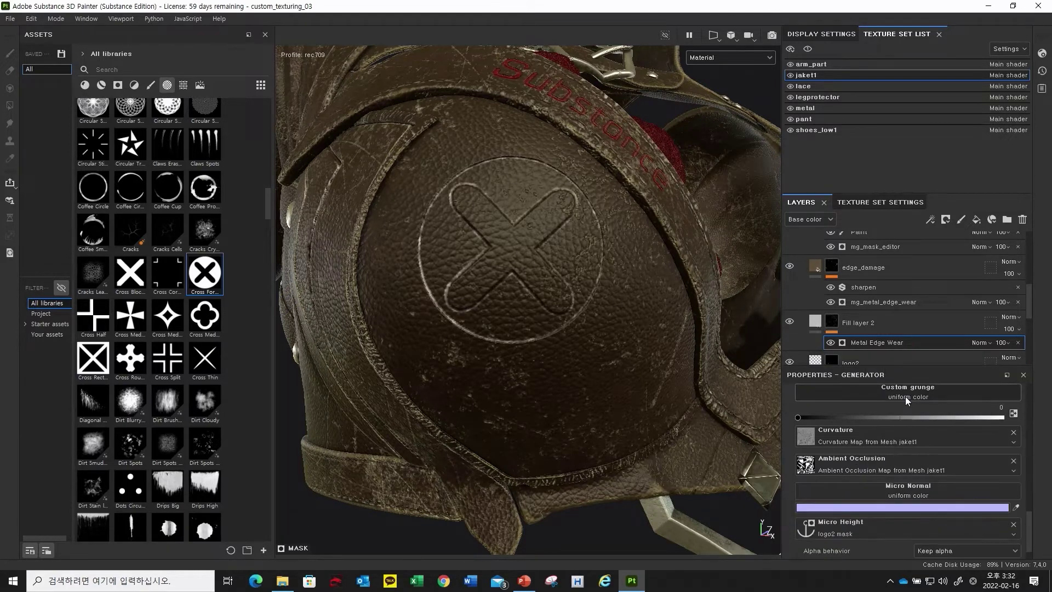
- Examine the edge wear around the cross emblem on the leather up close and from several angles
alt+drag(497, 242, 450, 288)
alt+middle_drag(450, 288, 474, 336)
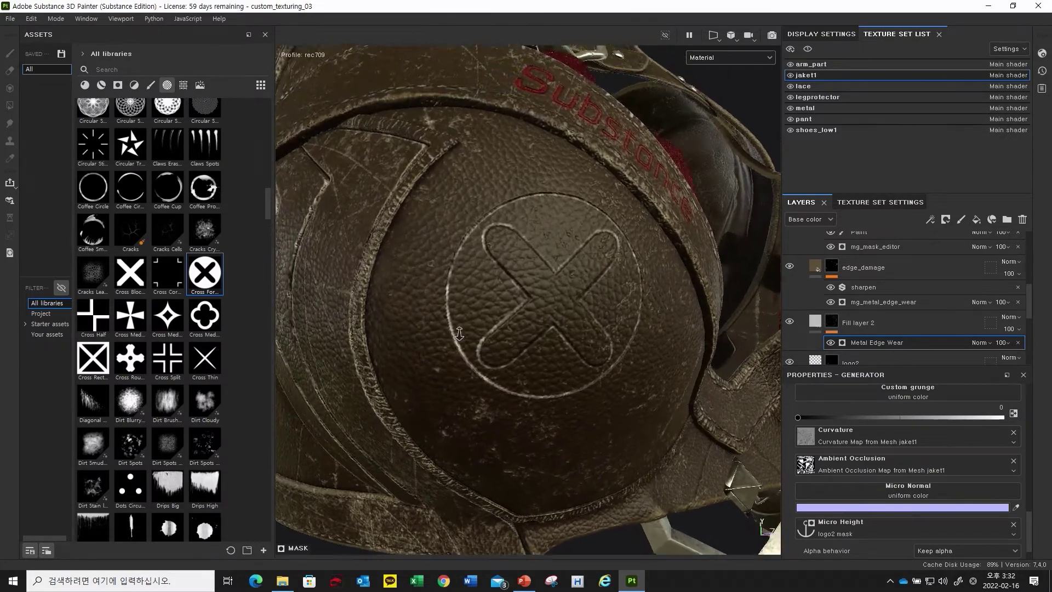
alt+right_drag(474, 336, 530, 323)
alt+drag(500, 227, 522, 204)
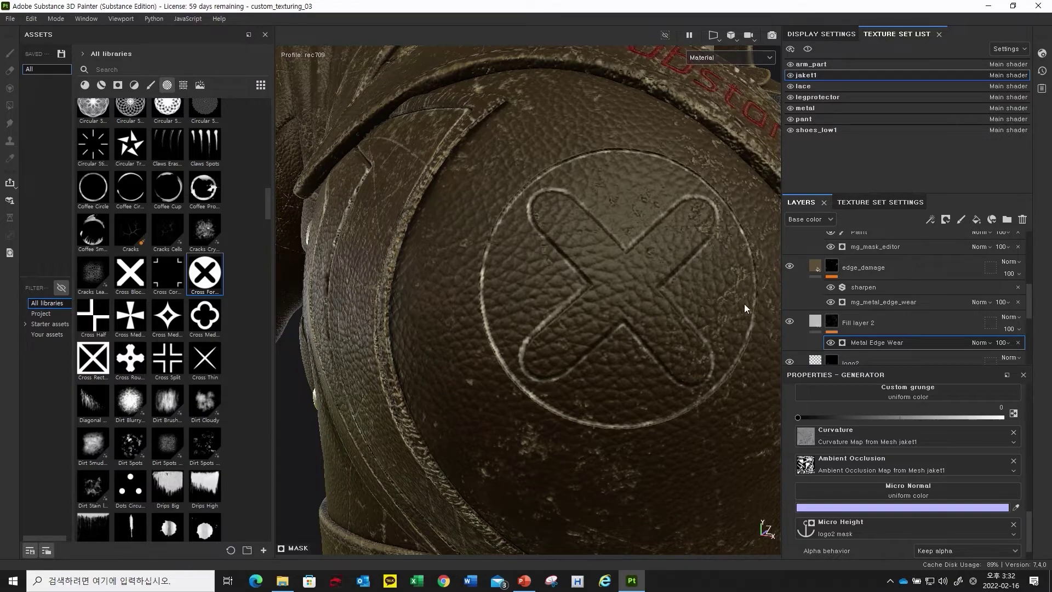
alt+drag(694, 199, 690, 221)
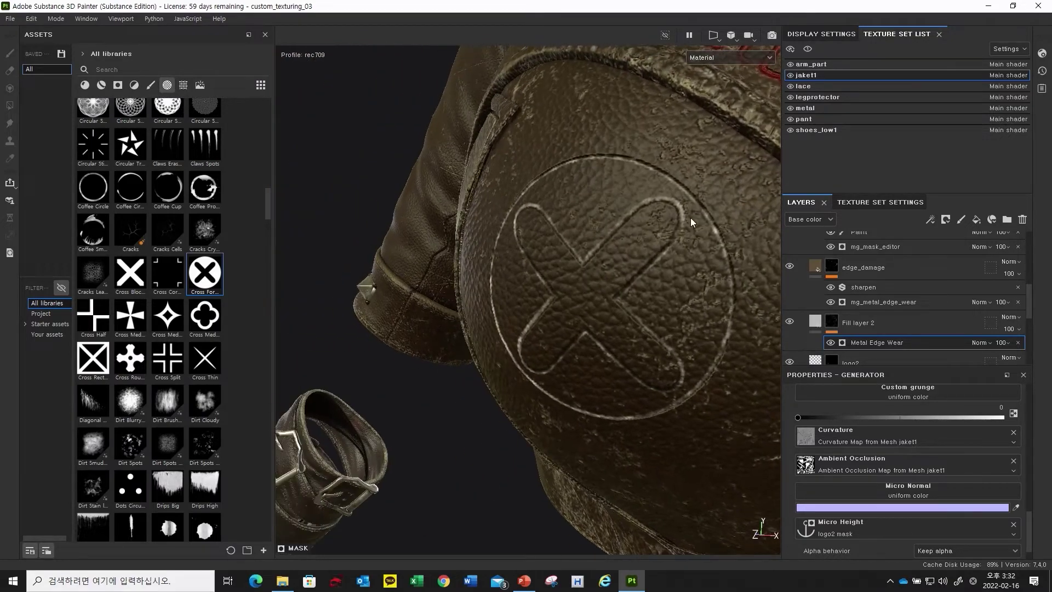
alt+drag(678, 272, 726, 282)
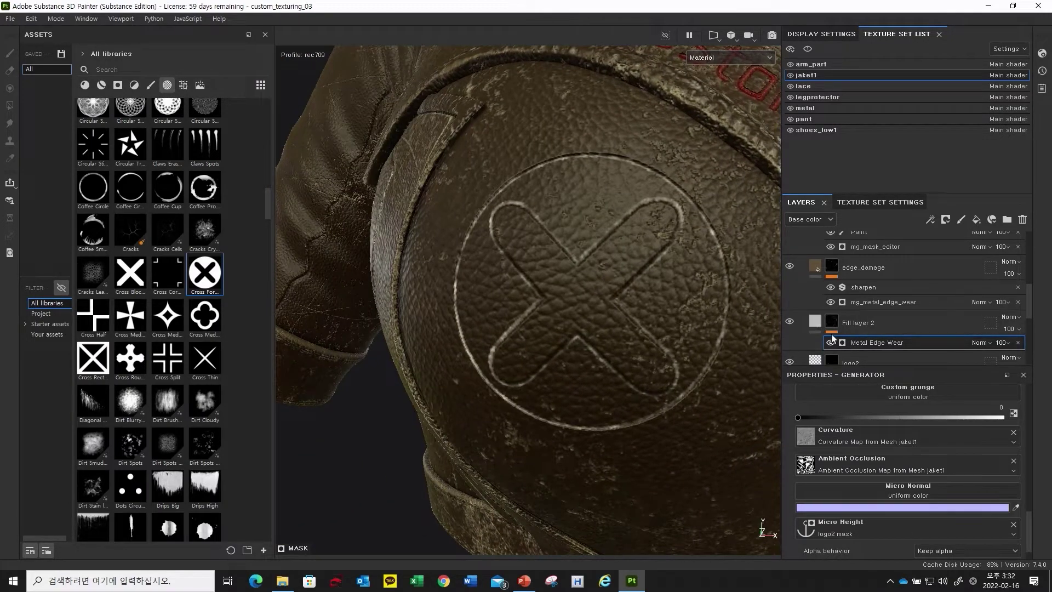
alt+drag(567, 264, 766, 311)
alt+drag(616, 277, 581, 297)
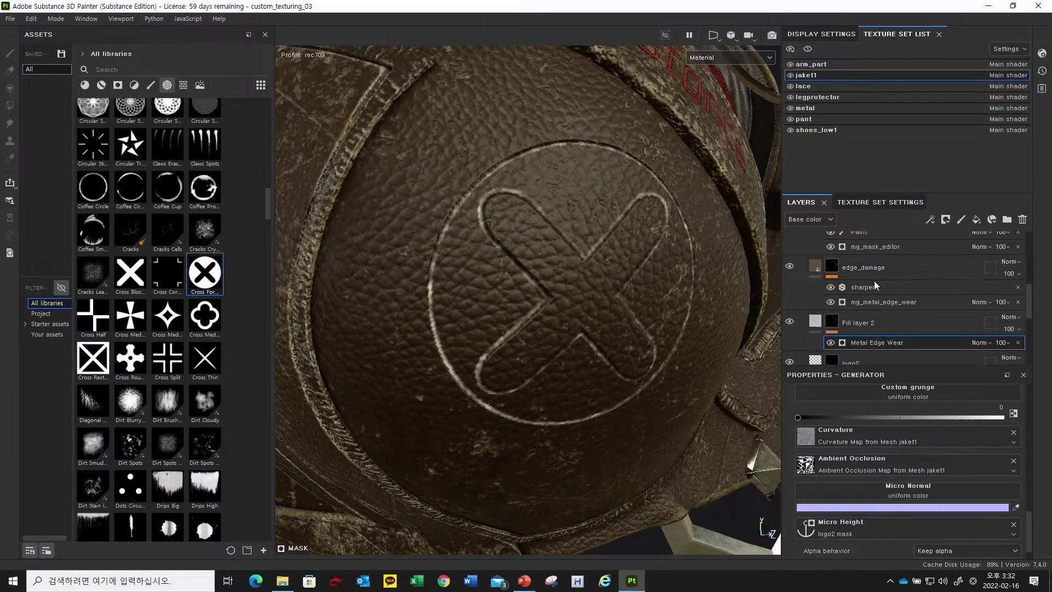
alt+drag(616, 302, 679, 300)
alt+drag(607, 288, 437, 220)
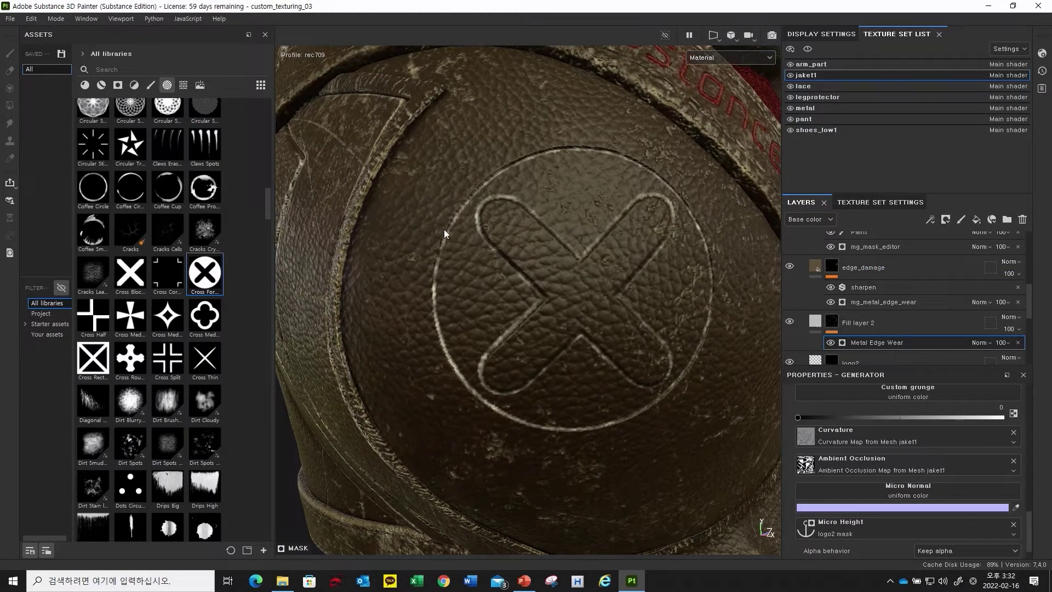
alt+drag(452, 229, 453, 254)
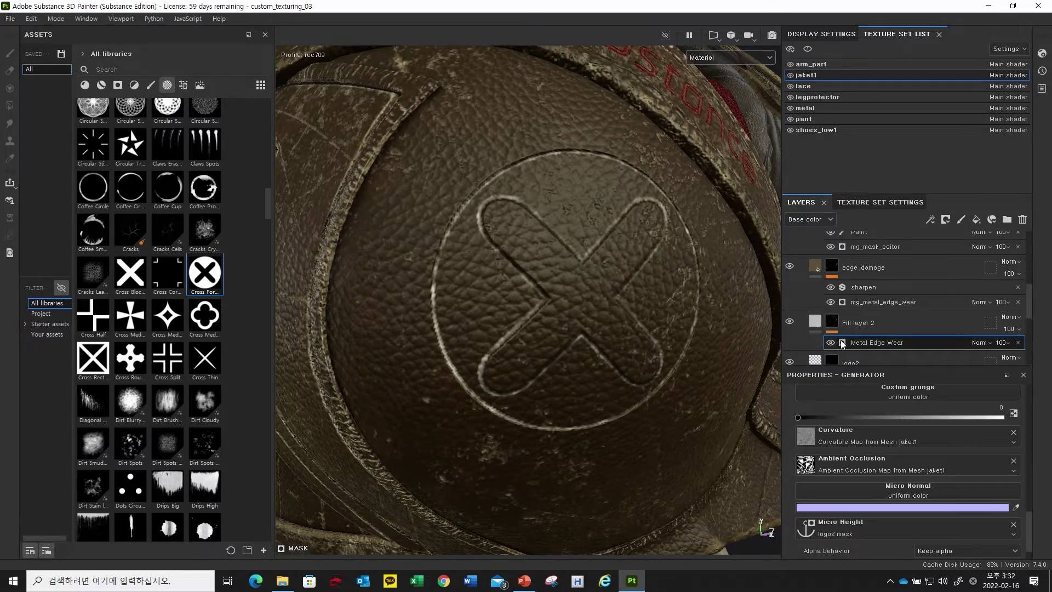
- Add a Sharpen filter above the Metal Edge Wear generator in Fill layer 2's mask
right_click(864, 343)
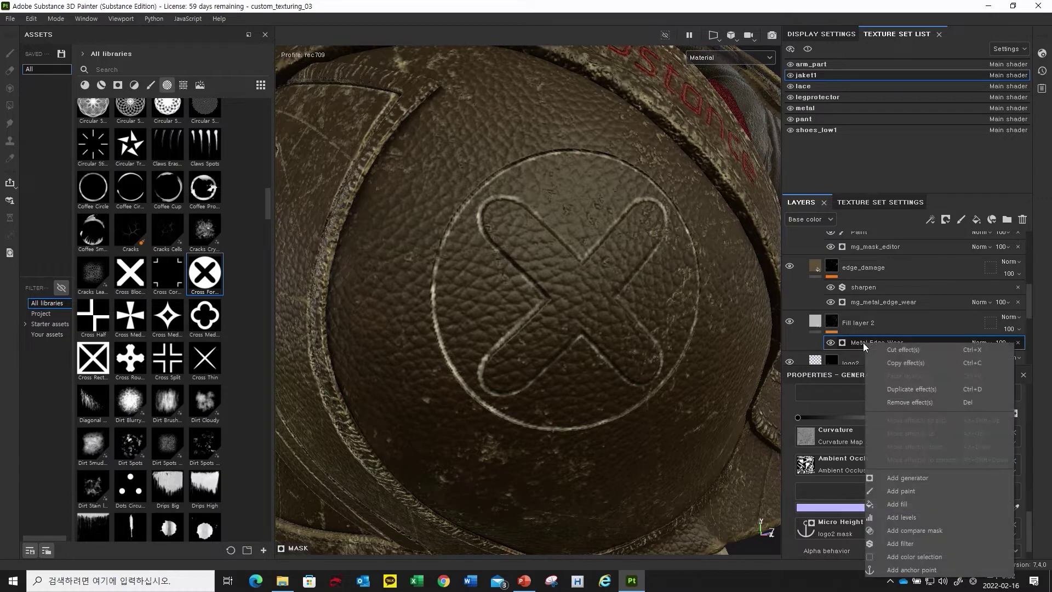
click(915, 543)
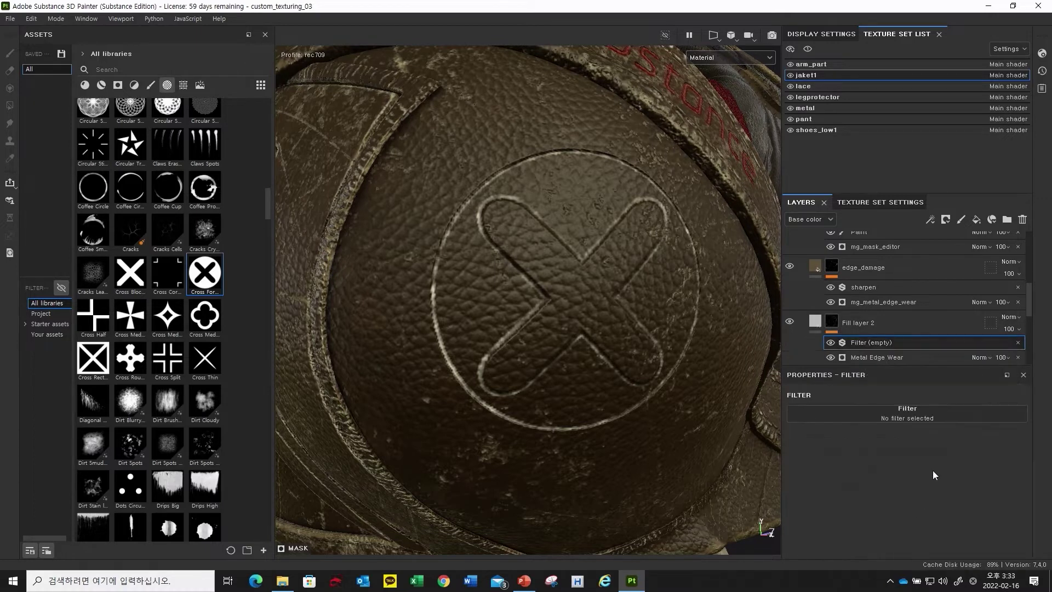
click(897, 409)
text(s)
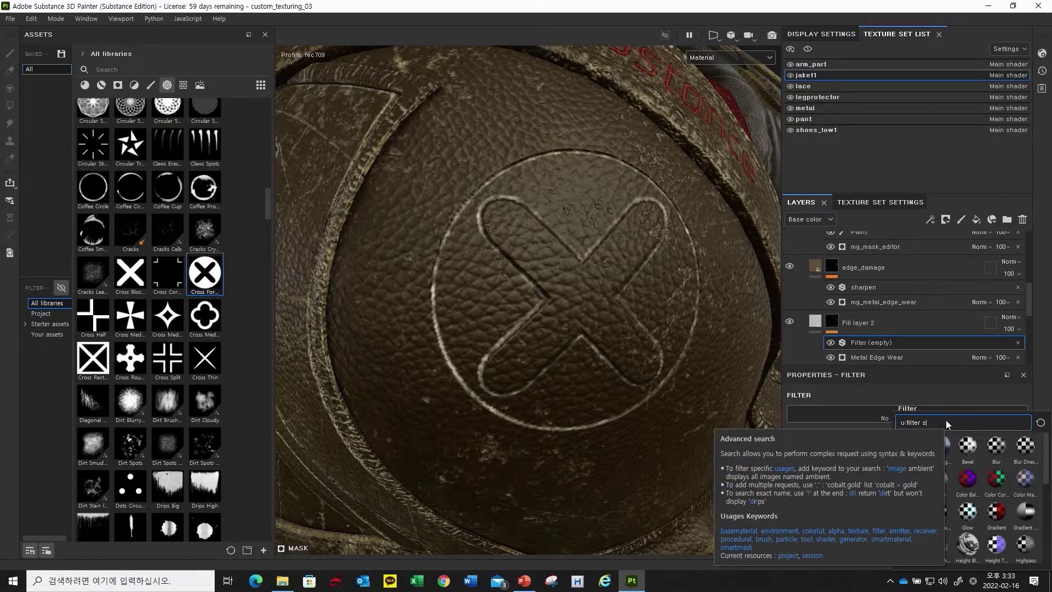
text(hrpen)
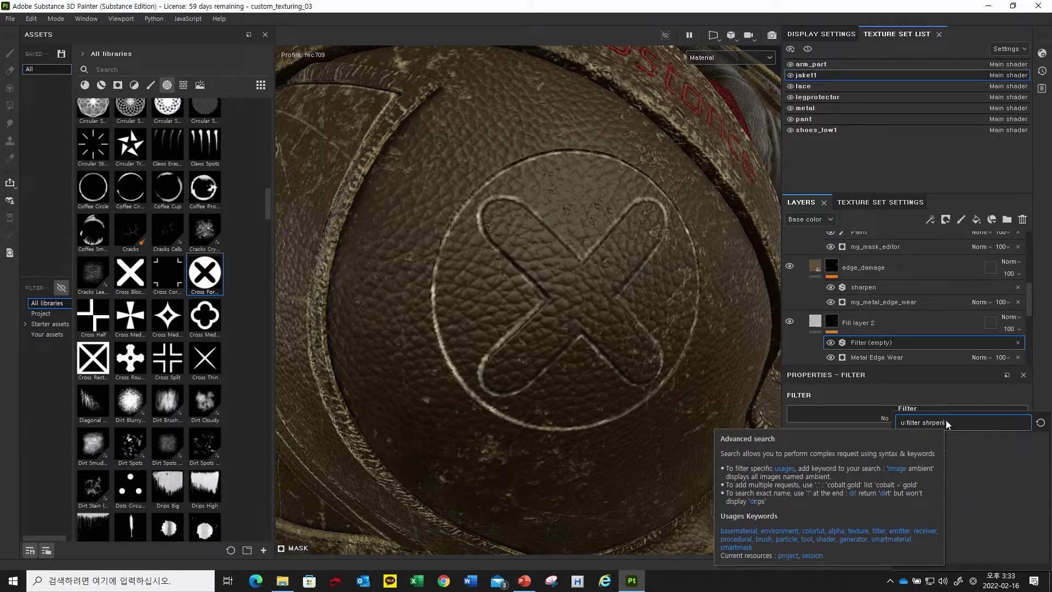
key(BackSpace)
key(BackSpace)
key(BackSpace)
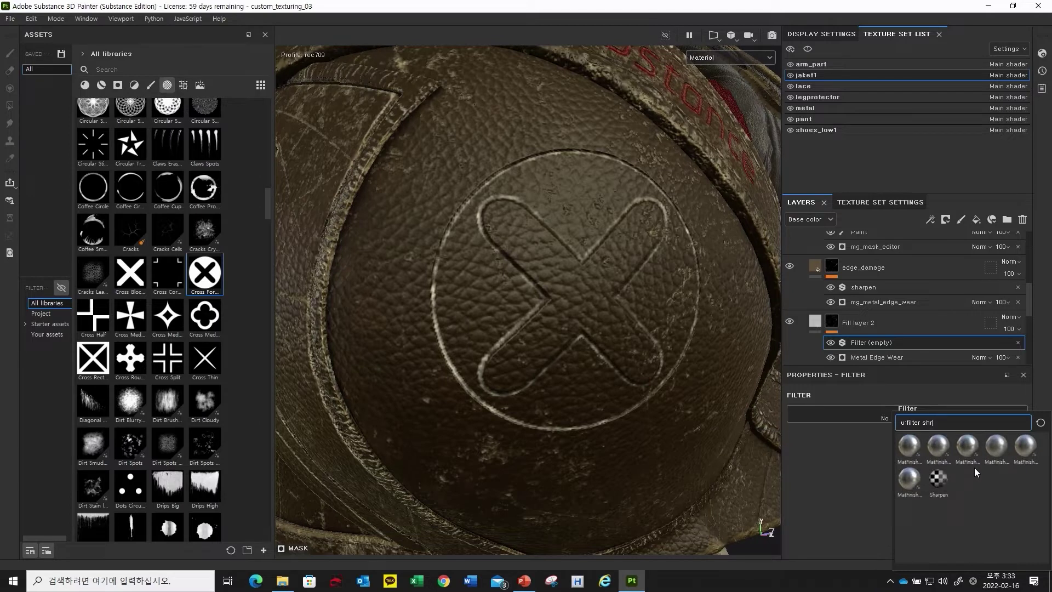
click(940, 480)
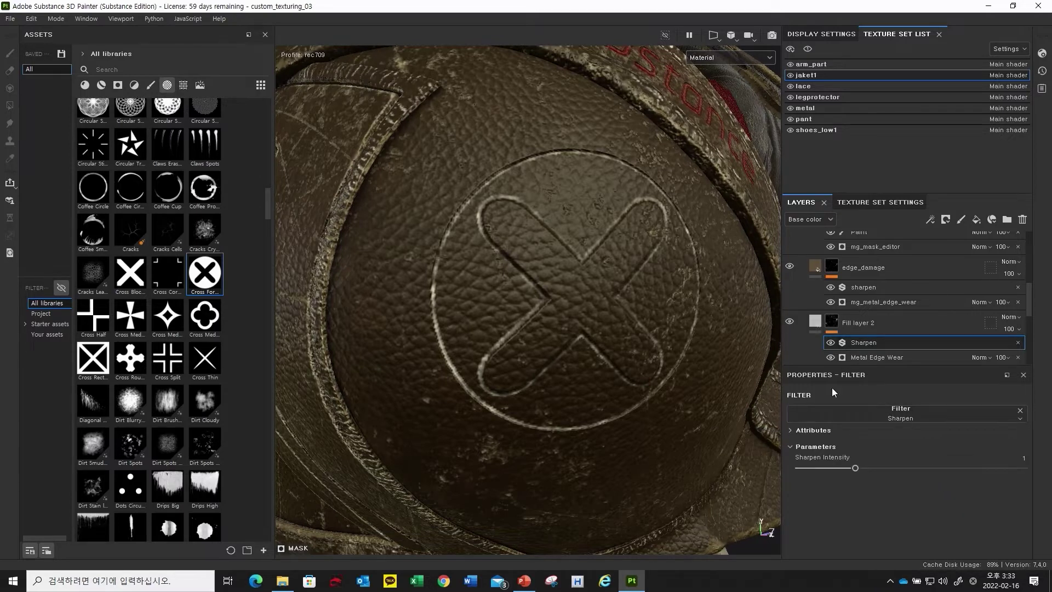
- Try several strengths for the Sharpen filter and set its Sharpen Intensity to 0.86
drag(847, 469, 883, 468)
drag(813, 477, 926, 475)
drag(836, 474, 888, 475)
drag(804, 472, 847, 475)
alt+drag(602, 364, 572, 288)
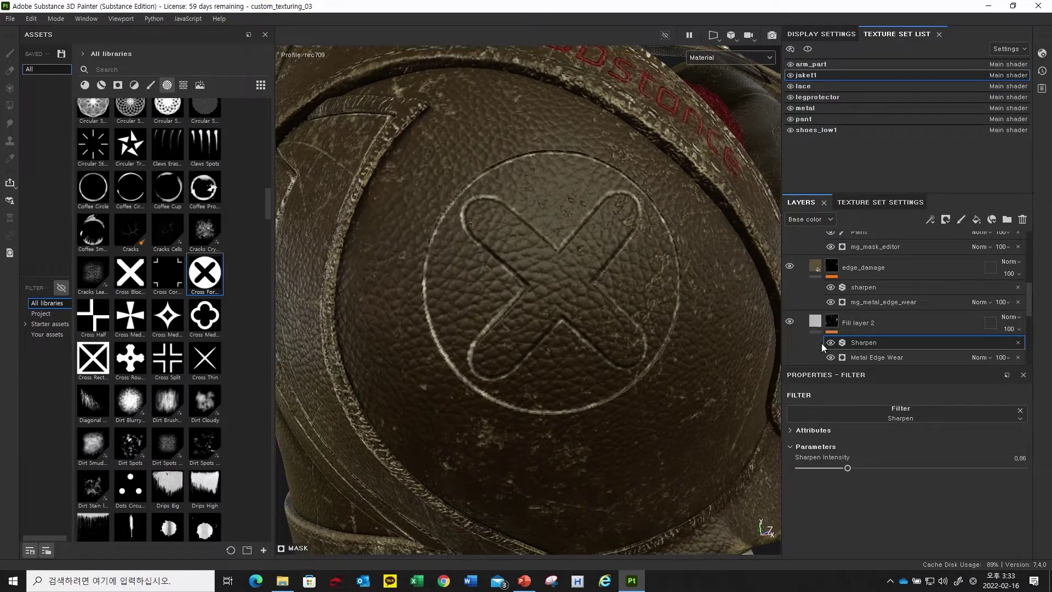
alt+drag(730, 323, 517, 244)
alt+drag(497, 308, 609, 270)
- Show the pattern layer in the metal texture set and examine its relief up close on the pointed metal plate
scroll(537, 284, down, 6)
scroll(909, 313, down, 3)
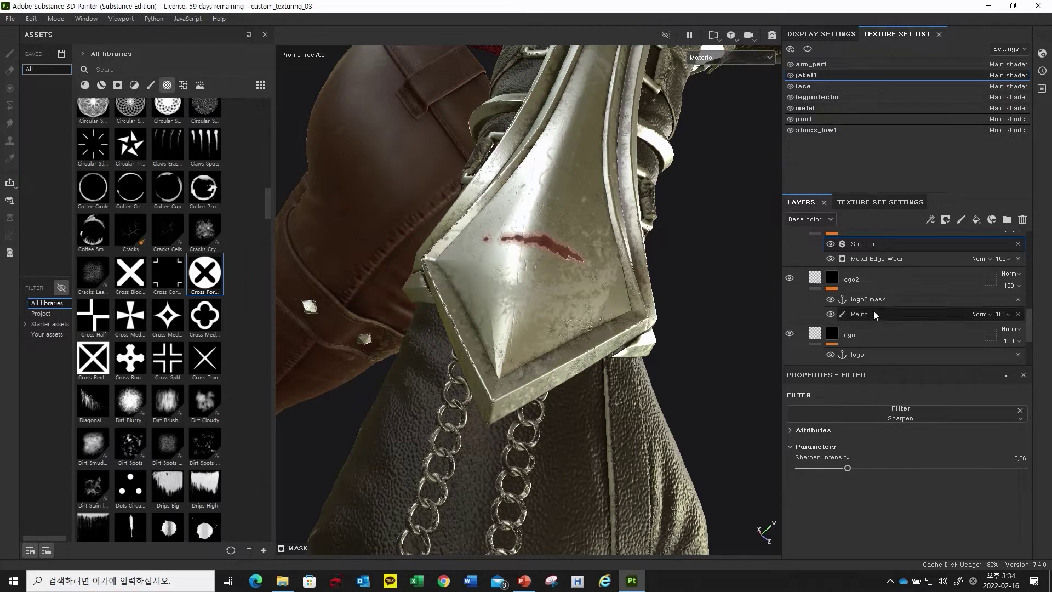
scroll(874, 311, down, 3)
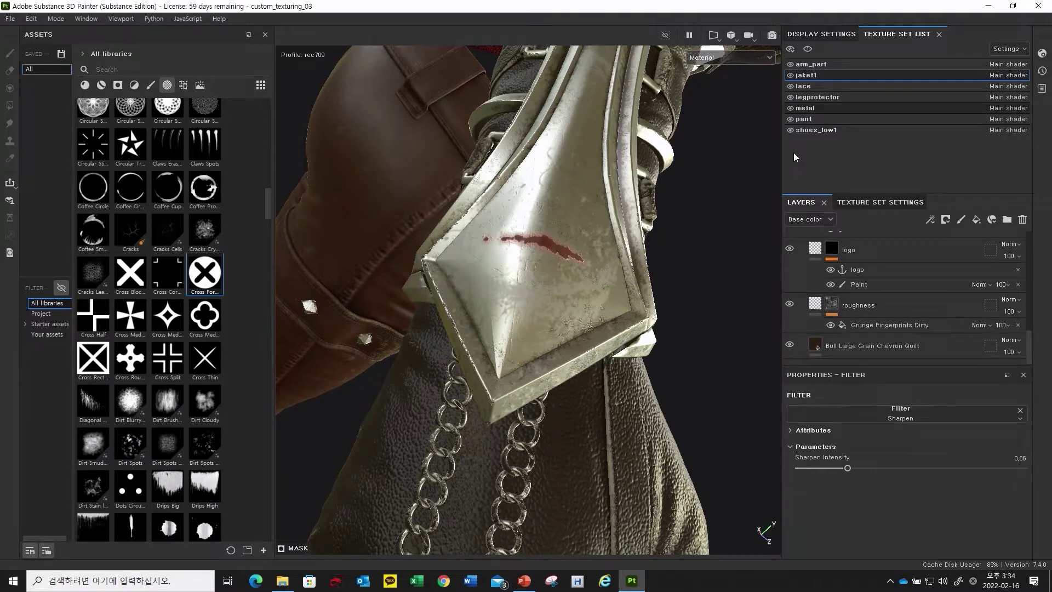
click(822, 109)
scroll(868, 320, up, 5)
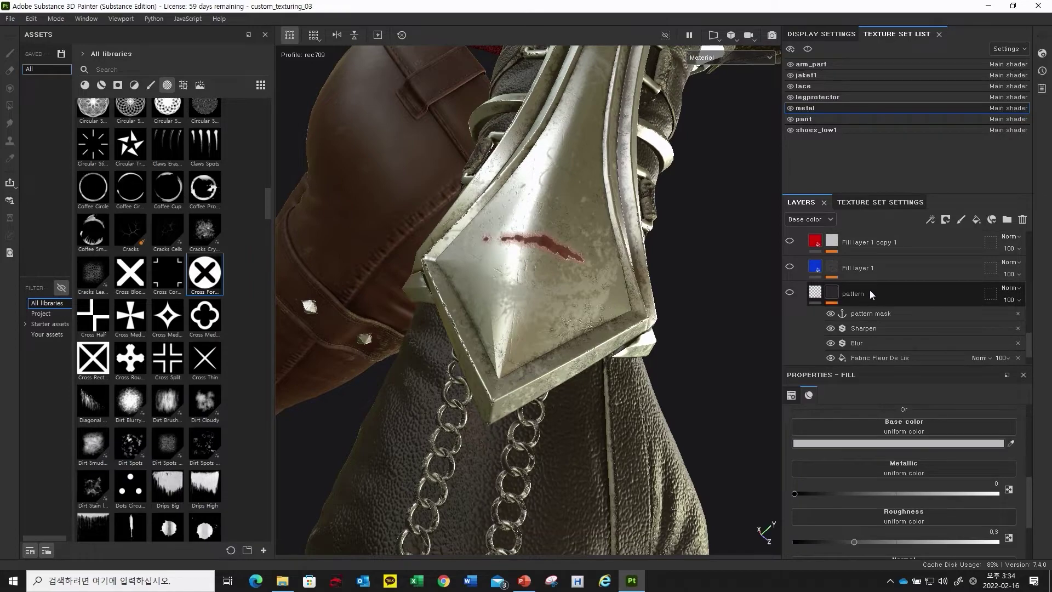
click(789, 292)
alt+drag(595, 273, 551, 276)
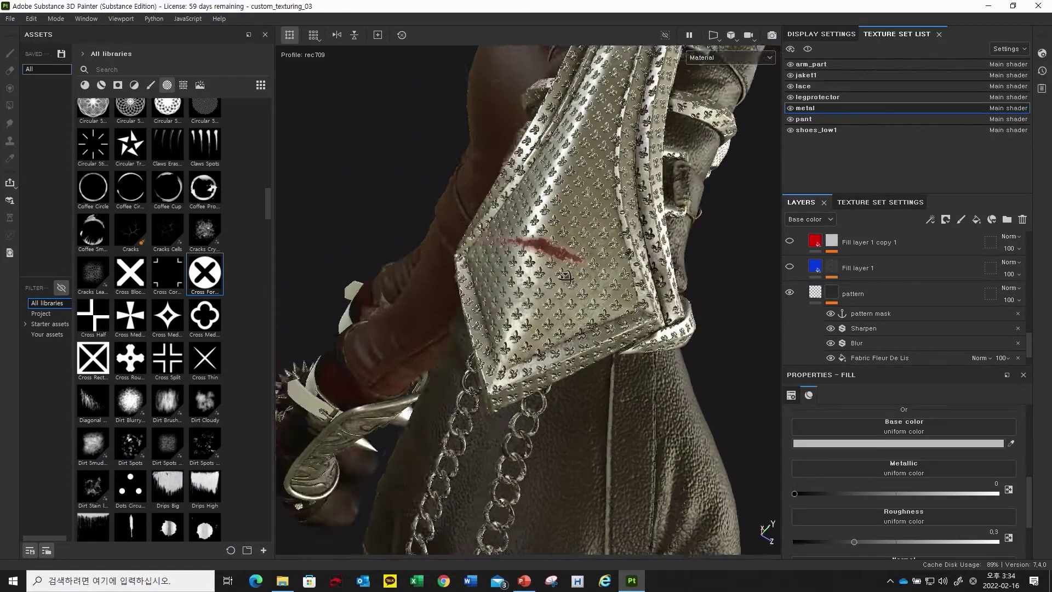
alt+right_drag(551, 275, 619, 279)
alt+drag(624, 278, 572, 279)
alt+right_drag(571, 279, 620, 280)
alt+drag(543, 273, 693, 286)
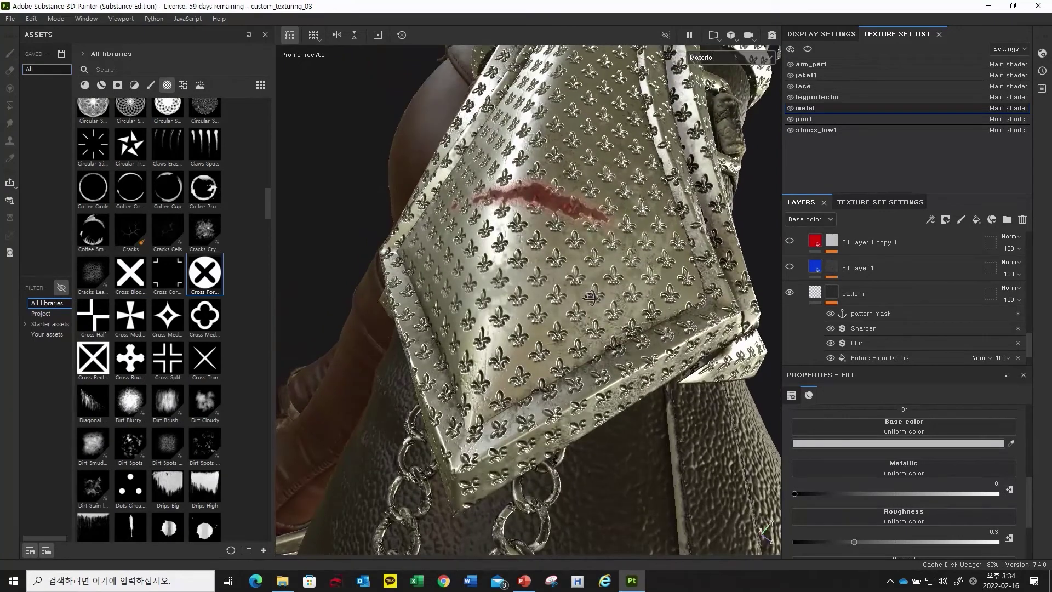
alt+drag(586, 294, 630, 298)
- Replace the Fabric Fleur De Lis texture in the pattern layer's mask fill with Fabric Medieval Pyramid Alternate
scroll(866, 307, down, 2)
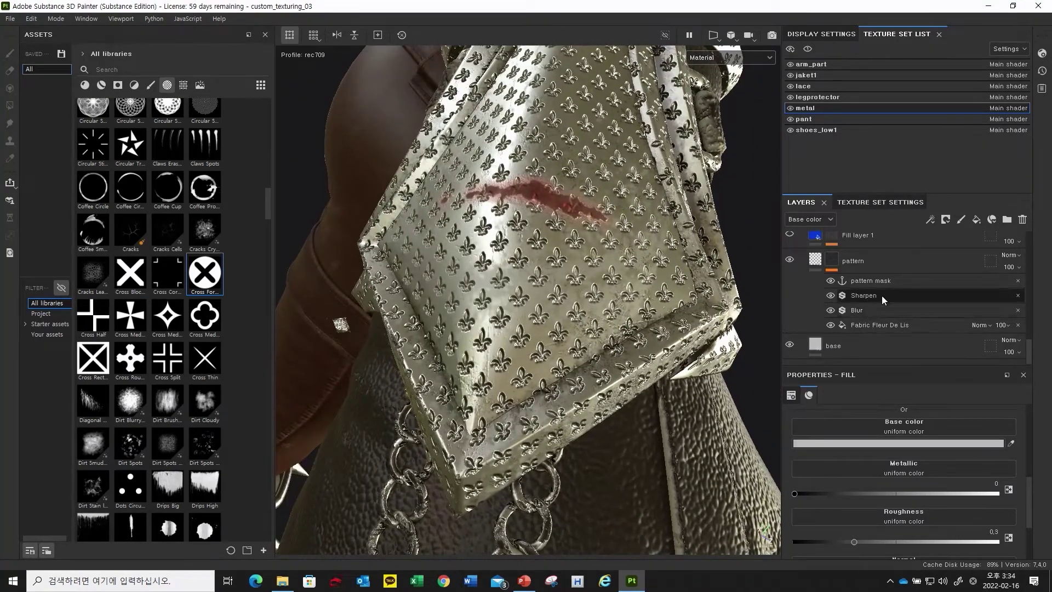
click(864, 324)
scroll(185, 376, down, 10)
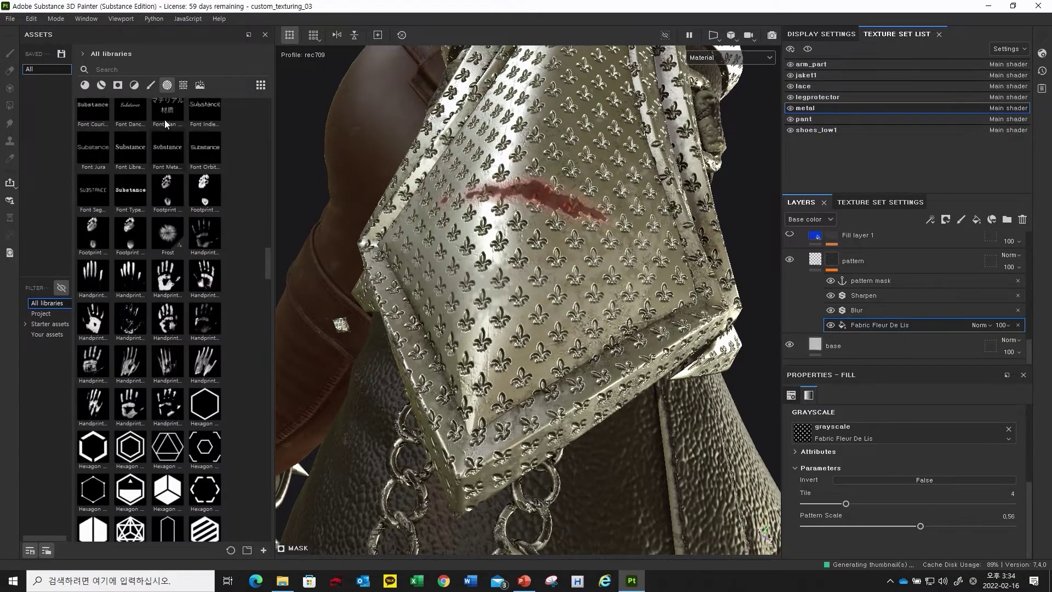
click(182, 86)
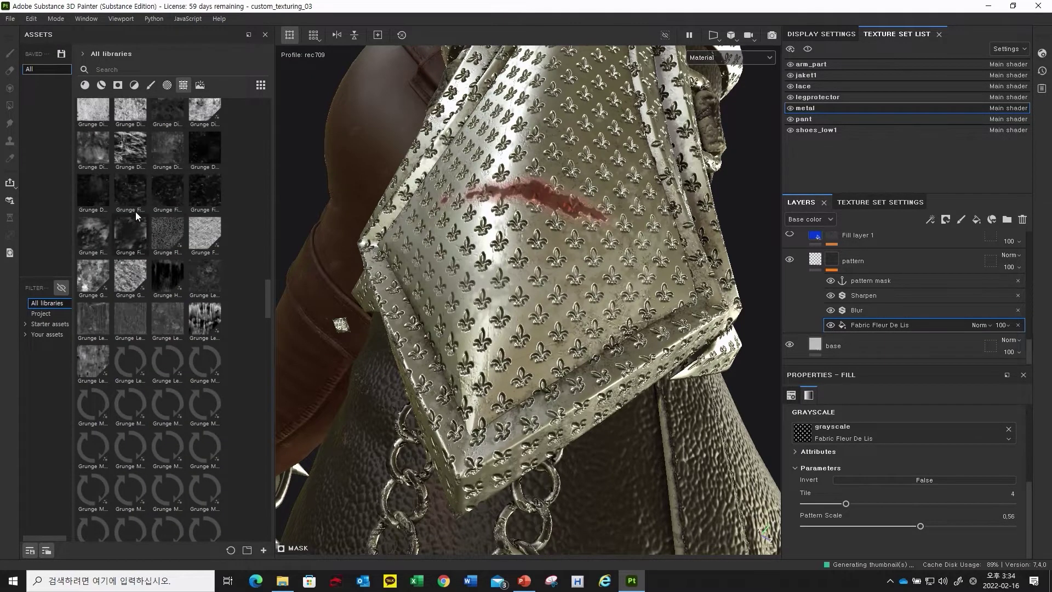
scroll(164, 225, up, 5)
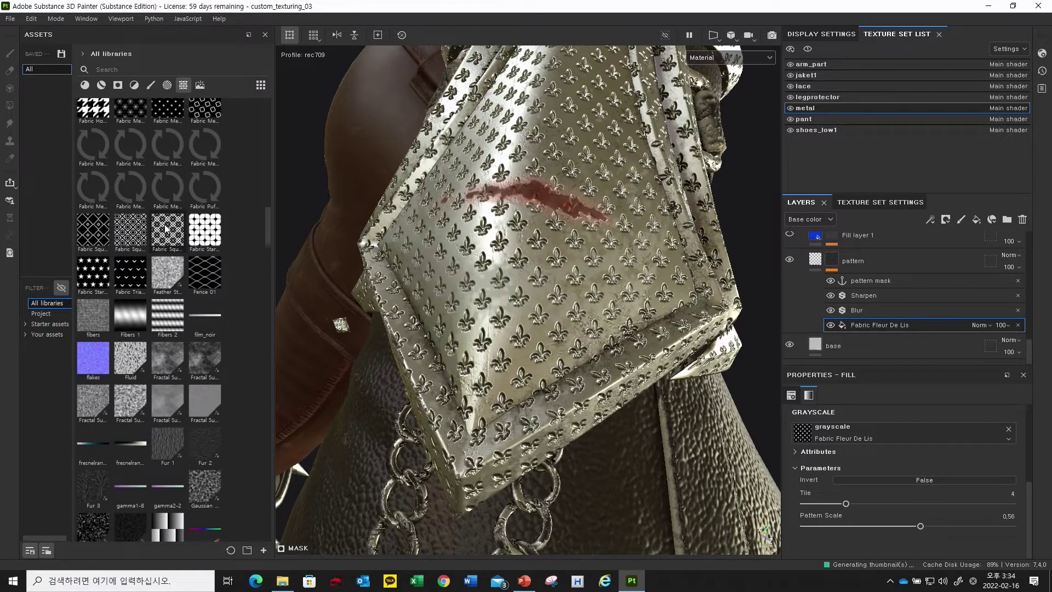
scroll(112, 233, up, 3)
alt+drag(533, 266, 535, 281)
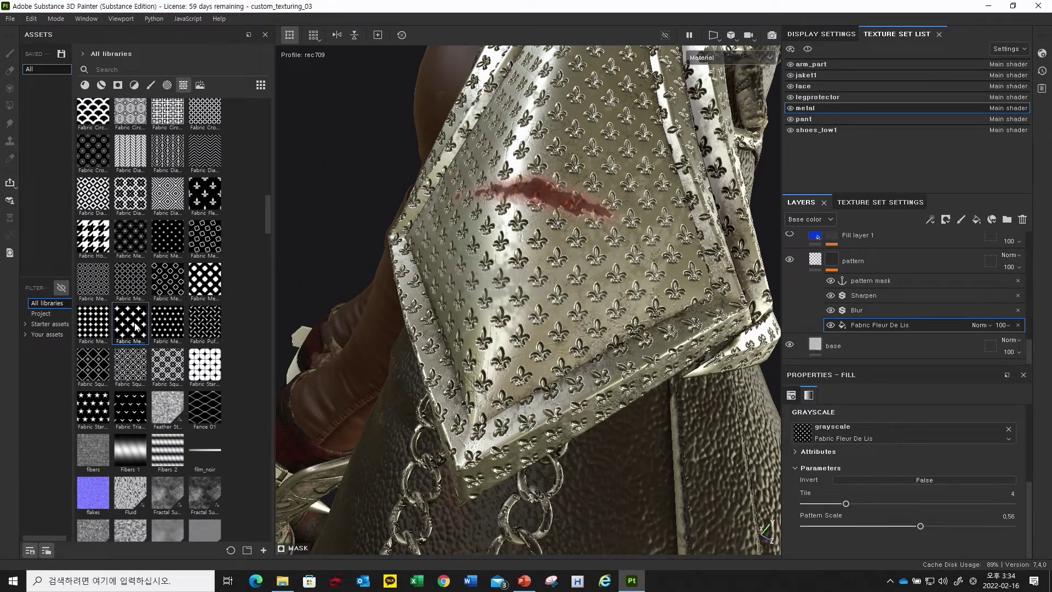
drag(131, 327, 887, 433)
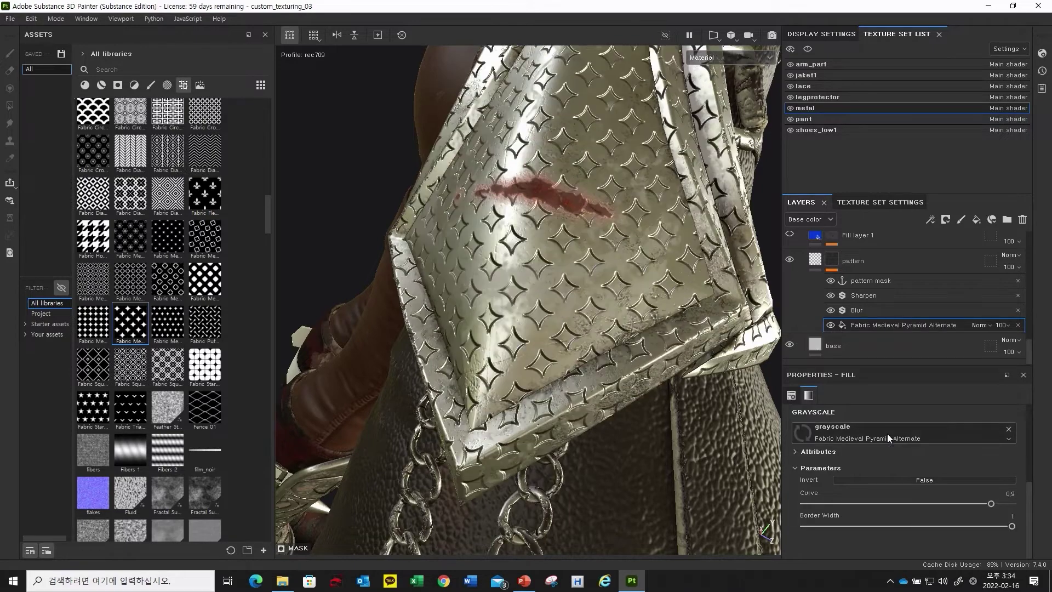
alt+drag(418, 204, 329, 274)
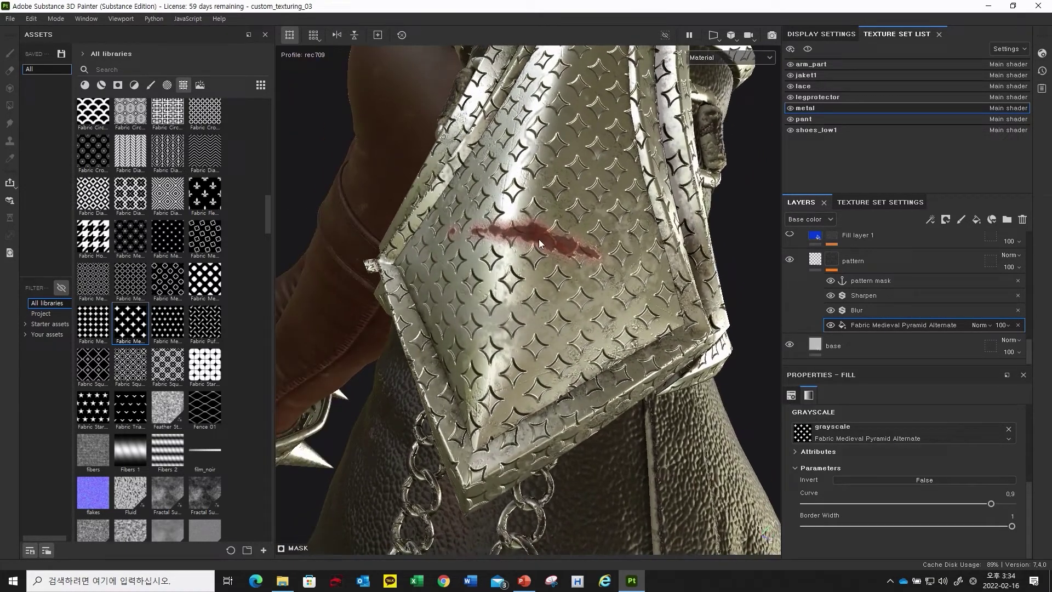
- Show the blue Fill layer 1 and the red Fill layer 1 copy 1 above the pattern layer
click(820, 264)
scroll(820, 264, up, 1)
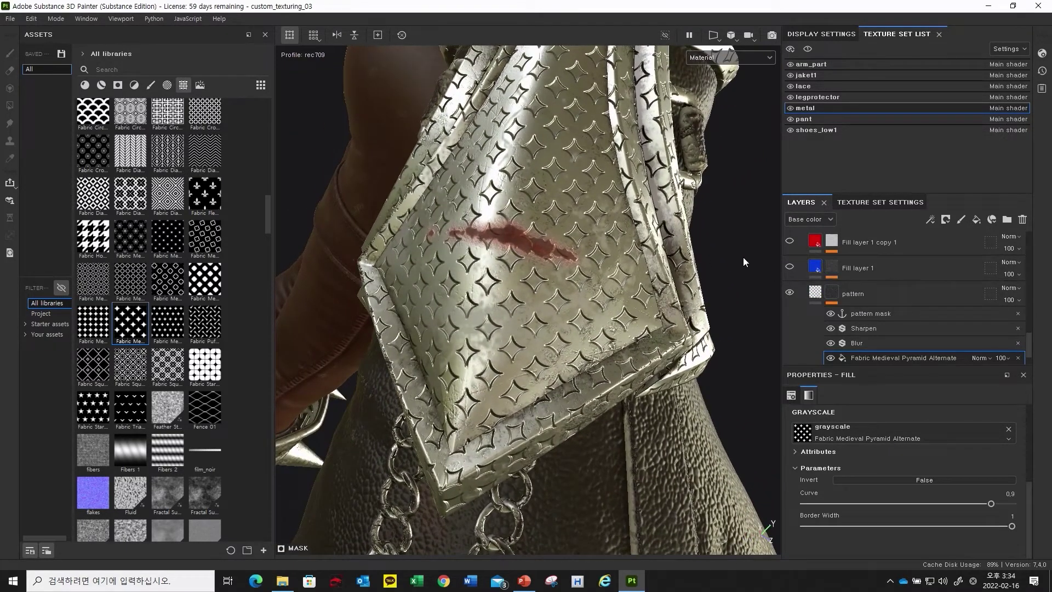
click(790, 267)
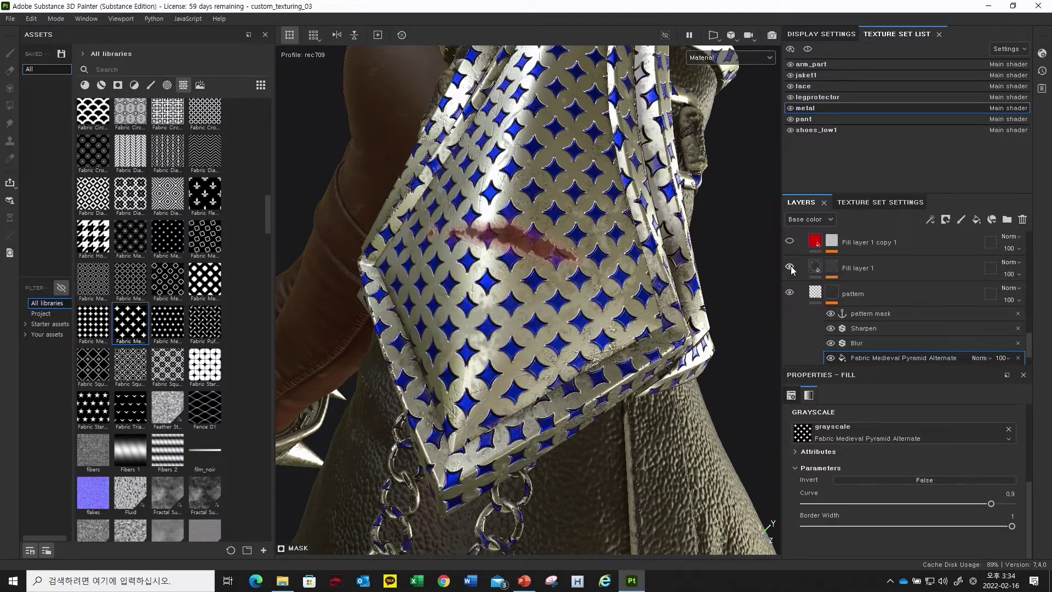
click(789, 242)
click(789, 243)
click(790, 242)
- Expand both colour layers' masks and reassign the pattern mask anchor point as the grayscale source of Fill layer 1 copy 1's mask fill
click(832, 242)
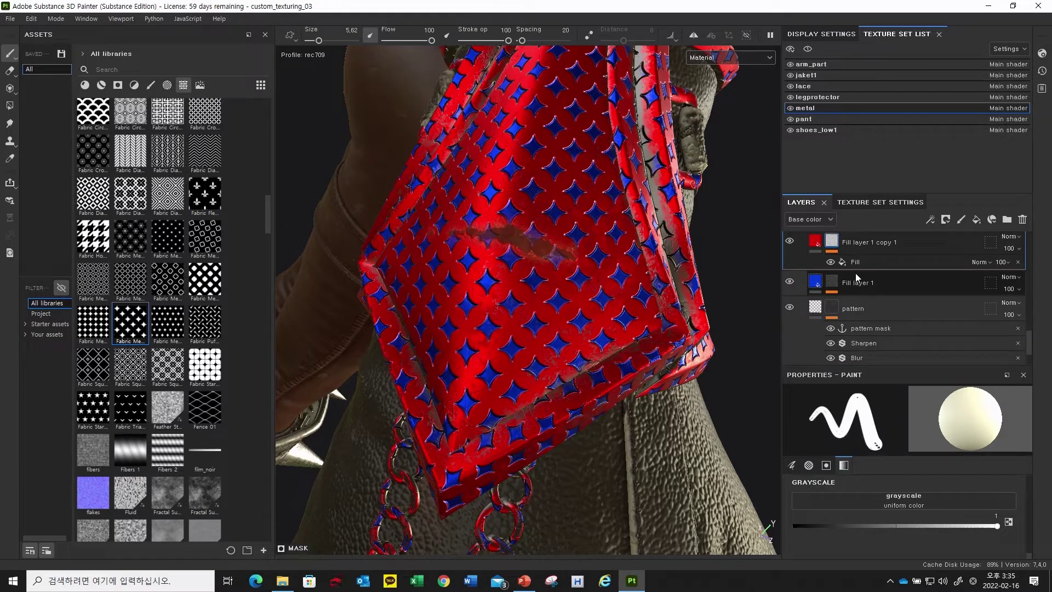
click(832, 284)
click(869, 262)
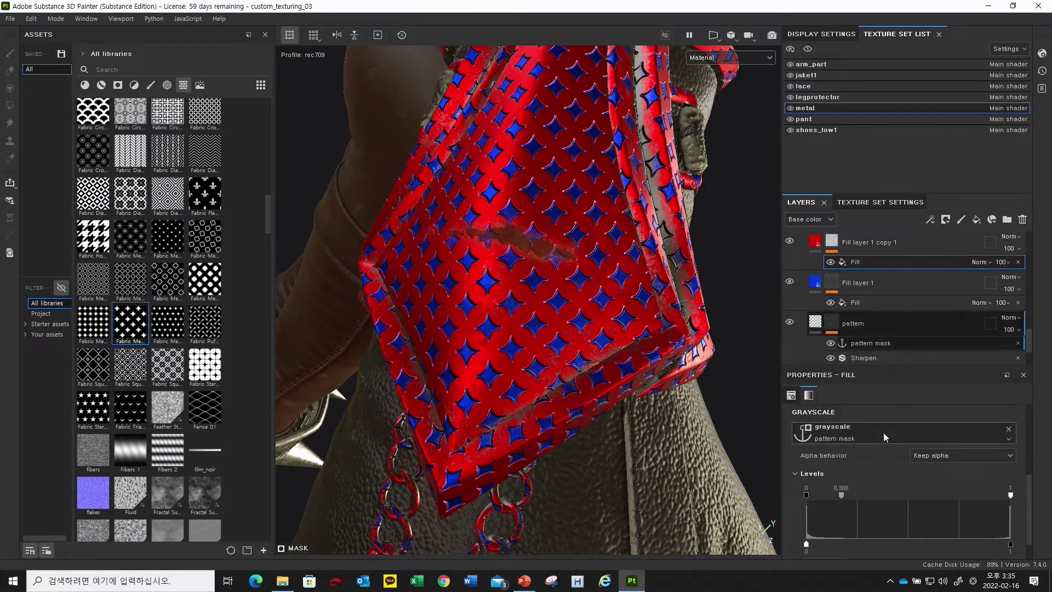
scroll(896, 462, down, 1)
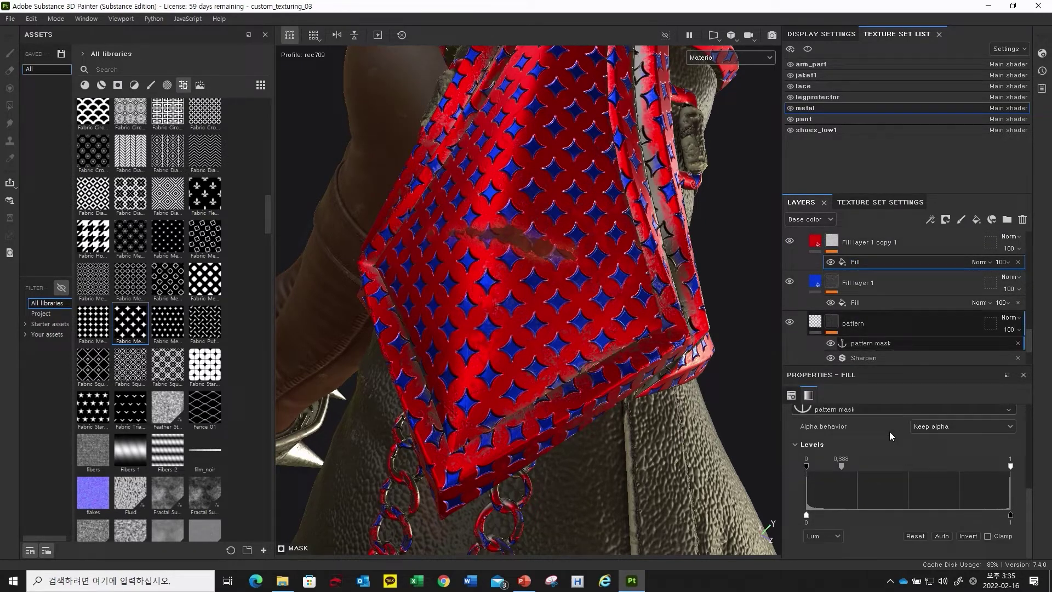
scroll(902, 448, up, 1)
click(890, 442)
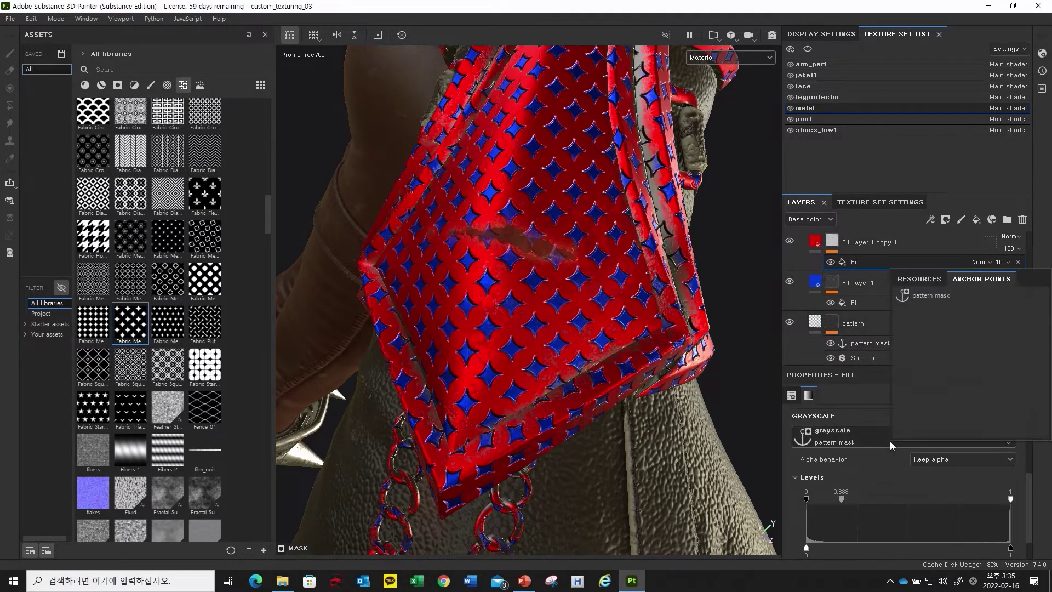
click(932, 294)
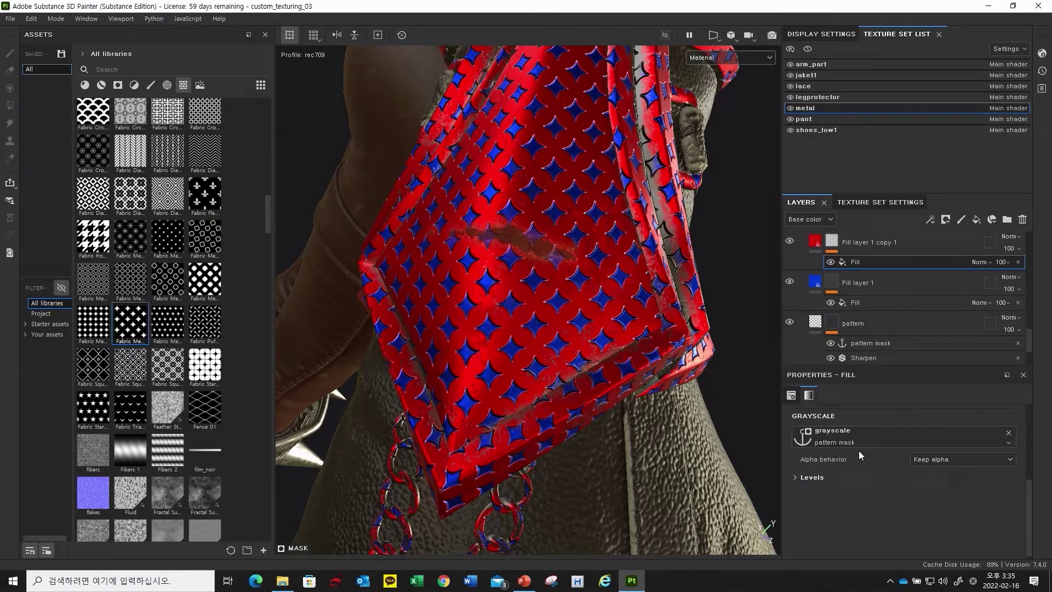
click(864, 300)
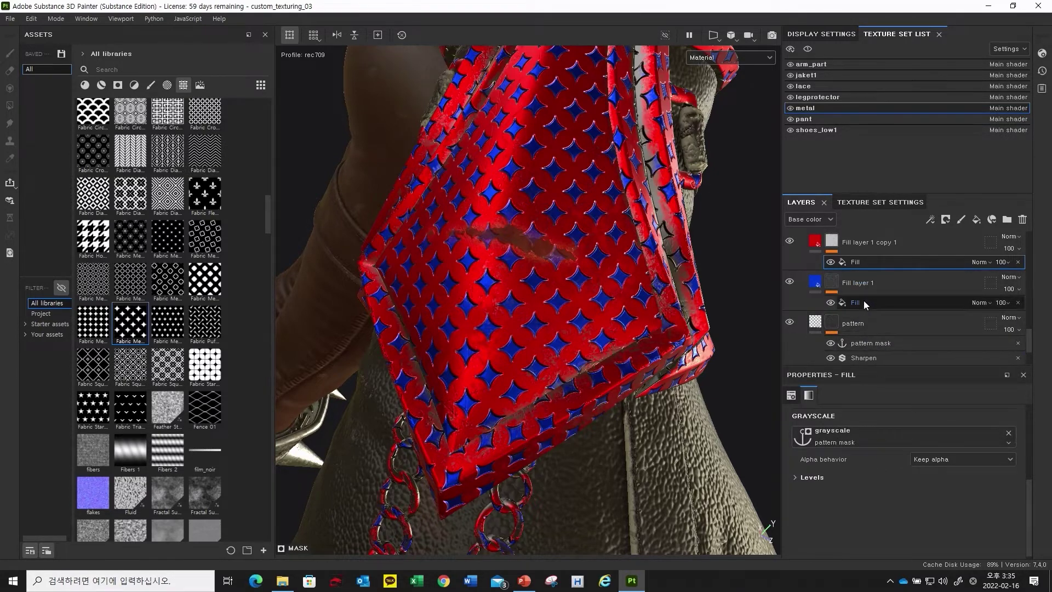
scroll(875, 347, down, 2)
scroll(878, 334, up, 2)
click(850, 266)
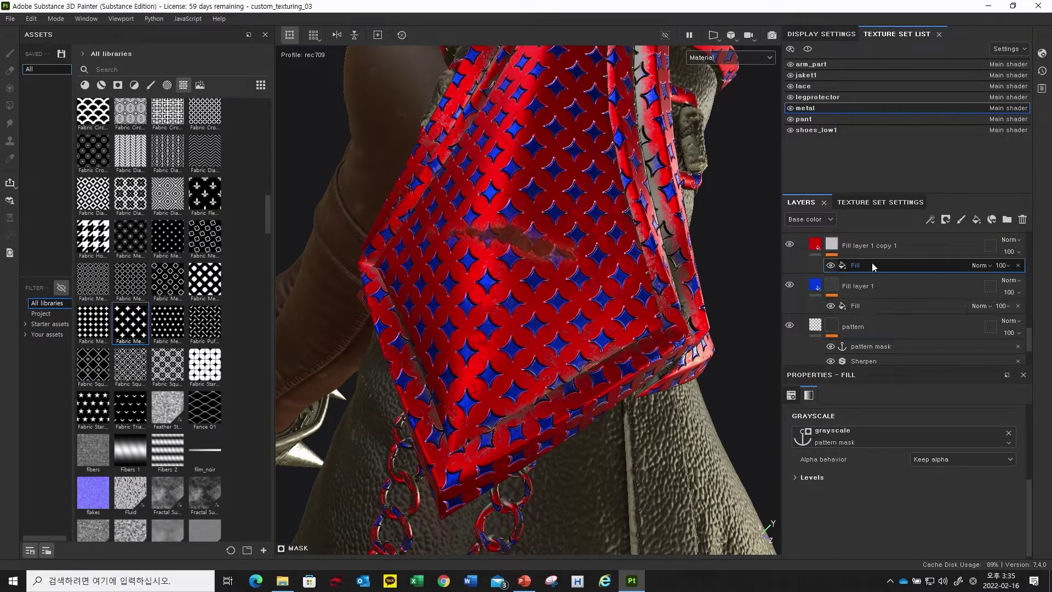
- Replace the texture in the pattern layer's mask fill with Fabric Square Center
alt+drag(523, 274, 503, 291)
alt+drag(507, 242, 499, 275)
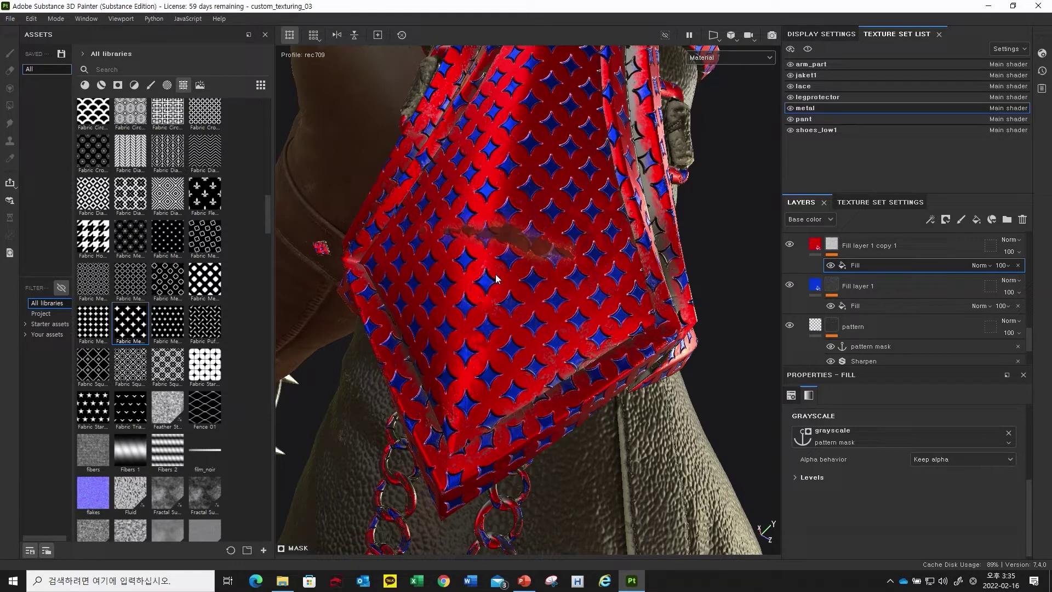
mouse_move(94, 364)
mouse_down()
mouse_move(842, 369)
mouse_move(74, 372)
mouse_move(91, 363)
mouse_up()
drag(903, 332, 899, 330)
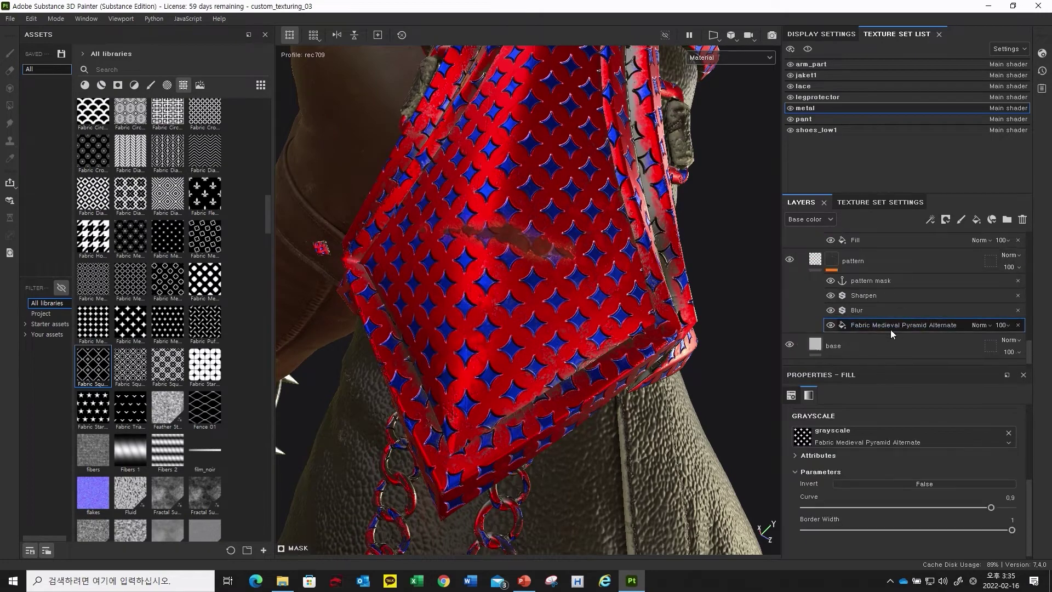
drag(93, 370, 862, 439)
alt+drag(505, 320, 556, 329)
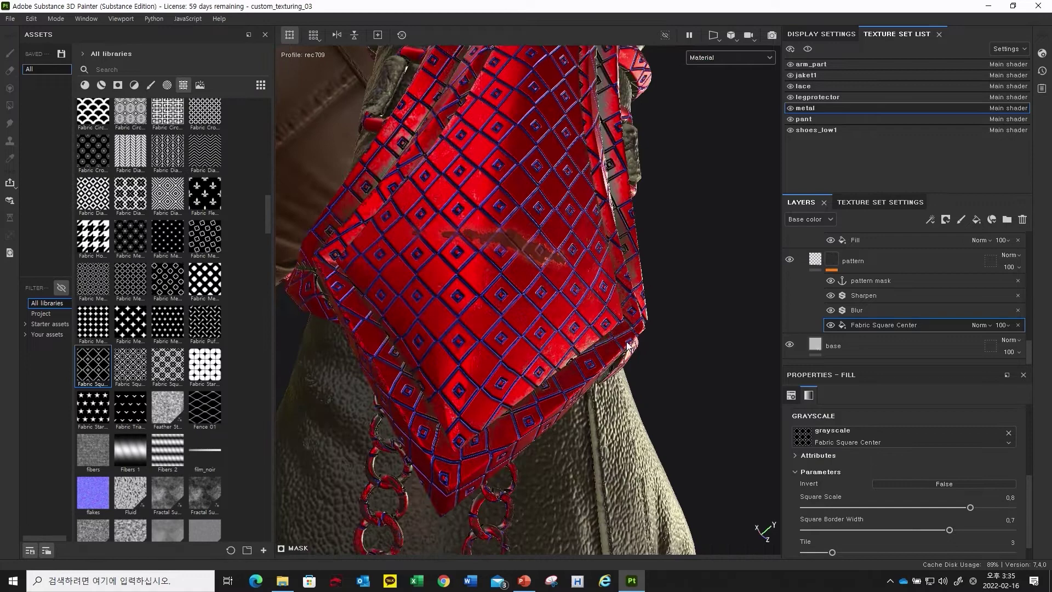
- Set the Fabric Square Center fill to Square Scale 0.78 and Square Border Width 0.42, and try a different Tile value
scroll(912, 451, down, 1)
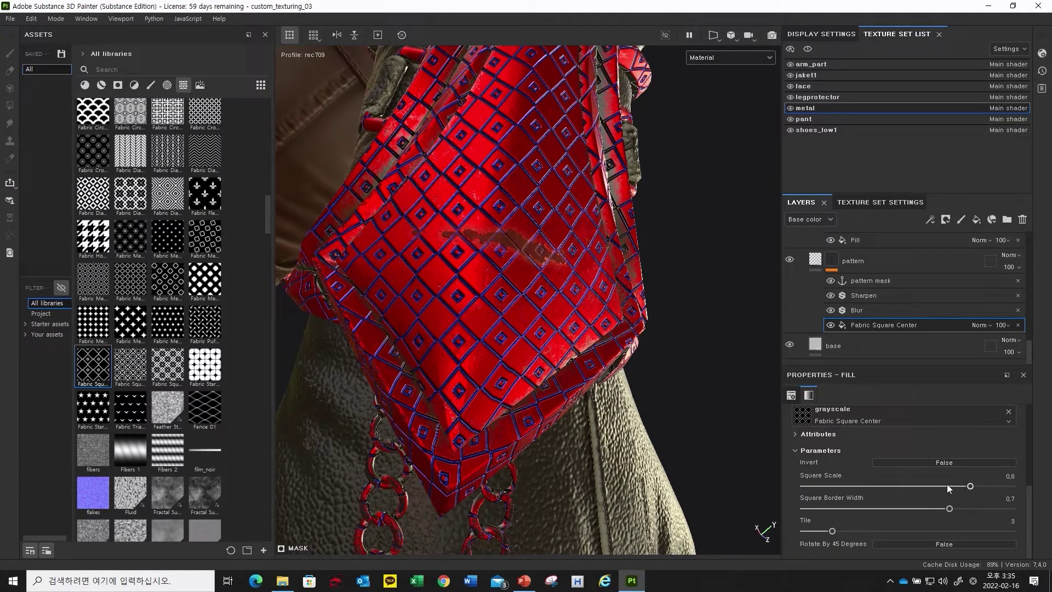
drag(970, 486, 883, 512)
alt+drag(707, 351, 579, 364)
drag(883, 509, 892, 509)
alt+drag(735, 493, 774, 496)
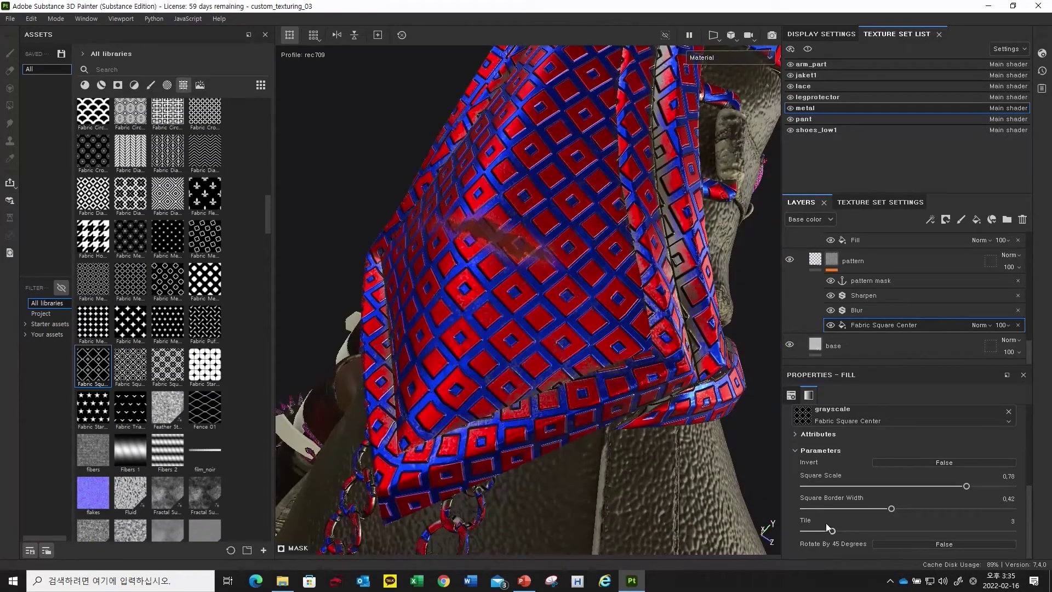
mouse_move(844, 529)
mouse_down()
mouse_move(867, 530)
mouse_move(837, 534)
mouse_up()
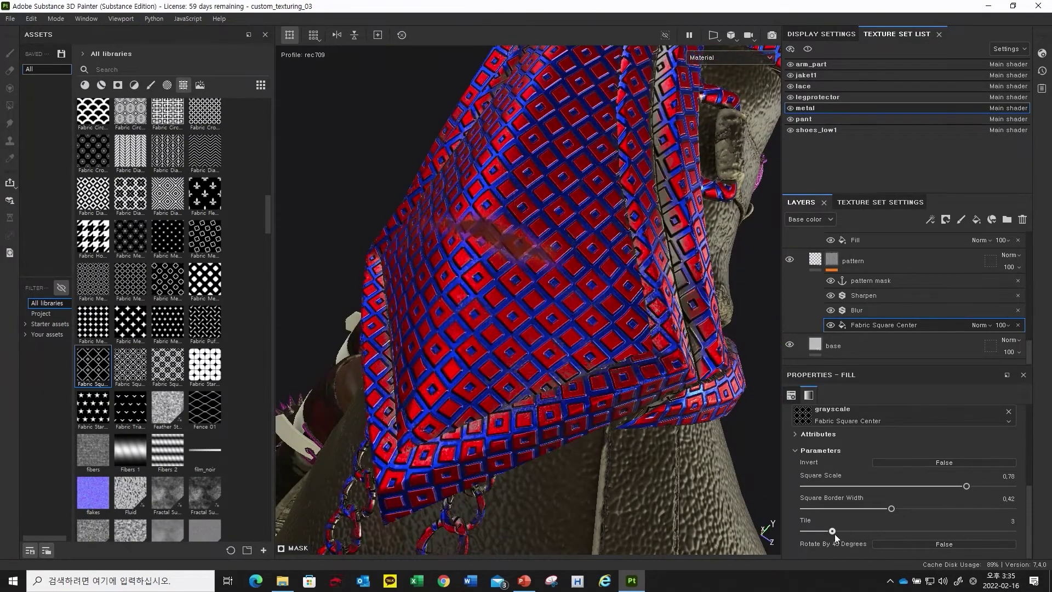
- Swap the pattern layer's mask fill to Fabric Diagonal and view the metal plate from another angle
drag(130, 193, 167, 193)
drag(130, 151, 842, 433)
alt+drag(471, 277, 475, 404)
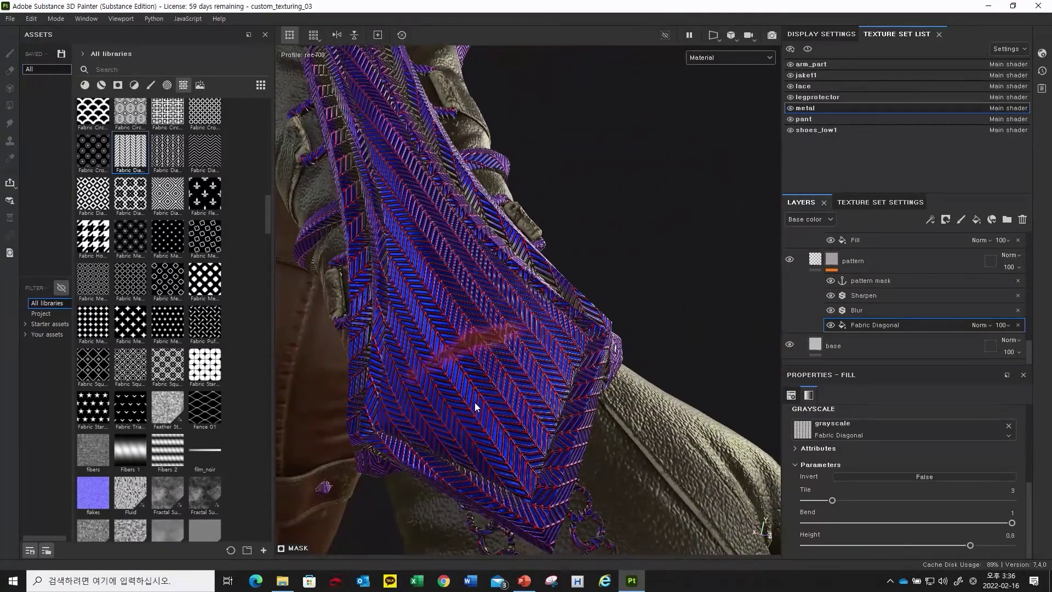
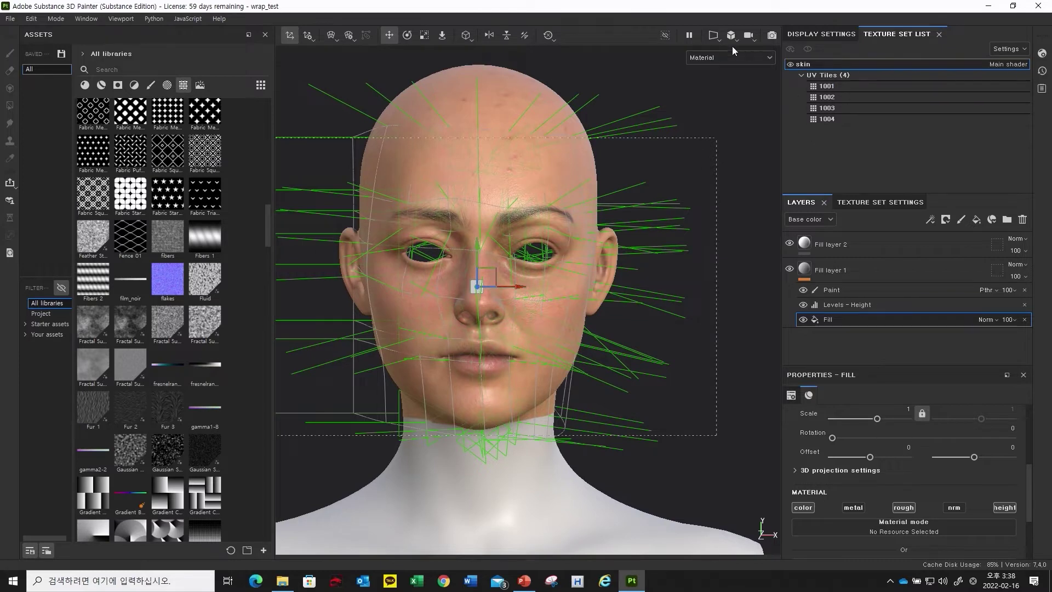
- In the wrap_test project, split the viewport into 3D/2D and examine the skin's UV tiles beside the head
click(720, 57)
click(716, 39)
click(715, 39)
click(737, 51)
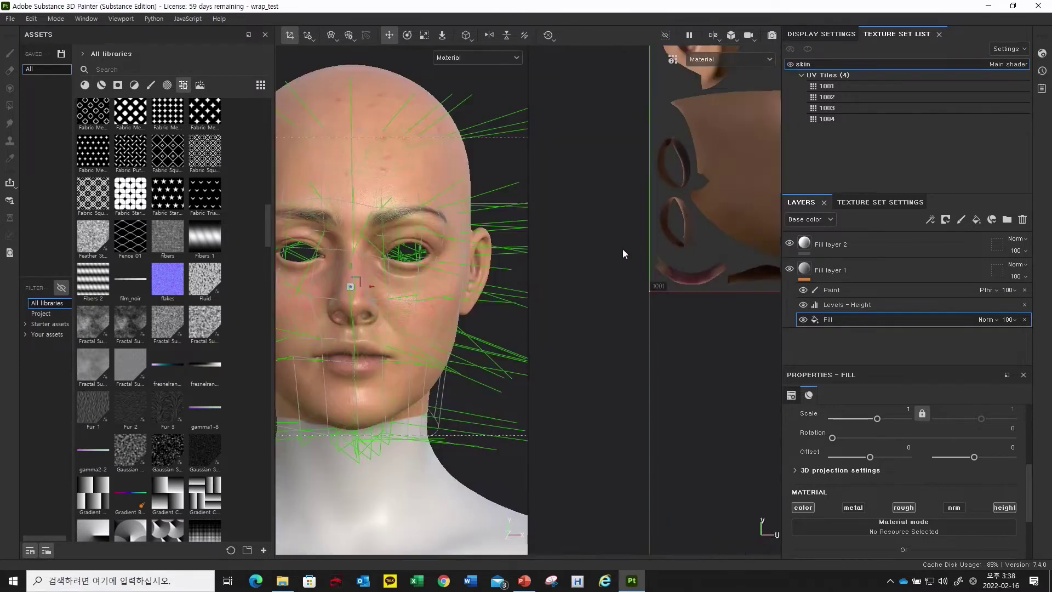
scroll(636, 271, up, 3)
scroll(706, 228, down, 2)
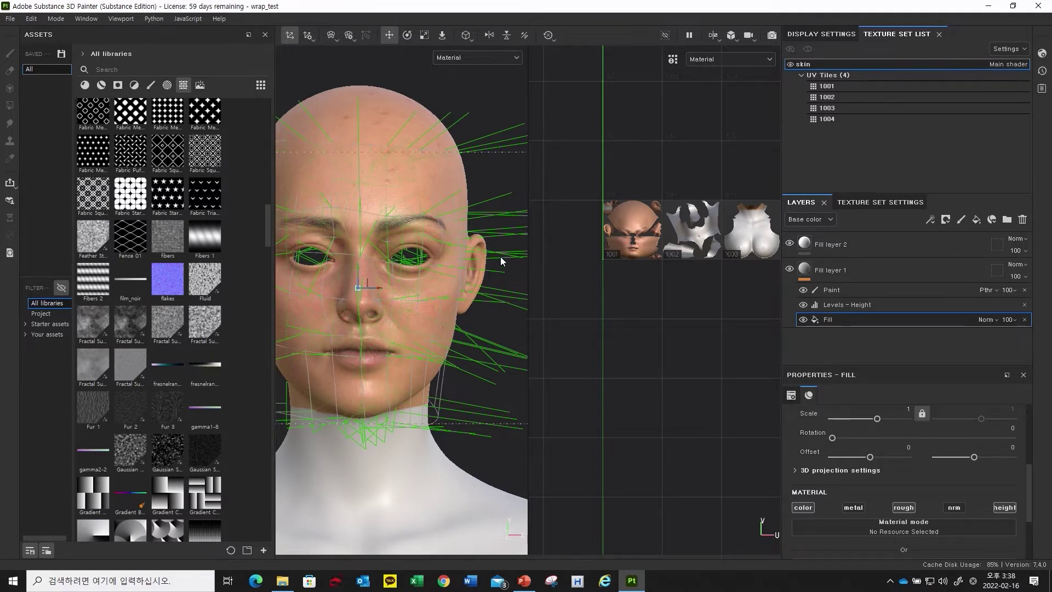
click(714, 36)
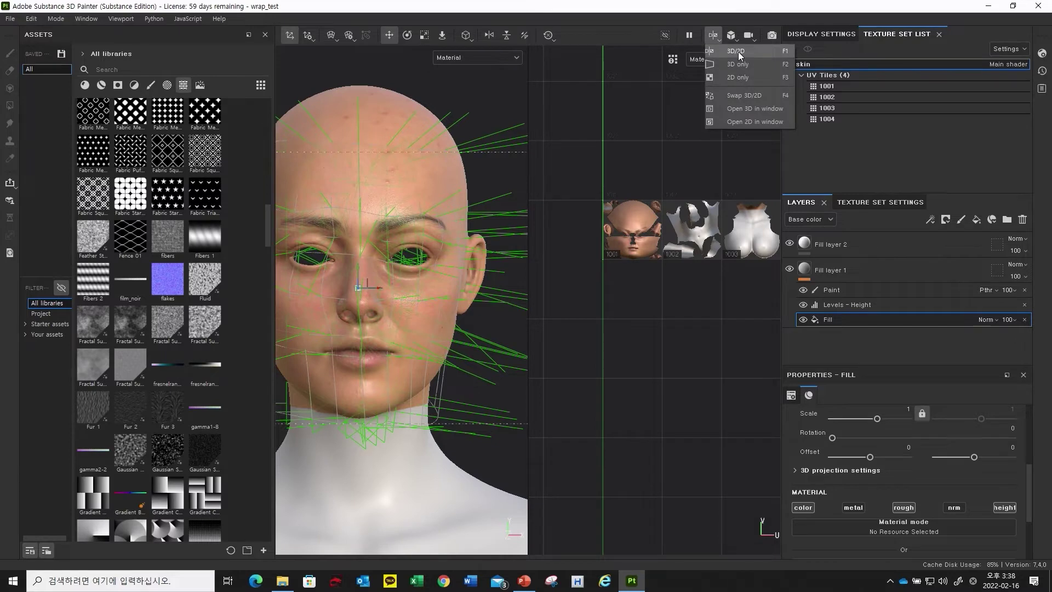
- Switch to the 3D-only view and examine the warp-projected skin texture on the head from the front and side
click(738, 64)
alt+right_drag(626, 254, 519, 258)
alt+middle_drag(520, 406, 523, 233)
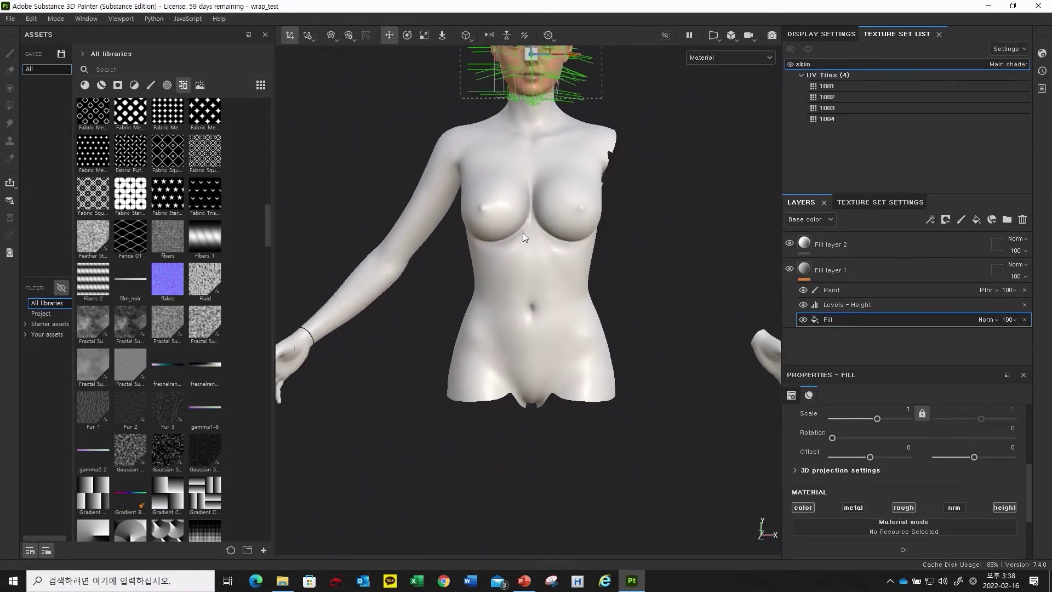
alt+drag(523, 233, 536, 183)
alt+right_drag(536, 184, 590, 129)
alt+middle_drag(591, 129, 548, 270)
scroll(548, 236, up, 5)
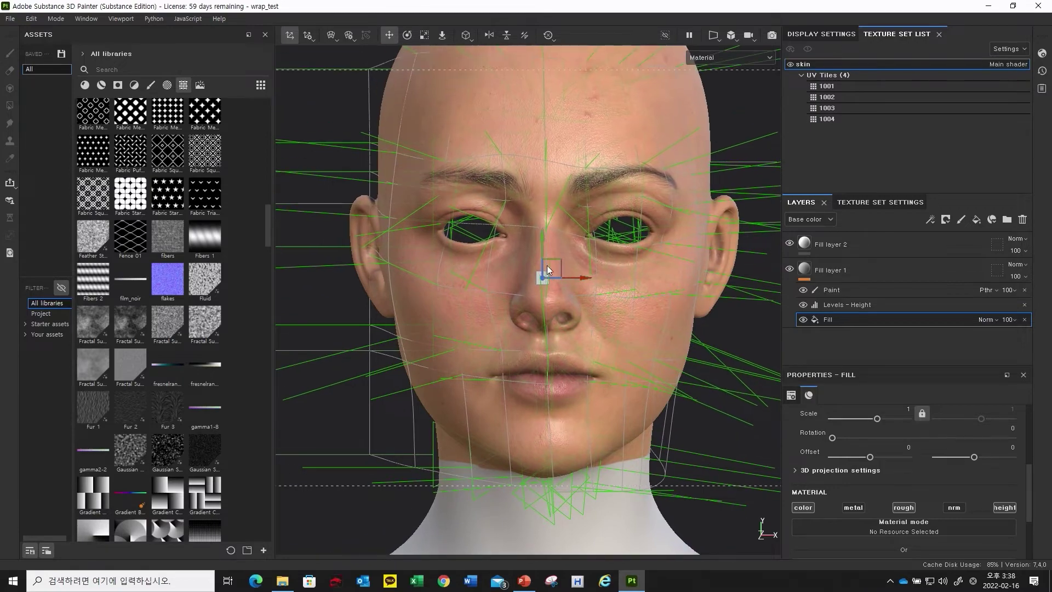
alt+drag(705, 357, 640, 319)
scroll(640, 319, down, 3)
alt+middle_drag(639, 319, 508, 294)
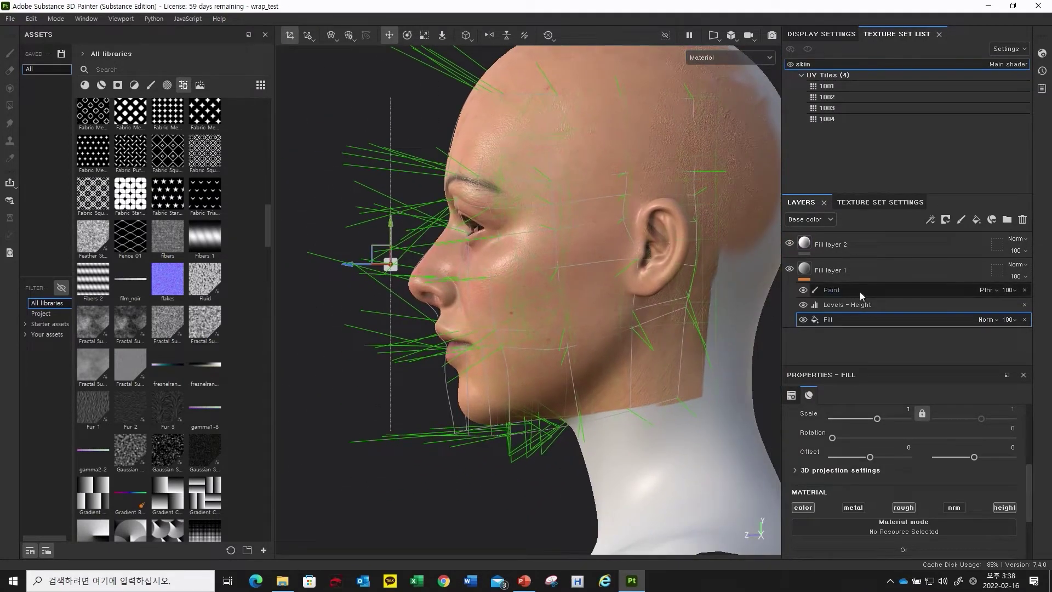
alt+drag(386, 245, 433, 291)
alt+right_drag(433, 290, 549, 288)
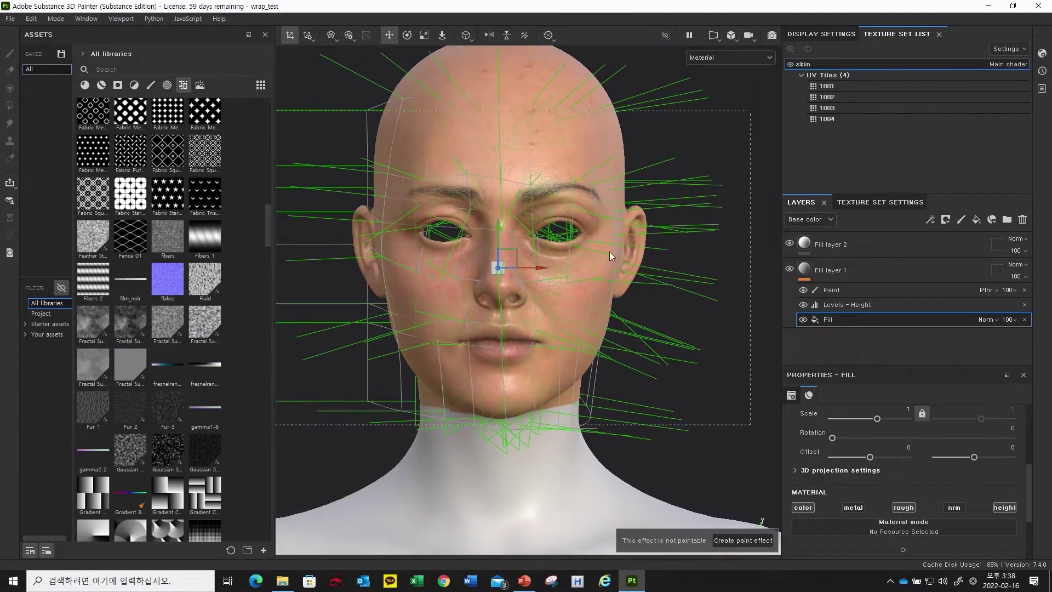
alt+drag(703, 254, 626, 259)
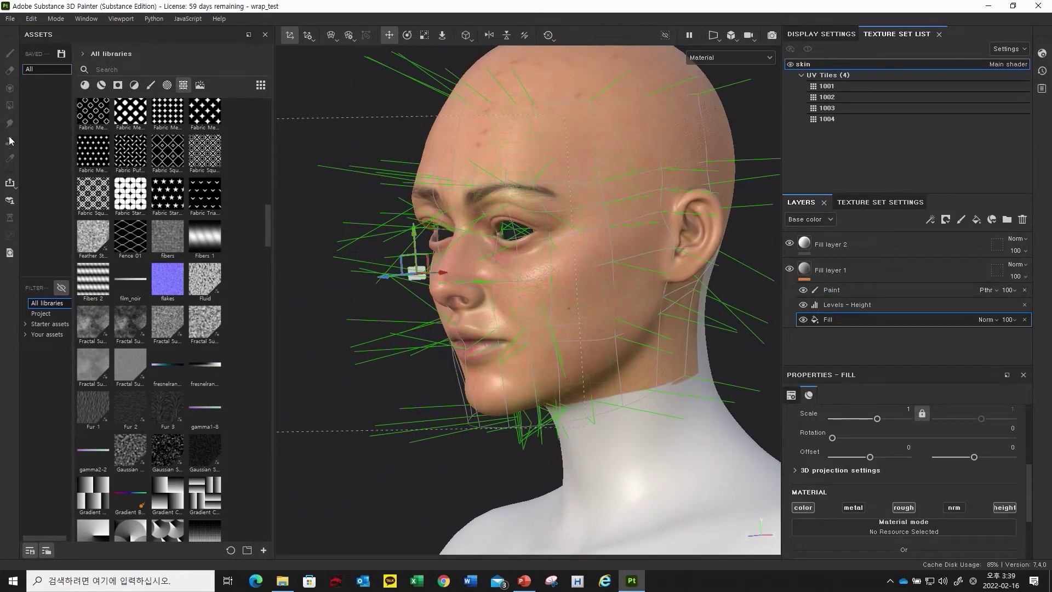
- Select the Paint effect in Fill layer 1 and examine the textured face without the warp grid
click(830, 291)
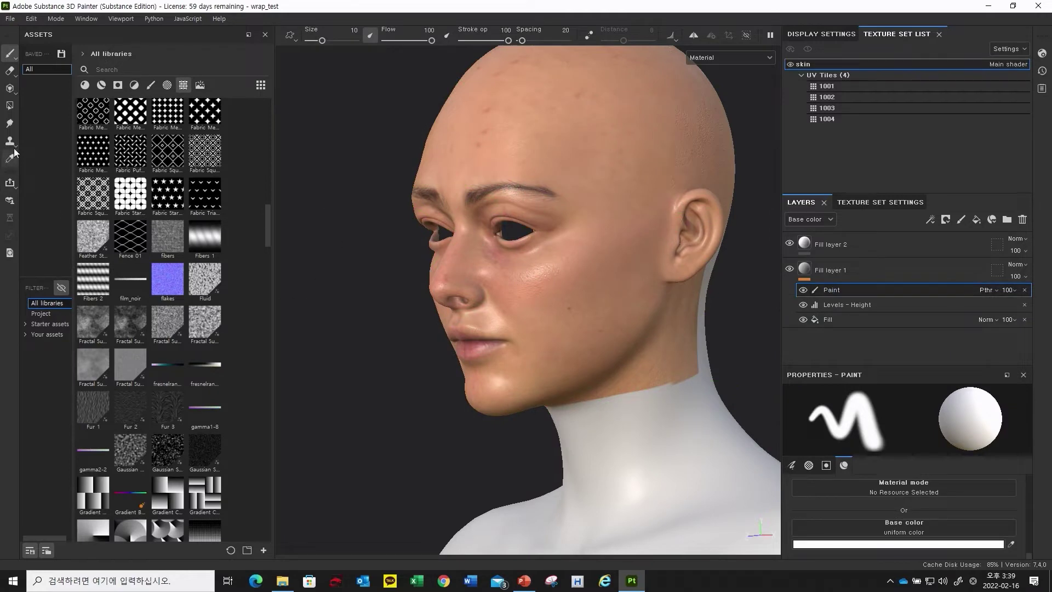
alt+drag(583, 266, 362, 233)
alt+drag(452, 262, 426, 306)
alt+right_drag(425, 305, 491, 311)
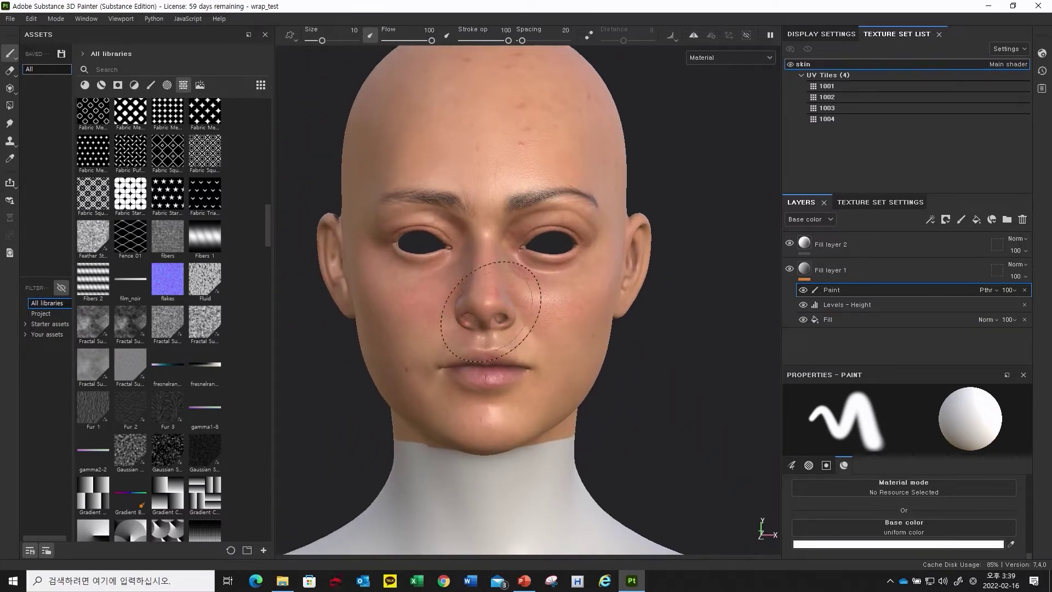
alt+middle_drag(570, 277, 575, 291)
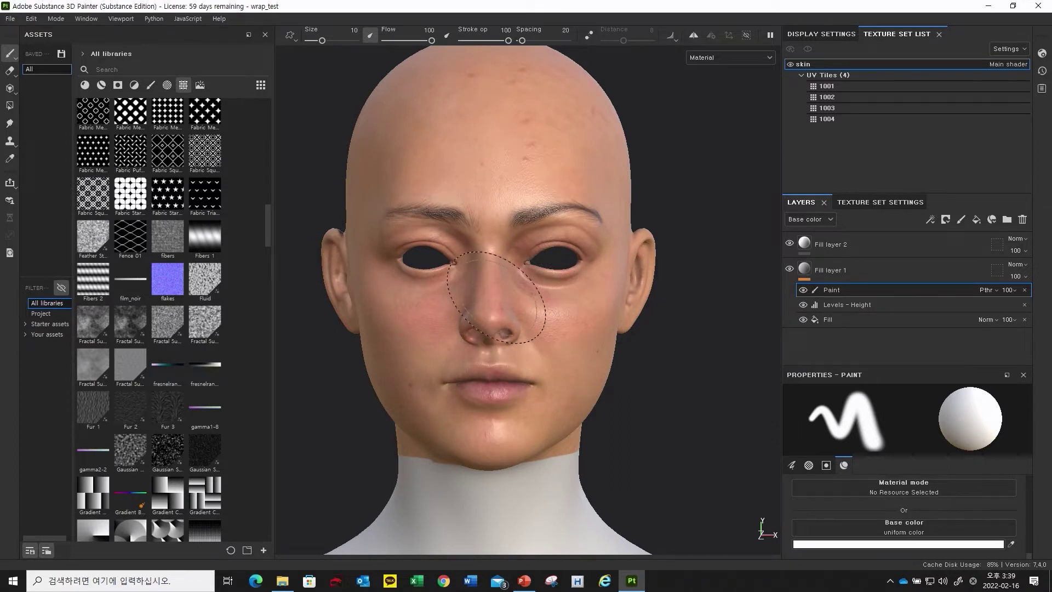
alt+middle_drag(447, 288, 455, 308)
mouse_move(536, 310)
alt+mouse_down()
mouse_move(587, 329)
mouse_move(564, 328)
mouse_move(522, 301)
mouse_move(610, 305)
alt+mouse_up()
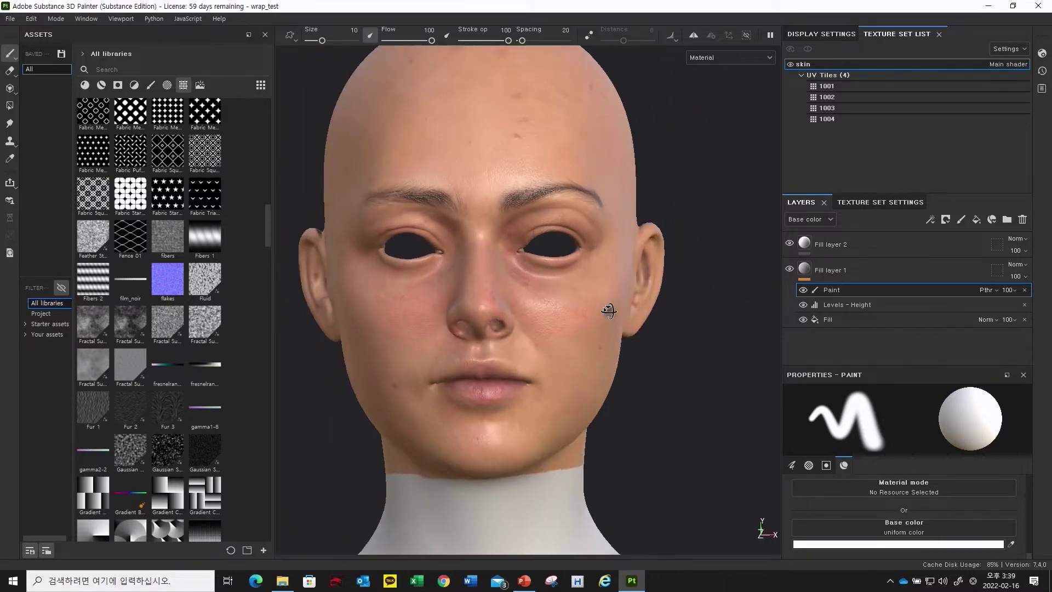
- Add a new fill layer at the top of the layer stack and hide Fill layer 2 and Fill layer 1
click(977, 219)
drag(818, 271, 809, 241)
alt+drag(441, 306, 515, 358)
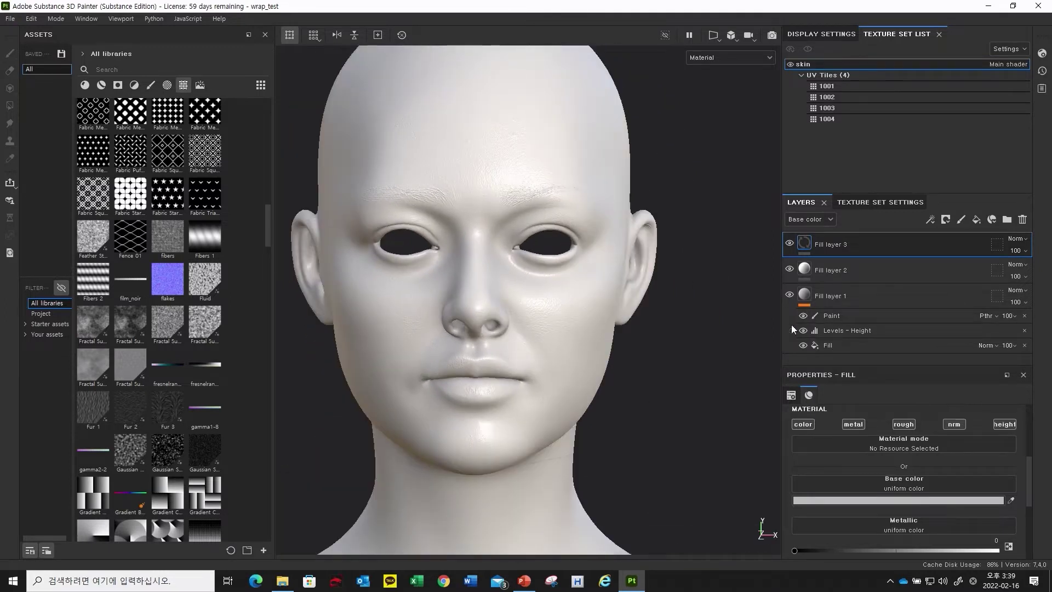
click(790, 269)
alt+drag(547, 330, 549, 327)
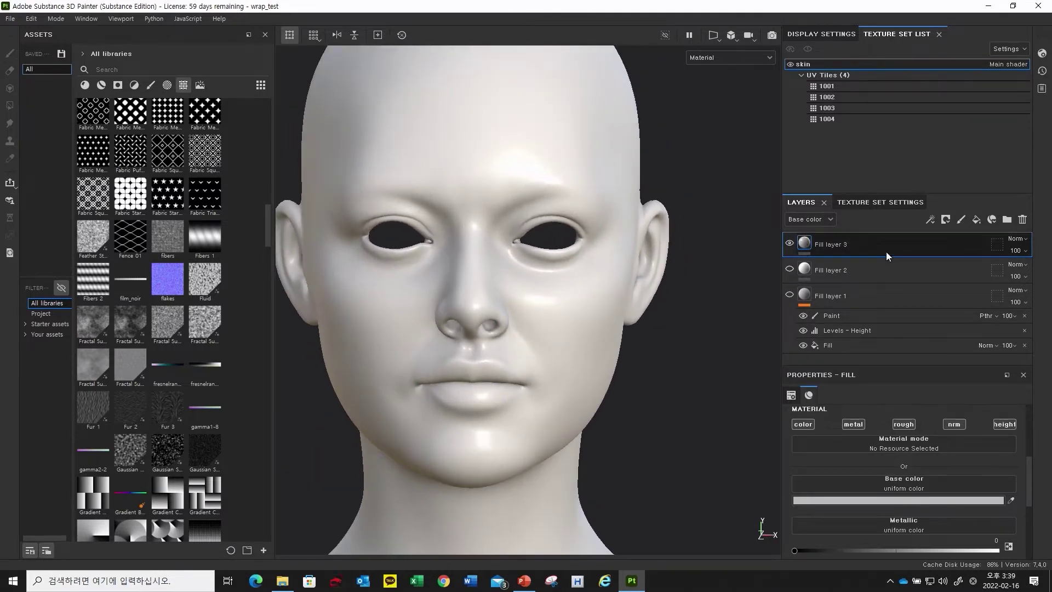
- Add a fill effect to Fill layer 3 and disable its metal, rough and nrm channels, leaving color and height
right_click(806, 241)
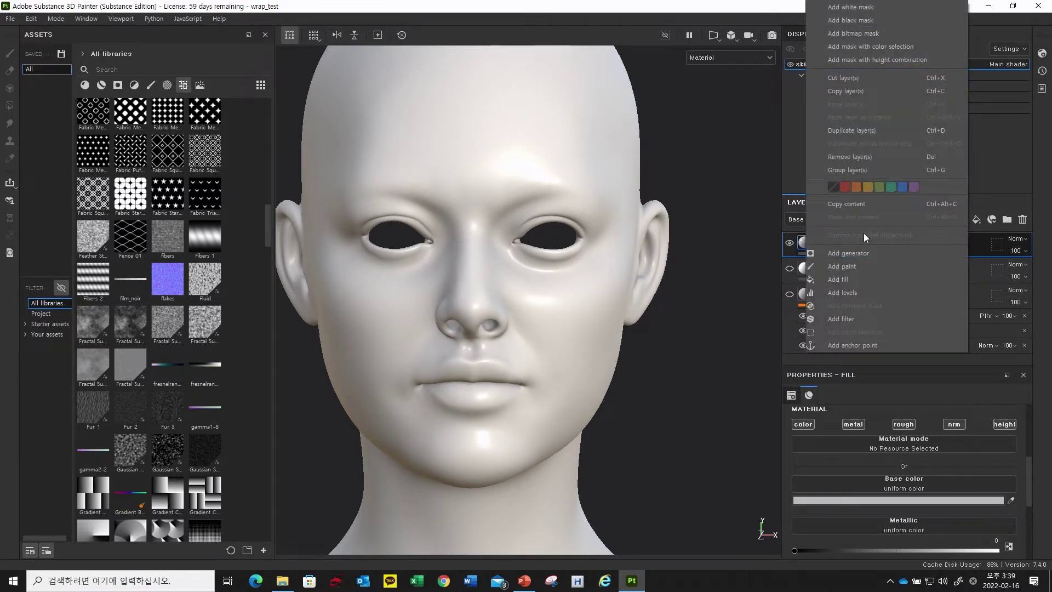
click(857, 278)
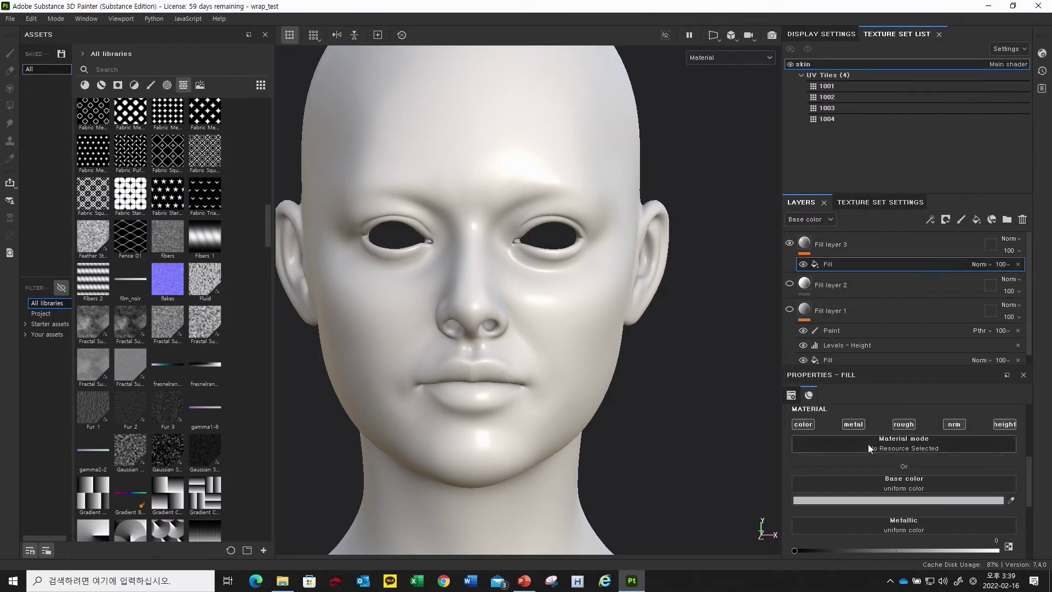
scroll(871, 479, down, 2)
scroll(906, 481, up, 1)
scroll(907, 481, up, 1)
click(853, 424)
click(902, 424)
click(953, 424)
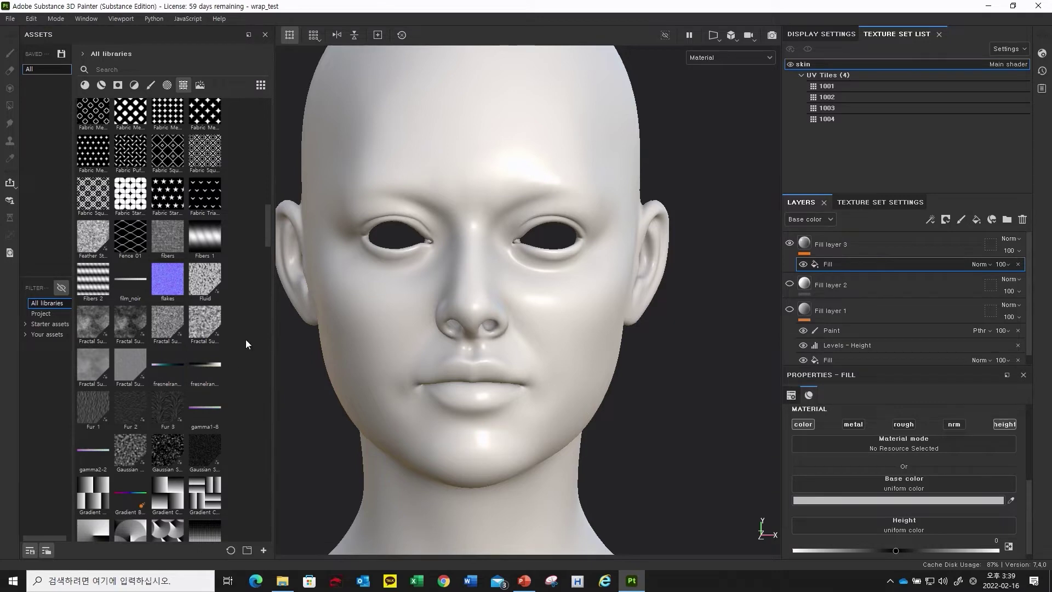
- Switch to File Explorer and open graphic source > XYZ_Sources > Texturing.xyz - Female Collection > texturingxyz__multichannelfaces_02 > fullface on drive F
click(283, 581)
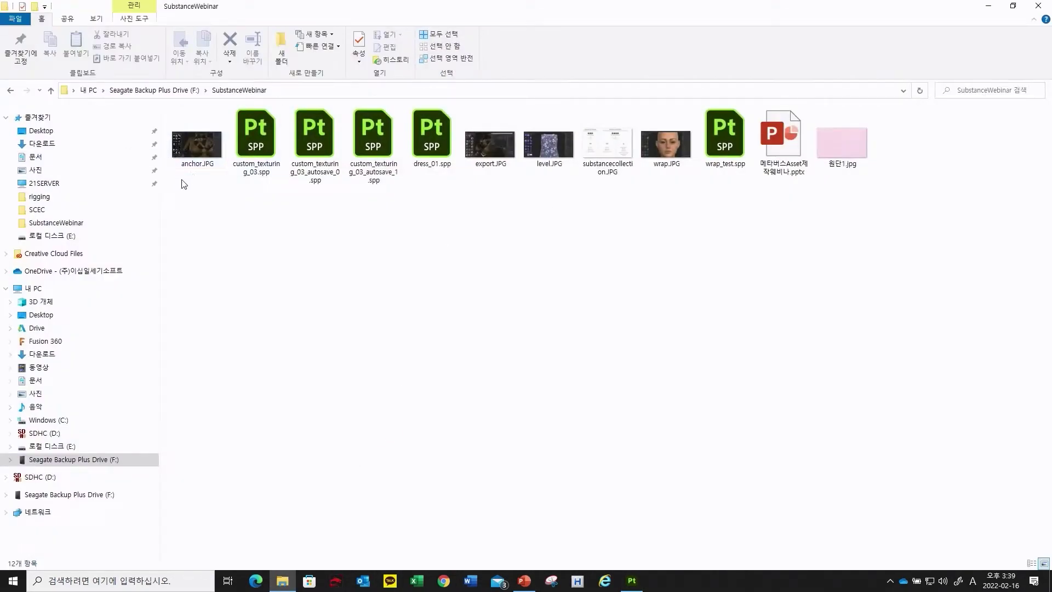
click(84, 460)
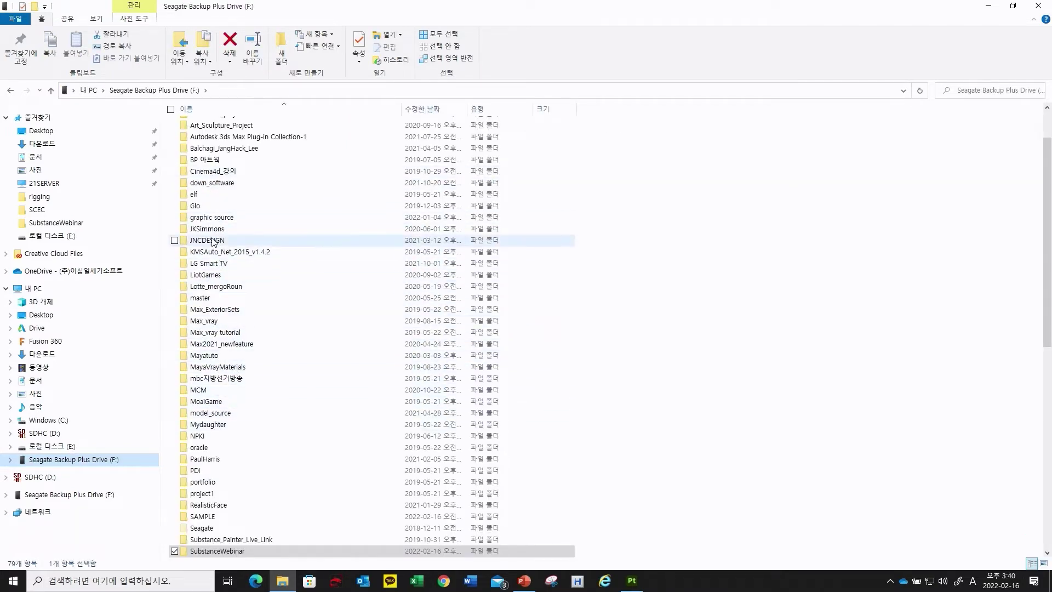
click(219, 218)
double_click(219, 217)
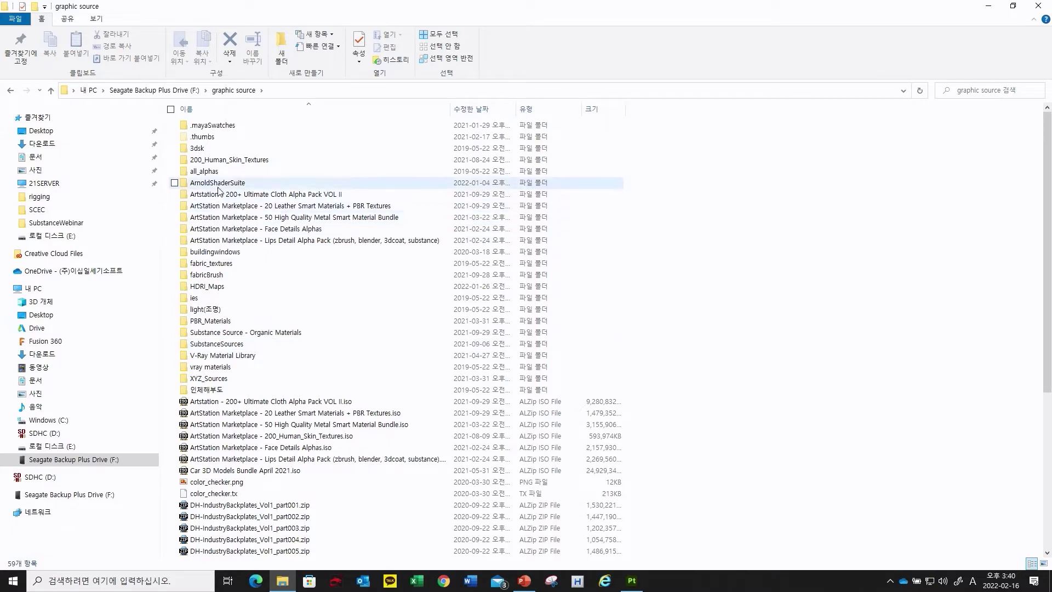
click(216, 355)
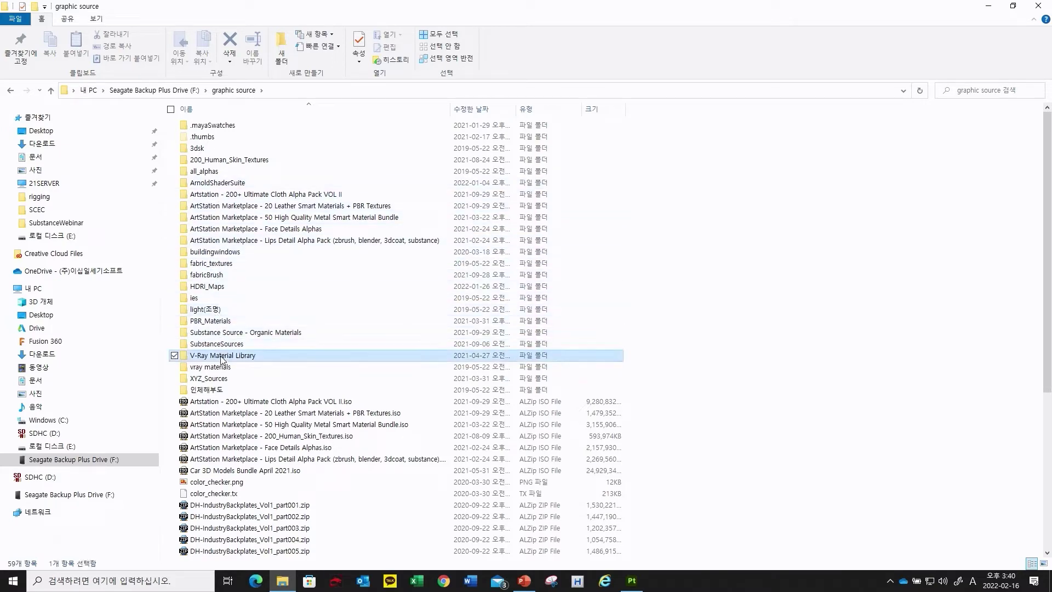
double_click(219, 368)
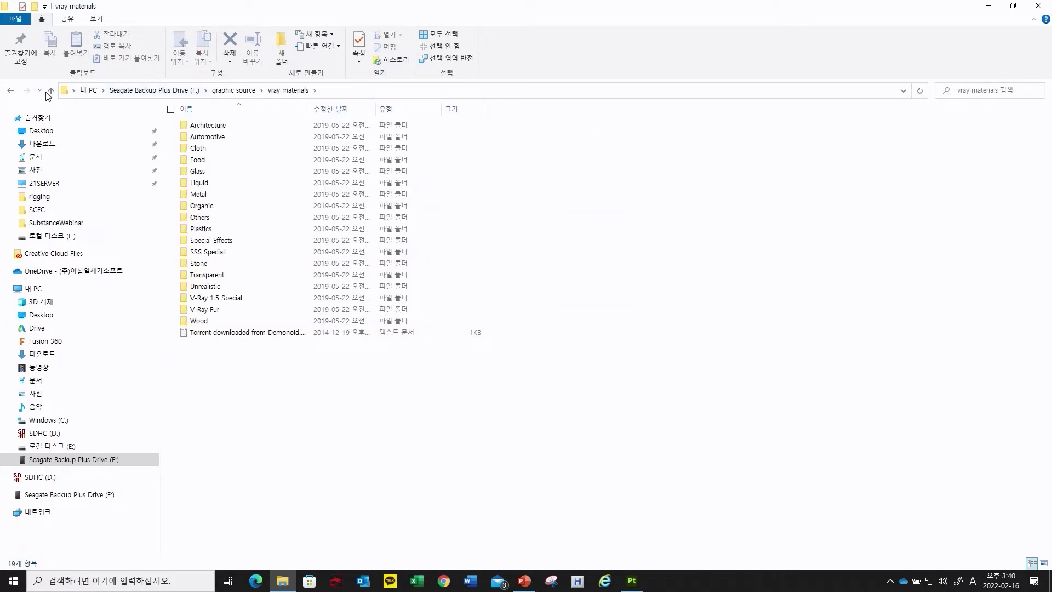
click(50, 90)
double_click(222, 379)
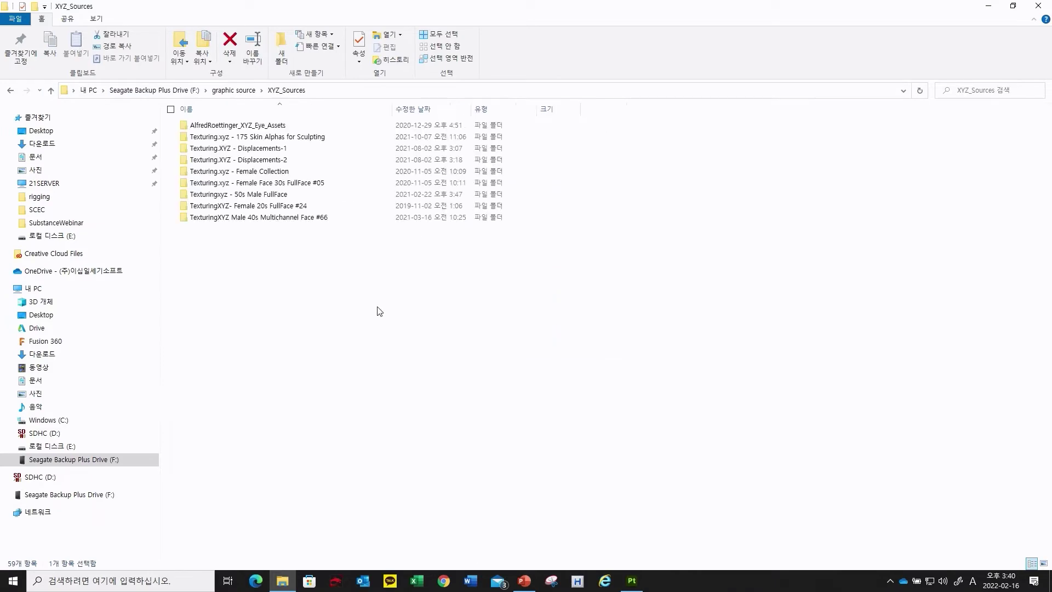
double_click(260, 172)
double_click(241, 125)
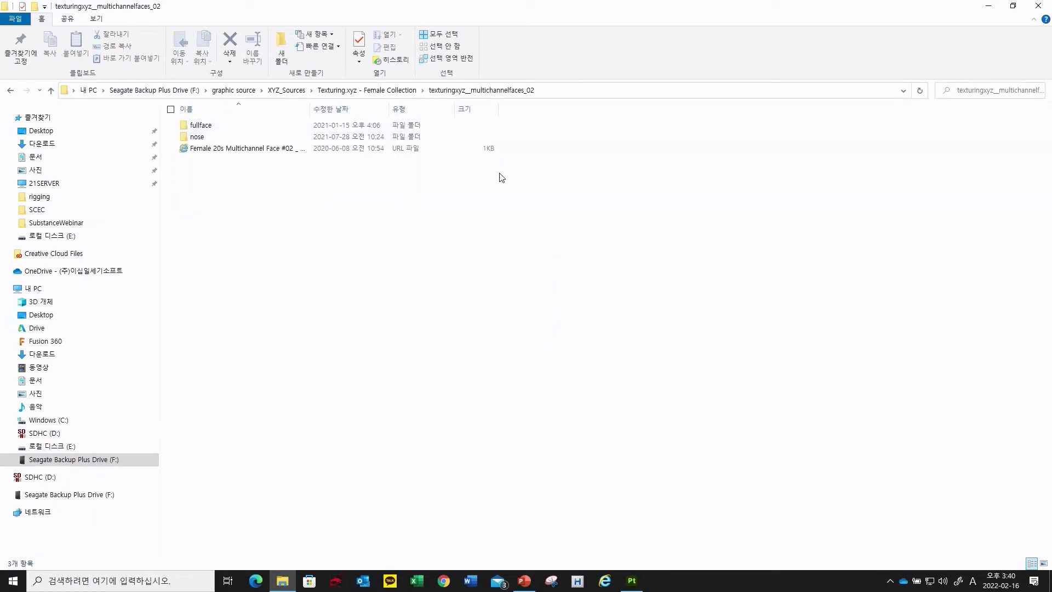
double_click(277, 126)
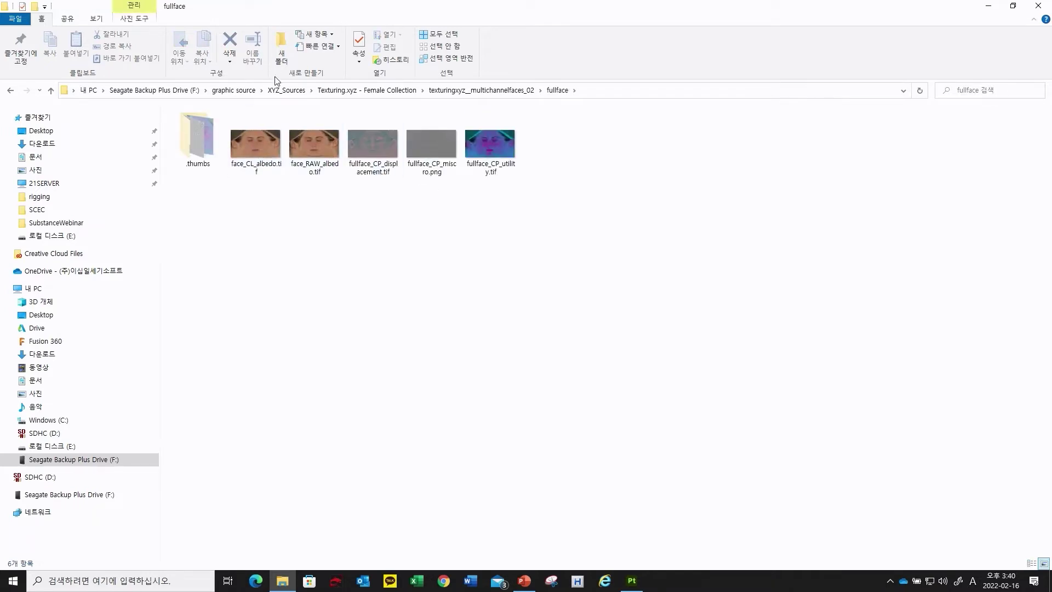
- Import face_CL_albedo.tif and fullface_CP_displacement.tif from File Explorer into Substance 3D Painter as textures for project 'wrap_test'
mouse_move(92, 7)
mouse_down()
mouse_move(454, 177)
mouse_move(381, 147)
mouse_up()
click(576, 297)
ctrl+click(699, 293)
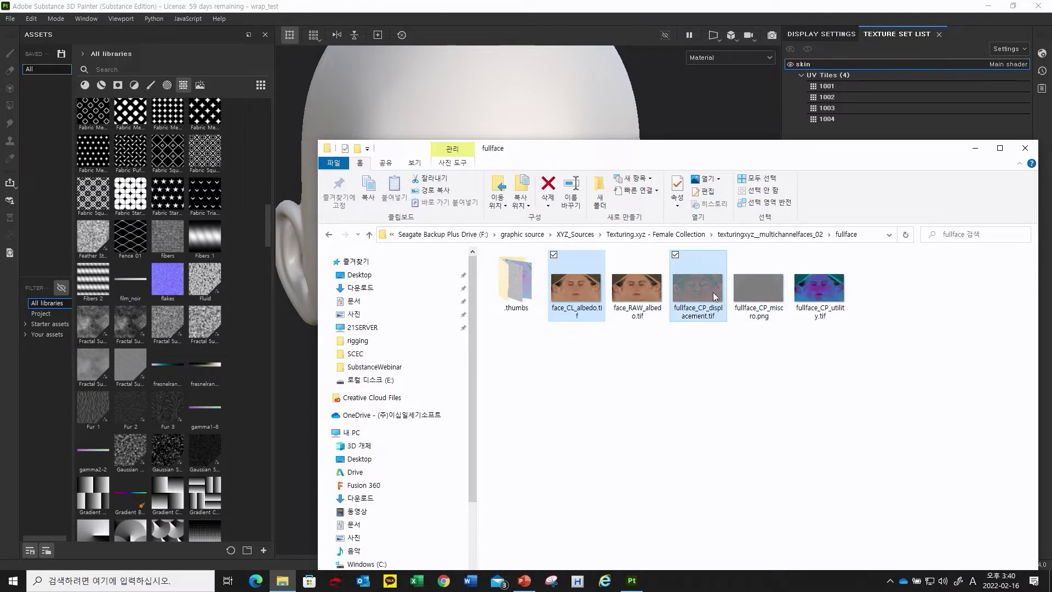
drag(580, 295, 234, 318)
click(975, 148)
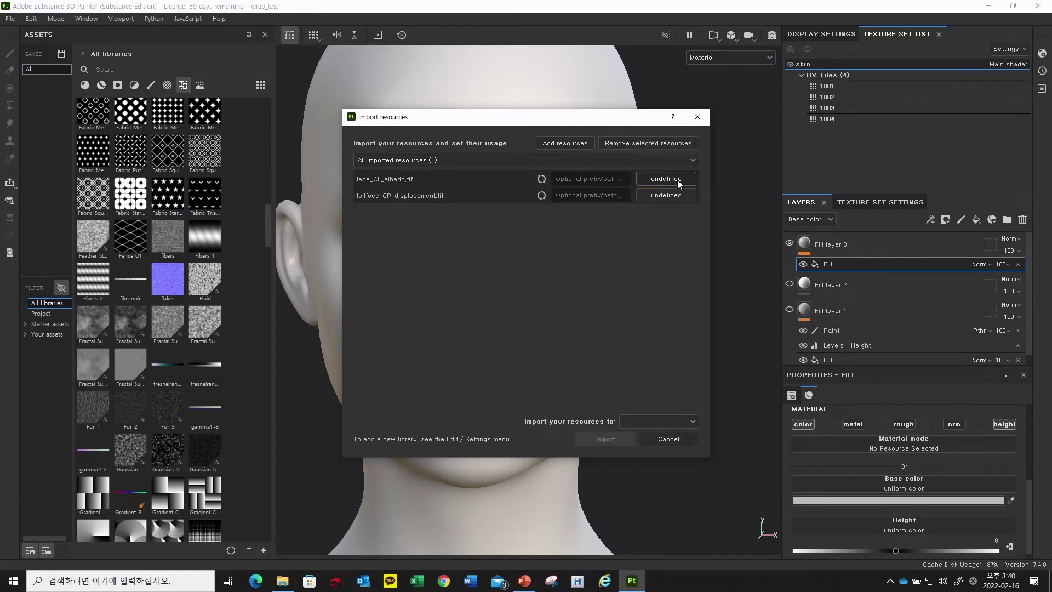
click(658, 422)
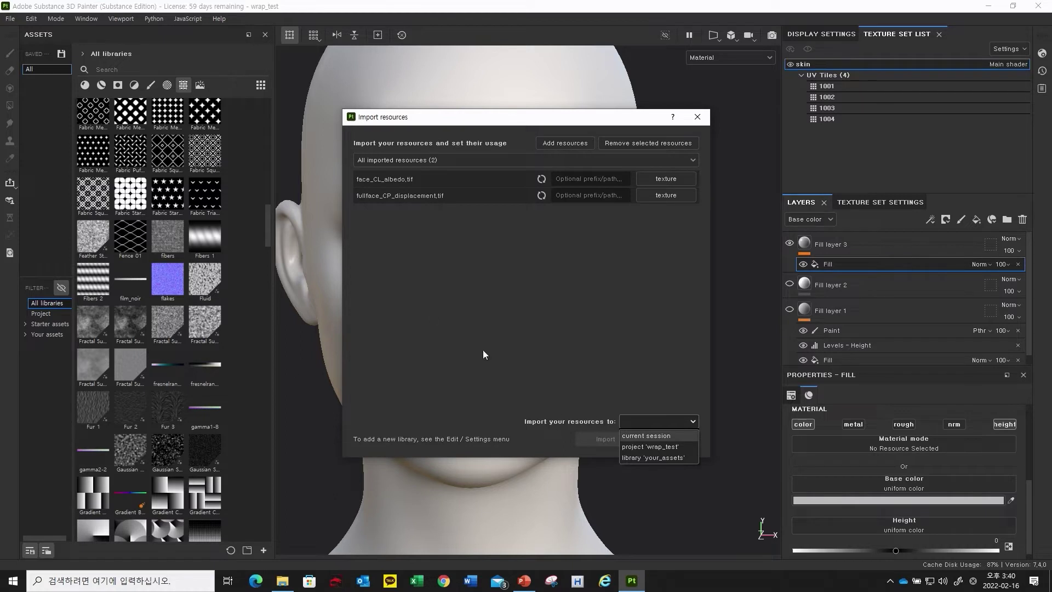
click(635, 447)
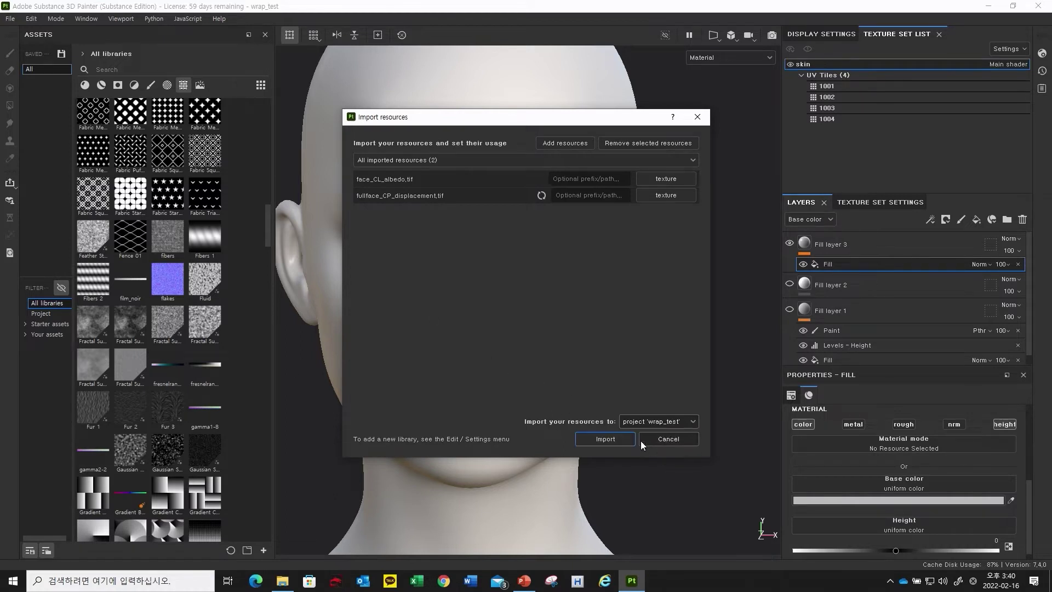
click(603, 440)
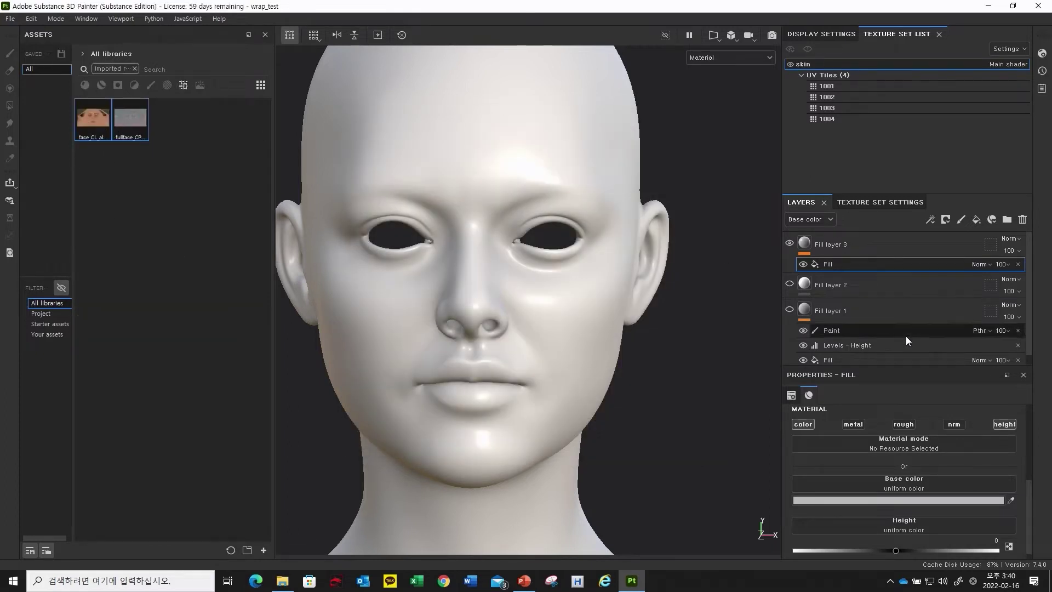
- Assign face_CL_albedo to the fill's base color and fullface_CP_displacement to its height
click(90, 110)
drag(91, 117, 900, 481)
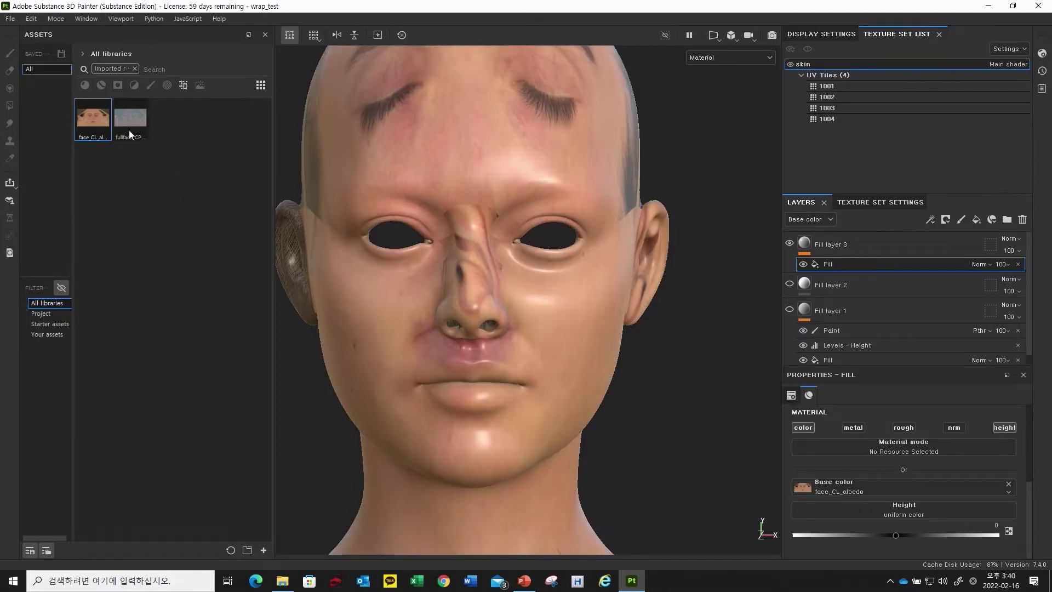
drag(126, 119, 910, 509)
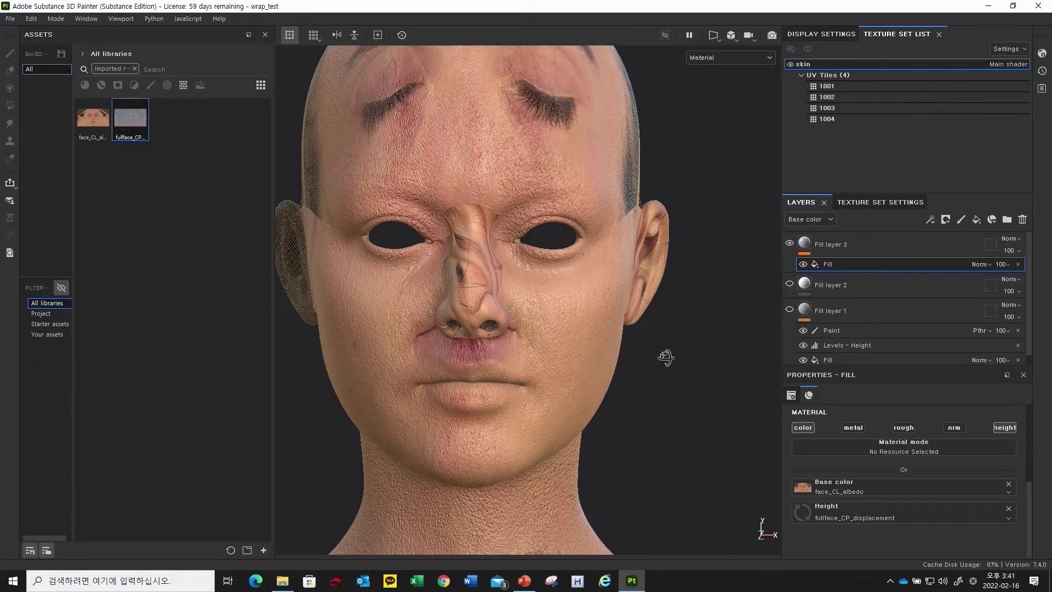
alt+drag(666, 357, 666, 334)
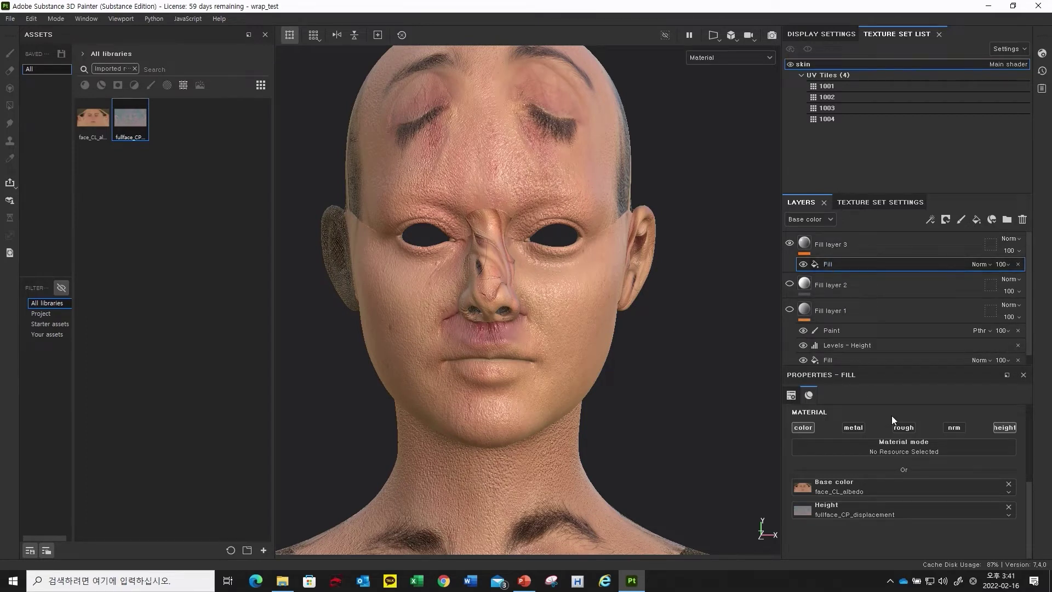
- Change the fill's projection mode to Warp projection
scroll(911, 463, up, 5)
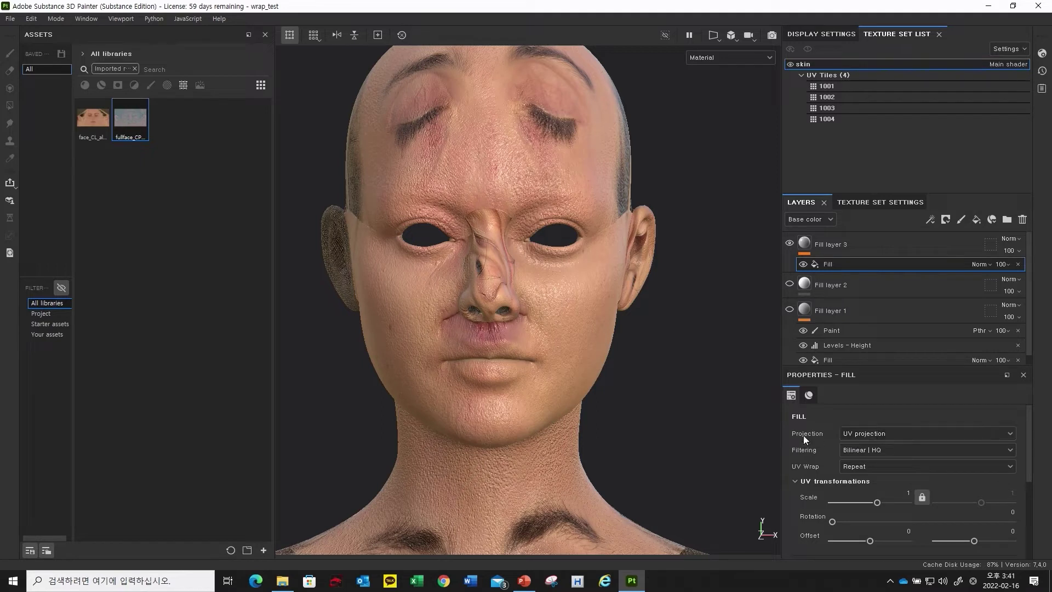
click(880, 433)
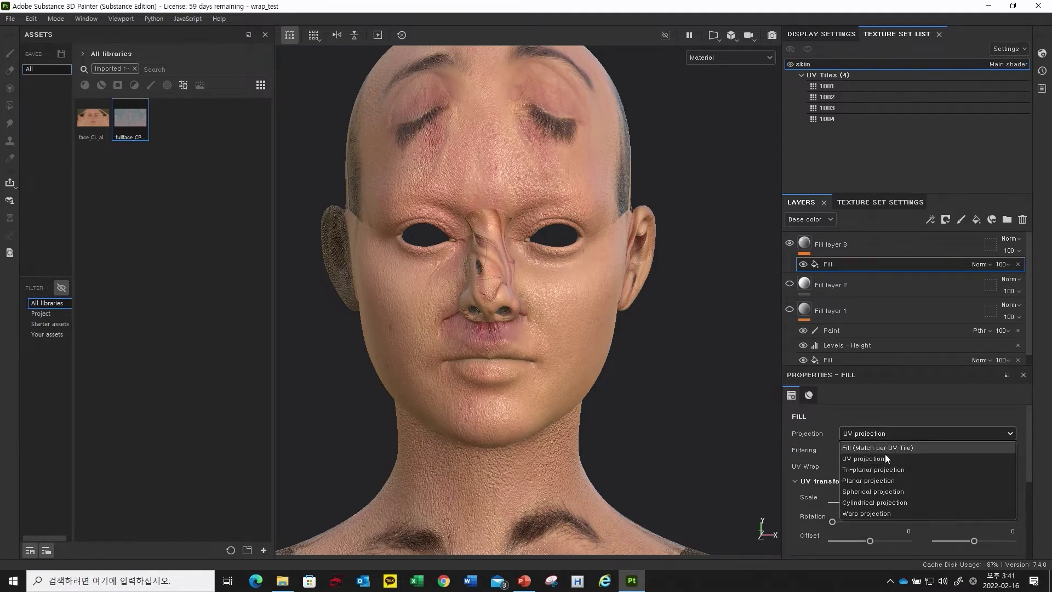
click(871, 514)
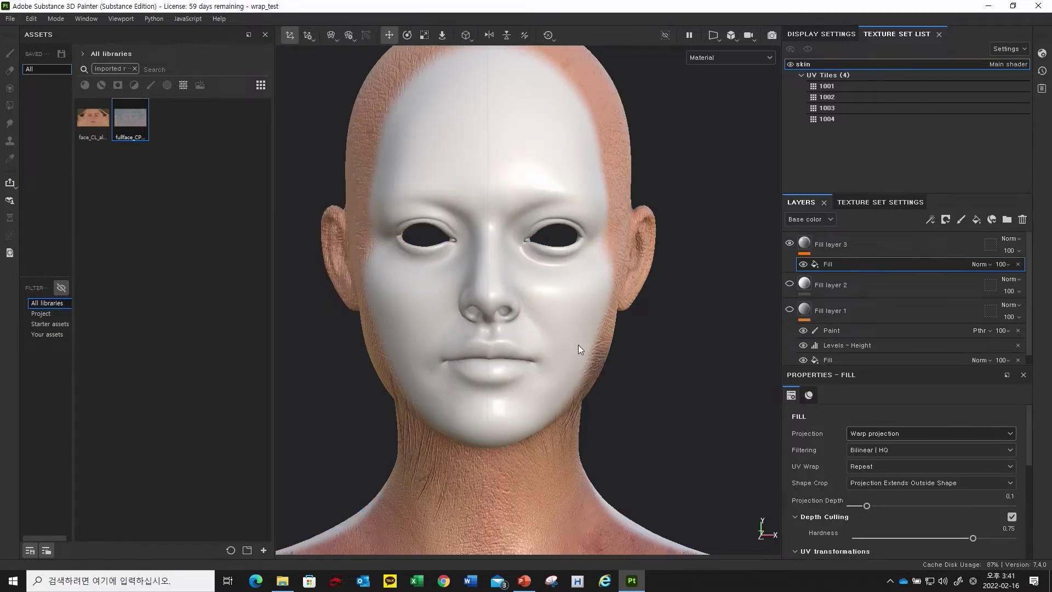
- Move the warp projection plane forward so it stands just in front of the body's chest
scroll(578, 344, down, 5)
mouse_move(489, 352)
alt+mouse_down()
mouse_move(495, 398)
mouse_move(441, 352)
mouse_move(421, 369)
mouse_move(405, 363)
mouse_move(669, 318)
mouse_move(580, 290)
mouse_move(646, 370)
mouse_move(447, 304)
alt+mouse_up()
alt+drag(523, 308, 531, 209)
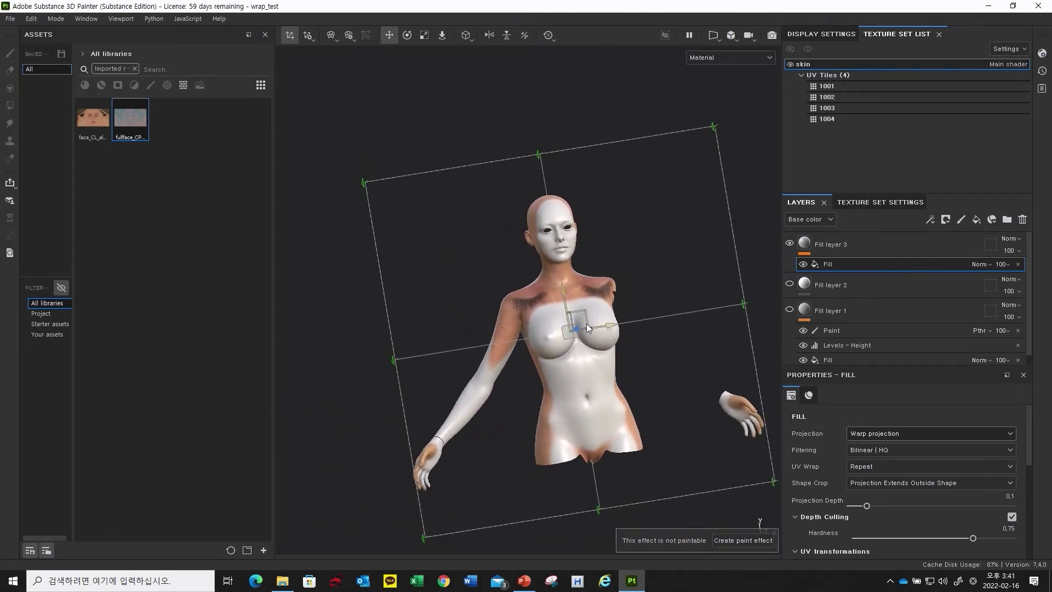
alt+drag(737, 268, 654, 358)
alt+drag(566, 335, 591, 305)
alt+drag(631, 120, 672, 269)
mouse_move(649, 309)
alt+mouse_down()
mouse_move(619, 327)
mouse_move(660, 322)
mouse_move(618, 377)
mouse_move(606, 364)
mouse_move(622, 341)
alt+mouse_up()
alt+drag(660, 245, 567, 353)
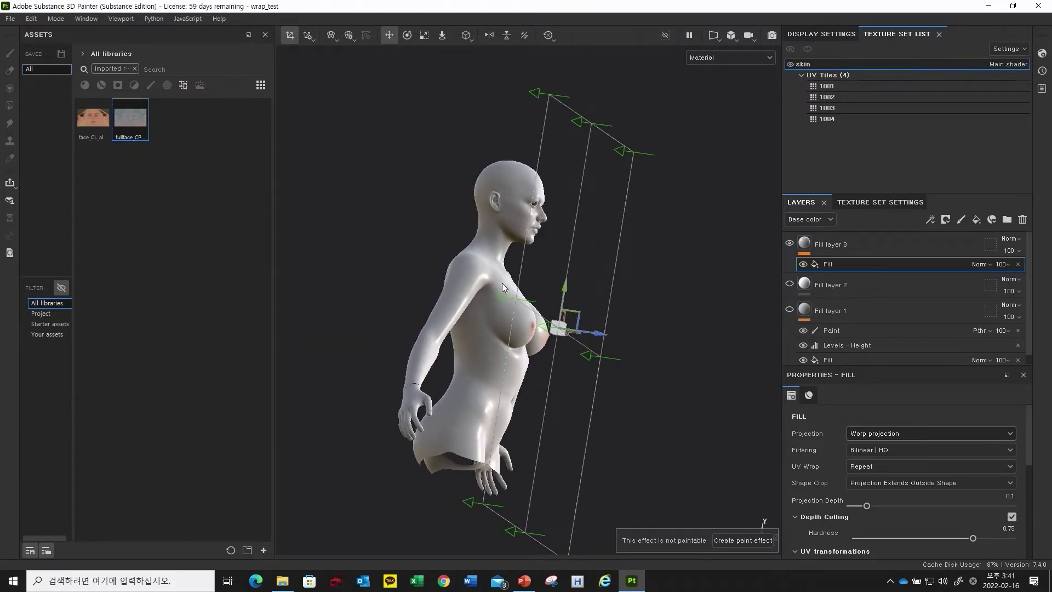
- Centre the warp projection on the face and scale it down uniformly to roughly the size of the head
alt+drag(498, 283, 581, 349)
key(e)
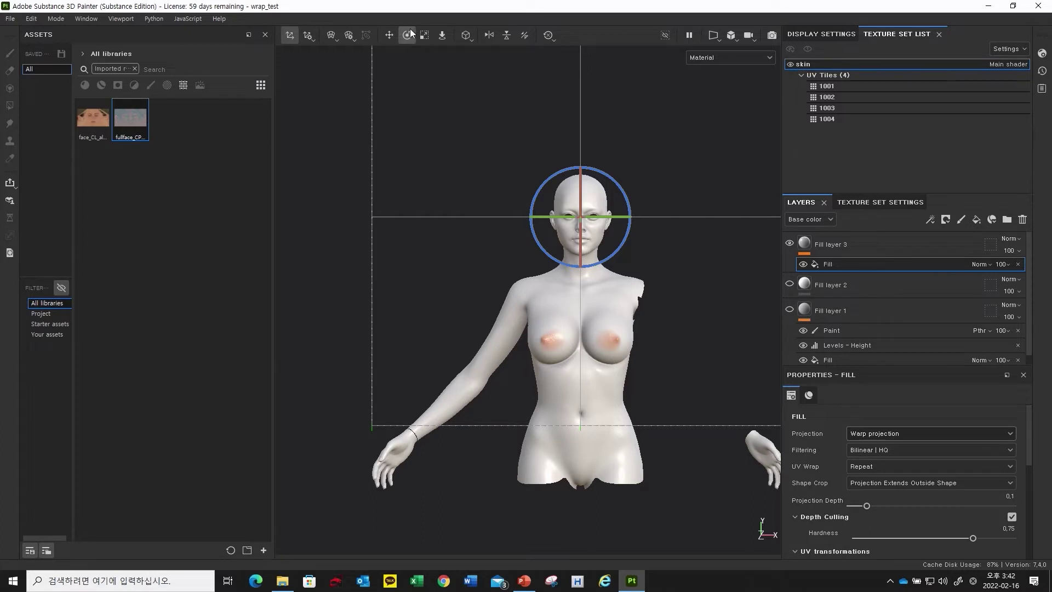
drag(630, 230, 637, 204)
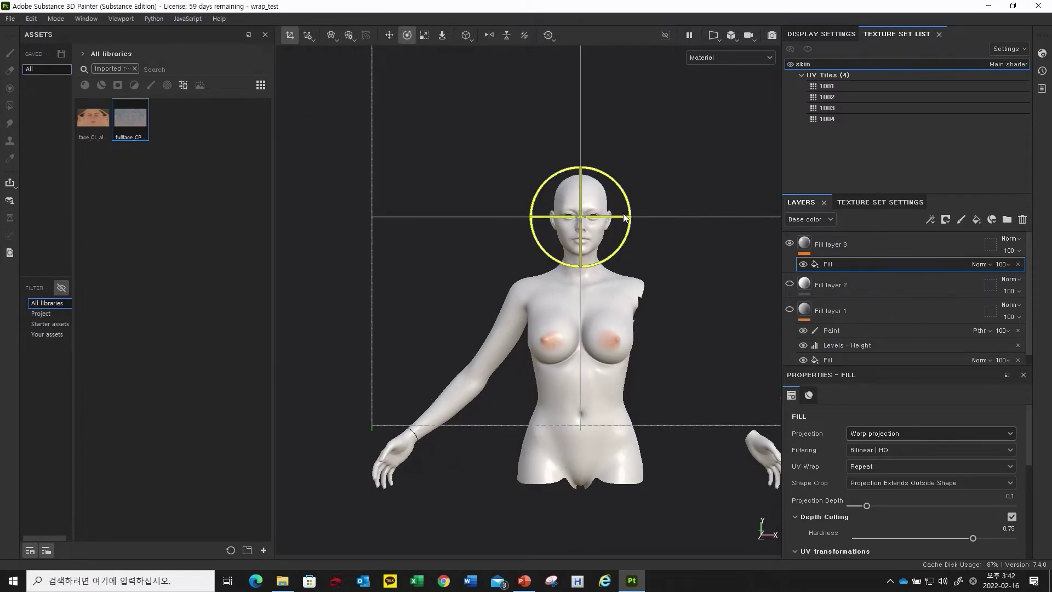
key(r)
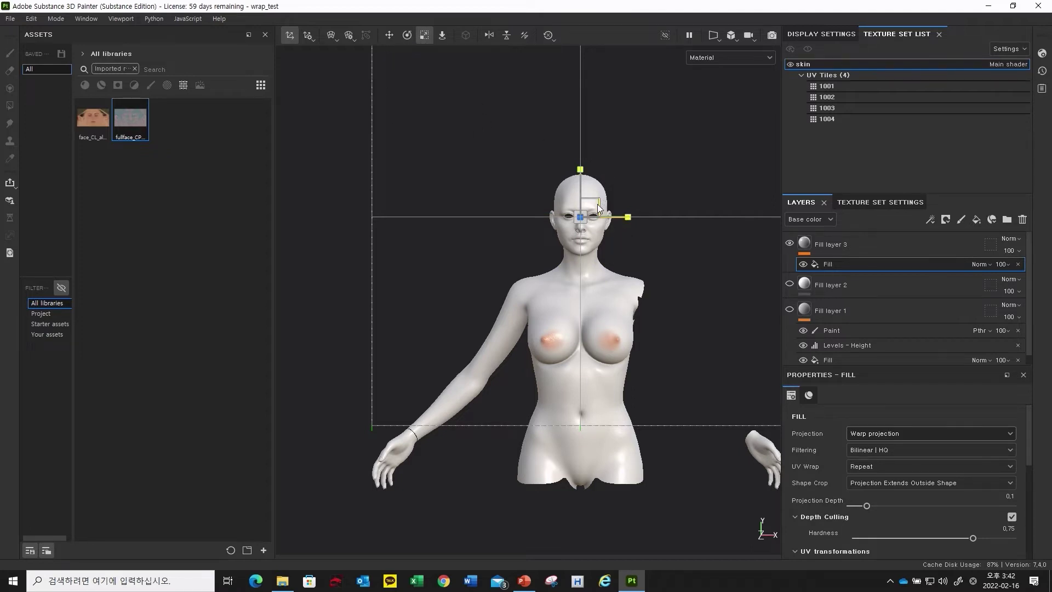
drag(599, 208, 494, 314)
scroll(604, 242, up, 5)
alt+drag(593, 268, 649, 267)
key(w)
scroll(649, 268, up, 3)
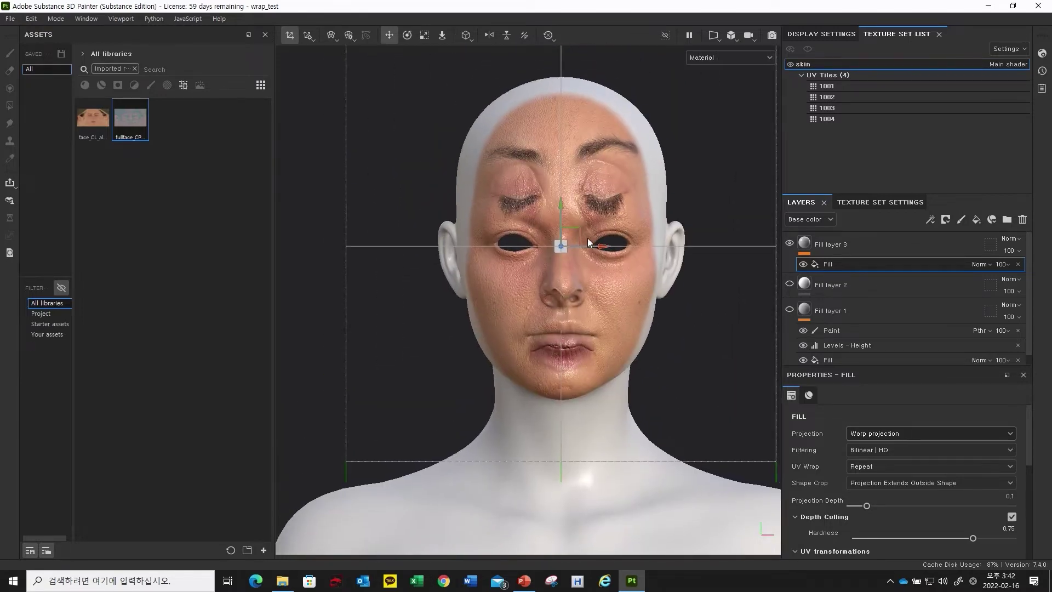
- Shrink the warp projection further and lower it slightly so the projected features fit the face
drag(580, 229, 457, 389)
key(r)
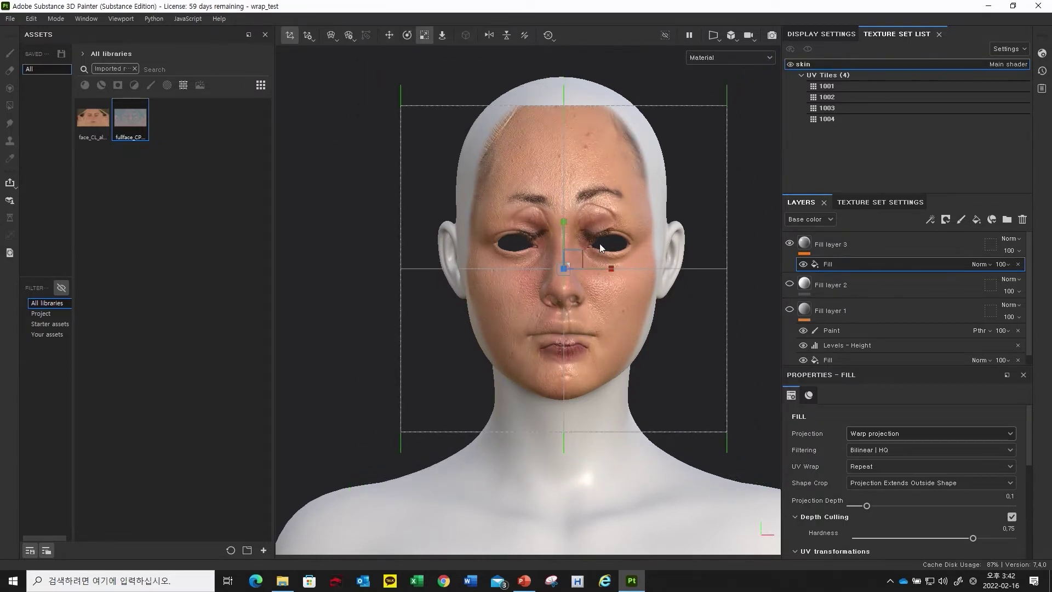
drag(581, 251, 564, 216)
key(w)
scroll(581, 284, up, 2)
scroll(581, 283, up, 3)
key(e)
key(r)
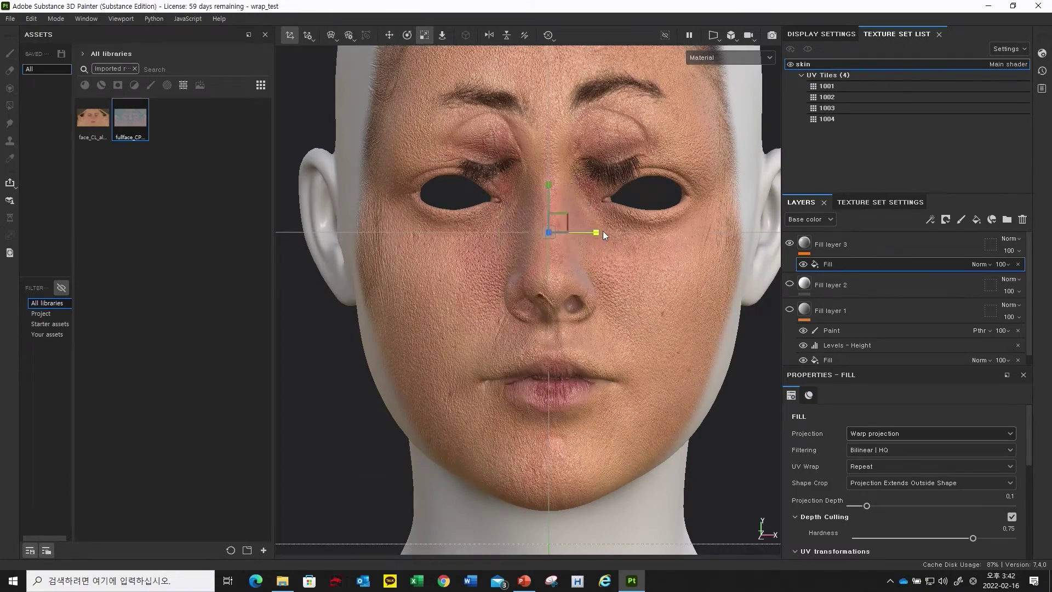
- Widen the warp projection horizontally and nudge it down and sideways to line up the nose, mouth and eyelids with the model
drag(616, 236, 890, 241)
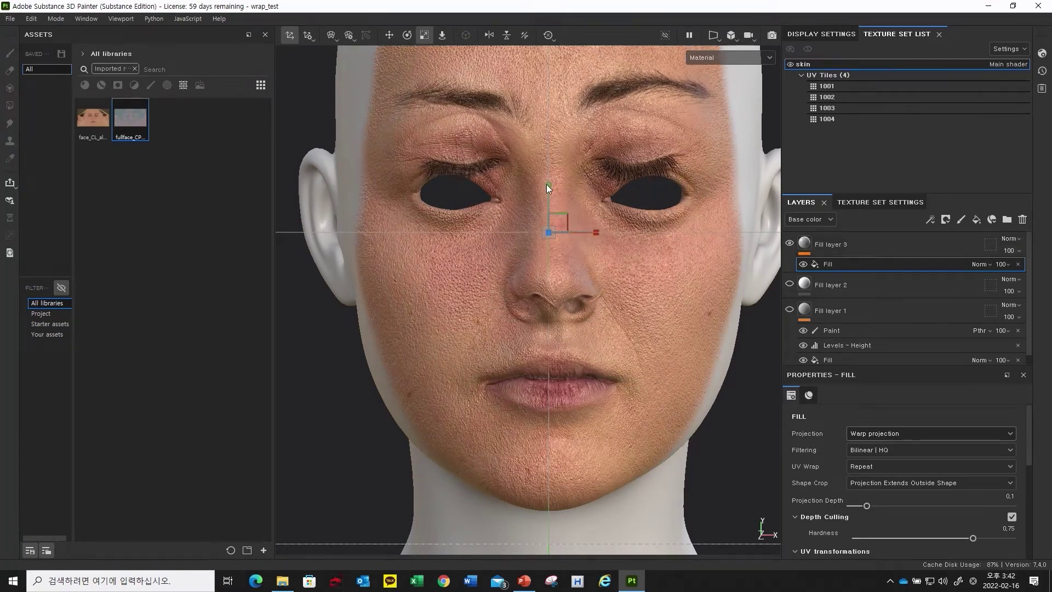
key(w)
drag(548, 184, 548, 197)
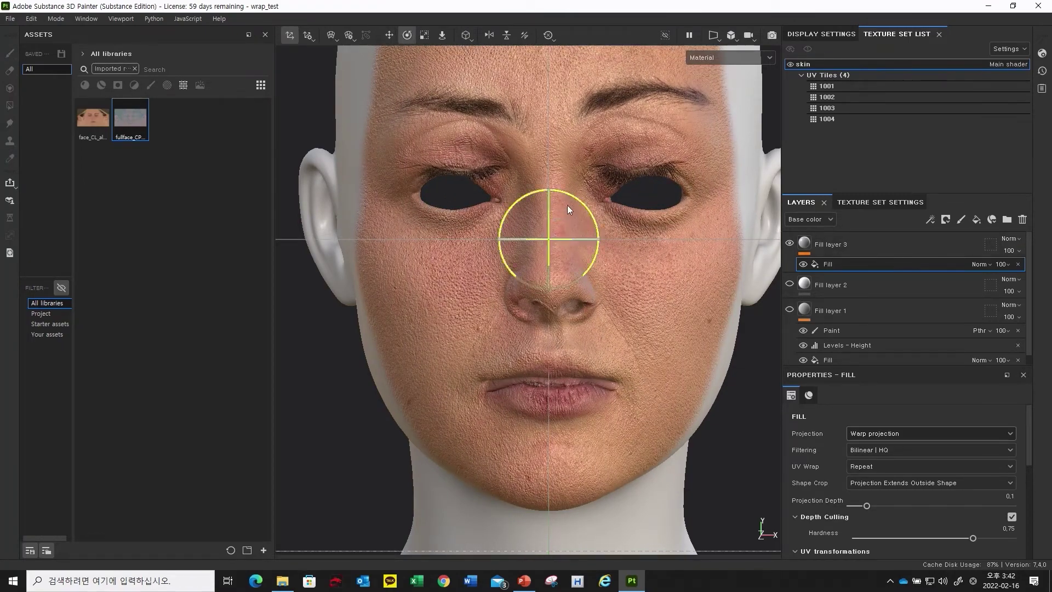
drag(594, 238, 590, 238)
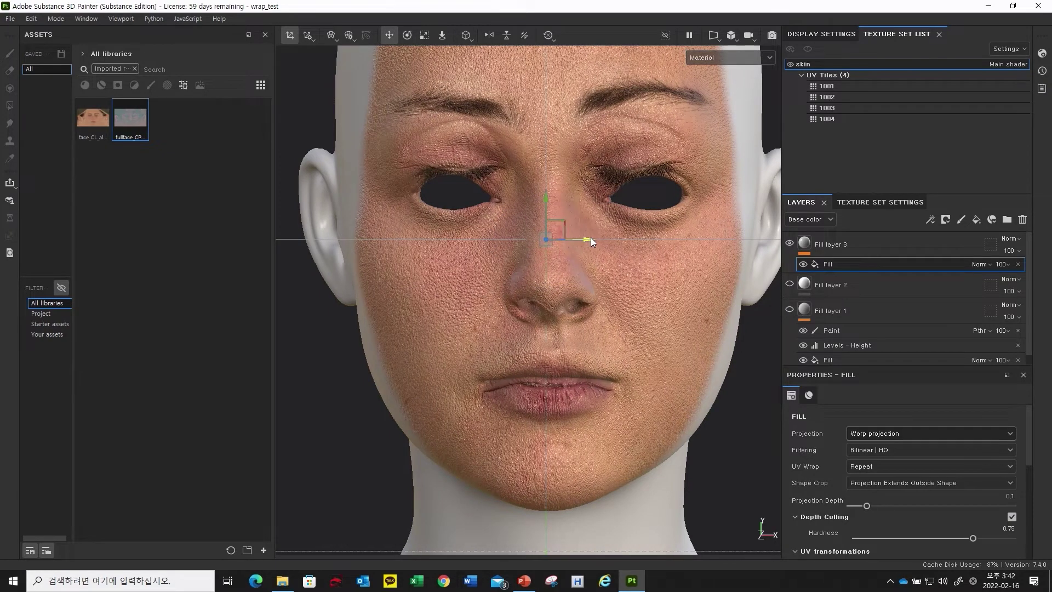
click(542, 208)
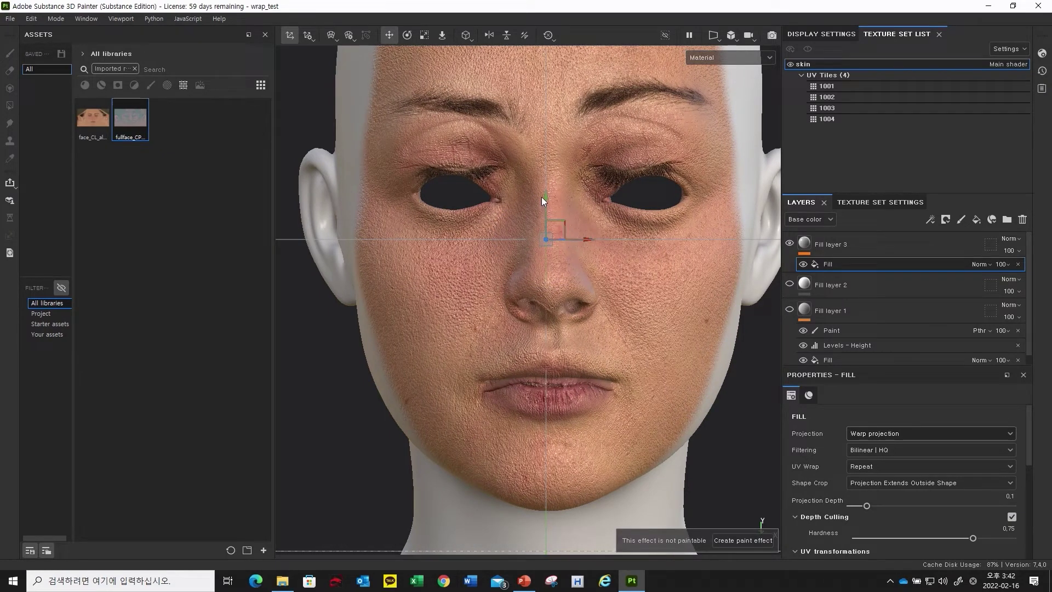
drag(544, 204, 508, 247)
key(r)
key(w)
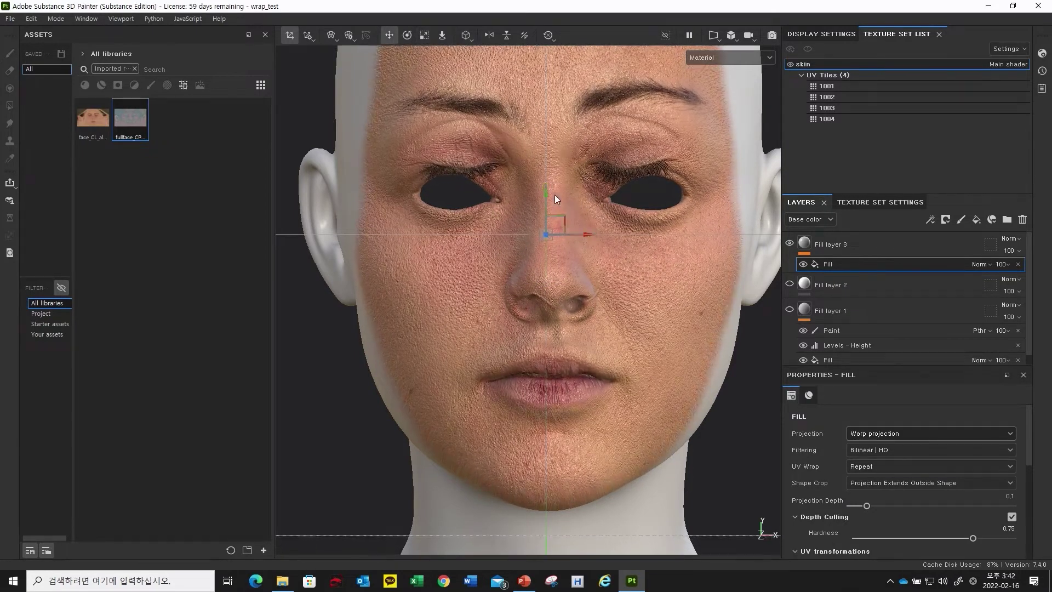
drag(547, 202, 548, 206)
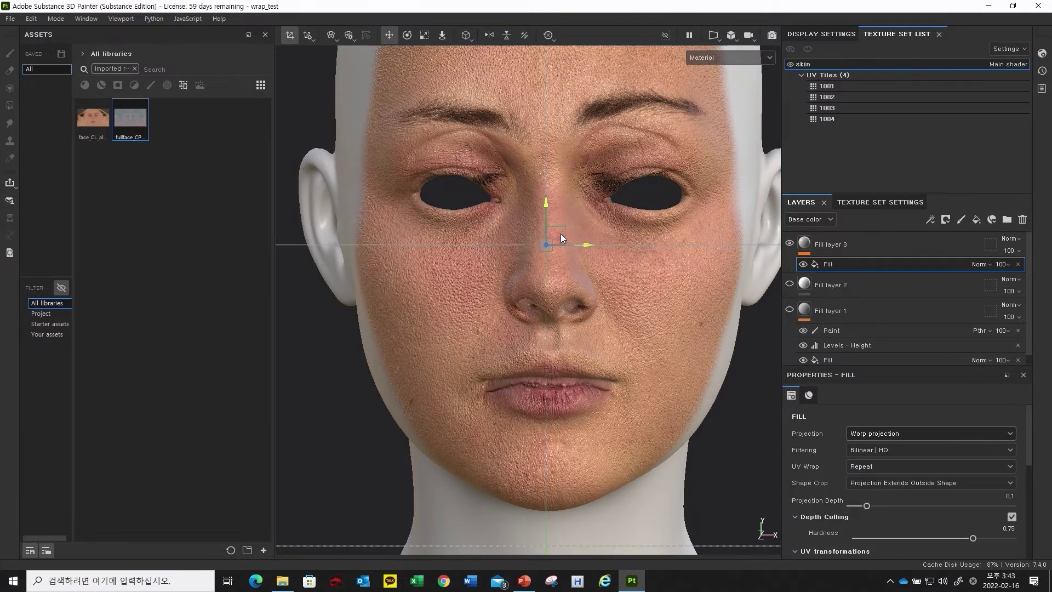
- Scale the warp projection down slightly and lower it a touch to match the mouth and brows
key(e)
key(r)
drag(564, 228, 552, 239)
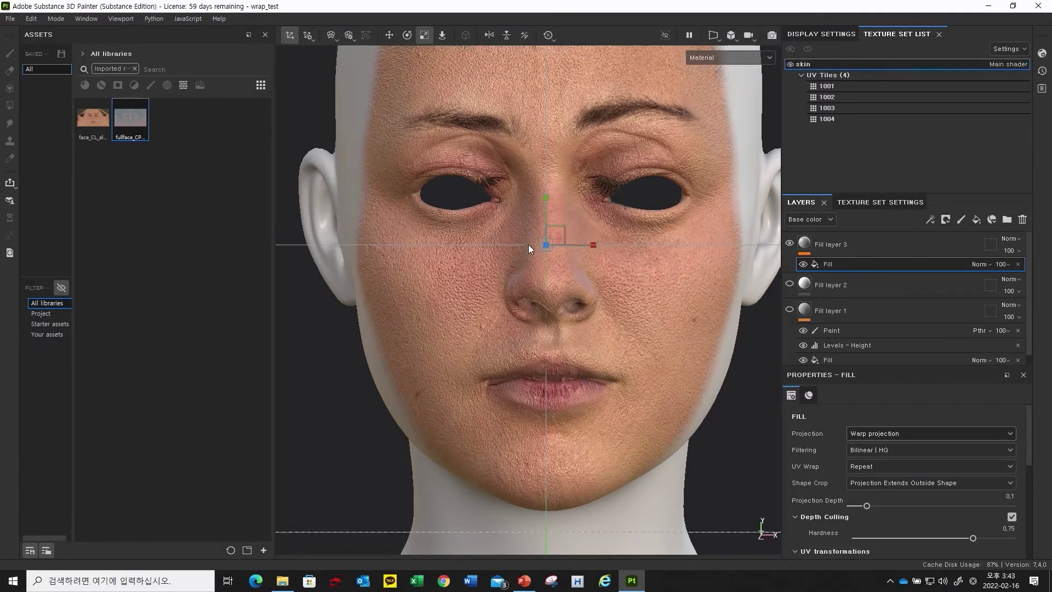
key(w)
drag(545, 206, 547, 208)
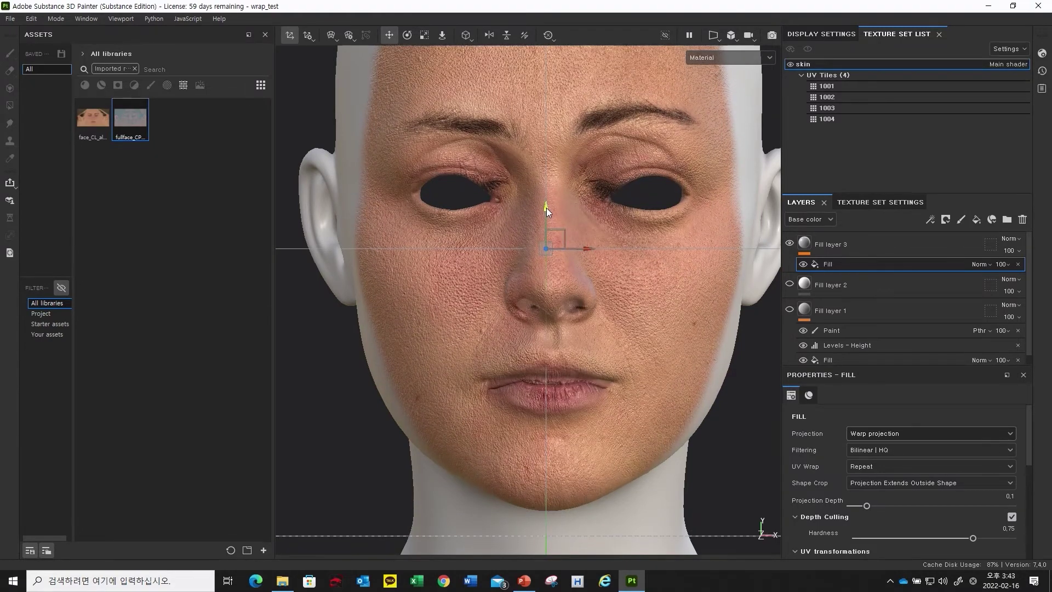
- Fine-tune the warp projection by widening it a little and adjusting its height against the eyes and lips
key(r)
drag(565, 233, 809, 249)
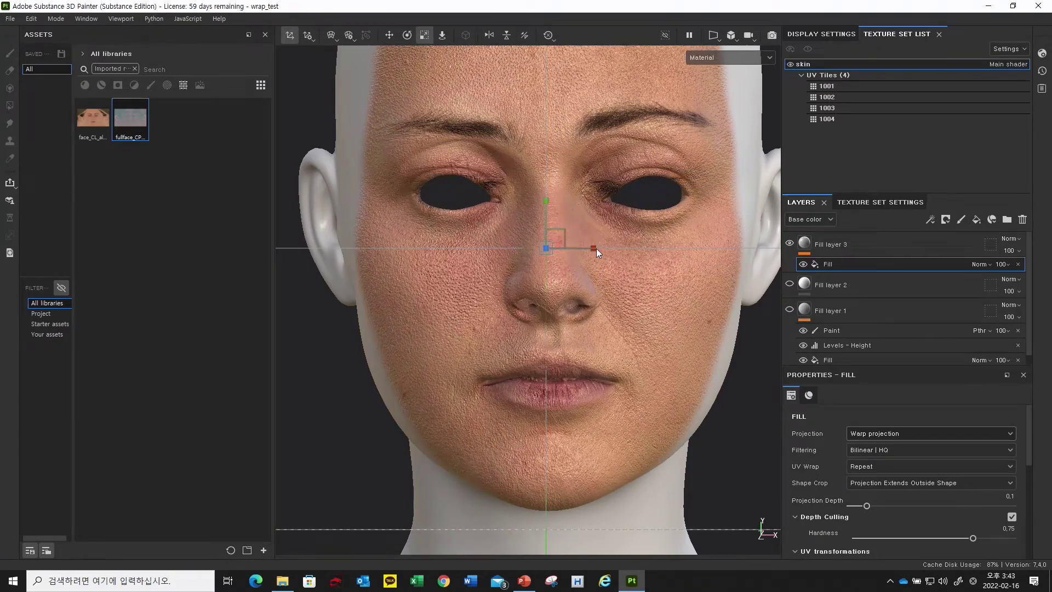
key(w)
drag(545, 213, 545, 215)
scroll(562, 284, down, 2)
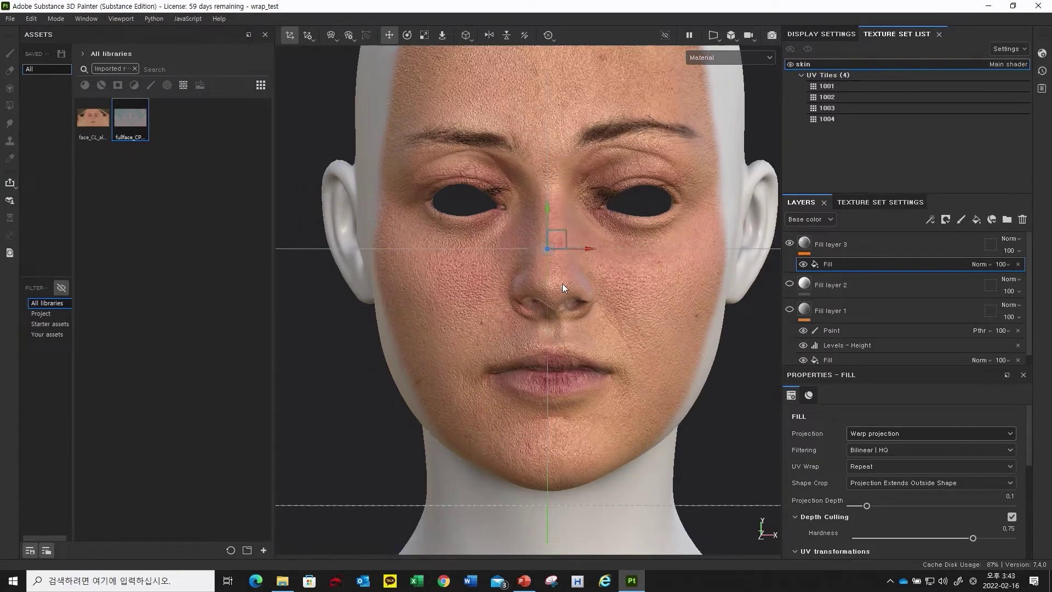
- Set the manipulator size to 0.25 and keep the projection manipulator displayed
alt+drag(544, 277, 638, 293)
alt+drag(511, 328, 522, 216)
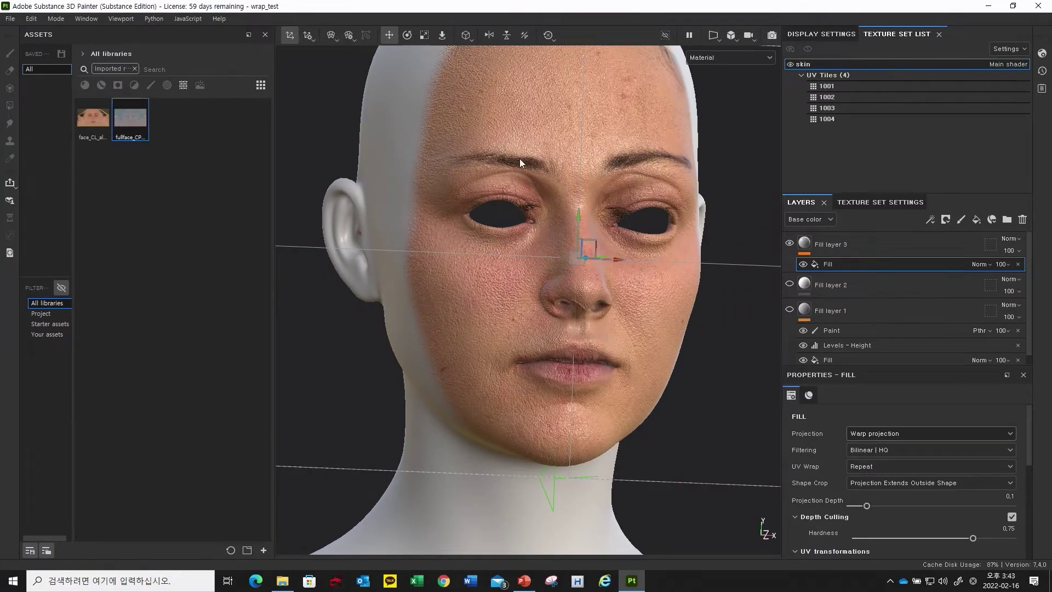
alt+drag(521, 163, 625, 191)
alt+drag(571, 152, 541, 298)
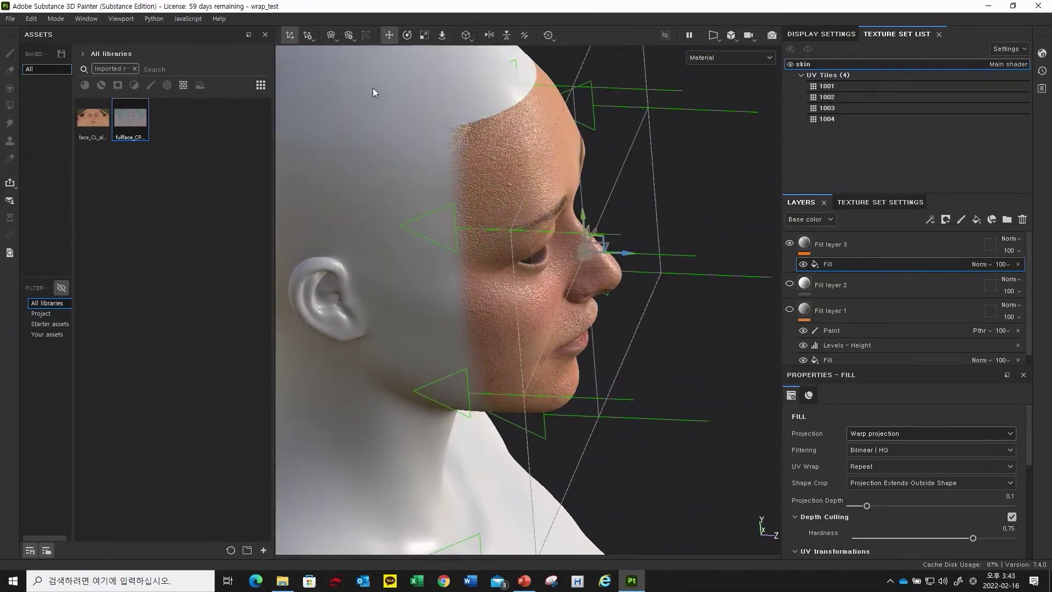
click(292, 36)
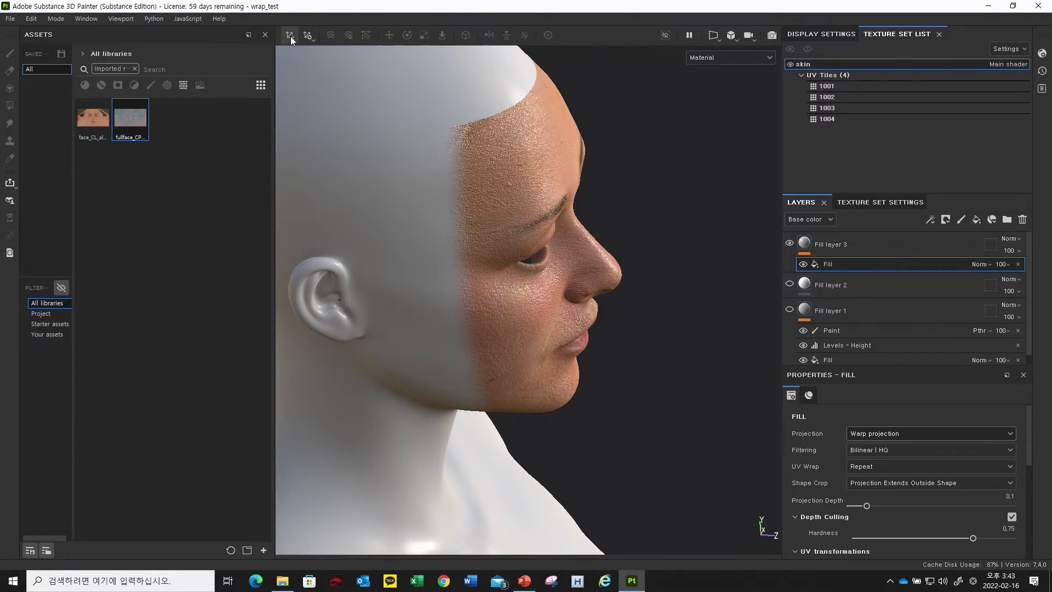
click(307, 37)
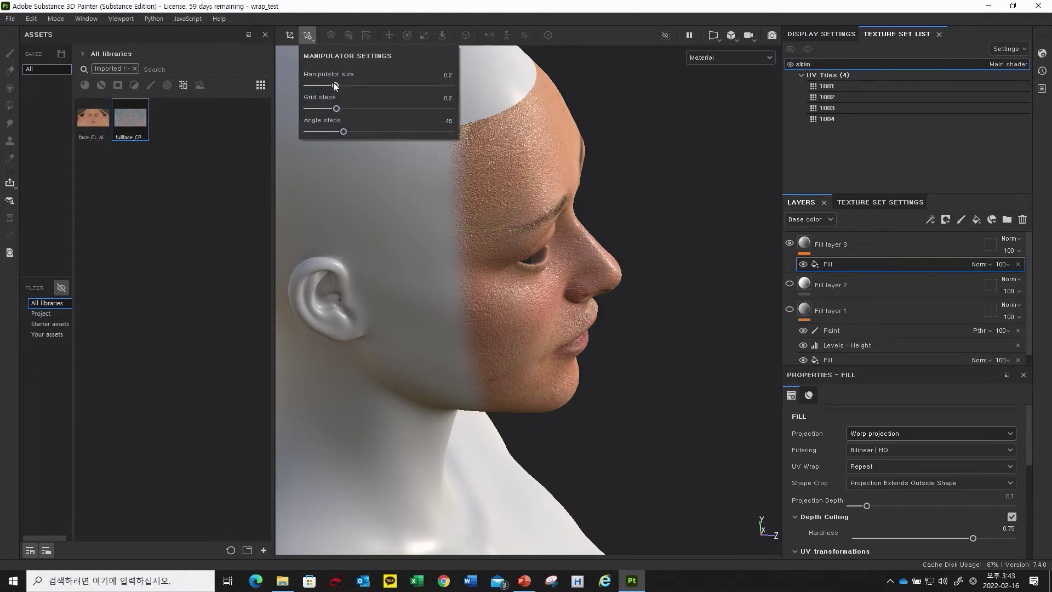
drag(334, 85, 342, 87)
click(290, 35)
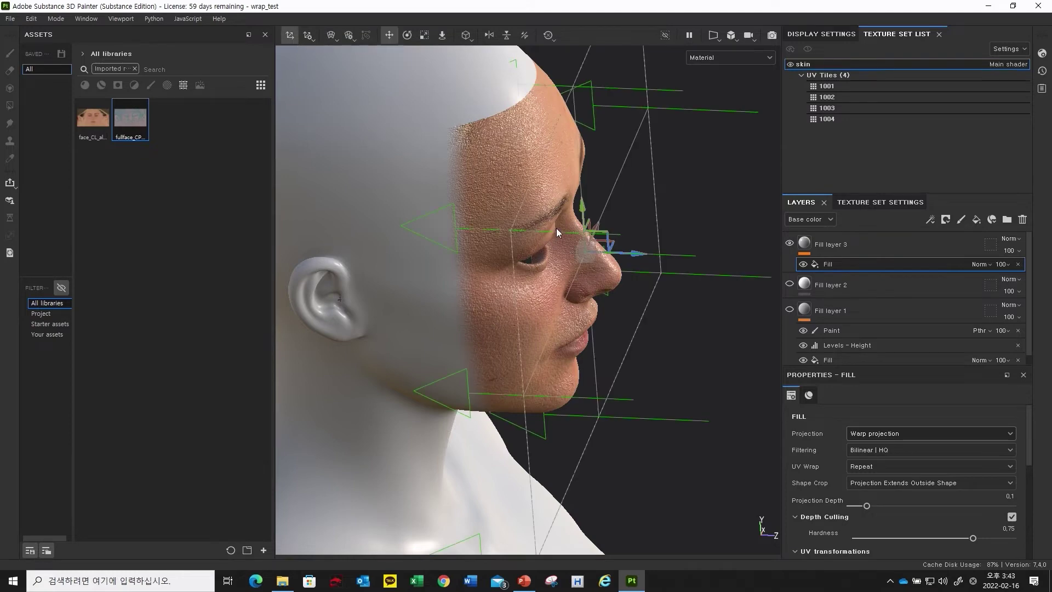
- Set the manipulator's angle steps to 40
alt+drag(557, 228, 404, 150)
click(308, 36)
click(289, 35)
alt+drag(539, 203, 384, 115)
click(308, 35)
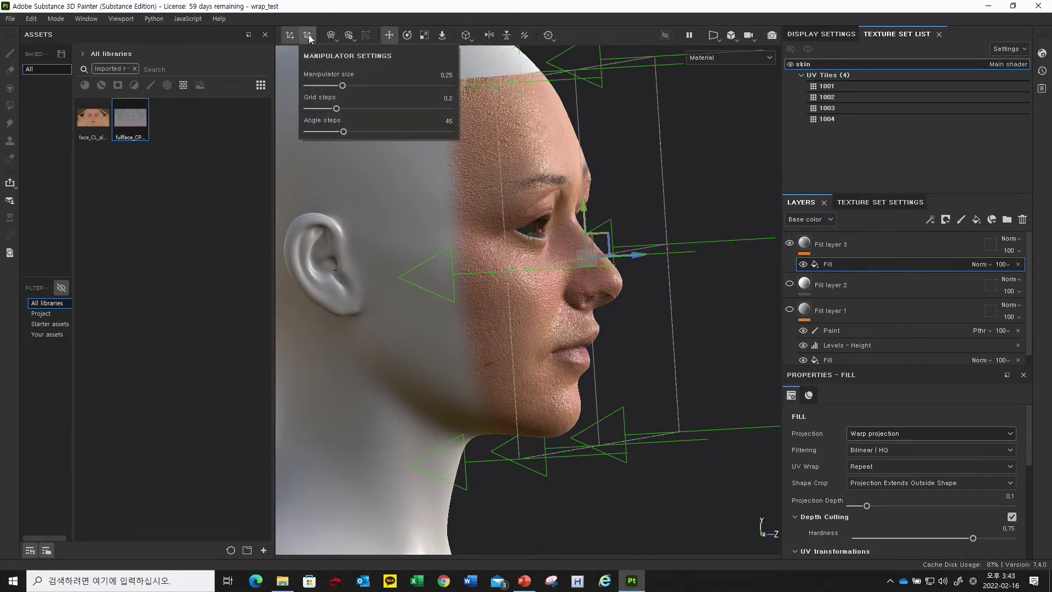
drag(341, 86, 335, 111)
alt+drag(438, 149, 317, 71)
click(308, 36)
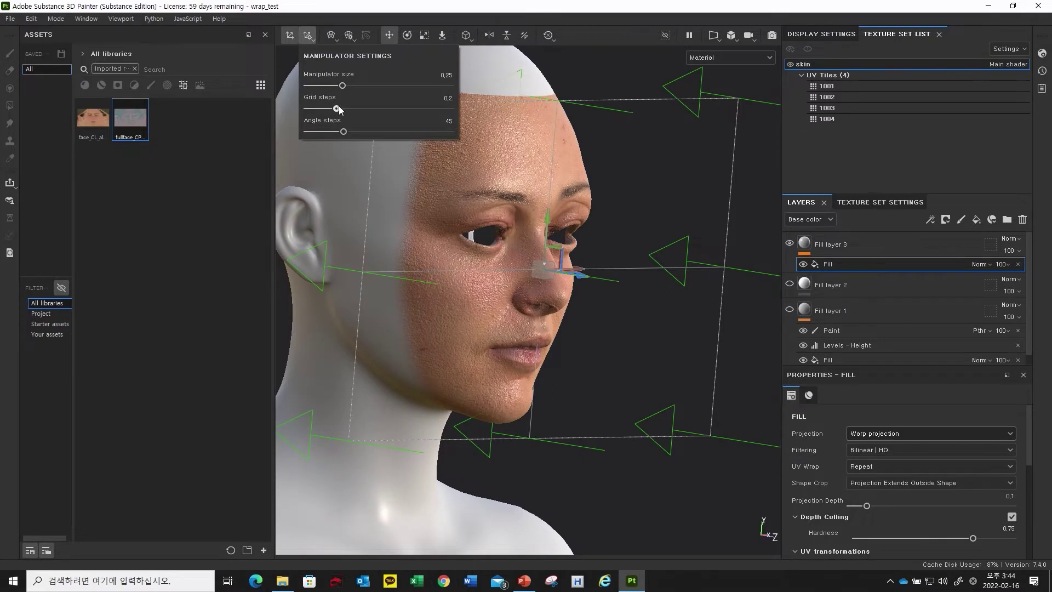
mouse_move(344, 132)
mouse_down()
mouse_move(334, 110)
mouse_move(338, 131)
mouse_up()
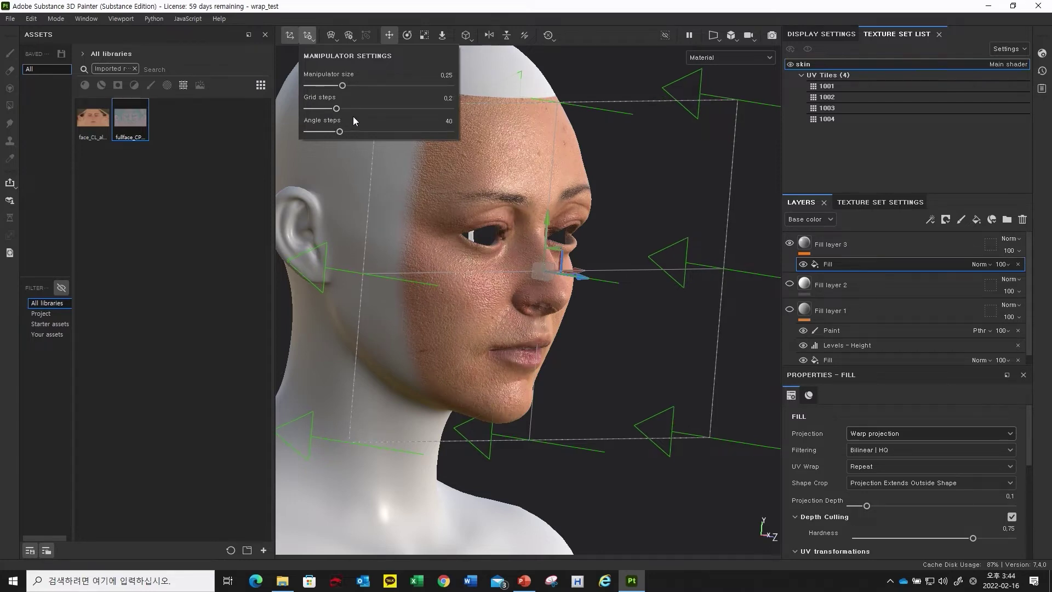
- Undo the most recent adjustments to the warp projection
alt+drag(494, 199, 463, 187)
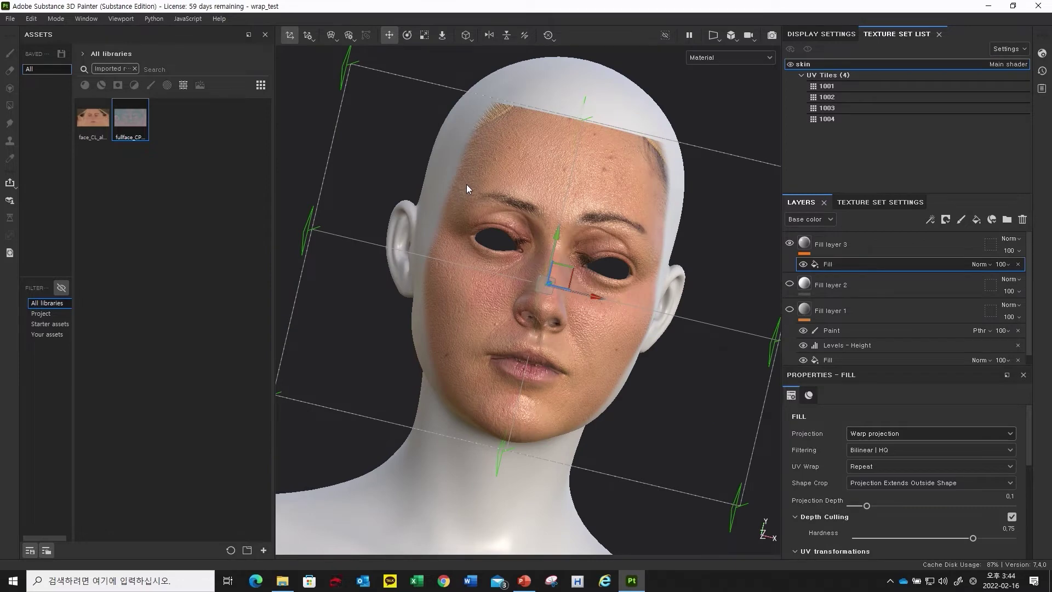
key(ctrl+z)
key(ctrl+z)
key(ctrl+z)
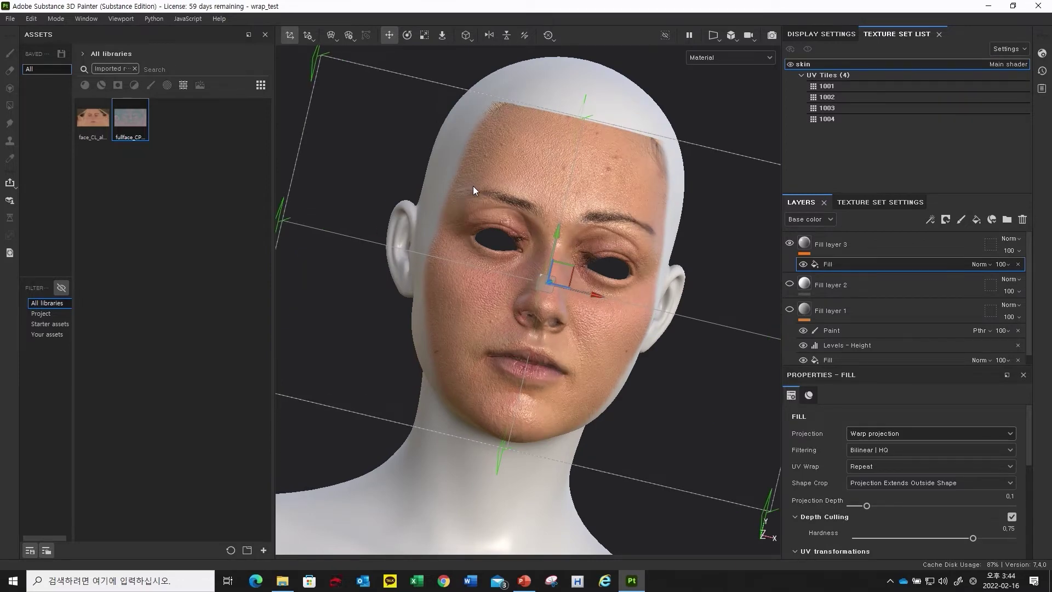
alt+drag(468, 215, 527, 225)
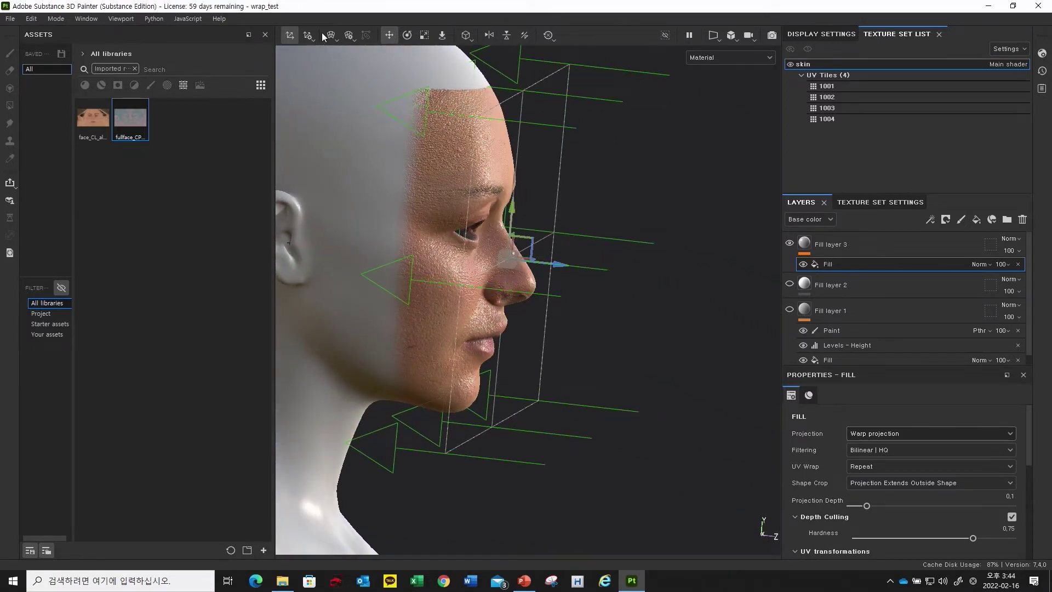
- Increase the warp grid's subdivisions to 4 rows, with the column count locked to match
click(348, 35)
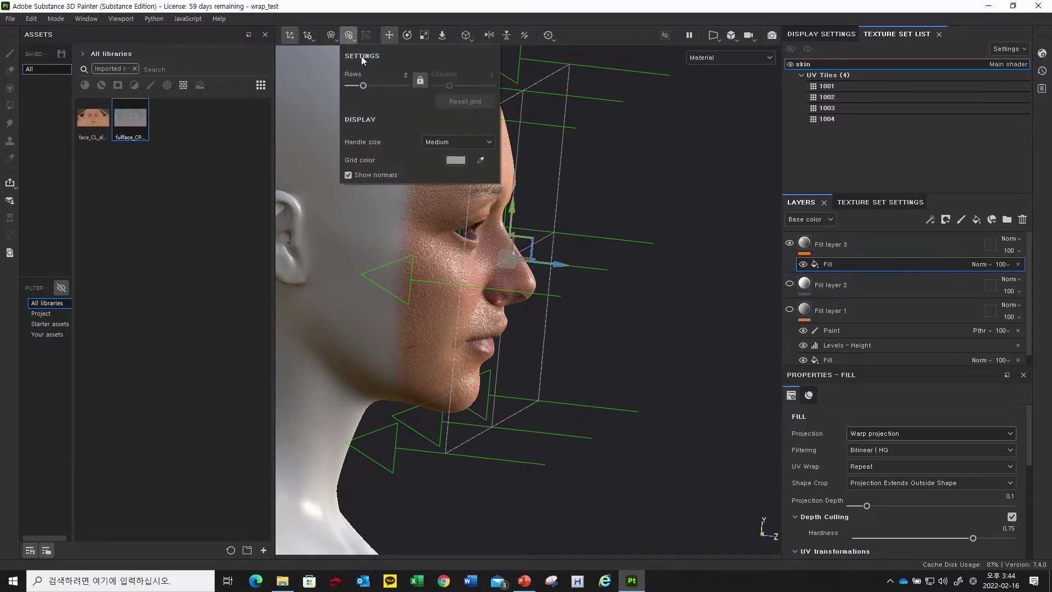
drag(364, 86, 373, 88)
alt+drag(664, 231, 534, 225)
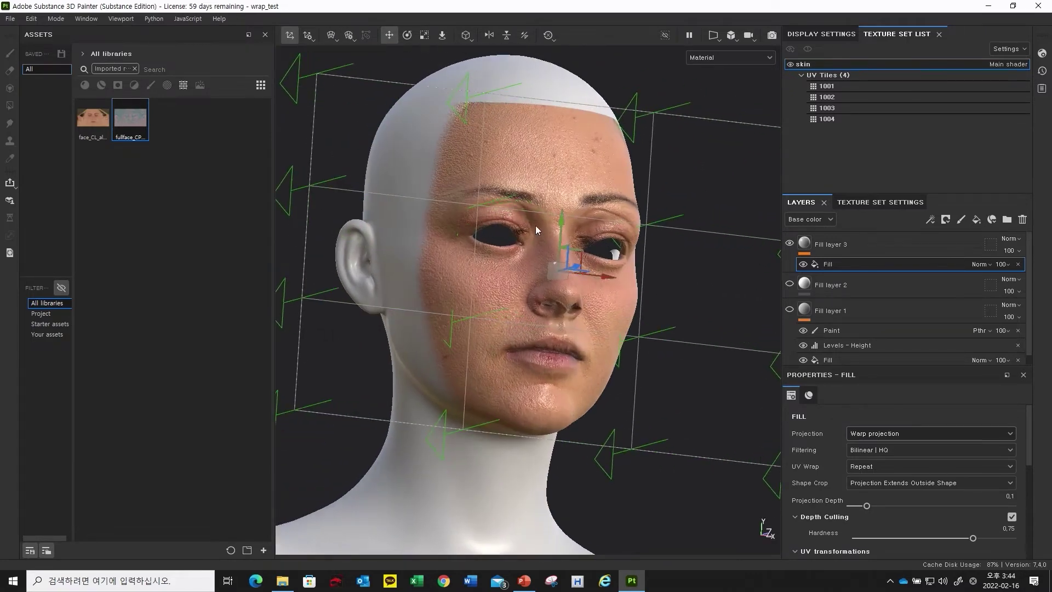
click(351, 38)
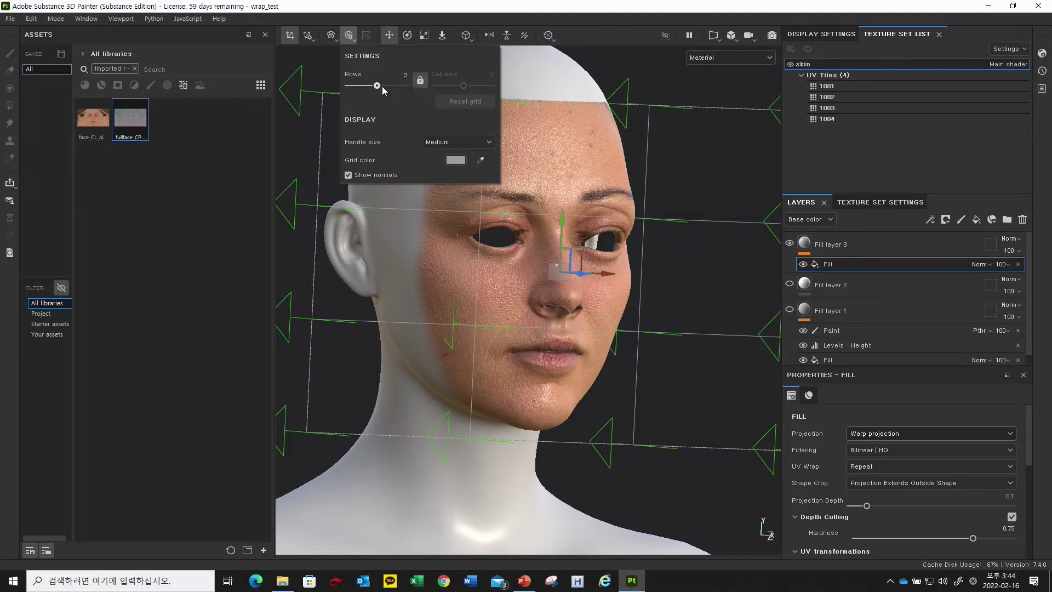
drag(380, 86, 386, 87)
alt+drag(676, 288, 610, 318)
alt+drag(496, 268, 689, 335)
alt+drag(576, 245, 482, 193)
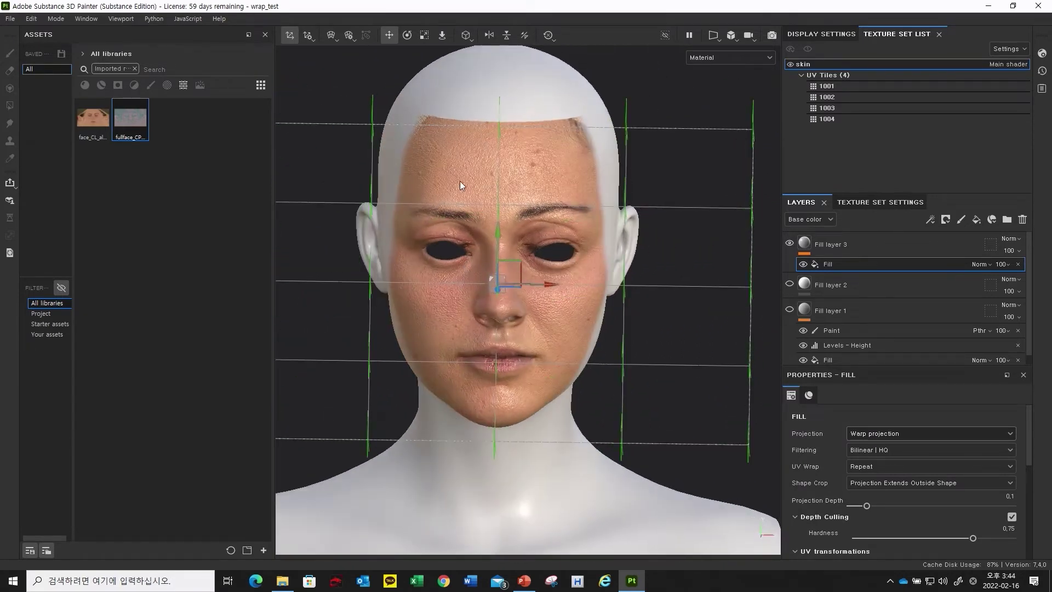
- Switch the warp projection from transforming the whole warp to editing its vertices
click(334, 34)
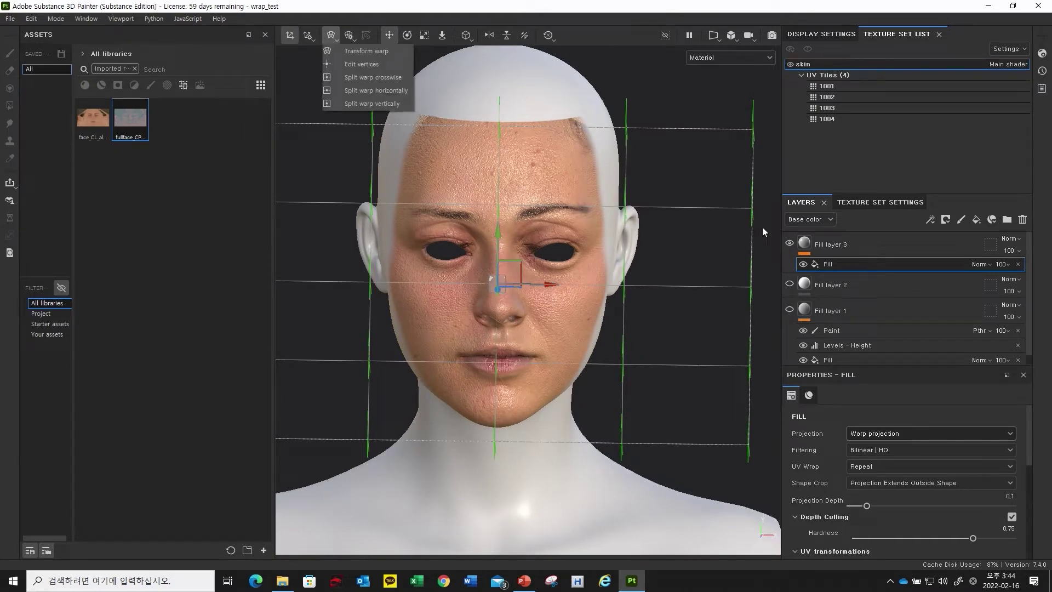
alt+drag(685, 241, 661, 200)
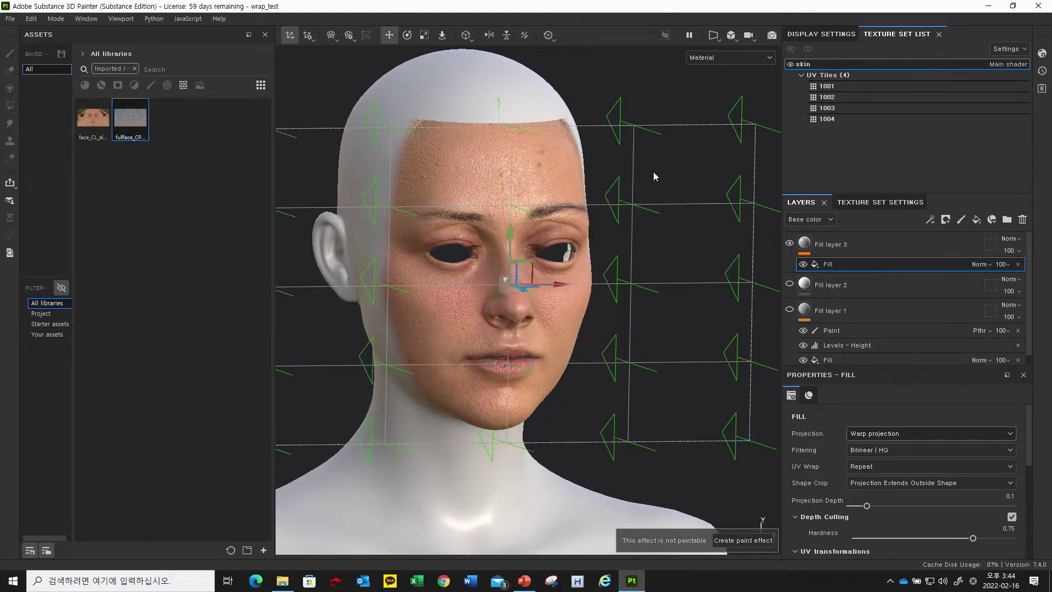
click(331, 35)
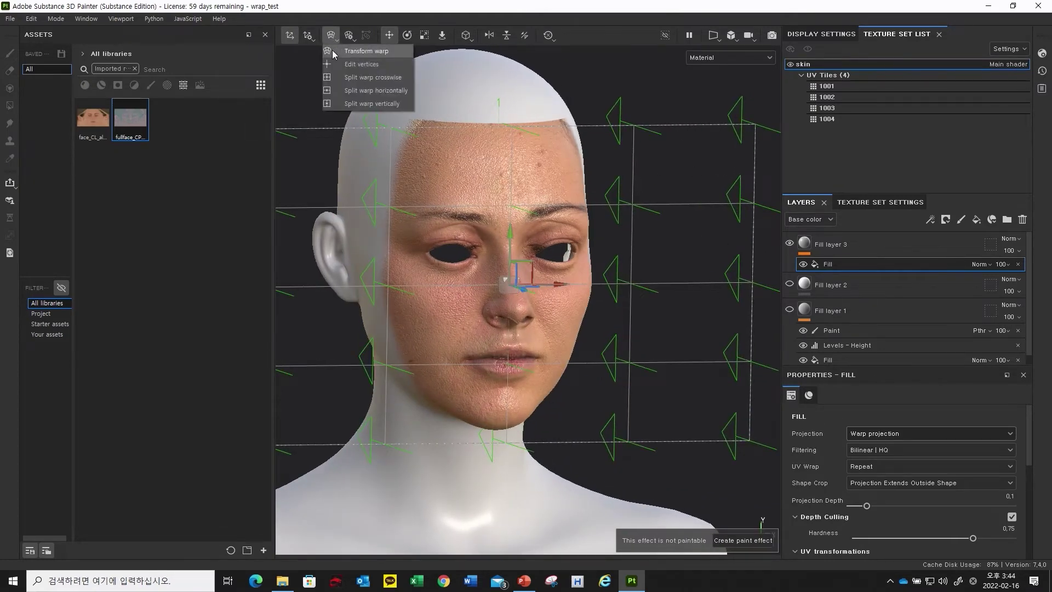
click(372, 68)
scroll(696, 256, down, 2)
alt+drag(696, 257, 656, 257)
alt+middle_drag(655, 252, 647, 247)
- Select the outermost column of warp vertices on the character's left side and pull it back alongside the head
drag(593, 132, 638, 220)
drag(586, 247, 625, 292)
drag(593, 316, 623, 357)
drag(592, 382, 625, 423)
alt+drag(610, 140, 689, 129)
drag(664, 97, 703, 258)
drag(691, 239, 670, 215)
mouse_move(737, 187)
mouse_down()
mouse_move(723, 184)
mouse_move(754, 186)
mouse_up()
mouse_move(681, 271)
alt+mouse_down()
mouse_move(639, 252)
mouse_move(672, 288)
alt+mouse_up()
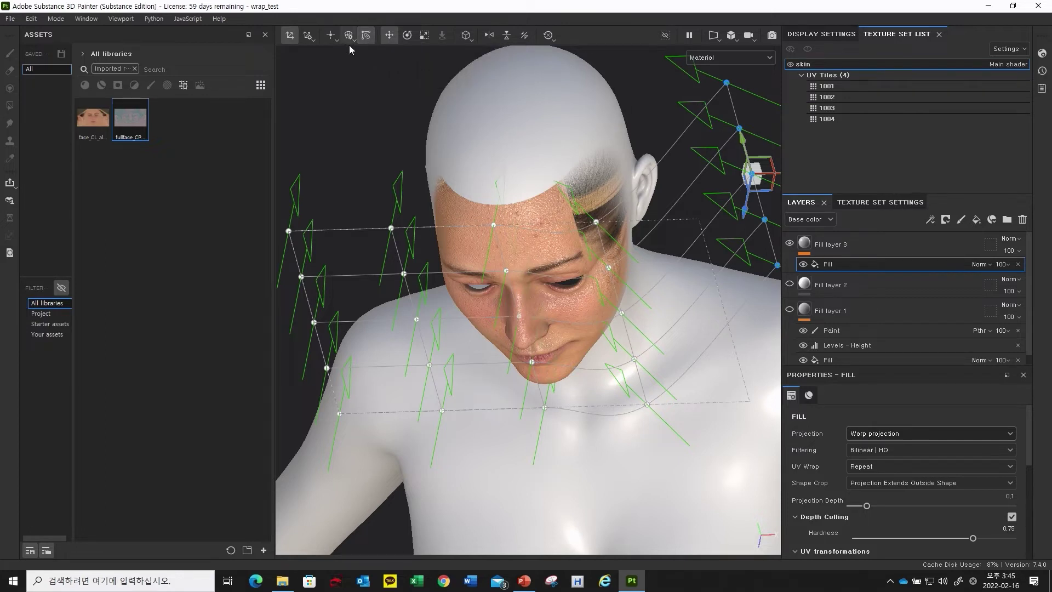
- Move the selected outer column of warp vertices on the character's left side inward, close behind the ear
alt+drag(524, 156, 541, 163)
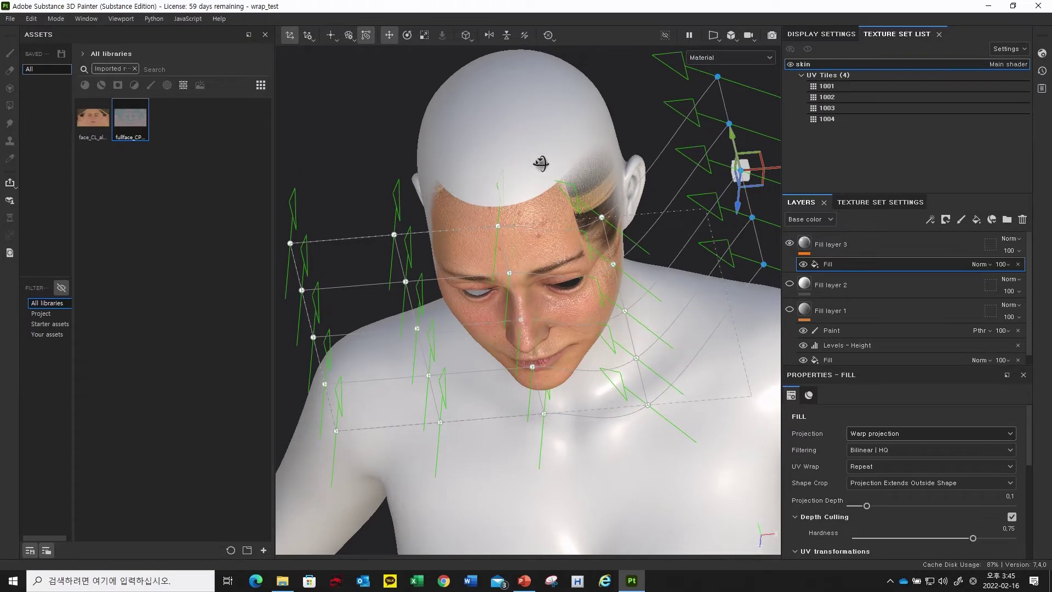
alt+drag(764, 85, 689, 137)
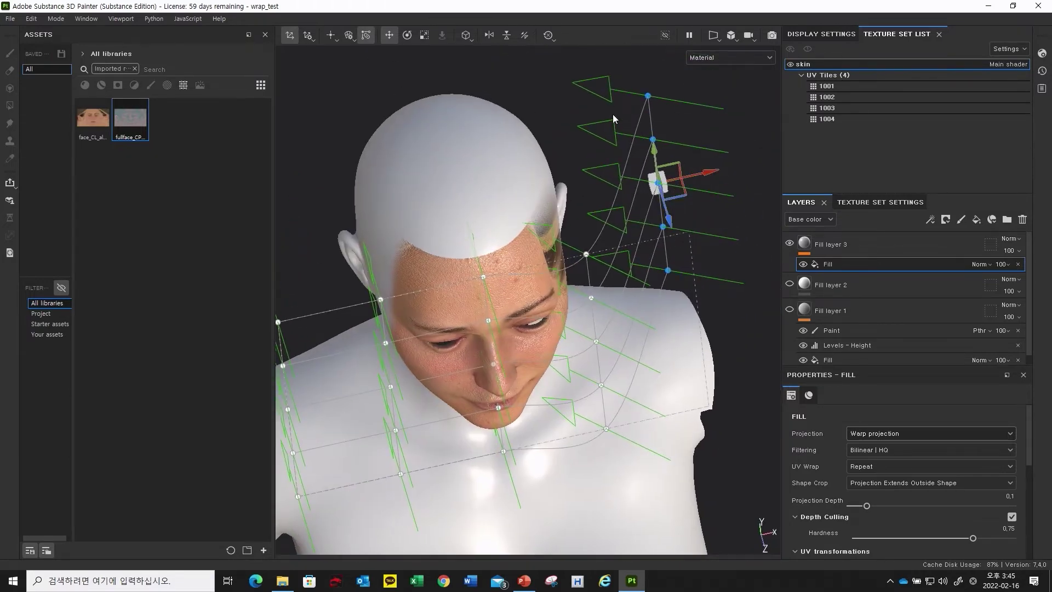
drag(706, 177, 579, 177)
drag(699, 185, 528, 344)
drag(582, 432, 446, 307)
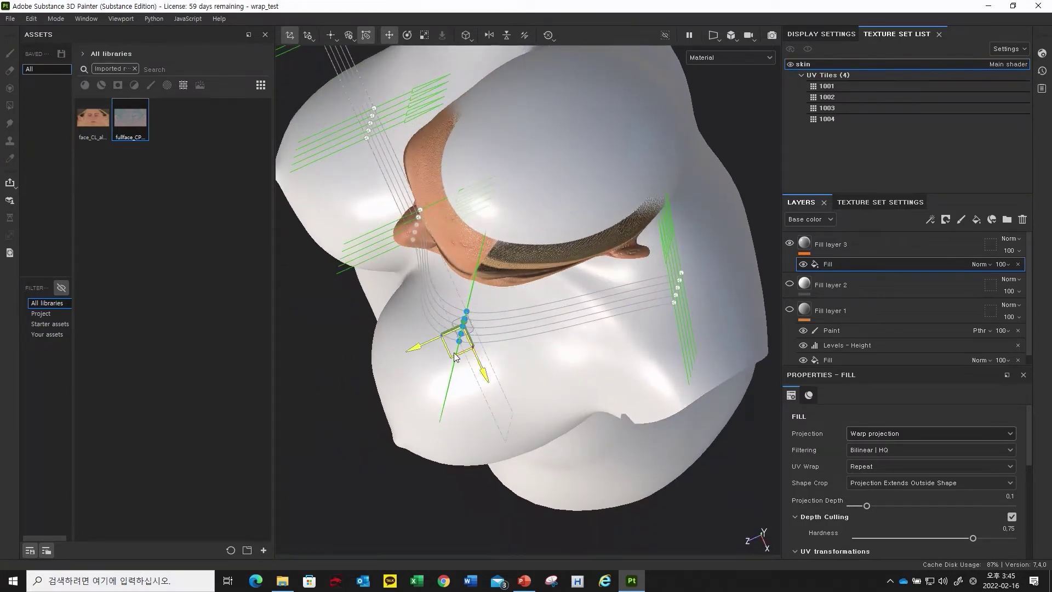
drag(467, 358, 558, 299)
scroll(558, 294, up, 5)
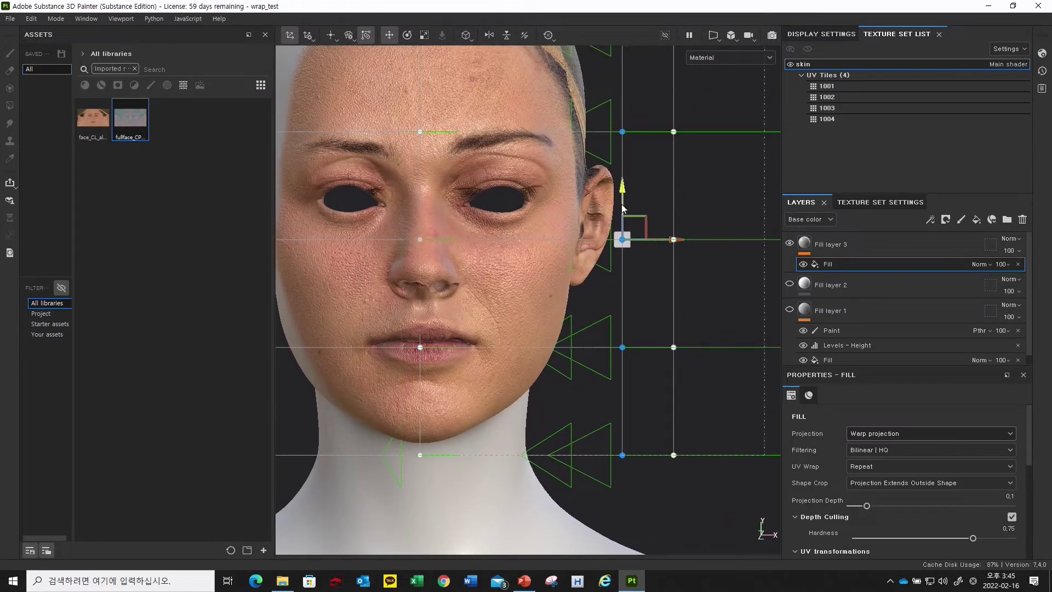
alt+drag(648, 217, 601, 356)
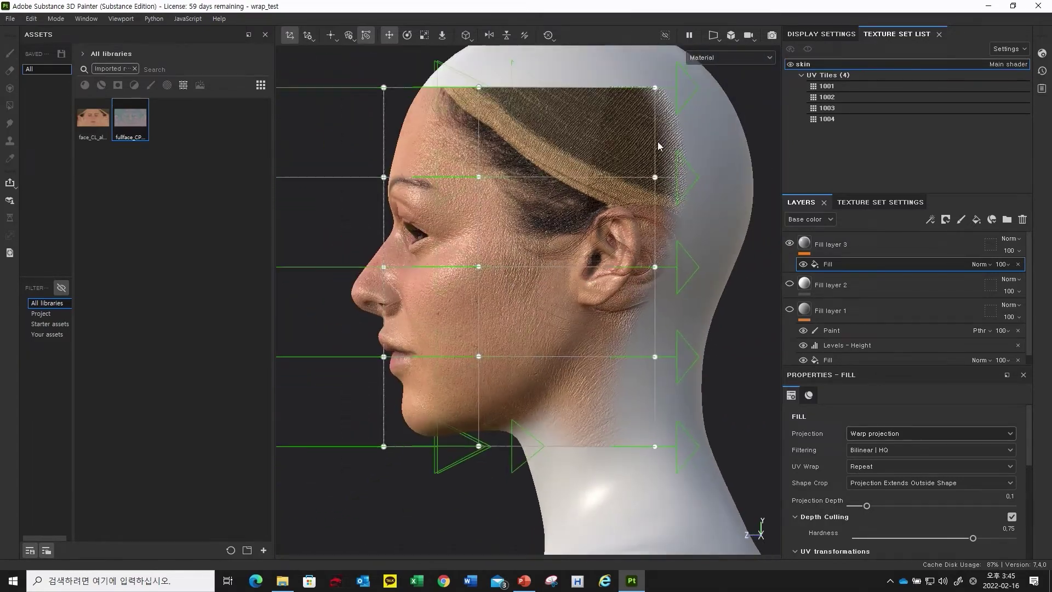
- Readjust the outermost vertex column so it sits closer against the back of the head behind the left ear
alt+drag(608, 439, 618, 444)
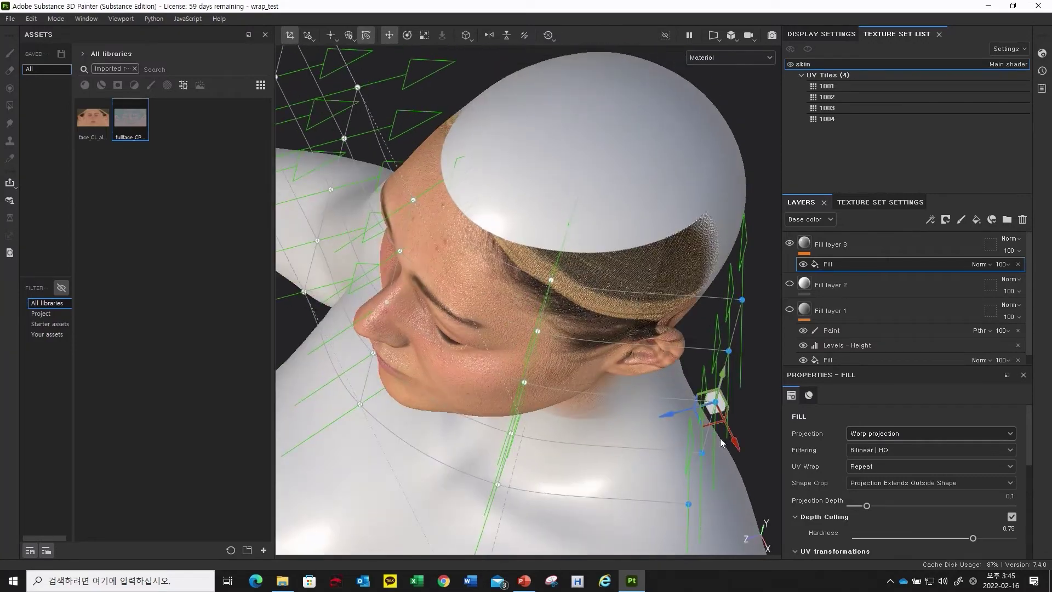
drag(735, 441, 462, 334)
alt+drag(581, 200, 643, 182)
scroll(600, 236, up, 3)
- Select the column of warp vertices beside the left cheek and reposition it against the side of the face
alt+drag(541, 234, 492, 180)
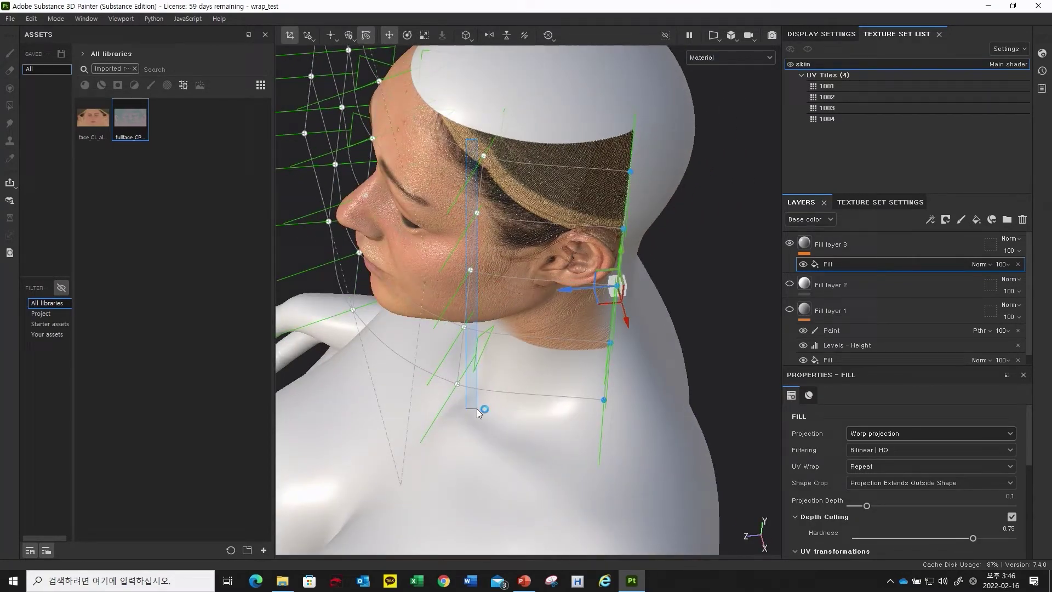
alt+drag(477, 409, 442, 416)
alt+drag(435, 246, 442, 278)
drag(424, 124, 424, 122)
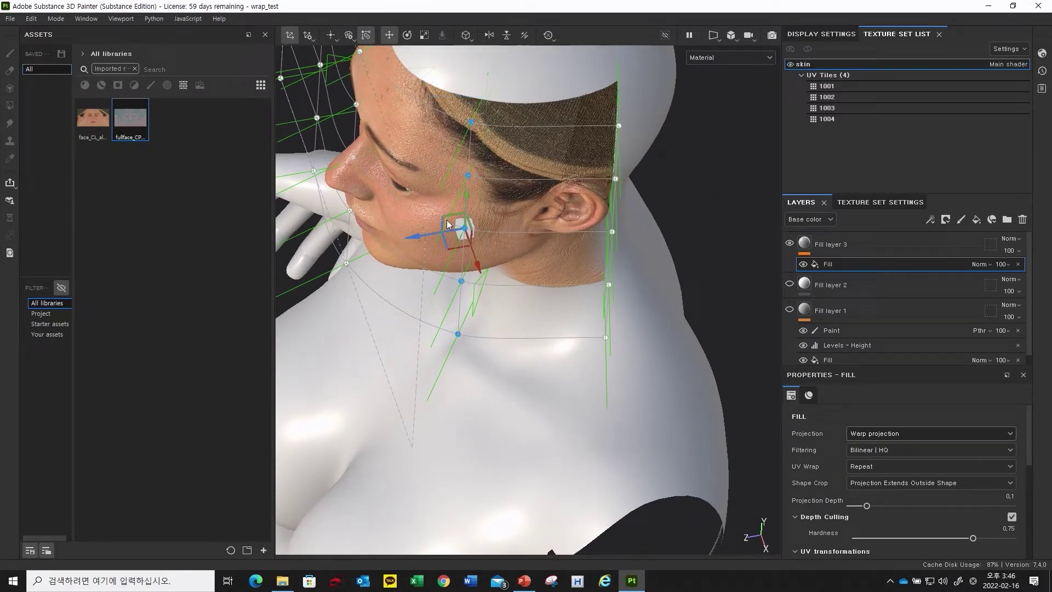
drag(449, 244, 619, 281)
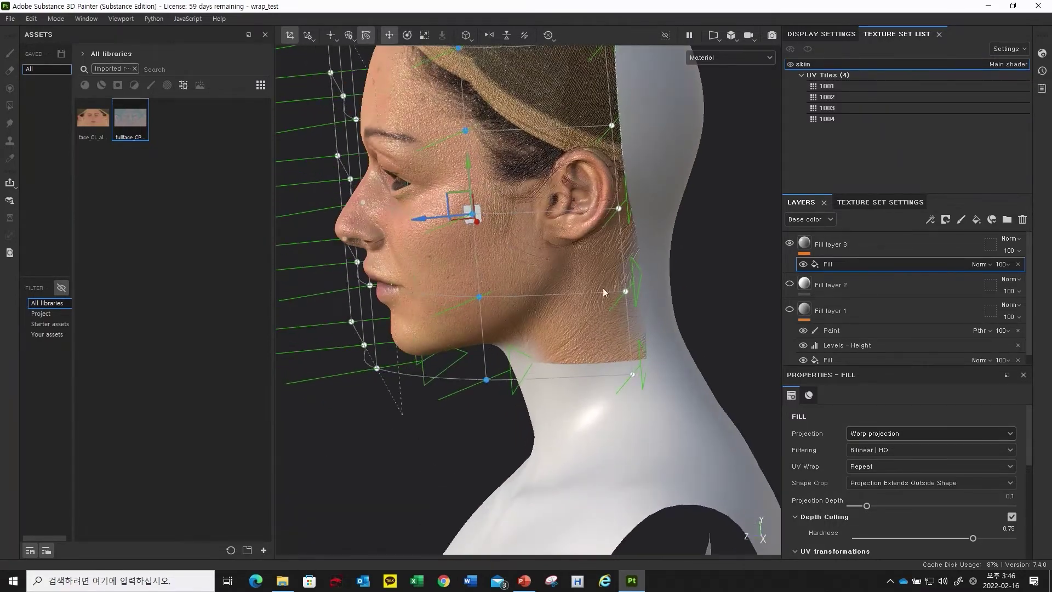
alt+drag(493, 122, 530, 115)
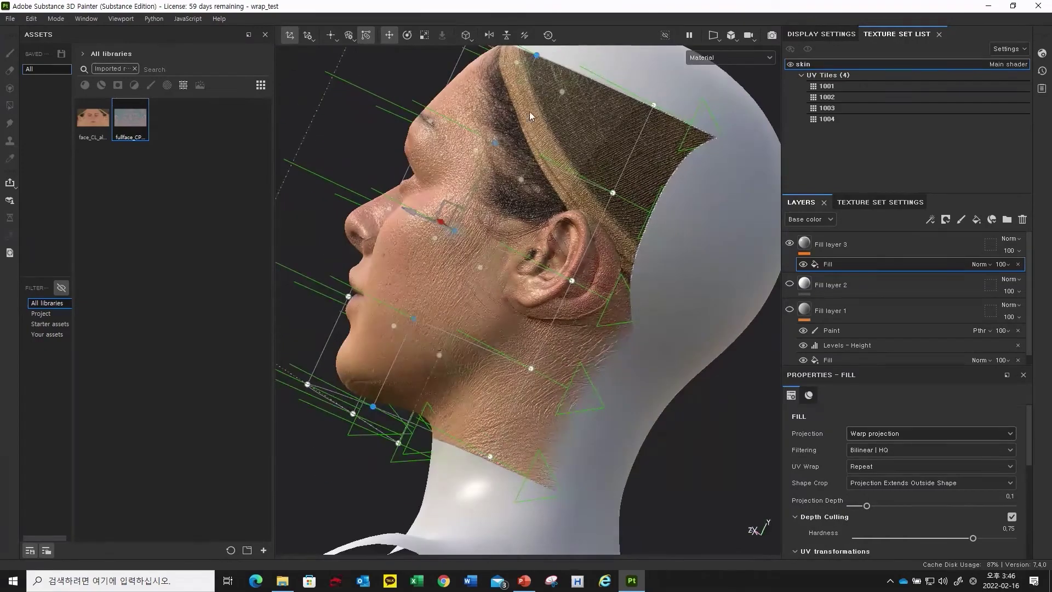
alt+drag(576, 239, 459, 103)
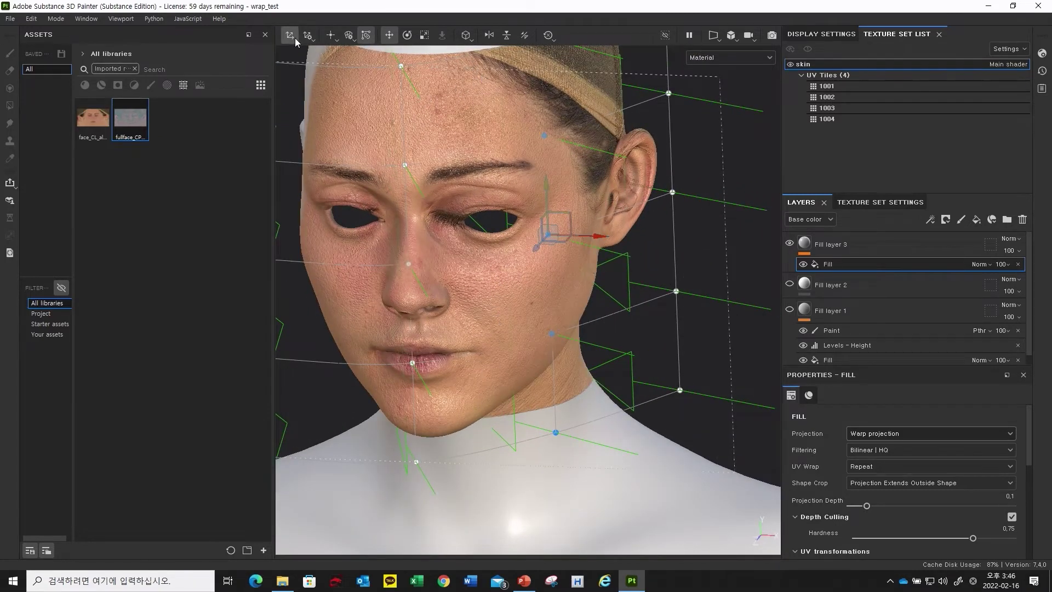
- Try moving single warp vertices beside the left ear and cheek in Edit vertices mode, undoing both moves
click(312, 36)
click(332, 38)
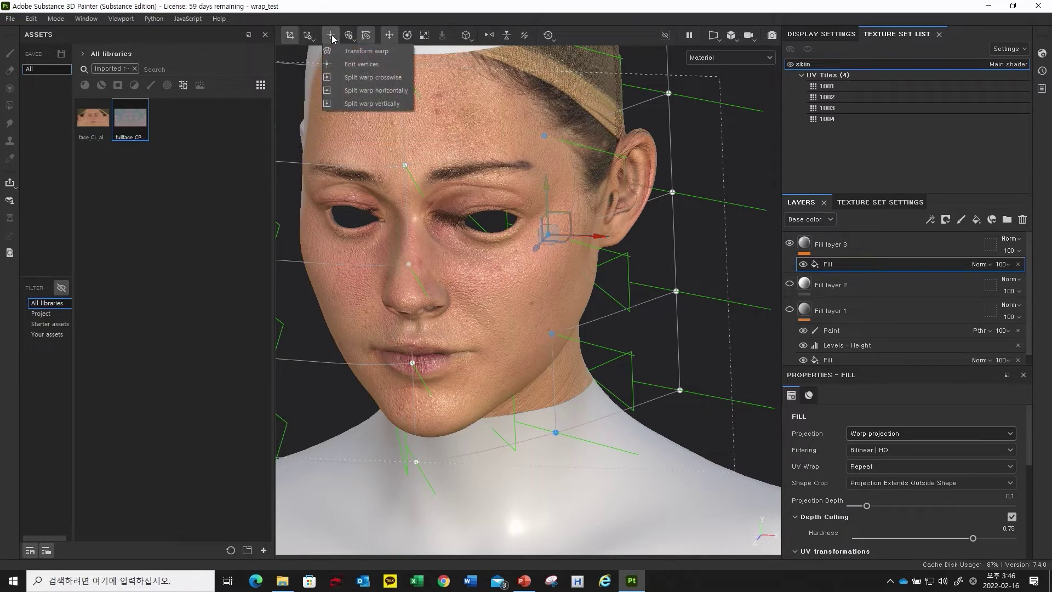
click(356, 65)
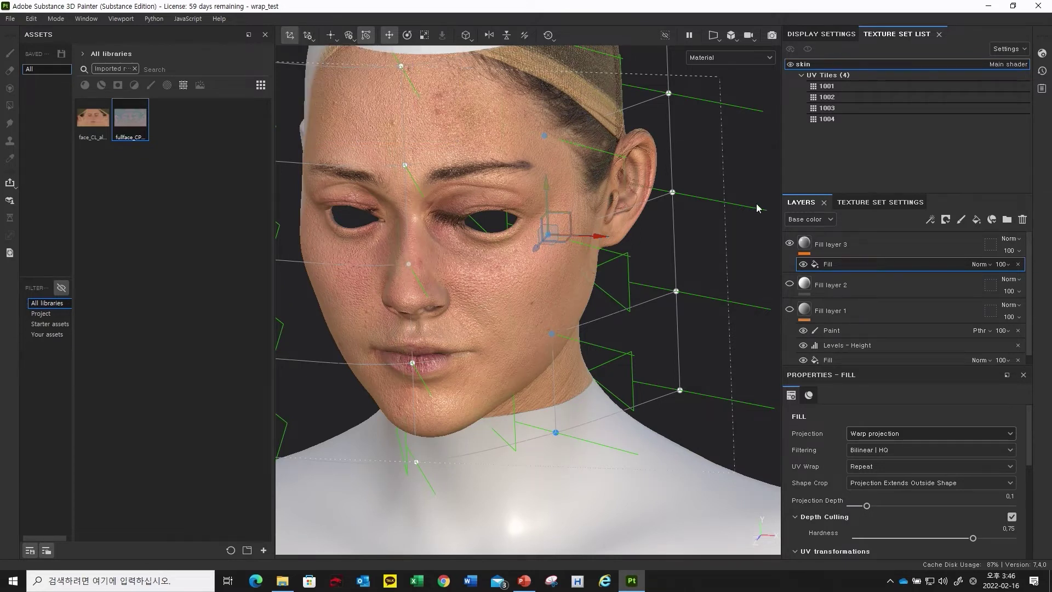
click(672, 192)
click(676, 291)
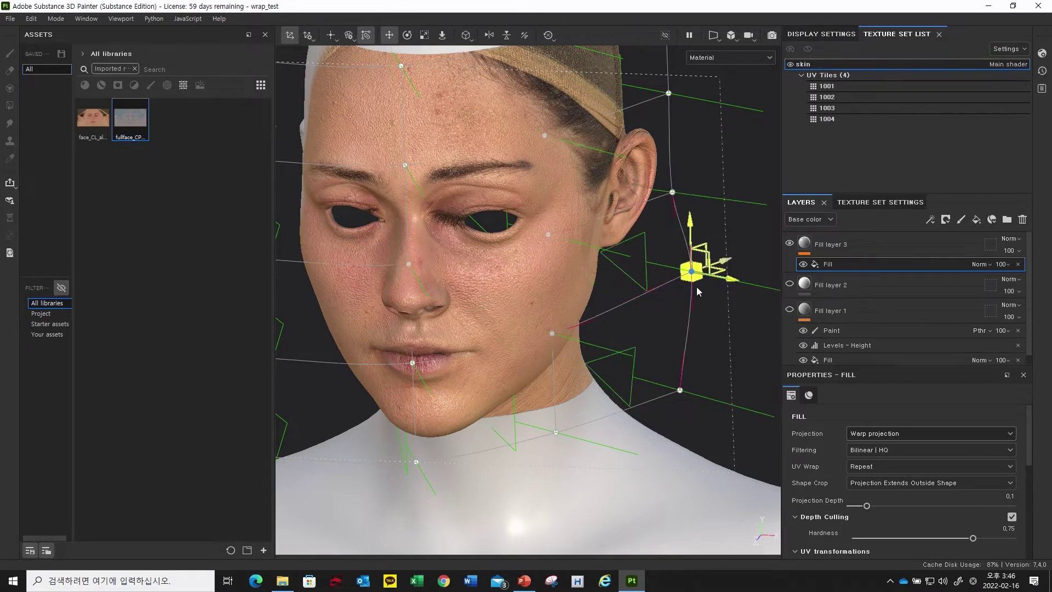
key(ctrl+z)
click(549, 235)
drag(547, 235, 551, 246)
key(ctrl+z)
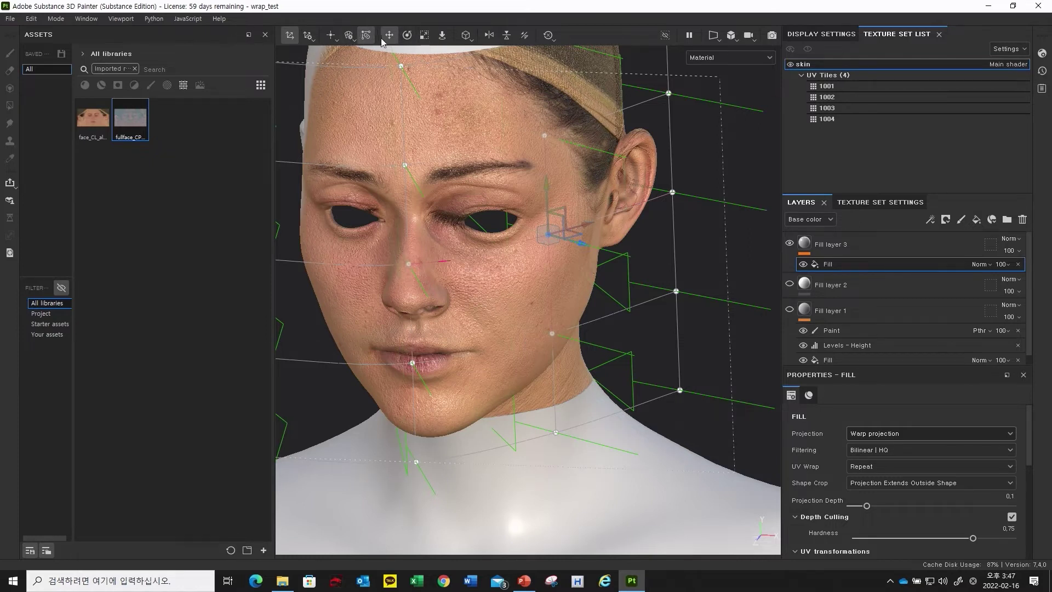
- Try to split the warp horizontally across the face
click(334, 38)
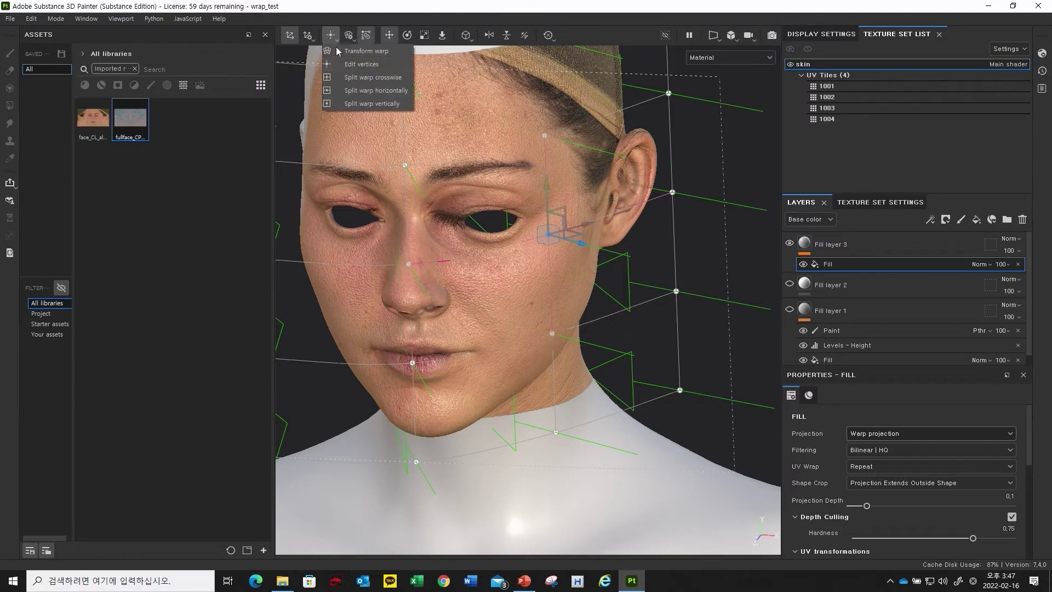
click(372, 91)
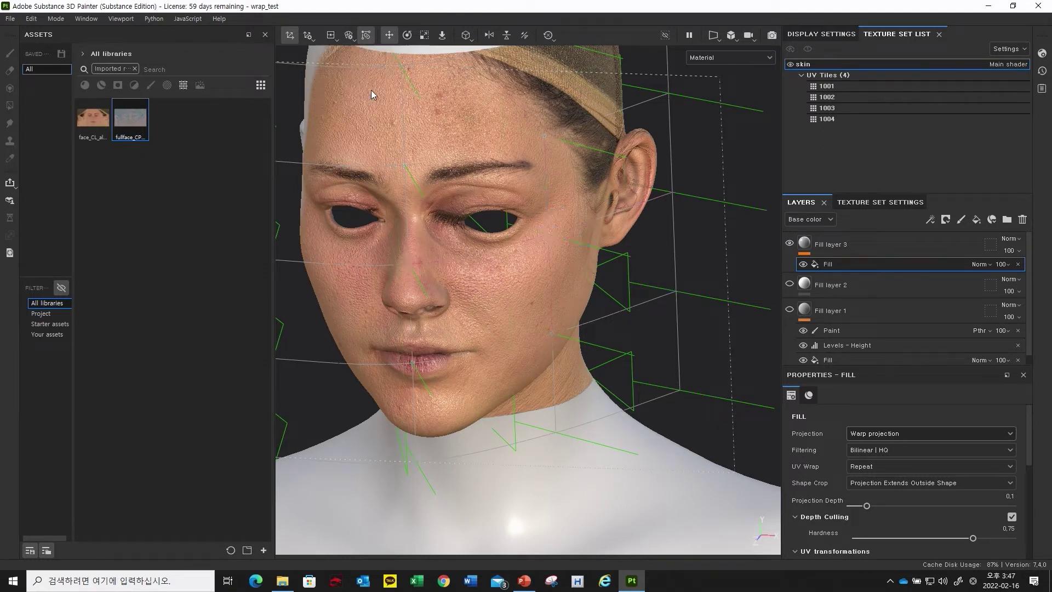
alt+drag(476, 235, 383, 213)
alt+drag(538, 212, 474, 156)
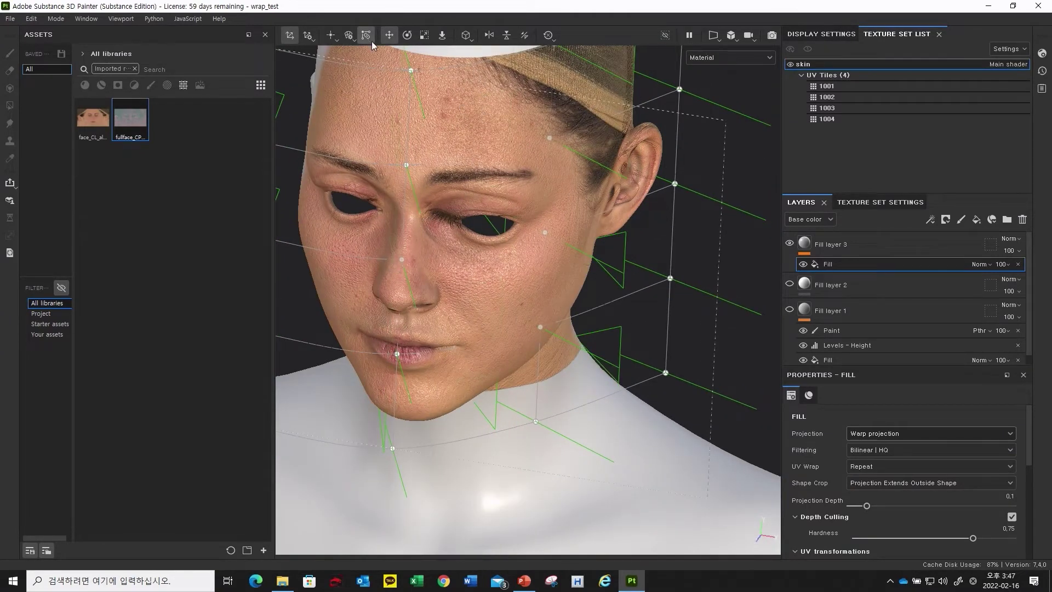
- Split the warp vertically with a new column of vertices running through the left eye
click(333, 38)
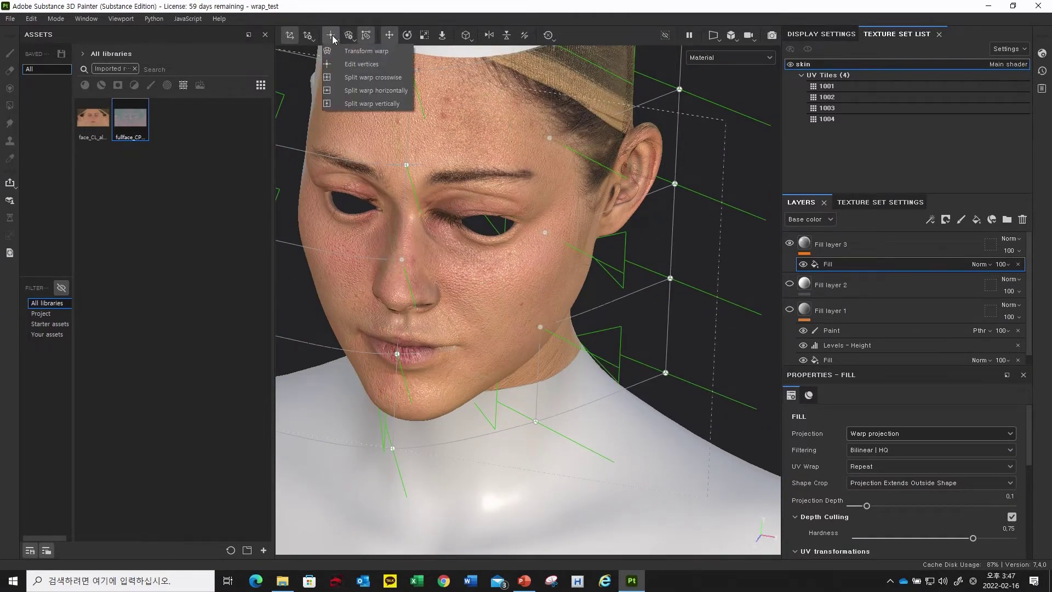
click(373, 104)
mouse_move(482, 123)
alt+mouse_down()
mouse_move(482, 94)
mouse_move(536, 206)
mouse_move(469, 183)
mouse_move(504, 158)
mouse_move(534, 174)
mouse_move(482, 165)
mouse_move(504, 209)
mouse_move(512, 200)
mouse_move(469, 192)
mouse_move(480, 118)
alt+mouse_up()
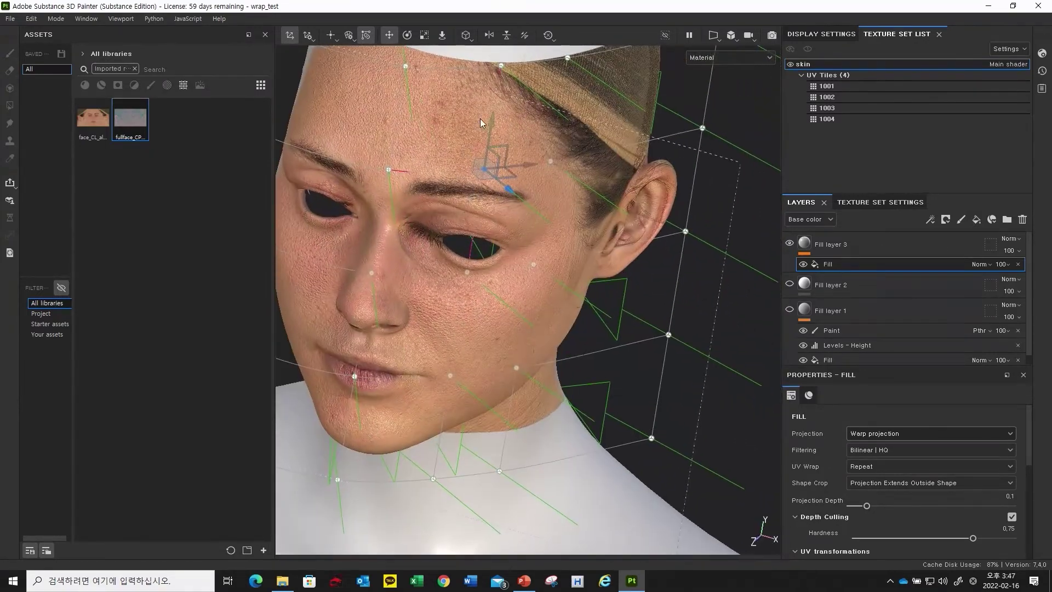
- Enable surface snapping for the warp vertices and place the new column's points on the left brow and below the eye
click(443, 36)
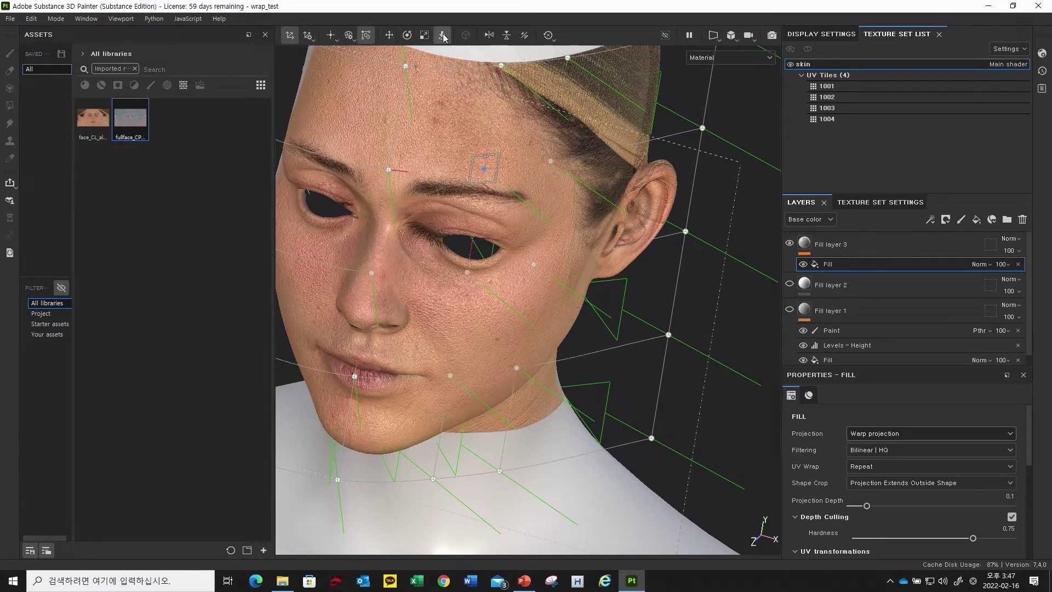
drag(485, 170, 494, 182)
alt+drag(511, 219, 475, 178)
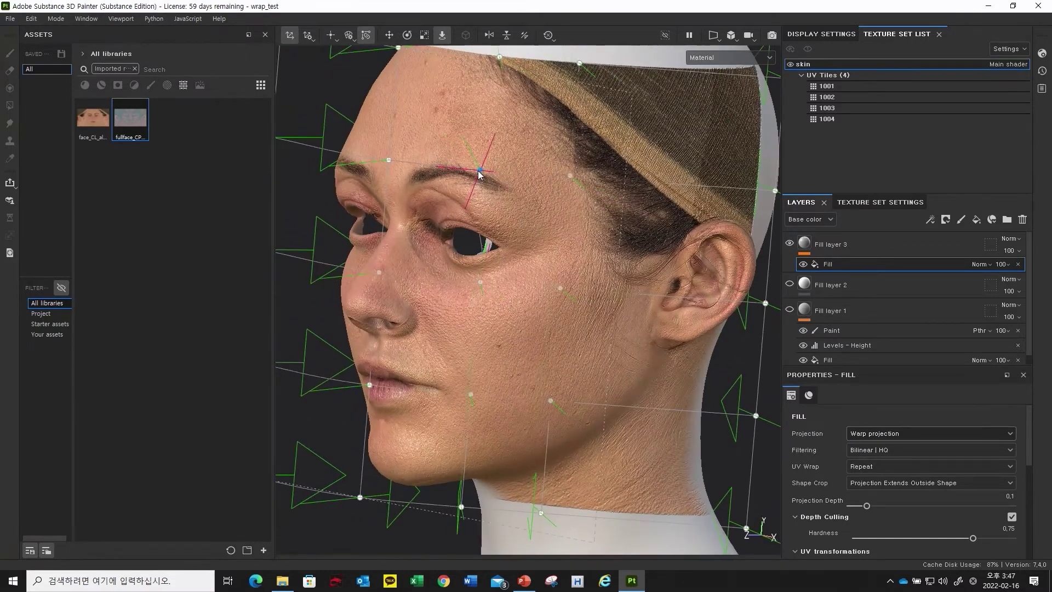
alt+drag(479, 181, 476, 256)
click(490, 130)
drag(490, 135, 432, 160)
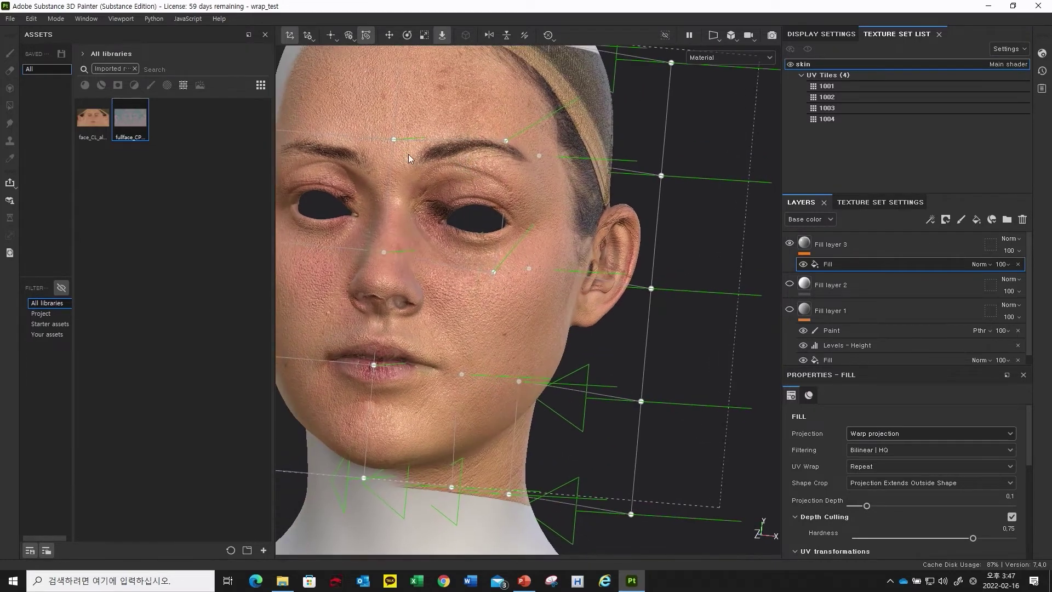
- Snap the central warp vertex onto the skin between the eyebrows
alt+drag(393, 130, 398, 83)
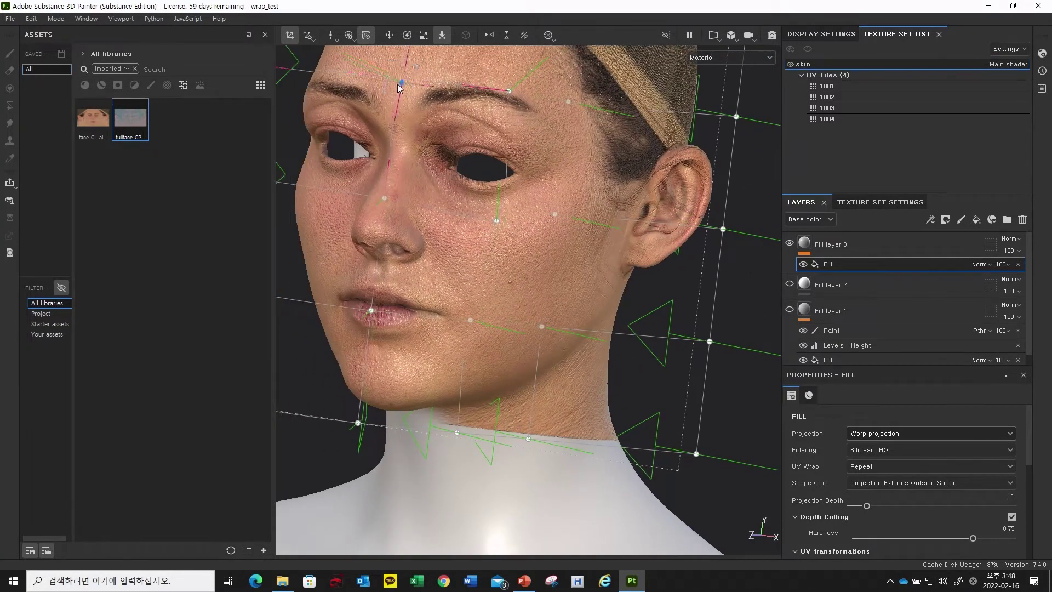
alt+drag(437, 96, 430, 195)
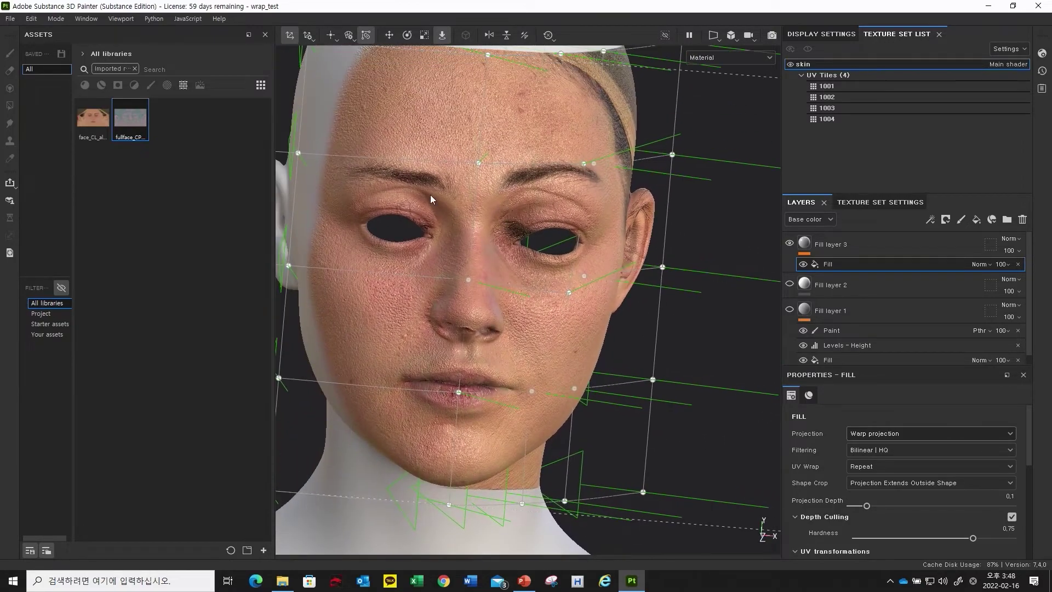
mouse_move(433, 232)
alt+mouse_down()
mouse_move(531, 221)
mouse_move(435, 225)
alt+mouse_up()
drag(482, 161, 480, 169)
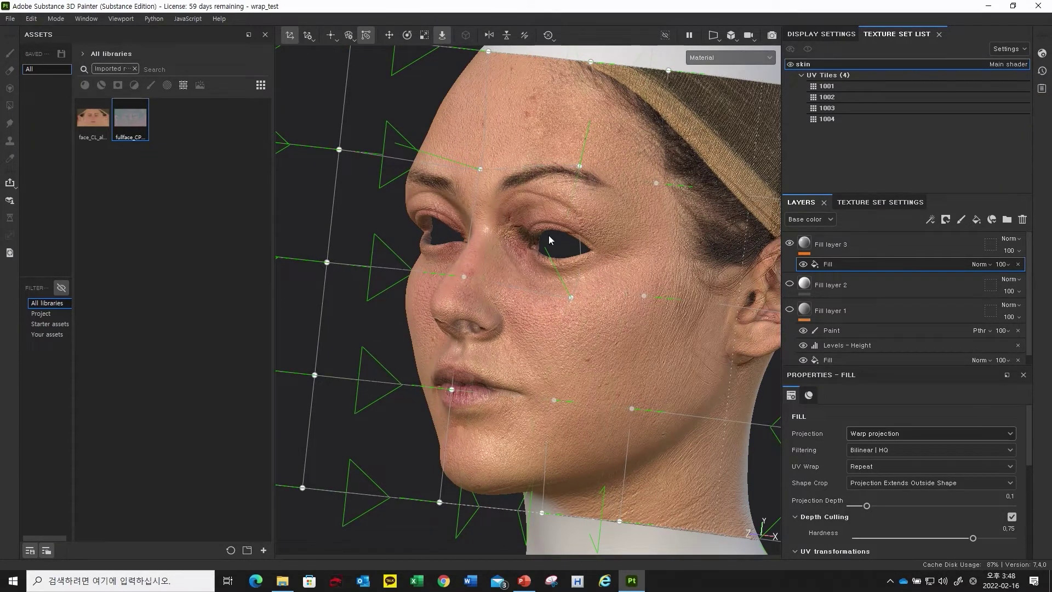
- Split the warp horizontally with a new row of vertices at eye level
click(332, 36)
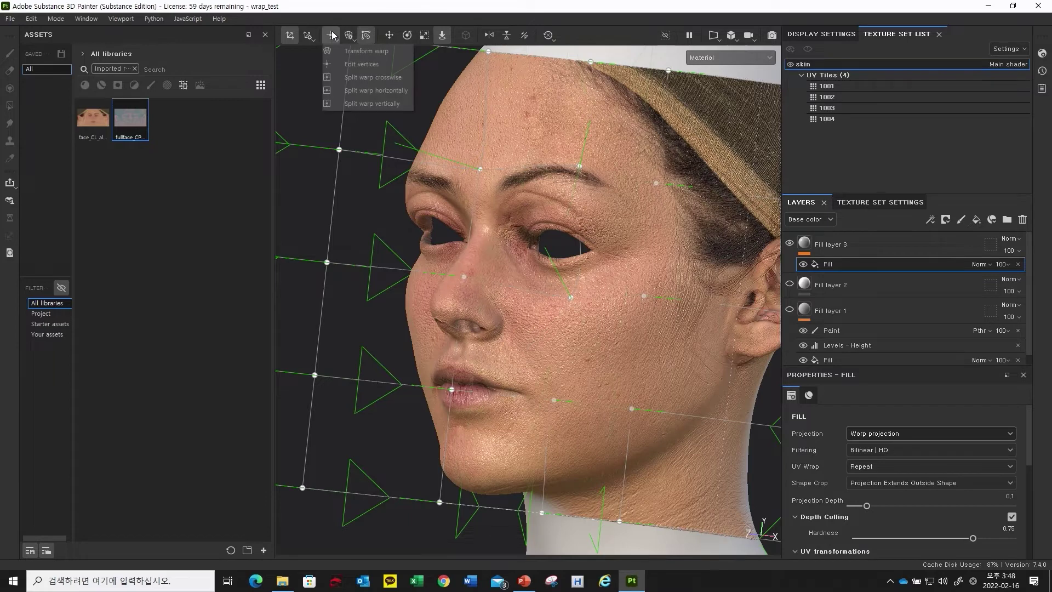
click(348, 91)
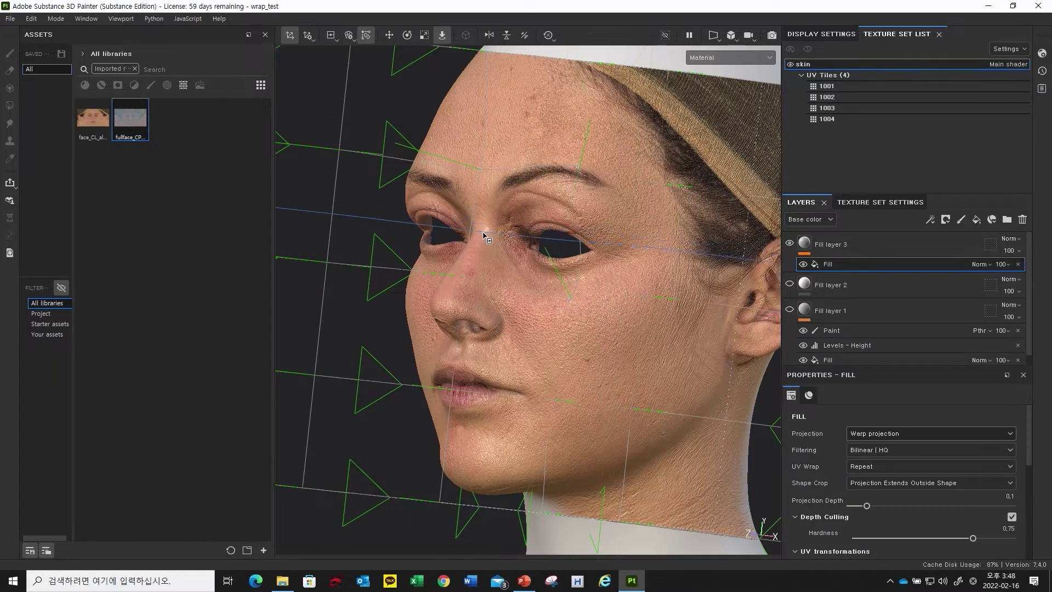
alt+drag(487, 228, 549, 170)
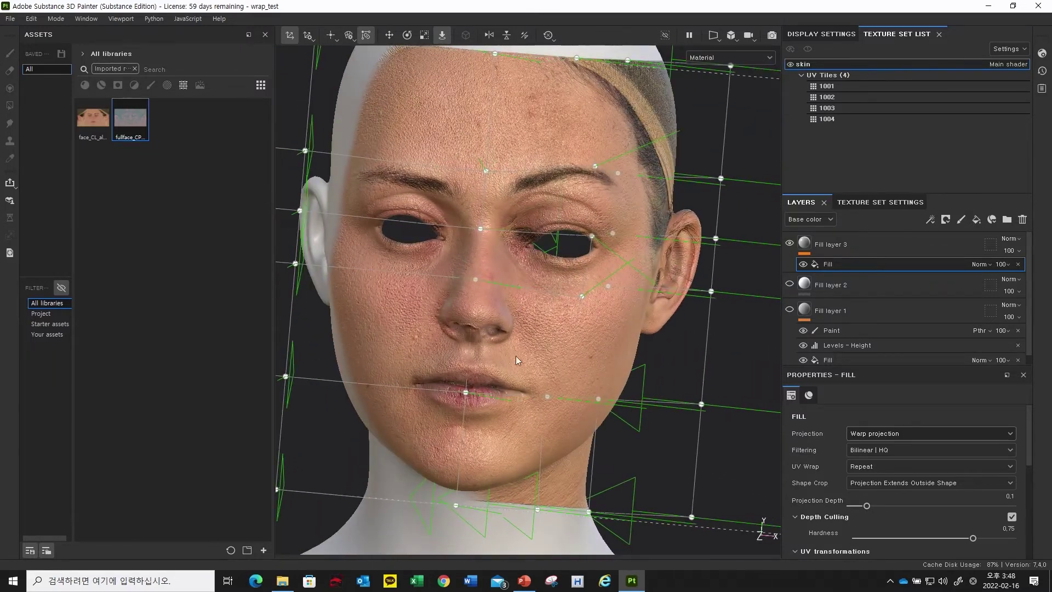
- Split the warp vertically with a new column through the inner corner of the left eye
click(349, 39)
click(332, 39)
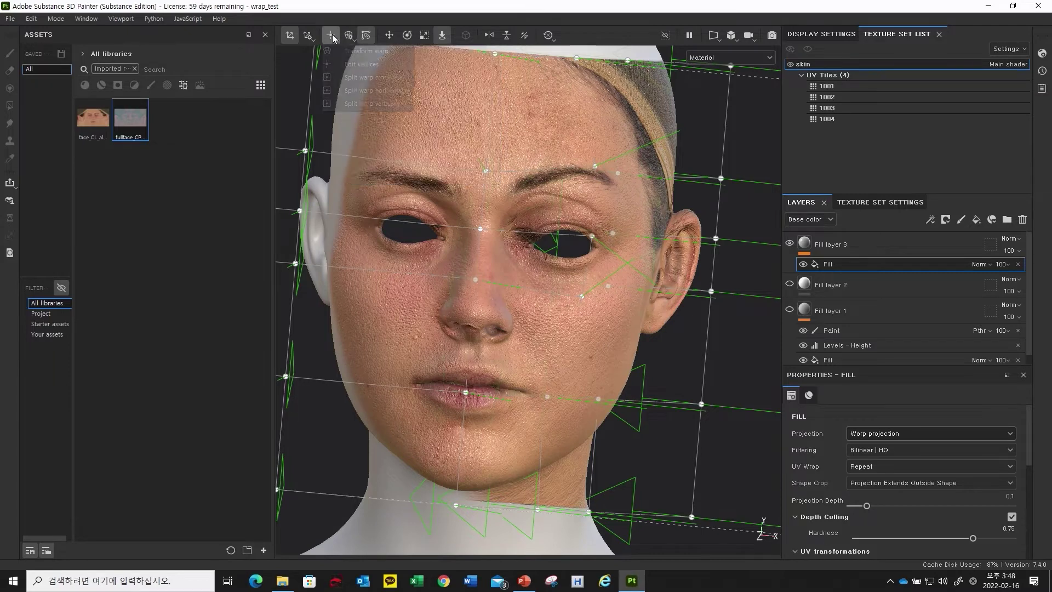
click(351, 103)
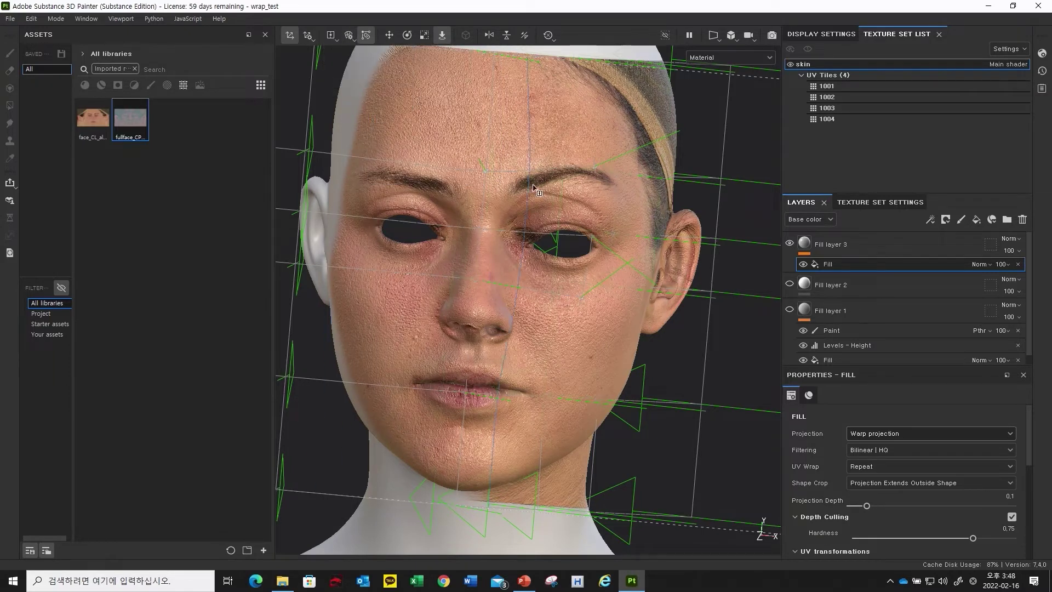
click(538, 197)
alt+drag(548, 233, 497, 241)
- Snap the new column's vertices onto the left eye's inner corner and the inner end of the brow
click(501, 224)
click(504, 159)
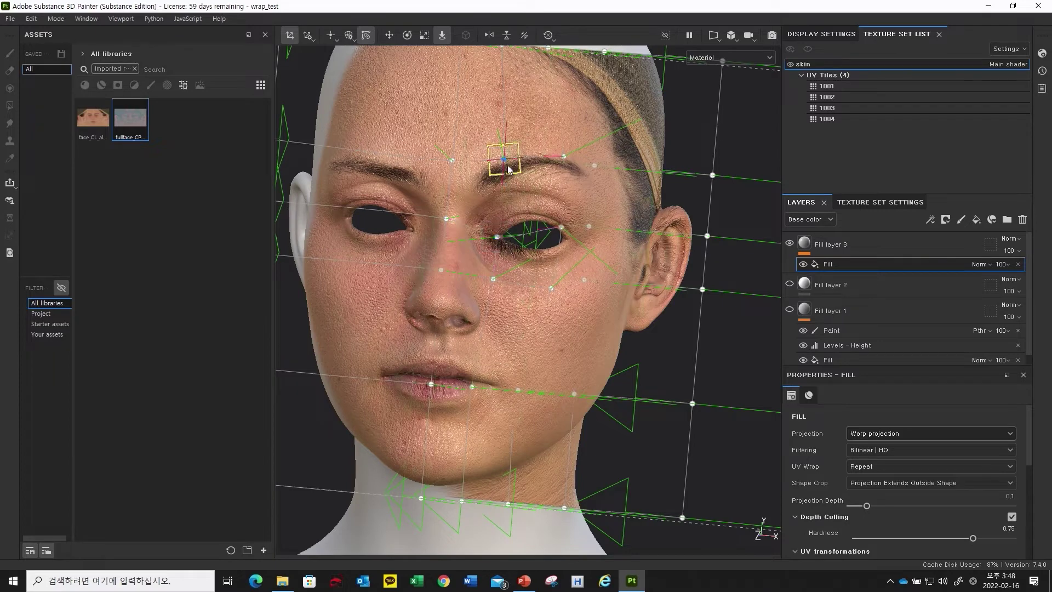
drag(504, 160, 502, 162)
- Snap the warp vertices at the left eye's outer corner and the outer part of the brow onto the face
alt+drag(560, 227, 559, 251)
click(557, 231)
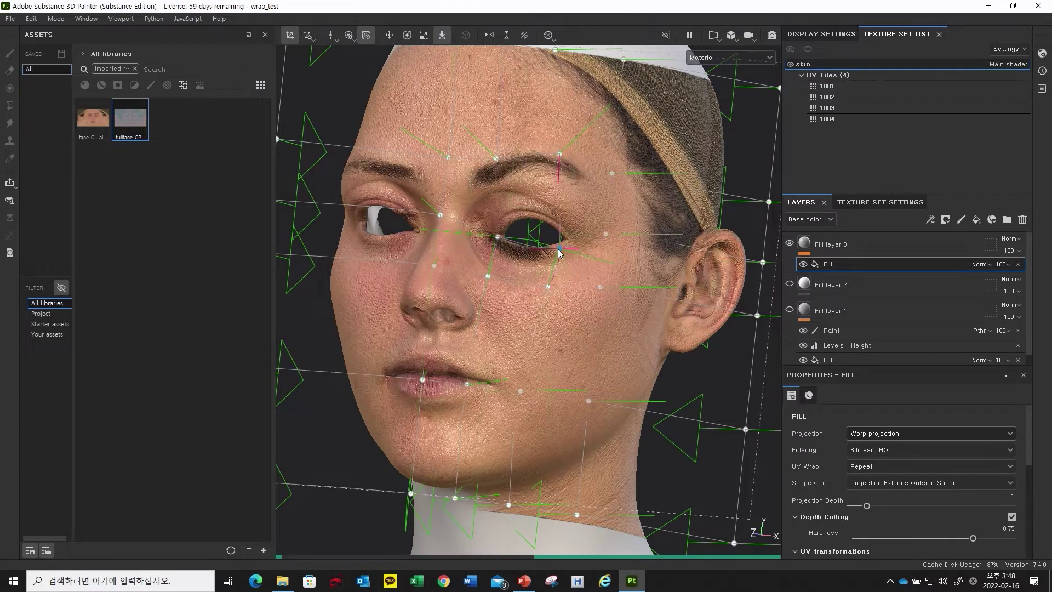
click(559, 157)
drag(561, 163, 535, 202)
- Snap the warp vertices at the left eye's inner corner and at two points on the cheek below the eye onto the face
click(495, 239)
alt+drag(502, 248, 492, 284)
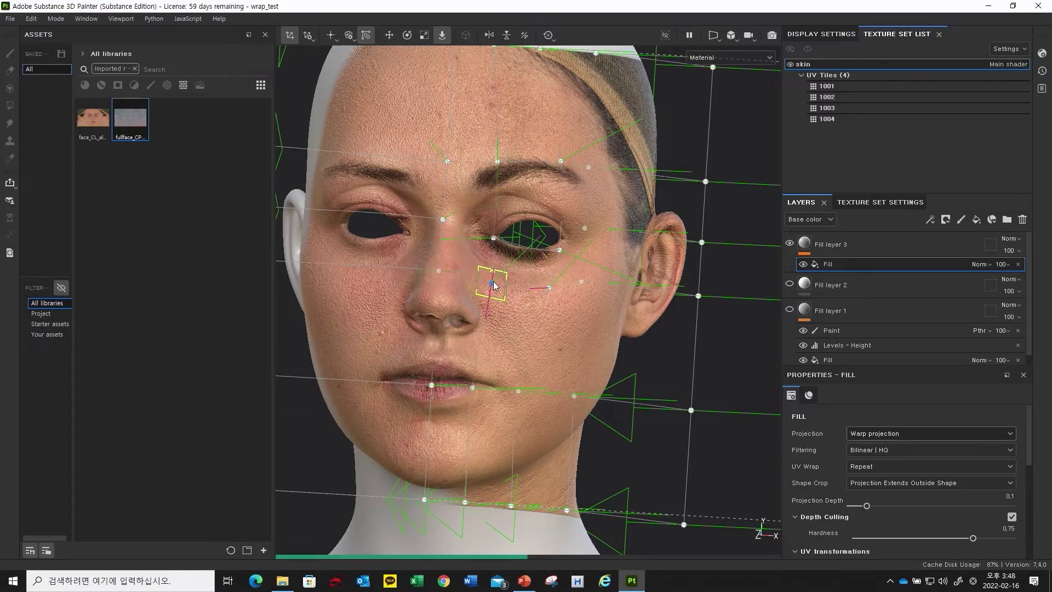
click(548, 289)
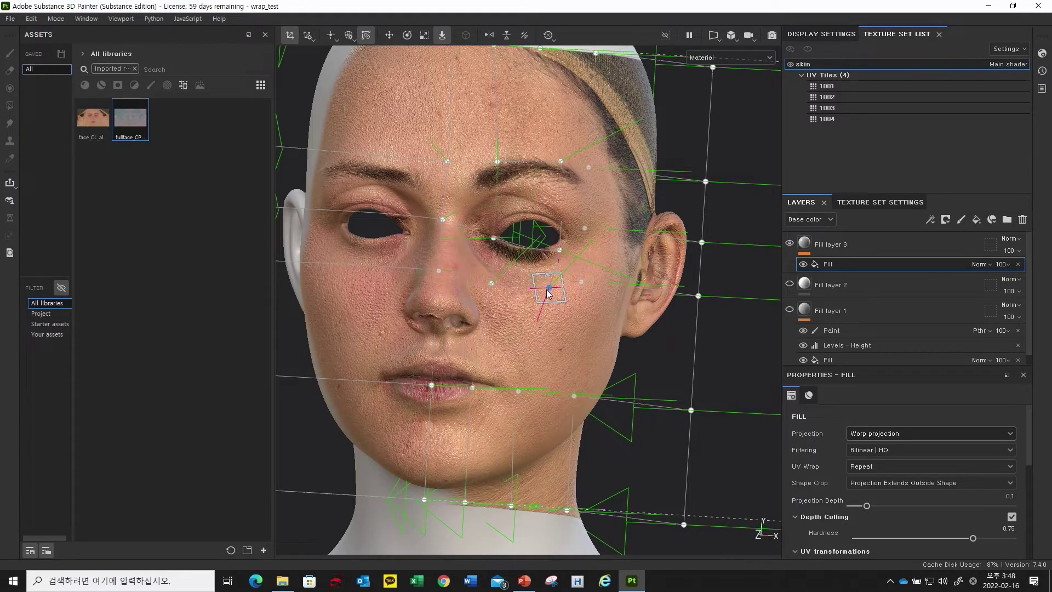
alt+drag(548, 291, 515, 210)
- Snap the outer column's vertices at the left cheekbone, temple and brow level onto the face surface
click(635, 277)
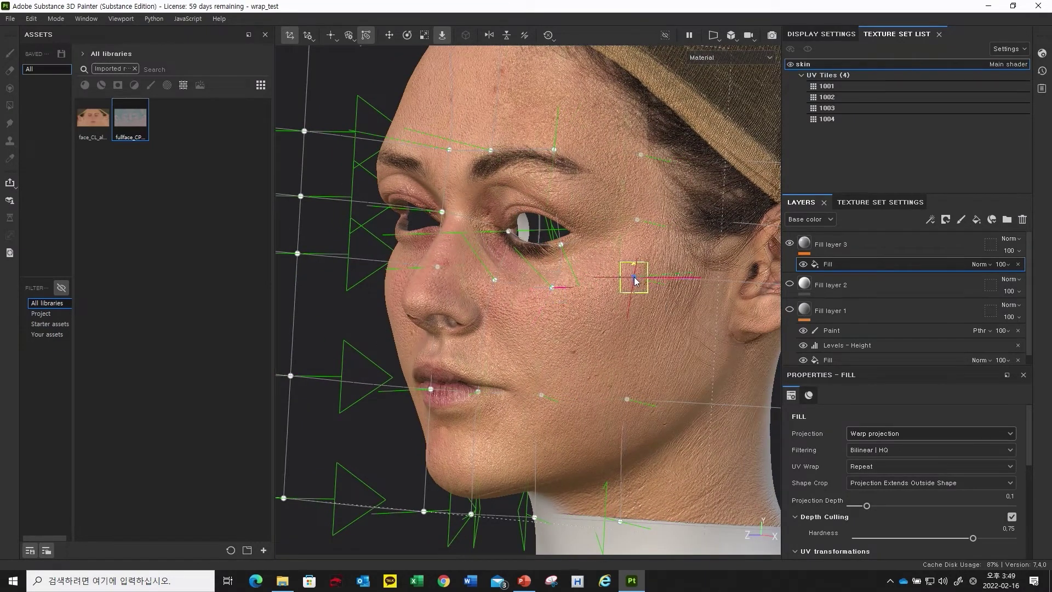
click(637, 222)
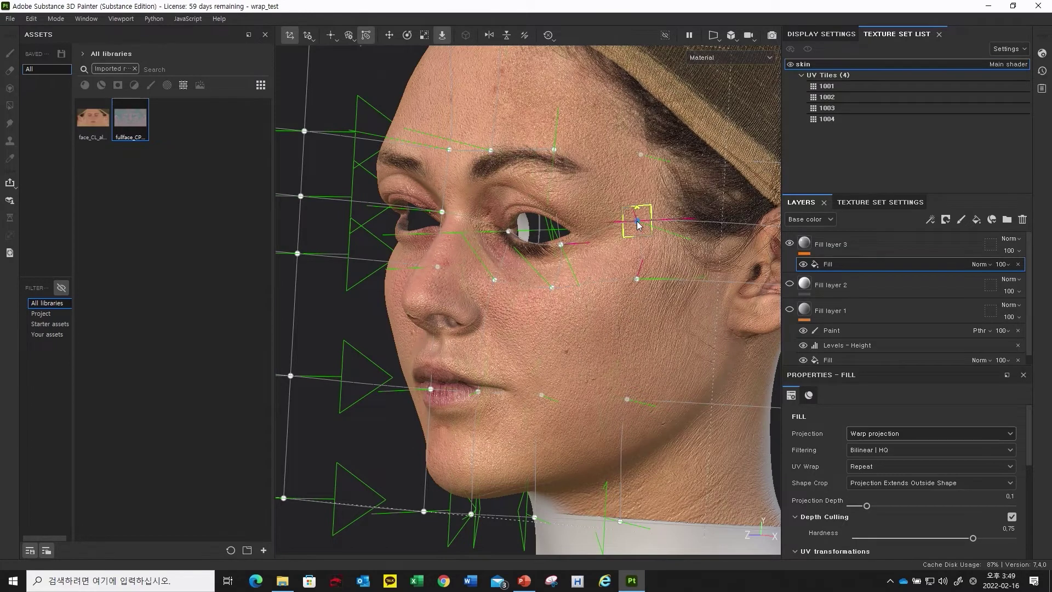
click(641, 155)
click(579, 160)
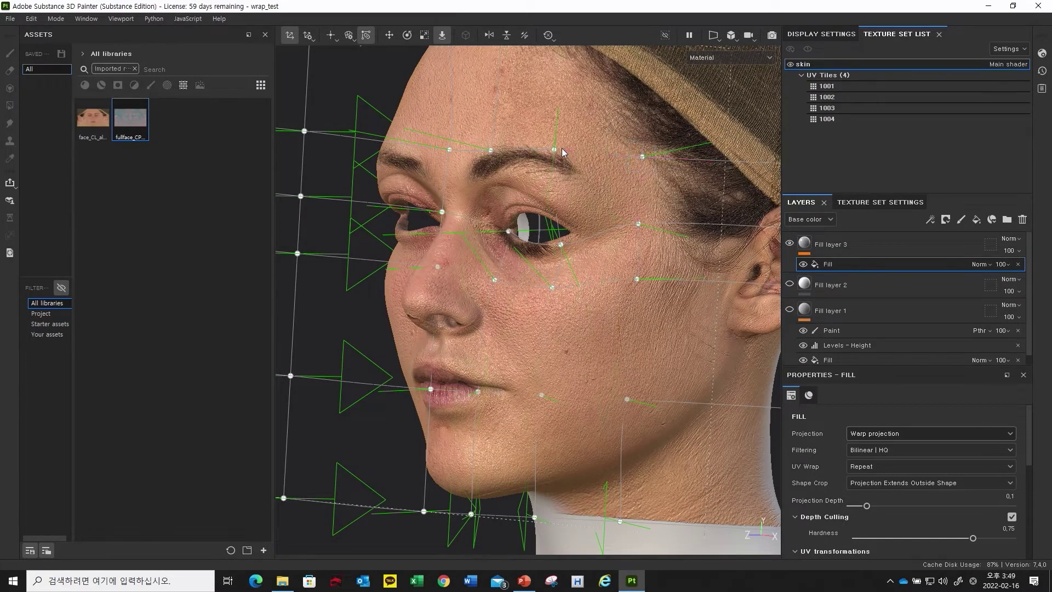
- Shift the left brow's outer vertex toward the brow tail, align the outer eye-corner vertex, and re-snap the vertex below it
drag(558, 149, 573, 158)
click(566, 251)
drag(566, 252, 568, 241)
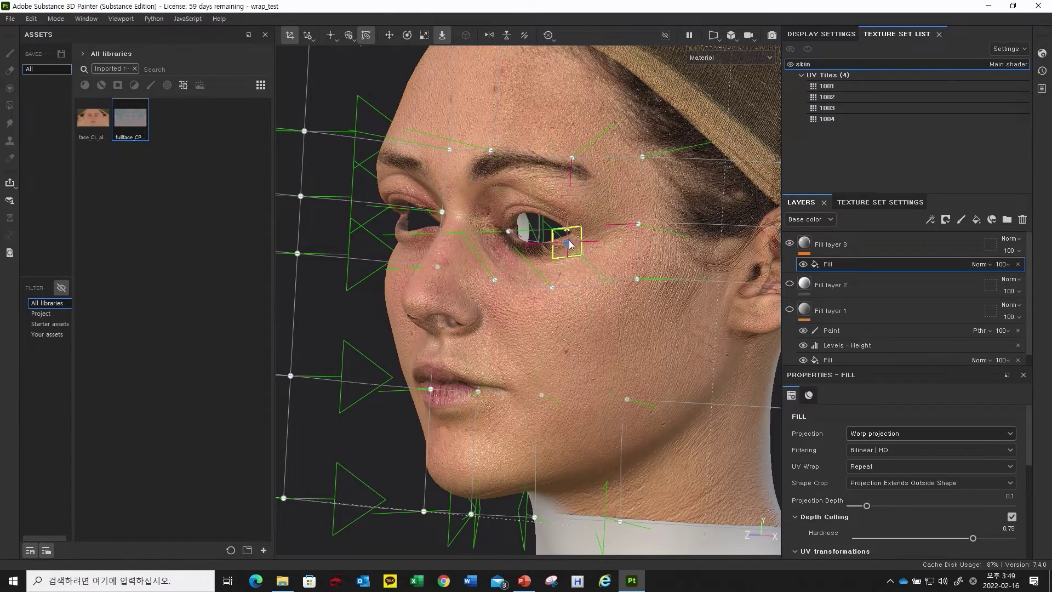
click(553, 289)
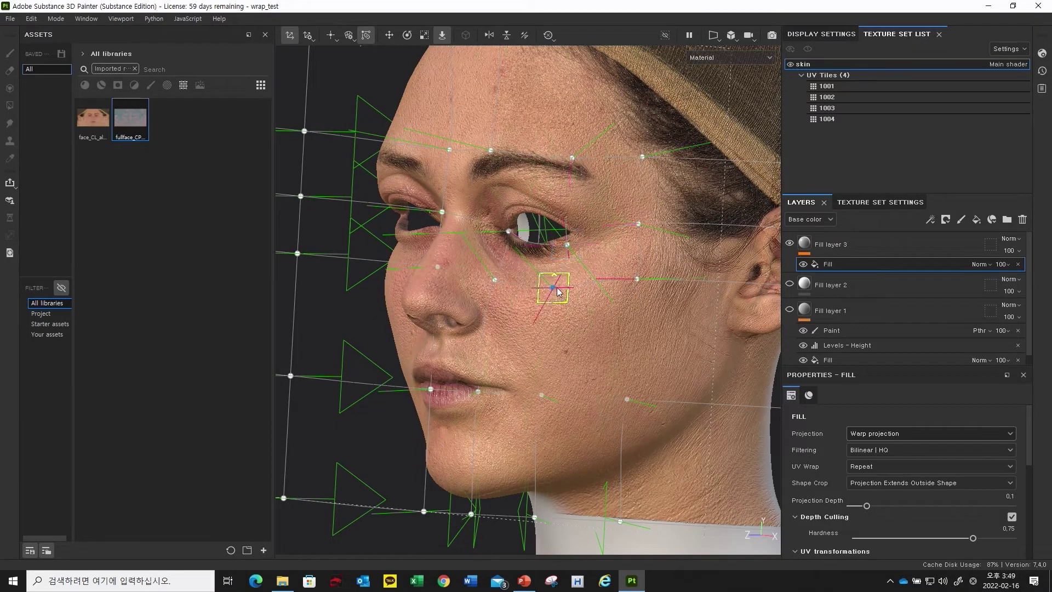
- Snap the left cheekbone vertex and the mouth-level jaw vertex onto the face, moving both slightly toward the ear
alt+drag(564, 289, 584, 305)
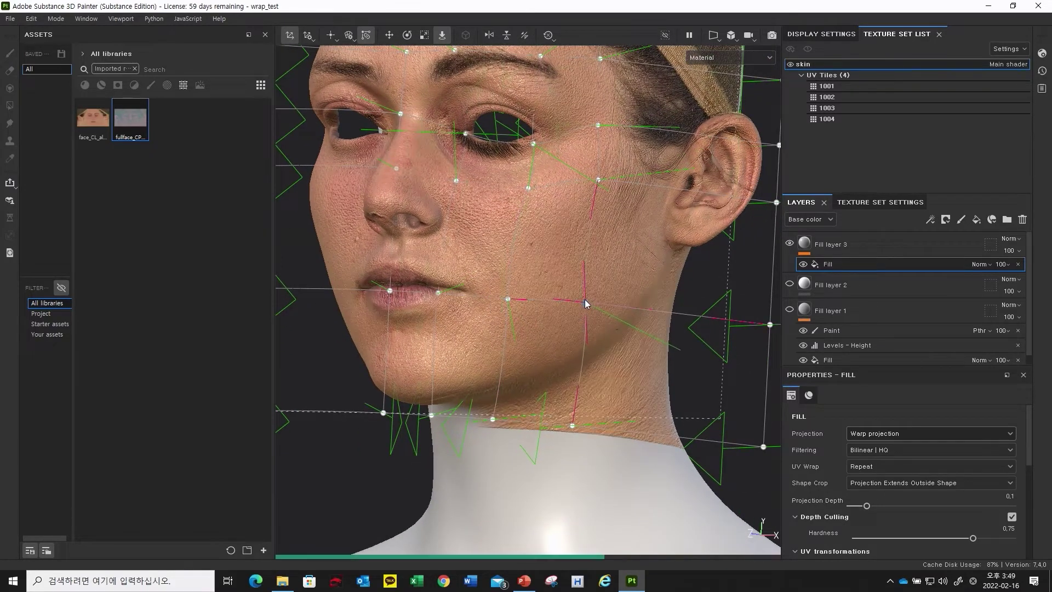
alt+drag(587, 299, 546, 253)
click(594, 188)
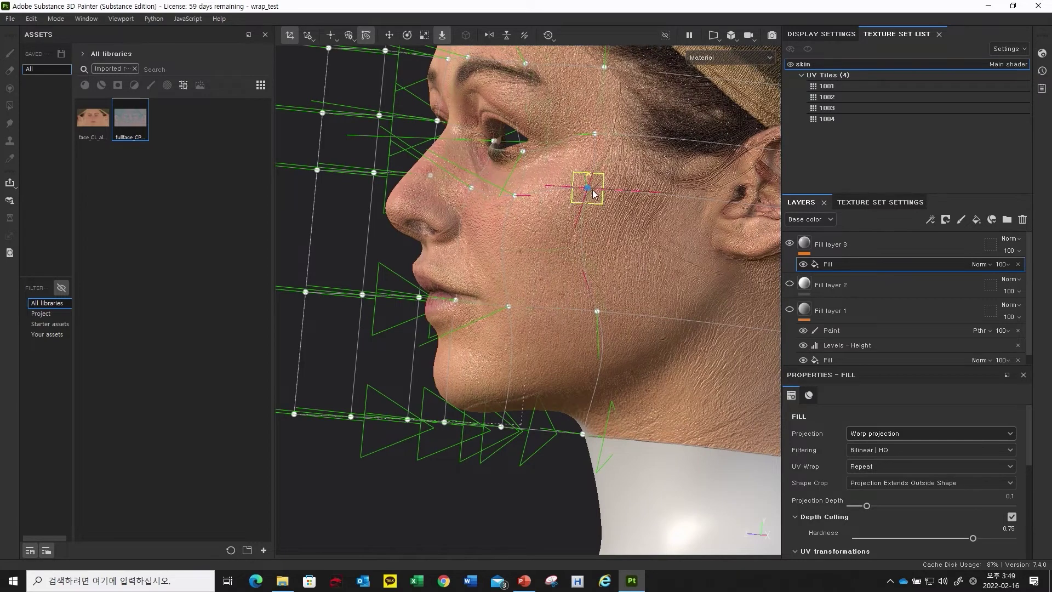
drag(601, 188, 604, 189)
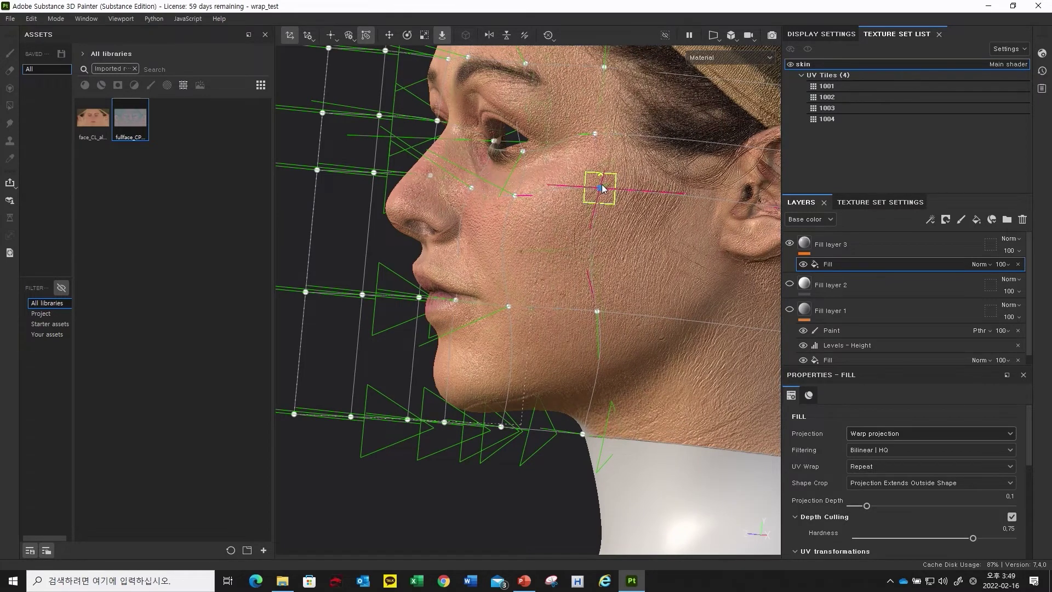
alt+drag(657, 214, 528, 194)
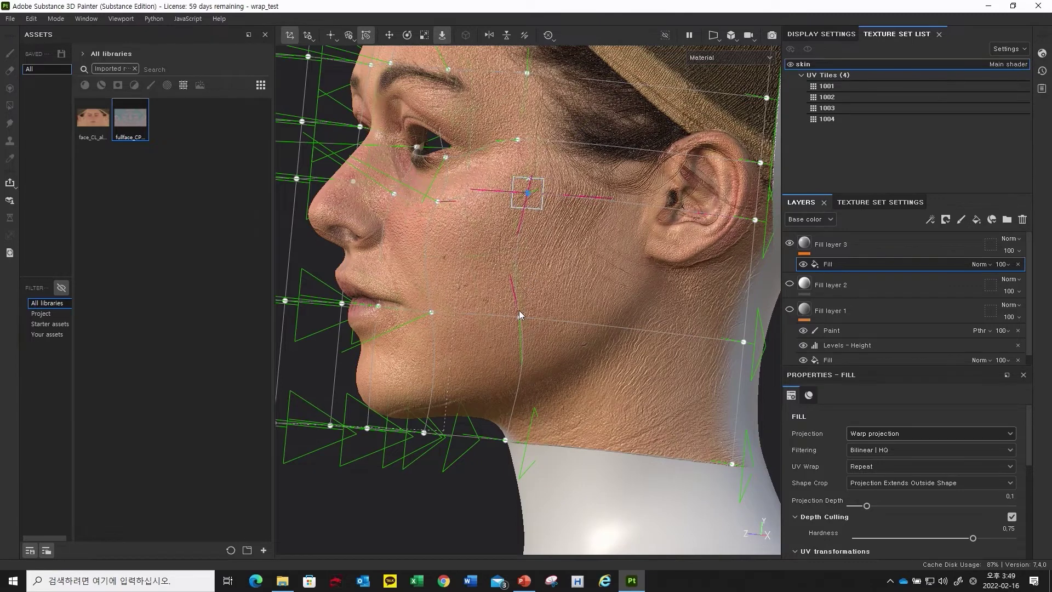
drag(521, 315, 530, 312)
alt+drag(598, 319, 510, 315)
alt+middle_drag(511, 316, 510, 275)
click(500, 401)
- Align the warp vertices above the inner and outer parts of the left eyebrow with the face surface
alt+drag(532, 343, 568, 322)
alt+middle_drag(568, 322, 567, 314)
mouse_move(540, 284)
alt+mouse_down()
mouse_move(510, 301)
mouse_move(531, 317)
mouse_move(537, 274)
alt+mouse_up()
alt+middle_drag(537, 274, 540, 290)
alt+drag(539, 289, 463, 271)
click(461, 171)
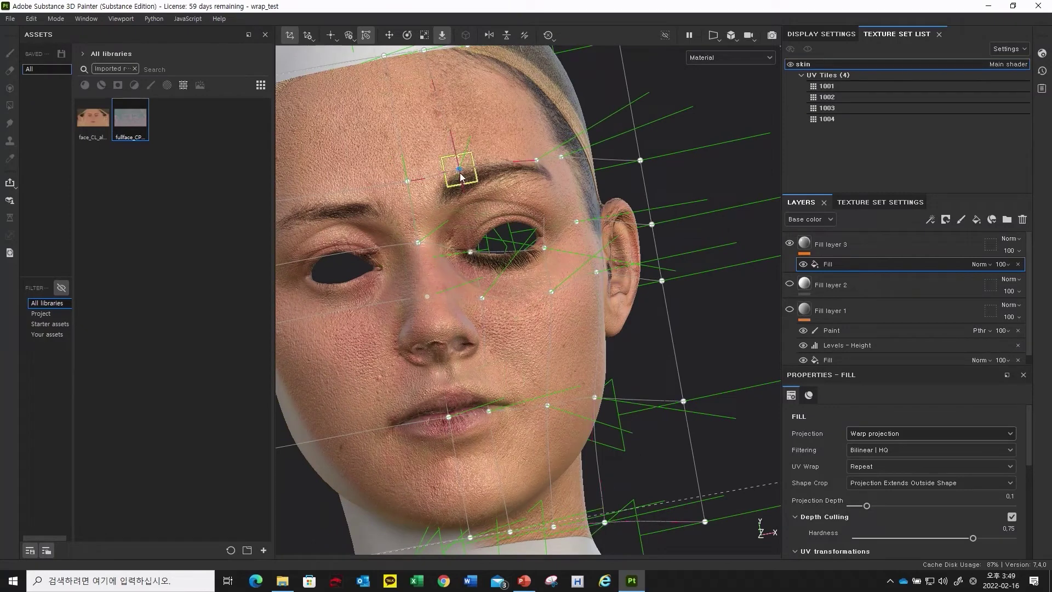
alt+drag(492, 172, 547, 153)
click(546, 157)
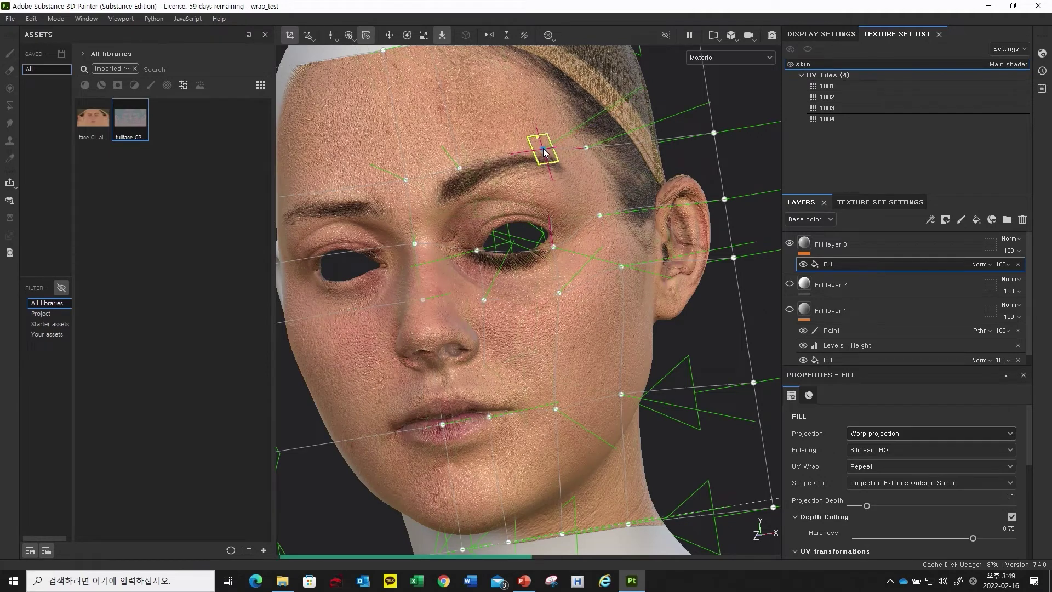
- Adjust the vertices at the left eye's outer and inner corners and the one on the cheek beneath the outer corner
alt+drag(544, 148, 518, 281)
click(555, 243)
click(475, 247)
drag(473, 253, 476, 255)
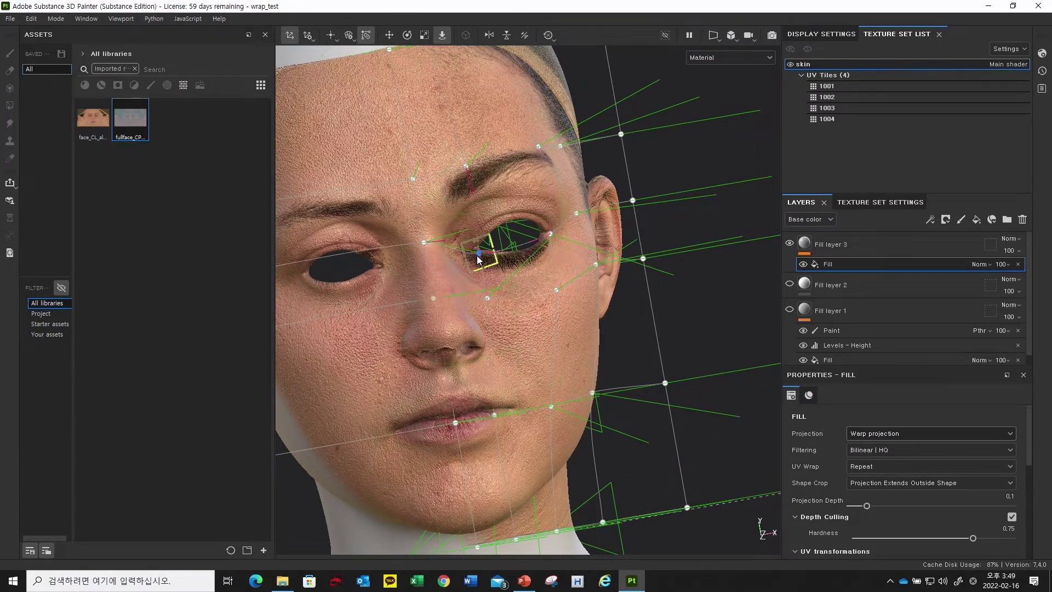
drag(479, 255, 562, 296)
click(557, 290)
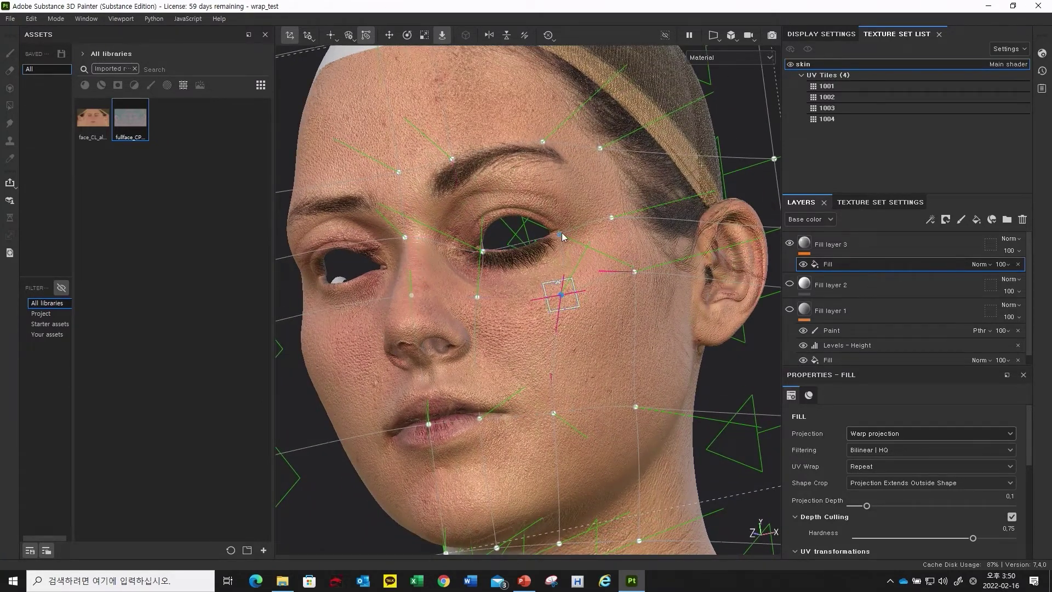
- Fine-tune the vertices around the left eye: outer corner, both brow points, inner corner and the point beside the nose
drag(560, 234, 550, 200)
drag(541, 144, 541, 139)
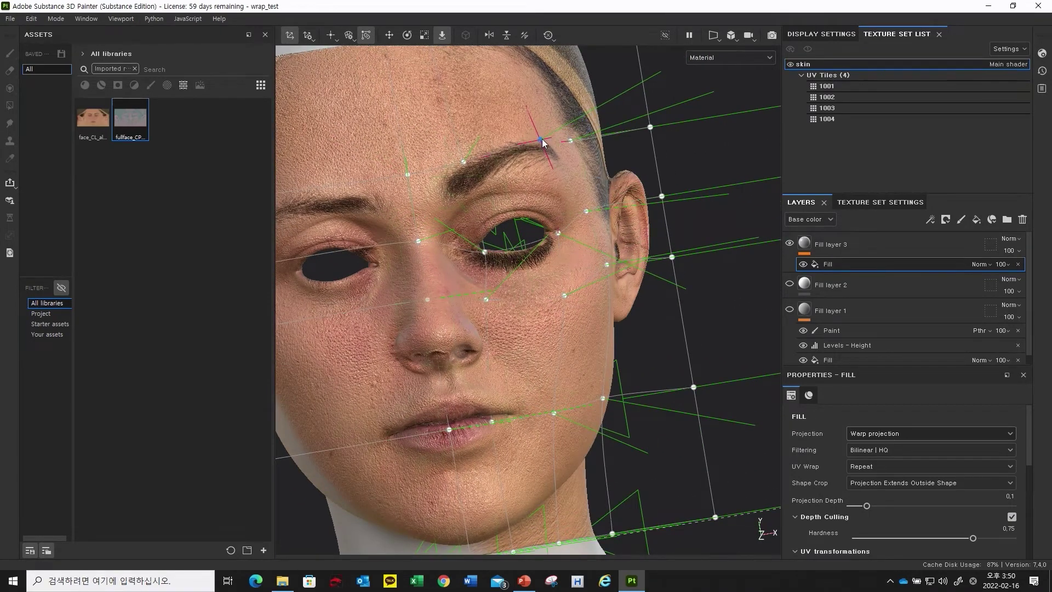
drag(464, 162, 492, 260)
click(492, 255)
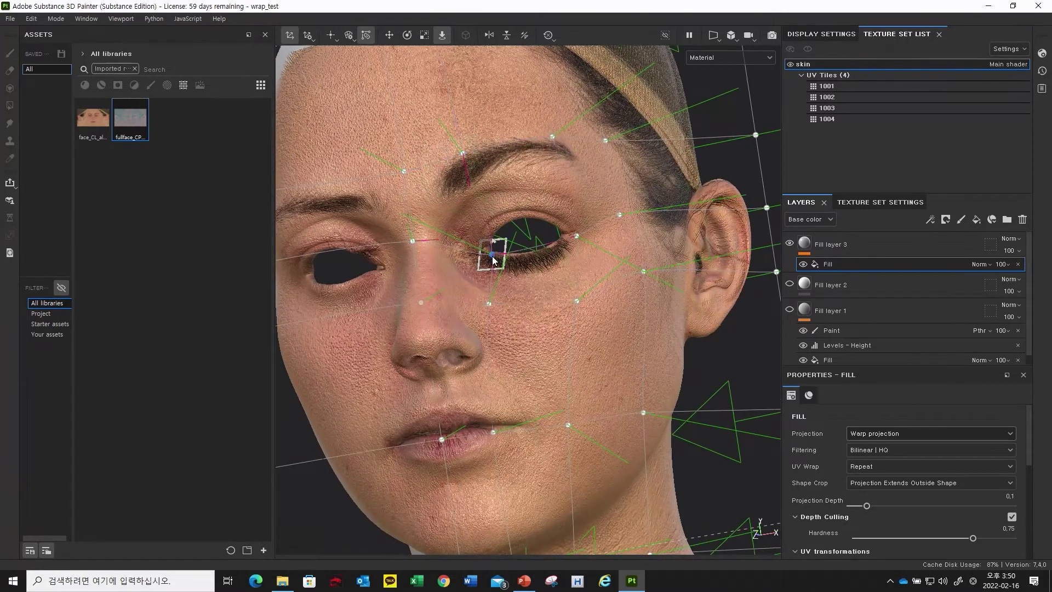
click(488, 305)
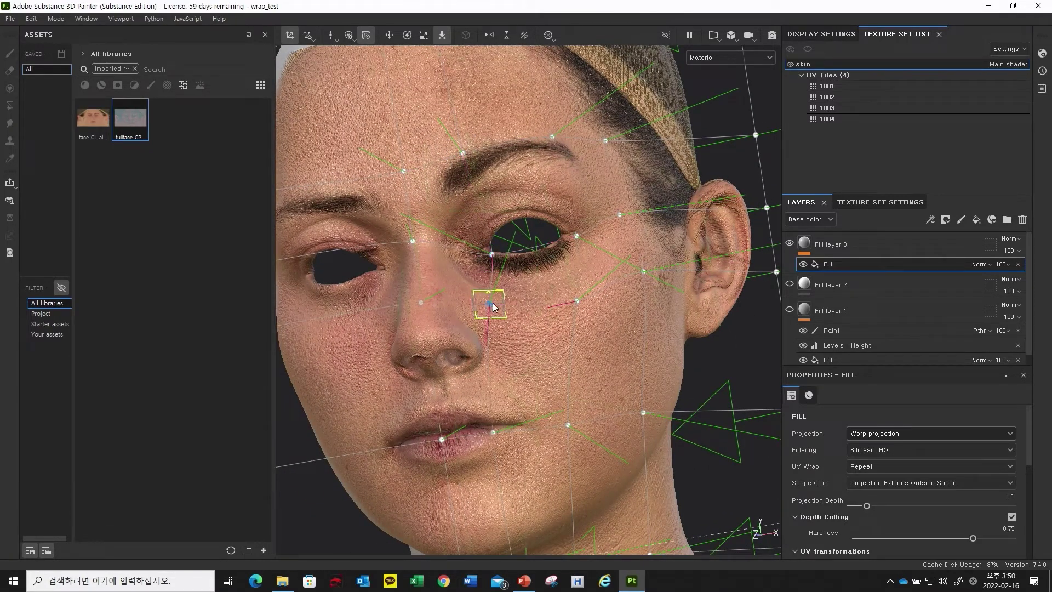
- Align the vertices at the left mouth corner, on the cheek beside the mouth and below the left eye with the face
alt+drag(507, 337, 489, 382)
click(493, 372)
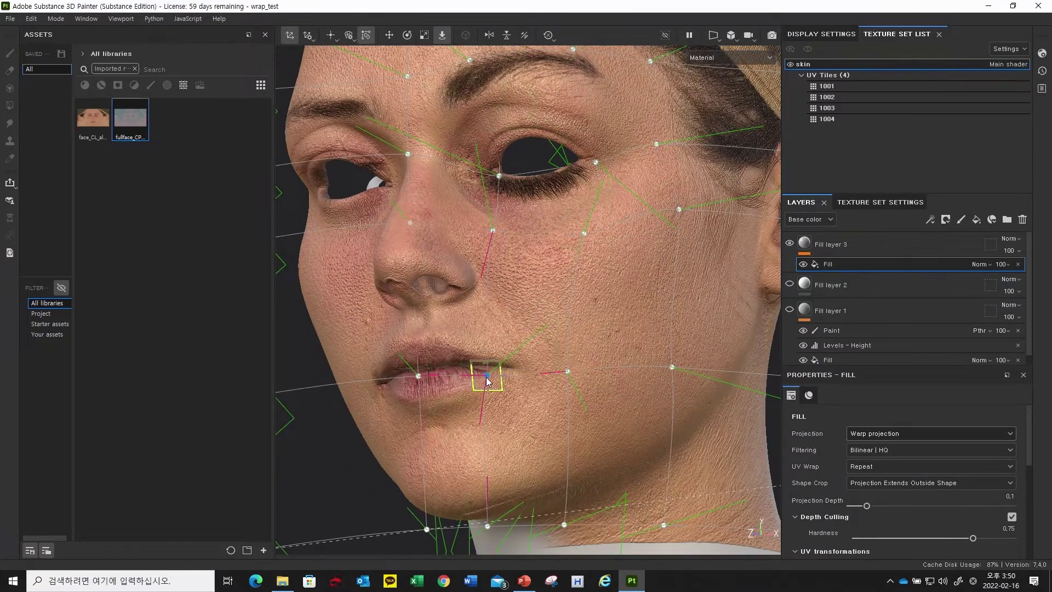
drag(486, 376, 565, 386)
click(562, 390)
click(578, 250)
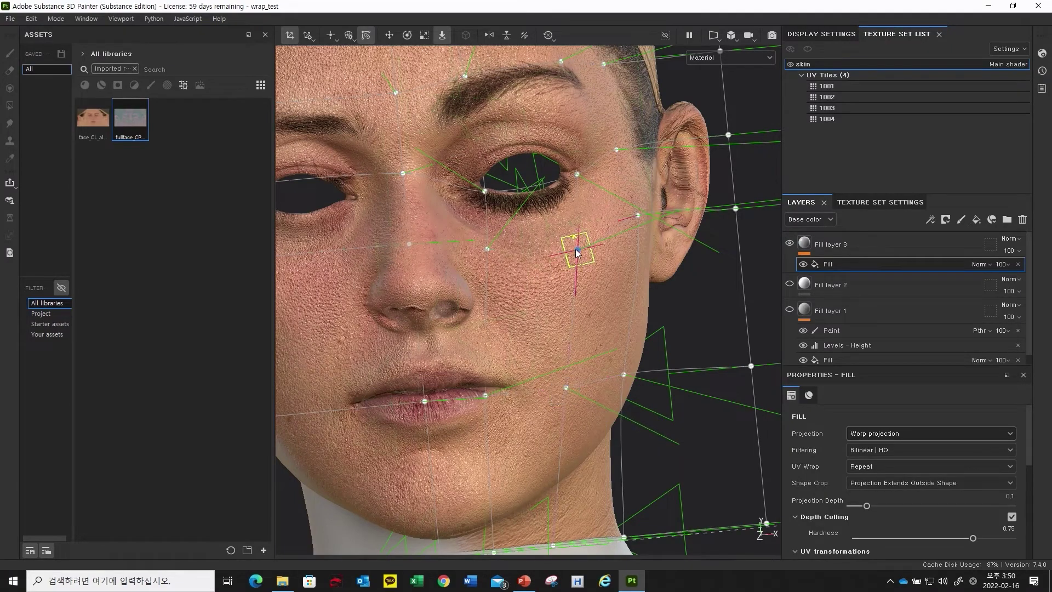
alt+drag(553, 274, 510, 275)
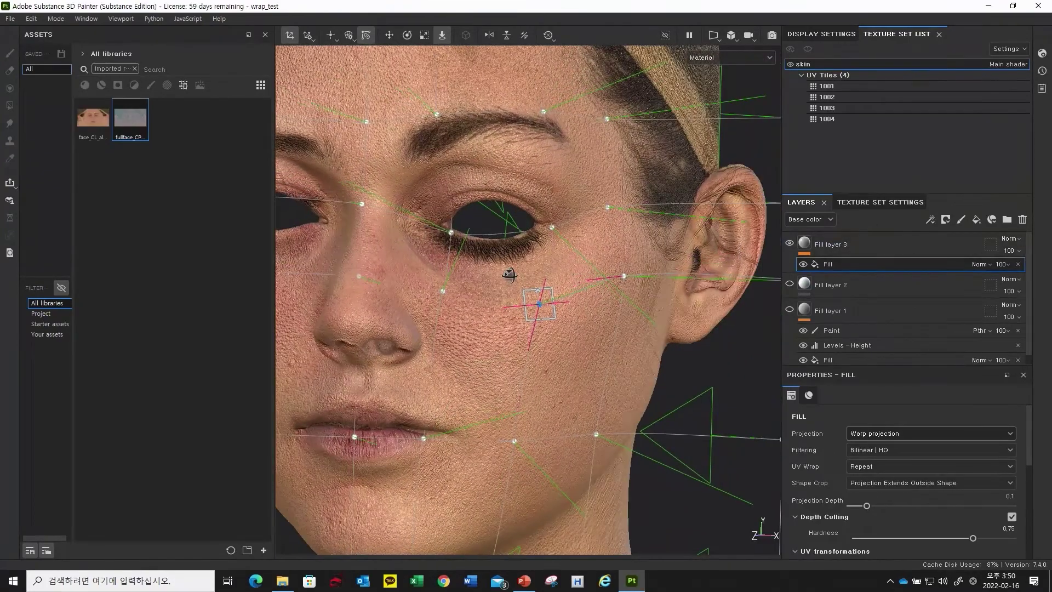
- Add a Levels effect affecting the Height channel above the fill in Fill layer 3 and set its middle input value to 1.816
scroll(489, 371, up, 4)
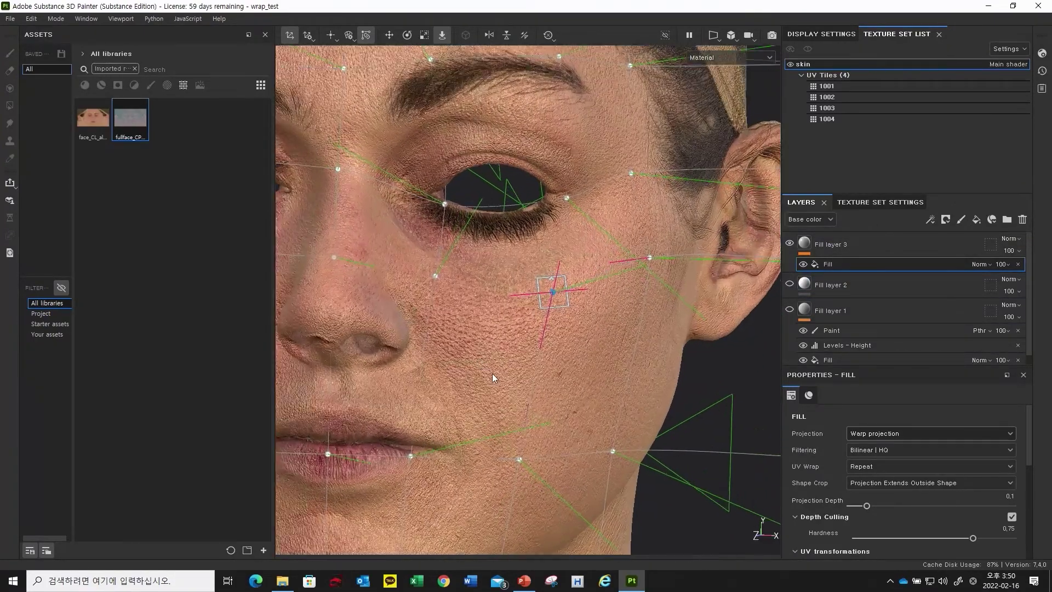
scroll(499, 321, down, 3)
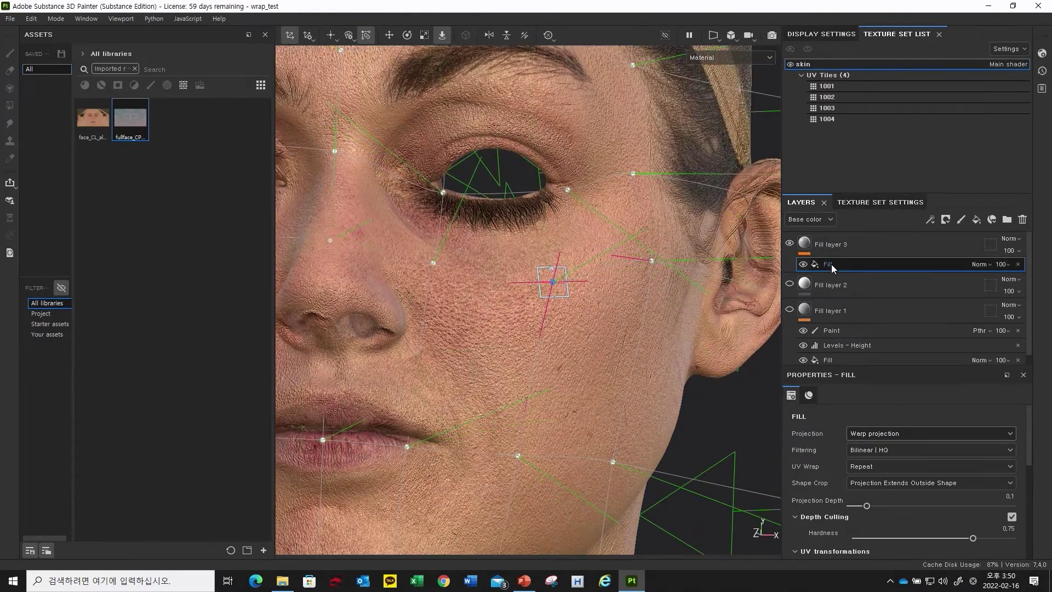
right_click(823, 265)
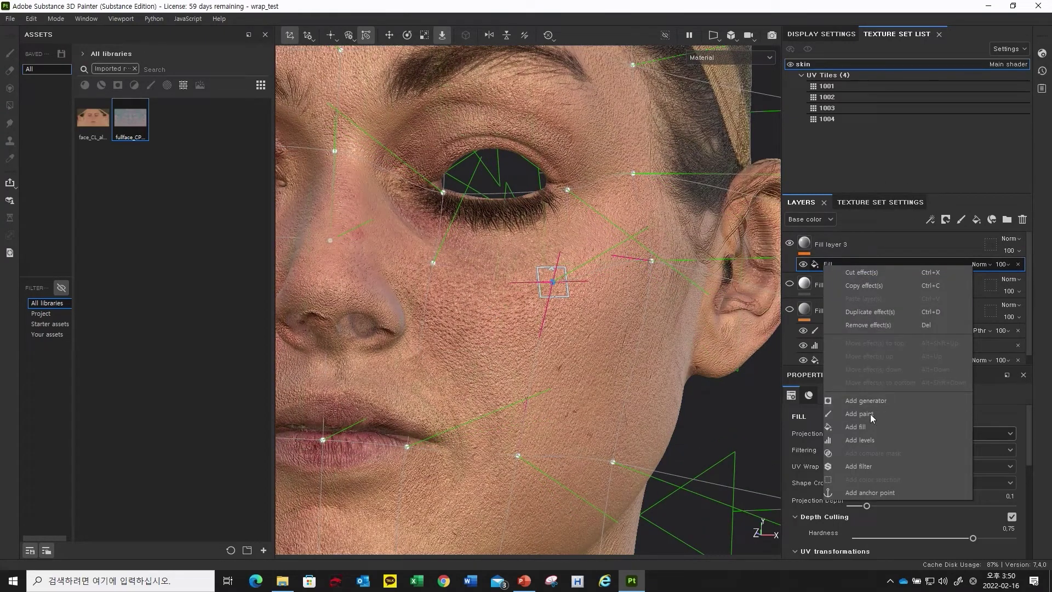
click(874, 439)
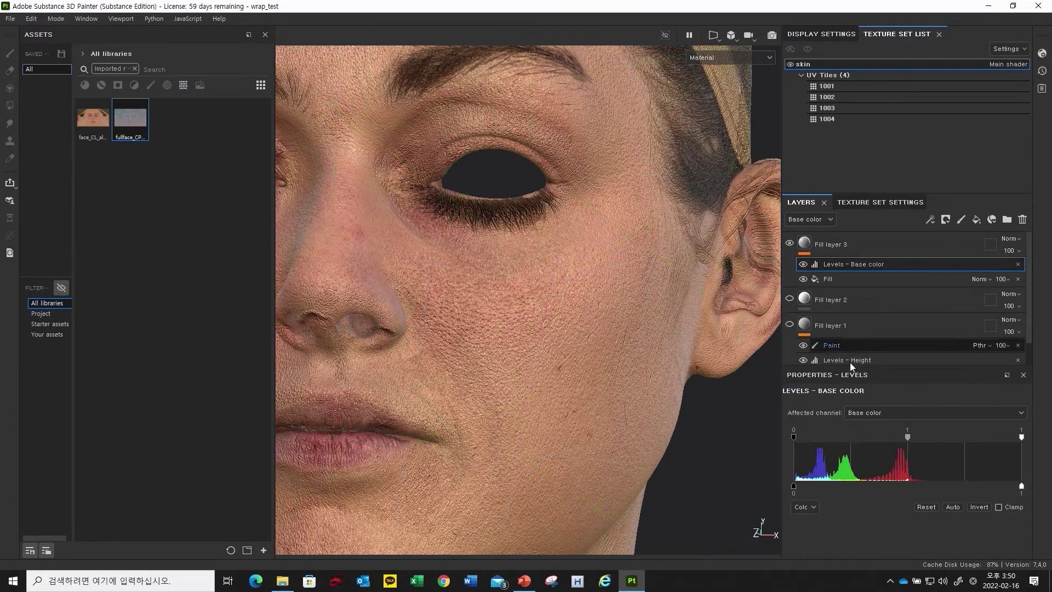
click(873, 415)
click(874, 468)
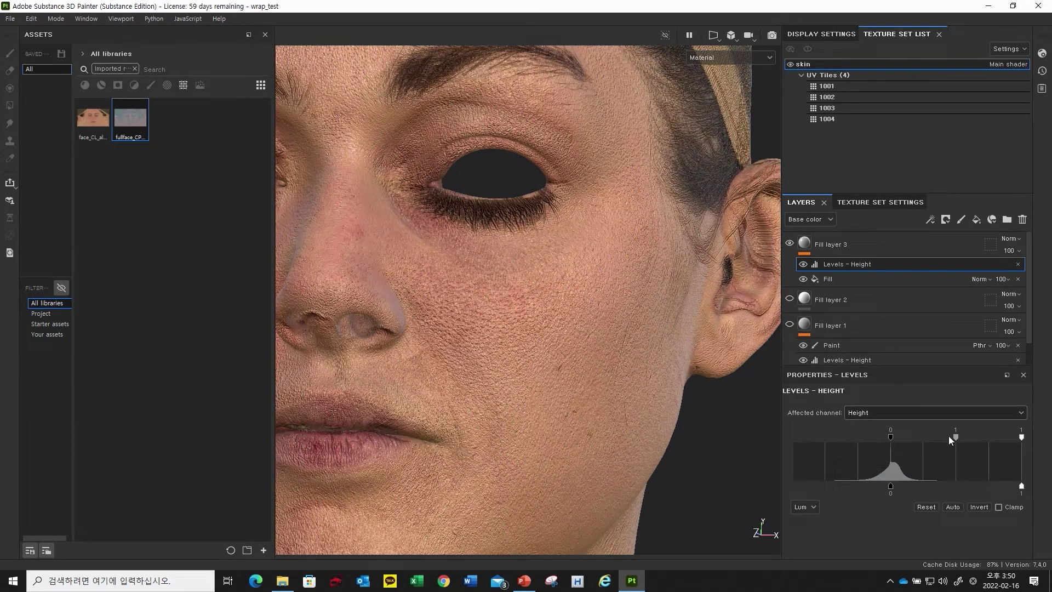
mouse_move(956, 437)
mouse_down()
mouse_move(941, 439)
mouse_move(958, 435)
mouse_up()
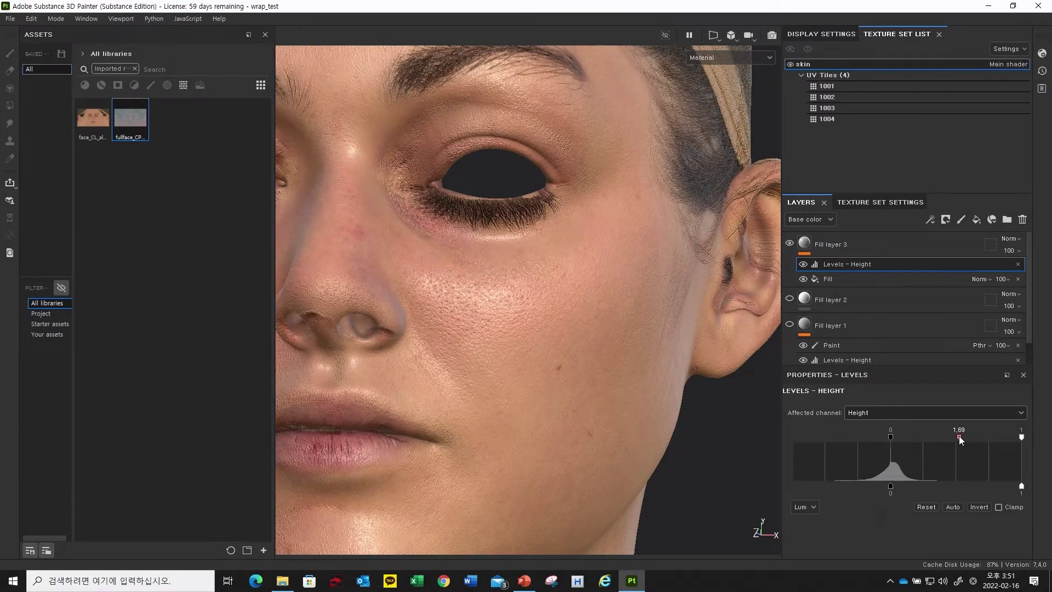
- Examine the skin relief and texture alignment around the left eye, nose and cheek from several angles and distances
alt+drag(346, 296, 468, 270)
alt+middle_drag(468, 271, 453, 322)
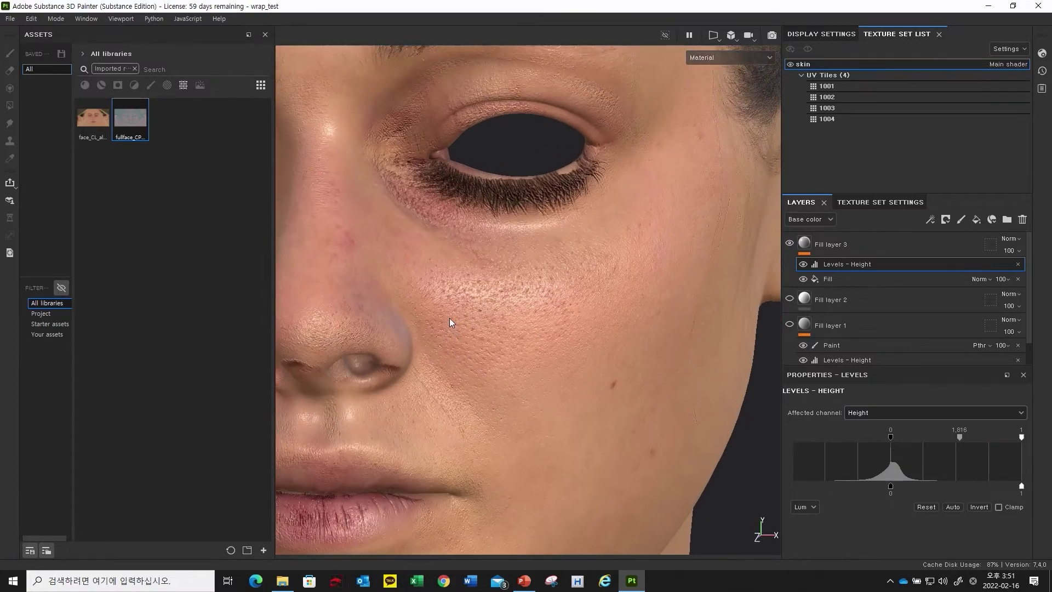
alt+right_drag(453, 322, 561, 305)
alt+right_drag(646, 375, 535, 333)
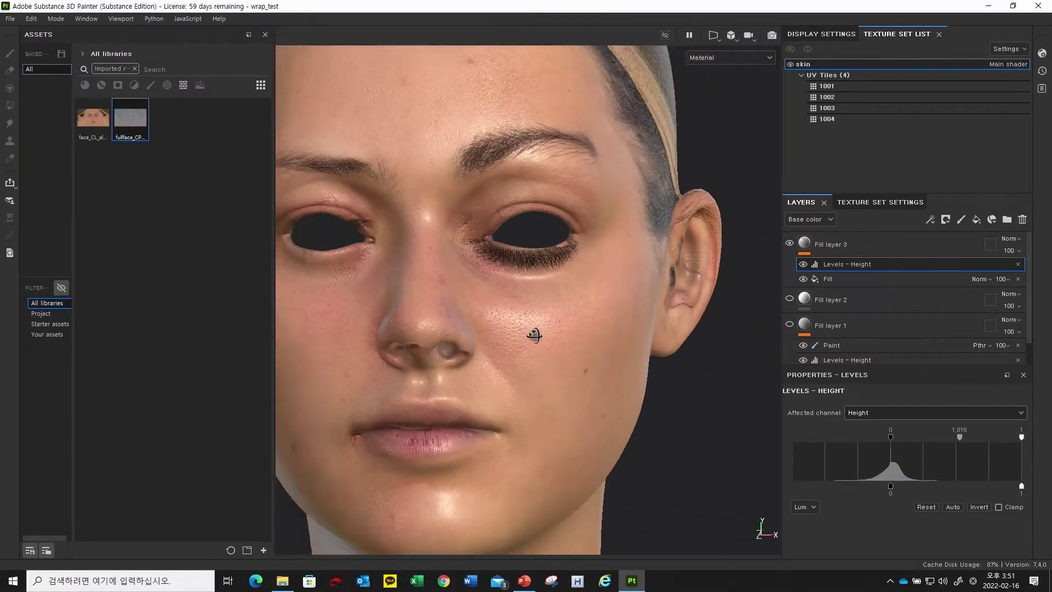
alt+drag(536, 334, 482, 341)
alt+middle_drag(536, 341, 509, 349)
alt+right_drag(509, 349, 572, 341)
alt+drag(572, 341, 630, 295)
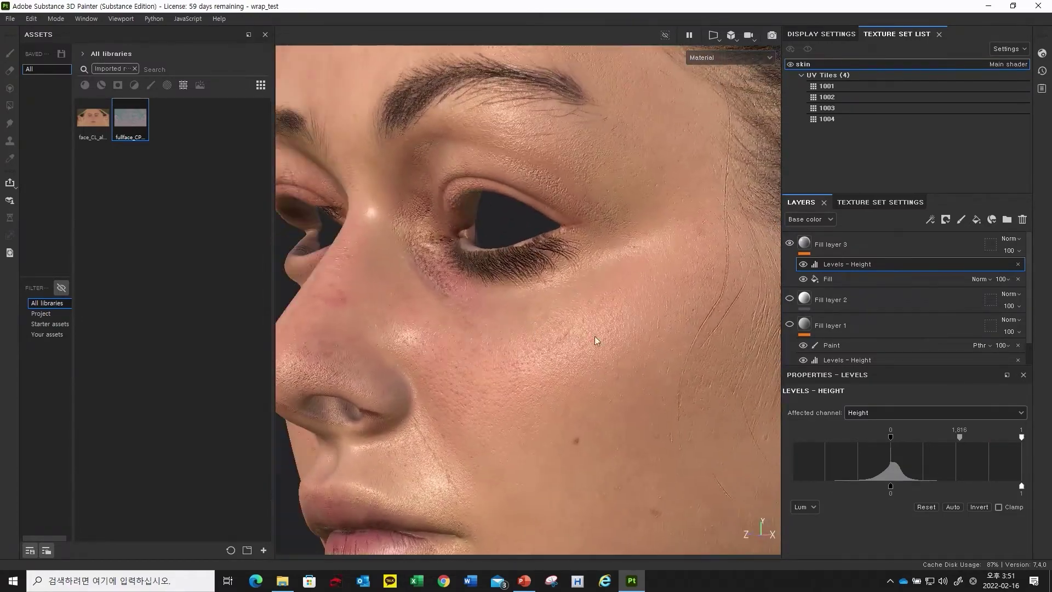
drag(959, 437, 960, 439)
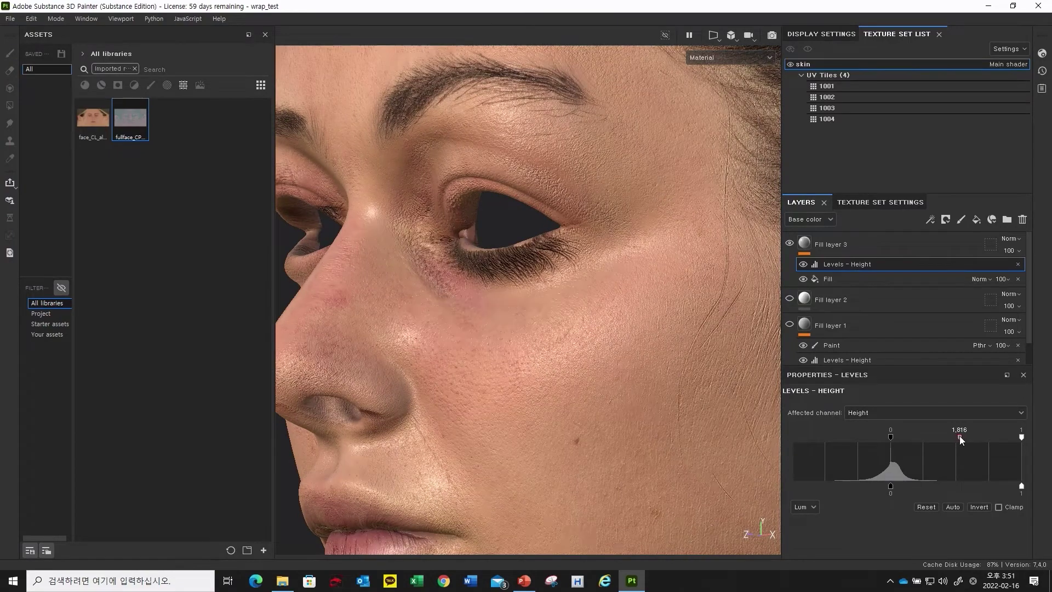
alt+drag(384, 296, 437, 310)
alt+right_drag(436, 310, 534, 301)
alt+drag(476, 367, 474, 327)
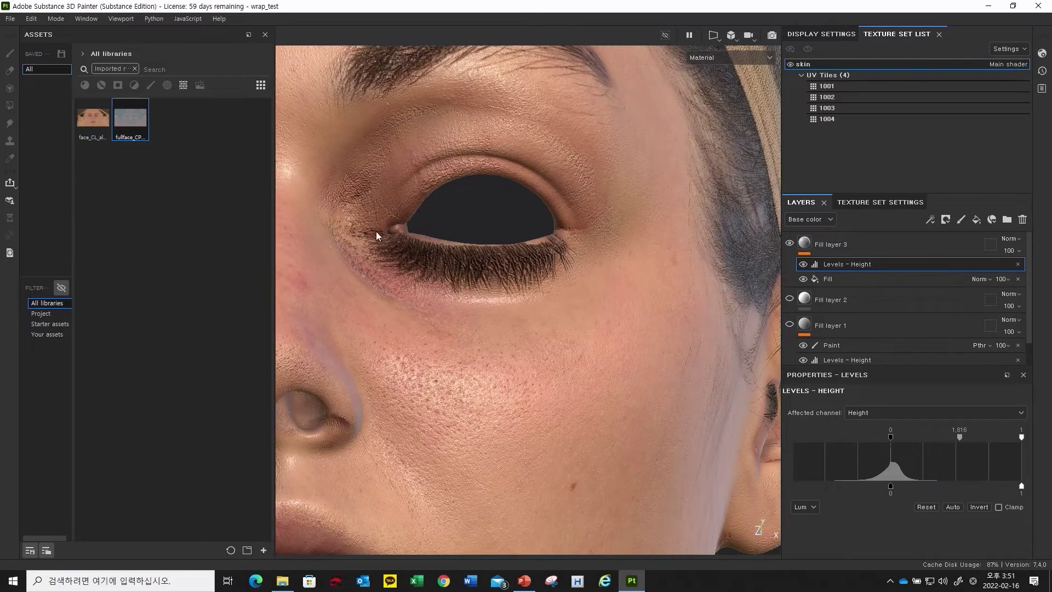
alt+drag(466, 267, 550, 252)
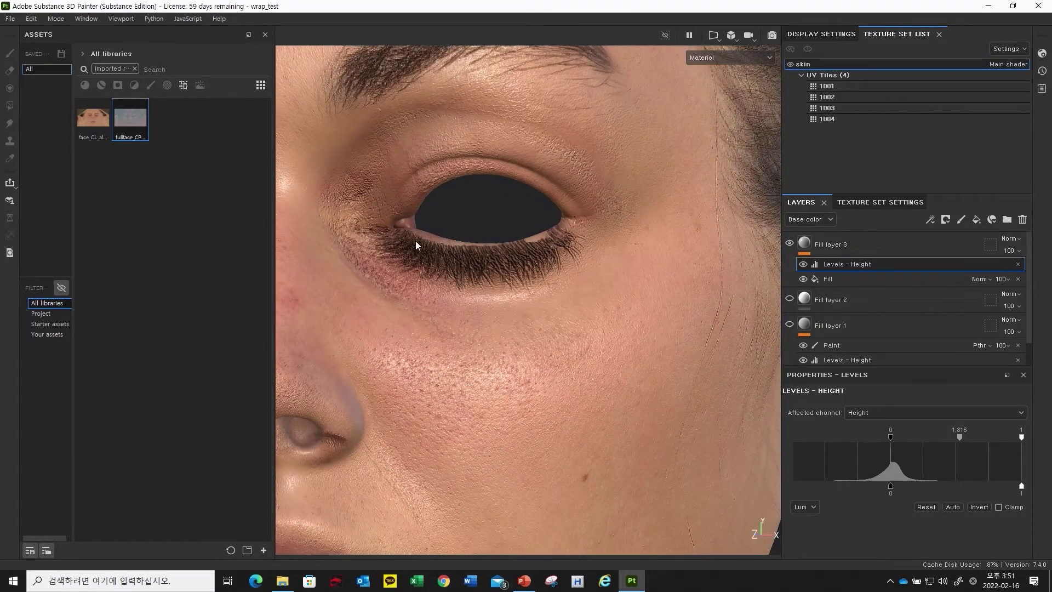
alt+drag(558, 236, 521, 267)
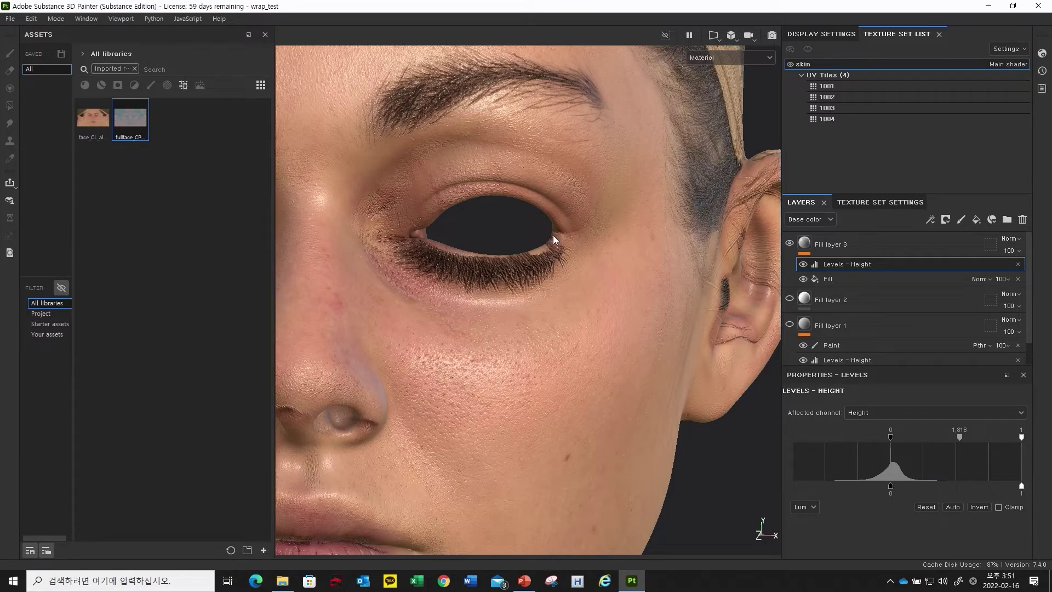
alt+drag(553, 236, 534, 263)
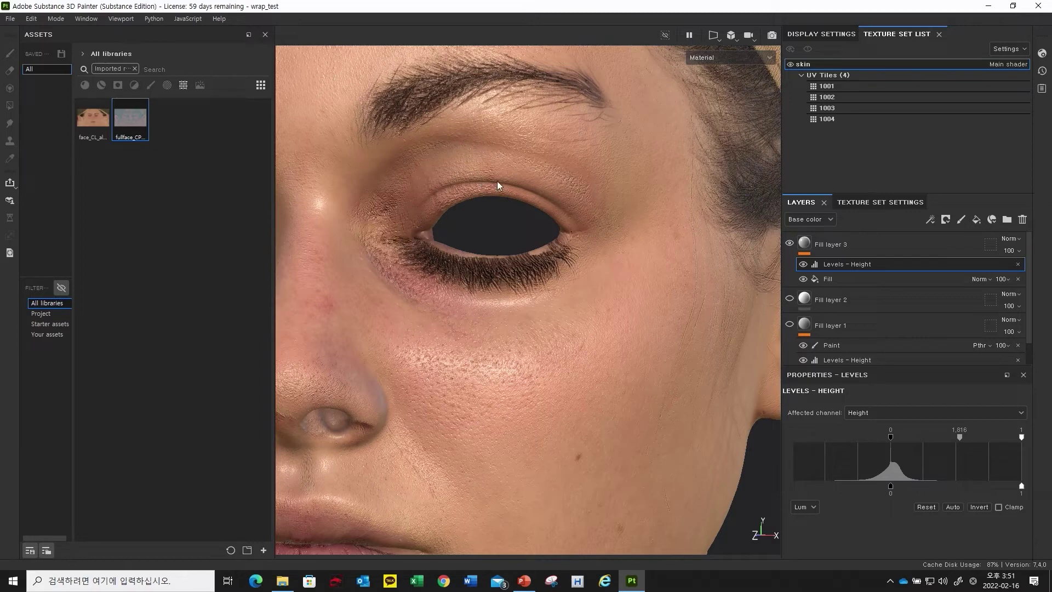
- Add a Paint effect above the Levels effect in Fill layer 3 and reduce the brush size to 3.85
alt+drag(505, 264, 510, 293)
alt+middle_drag(498, 277, 492, 269)
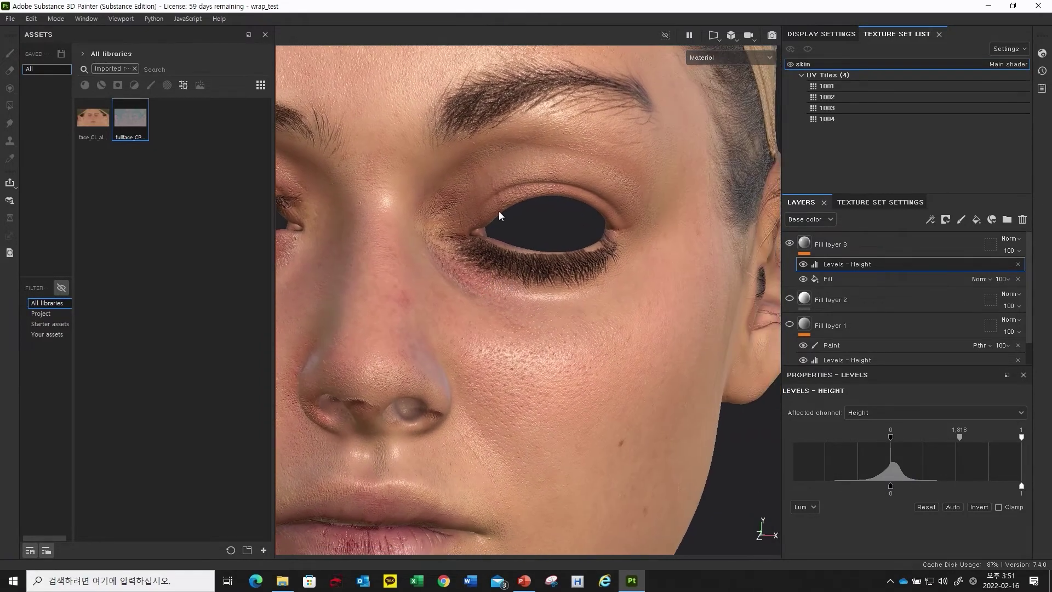
alt+drag(502, 124, 490, 270)
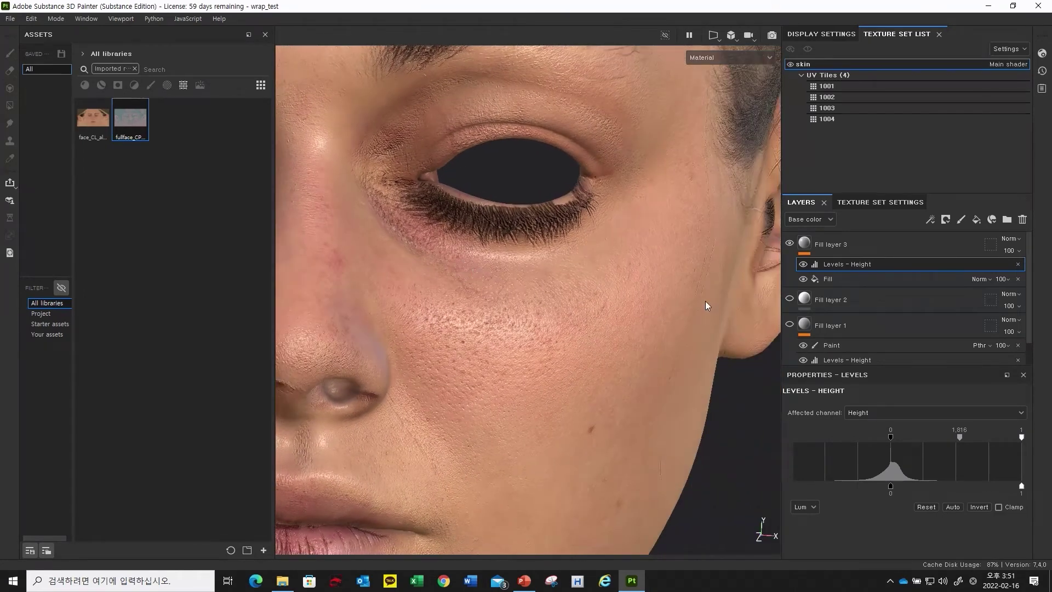
right_click(855, 263)
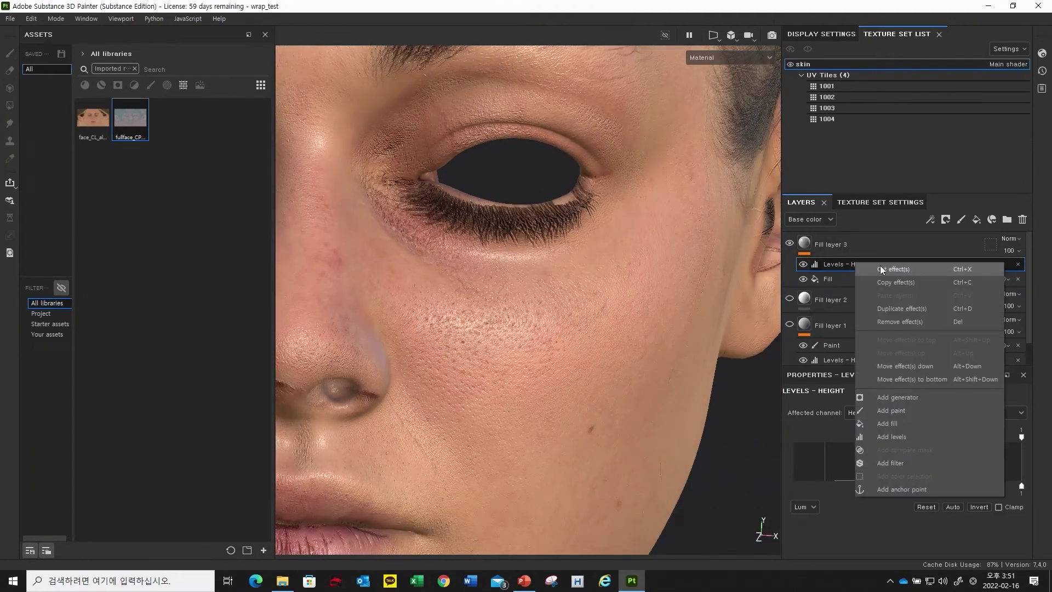
click(906, 410)
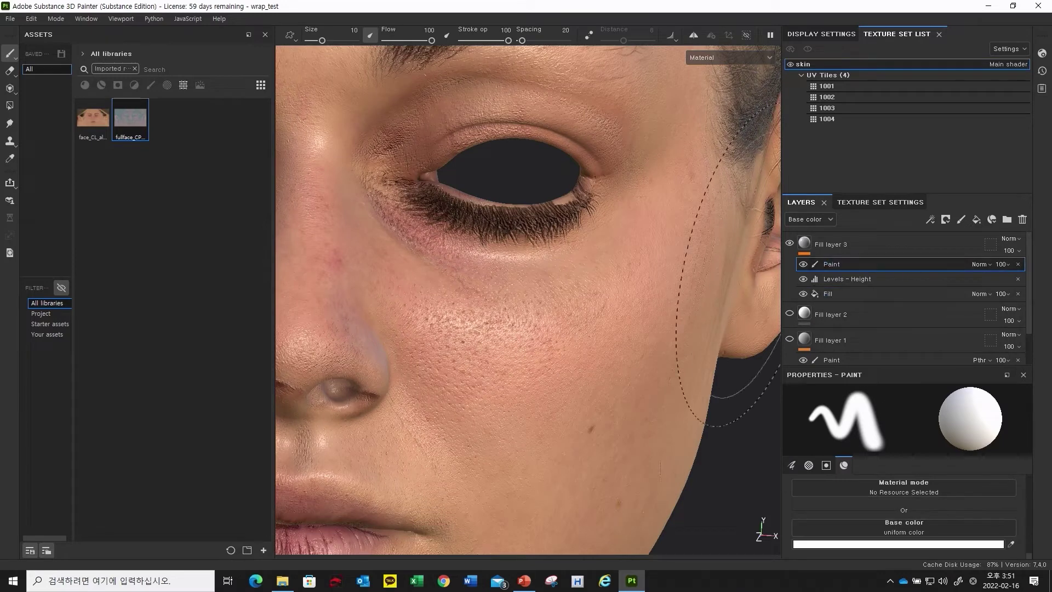
ctrl+right_drag(570, 285, 531, 284)
alt+drag(576, 277, 526, 236)
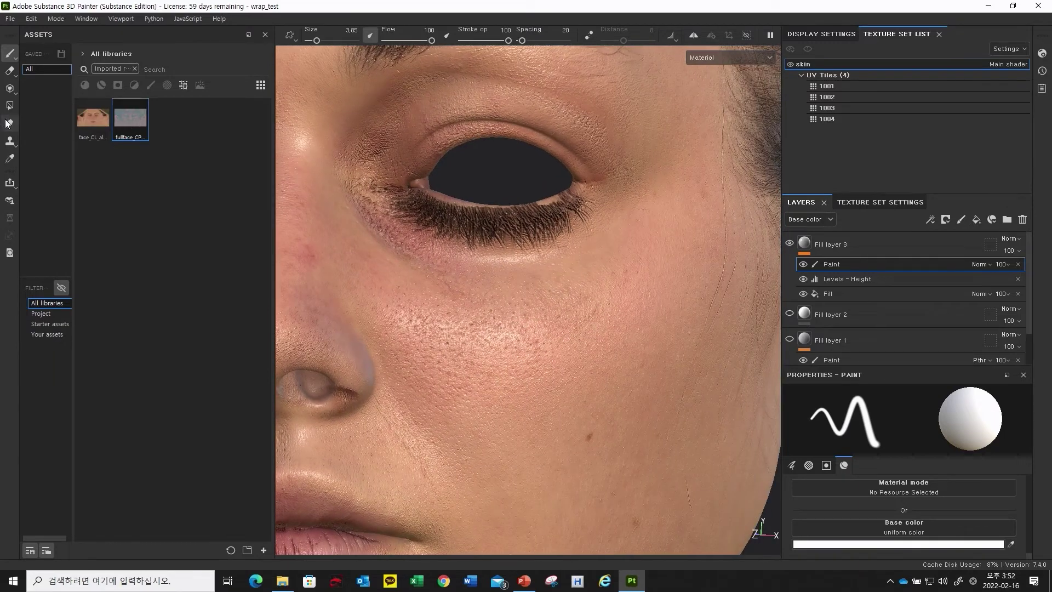
- Switch to the Clone tool and set the new Paint effect's base color blending mode to Passthrough
click(10, 141)
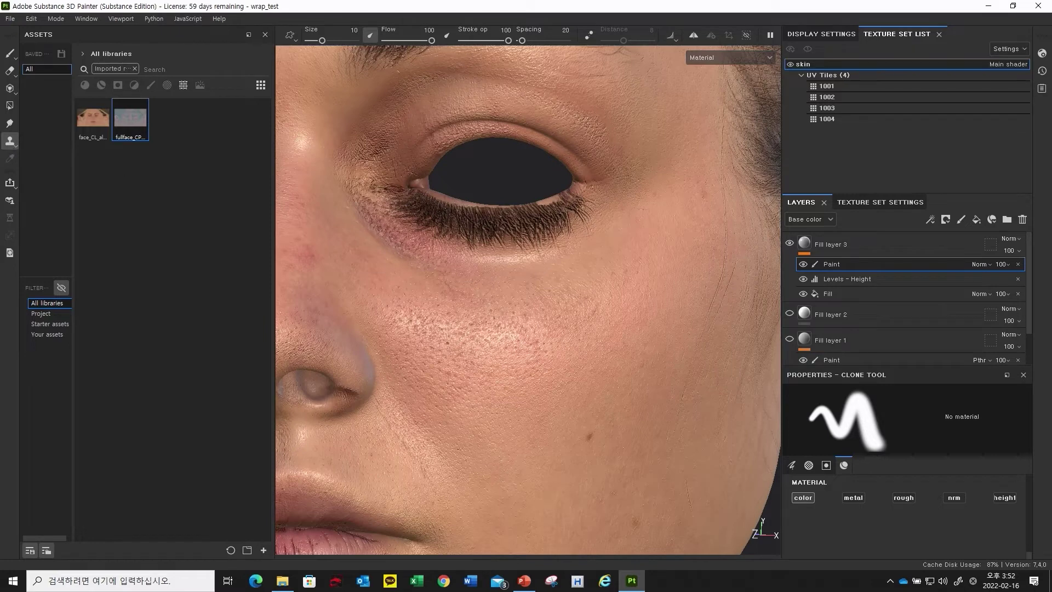
click(981, 265)
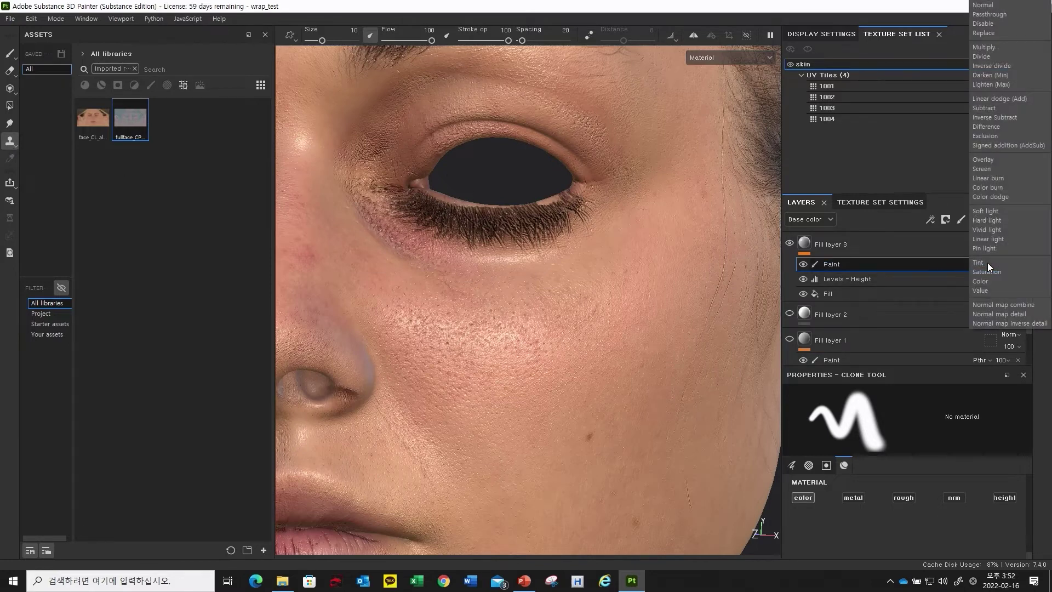
click(989, 14)
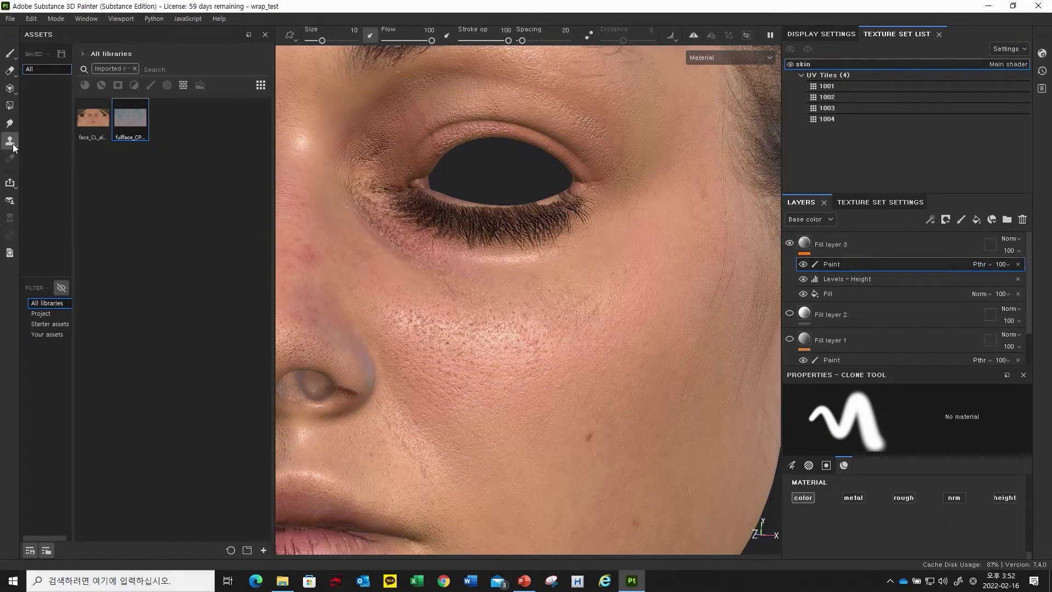
- Enable the height channel for the Clone tool and try cloning cheek skin over the lashes at the left eye's outer corner
alt+drag(531, 274, 537, 278)
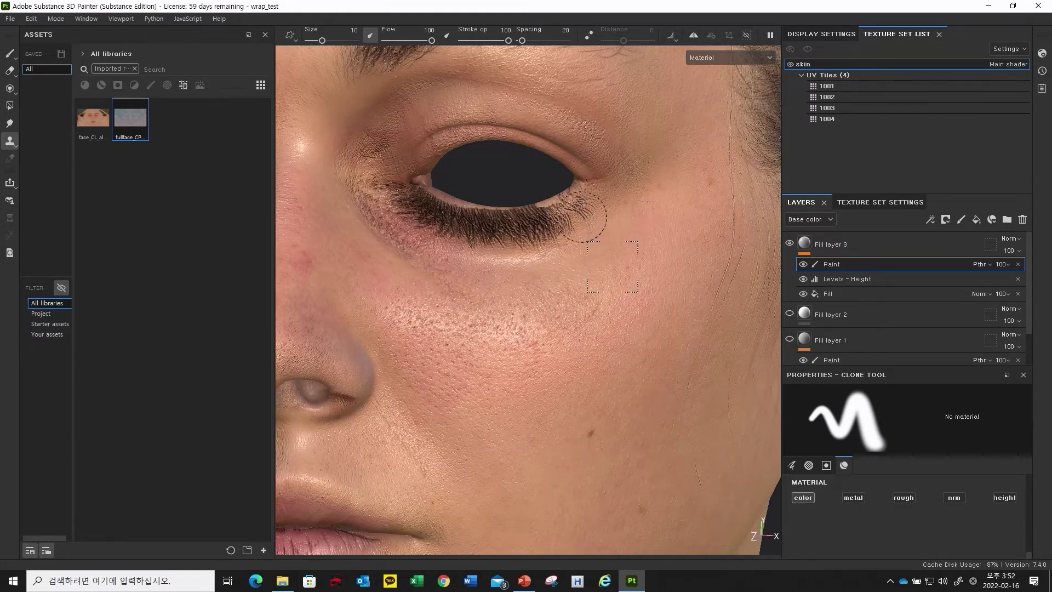
mouse_move(571, 223)
alt+mouse_down()
mouse_move(556, 229)
mouse_move(658, 238)
mouse_move(496, 238)
alt+mouse_up()
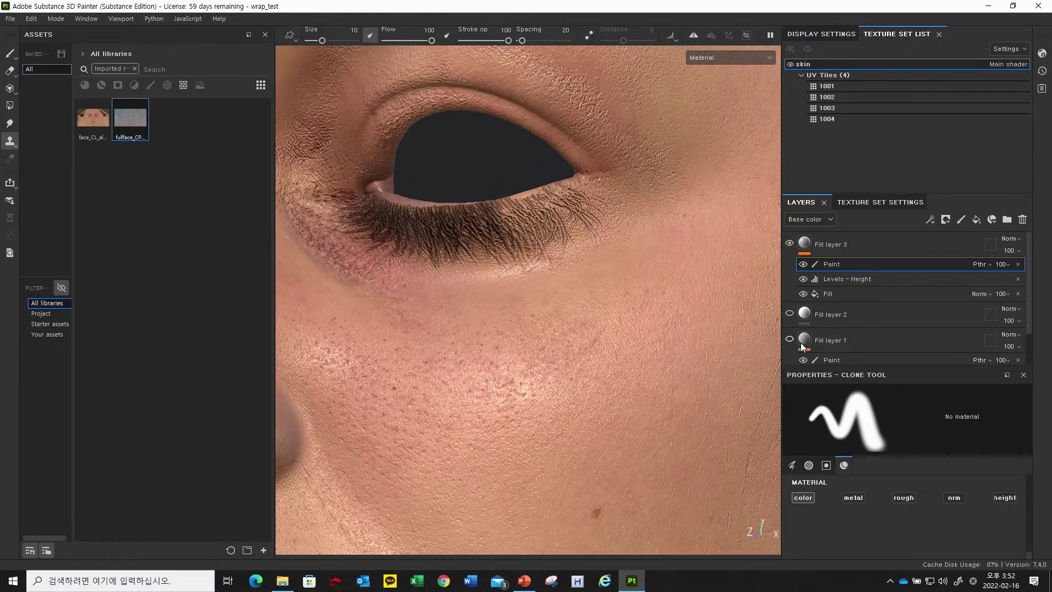
key(ctrl+z)
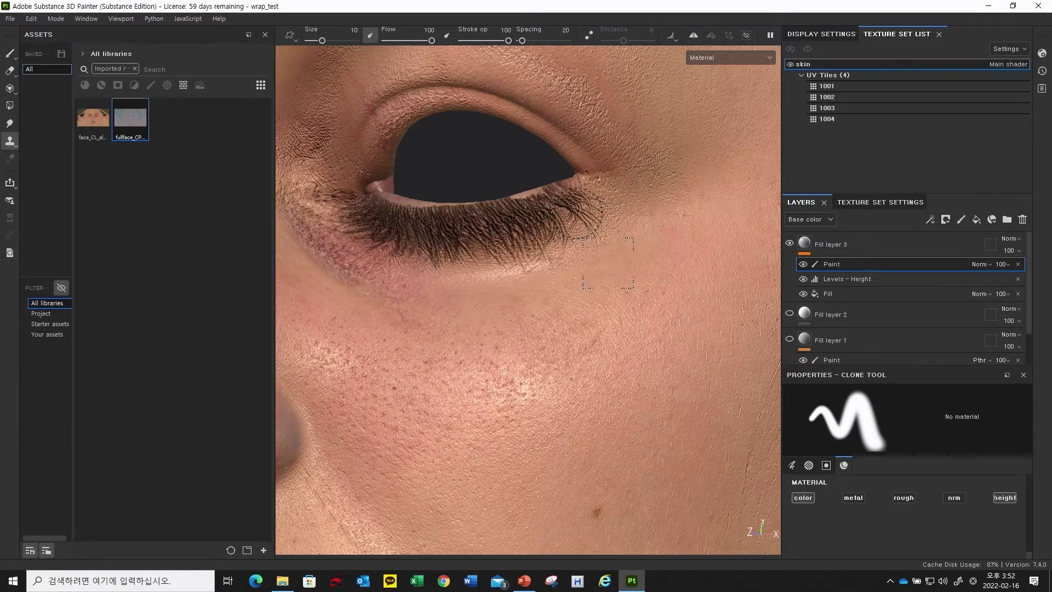
alt+drag(603, 260, 602, 255)
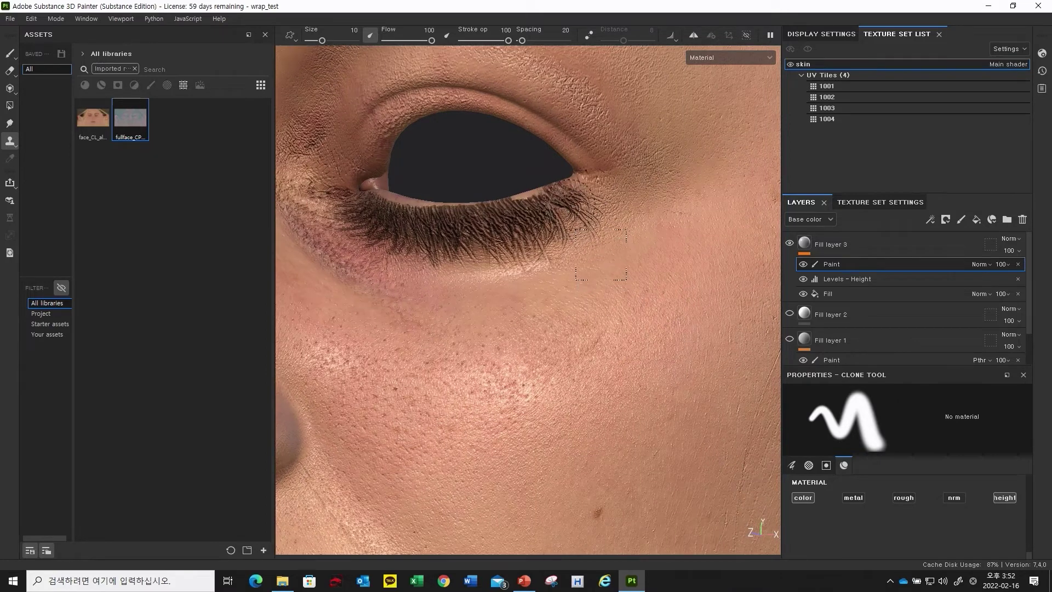
alt+drag(623, 298, 557, 287)
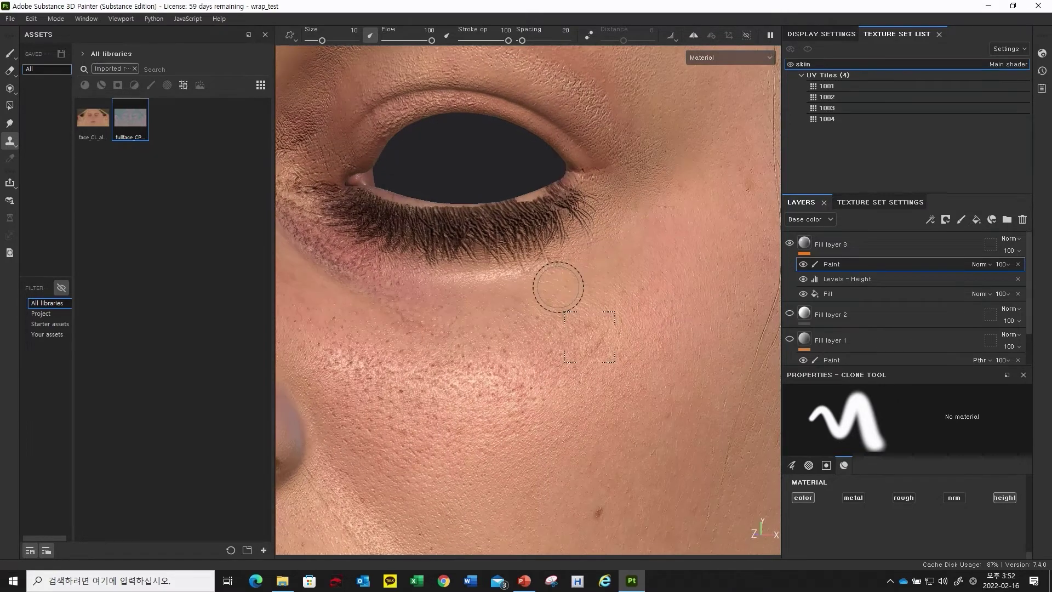
alt+drag(587, 217, 578, 220)
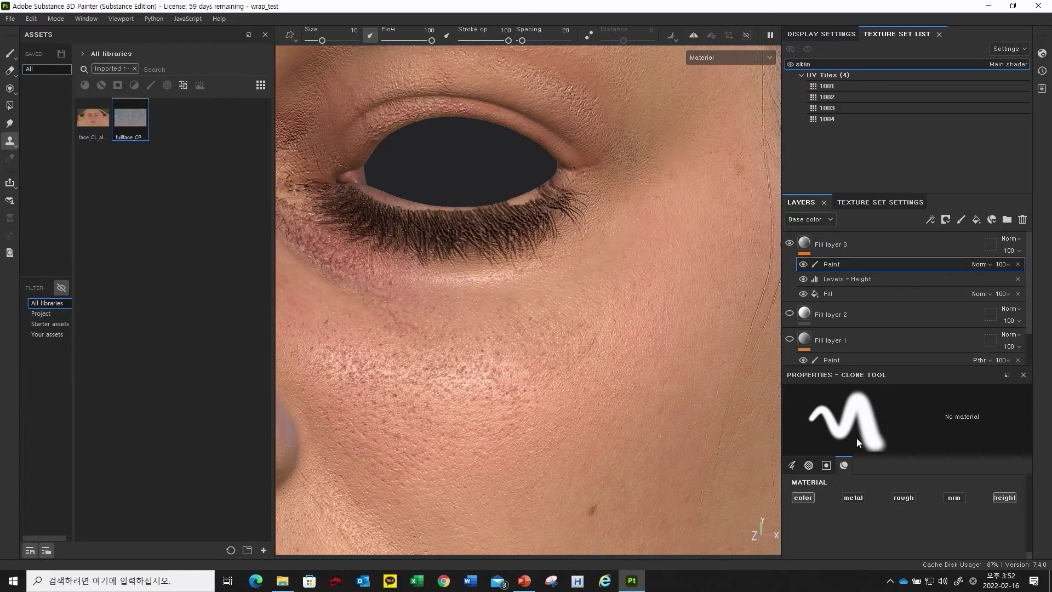
- Reapply Passthrough blending to the Paint effect's base color and retry cloning skin over the outer lower lashes
scroll(851, 504, up, 3)
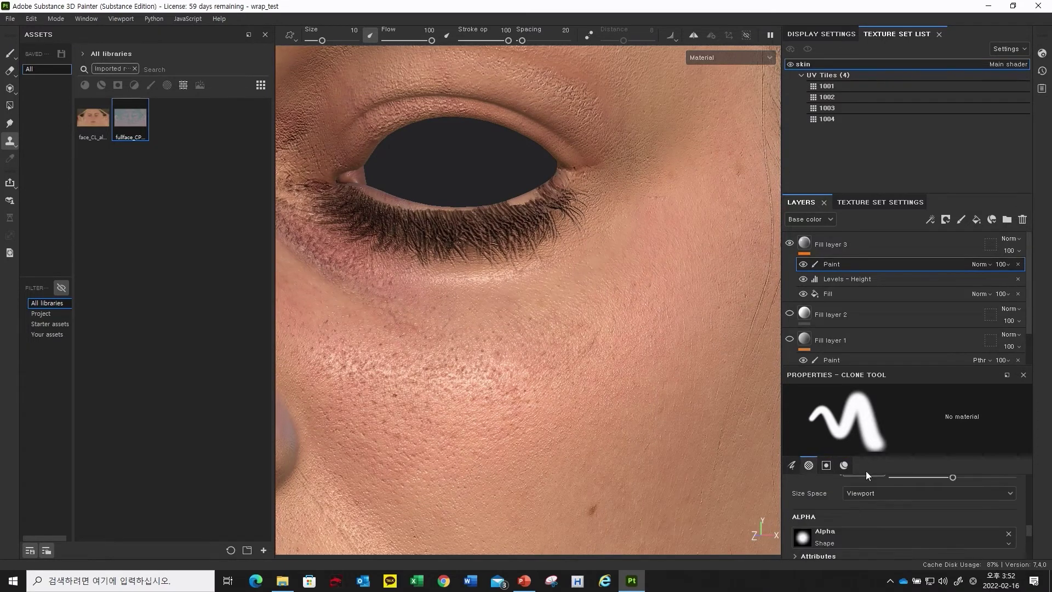
click(978, 265)
click(999, 39)
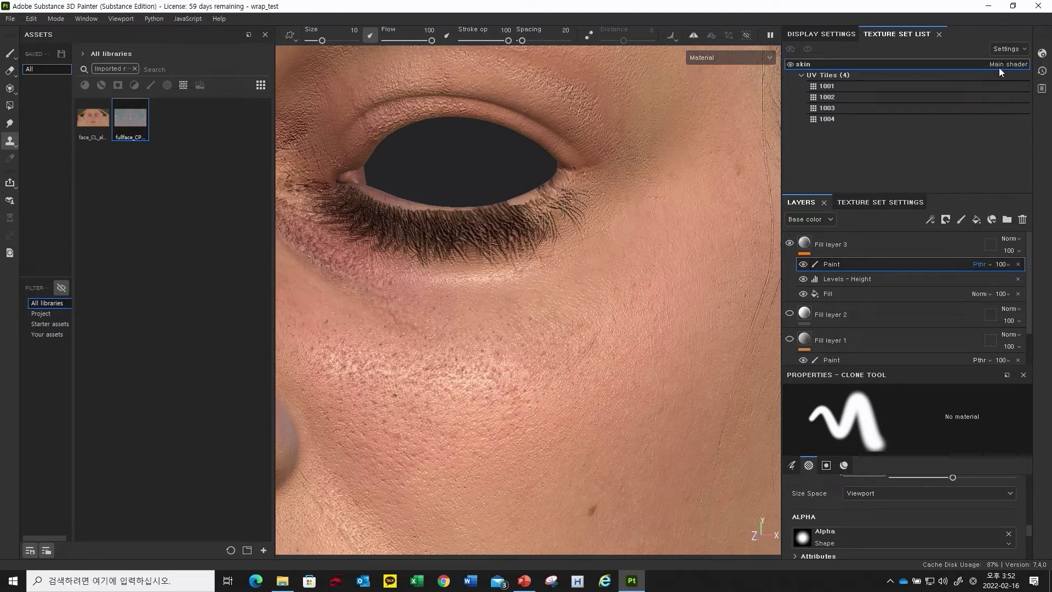
alt+drag(604, 258, 591, 256)
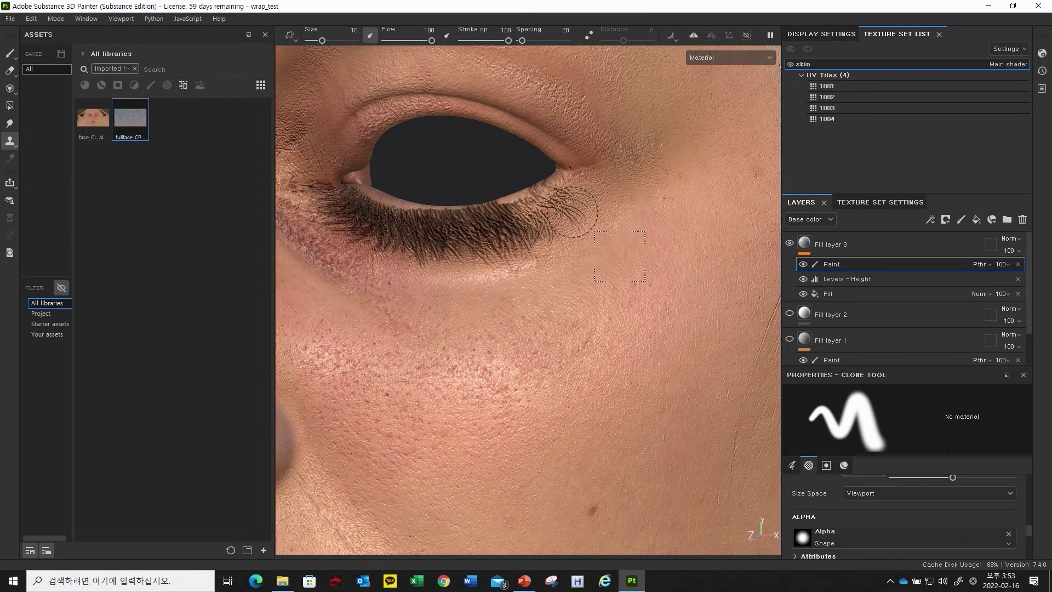
scroll(944, 474, down, 5)
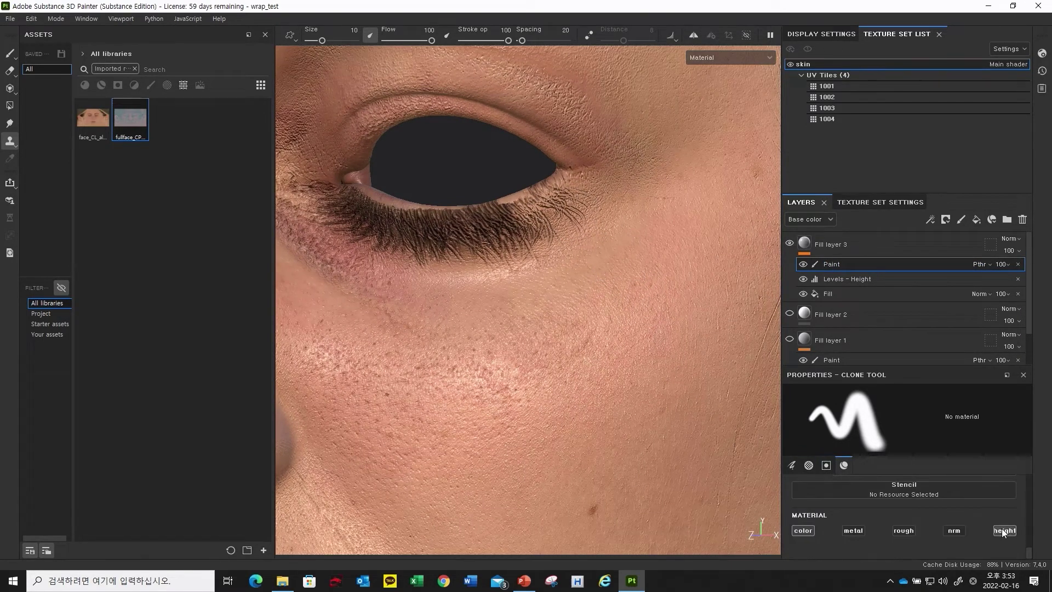
- Show the Height channel in the layer stack and set the Paint effect's height blending to Passthrough
click(823, 220)
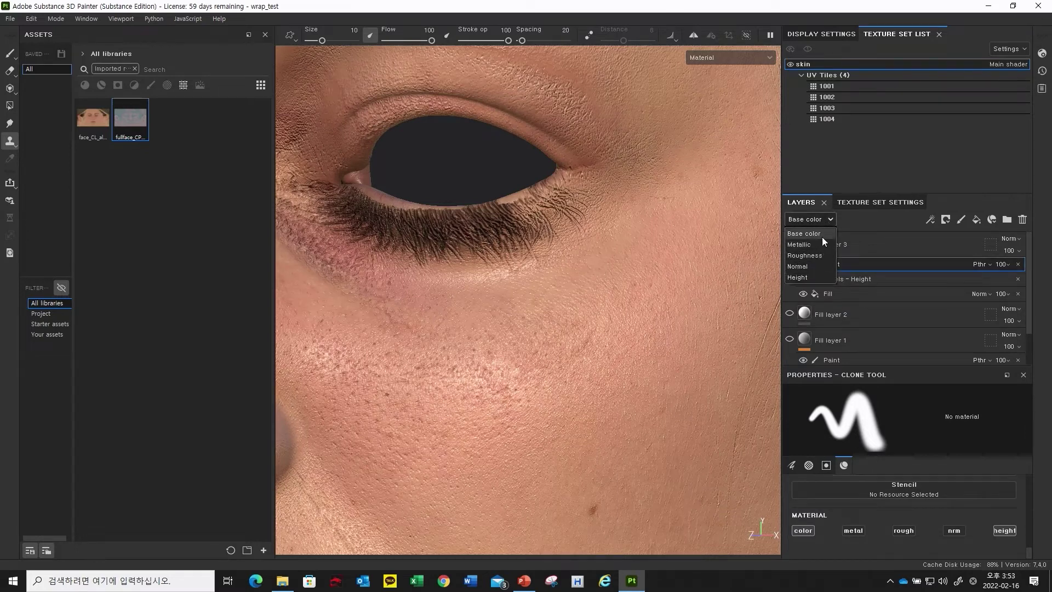
click(814, 276)
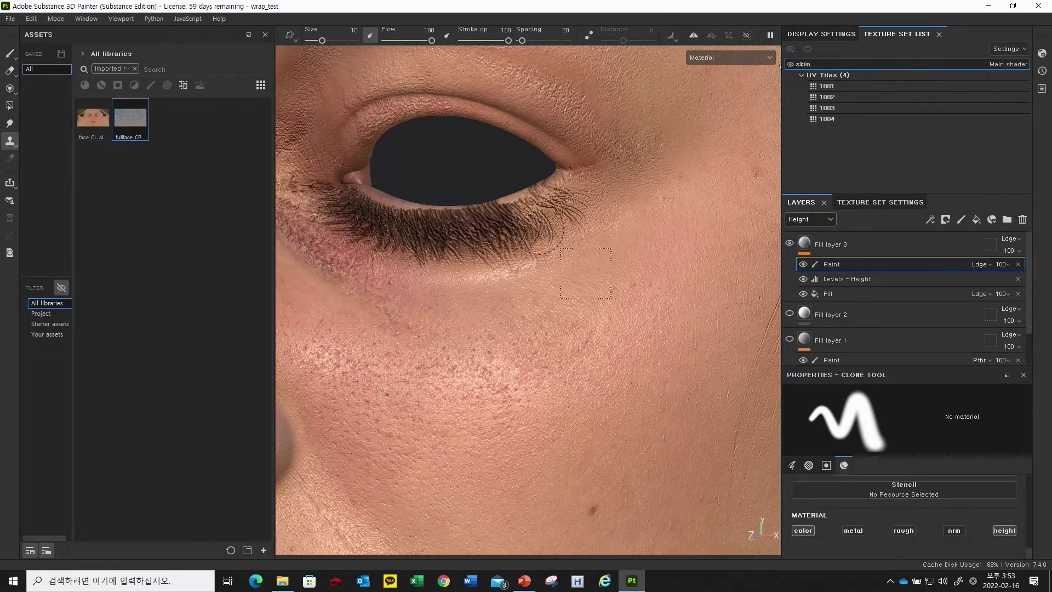
alt+drag(580, 206, 599, 223)
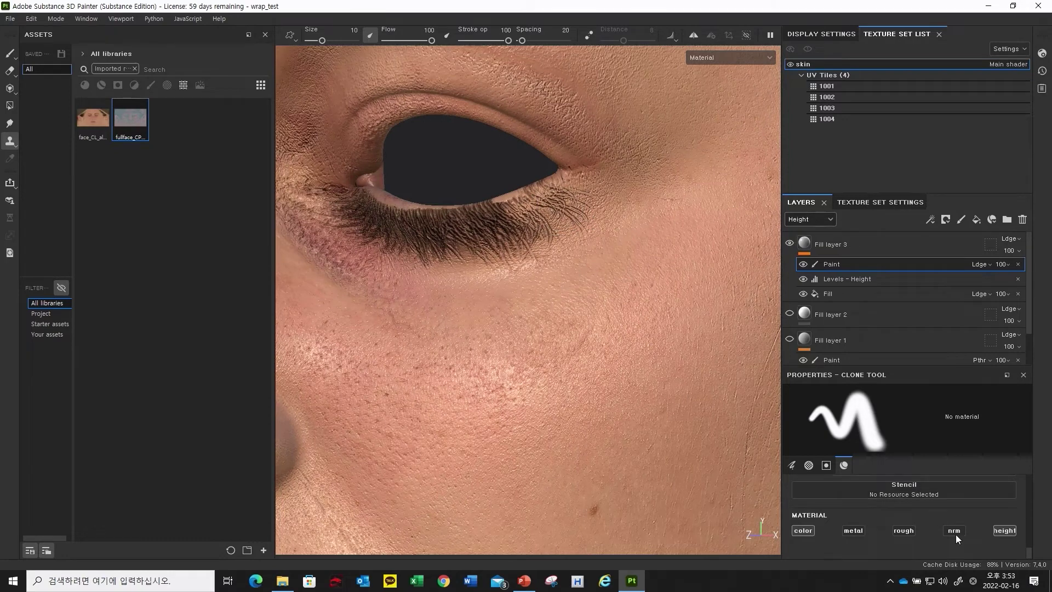
scroll(954, 532, down, 1)
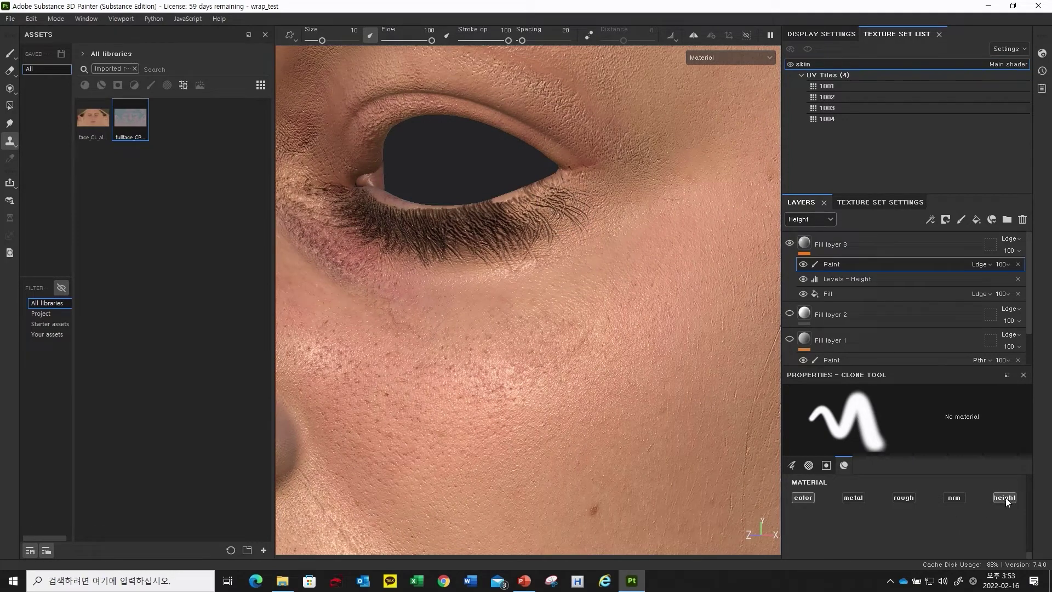
click(985, 264)
click(1000, 15)
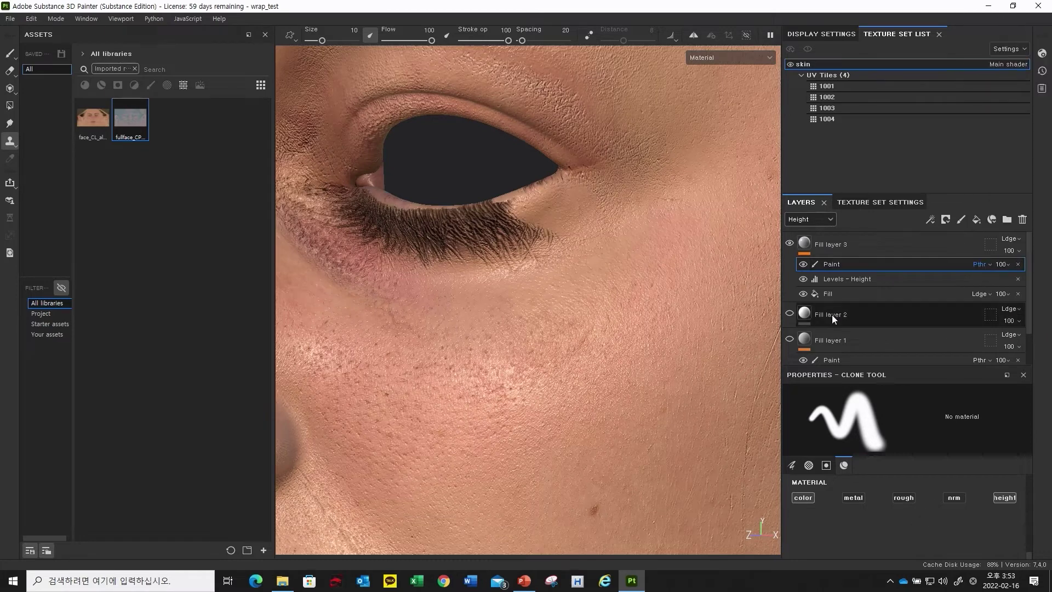
- Clone smooth cheek skin over the outer part of the left eye's lower lashes, returning the layer stack to the Base color channel
scroll(570, 252, up, 2)
mouse_move(551, 232)
mouse_down()
mouse_move(519, 207)
mouse_move(530, 227)
mouse_up()
click(832, 219)
click(814, 233)
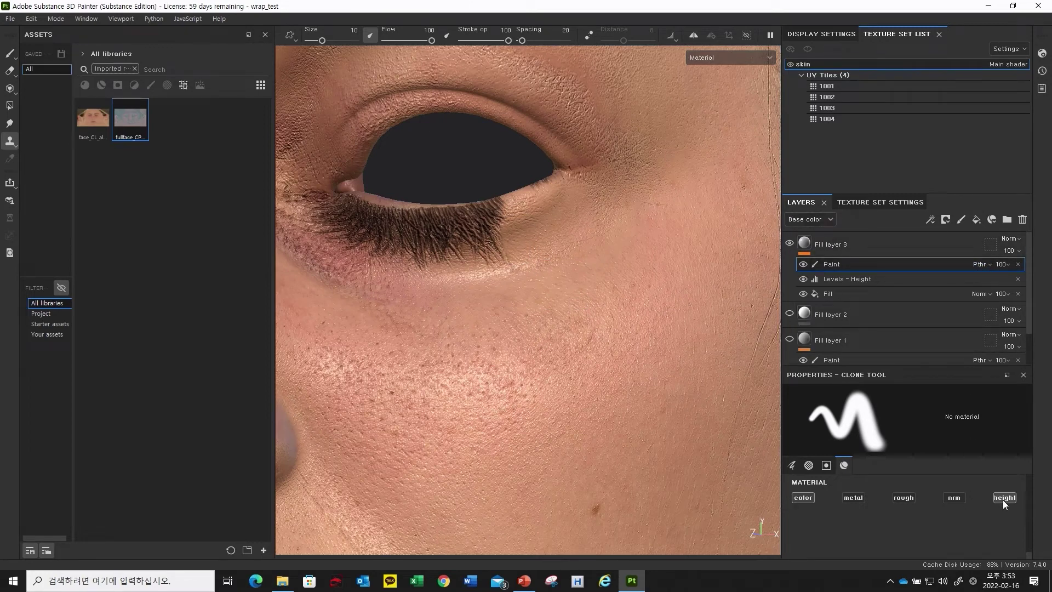
mouse_move(630, 247)
alt+mouse_down()
mouse_move(545, 235)
mouse_move(578, 266)
mouse_move(559, 270)
alt+mouse_up()
mouse_move(493, 211)
mouse_down()
mouse_move(557, 184)
mouse_move(524, 210)
mouse_up()
mouse_move(497, 248)
mouse_down()
mouse_move(465, 219)
mouse_move(487, 248)
mouse_up()
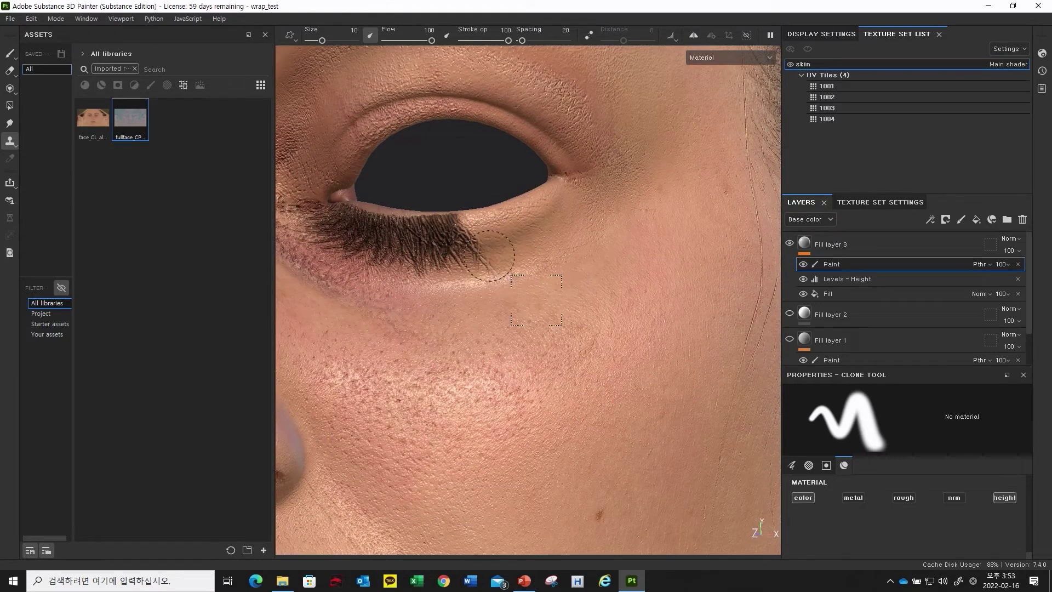
- Clone under-eye skin over the remaining lower lashes toward the left eye's inner corner
mouse_move(447, 217)
alt+mouse_down()
mouse_move(430, 222)
mouse_move(465, 260)
mouse_move(401, 226)
alt+mouse_up()
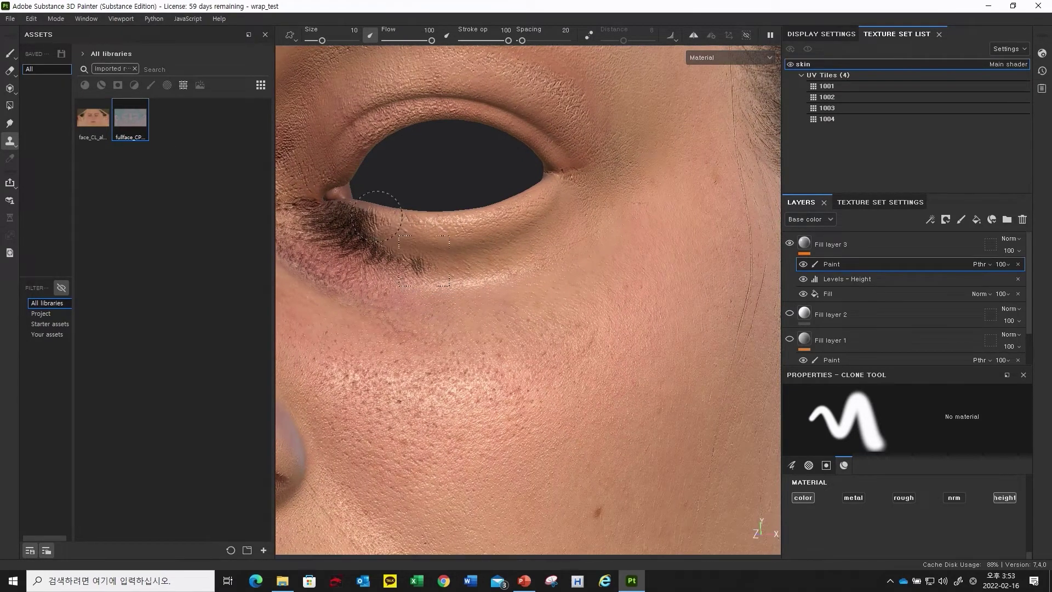
alt+drag(390, 220, 423, 264)
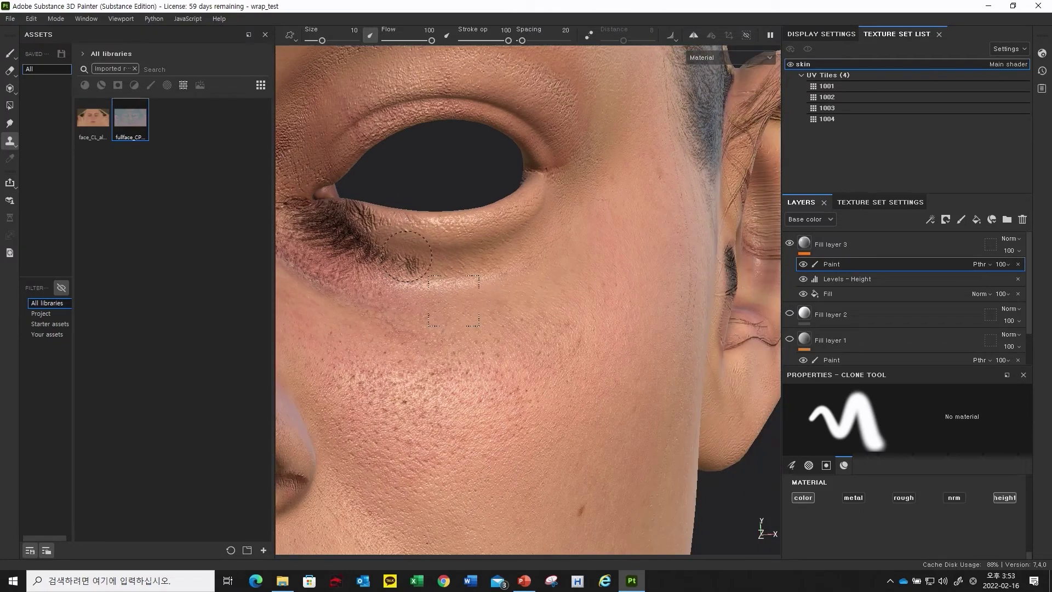
mouse_move(381, 244)
mouse_down()
mouse_move(337, 230)
mouse_move(356, 207)
mouse_up()
mouse_move(375, 245)
mouse_down()
mouse_move(347, 233)
mouse_move(408, 237)
mouse_up()
- Clone forehead skin upward over the white scalp edge above the forehead, enlarging the brush to 15.60
scroll(493, 261, down, 3)
mouse_move(494, 261)
alt+mouse_down()
mouse_move(517, 337)
mouse_move(465, 376)
alt+mouse_up()
mouse_move(352, 251)
alt+mouse_down()
mouse_move(315, 351)
mouse_move(376, 357)
mouse_move(417, 303)
alt+mouse_up()
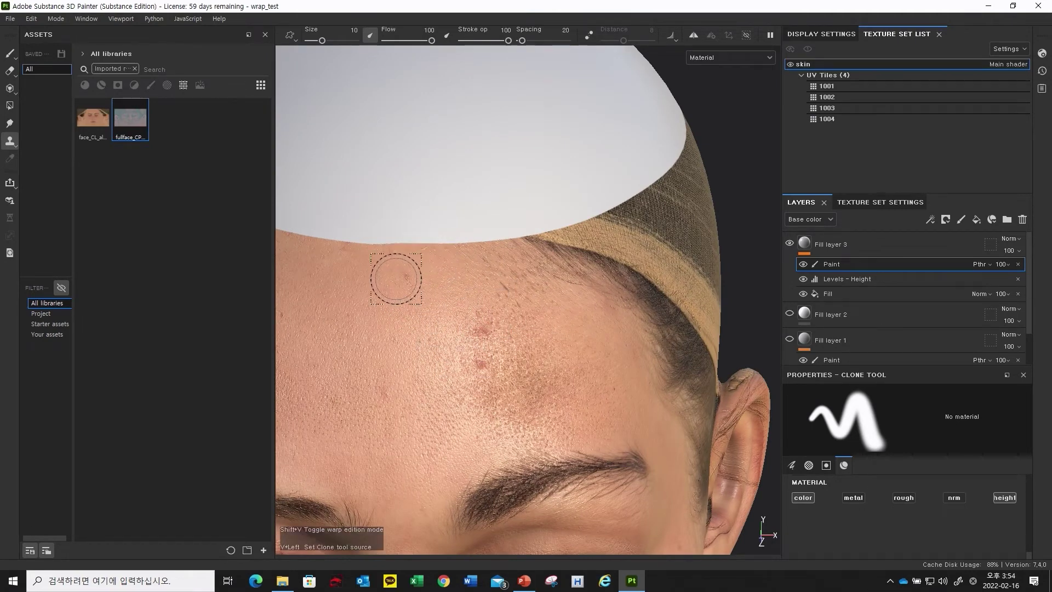
drag(395, 235, 387, 231)
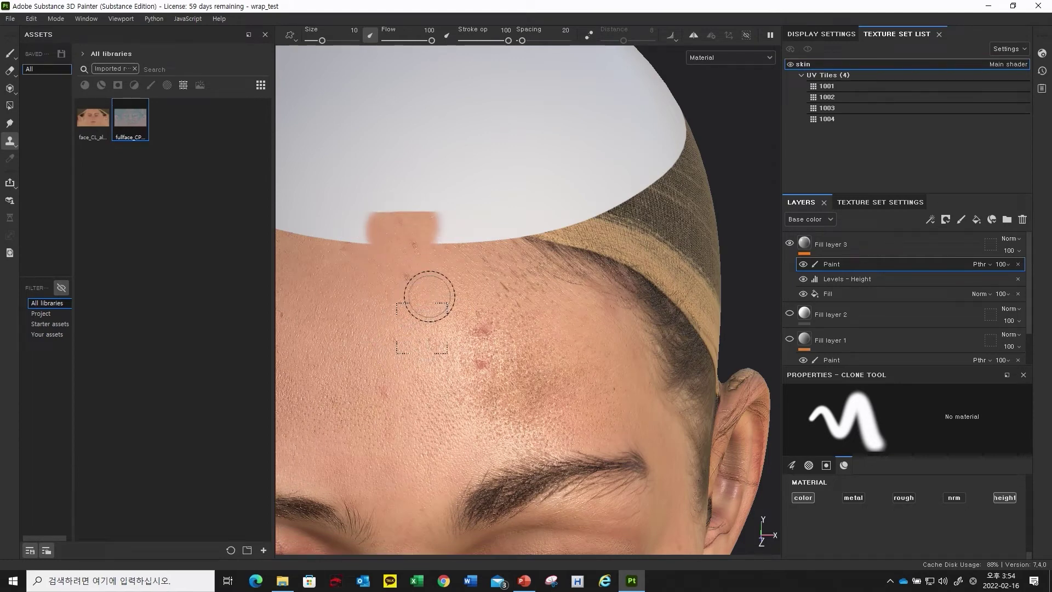
ctrl+right_drag(441, 294, 441, 305)
mouse_move(448, 229)
mouse_down()
mouse_move(517, 228)
mouse_move(315, 244)
mouse_move(347, 218)
mouse_move(477, 241)
mouse_move(448, 254)
mouse_move(503, 265)
mouse_up()
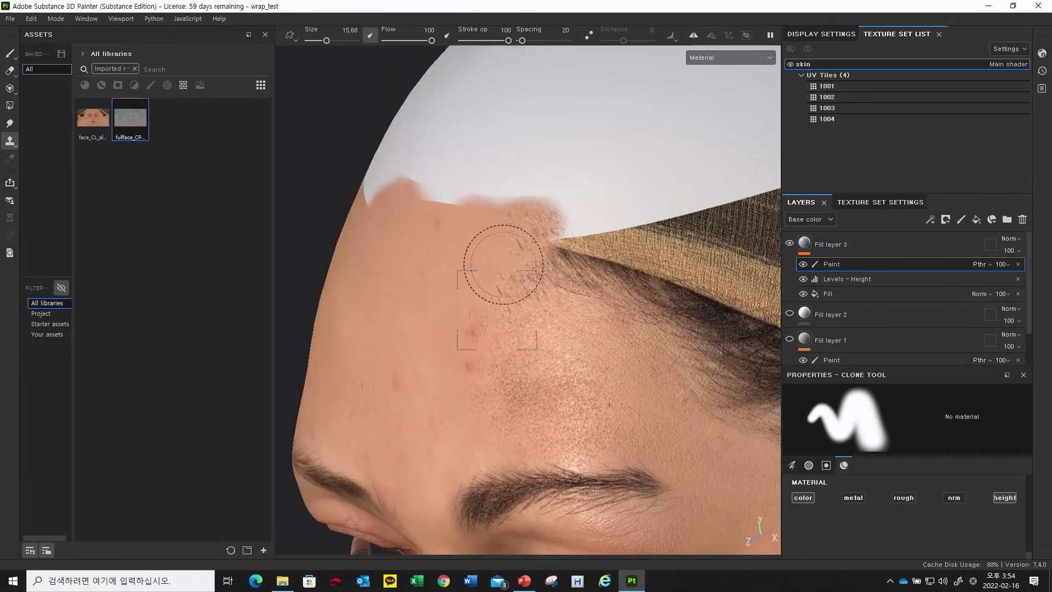
key(v)
click(474, 305)
mouse_move(505, 276)
mouse_down()
mouse_move(548, 240)
mouse_move(491, 258)
mouse_move(543, 219)
mouse_move(565, 244)
mouse_move(578, 230)
mouse_move(503, 235)
mouse_move(430, 211)
mouse_move(529, 207)
mouse_move(536, 274)
mouse_move(494, 269)
mouse_move(491, 258)
mouse_up()
- Examine the cloned forehead edge, the retouched eye area and the whole face from several angles
alt+drag(489, 296, 497, 325)
alt+right_drag(502, 402, 439, 381)
alt+middle_drag(439, 380, 444, 280)
alt+drag(537, 298, 479, 301)
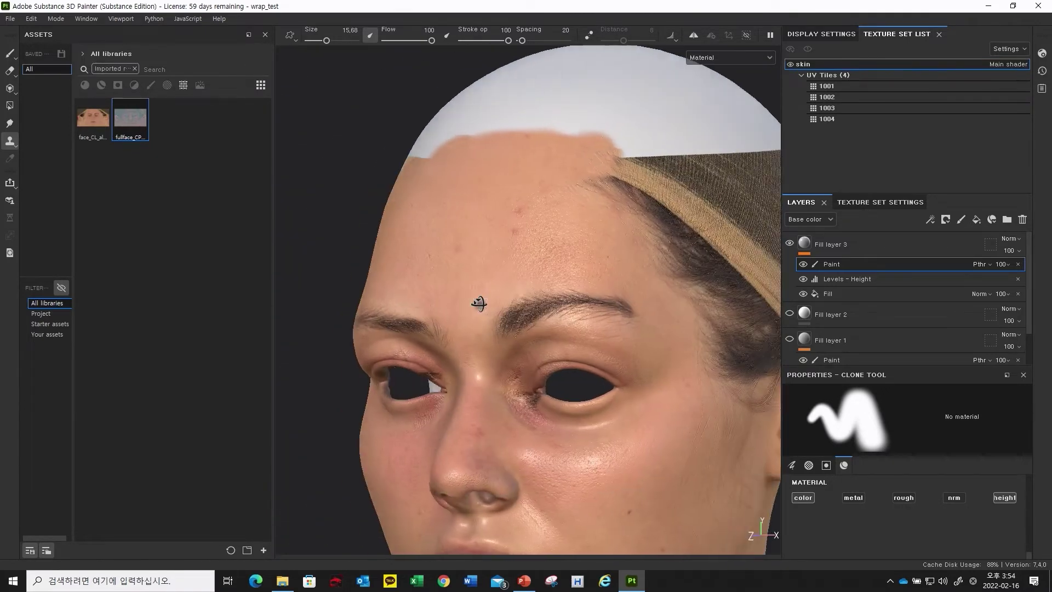
alt+middle_drag(508, 394, 537, 333)
alt+drag(581, 339, 532, 351)
alt+middle_drag(558, 378, 555, 333)
alt+drag(496, 330, 550, 334)
alt+middle_drag(463, 342, 587, 345)
alt+right_drag(597, 345, 677, 351)
alt+drag(594, 361, 611, 360)
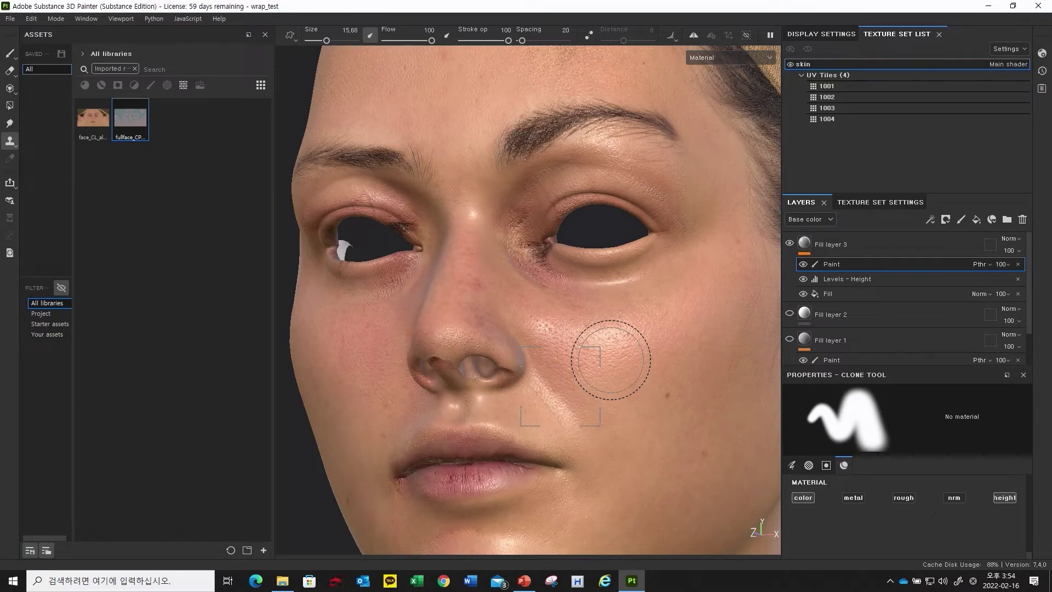
mouse_move(613, 329)
alt+mouse_down()
mouse_move(634, 331)
mouse_move(601, 334)
mouse_move(627, 345)
mouse_move(559, 368)
alt+mouse_up()
alt+drag(608, 392, 576, 387)
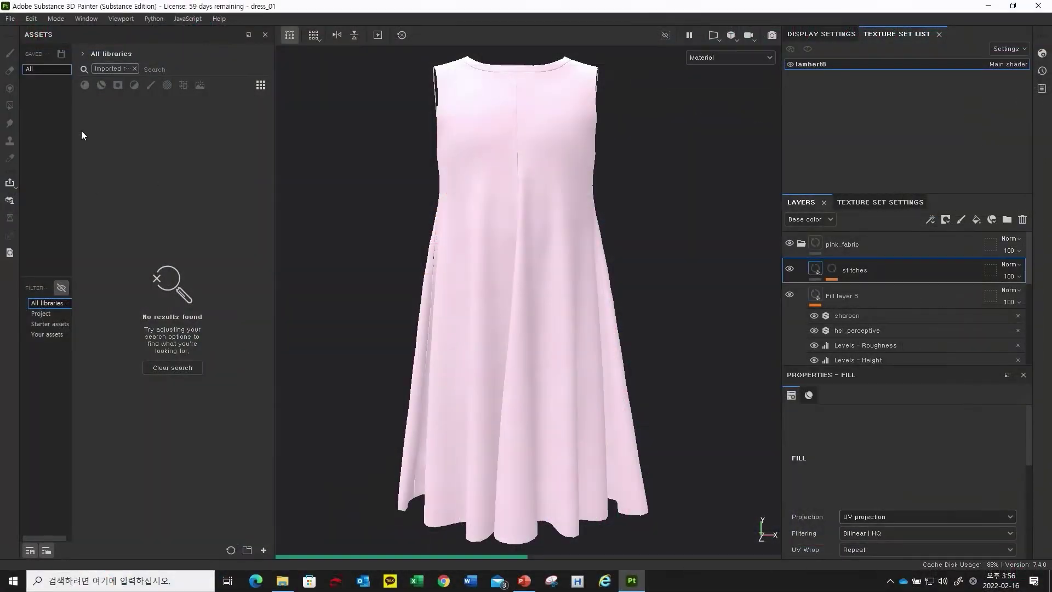
- Remove the imported-resources filter from the asset library in the dress_01 project and inspect the pink dress fabric up close
click(134, 68)
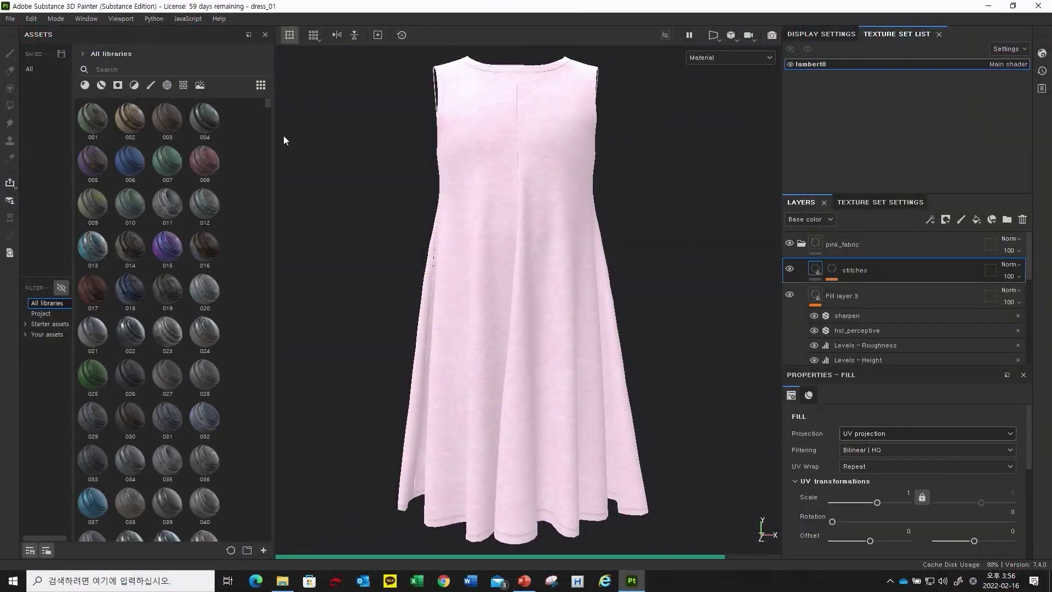
scroll(453, 238, up, 3)
scroll(568, 218, down, 3)
scroll(446, 315, up, 5)
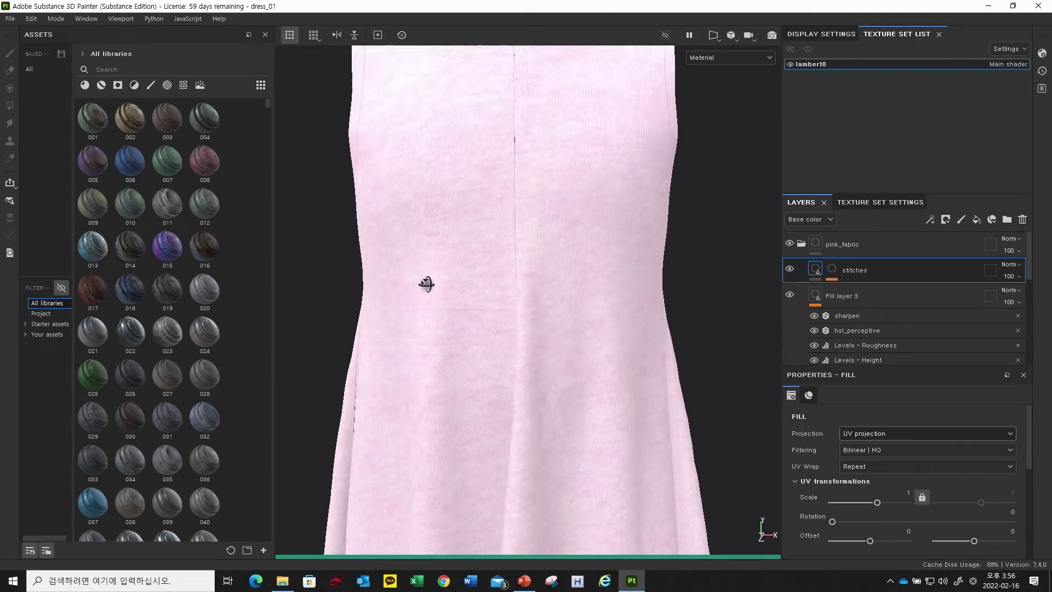
- Find the fabric image 원단1.jpg on the Seagate Backup Plus Drive (F:) and add it to the project's resource import
scroll(412, 297, up, 3)
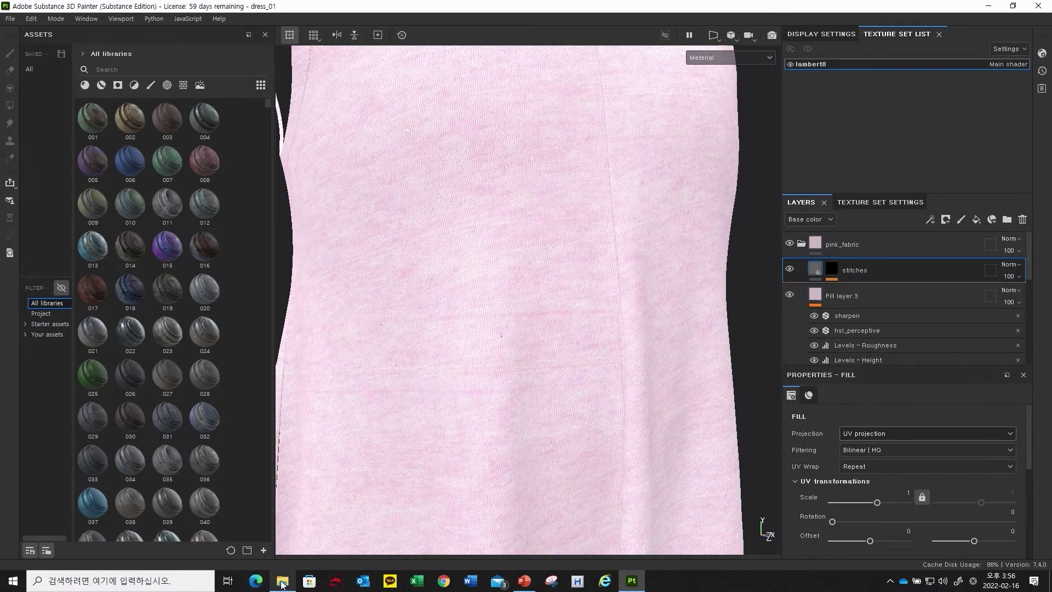
mouse_move(284, 584)
click(291, 537)
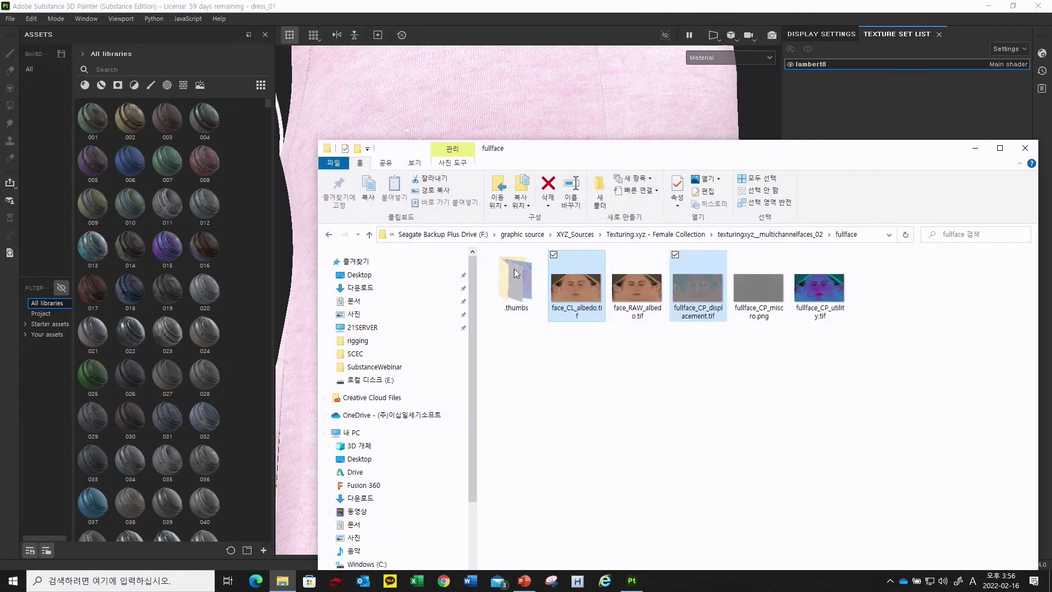
click(379, 381)
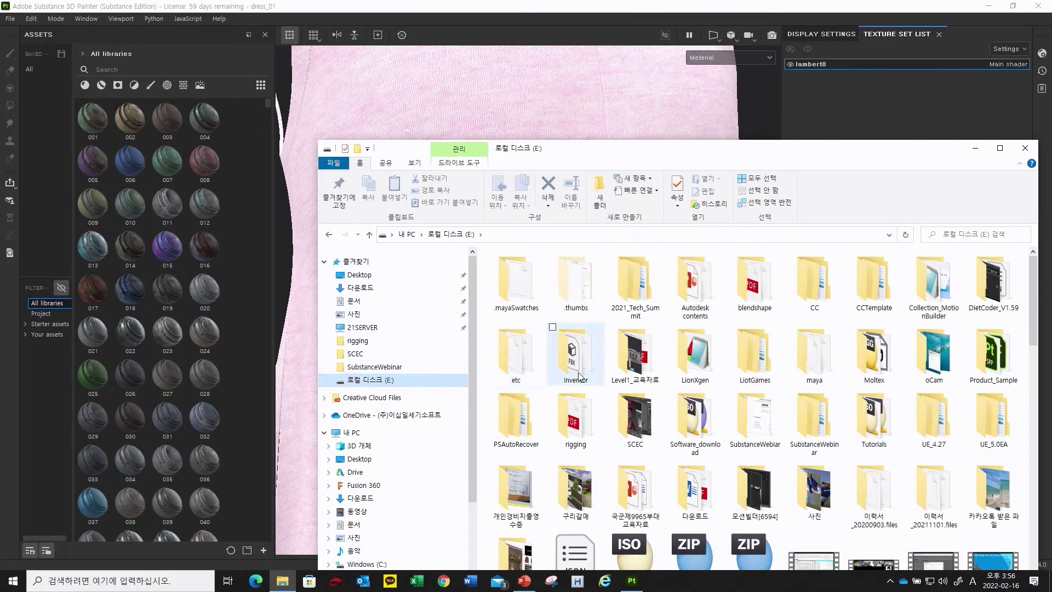
scroll(508, 390, down, 5)
scroll(371, 470, down, 3)
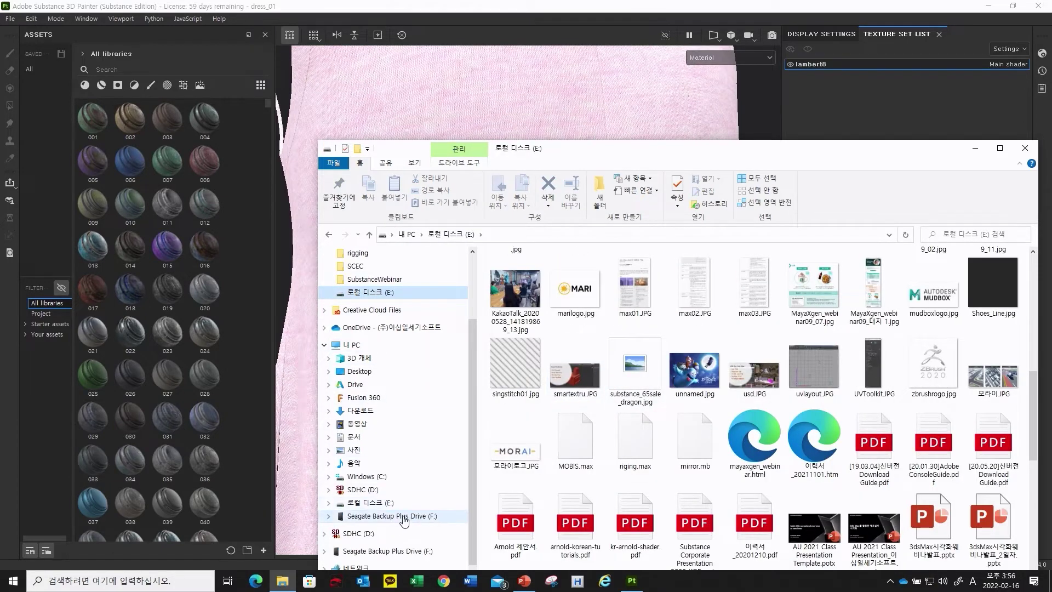
click(397, 516)
scroll(570, 416, down, 4)
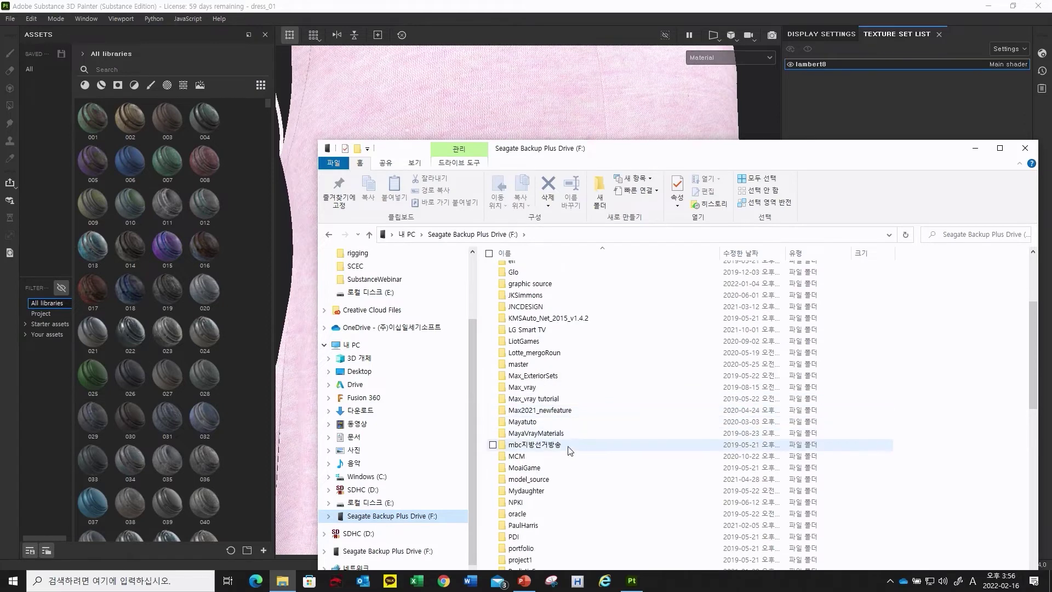
scroll(572, 451, down, 8)
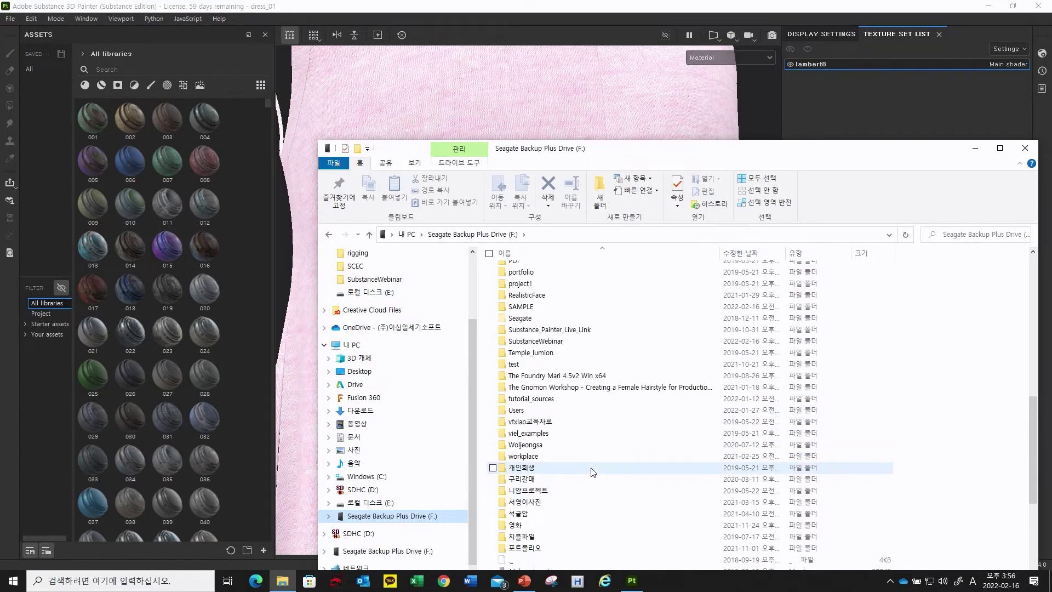
scroll(554, 455, down, 2)
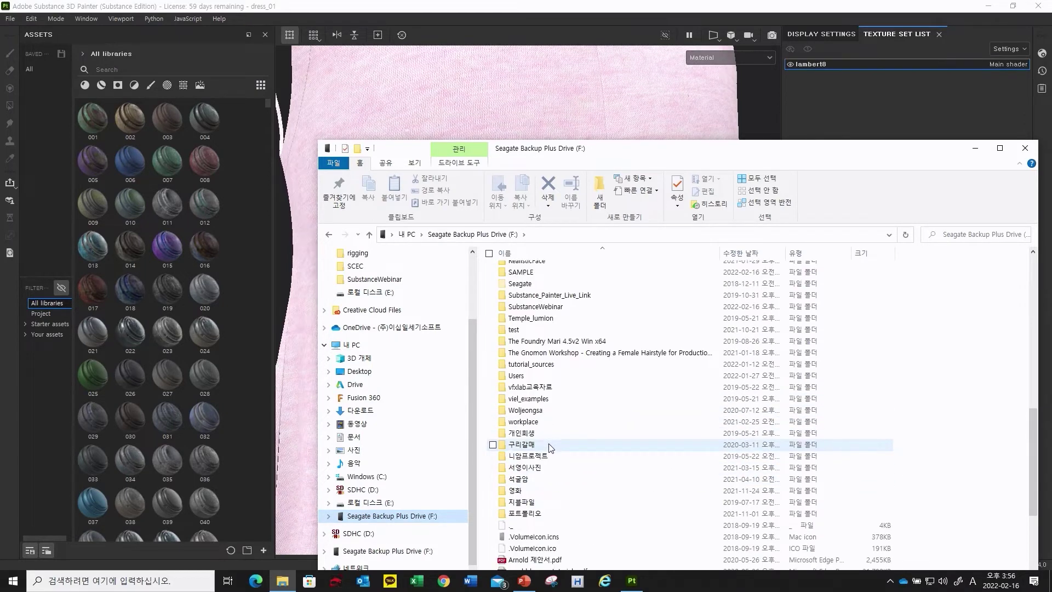
scroll(548, 433, up, 2)
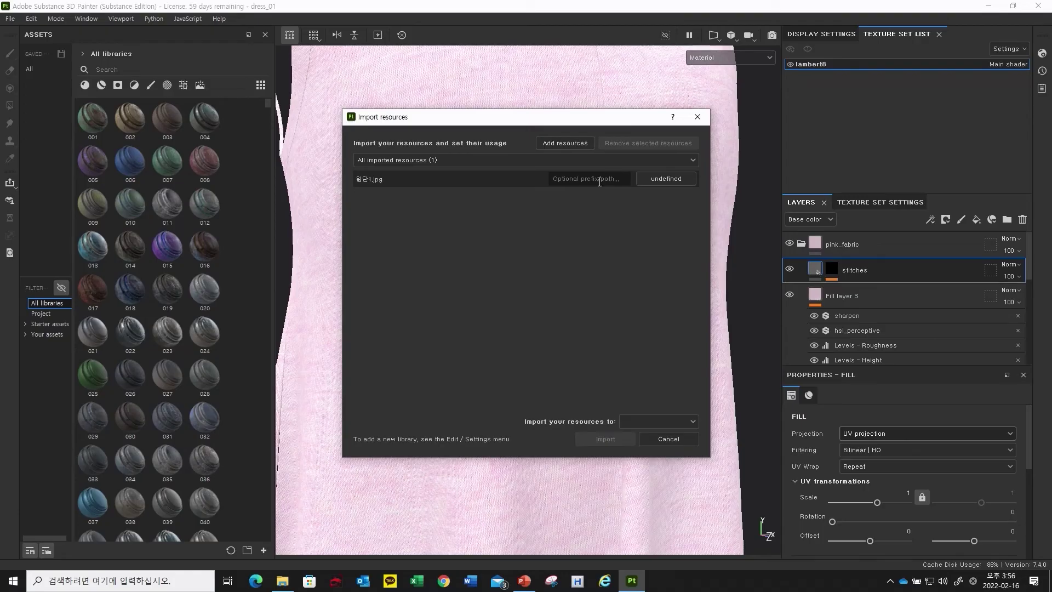
- Import 원단1.jpg as a texture into the project 'dress_01'
click(656, 181)
click(679, 212)
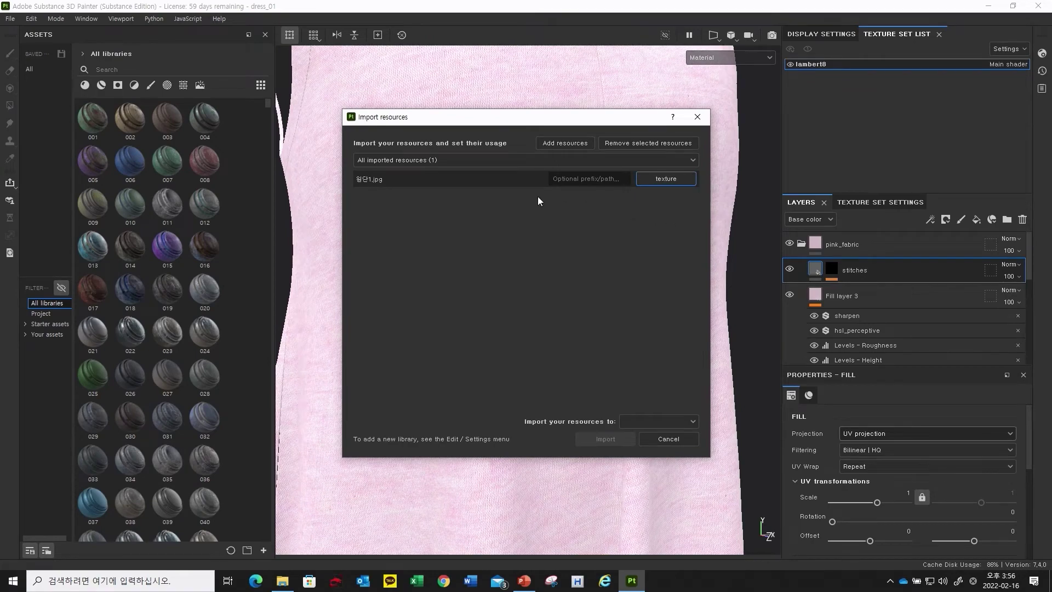
click(661, 422)
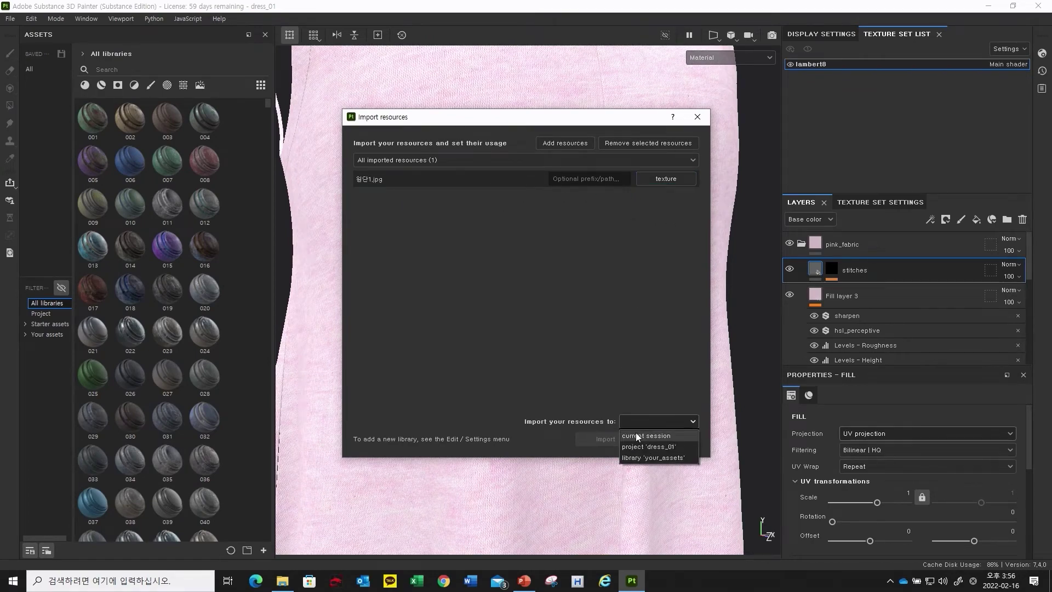
click(643, 445)
click(605, 439)
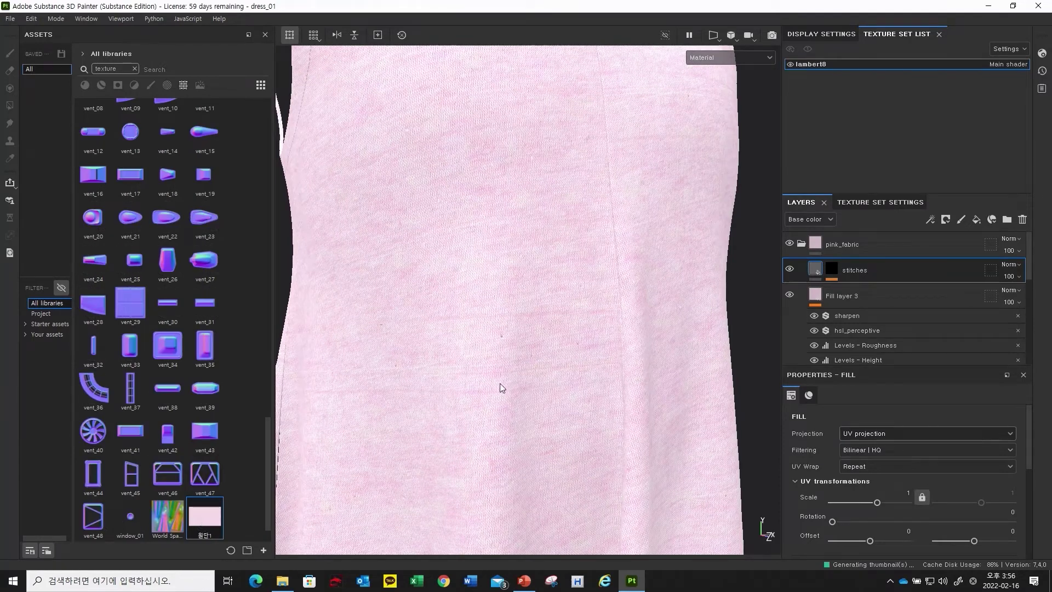
- Hide the pink_fabric folder and add a fill layer above it that uses 원단1 as its base color
click(790, 244)
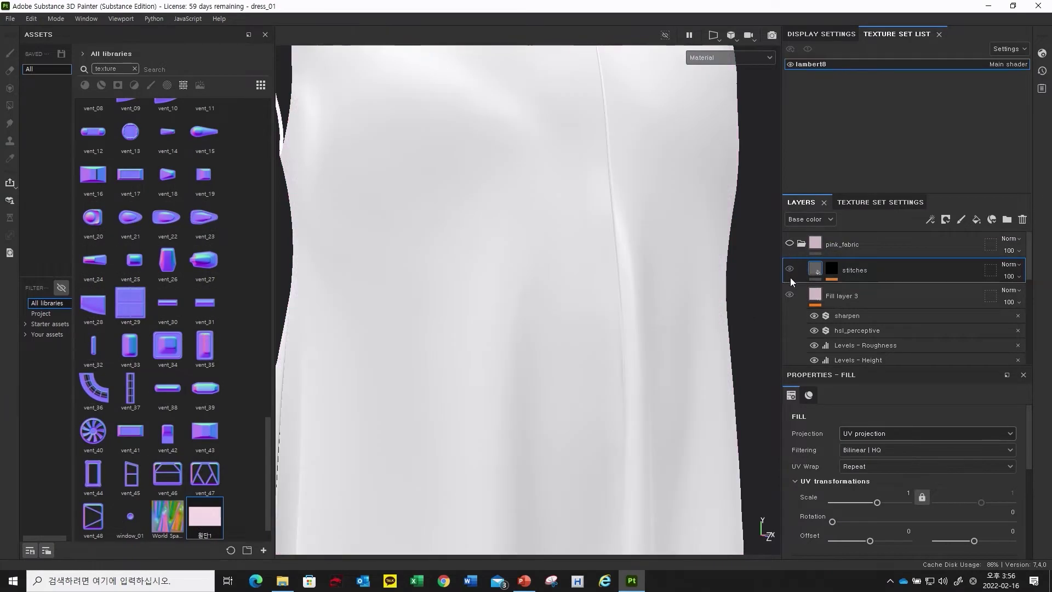
click(906, 245)
click(979, 218)
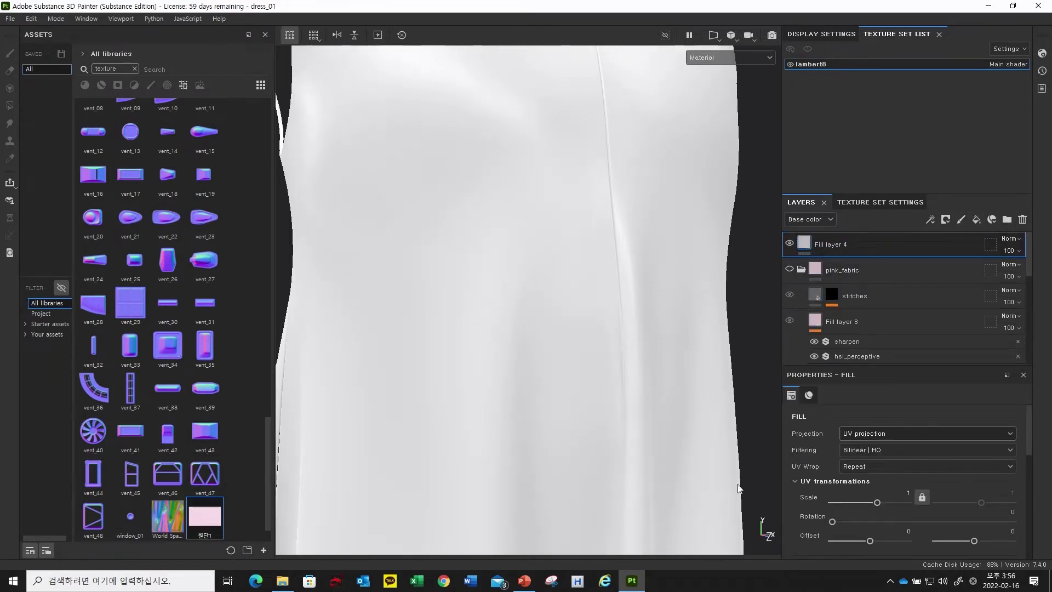
scroll(857, 420, down, 3)
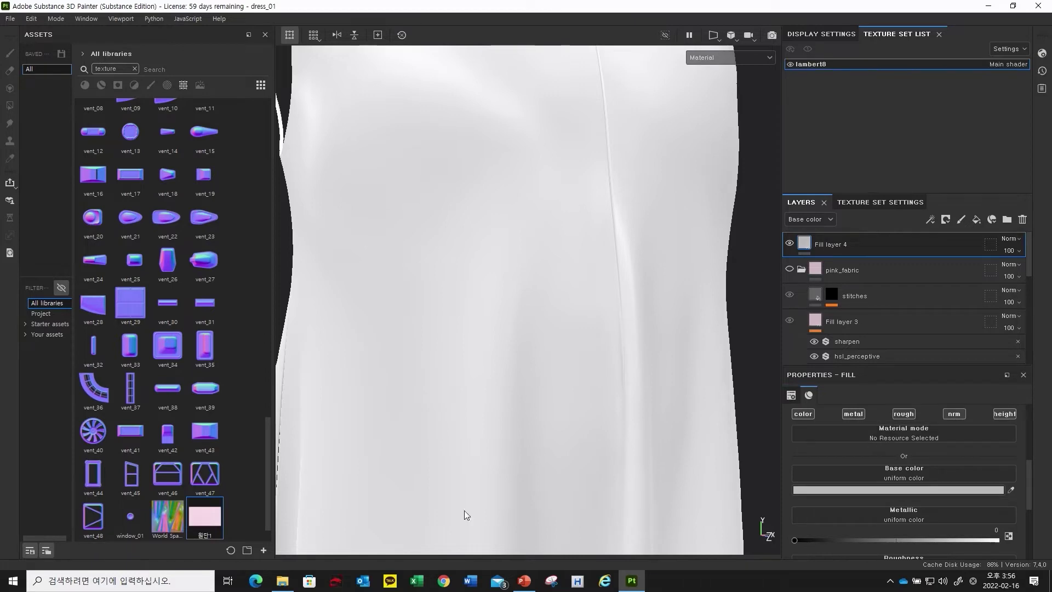
drag(216, 522, 926, 479)
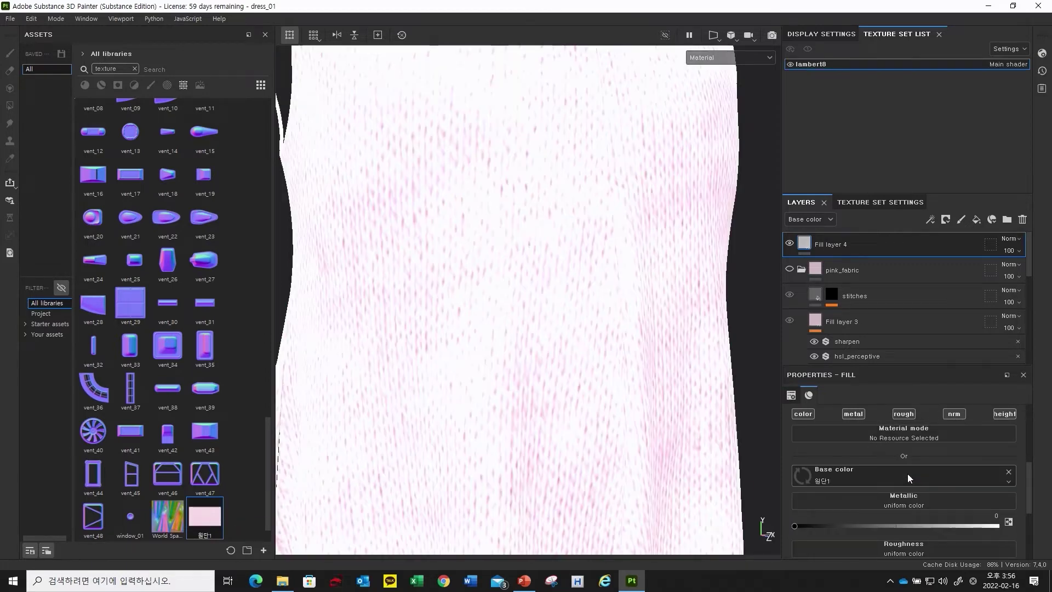
- Increase the new fill layer's UV scale for a finer knit pattern and rotate the environment lighting on the dress
scroll(576, 352, down, 5)
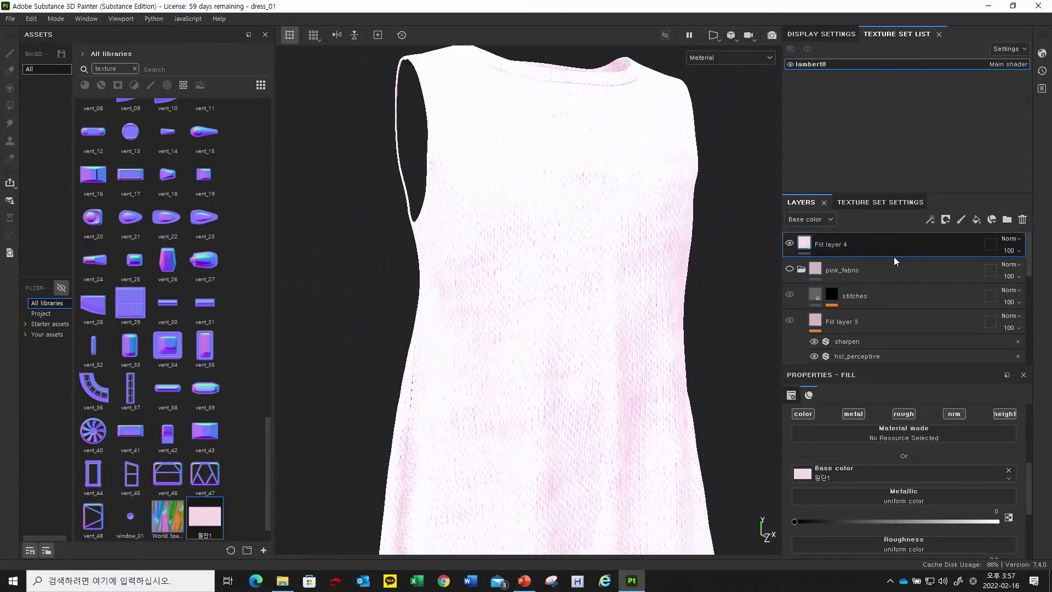
scroll(888, 415, up, 1)
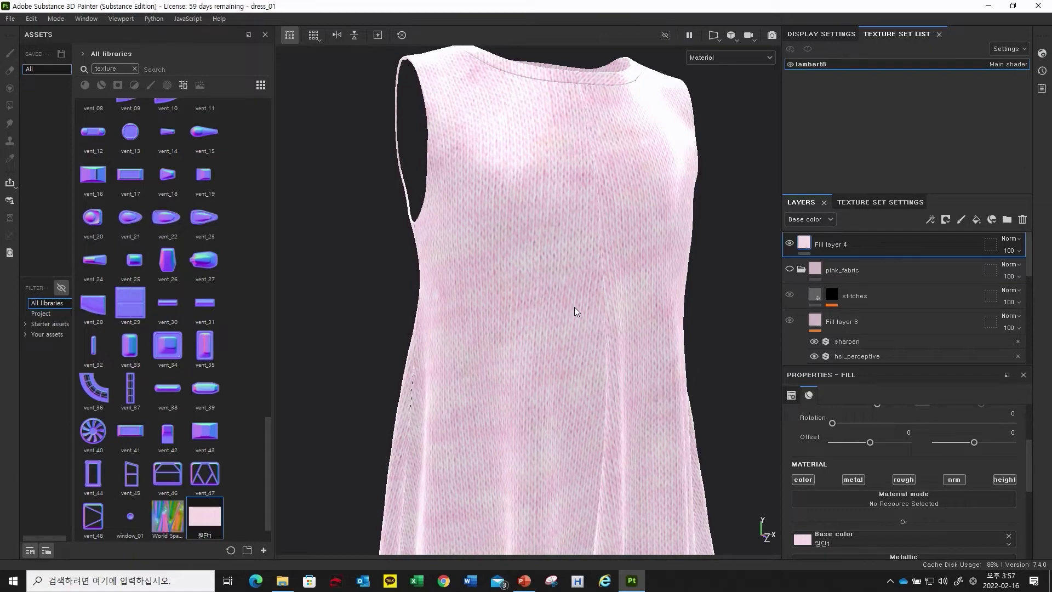
scroll(582, 323, up, 3)
scroll(528, 256, up, 2)
scroll(882, 446, up, 2)
drag(877, 472, 880, 474)
scroll(453, 287, down, 5)
shift+right_drag(546, 291, 601, 286)
scroll(521, 272, up, 5)
alt+drag(521, 272, 617, 245)
- Turn off the fill layer's metallic and normal channels and assign 원단1 to its roughness and height
scroll(896, 473, down, 2)
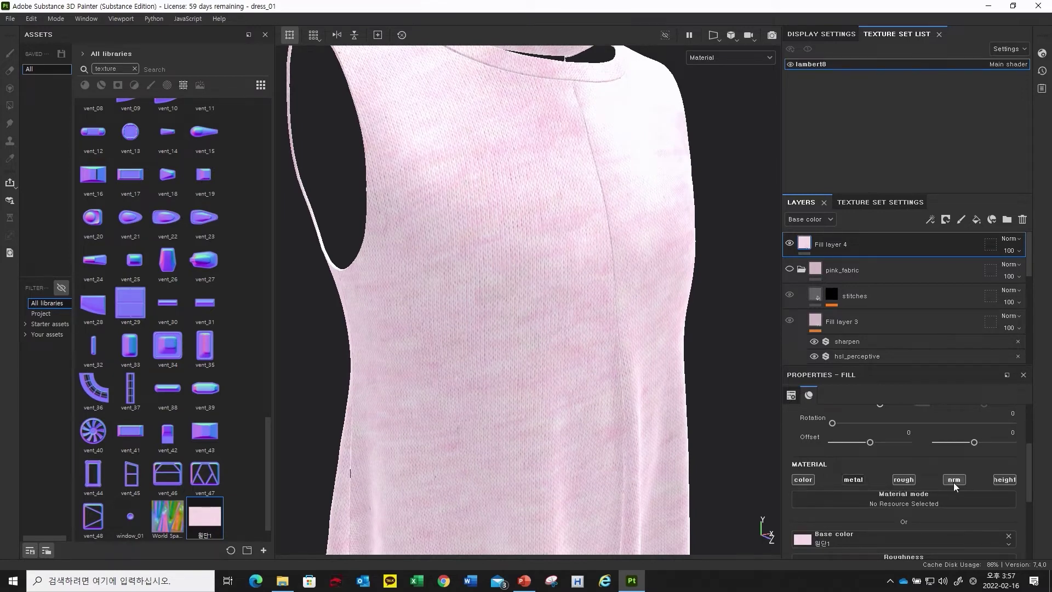
scroll(932, 474, down, 1)
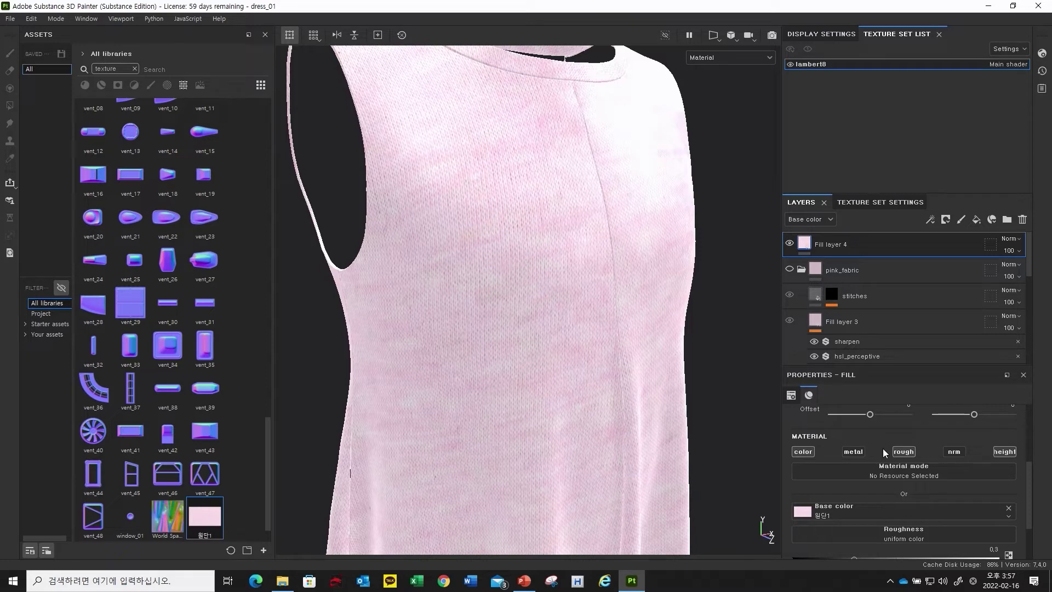
scroll(861, 442, down, 2)
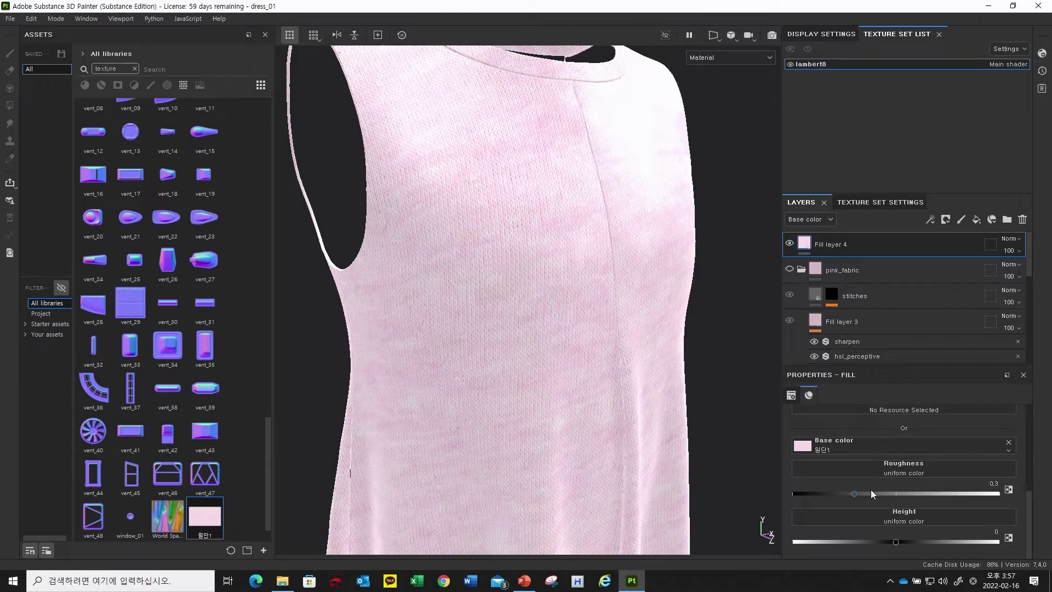
drag(204, 516, 888, 472)
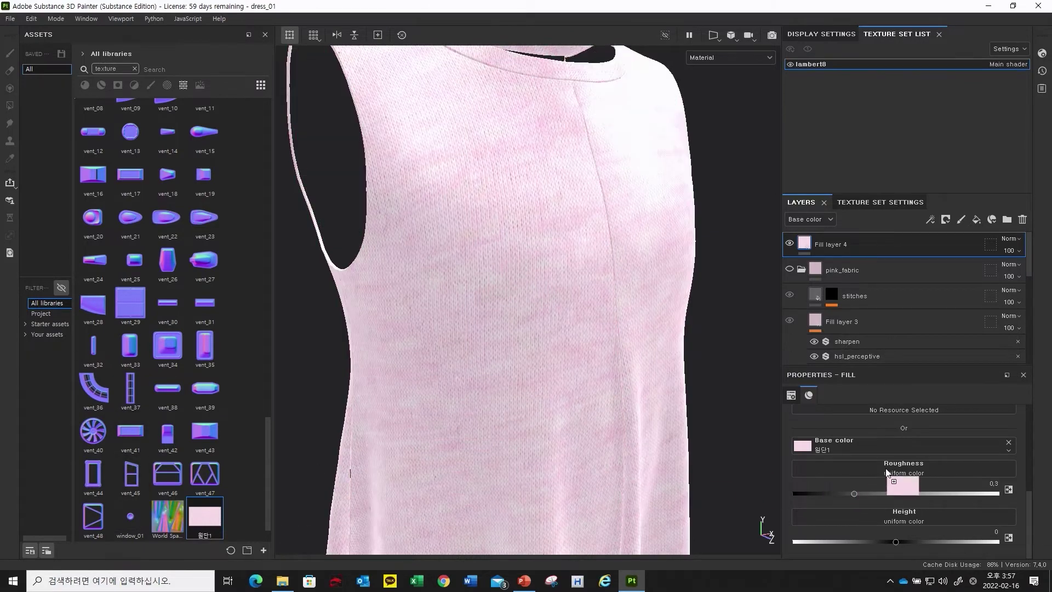
drag(207, 520, 864, 512)
alt+drag(541, 303, 433, 245)
scroll(548, 319, up, 2)
alt+drag(414, 301, 491, 351)
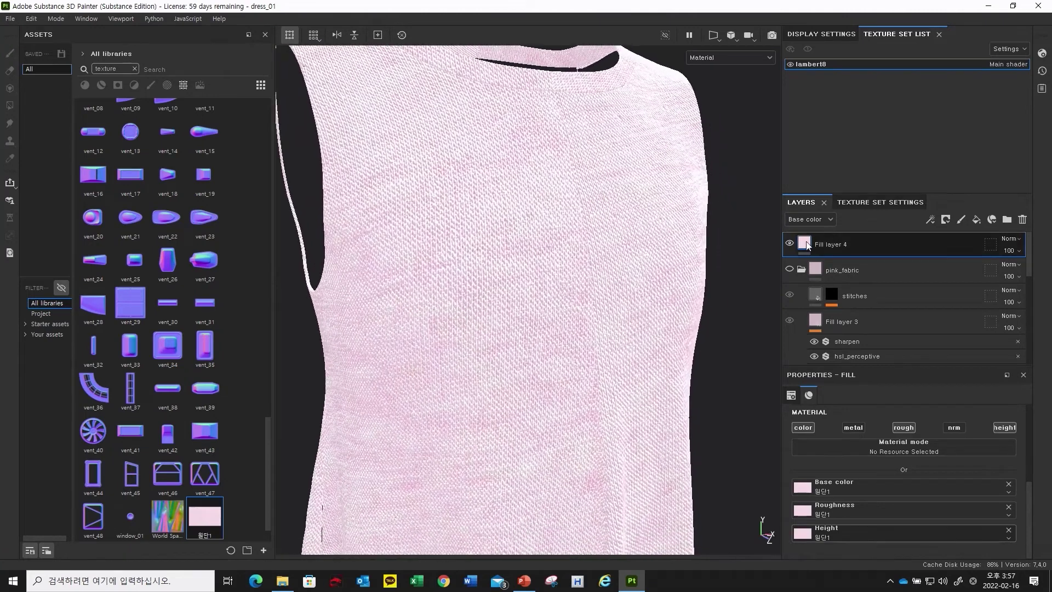
- Add a Levels effect to Fill layer 4 and set its affected channel to Height
right_click(870, 247)
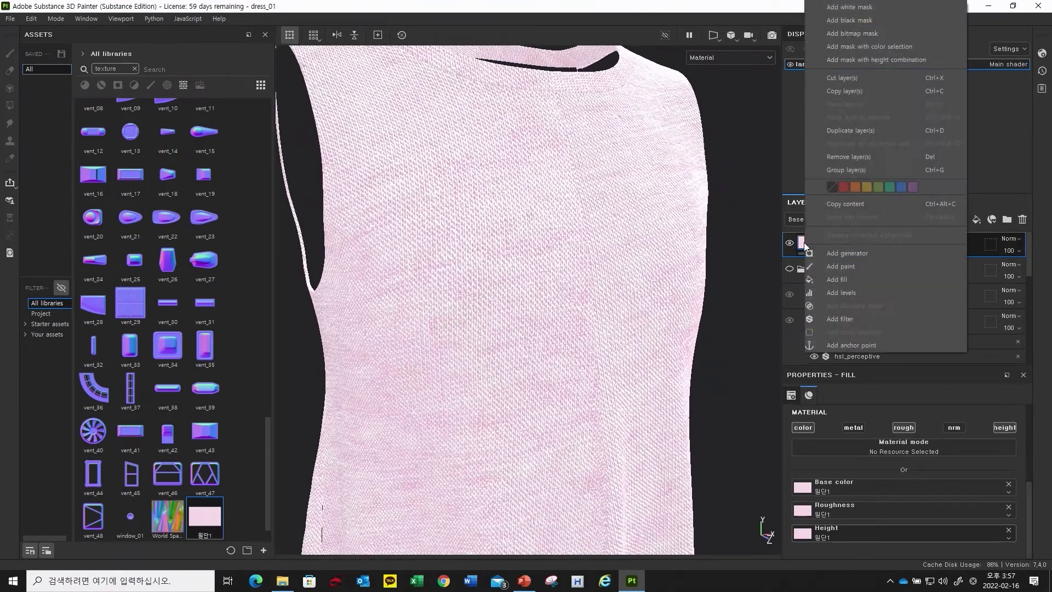
click(863, 291)
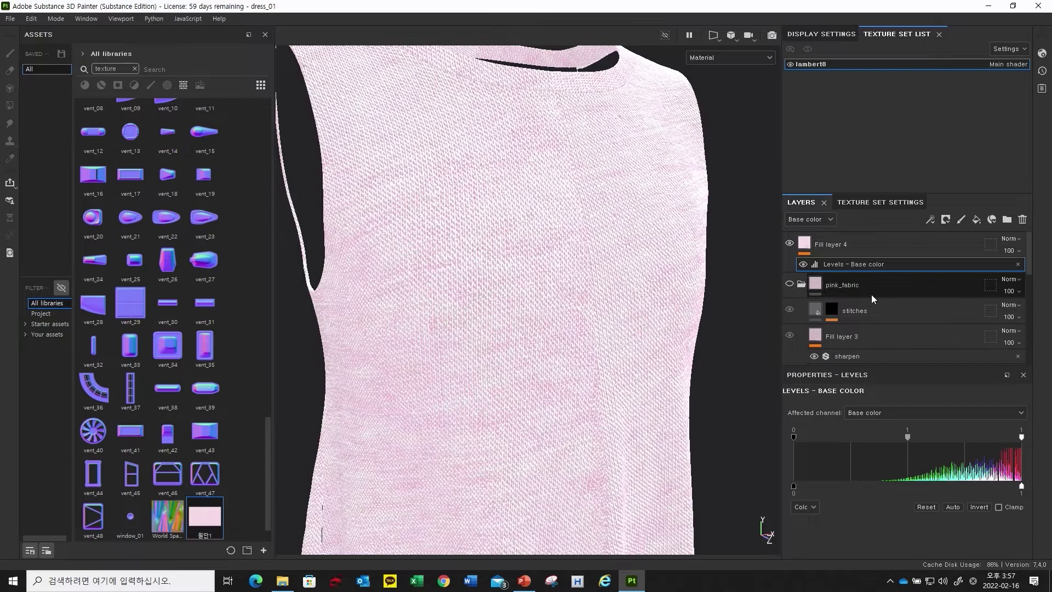
click(913, 413)
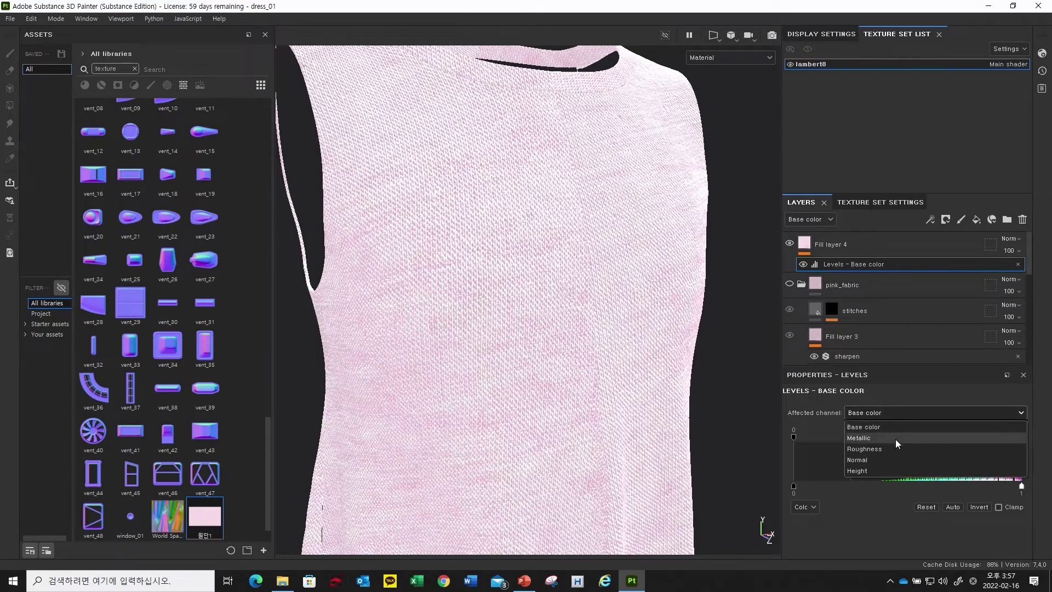
click(887, 470)
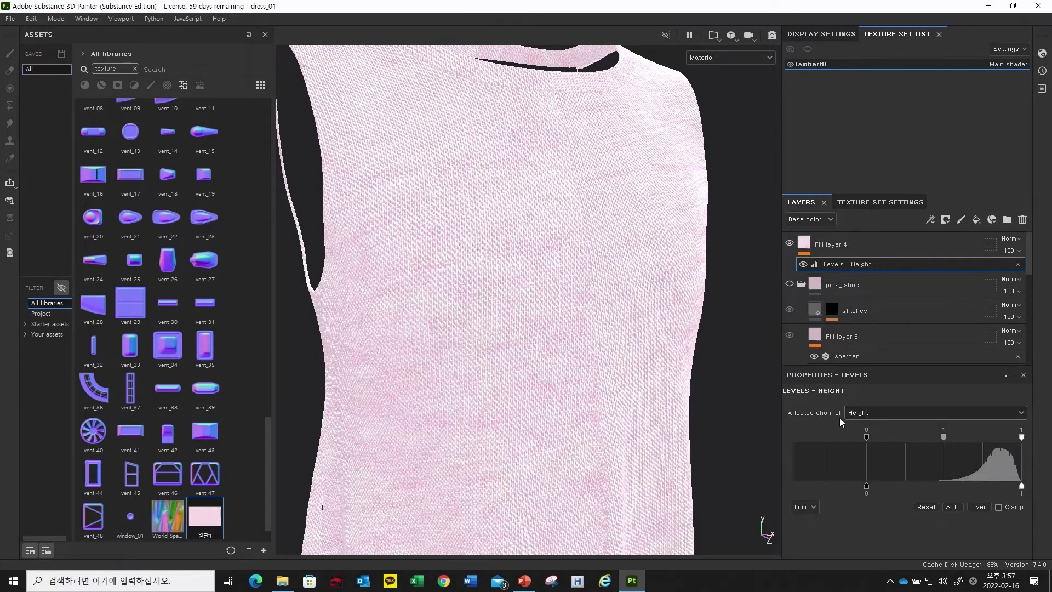
- Set the height levels to input black 0.369, midtone 2.09 and white 0.943, with output black at 0.412
mouse_move(865, 436)
mouse_down()
mouse_move(928, 433)
mouse_move(866, 436)
mouse_up()
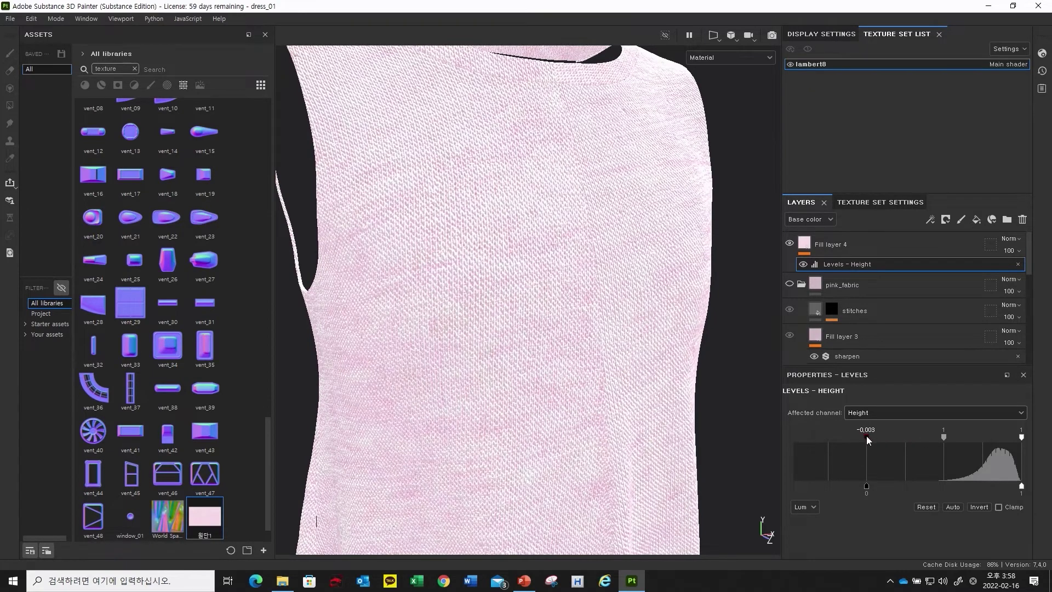
mouse_move(942, 434)
mouse_down()
mouse_move(928, 439)
mouse_move(941, 442)
mouse_up()
drag(984, 443, 944, 446)
alt+right_drag(401, 345, 265, 356)
alt+drag(455, 321, 485, 322)
alt+middle_drag(485, 322, 506, 314)
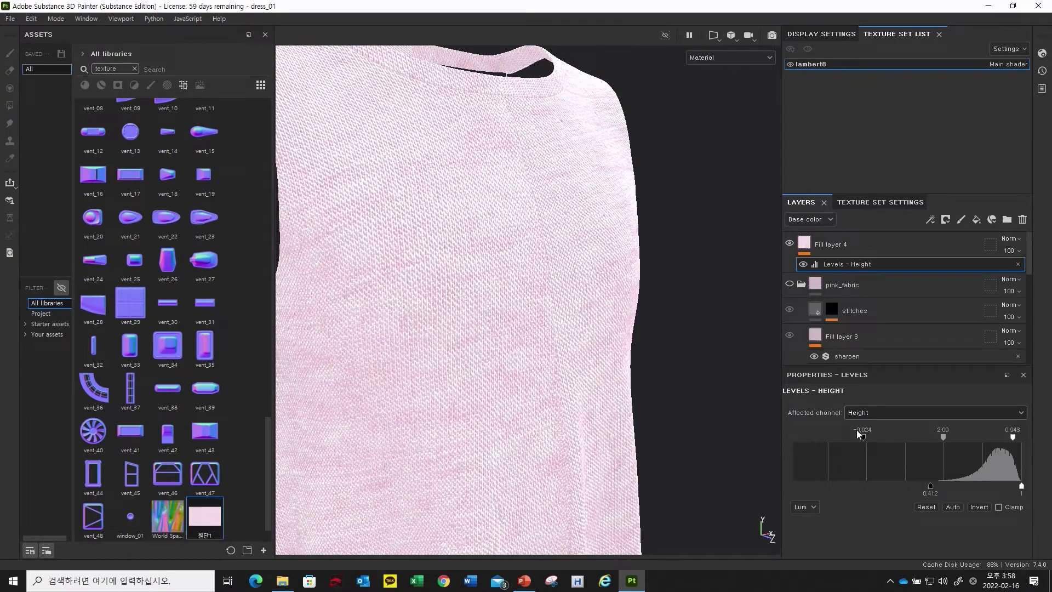
drag(864, 437, 923, 438)
alt+drag(636, 335, 589, 314)
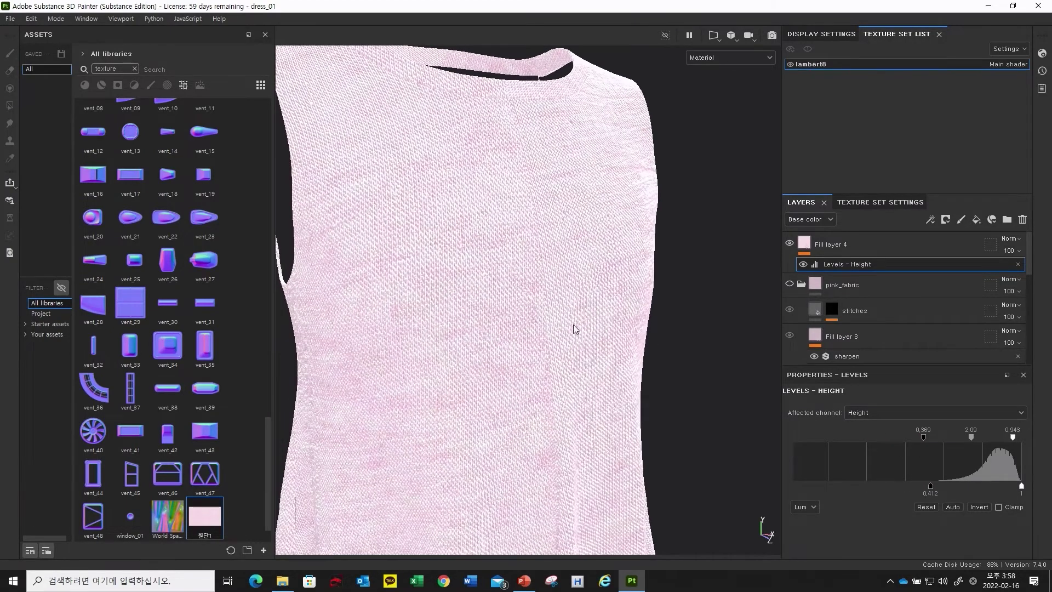
- Examine the knit relief on the dress near and far, comparing it with Fill layer 4 hidden and shown
scroll(848, 330, down, 5)
scroll(814, 332, down, 3)
scroll(814, 334, up, 8)
click(790, 243)
click(789, 244)
alt+drag(351, 292, 333, 294)
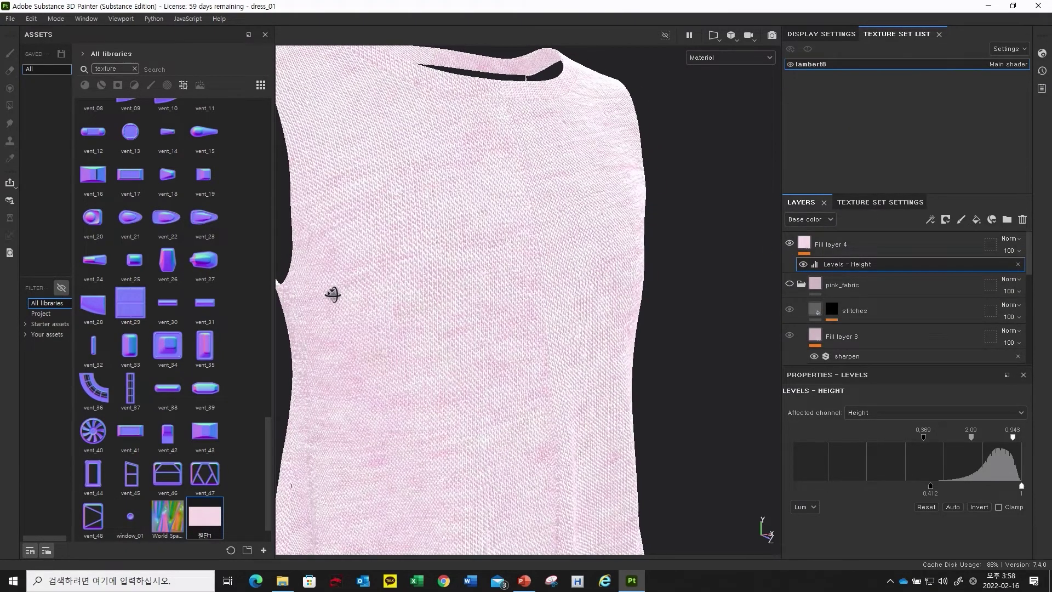
alt+right_drag(333, 293, 404, 291)
alt+middle_drag(404, 292, 430, 334)
alt+right_drag(429, 333, 534, 298)
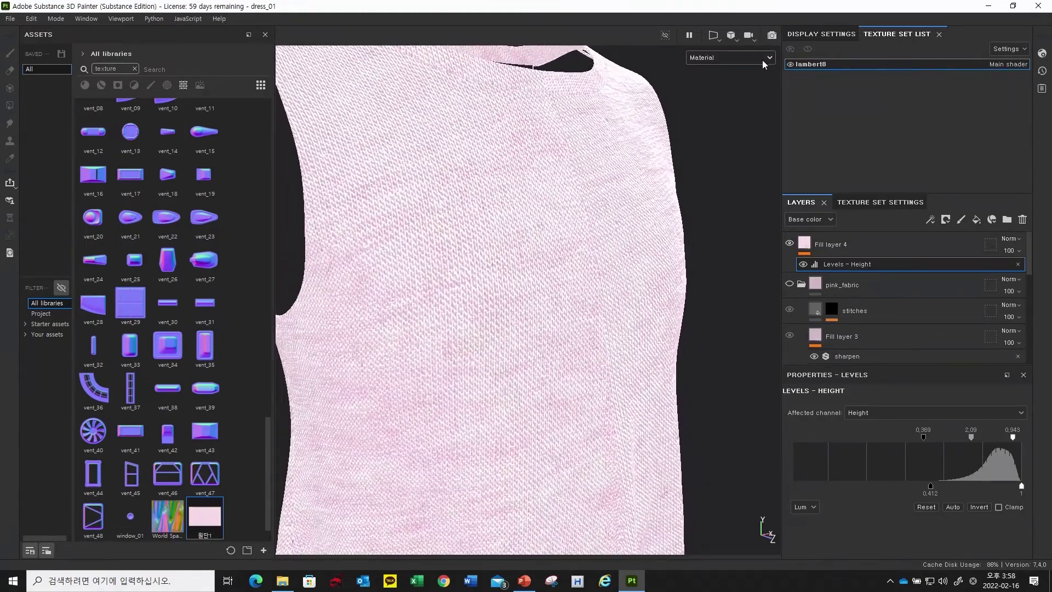
- Show the dress in the Normal + Height + Mesh view, then switch the viewport to the Height channel
click(760, 59)
click(721, 159)
alt+drag(500, 257, 485, 285)
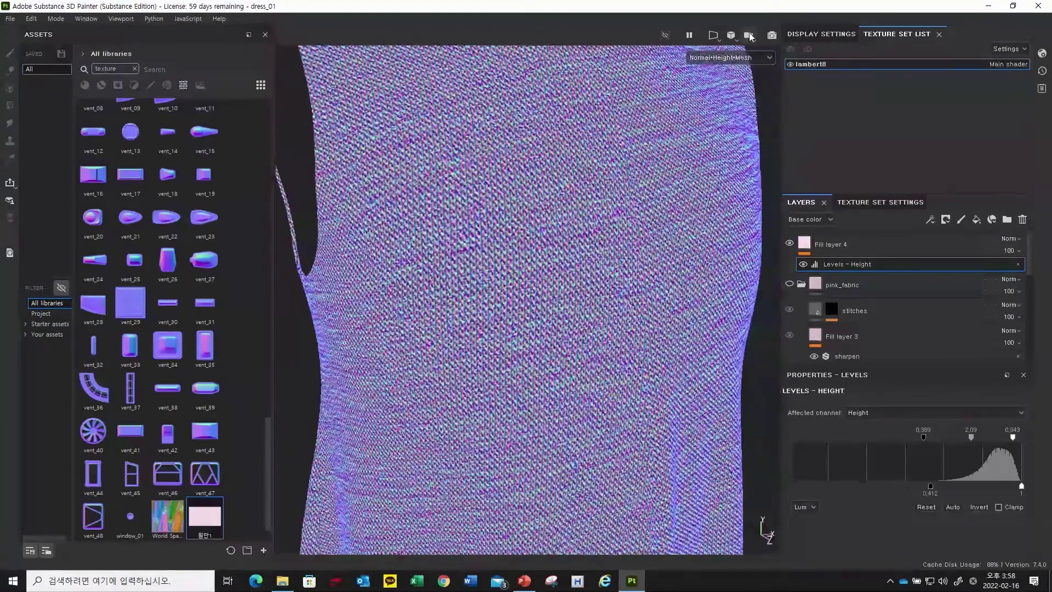
click(731, 58)
click(716, 149)
alt+right_drag(482, 296, 522, 291)
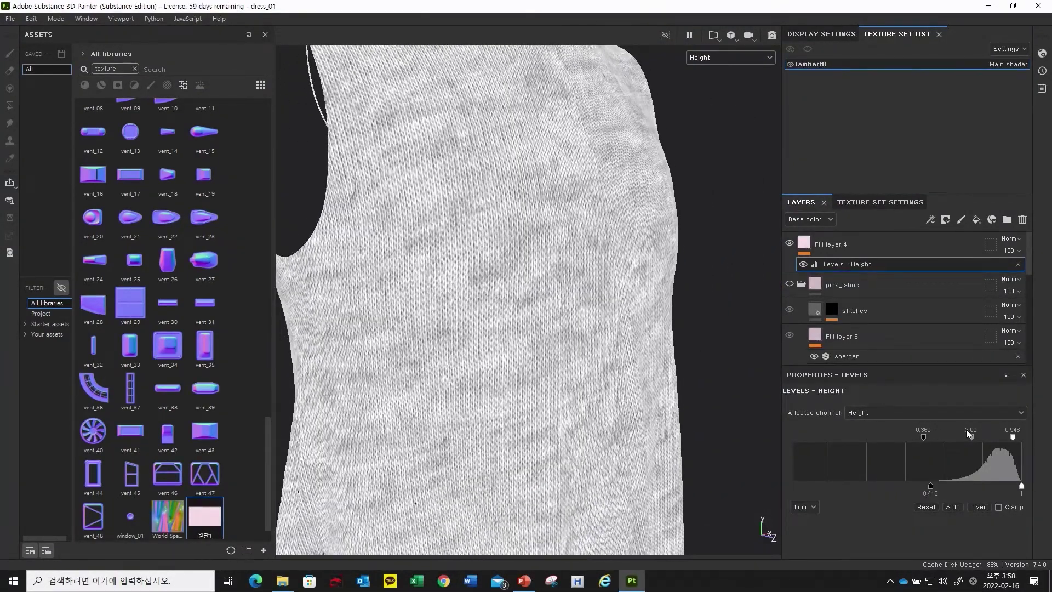
- Readjust the height levels to input black 0.426 and midtone 0.987, and return the viewport to the Material view
mouse_move(970, 439)
mouse_down()
mouse_move(937, 439)
mouse_move(950, 439)
mouse_up()
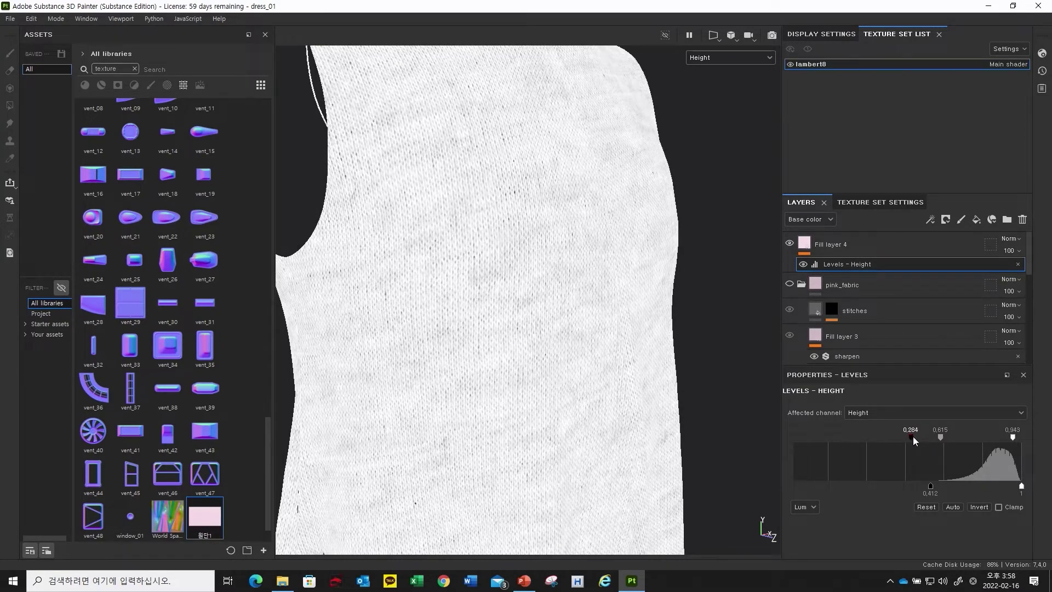
drag(951, 438, 972, 442)
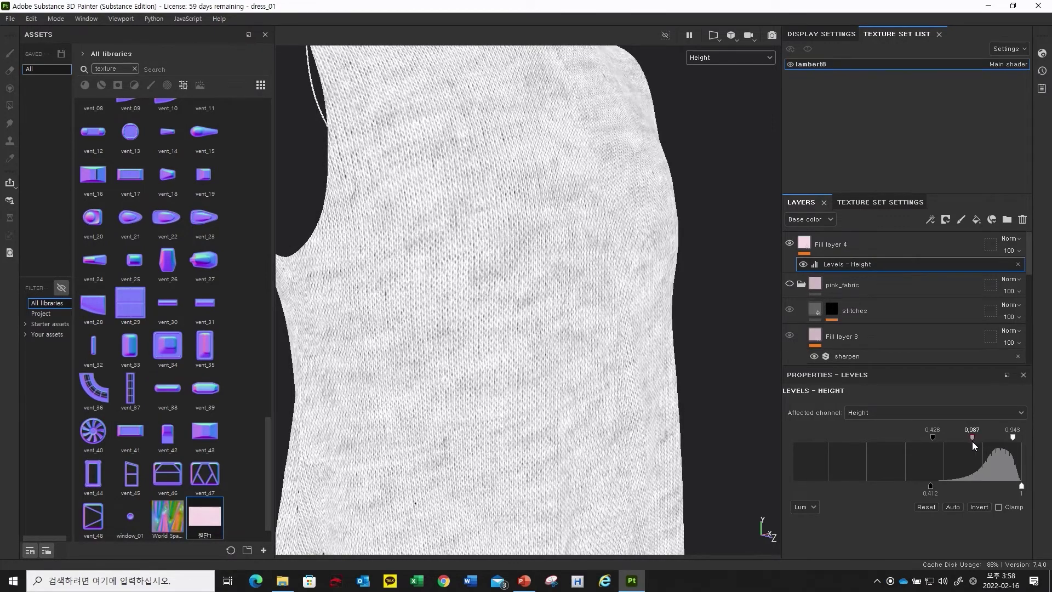
click(719, 57)
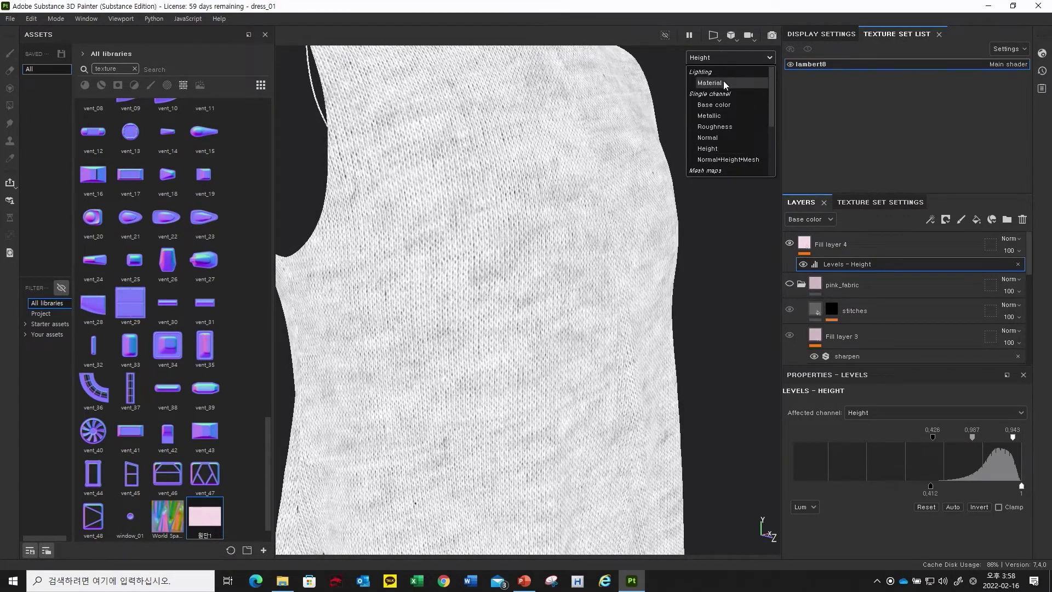
click(724, 82)
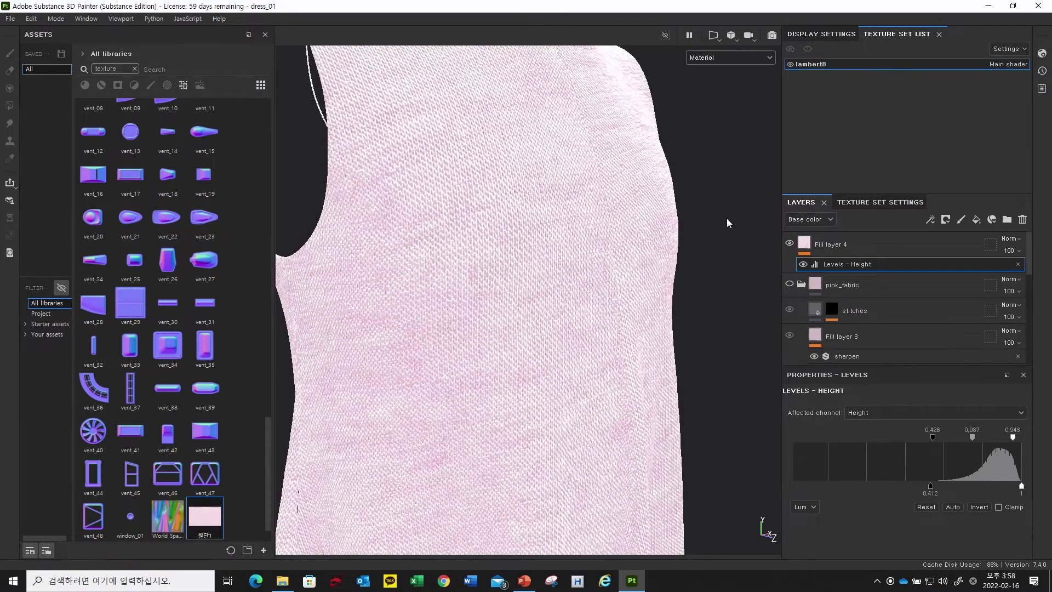
- Add a second Levels effect to Fill layer 4 and set its affected channel to Roughness
right_click(838, 264)
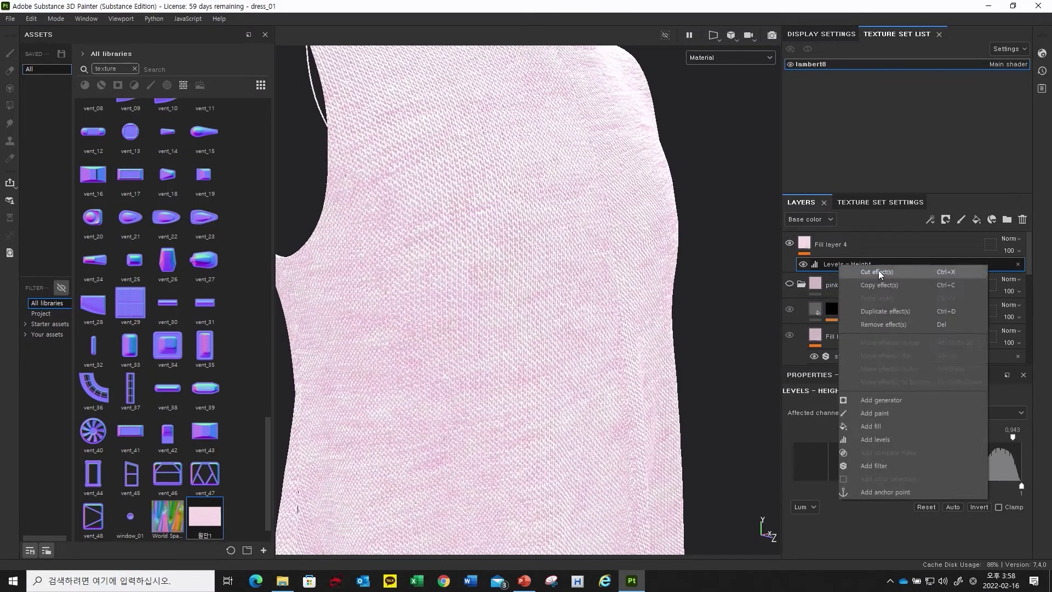
click(890, 438)
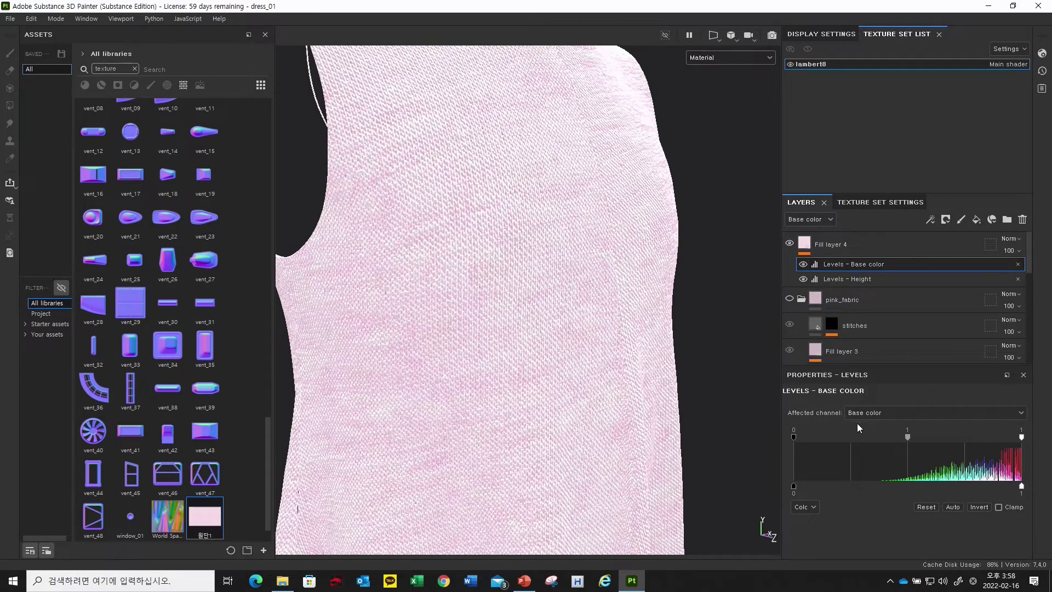
click(900, 412)
click(877, 449)
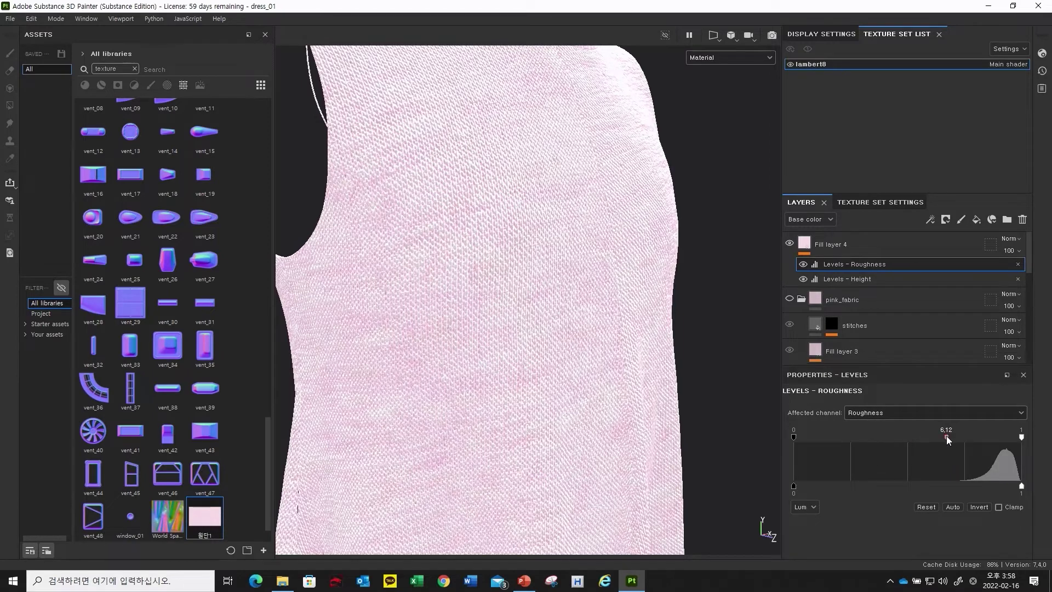
- Using the Roughness channel view, set the roughness levels to input black 0.748, midtone 5.2 and white 0.988, with output black at 0.8
mouse_move(1020, 437)
mouse_down()
mouse_move(975, 440)
mouse_move(1019, 437)
mouse_up()
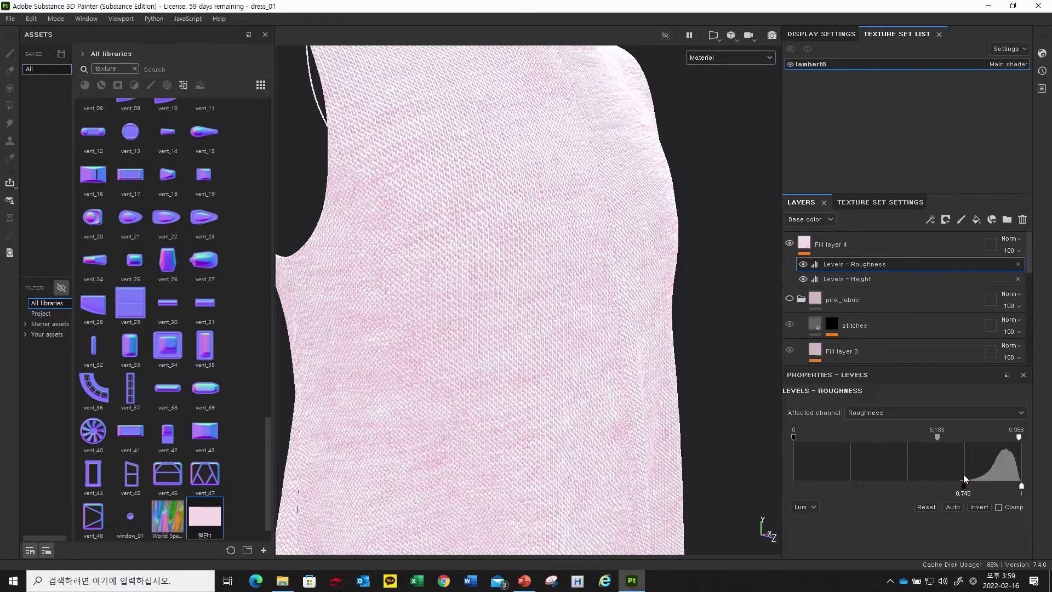
drag(795, 437, 949, 437)
drag(957, 484, 949, 486)
click(705, 58)
click(716, 126)
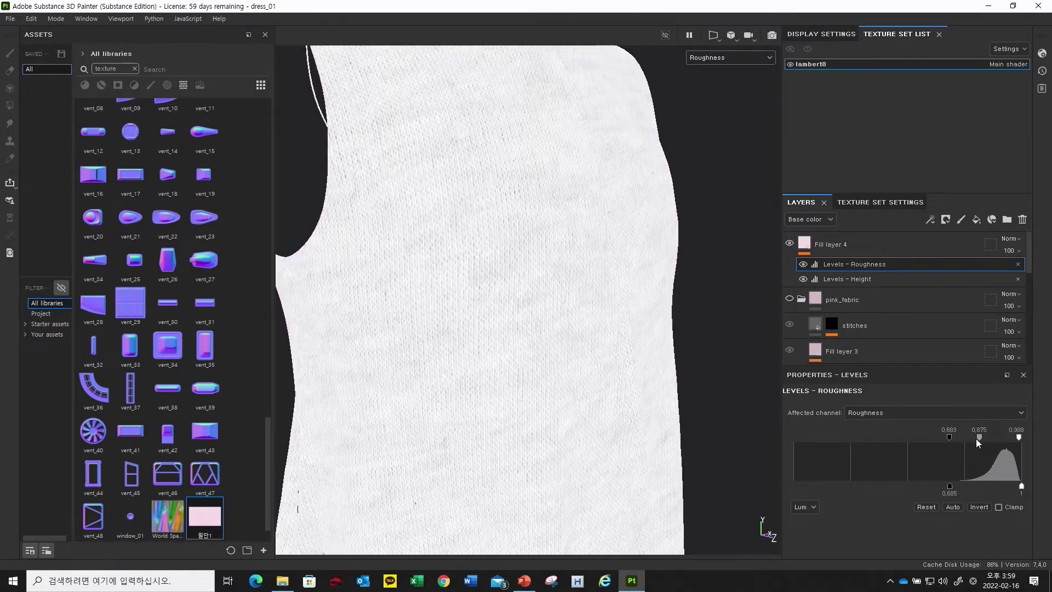
drag(984, 437, 1005, 438)
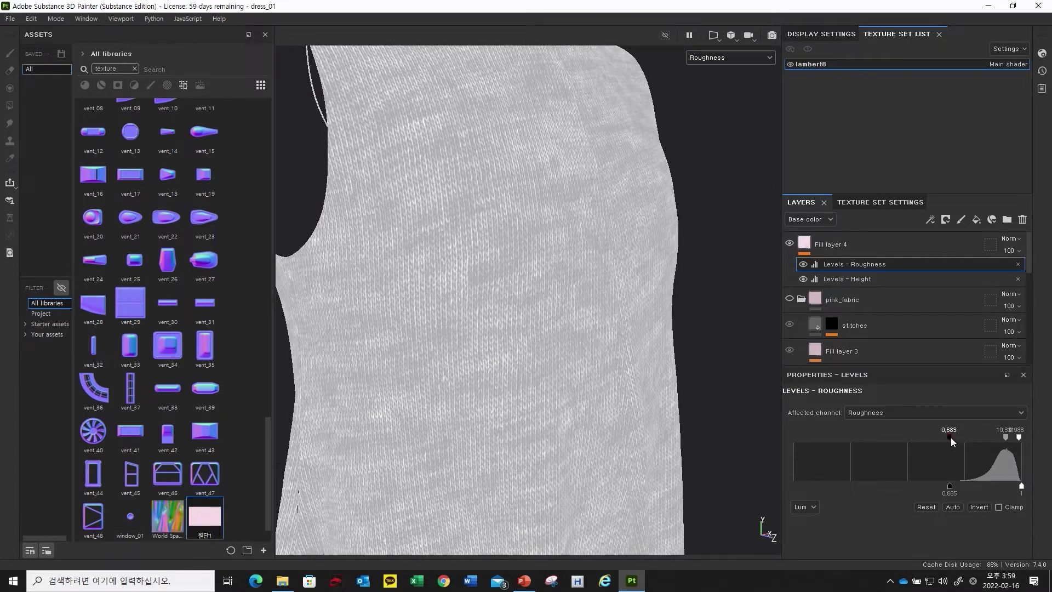
drag(952, 439, 998, 437)
drag(958, 485, 976, 484)
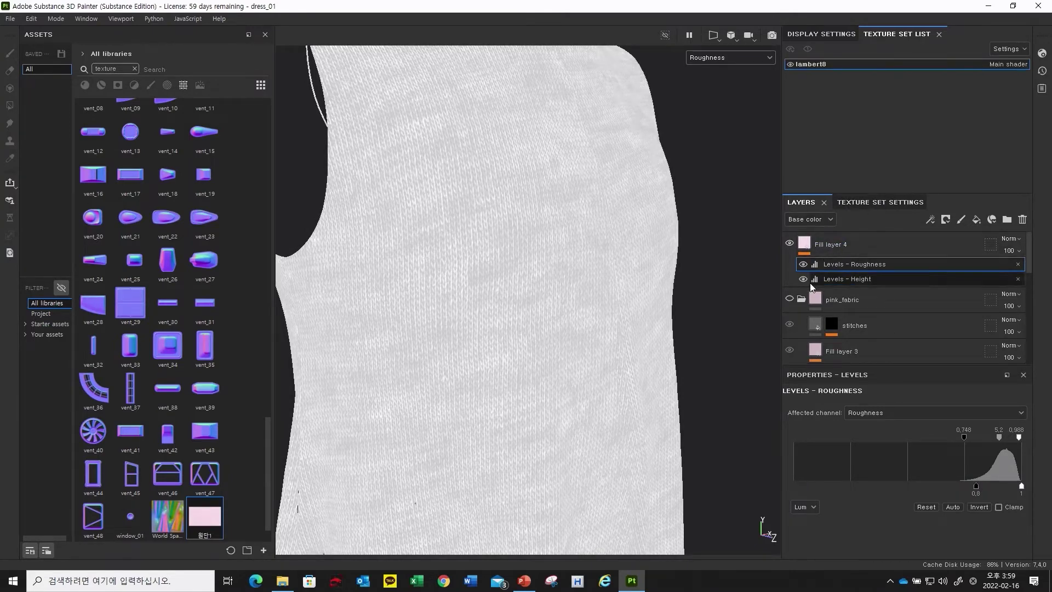
- Show the dress in the Material view and examine the knit surface from several angles and distances
click(713, 59)
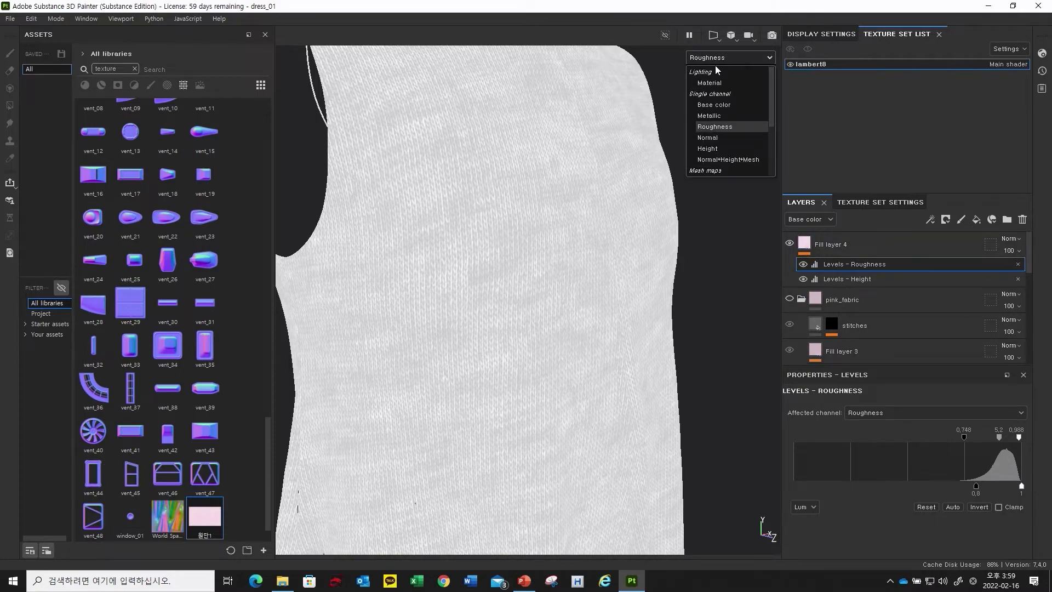
click(710, 82)
alt+drag(568, 273, 559, 315)
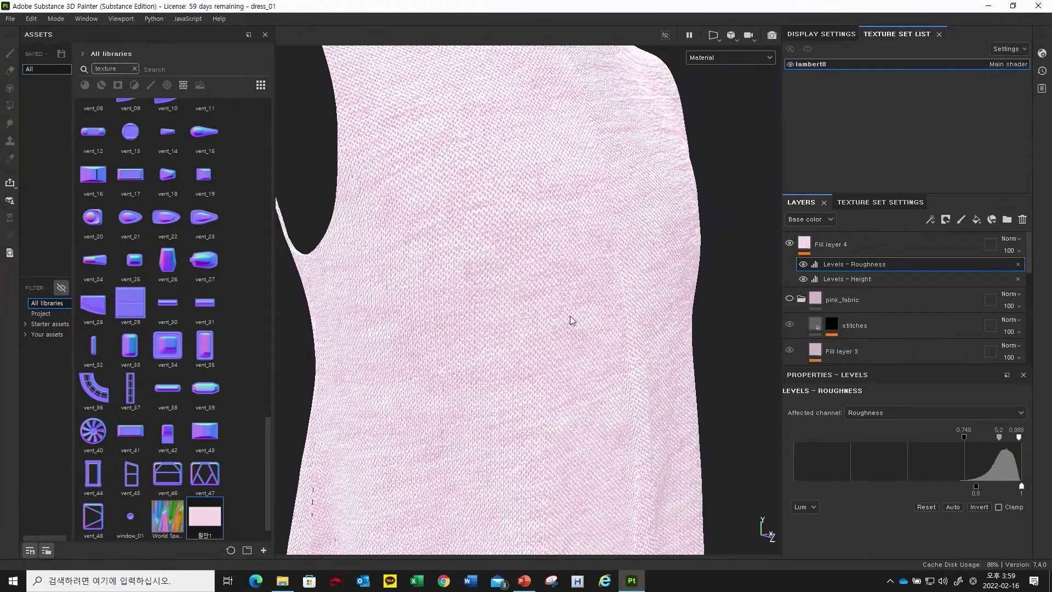
scroll(510, 291, down, 5)
alt+drag(509, 291, 583, 313)
scroll(545, 310, up, 6)
alt+drag(513, 308, 557, 347)
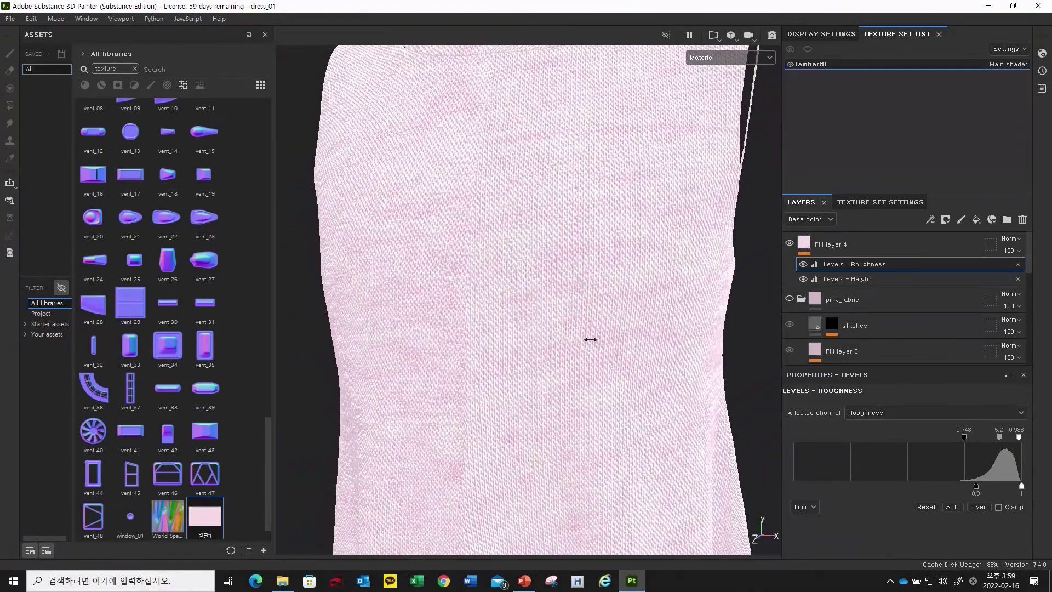
- Raise the output black of the height levels to about 0.692, compare the effect's visibility, and fine-tune the midtone and input black
click(856, 278)
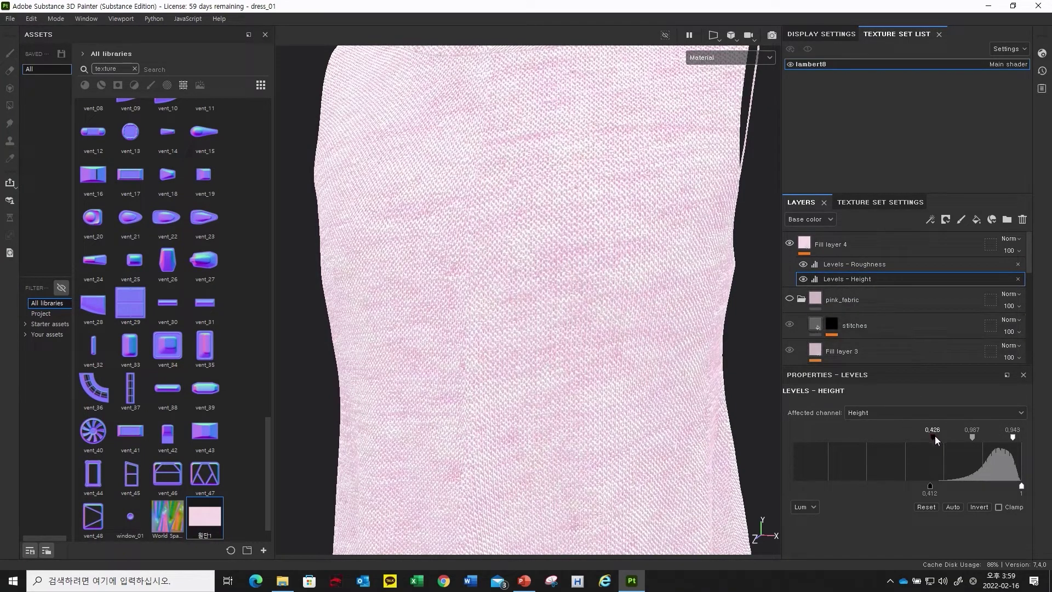
drag(930, 488, 975, 480)
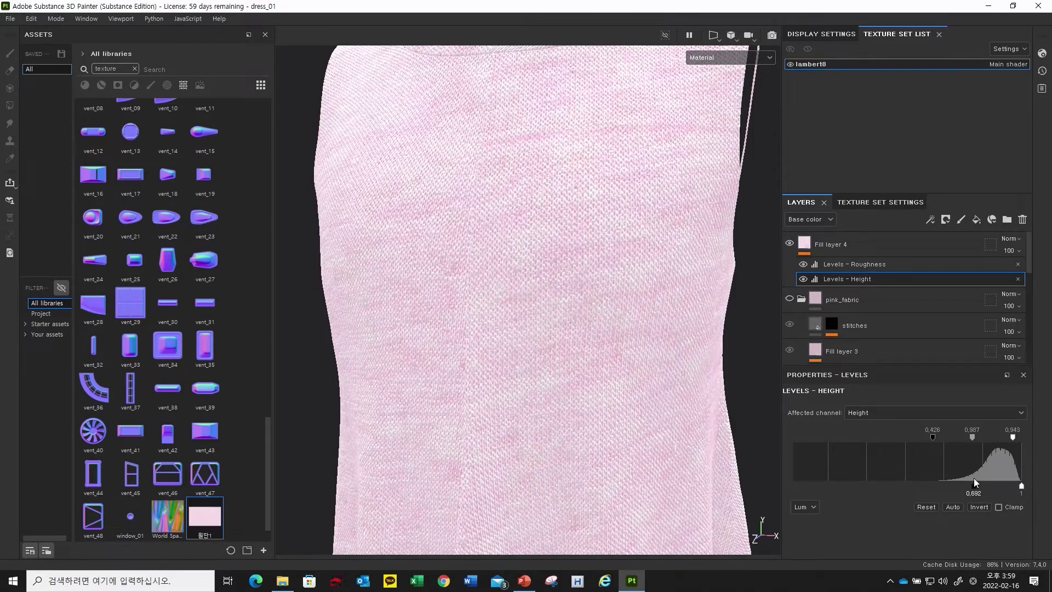
click(803, 279)
mouse_move(972, 436)
mouse_down()
mouse_move(984, 438)
mouse_move(958, 441)
mouse_move(992, 439)
mouse_move(975, 442)
mouse_up()
drag(946, 439, 947, 438)
- Set the roughness levels to input black 0.709, midtone 5.604 and white 0.995, with output black at 0.978
click(886, 265)
double_click(996, 436)
click(998, 437)
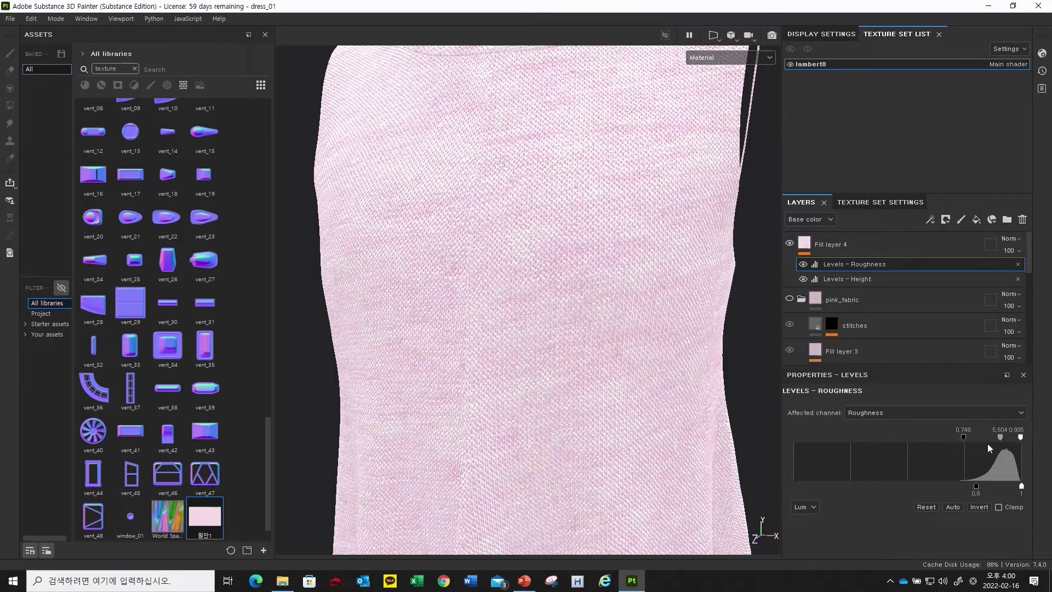
drag(960, 437, 956, 439)
drag(975, 485, 1018, 493)
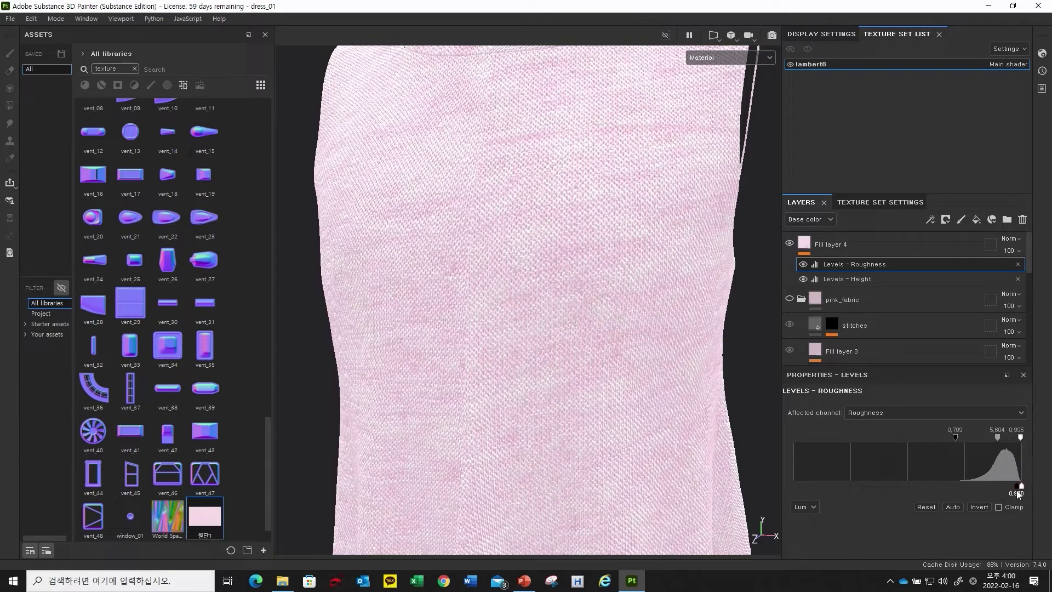
- Compare the fabric with the roughness channel of Fill layer 4 disabled and enabled, leaving it enabled
click(811, 246)
click(912, 428)
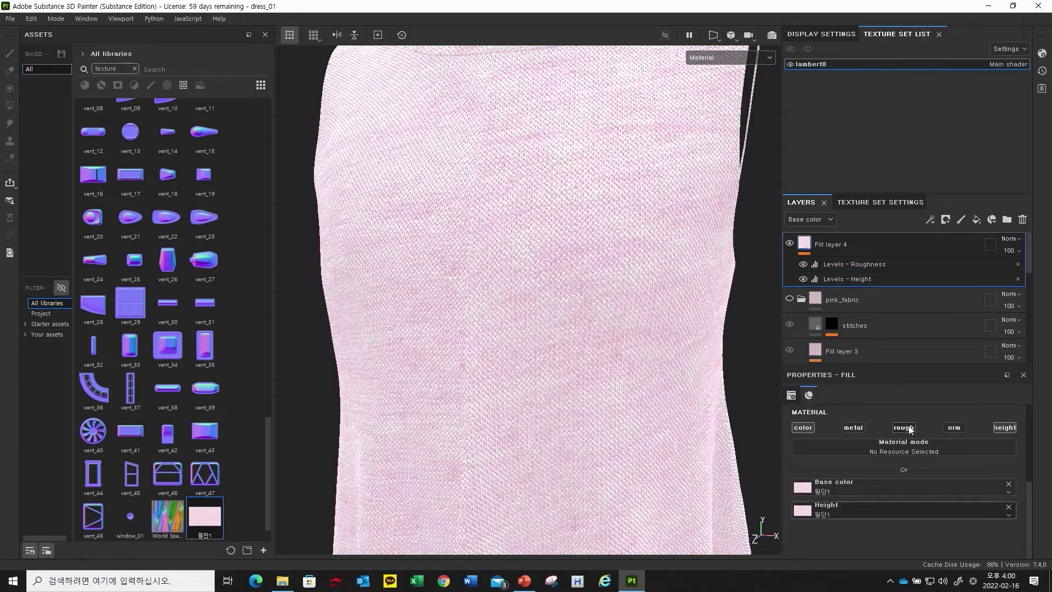
click(911, 428)
click(911, 428)
click(910, 428)
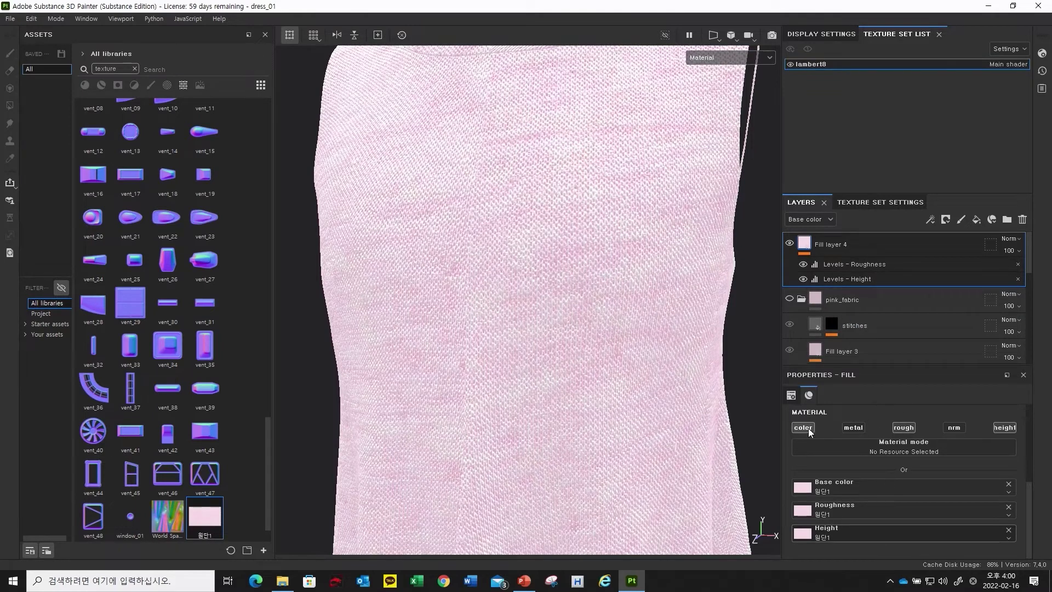
- Add an HSL Perceptive filter to Fill layer 4 with saturation 0.648 and lightness 0.413
click(857, 263)
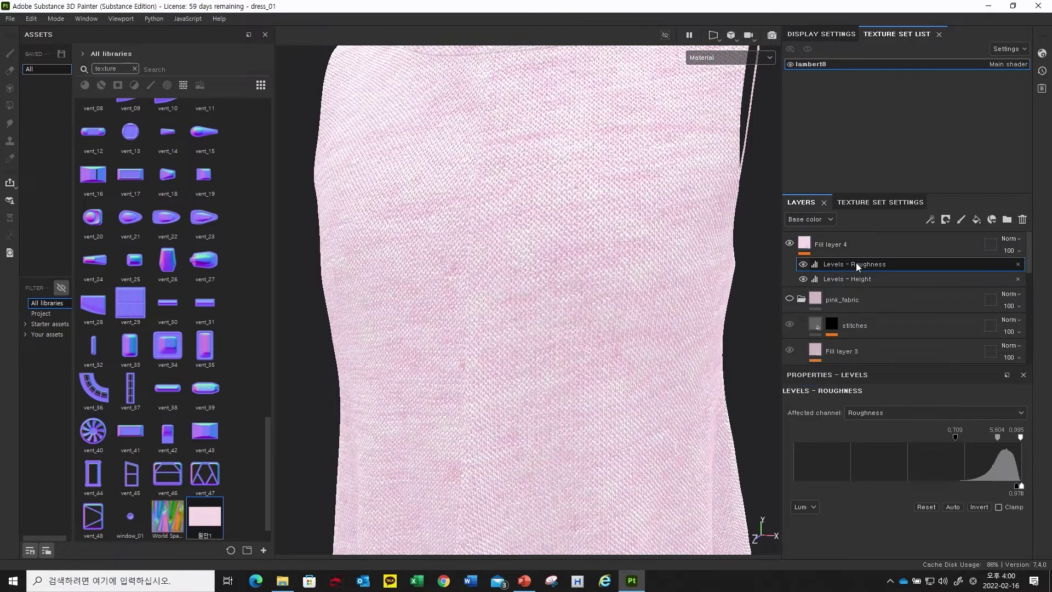
right_click(857, 264)
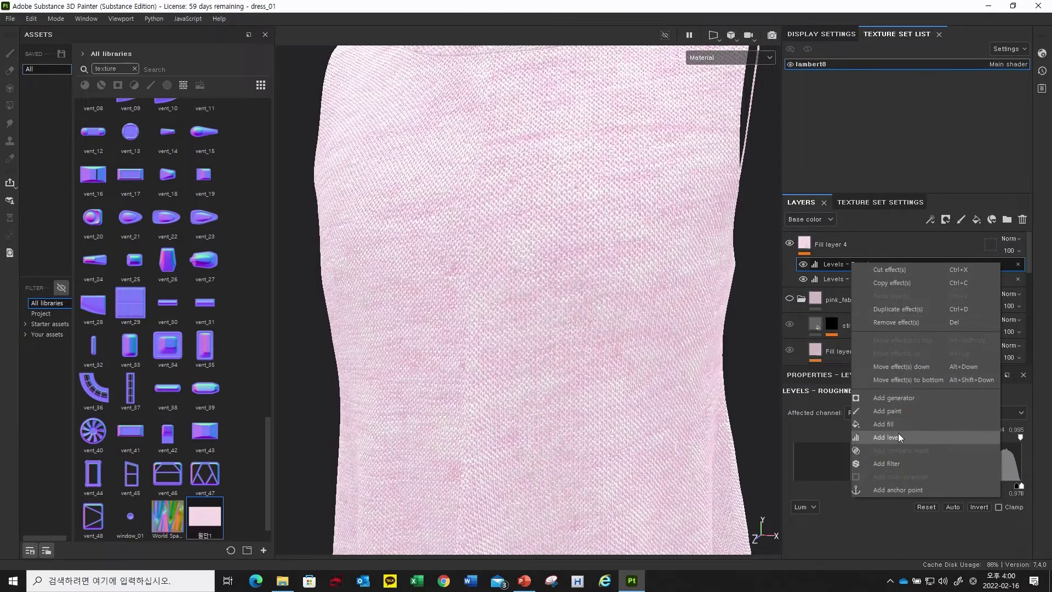
click(901, 464)
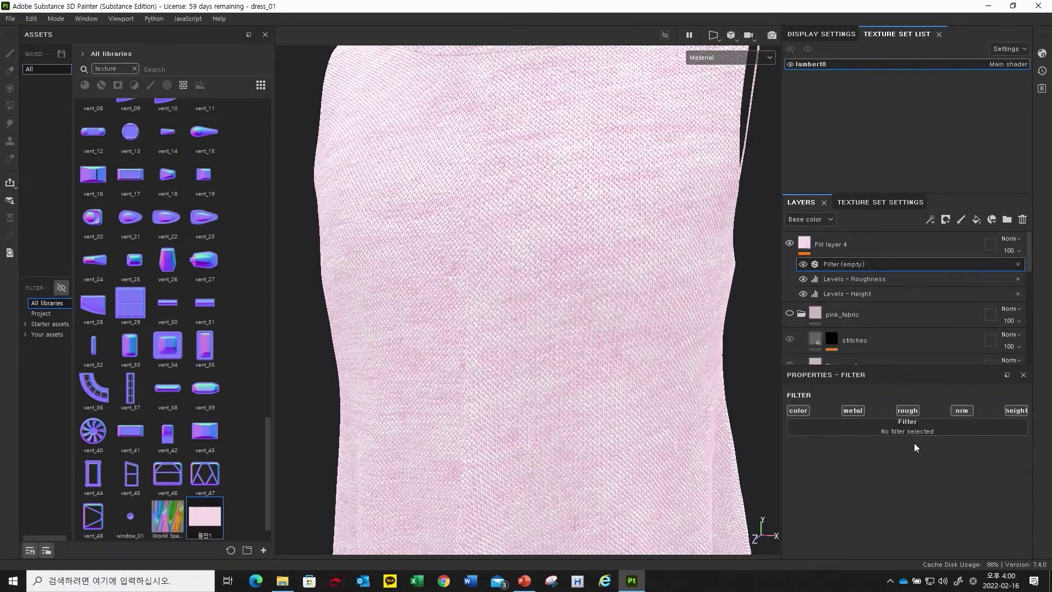
click(918, 425)
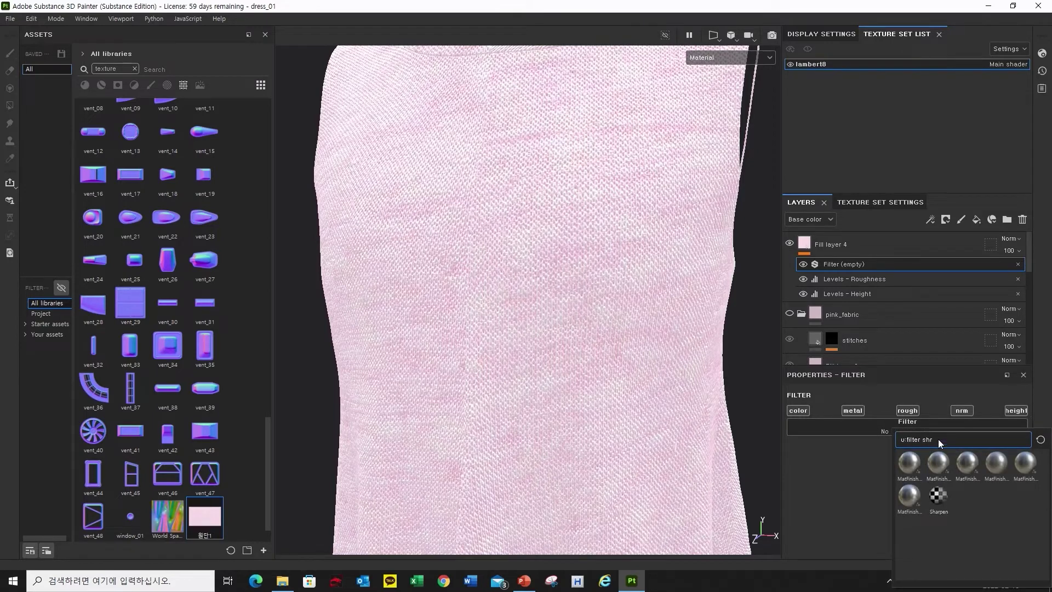
key(BackSpace)
key(BackSpace)
key(BackSpace)
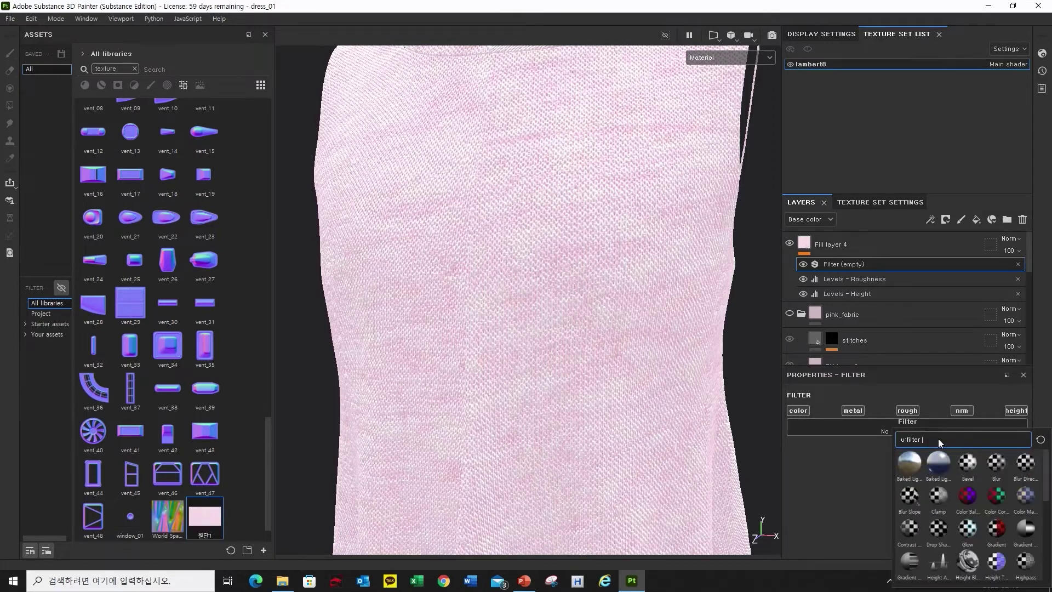
text(hs)
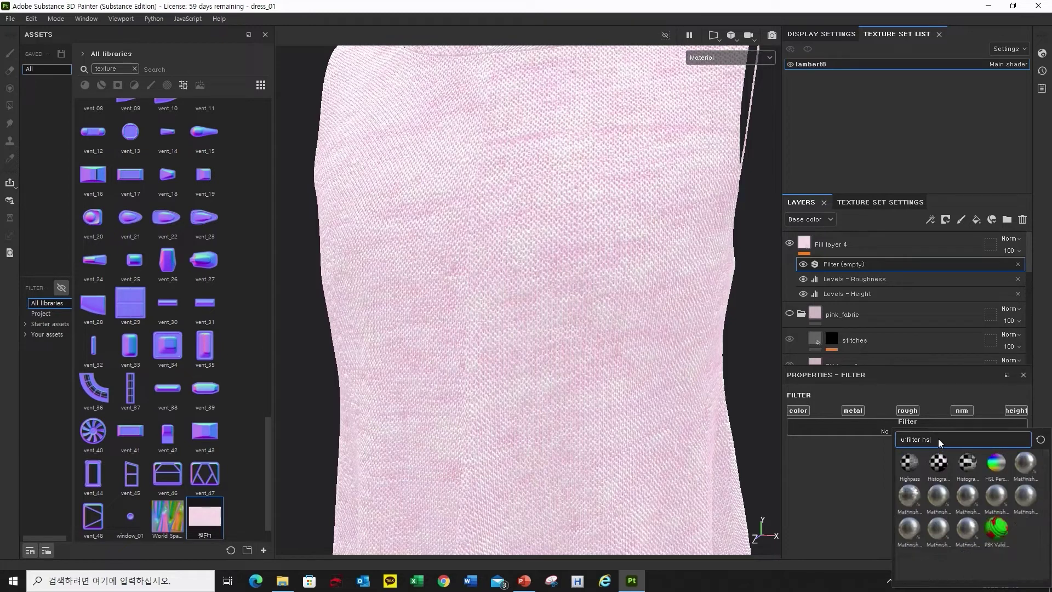
click(993, 469)
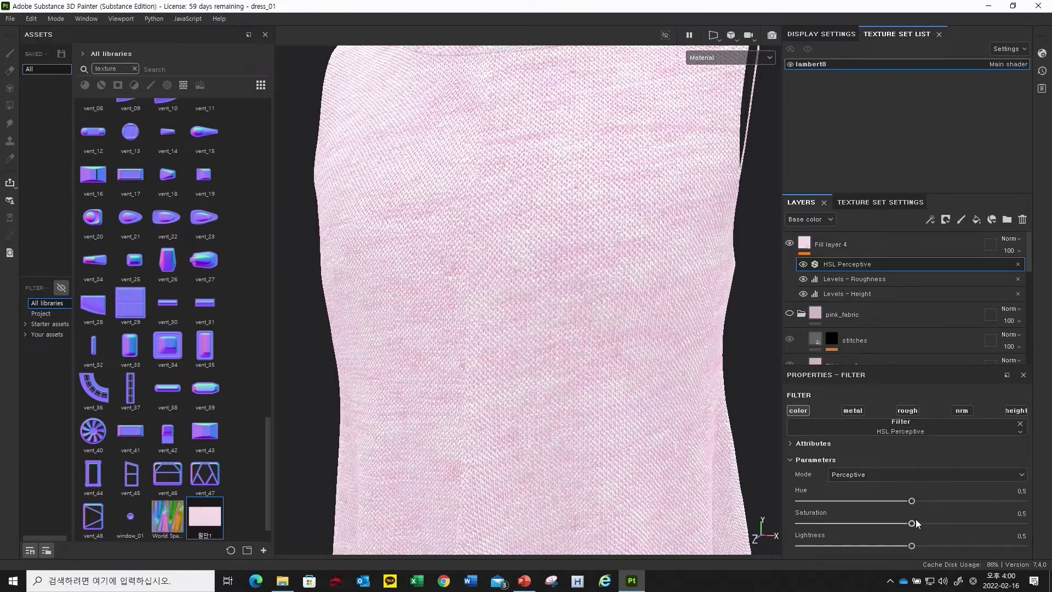
drag(912, 524, 889, 547)
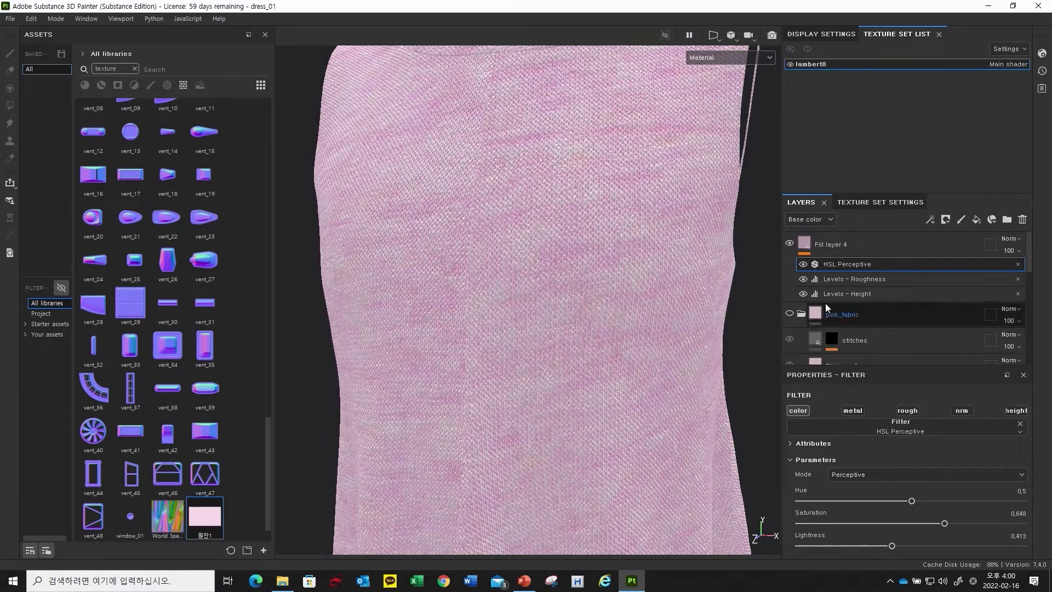
- Lower the output black of the roughness levels to 0.817 and try other output white and midtone positions while checking the dress's side
click(849, 280)
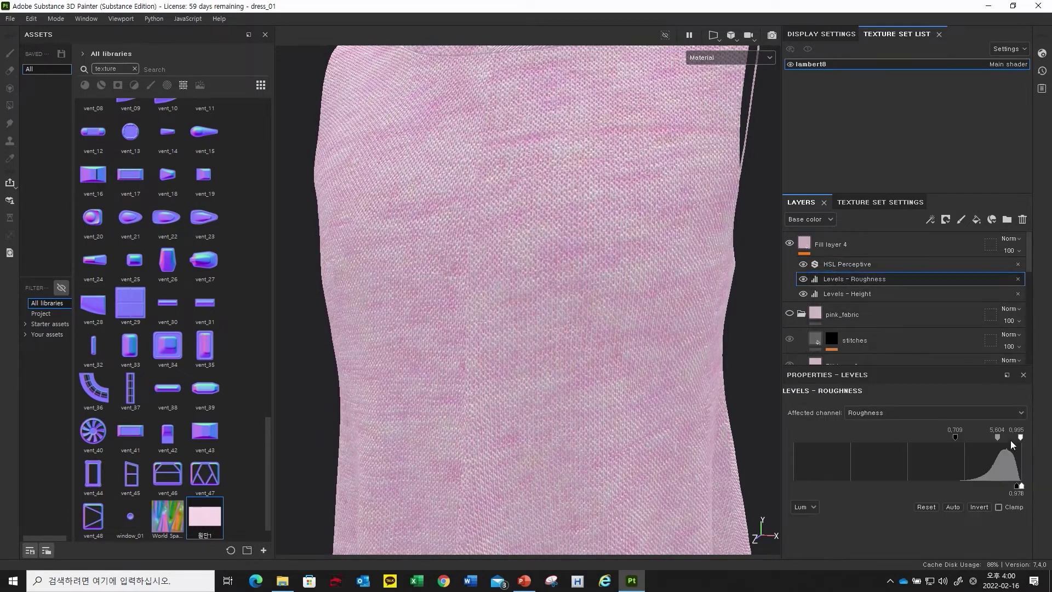
drag(1012, 488, 1006, 490)
alt+right_drag(552, 303, 484, 286)
alt+drag(443, 296, 481, 298)
alt+right_drag(480, 298, 458, 294)
alt+middle_drag(459, 294, 467, 298)
alt+right_drag(467, 299, 446, 308)
alt+middle_drag(446, 308, 461, 334)
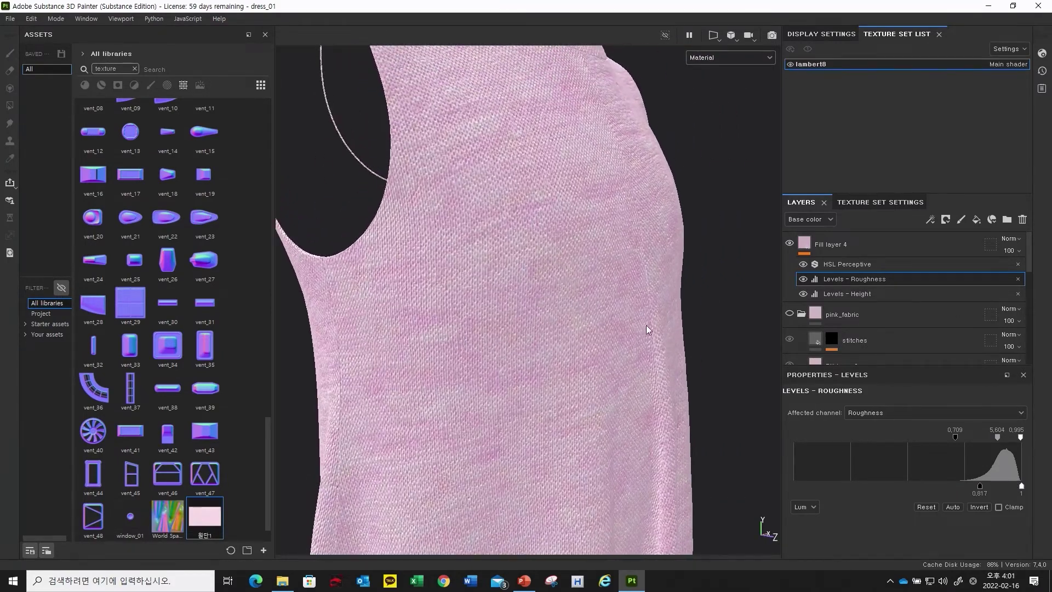
drag(1022, 486, 1006, 488)
drag(992, 439, 1006, 439)
- Lower the height levels' input white to 0.589 and bring the midtone close to the input black, with a higher output black
click(856, 293)
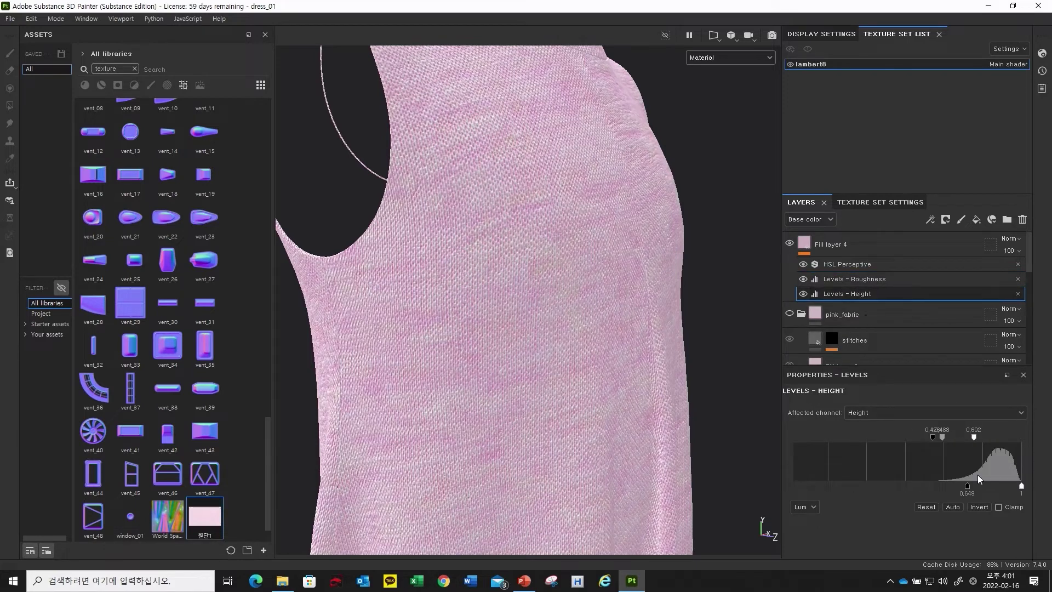
mouse_move(946, 439)
mouse_down()
mouse_move(968, 438)
mouse_move(942, 440)
mouse_up()
drag(940, 436, 936, 438)
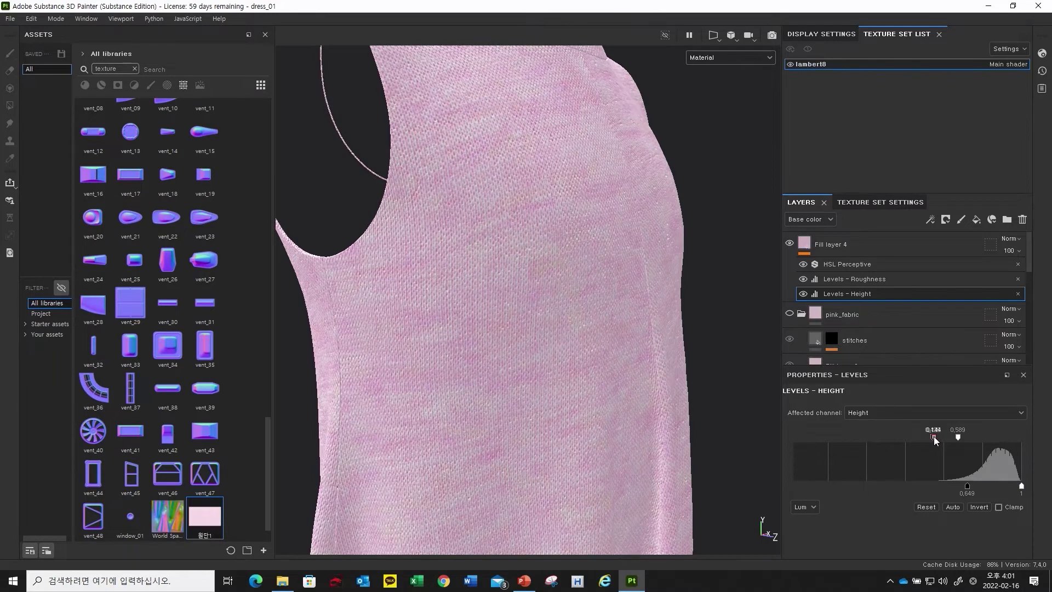
mouse_move(971, 485)
mouse_down()
mouse_move(949, 489)
mouse_move(984, 486)
mouse_up()
scroll(526, 323, down, 4)
scroll(637, 357, up, 6)
alt+drag(638, 359, 507, 388)
- Readjust the midtone and input black of the roughness levels and check the result on the front of the dress
click(833, 278)
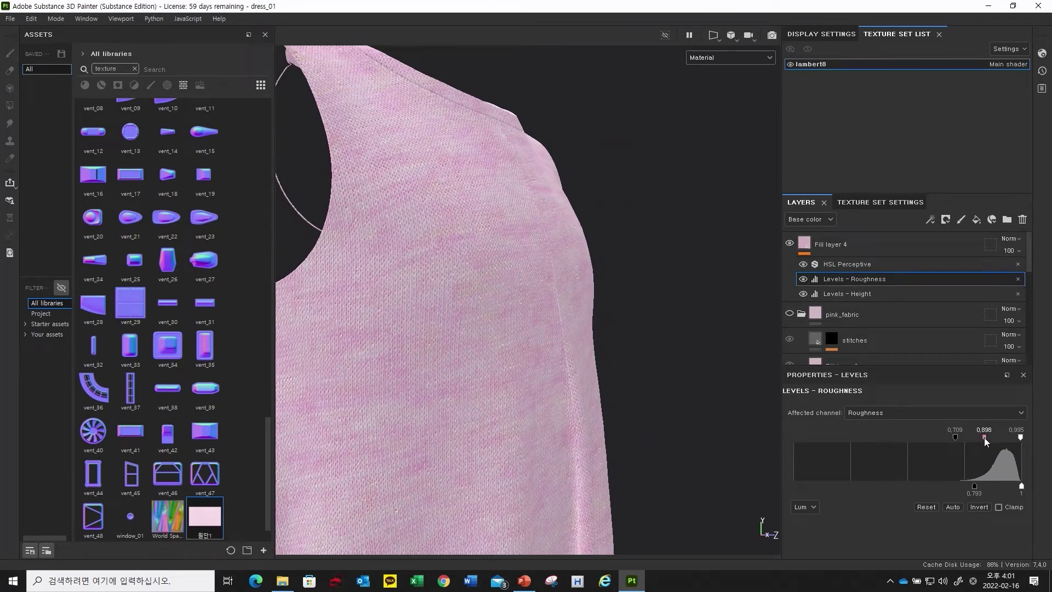
drag(956, 437, 992, 445)
alt+drag(608, 304, 629, 345)
scroll(629, 345, down, 2)
mouse_move(630, 344)
shift+right_down()
mouse_move(639, 341)
mouse_move(619, 344)
shift+right_up()
alt+drag(618, 343, 657, 362)
- Set the UV scale of Fill layer 4 to 5.39 to make the knit pattern finer
click(846, 248)
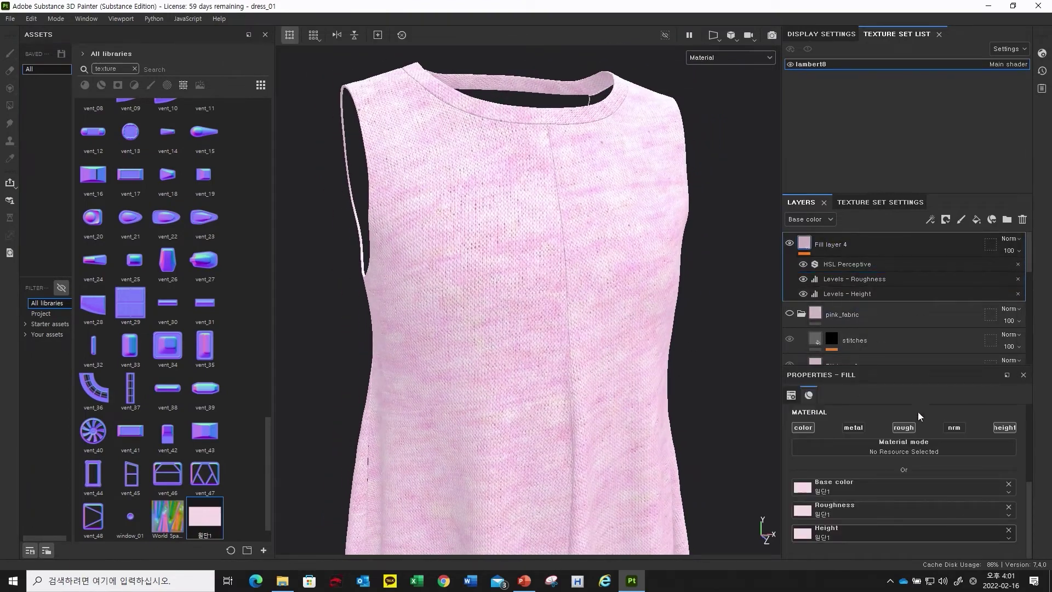
scroll(869, 462, up, 2)
scroll(864, 454, up, 1)
drag(880, 451, 882, 451)
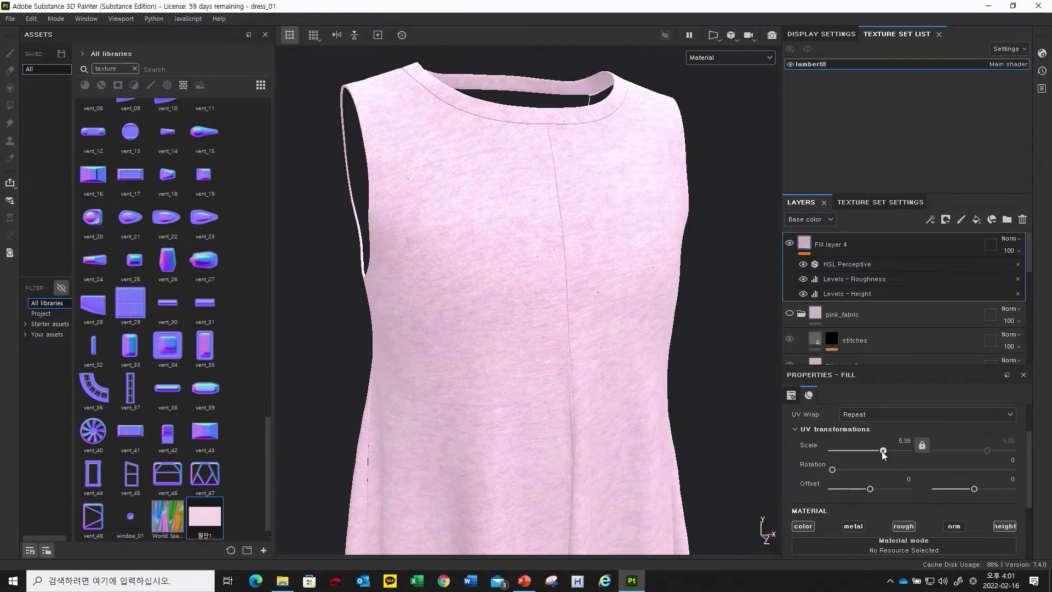
- Compare the dress with and without the HSL Perceptive, Levels - Roughness and Levels - Height effects of Fill layer 4
click(803, 279)
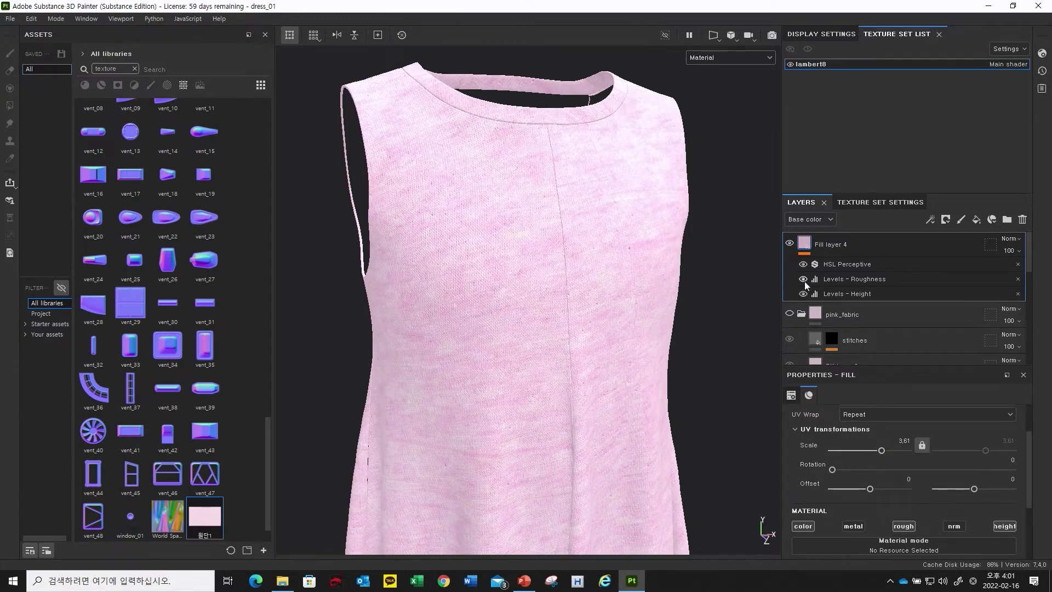
click(803, 294)
click(804, 265)
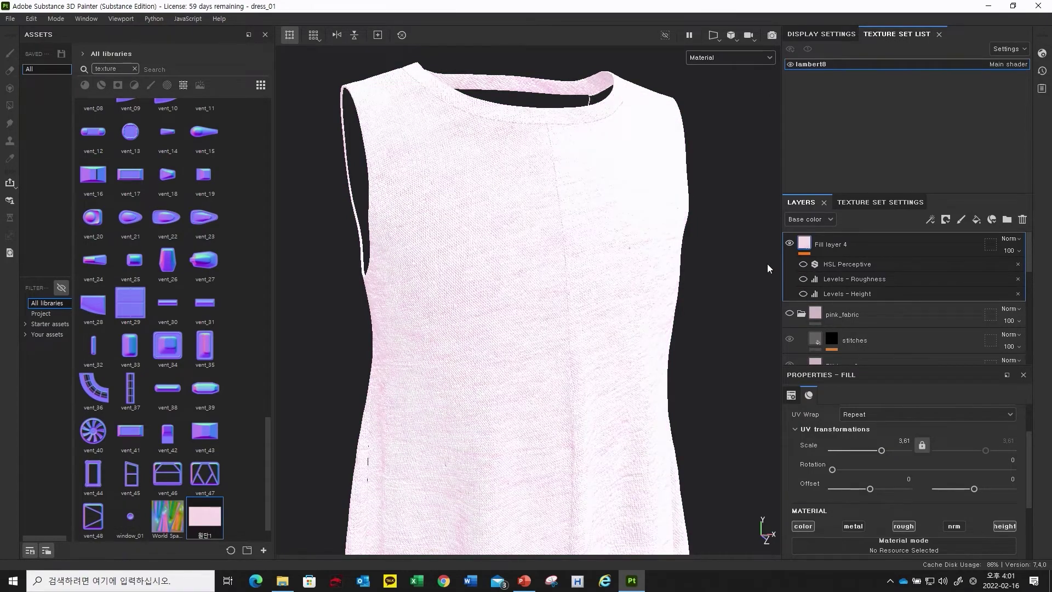
click(803, 264)
click(804, 279)
click(804, 294)
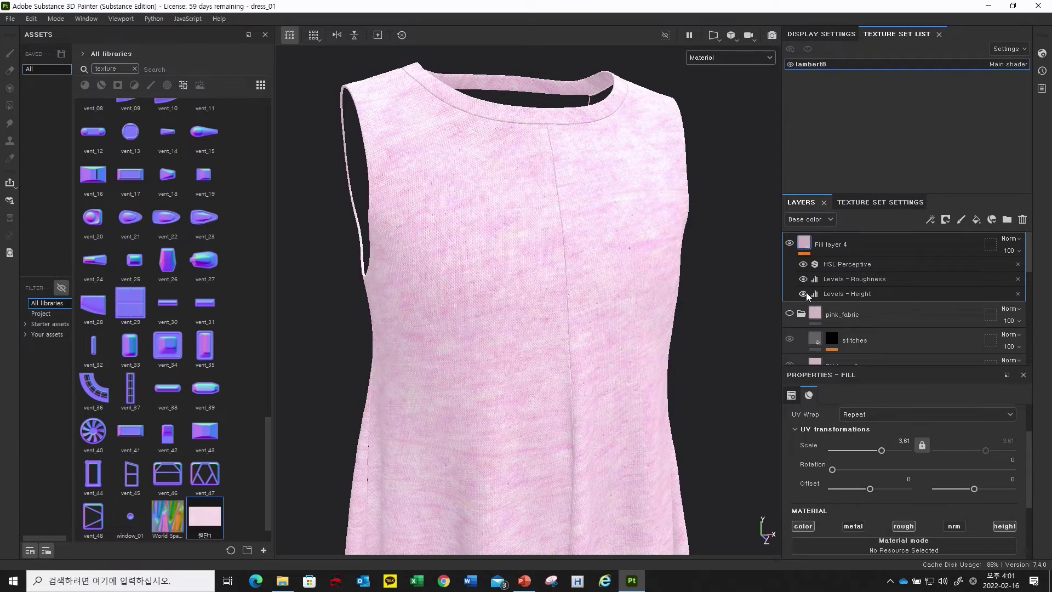
- Try removing the fabric image from the Roughness and Height channels of Fill layer 4 and check the dress front
scroll(842, 430, down, 1)
scroll(853, 453, down, 1)
alt+drag(570, 277, 547, 335)
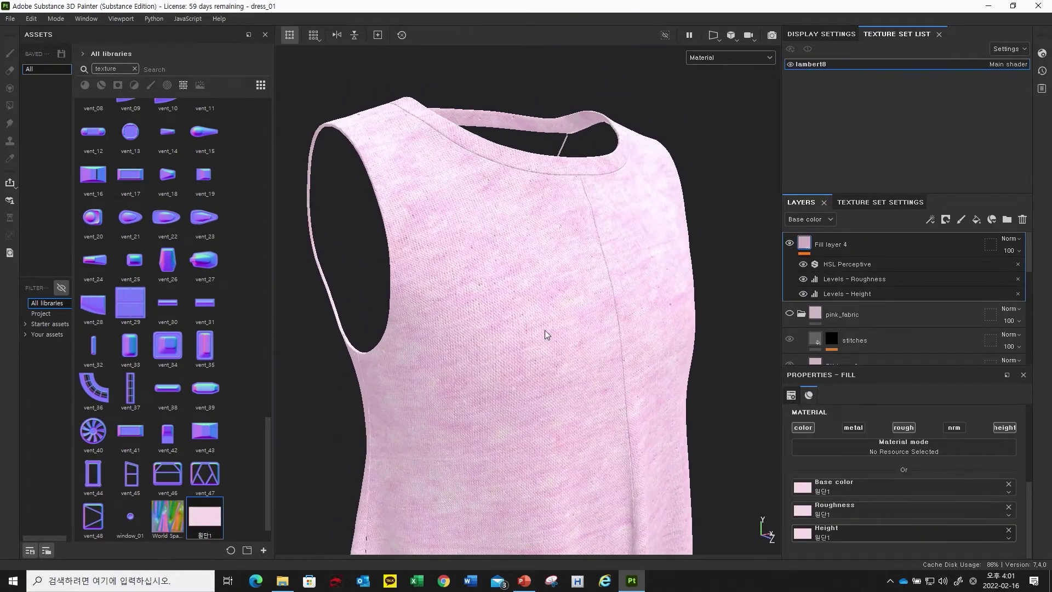
click(1009, 508)
alt+drag(559, 359, 593, 377)
shift+right_drag(593, 378, 582, 367)
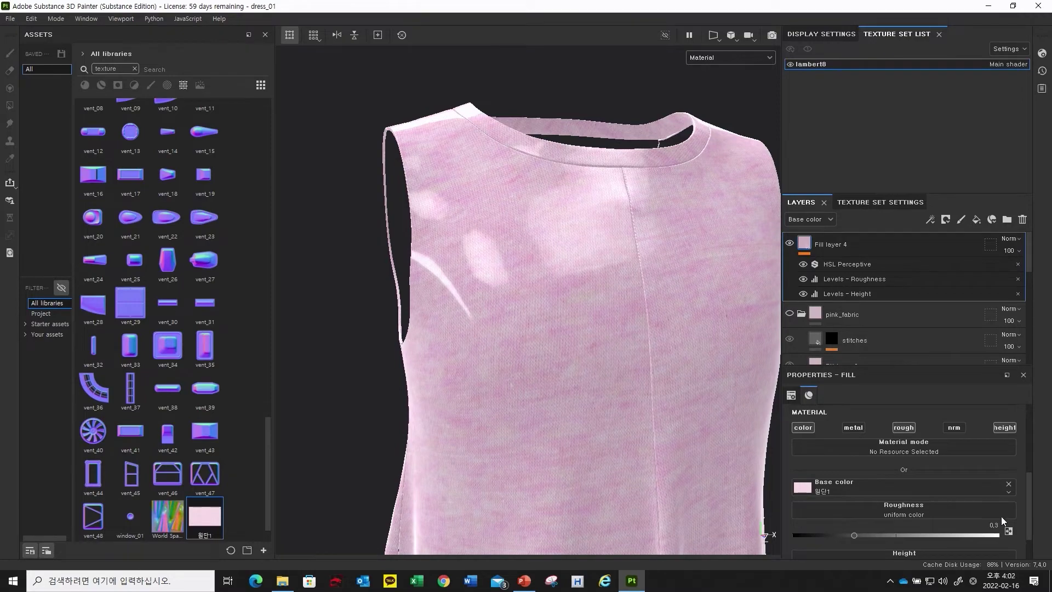
scroll(938, 513, down, 2)
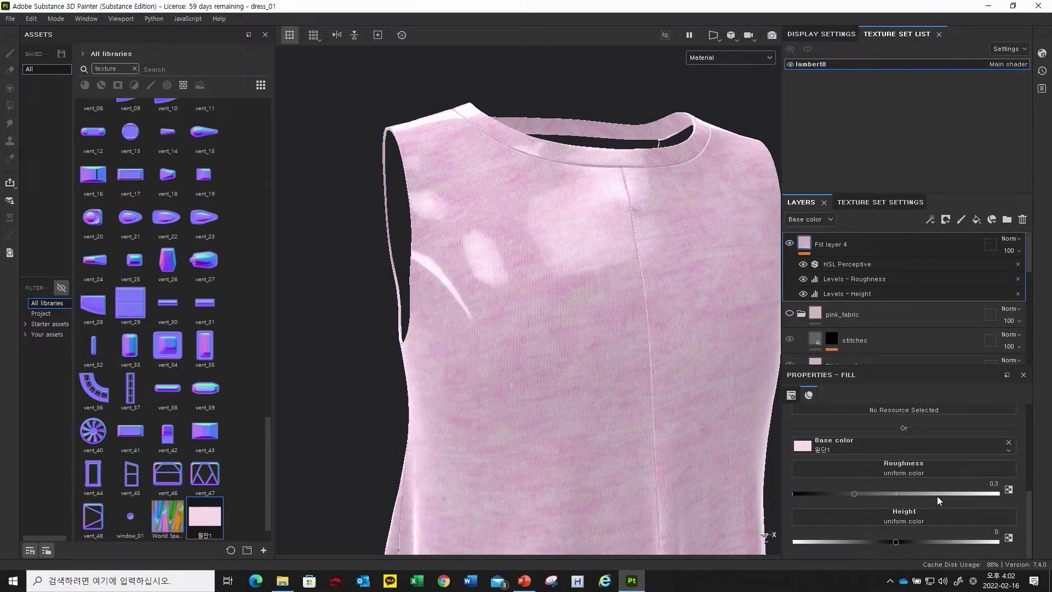
- Undo the removal of the roughness and height images and switch both Levels effects of Fill layer 4 back on
key(ctrl+z)
key(ctrl+z)
key(ctrl+z)
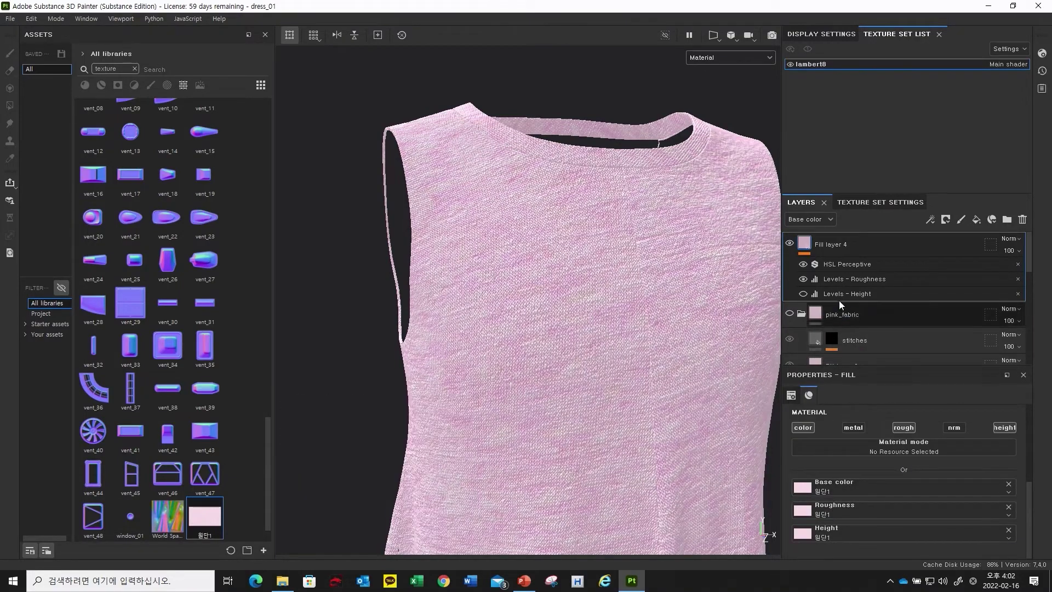
click(803, 279)
click(803, 293)
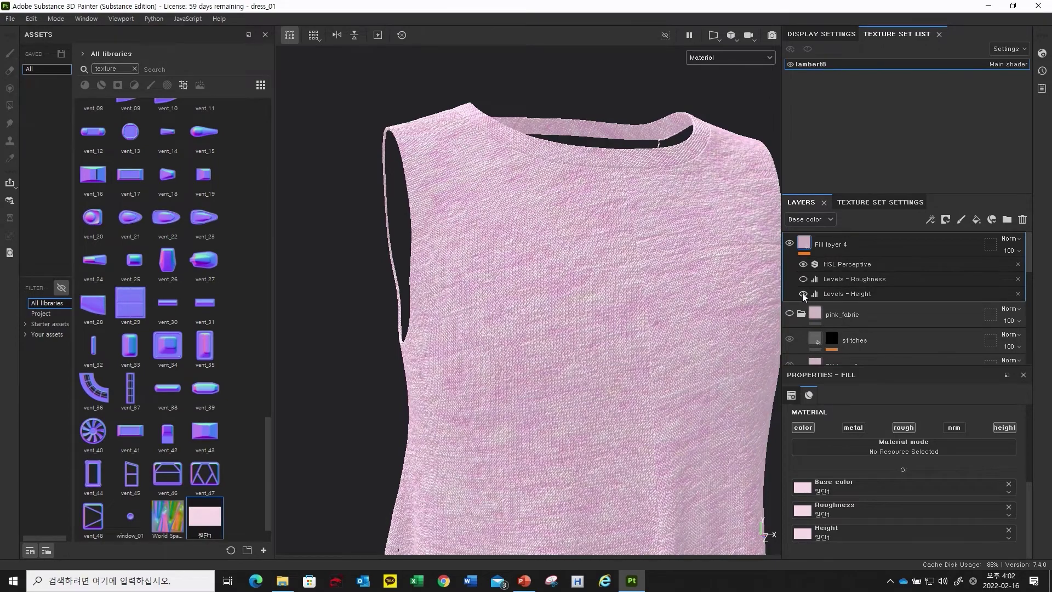
click(804, 279)
- Display only the Height channel in the viewport and inspect it on the side of the dress
alt+drag(577, 321, 481, 395)
alt+right_drag(481, 390, 675, 160)
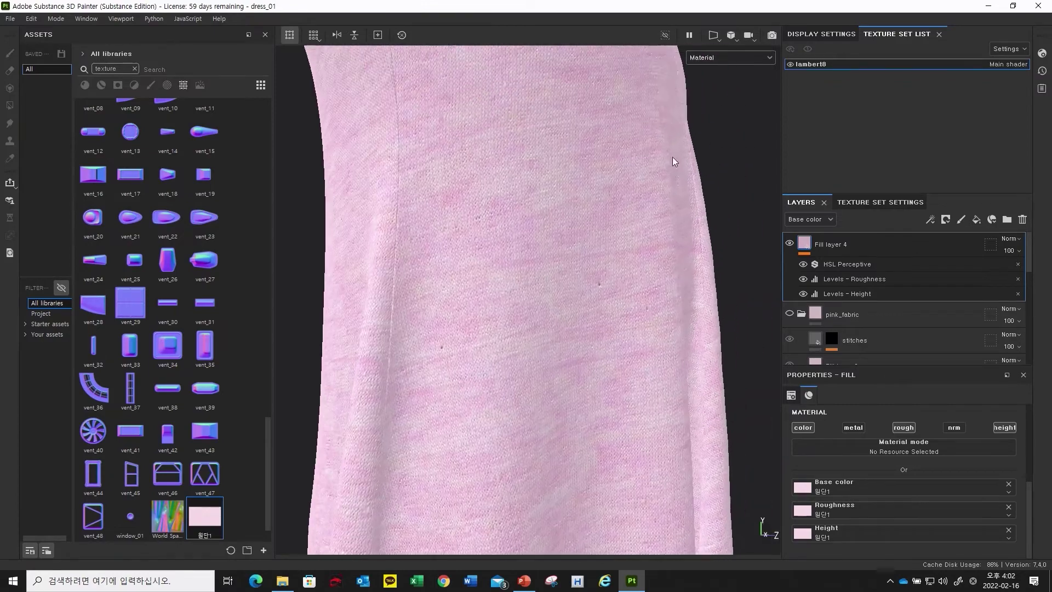
click(729, 57)
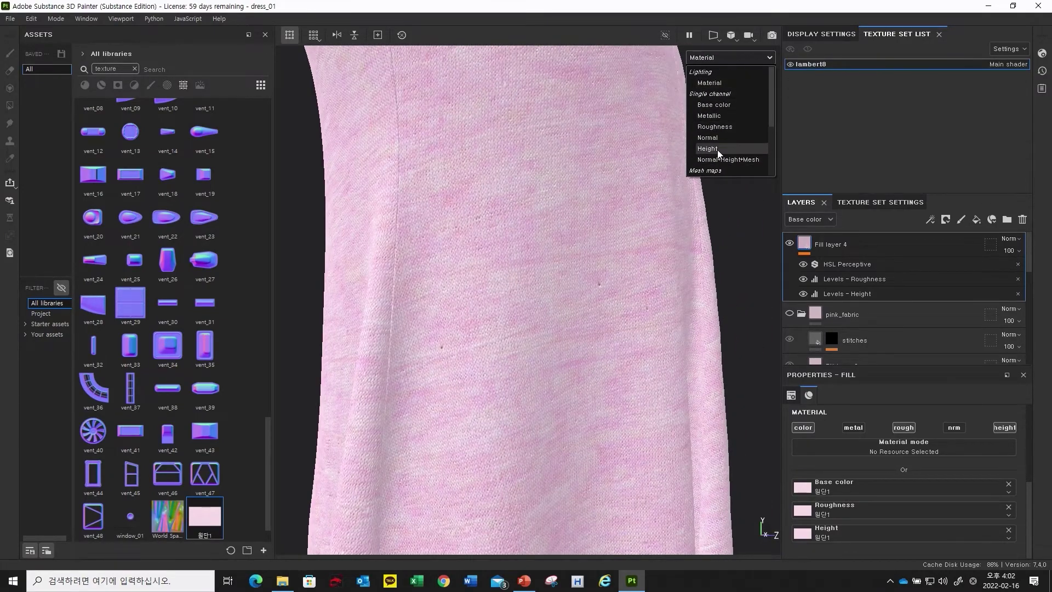
click(719, 153)
click(722, 58)
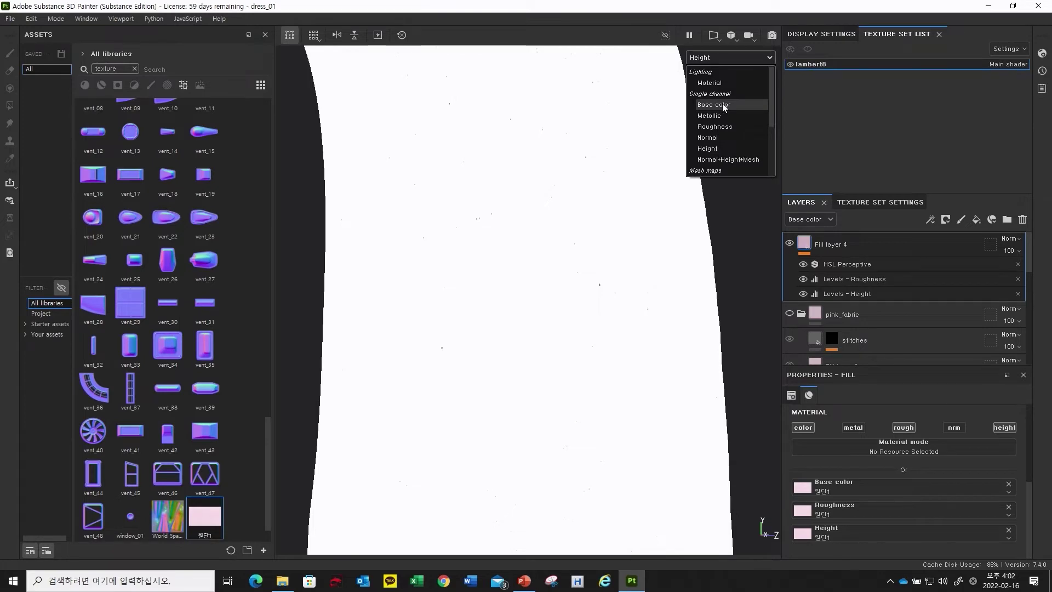
click(863, 278)
click(855, 244)
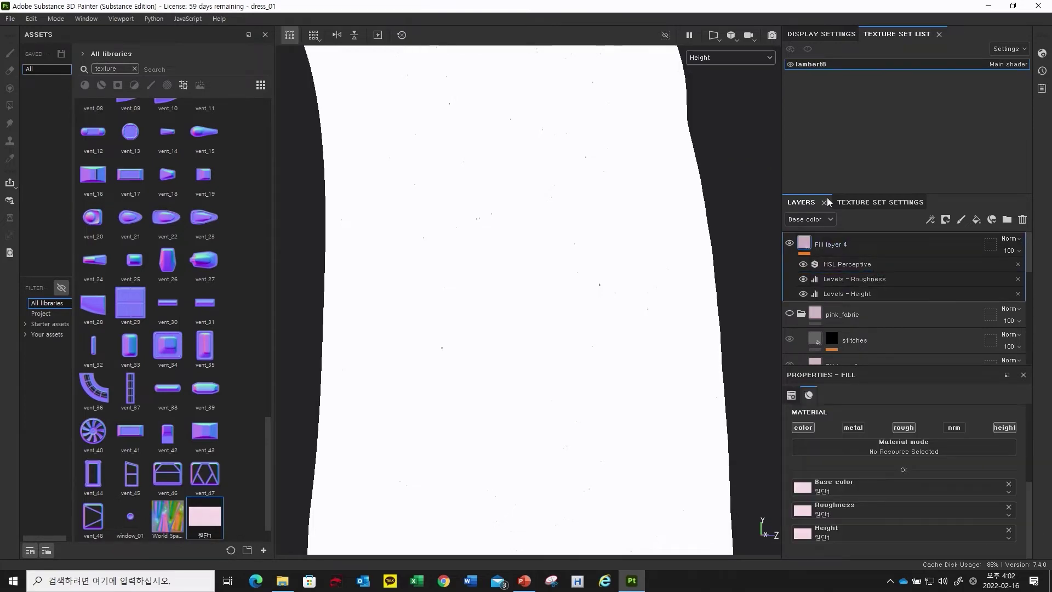
click(740, 57)
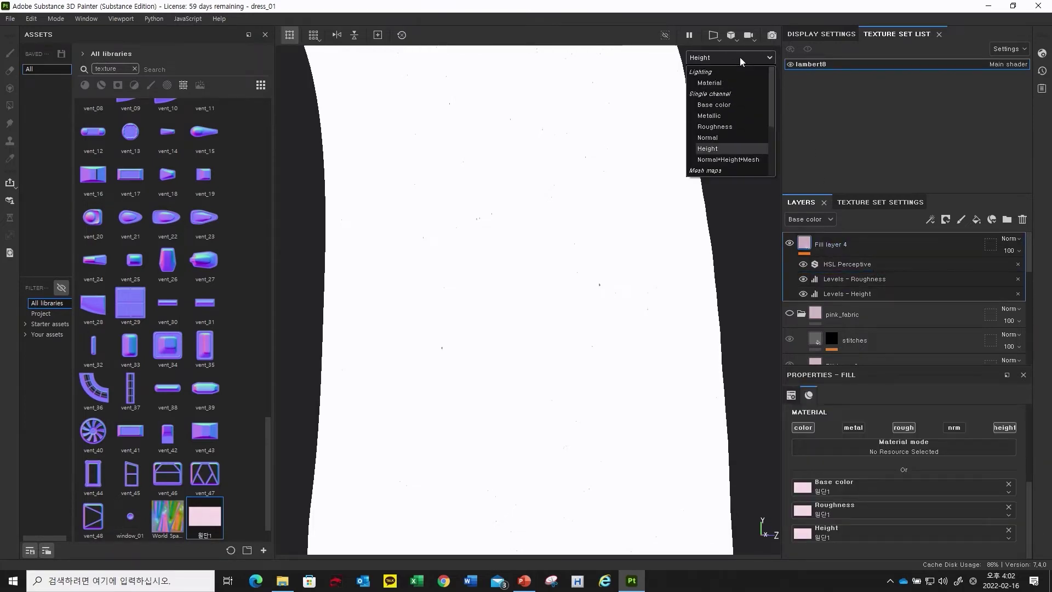
click(738, 159)
- Cycle through the single-channel views of the dress, ending on Base color
alt+drag(739, 157, 603, 193)
alt+right_drag(603, 193, 727, 376)
alt+drag(728, 377, 639, 352)
key(c)
key(c)
key(c)
key(c)
key(c)
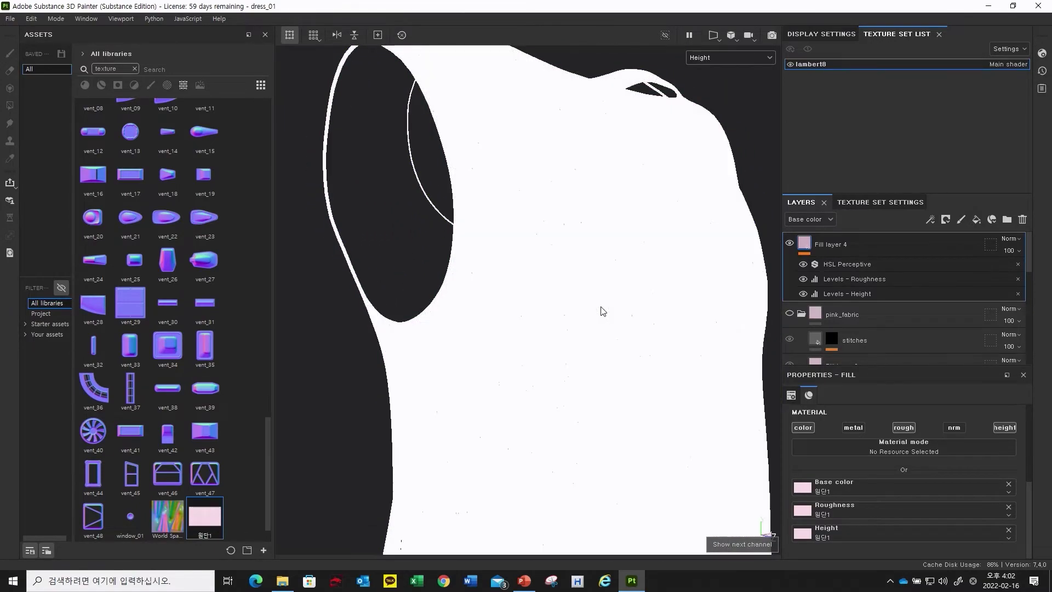
key(c)
key(c)
alt+drag(607, 329, 570, 353)
- Switch to the PowerPoint presentation and look over the slides that follow the Level texturing slide
key(alt+Tab)
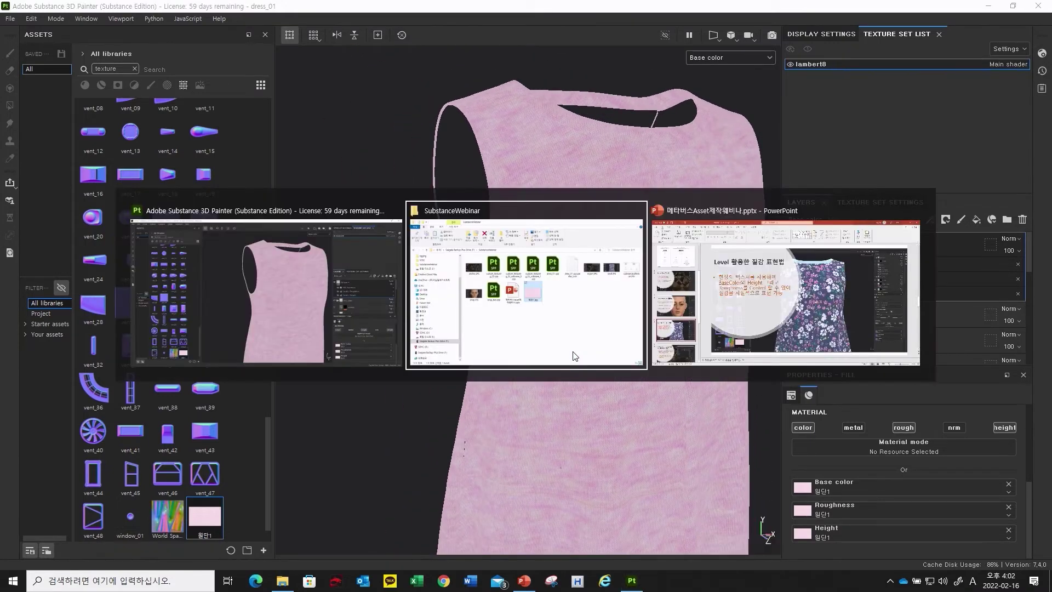
key(alt+Tab)
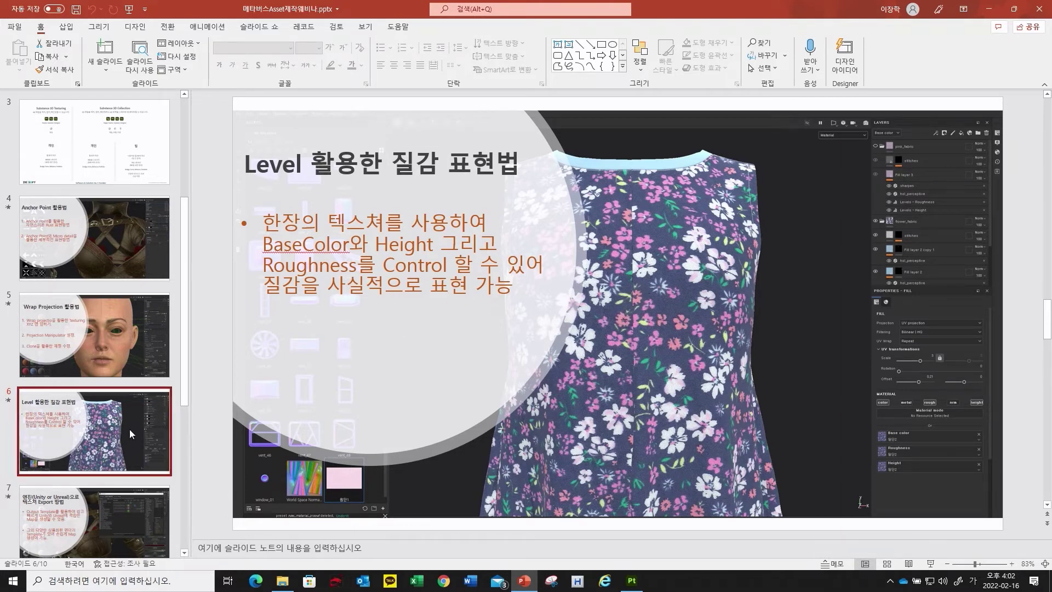
scroll(130, 429, down, 3)
scroll(110, 383, down, 2)
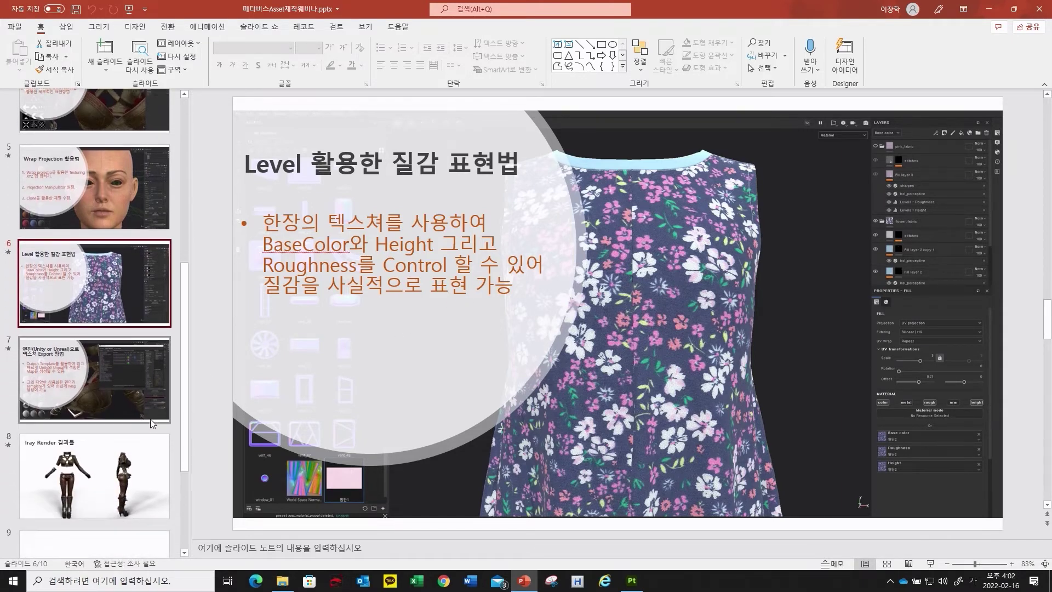
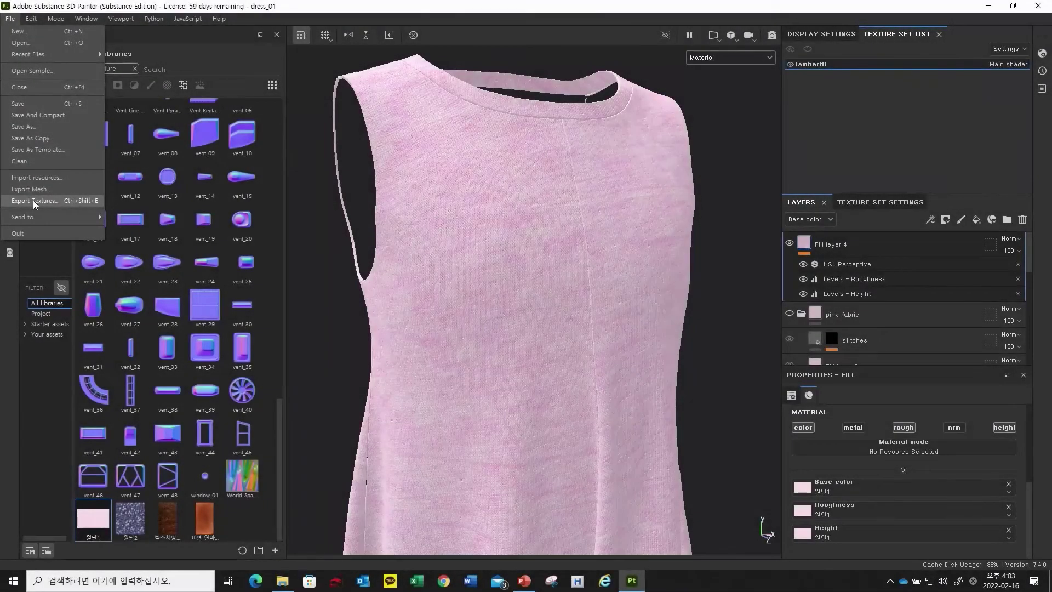
- Open the texture export and review the output maps of the Arnold, Corona, CryEngine and KeyShot 9+ templates
click(54, 203)
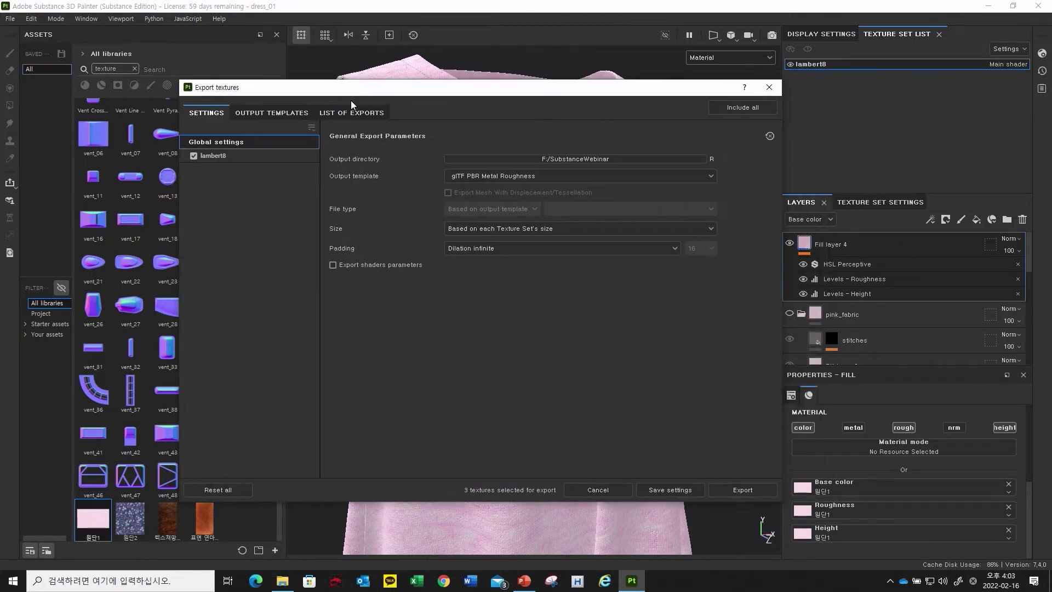
click(272, 112)
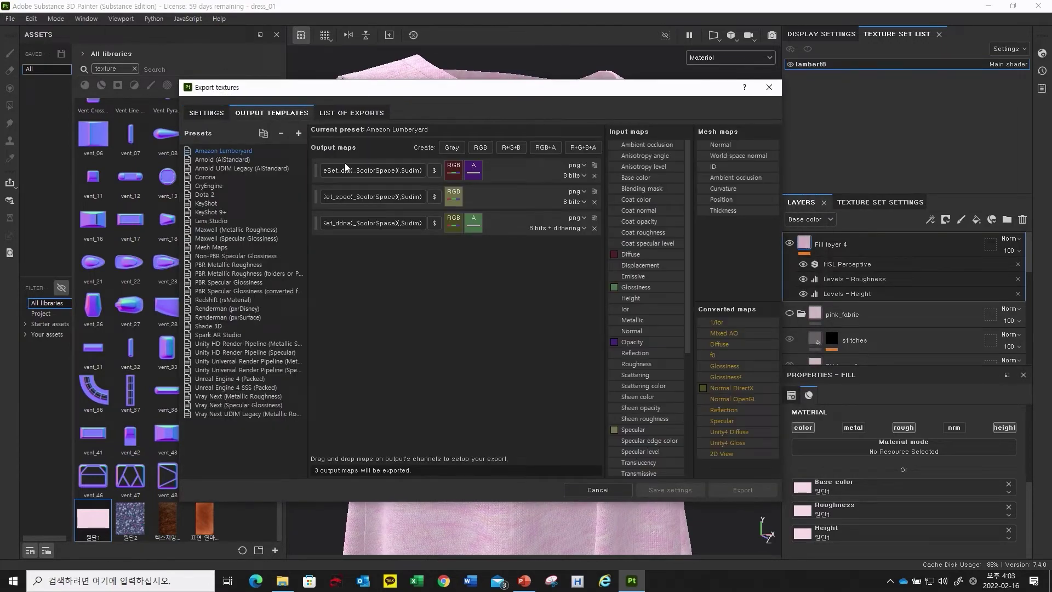
click(219, 160)
click(222, 168)
click(211, 177)
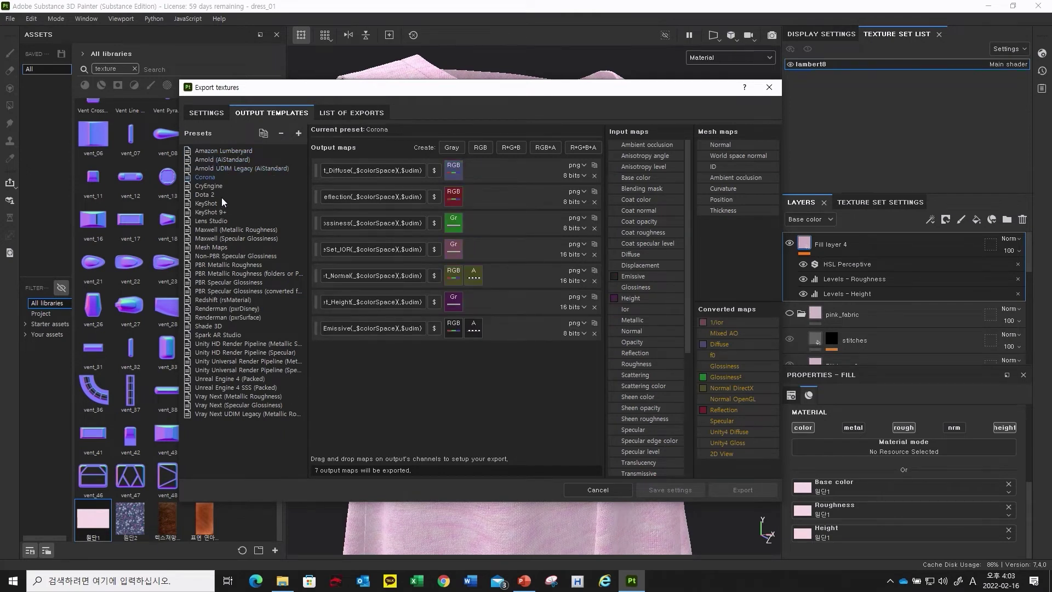
click(209, 186)
click(207, 211)
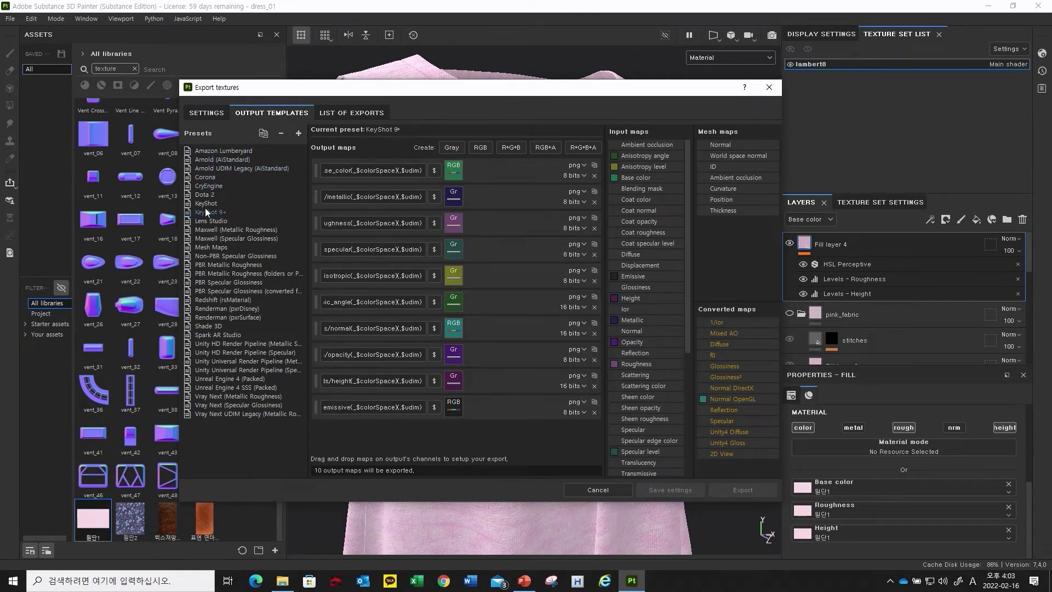
- Review the output maps of the Maxwell (Specular Glossiness), PBR Specular Glossiness and PBR Metallic Roughness templates
click(210, 239)
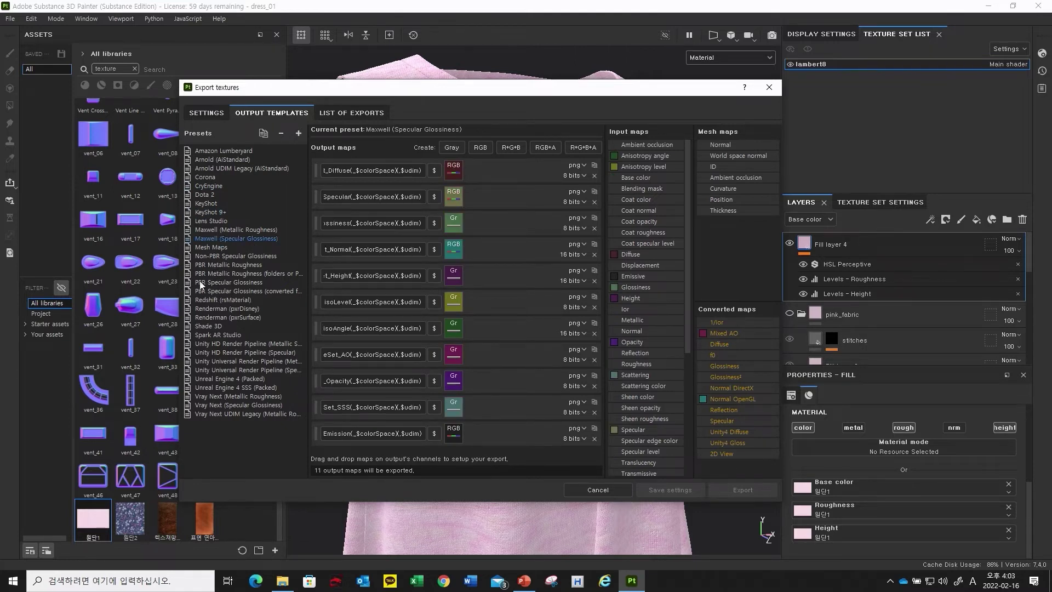
click(201, 282)
click(223, 271)
click(228, 267)
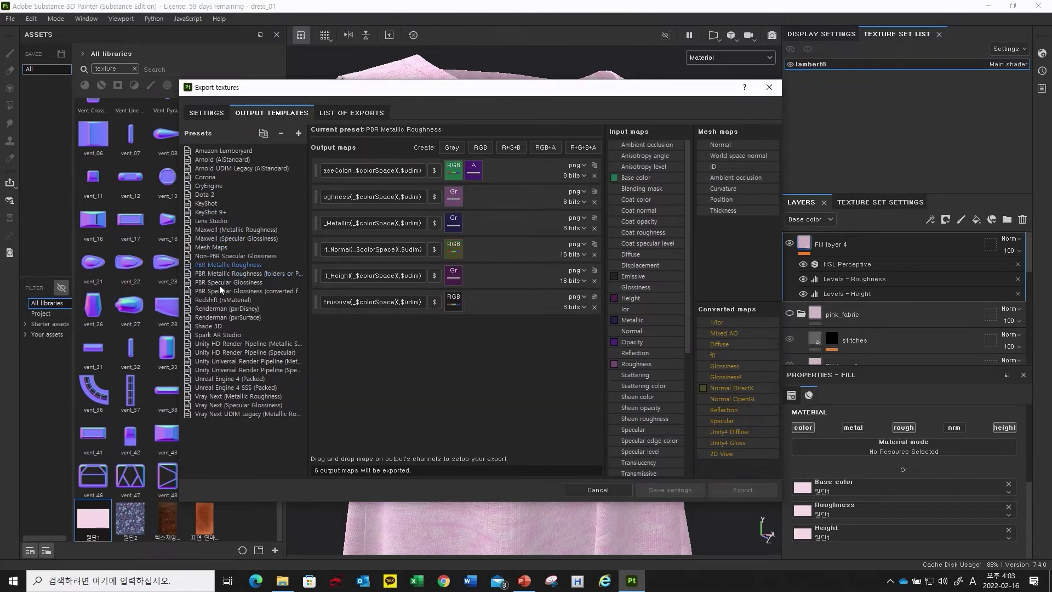
- Examine the output maps of the Unity HD and Unity Universal Render Pipeline templates alongside the Unreal Engine 4 ones
click(203, 345)
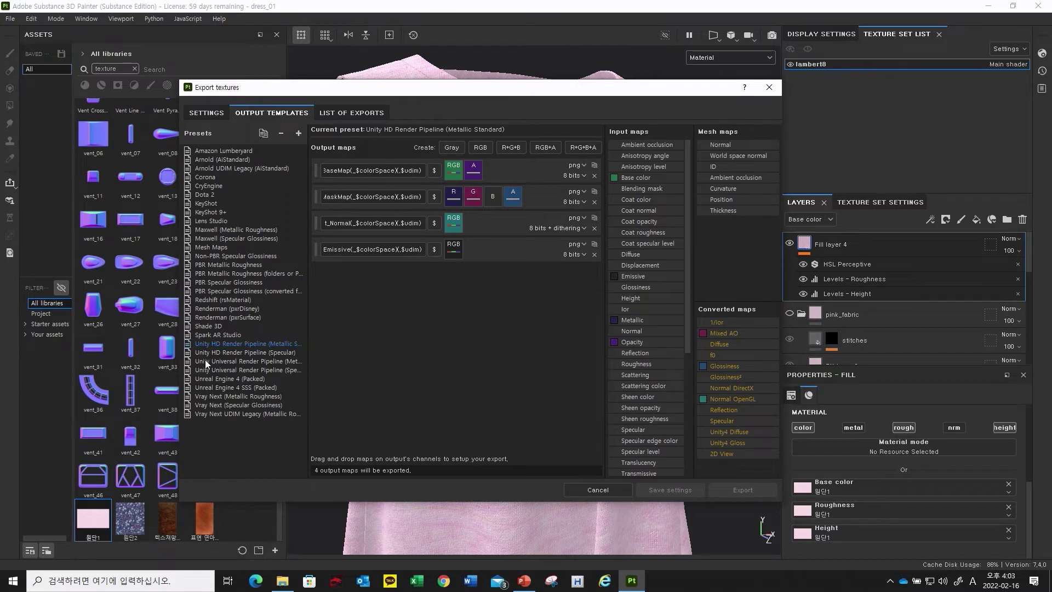
click(227, 353)
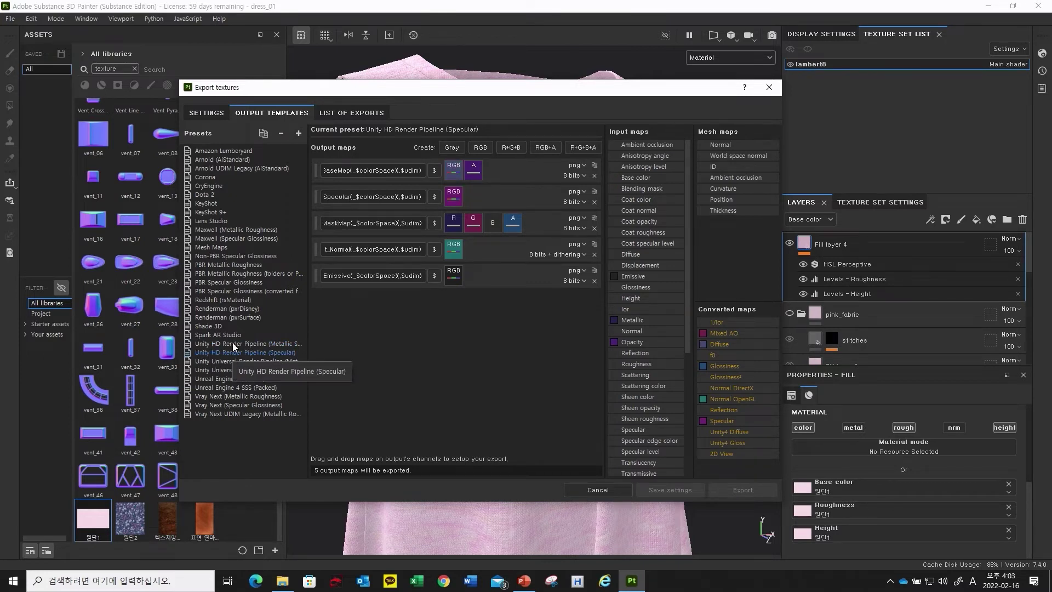
click(232, 344)
click(213, 355)
click(216, 368)
click(219, 379)
click(219, 388)
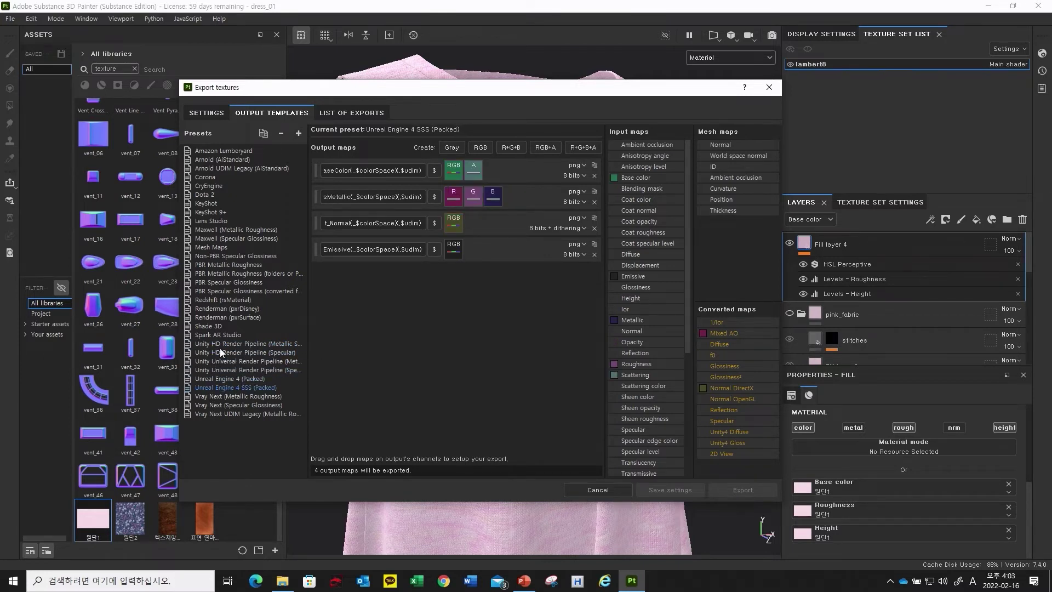
click(228, 353)
click(230, 361)
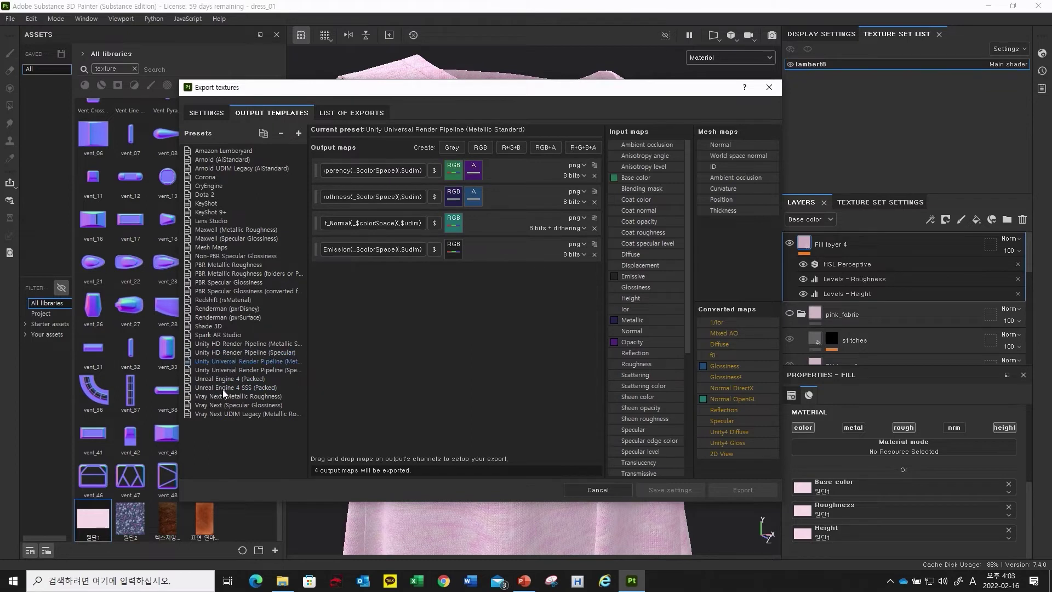
- Compare the channel packing of the Unreal Engine 4 (Packed) and Unreal Engine 4 SSS (Packed) templates
click(217, 387)
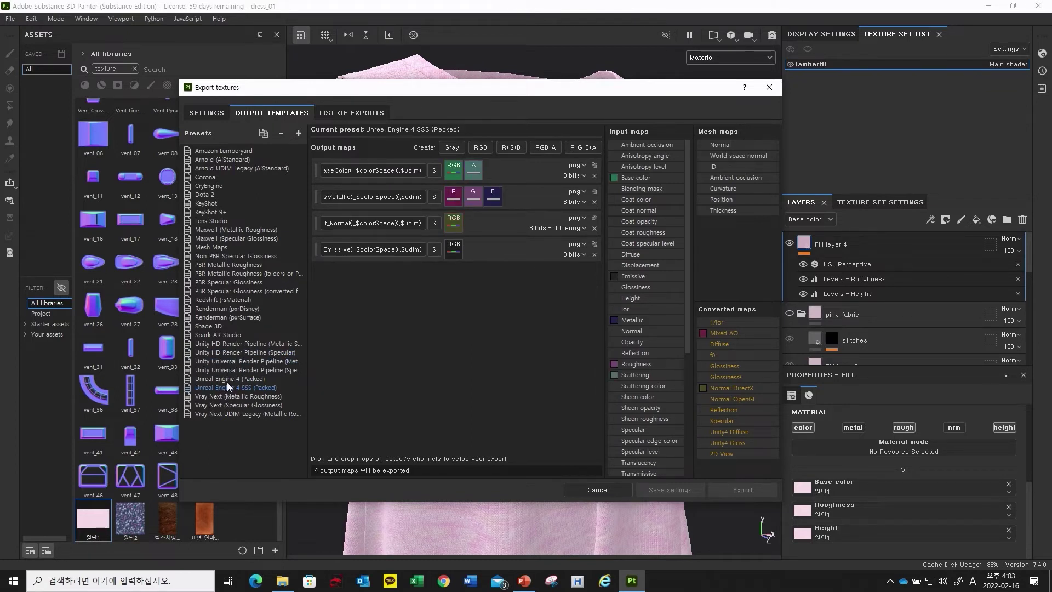
click(220, 379)
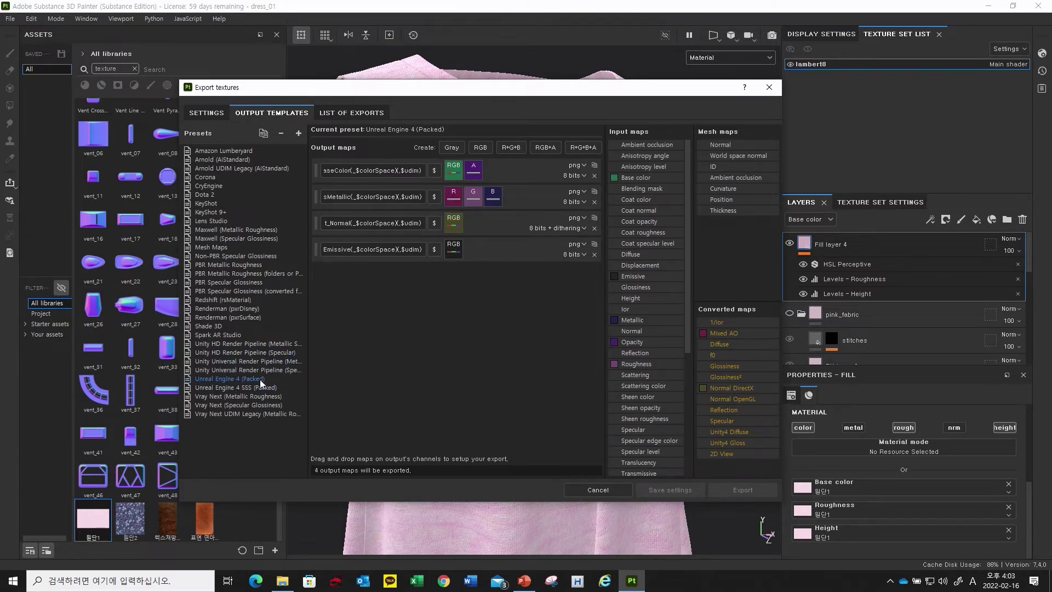
click(214, 387)
click(230, 379)
click(225, 388)
click(216, 379)
click(238, 388)
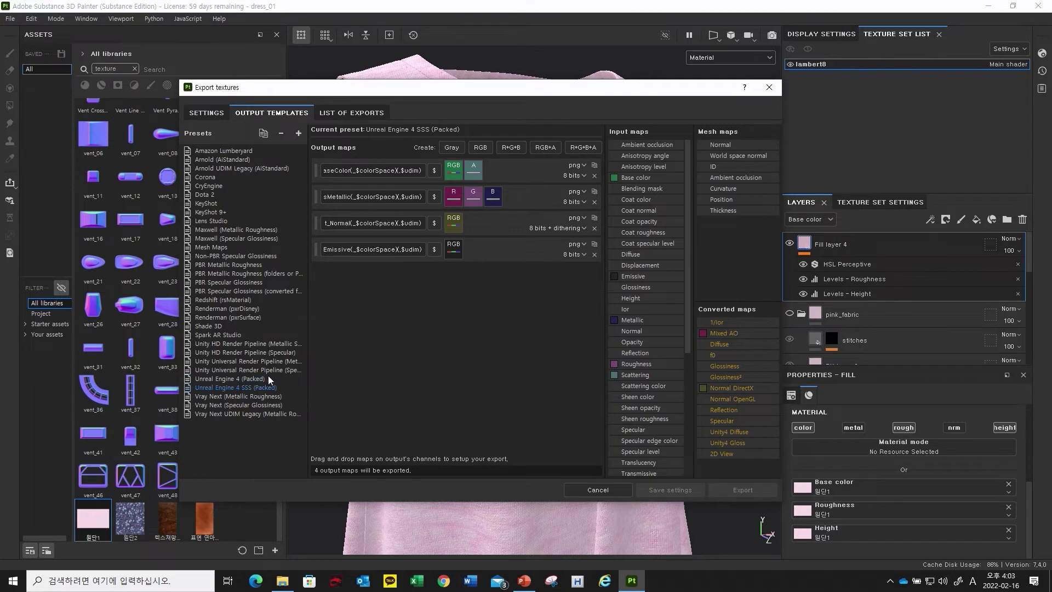
click(233, 379)
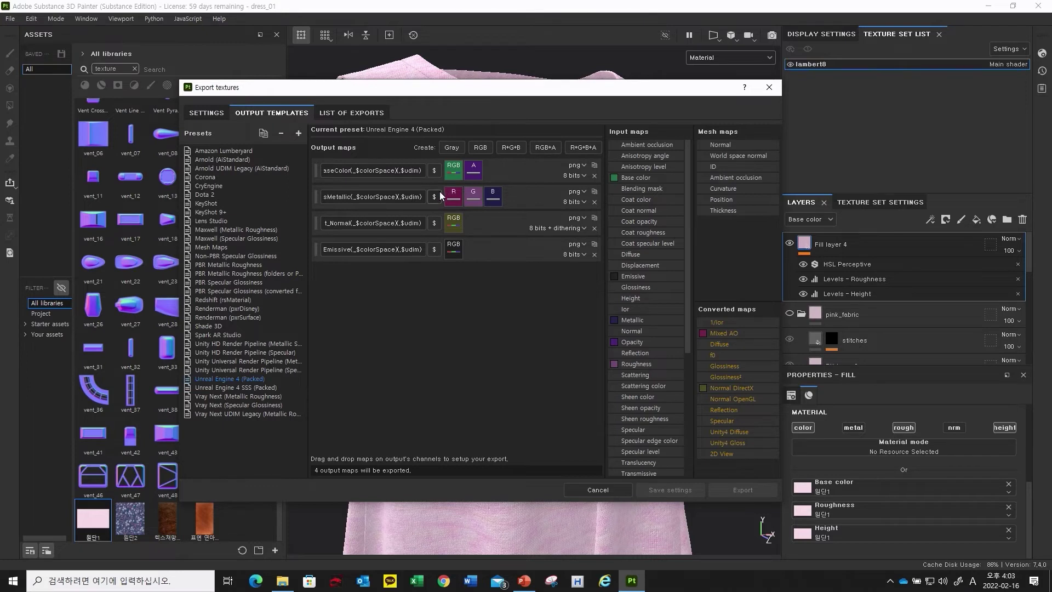
click(245, 386)
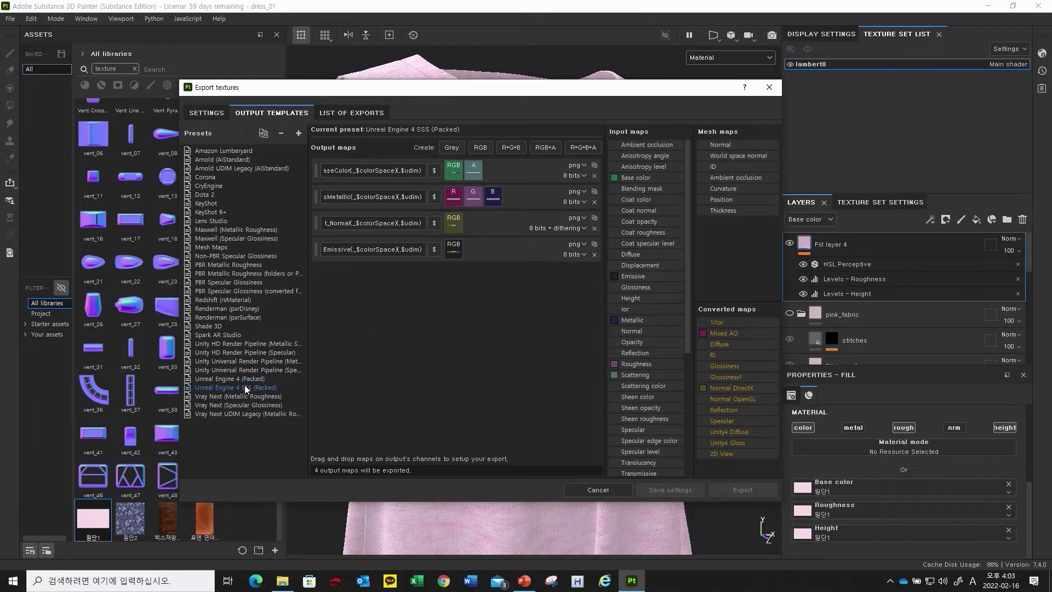
click(222, 379)
- Check the Vray Next (Specular Glossiness) and Unity Universal Render Pipeline (Specular) templates, ending on Unreal Engine 4 (Packed)
click(216, 406)
click(219, 386)
click(242, 370)
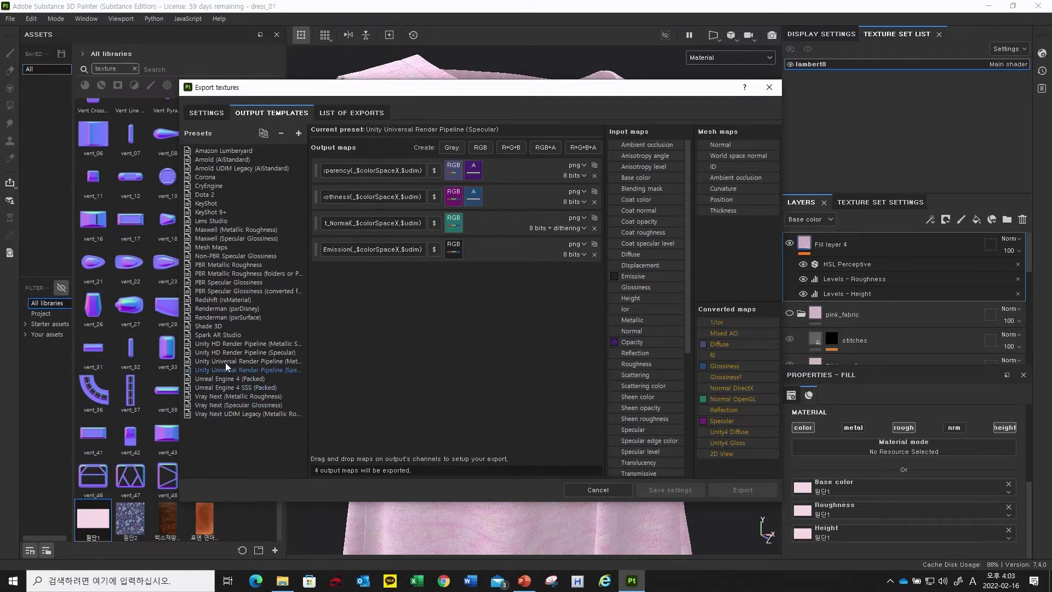
click(203, 380)
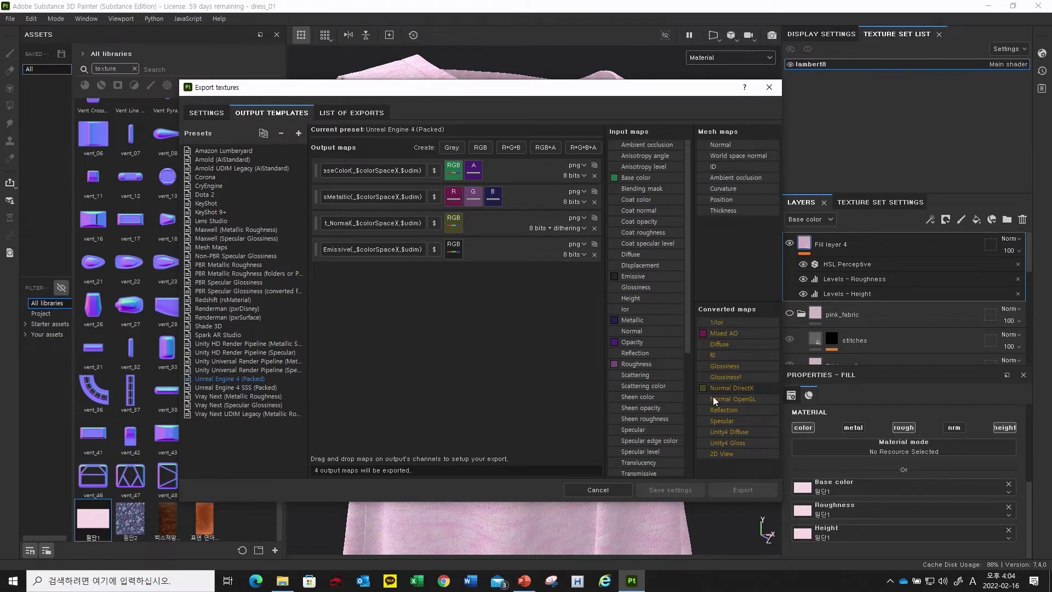
- Check the output directory's folder selection in the general export settings
click(217, 113)
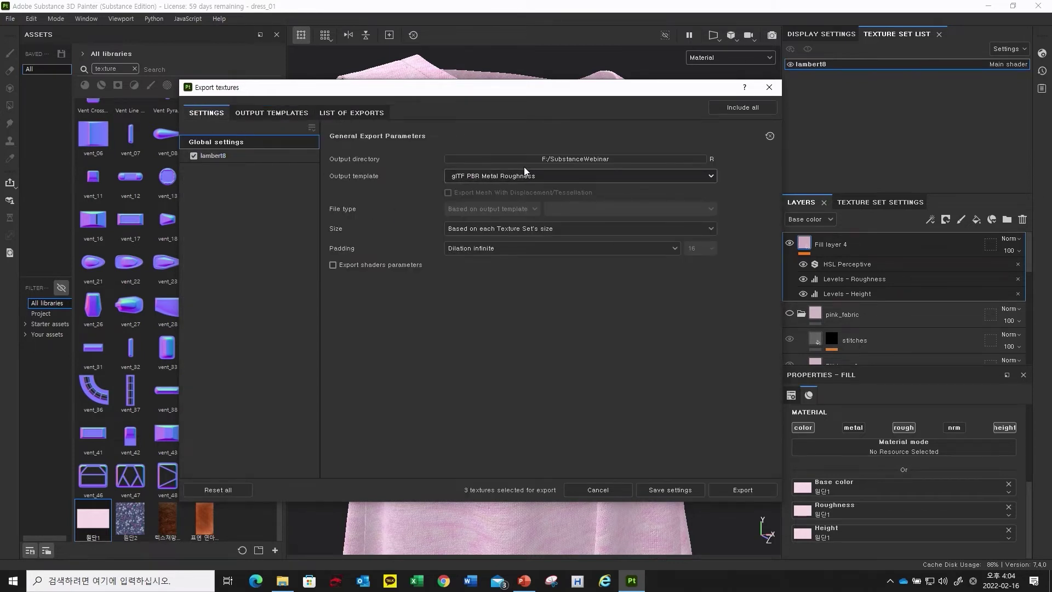
click(558, 158)
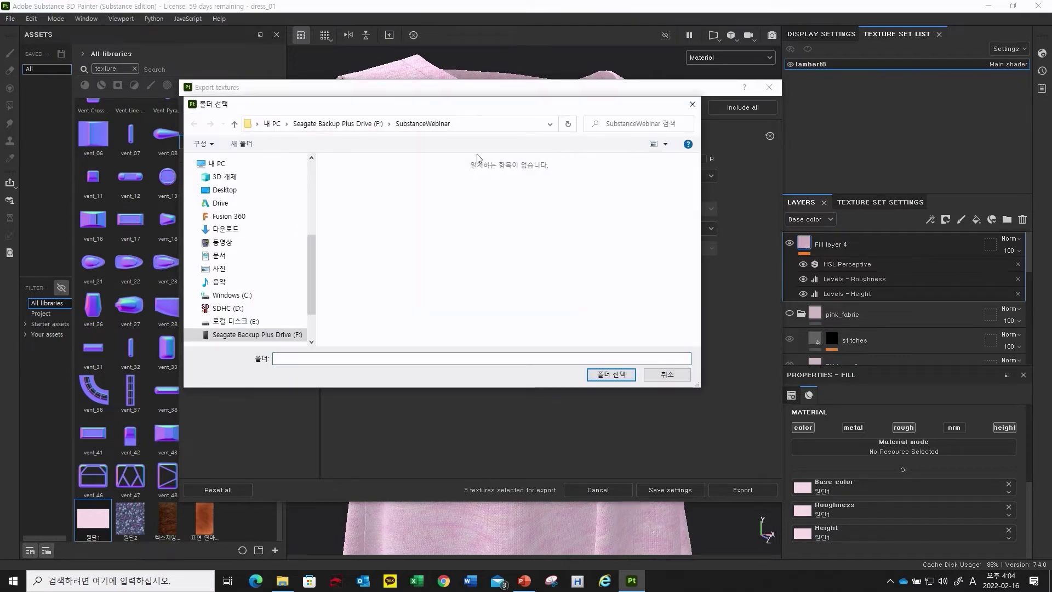
click(667, 374)
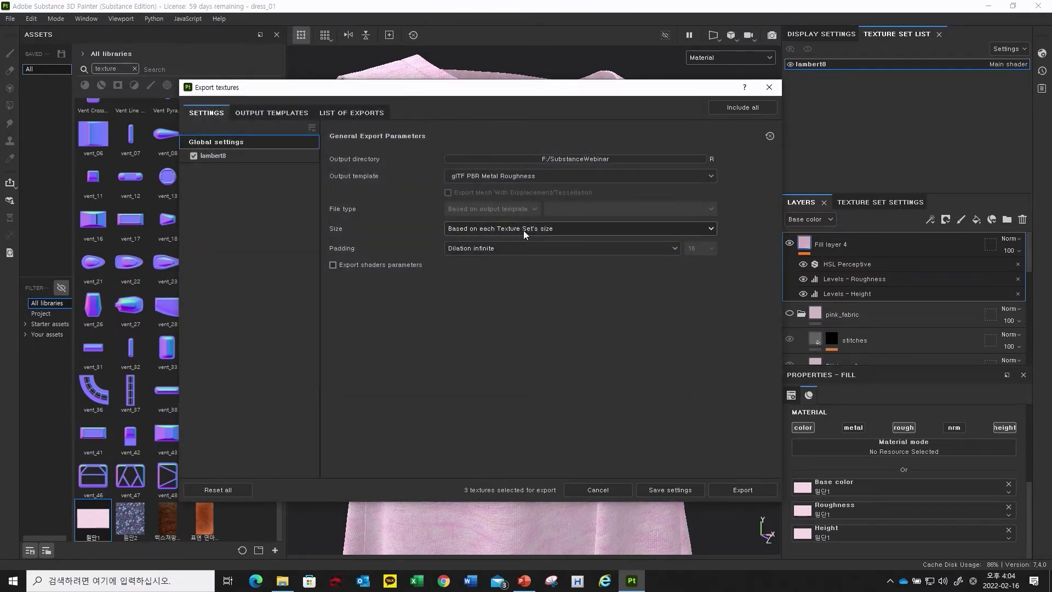
- Set the output template for the texture export to Unreal Engine 4 (Packed)
click(484, 176)
scroll(490, 244, down, 6)
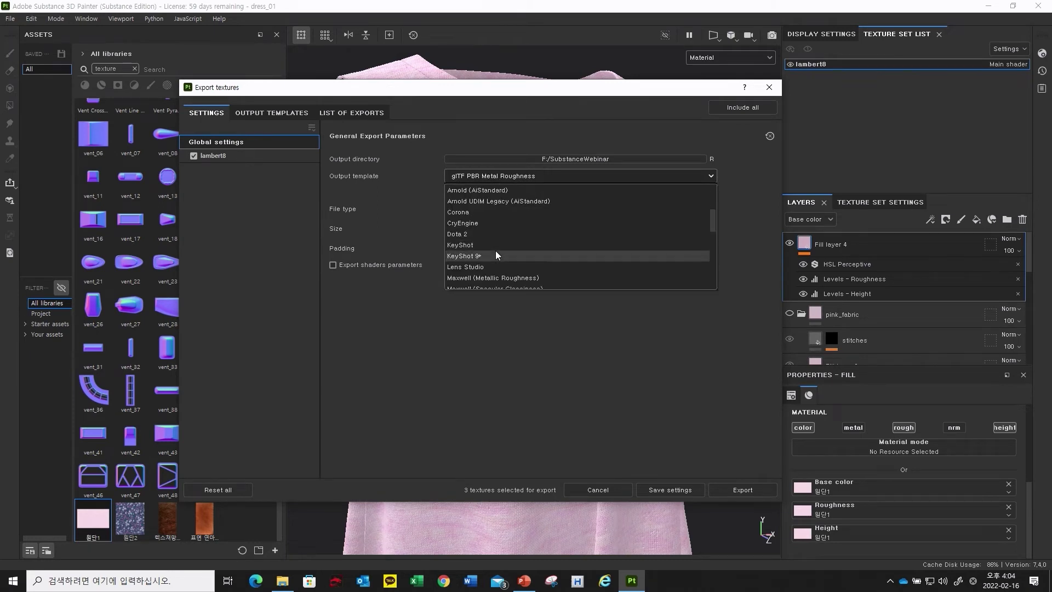
scroll(512, 252, down, 3)
click(480, 234)
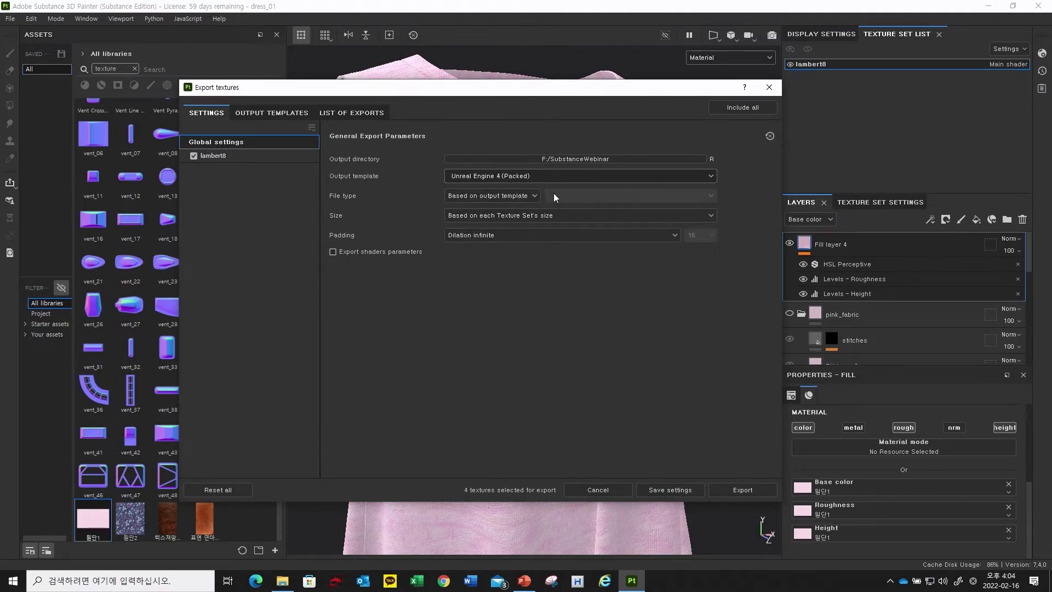
- Set the export file type to png with a bit depth of 8 bits
click(518, 195)
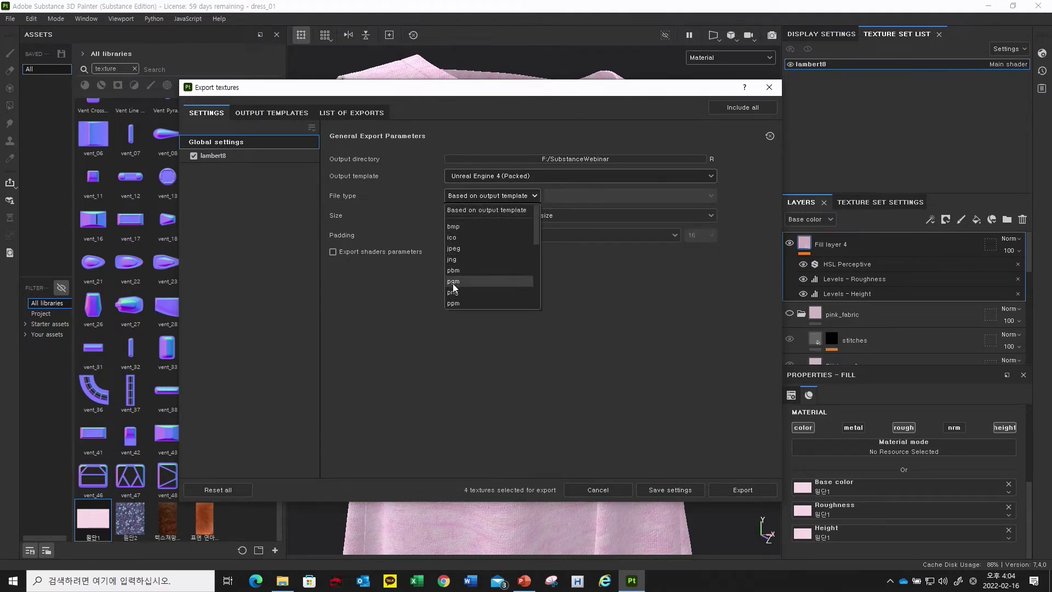
click(460, 292)
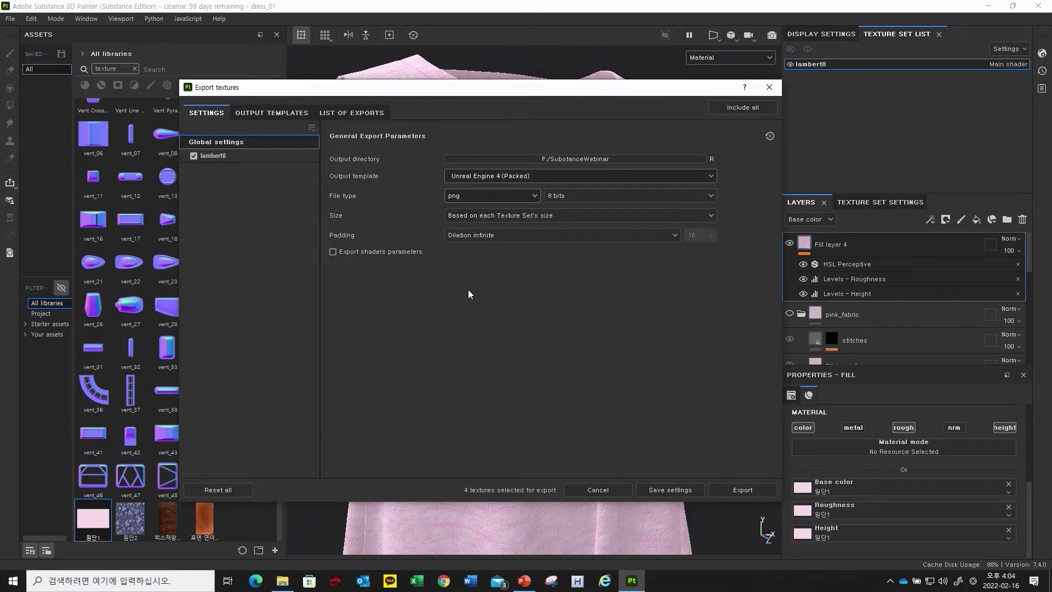
click(559, 196)
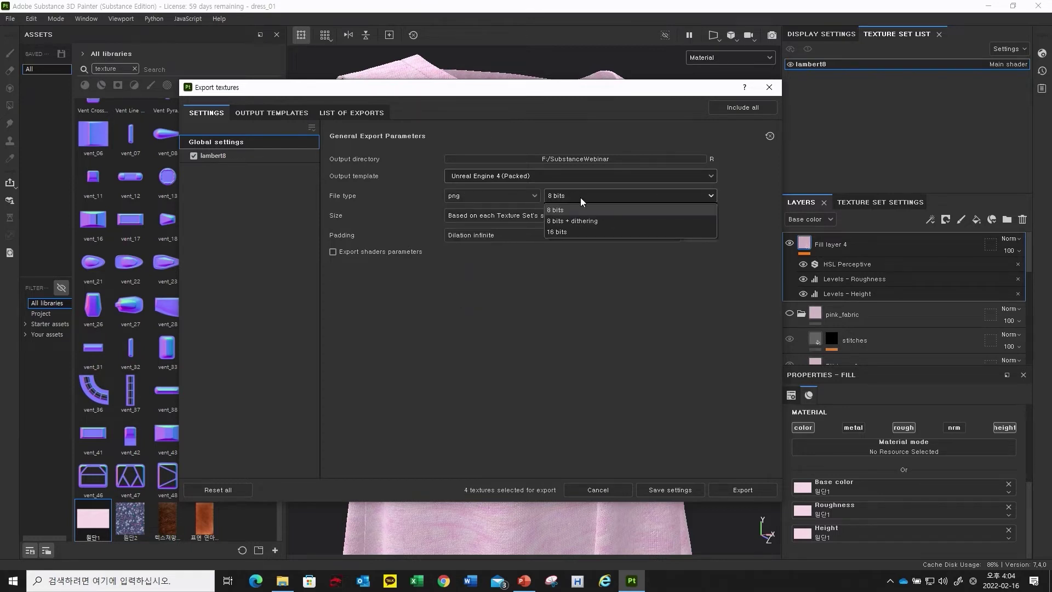
click(567, 209)
- Try 8192 as the maximum export size for all texture sets, and settle on 4096
click(505, 215)
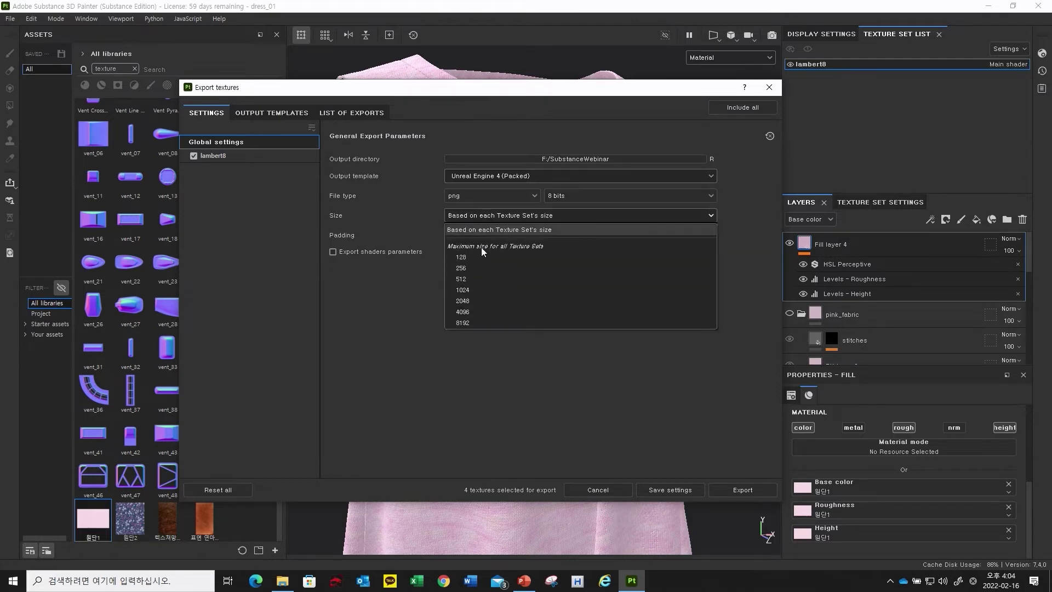
click(475, 312)
click(494, 216)
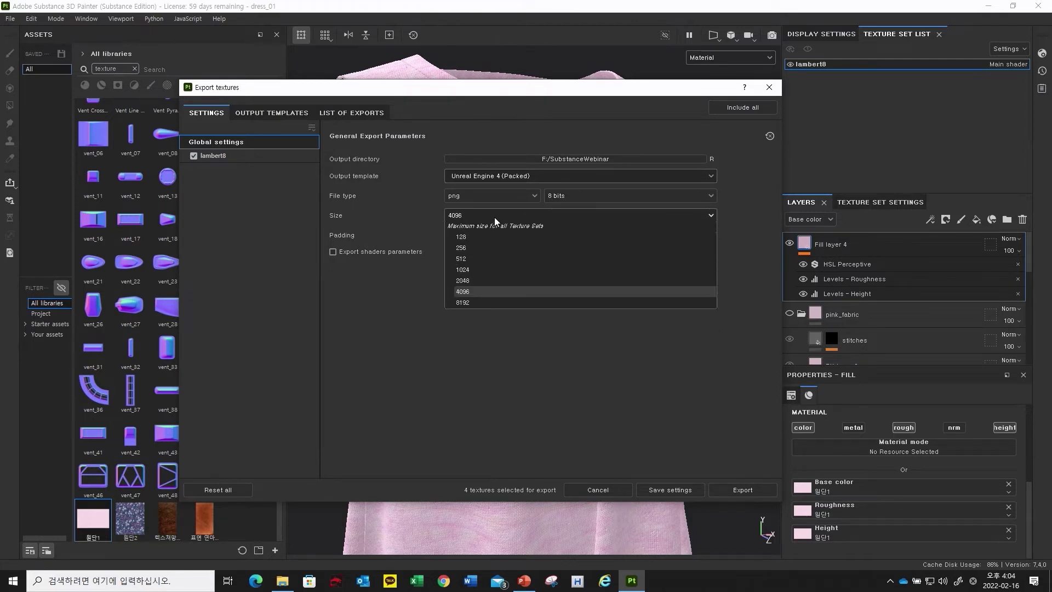
click(475, 323)
click(490, 218)
click(485, 215)
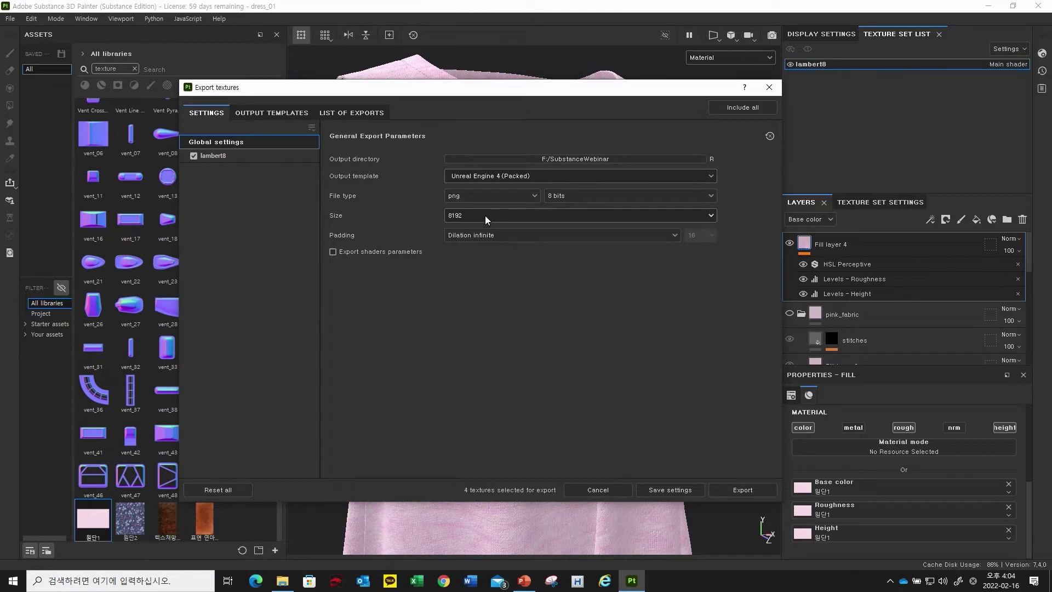
click(484, 218)
click(475, 312)
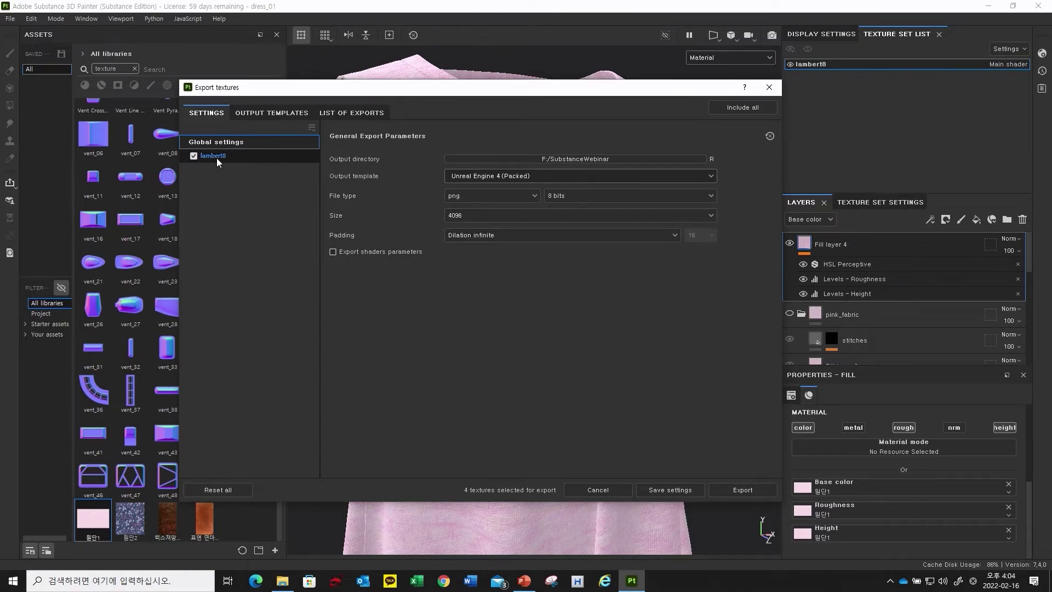
- Review the list of textures for export and the Unreal Engine 4 (Packed) output maps, and close the texture export dialog
click(354, 112)
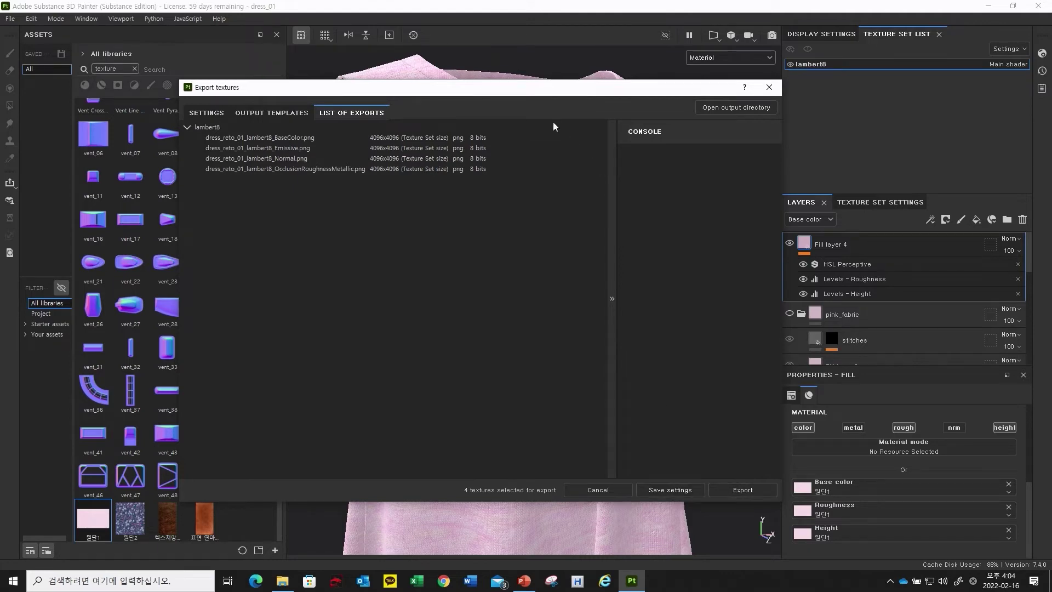
drag(512, 95, 511, 106)
click(293, 127)
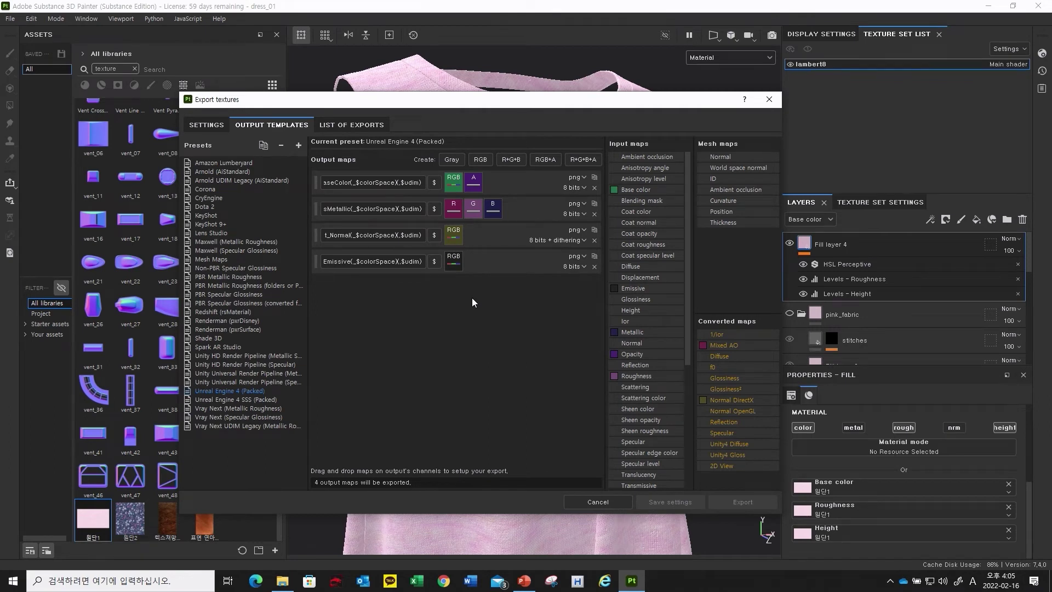
click(770, 100)
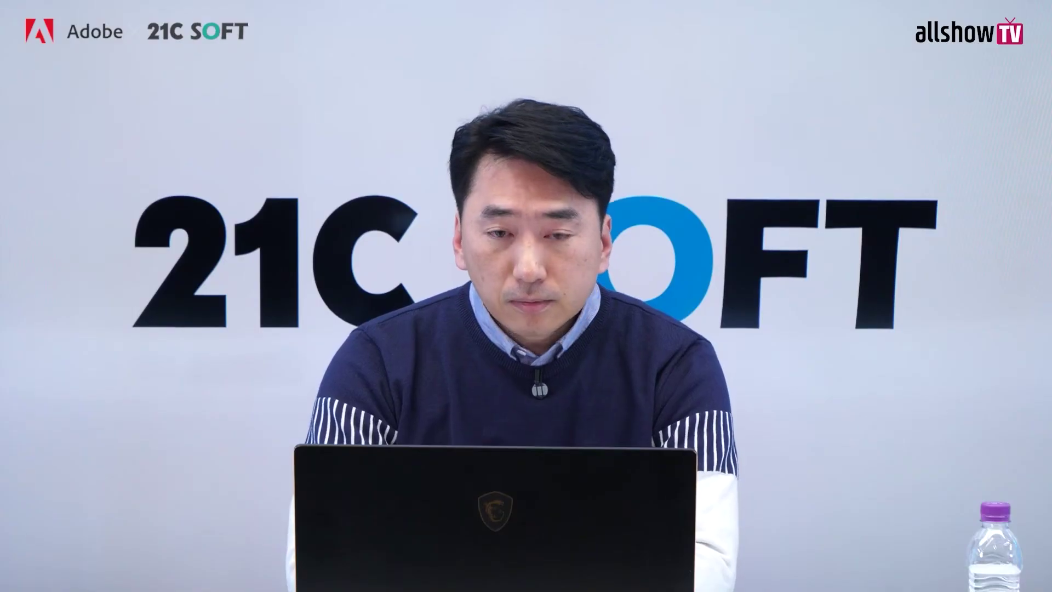